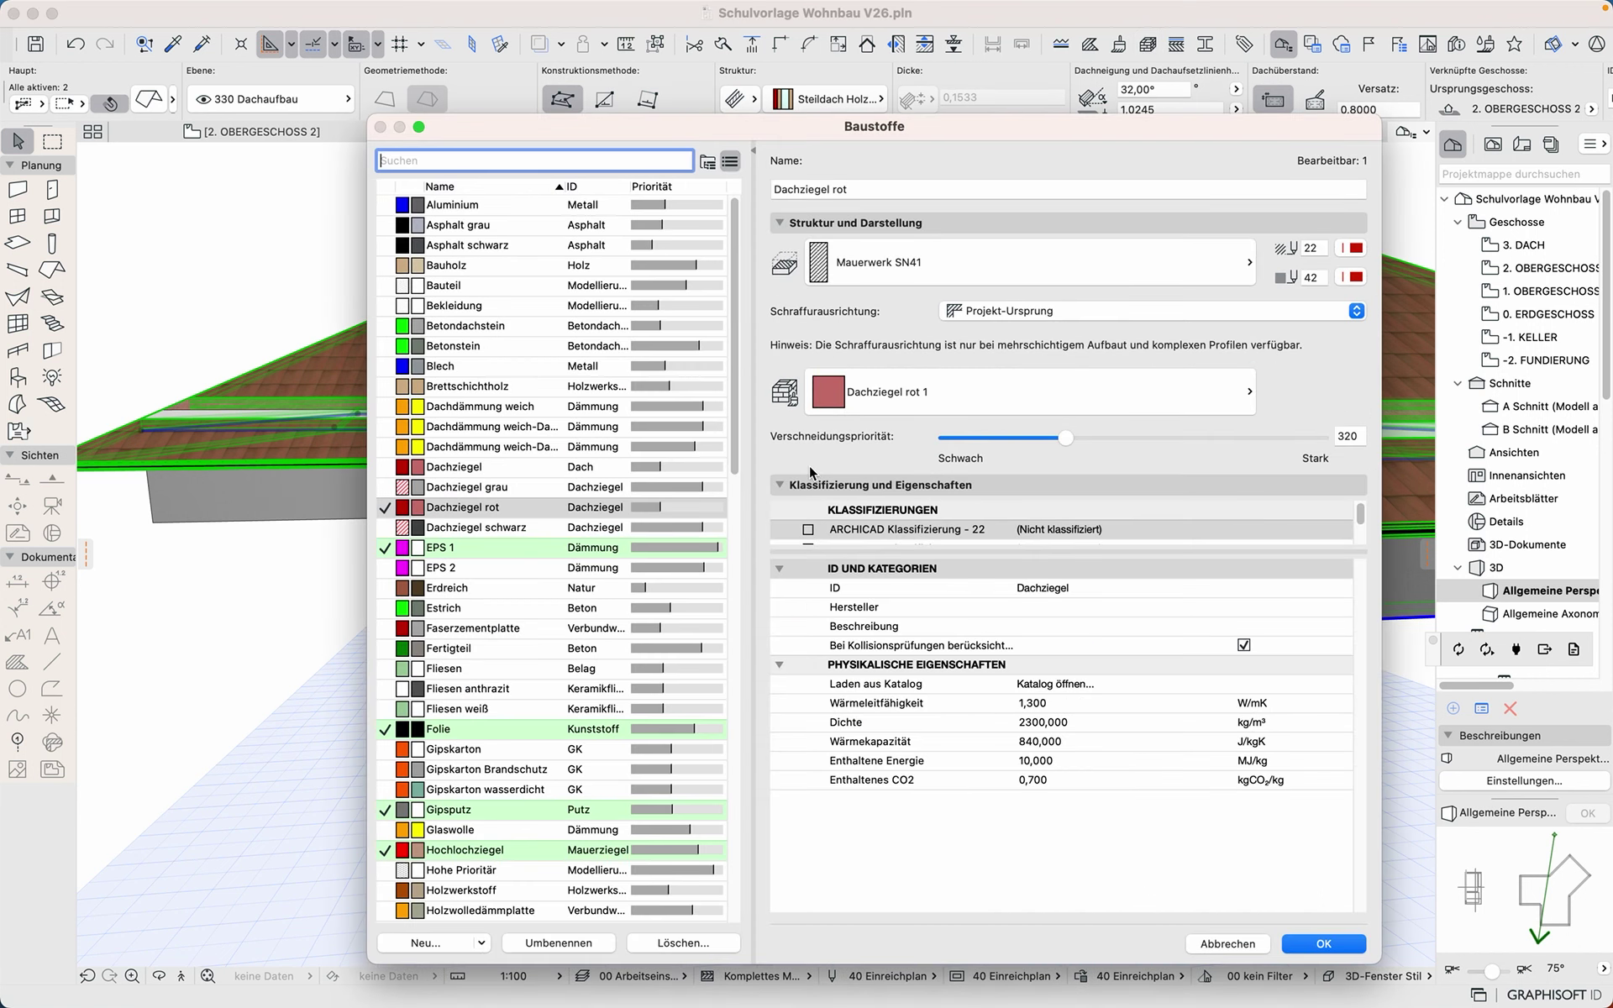
Step: Review the EPS 1 building material and set the intersection priority of Vollholz to 946
{"action": "left_click", "coordinate": [470, 548]}
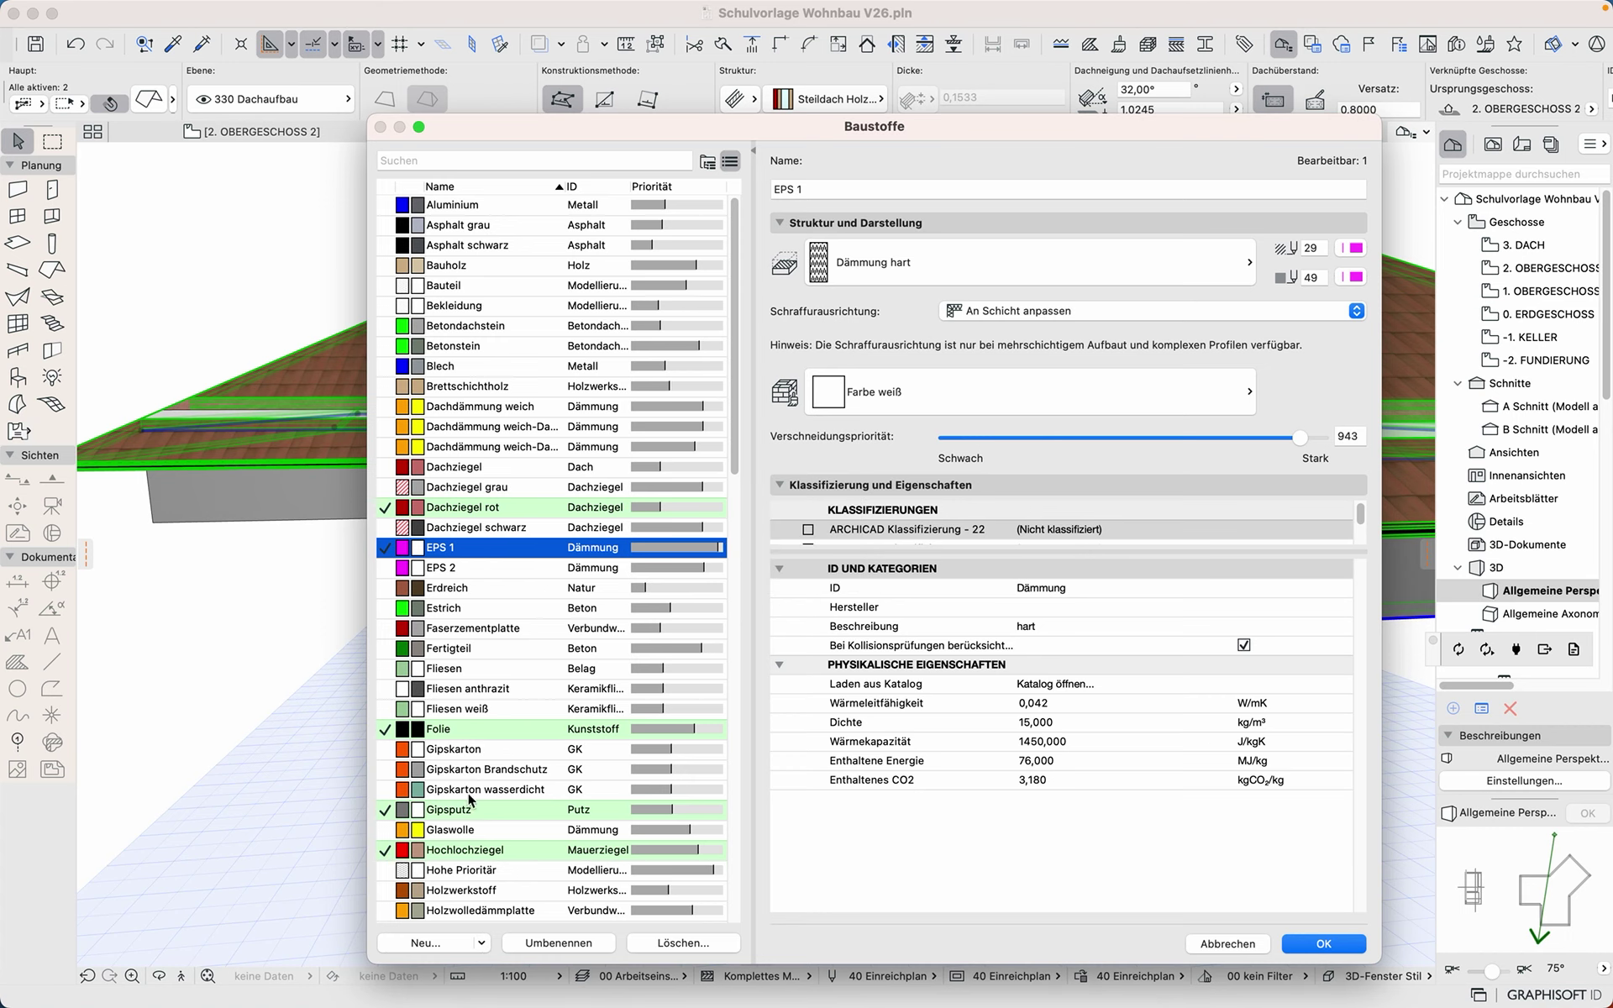
{"action": "scroll", "coordinate": [516, 798], "scroll_direction": "down", "scroll_amount": 5}
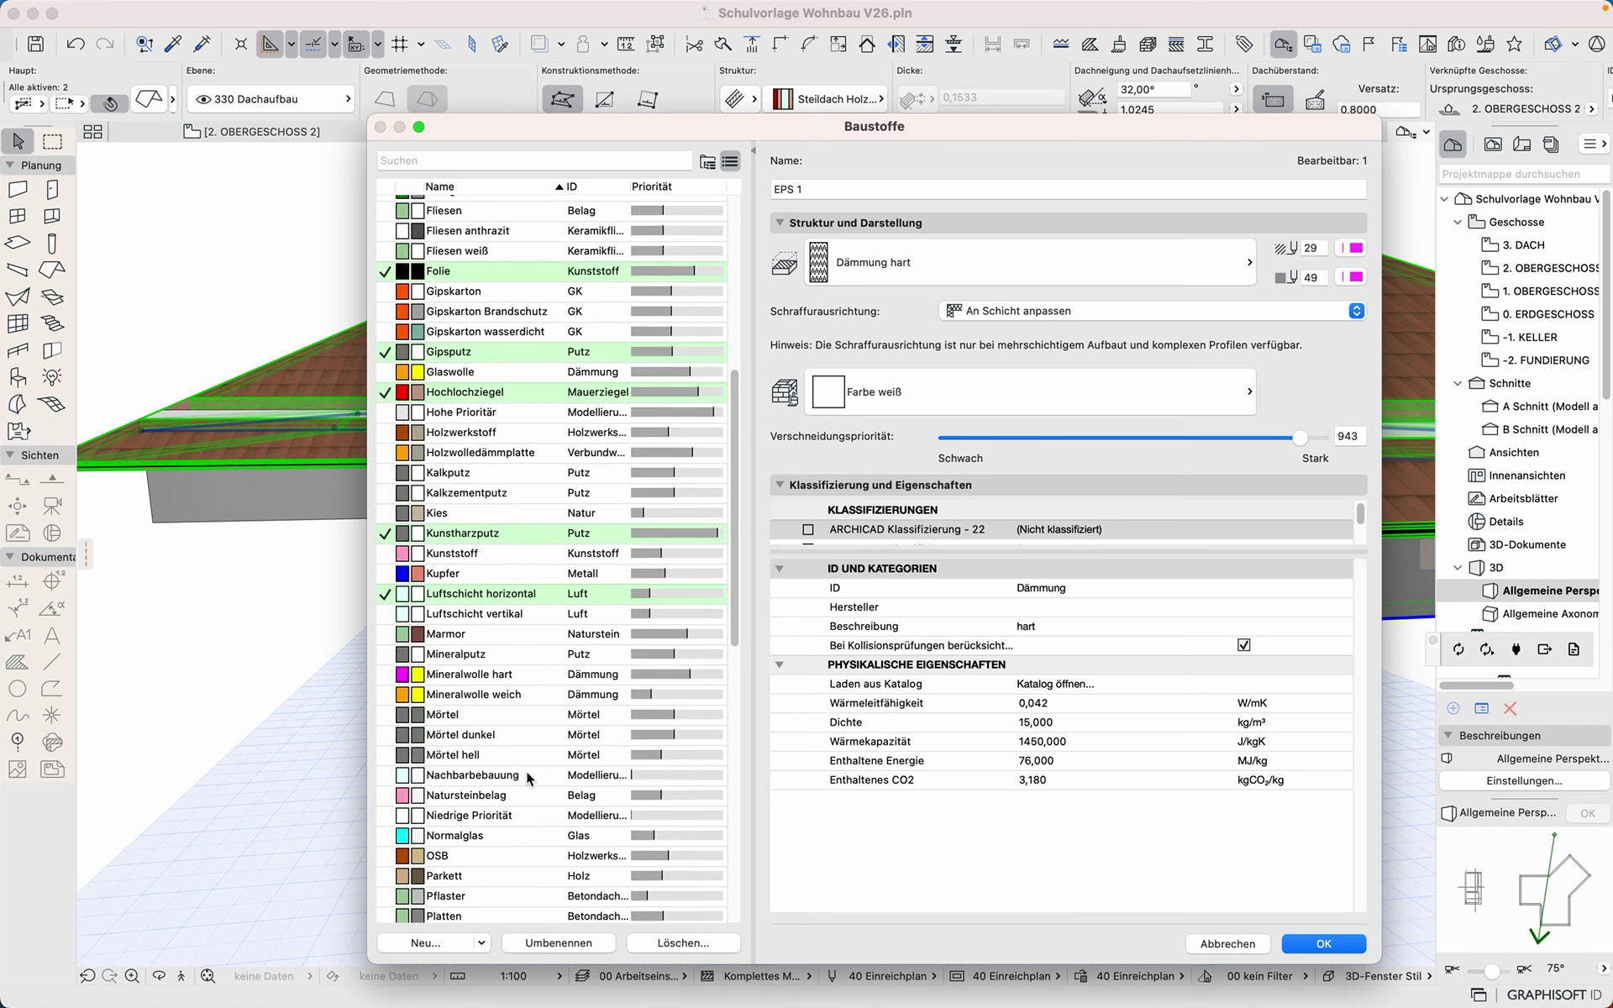
{"action": "scroll", "coordinate": [526, 769], "scroll_direction": "down", "scroll_amount": 8}
{"action": "left_click", "coordinate": [526, 770]}
{"action": "left_click_drag", "start_coordinate": [1298, 438], "coordinate": [1303, 440]}
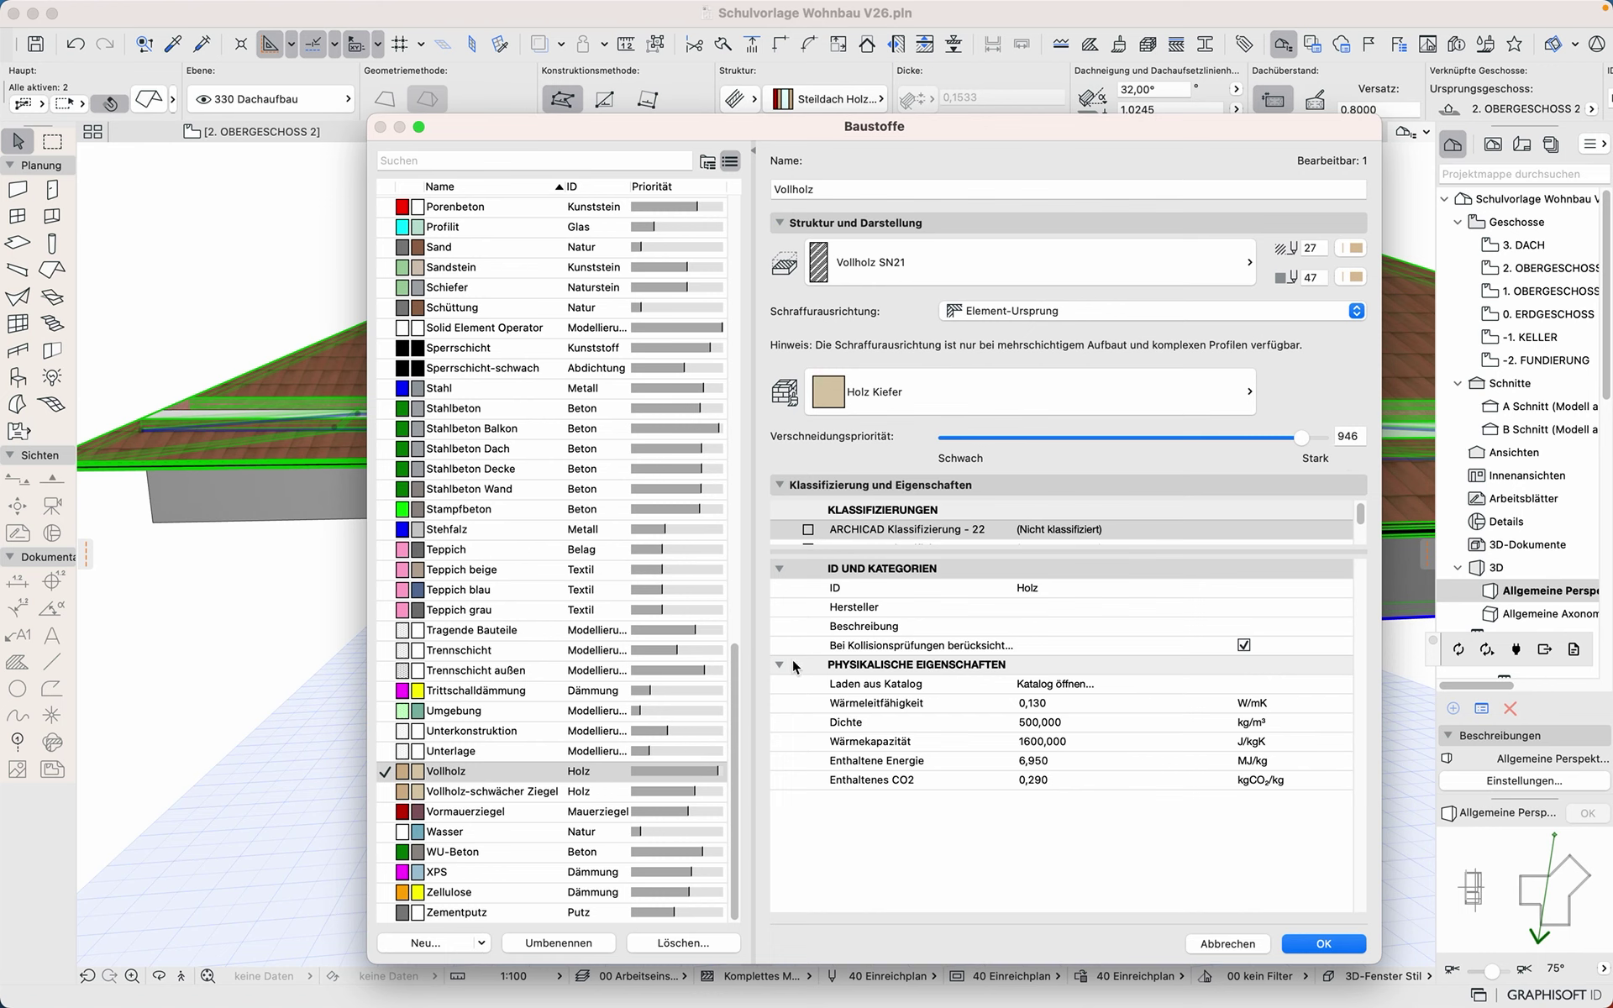
{"action": "left_click_drag", "start_coordinate": [738, 720], "coordinate": [739, 287]}
{"action": "left_click", "coordinate": [552, 551]}
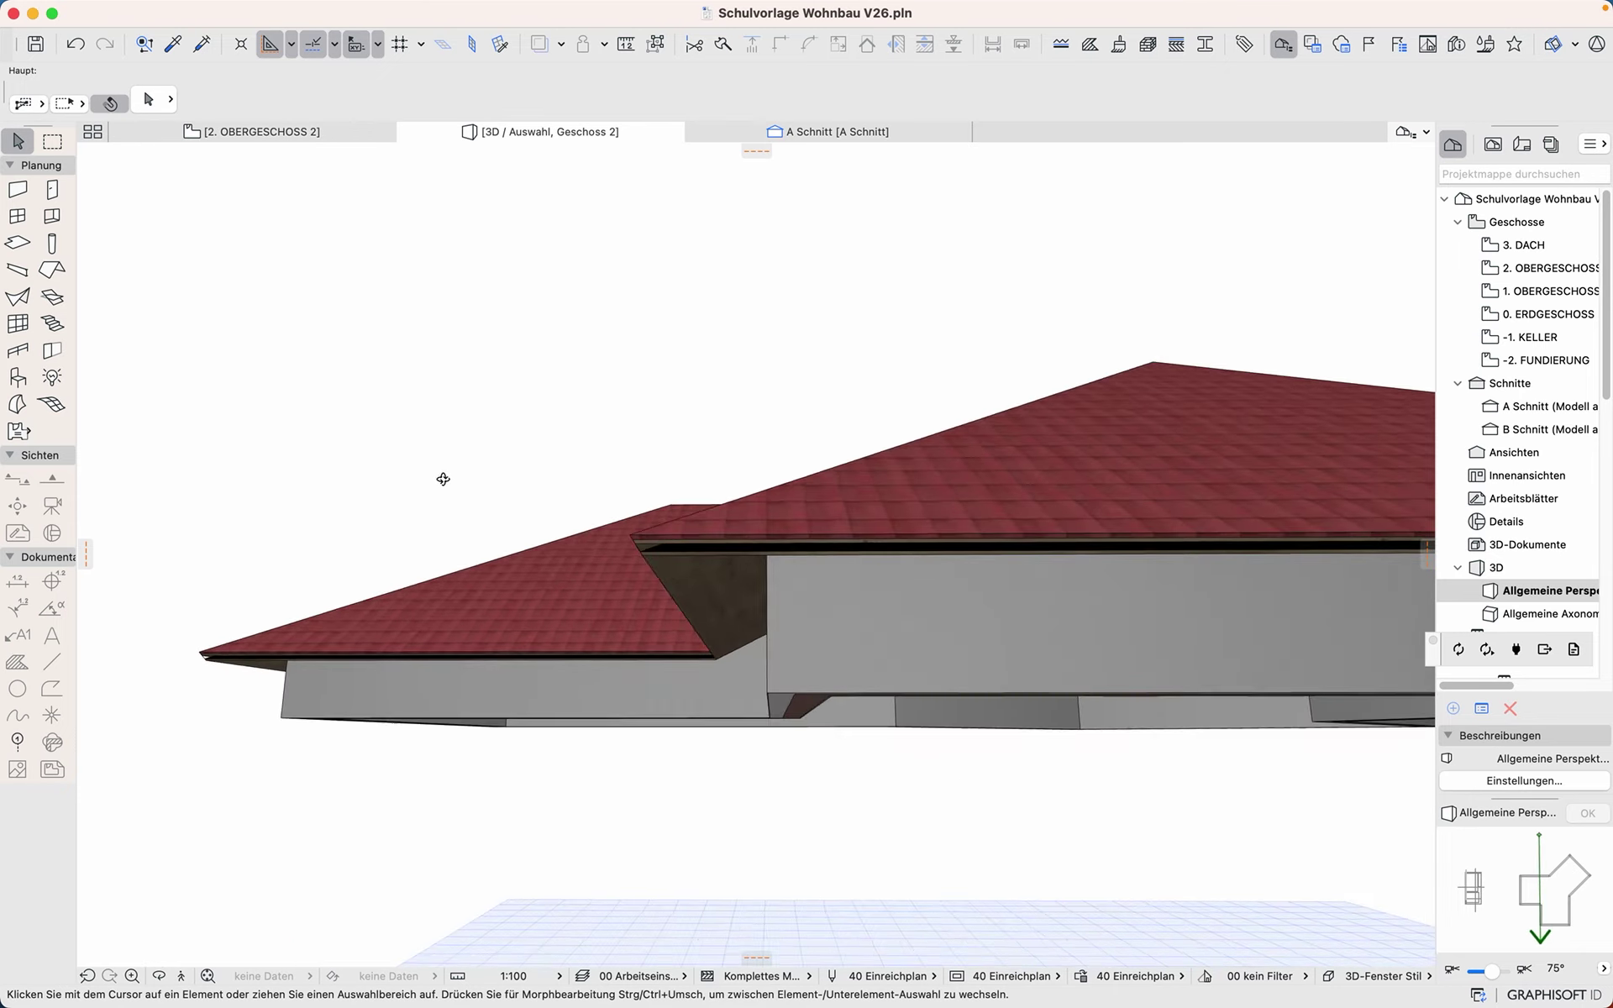
Step: View the complex tiled roof from several sides in 3D and open section A at the sloped roof
{"action": "middle_click_drag", "start_coordinate": [442, 475], "coordinate": [818, 653], "text": "shift"}
{"action": "scroll", "coordinate": [820, 647], "scroll_direction": "down", "scroll_amount": 5}
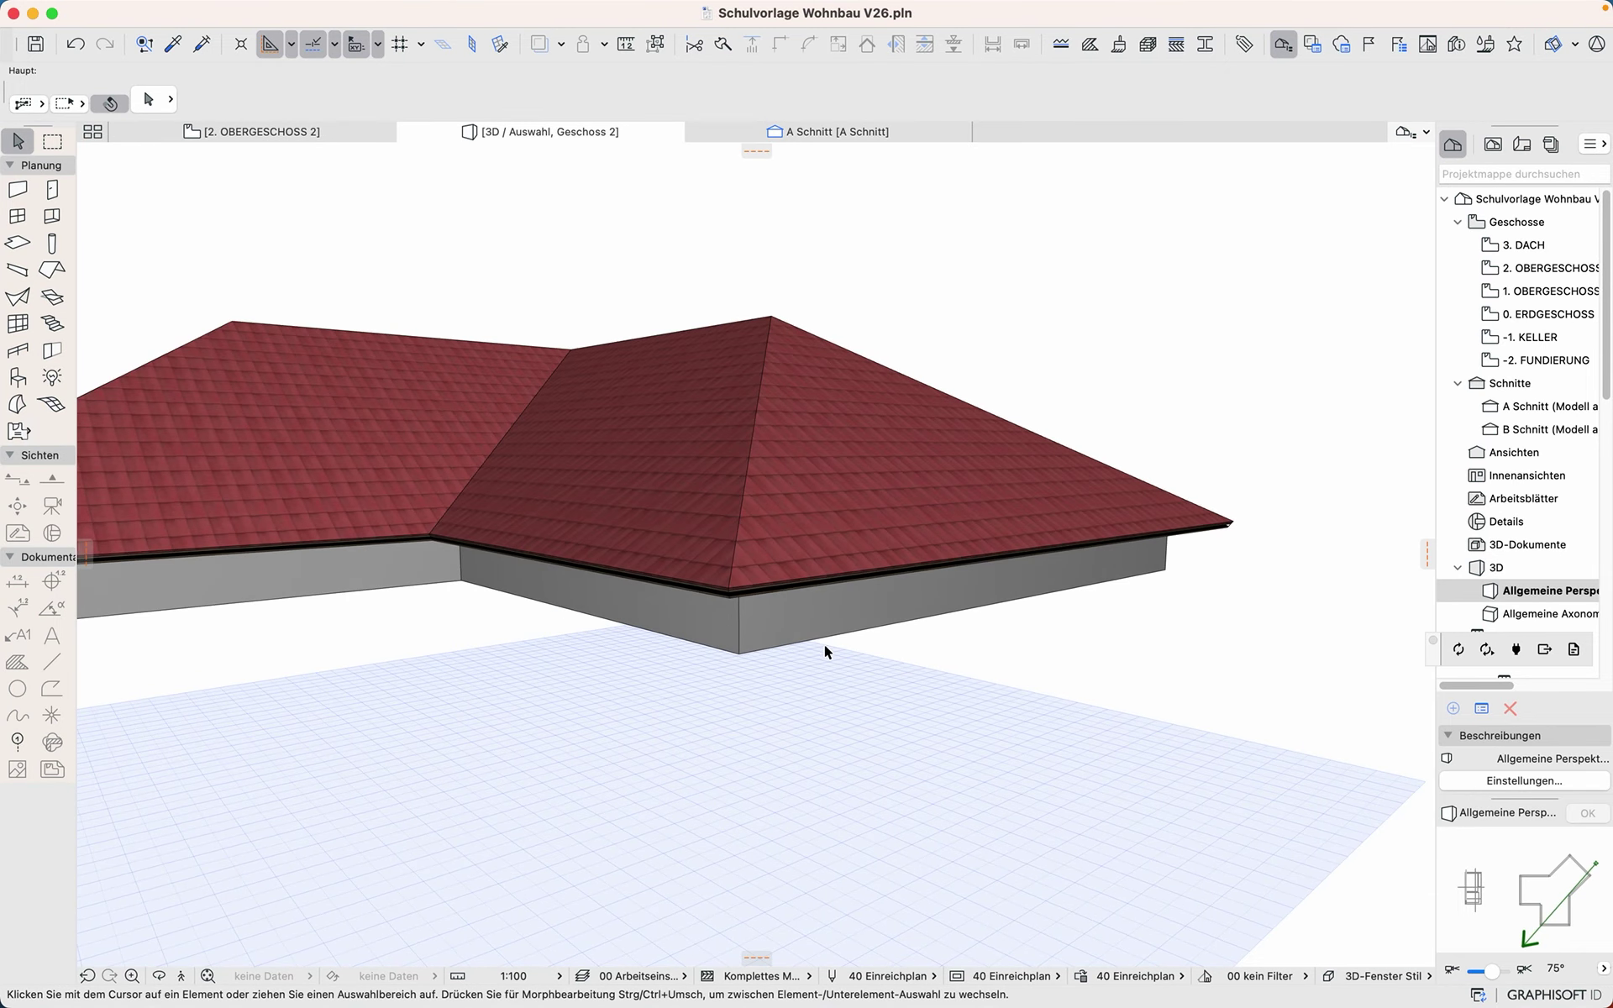
{"action": "middle_click_drag", "start_coordinate": [928, 697], "coordinate": [817, 778], "text": "shift"}
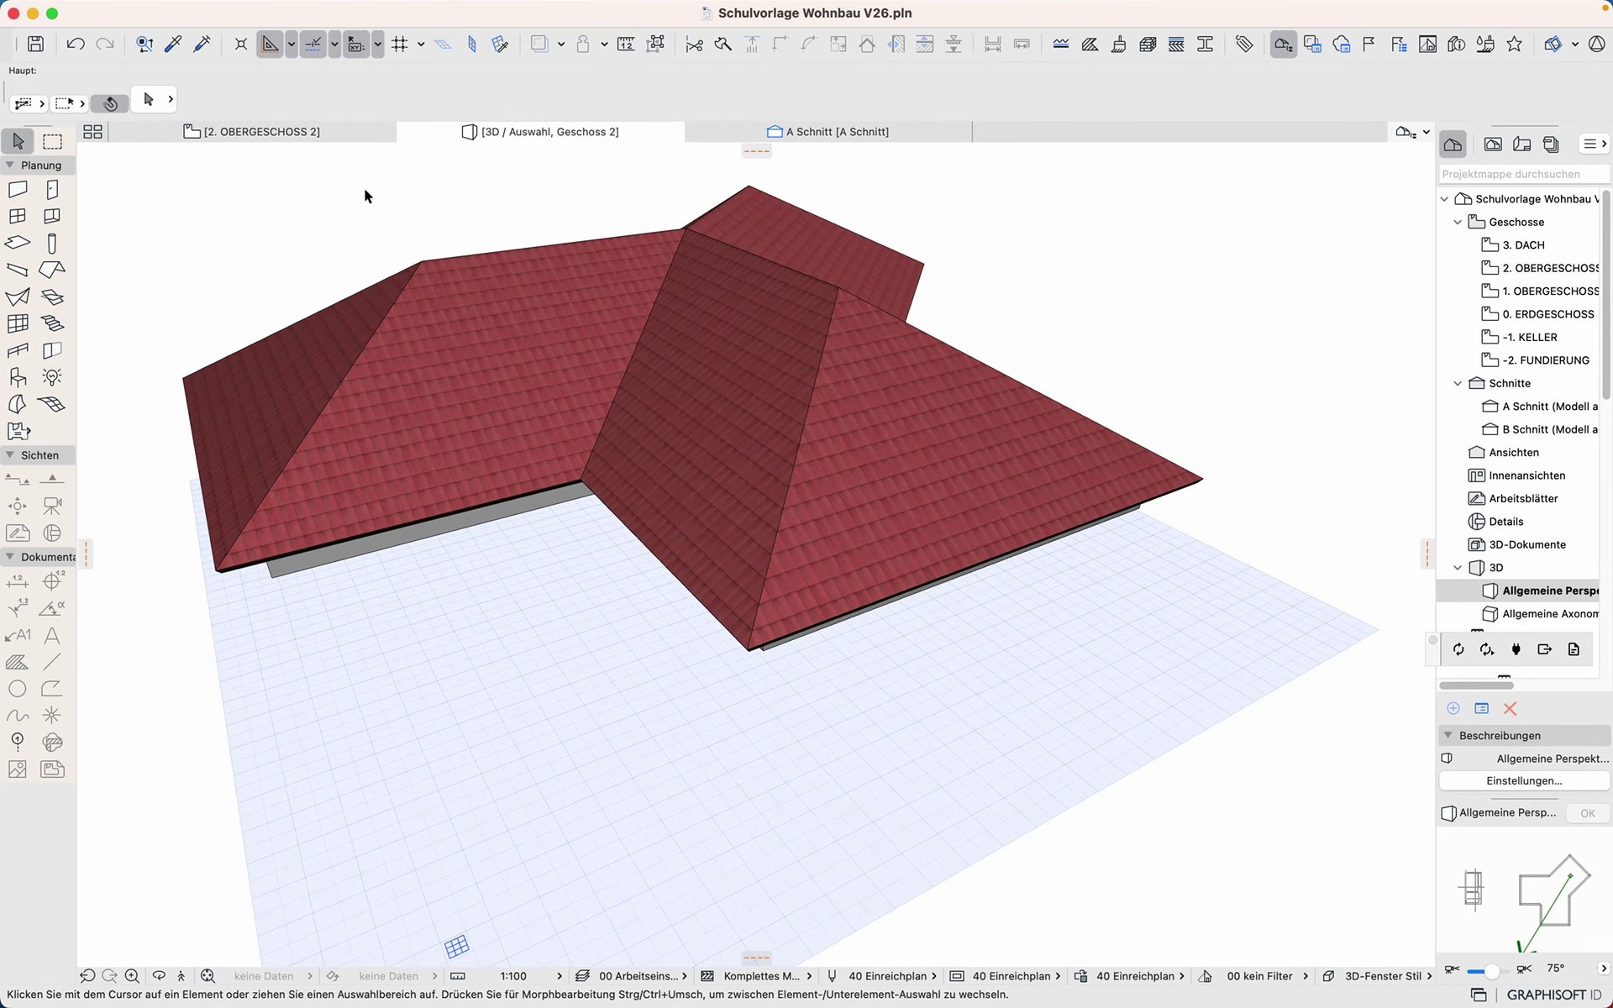
{"action": "left_click", "coordinate": [252, 131]}
{"action": "double_click", "coordinate": [1554, 410]}
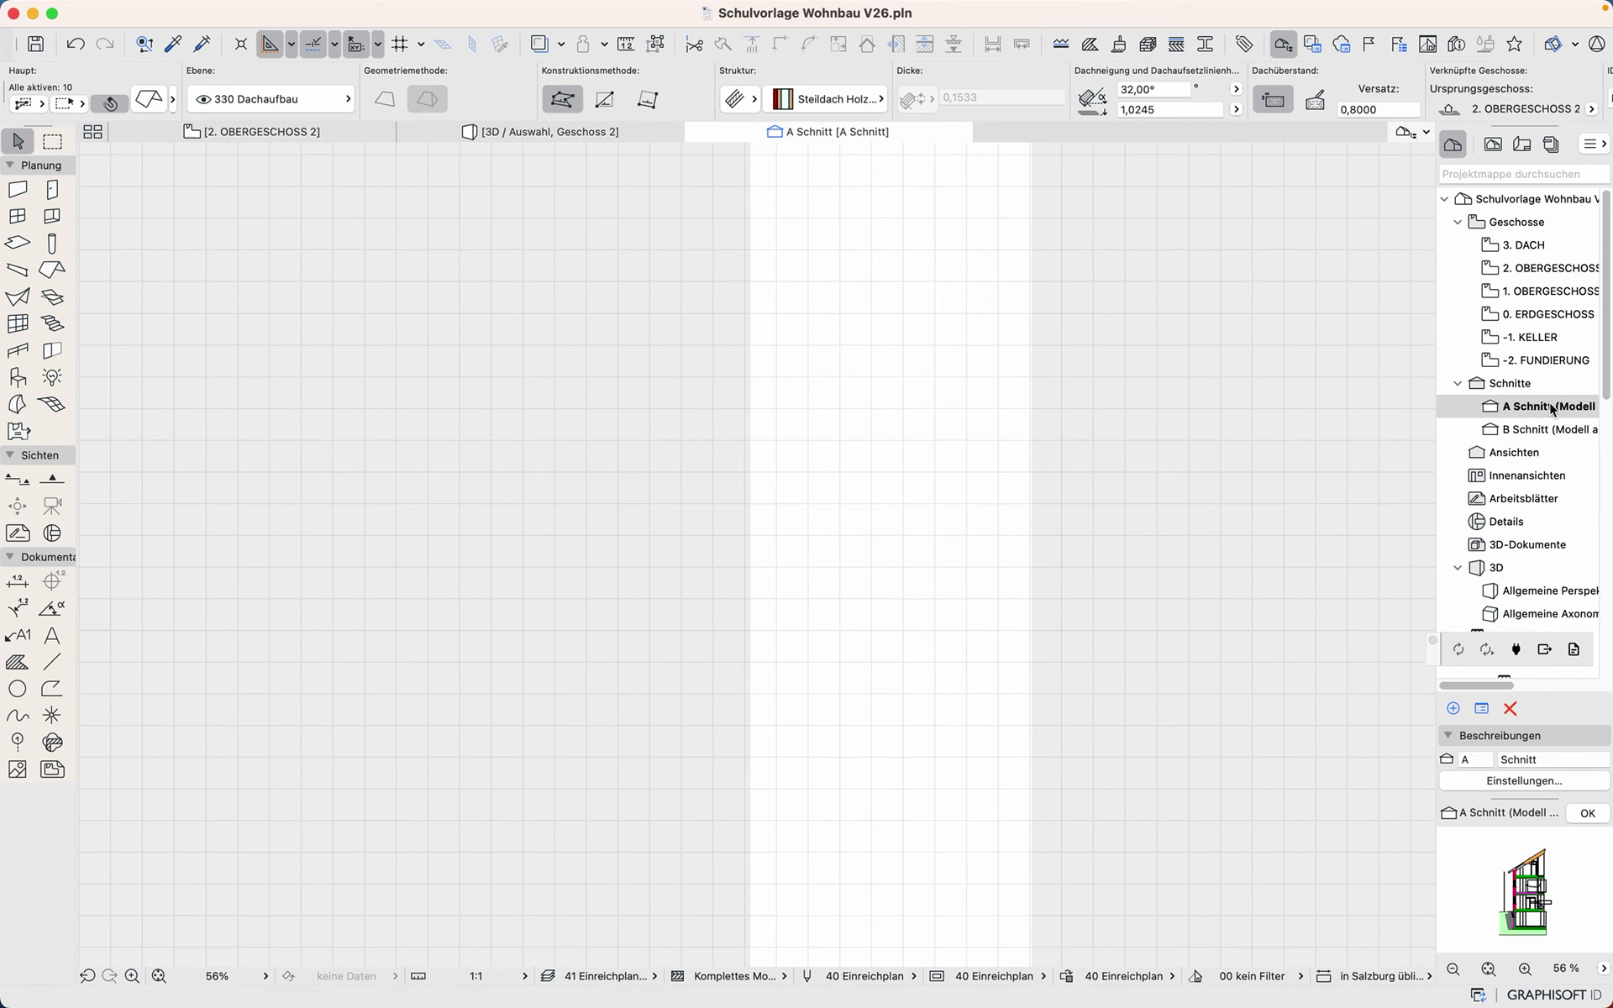
{"action": "scroll", "coordinate": [925, 376], "scroll_direction": "up", "scroll_amount": 5}
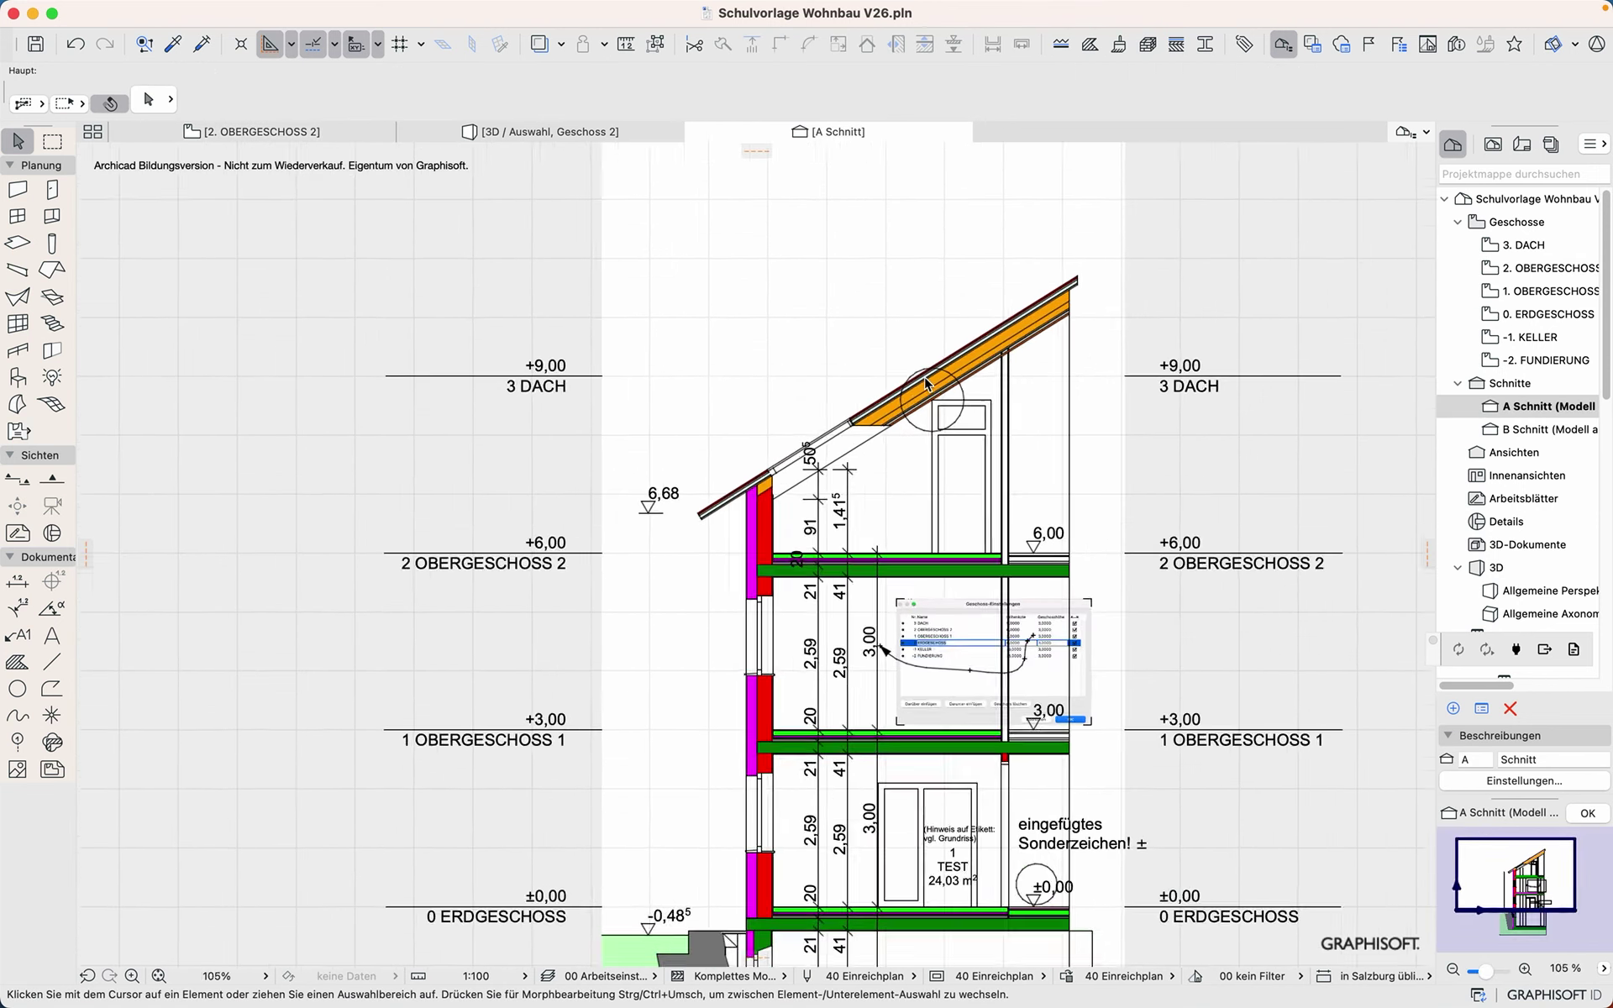
Step: Examine the inner and outer roof layers in section A by selecting each roof in turn
{"action": "left_click", "coordinate": [858, 502]}
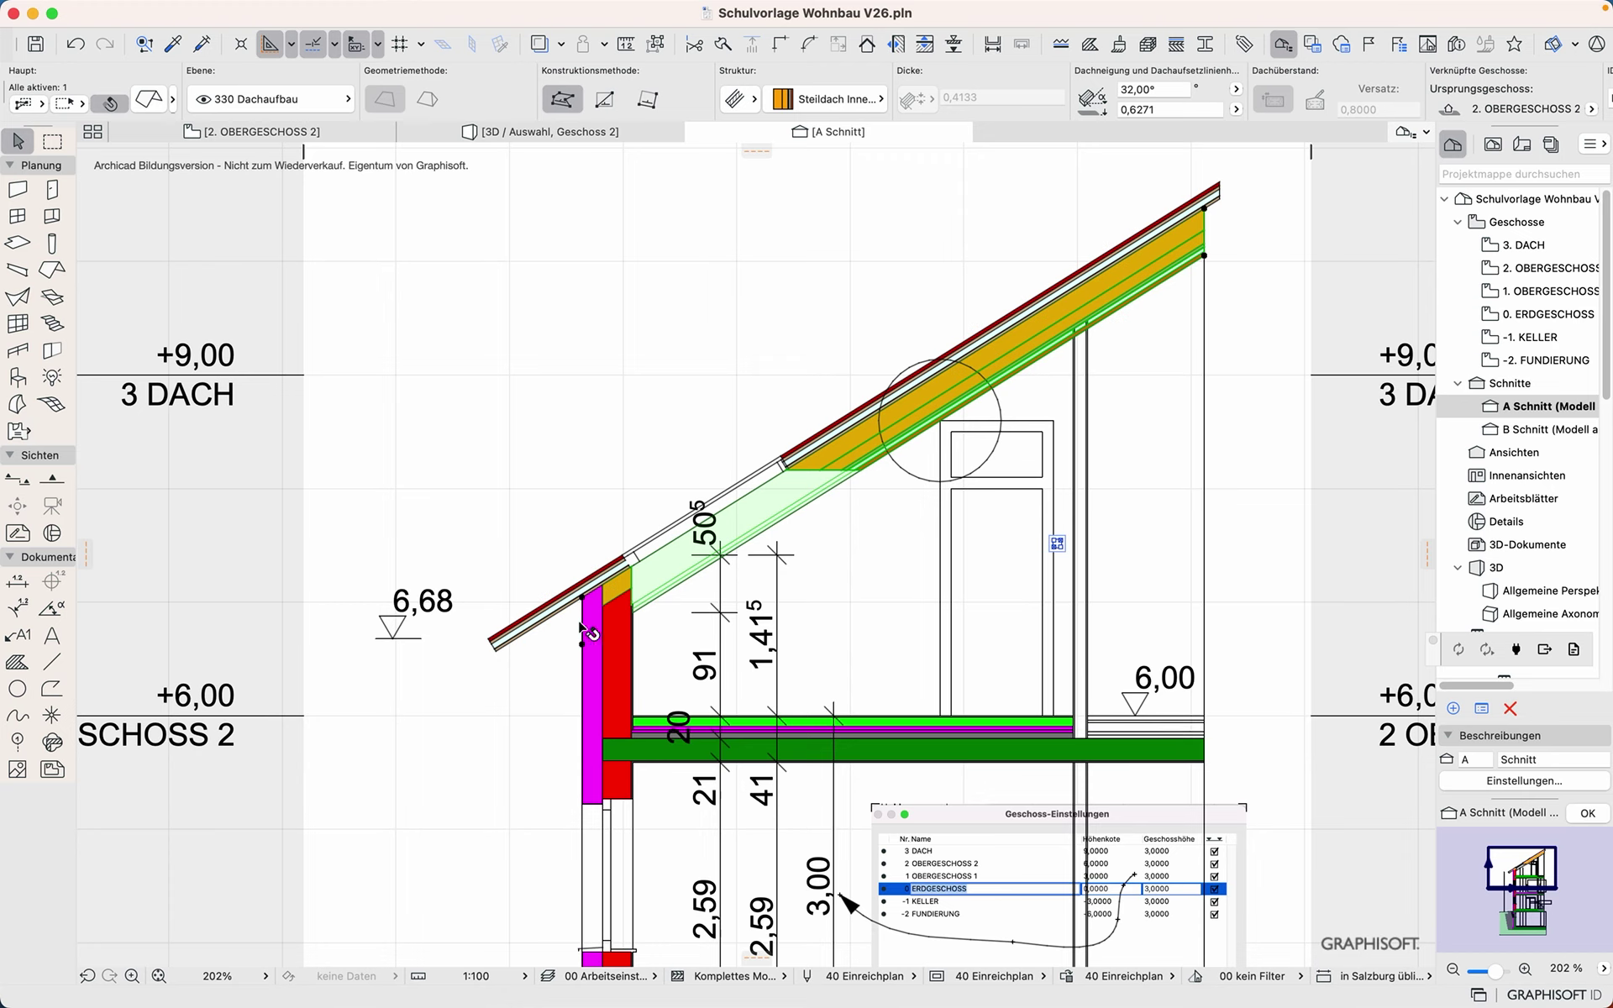
{"action": "mouse_move", "coordinate": [582, 629]}
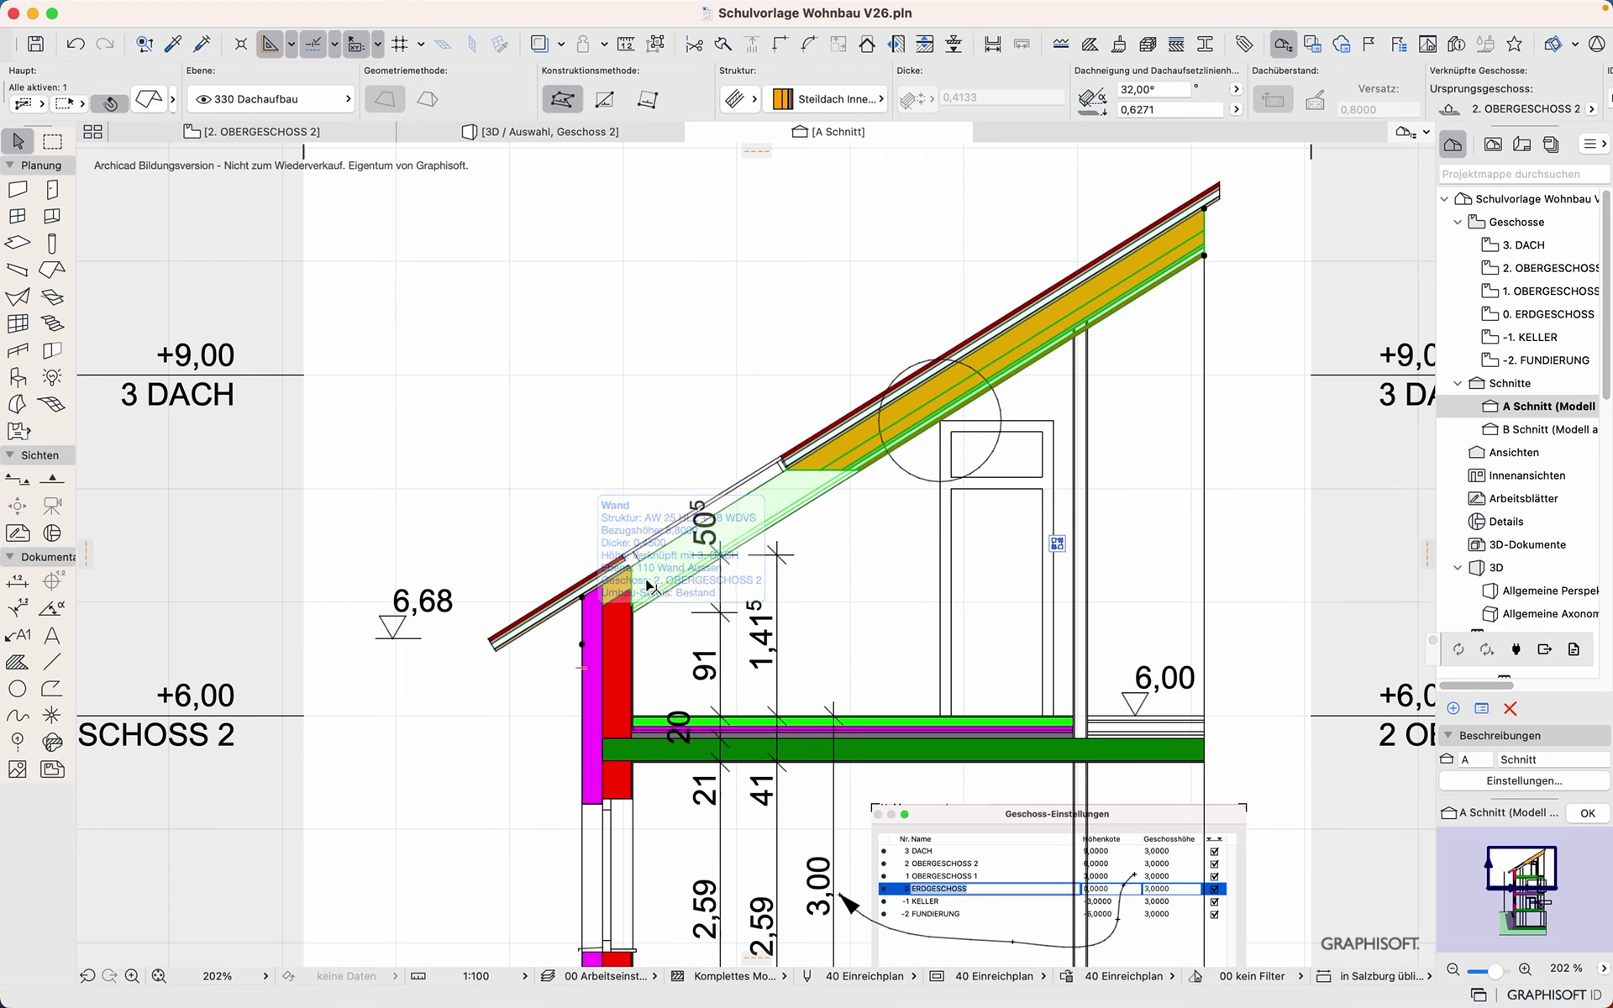
{"action": "left_click", "coordinate": [542, 623]}
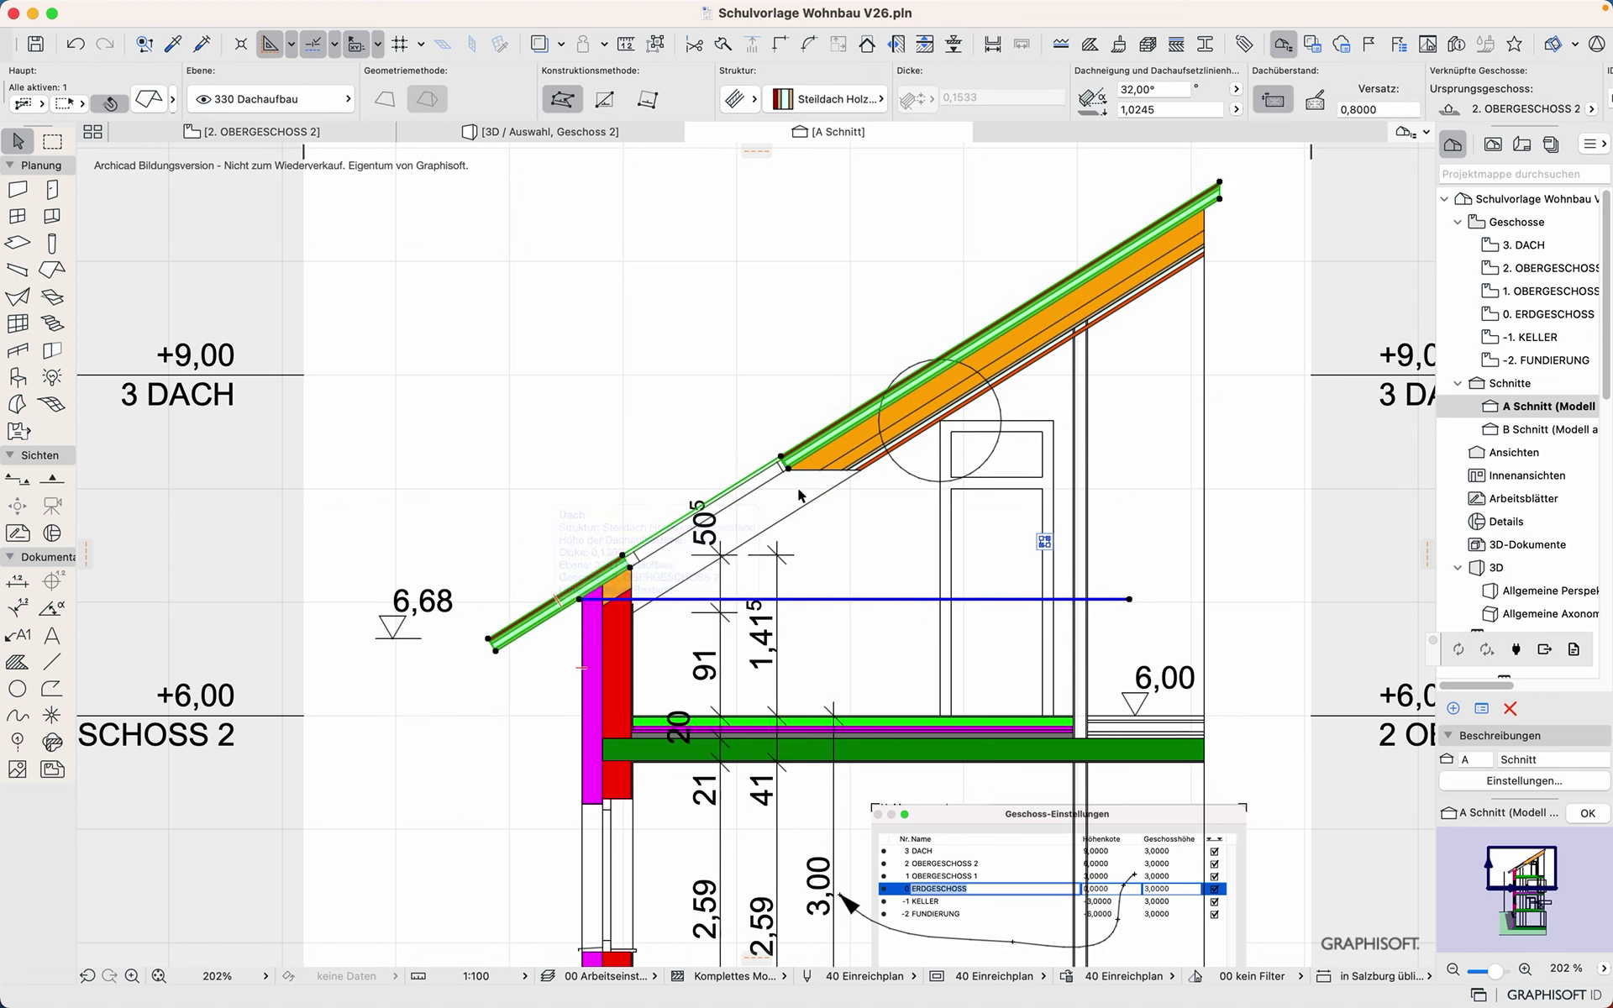
{"action": "left_click", "coordinate": [1034, 343]}
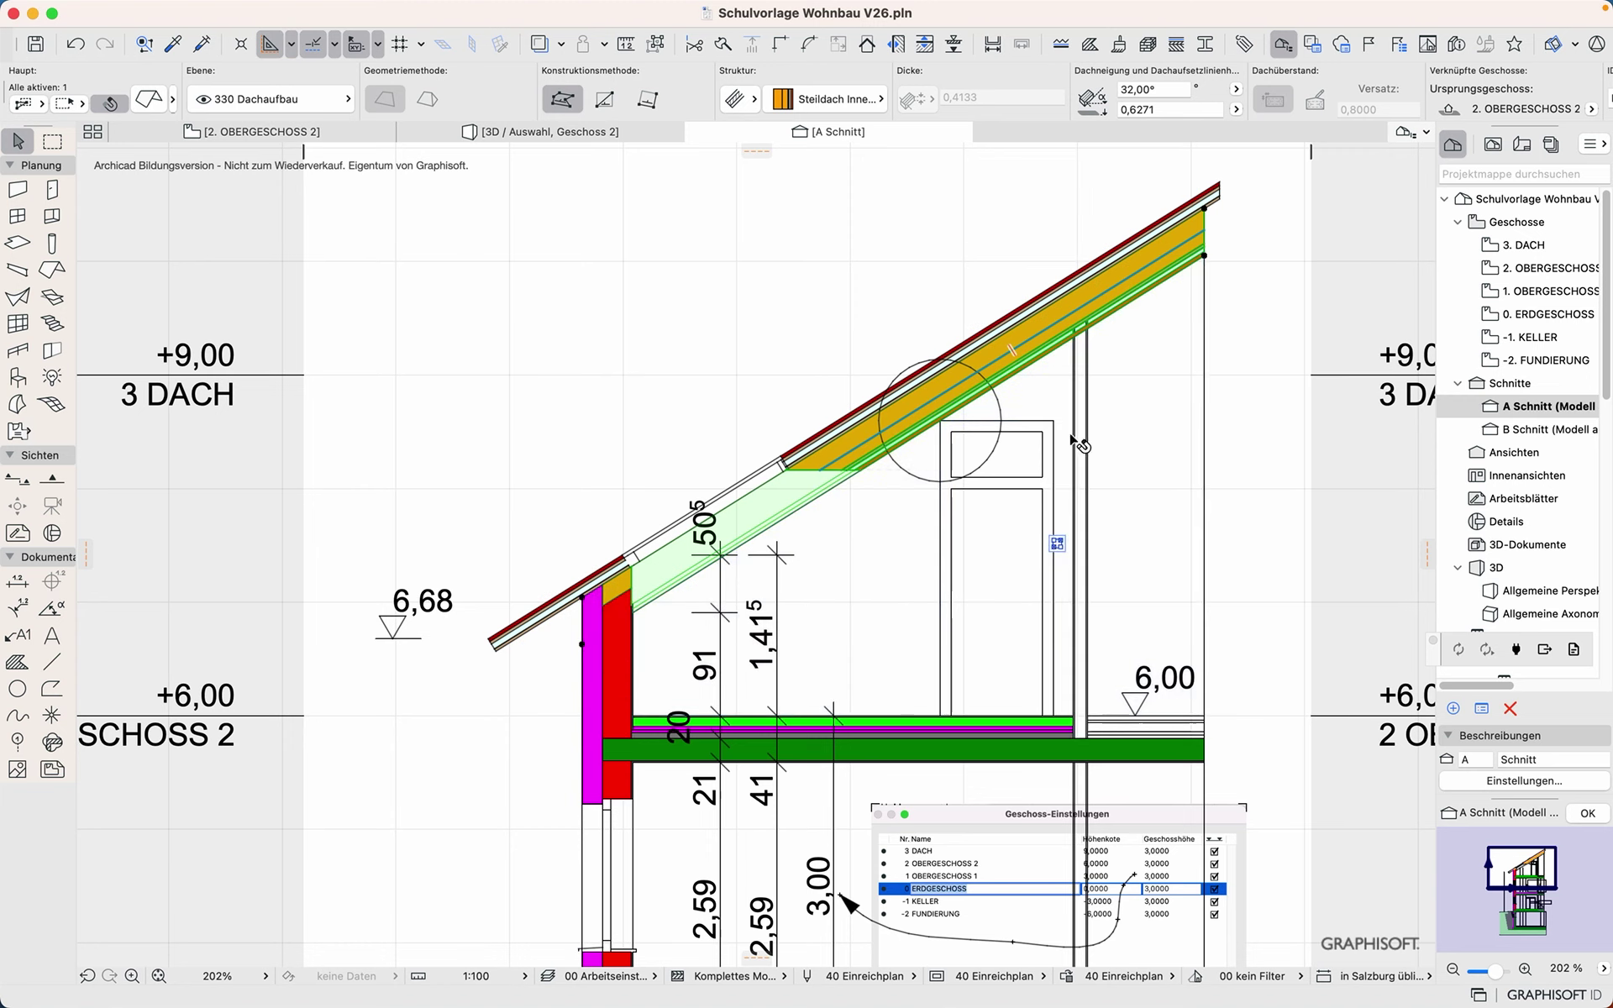
{"action": "left_click", "coordinate": [1250, 332]}
Step: Check which roofs trim the exterior wall behind the door in section A
{"action": "left_click", "coordinate": [895, 541]}
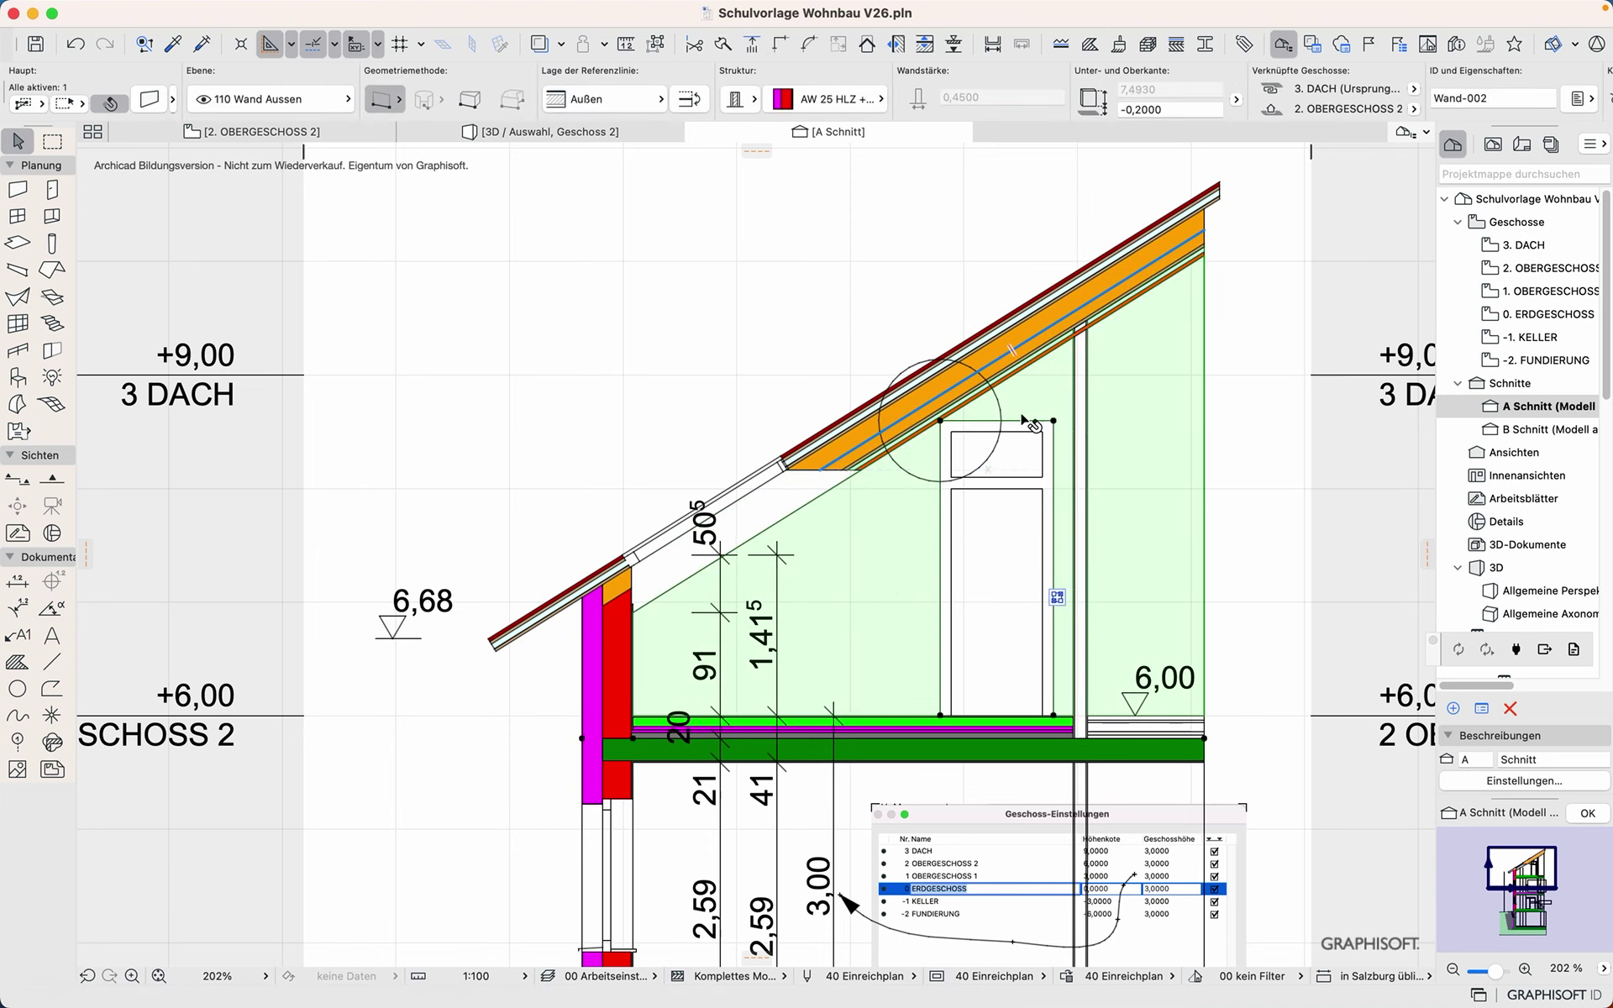
{"action": "left_click", "coordinate": [1057, 597]}
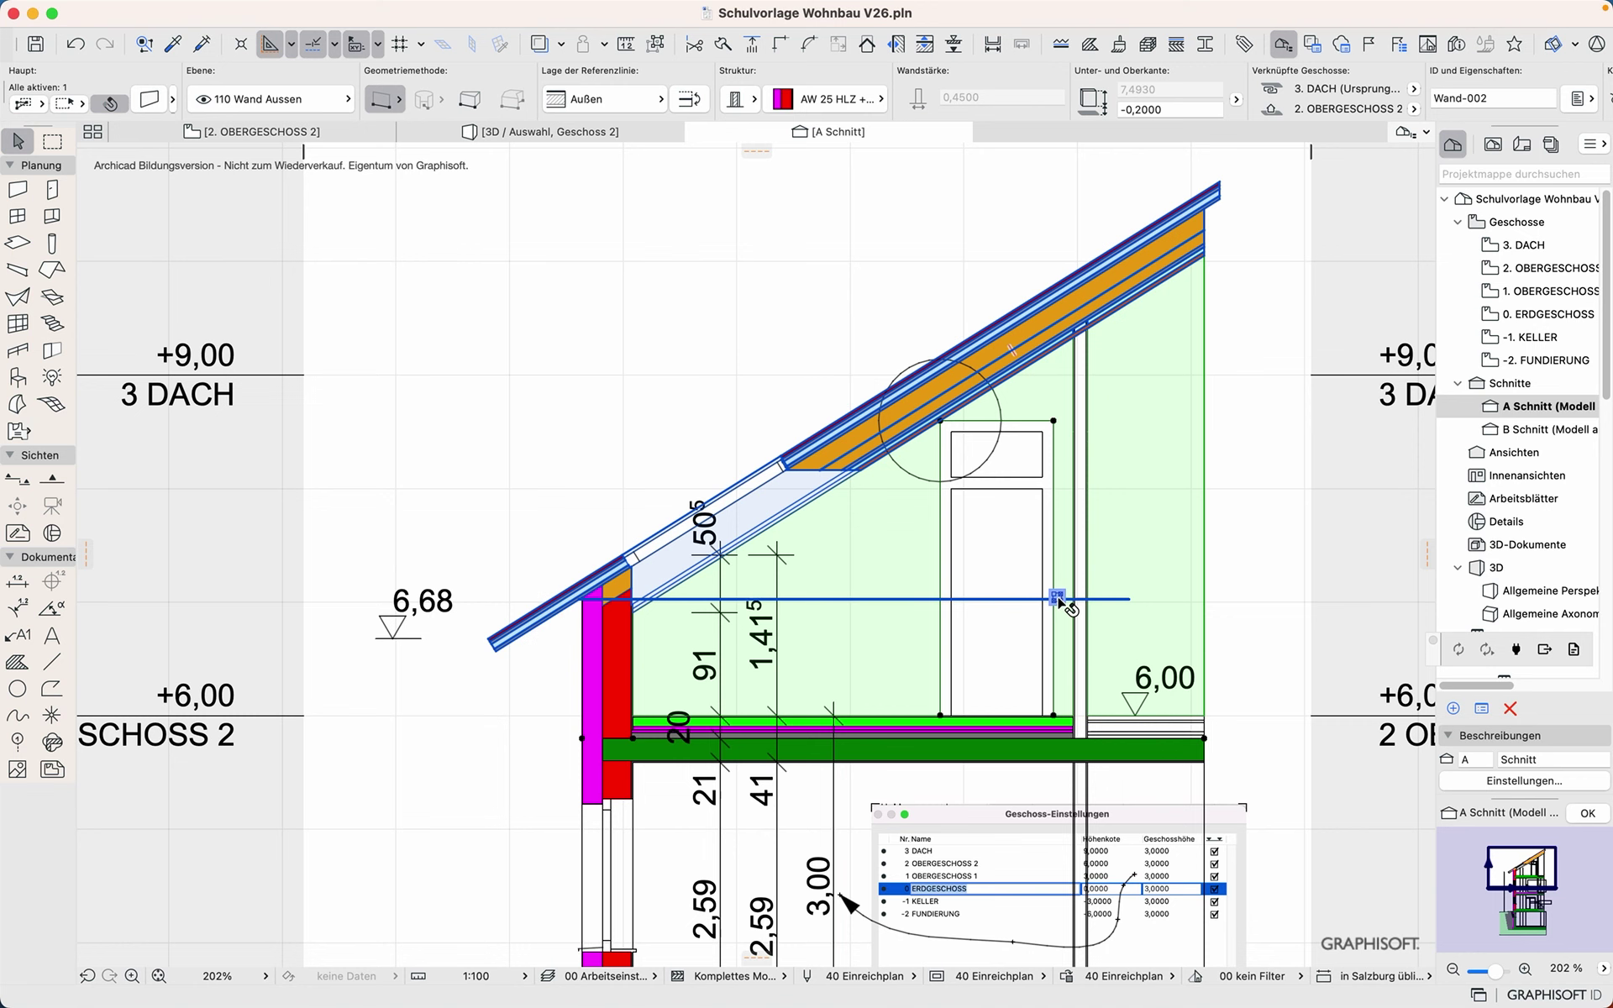
{"action": "left_click", "coordinate": [1061, 599]}
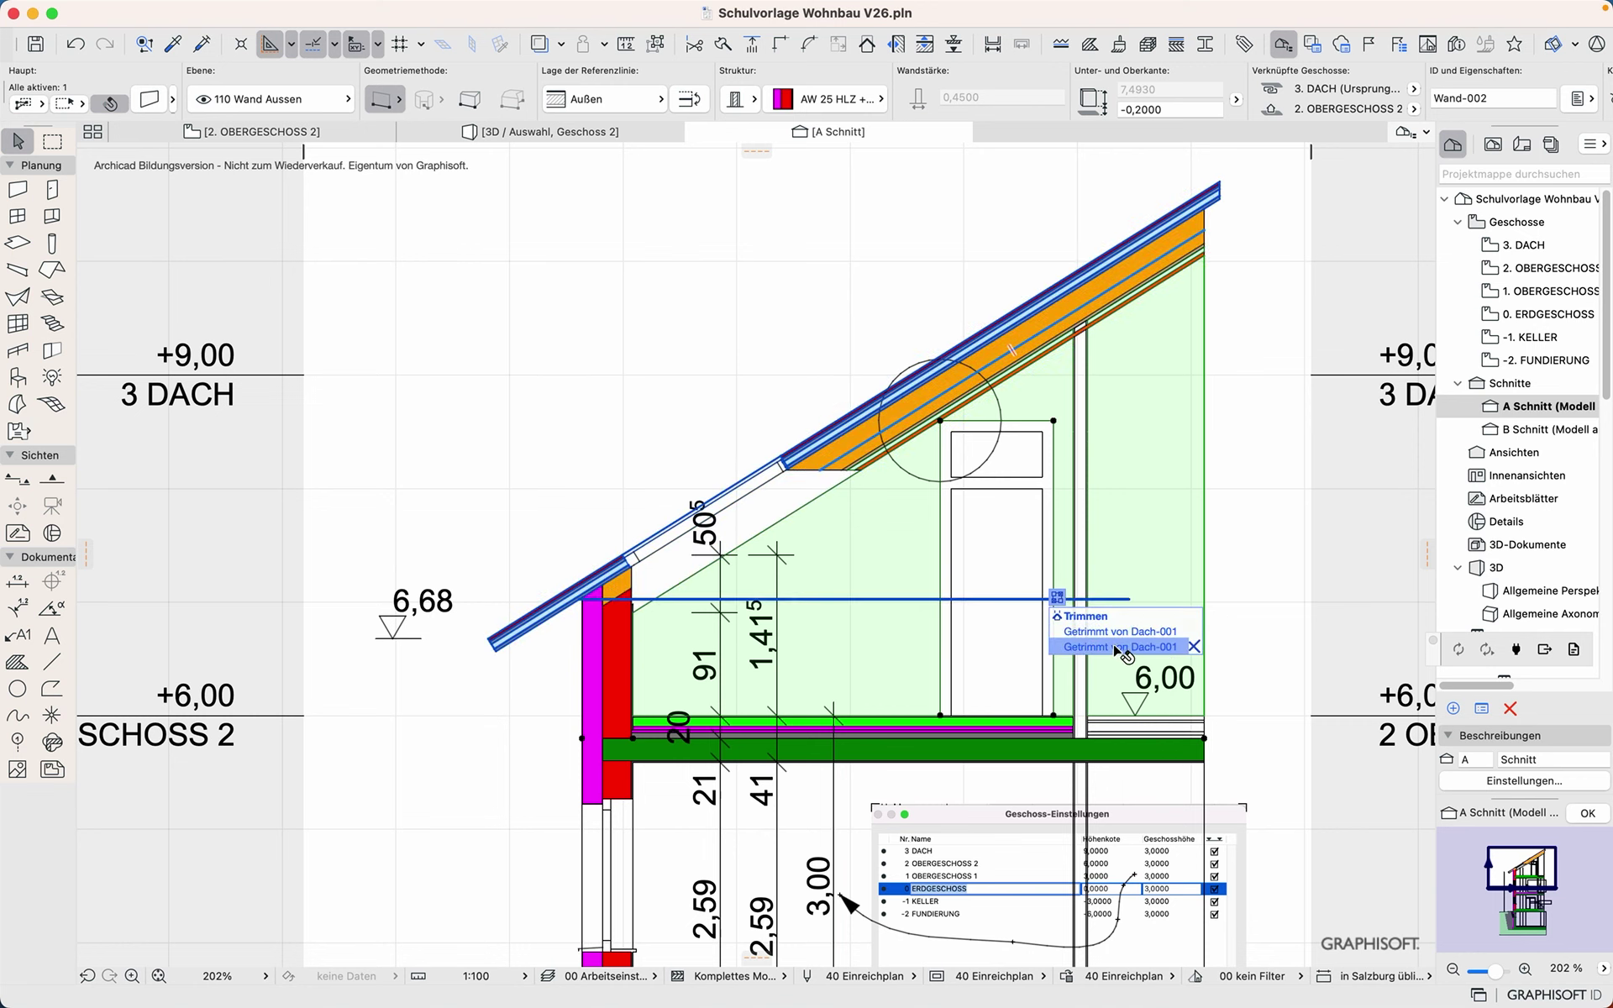
{"action": "left_click", "coordinate": [638, 274]}
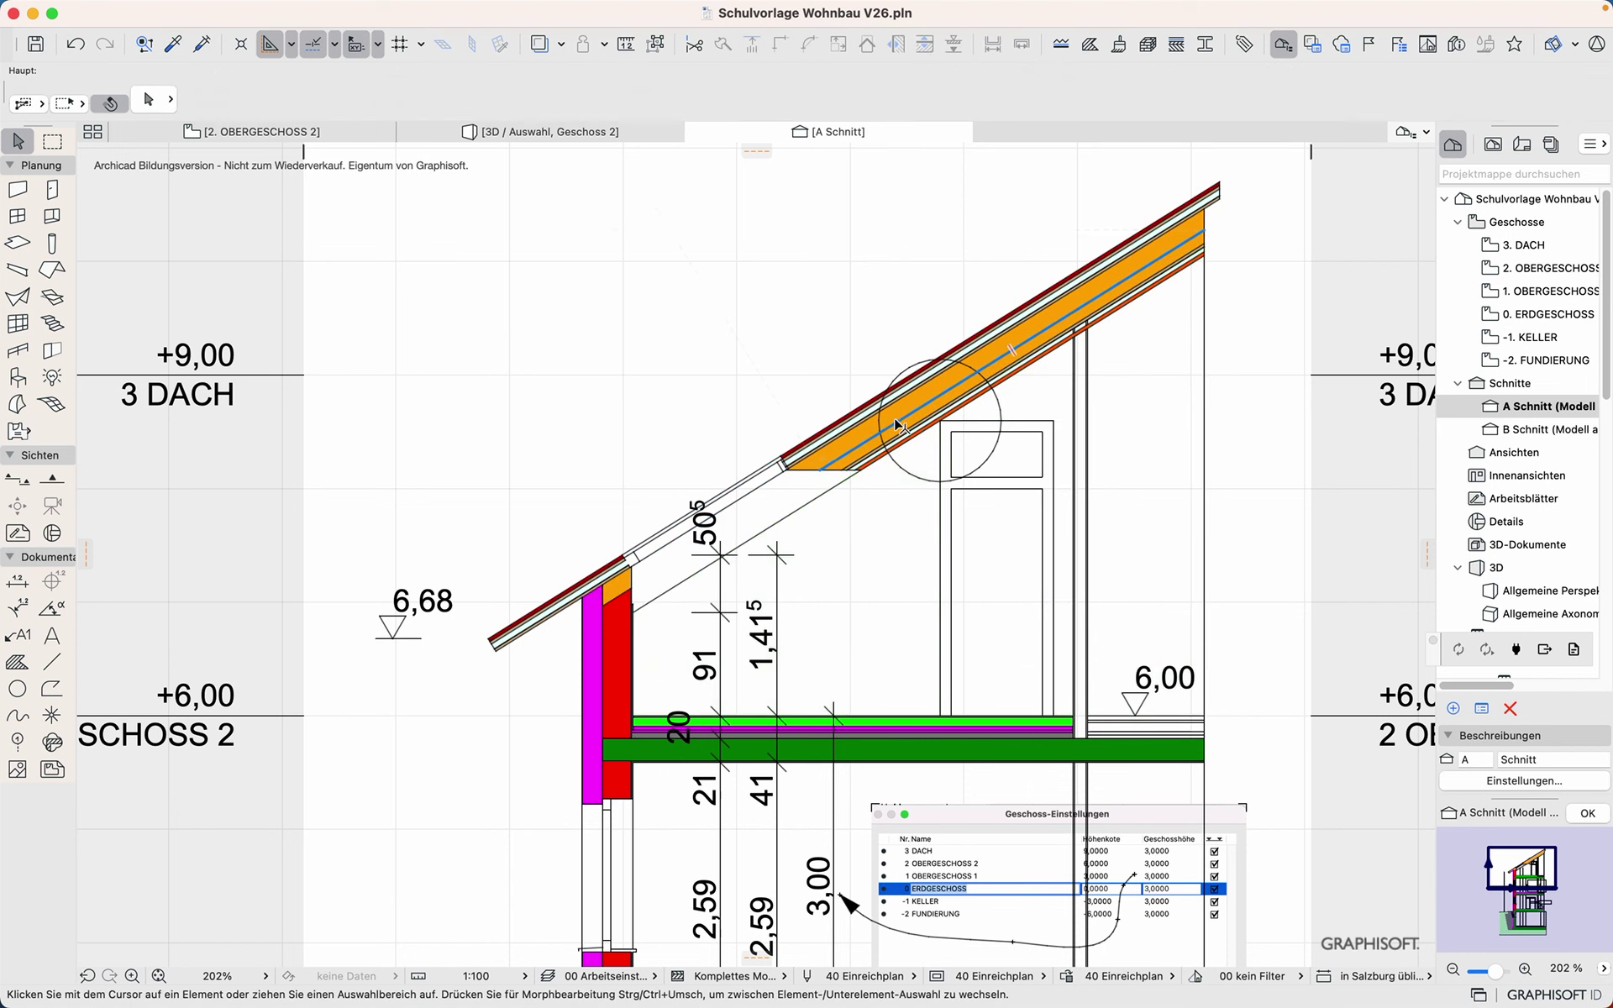
Step: Select the complex hip roof in the 2. OBERGESCHOSS plan and show only that roof in 3D
{"action": "left_click", "coordinate": [345, 127]}
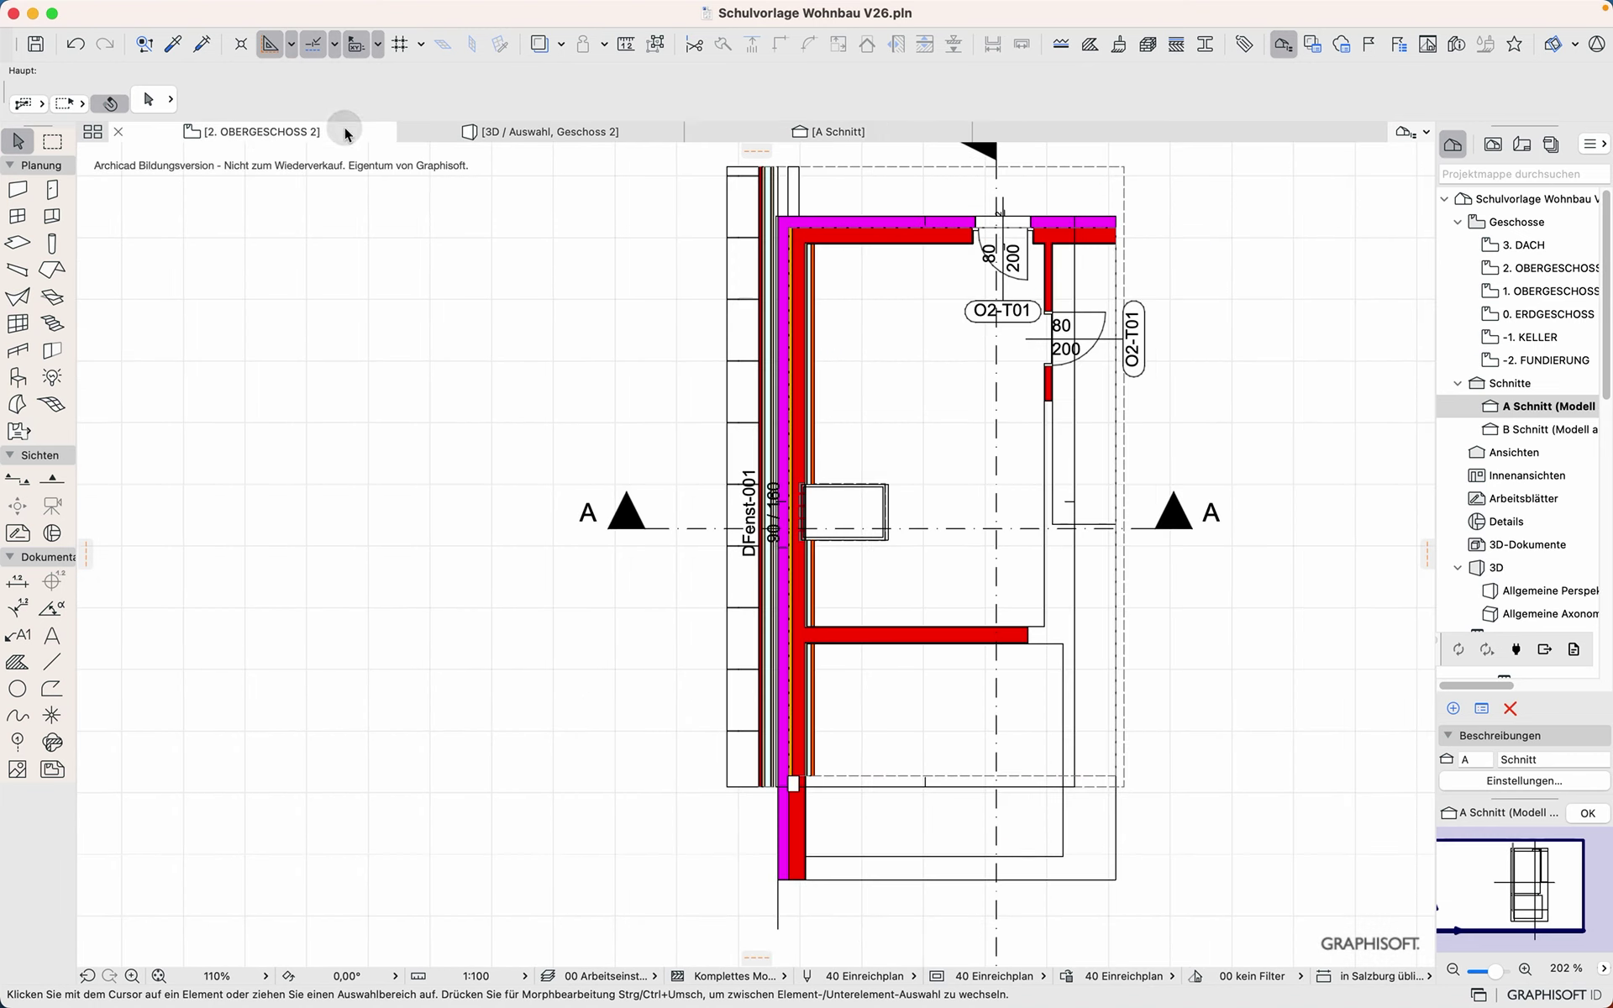
{"action": "left_click", "coordinate": [760, 187]}
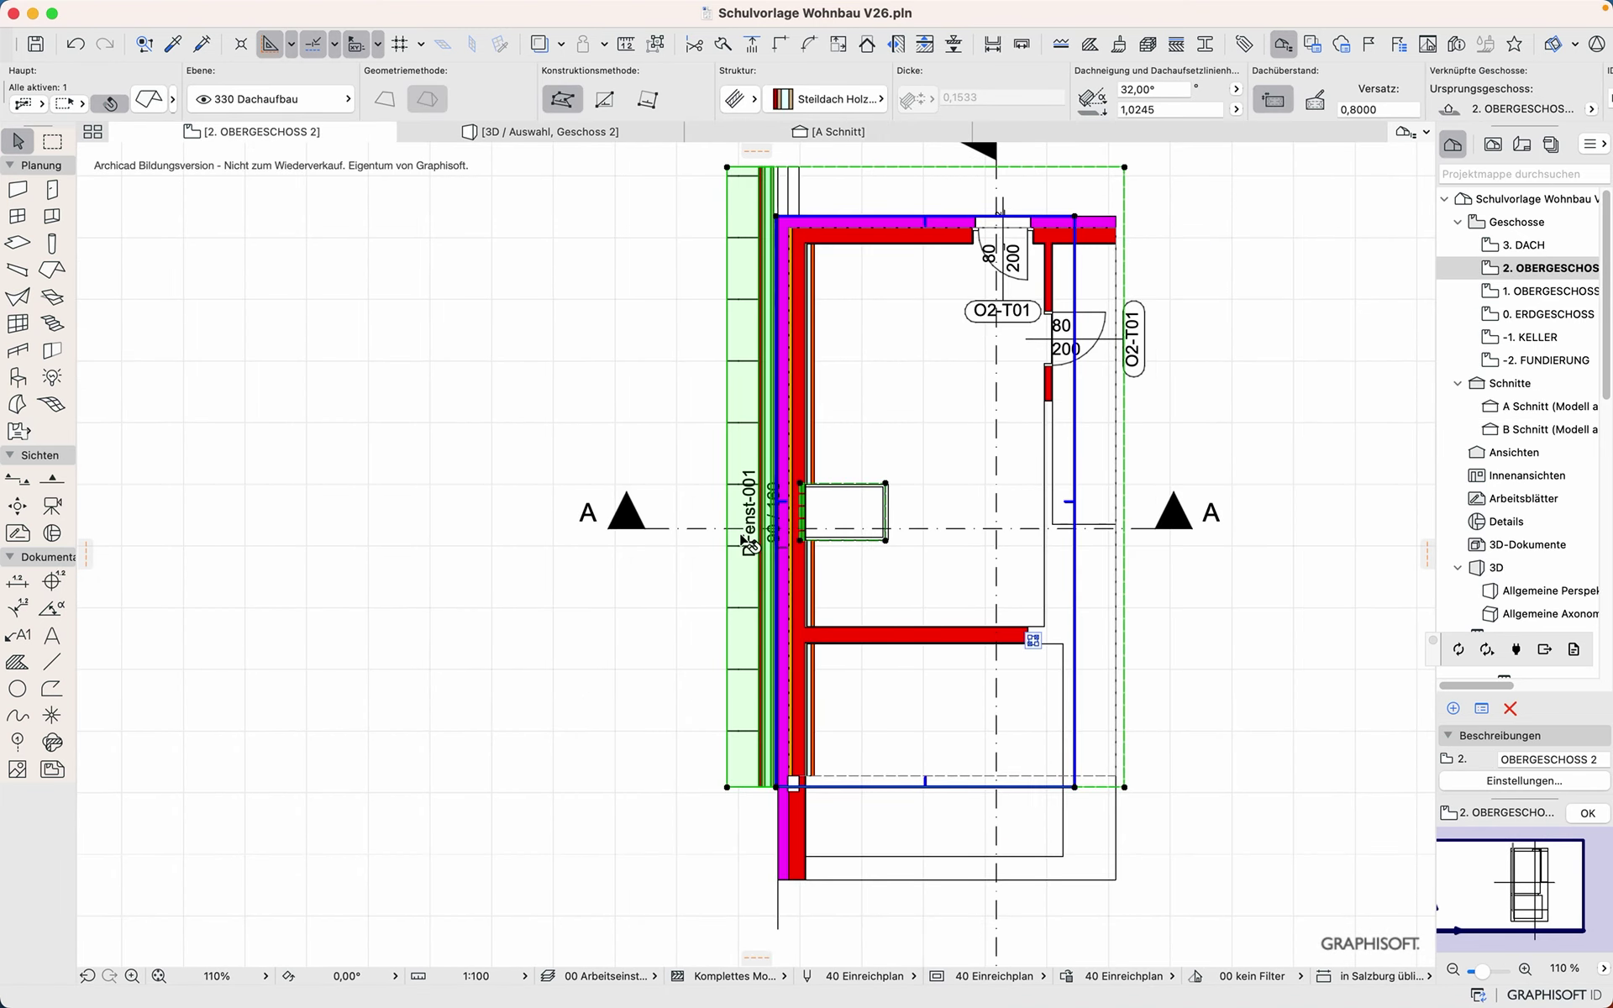
{"action": "scroll", "coordinate": [389, 678], "scroll_direction": "down", "scroll_amount": 5}
{"action": "scroll", "coordinate": [956, 622], "scroll_direction": "right", "scroll_amount": 10}
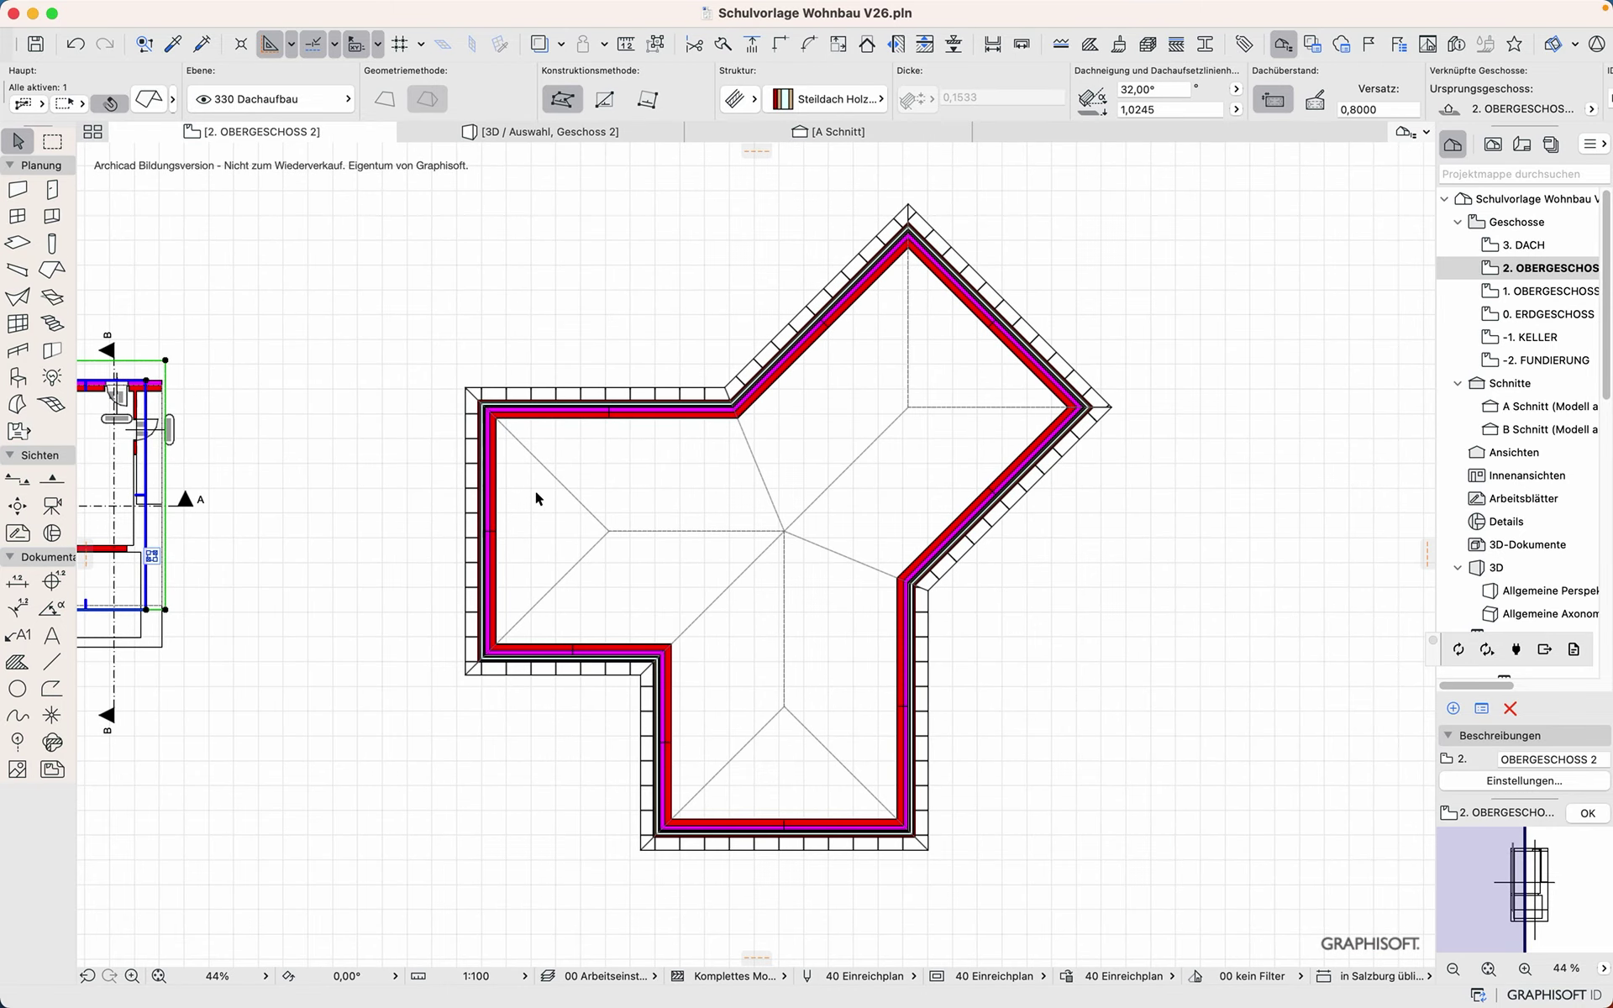
{"action": "left_click", "coordinate": [618, 555]}
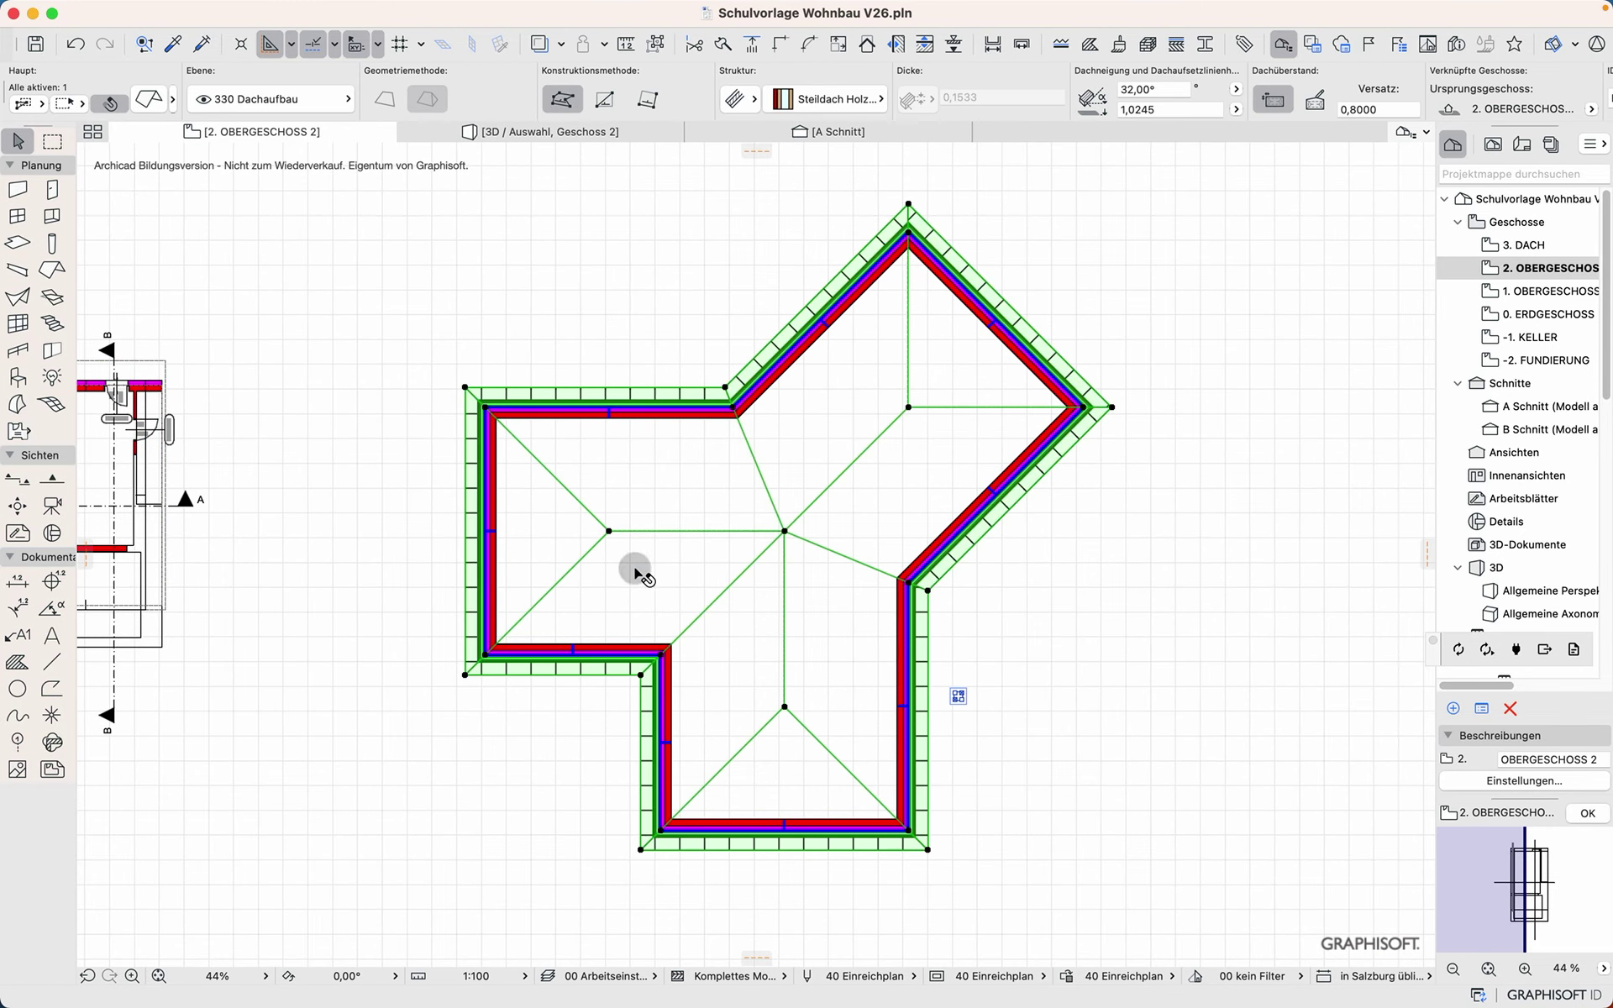
{"action": "key", "text": "F5"}
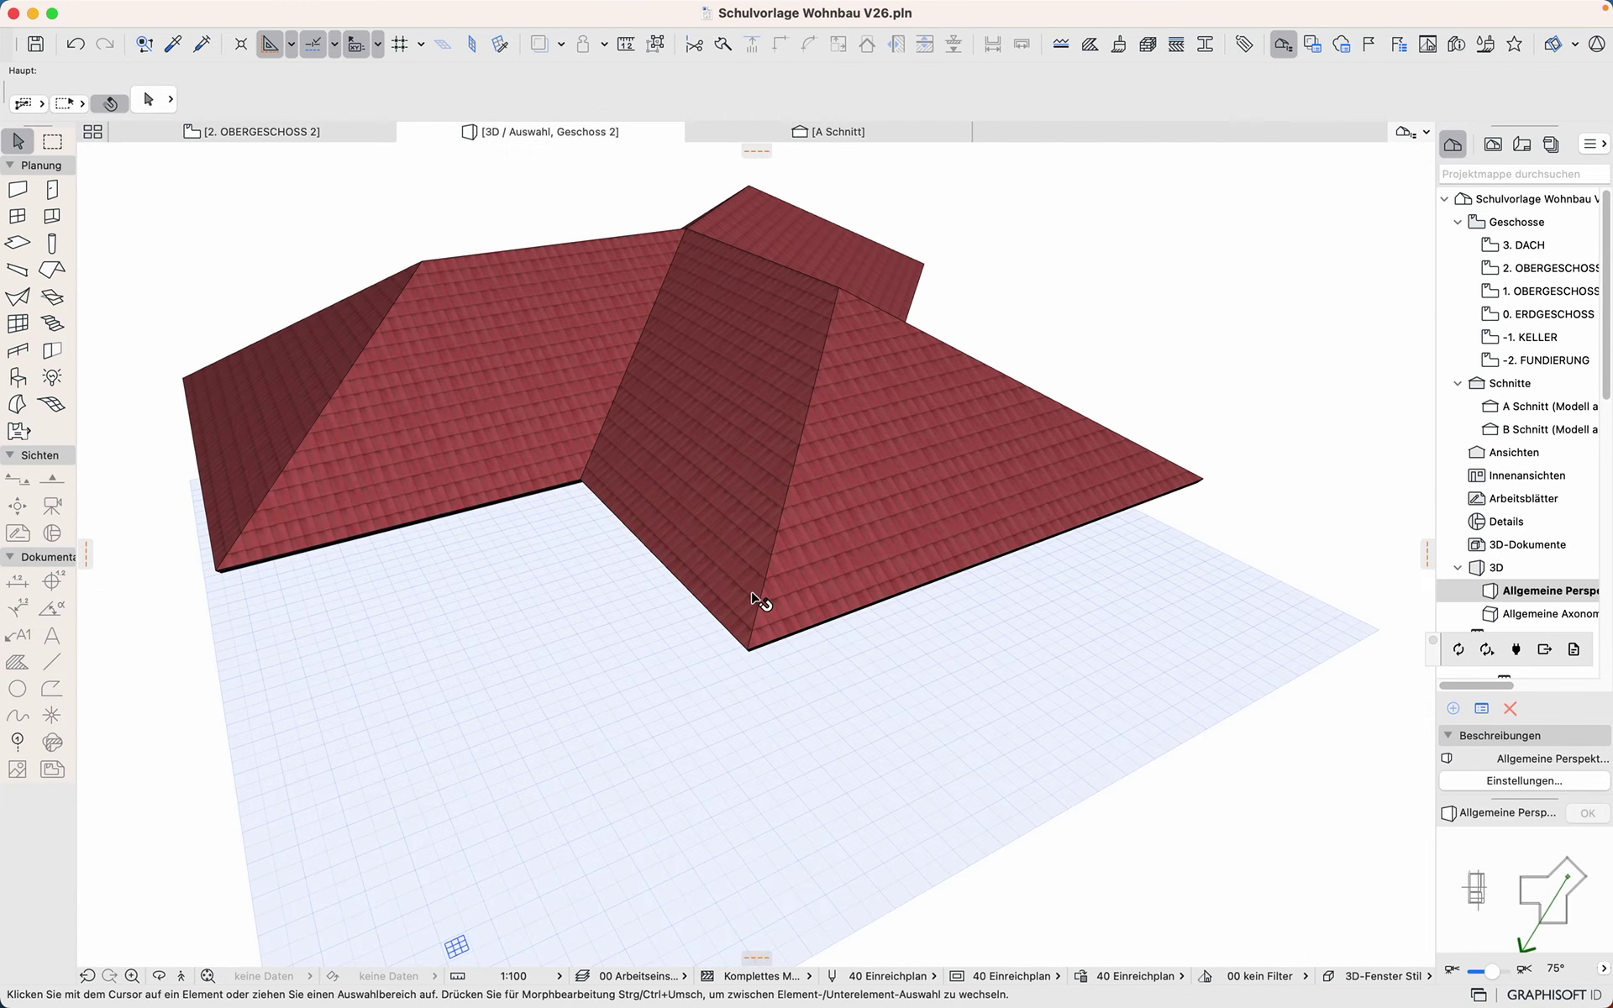
Step: Convert the hip face at the end of the roof's west wing to an open gable (offener Giebel), for that face only
{"action": "left_click", "coordinate": [252, 433]}
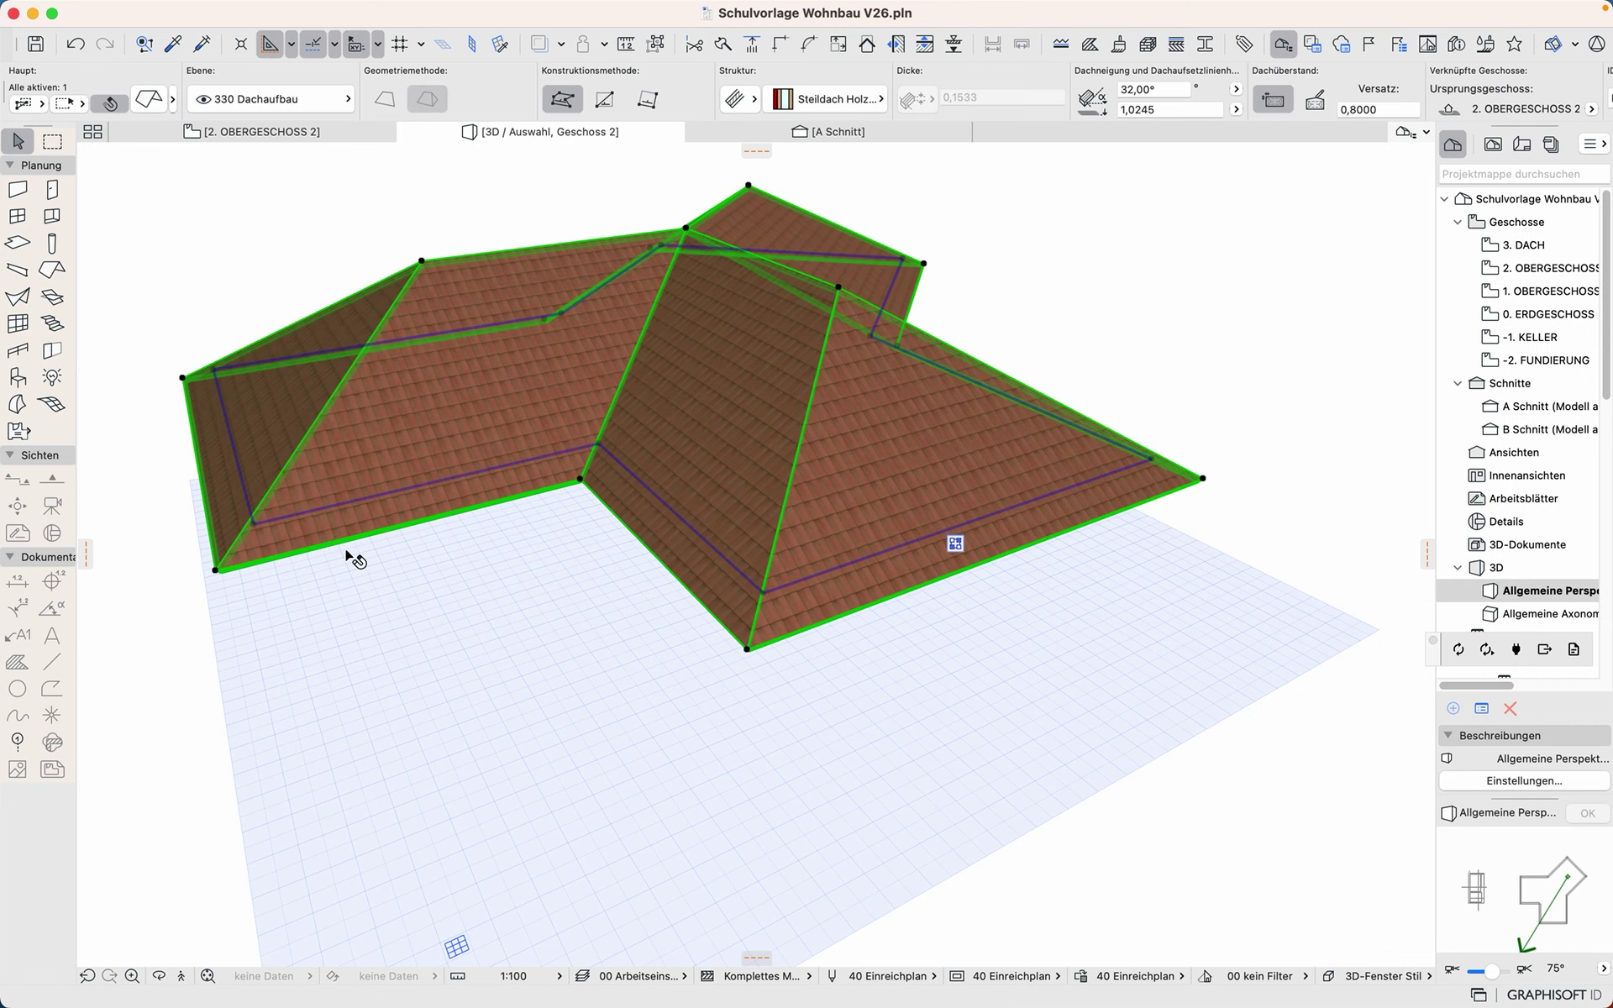
{"action": "middle_click_drag", "start_coordinate": [285, 513], "coordinate": [641, 607], "text": "shift"}
{"action": "left_click", "coordinate": [530, 476]}
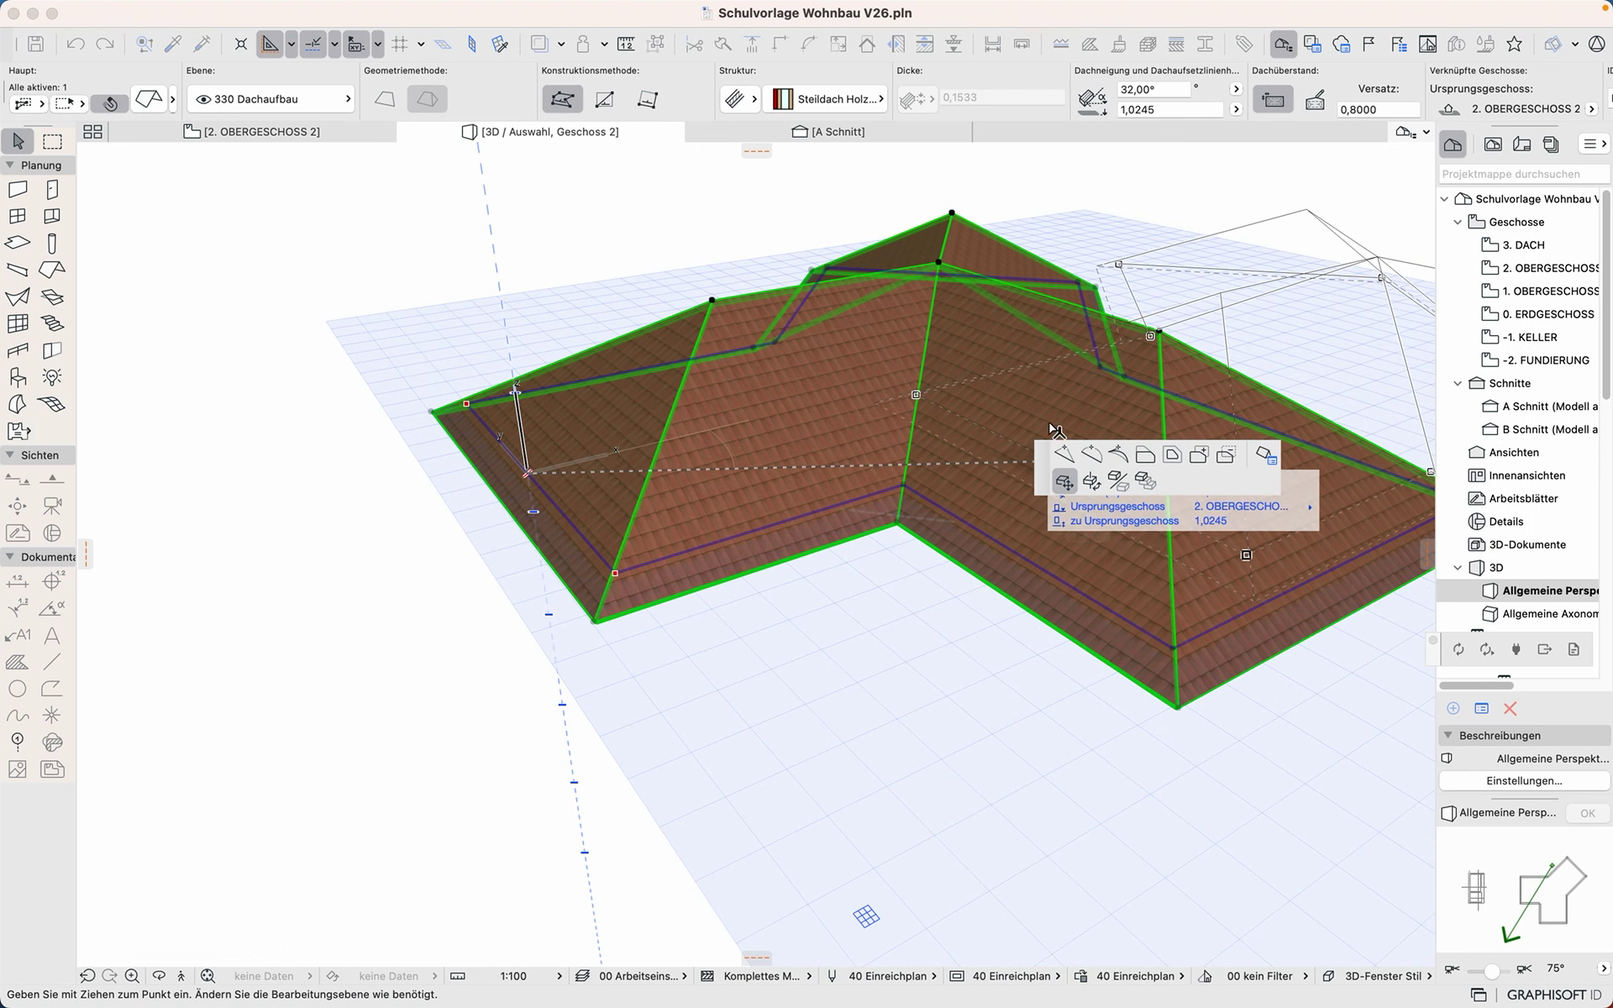
{"action": "left_click", "coordinate": [1262, 455]}
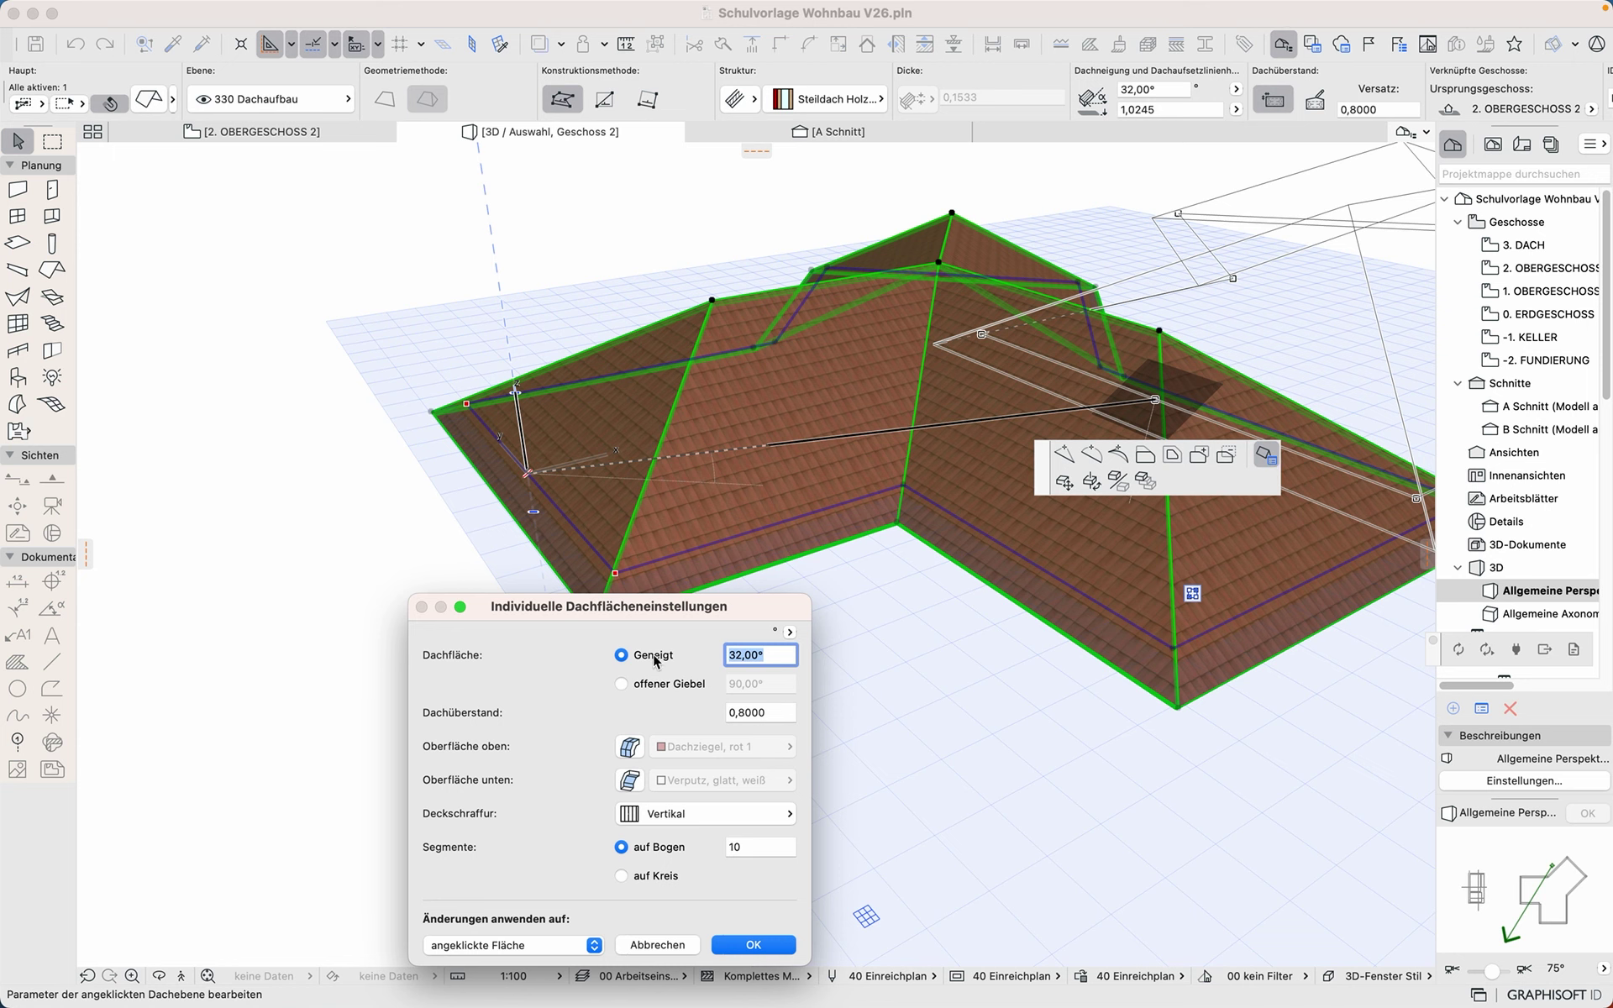
{"action": "left_click", "coordinate": [622, 684]}
{"action": "left_click", "coordinate": [741, 946]}
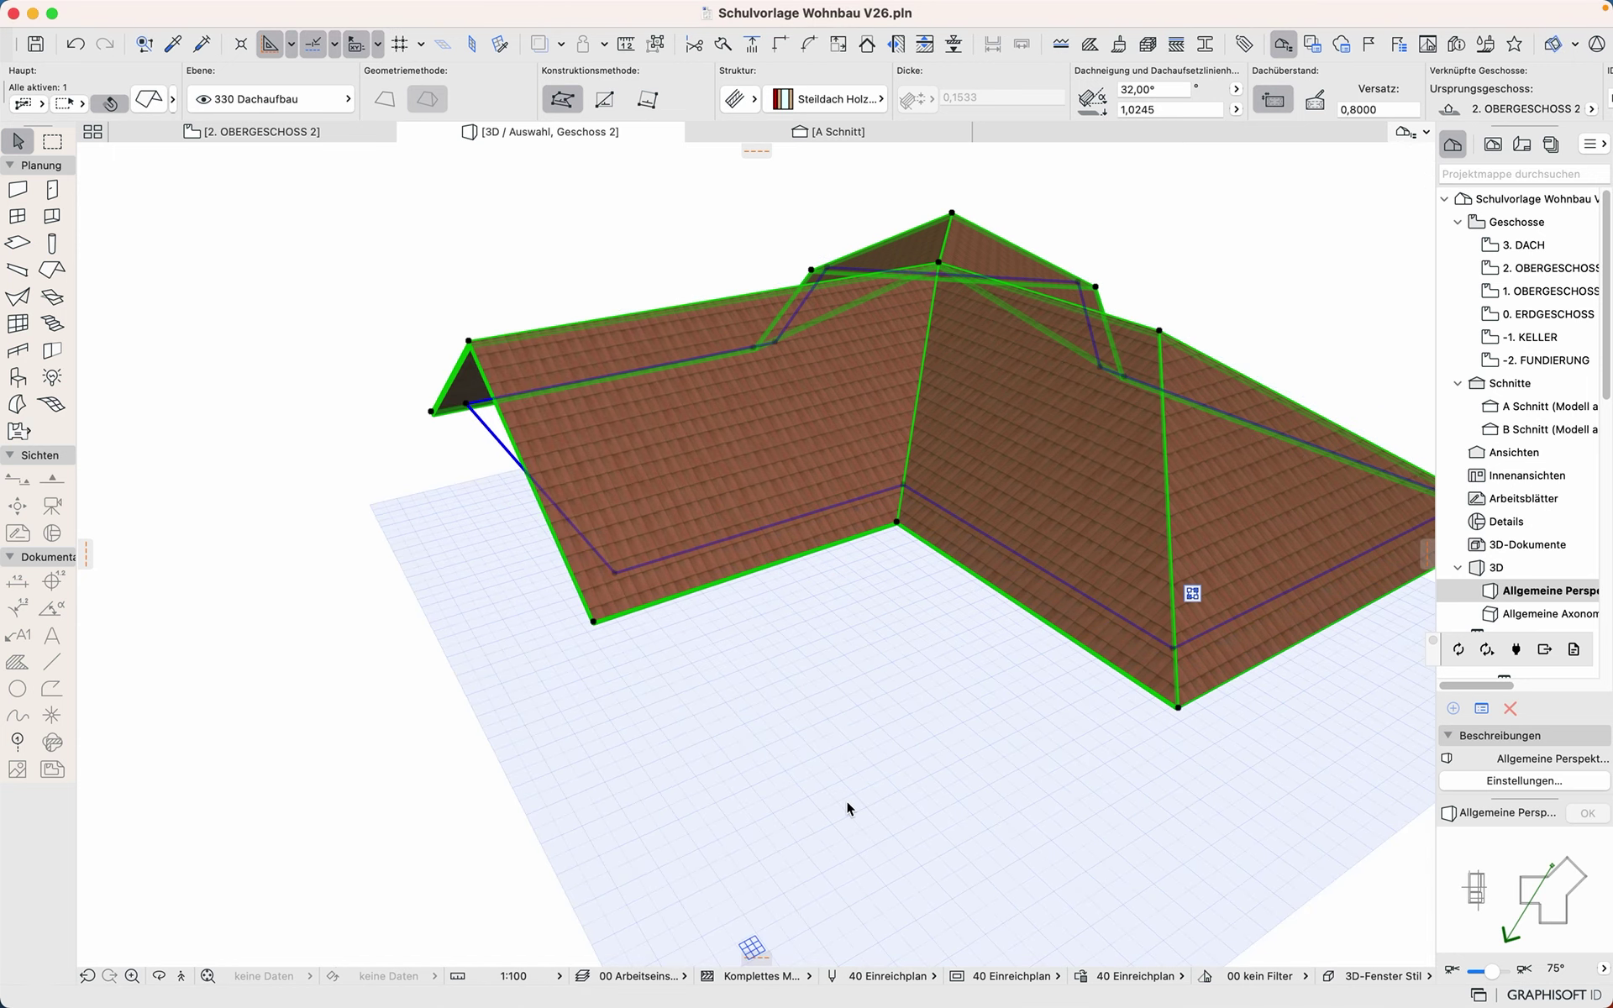
Step: Convert the hip face at the end of the roof's south wing to an open gable, for that face only
{"action": "middle_click_drag", "start_coordinate": [1028, 638], "coordinate": [900, 518], "text": "shift"}
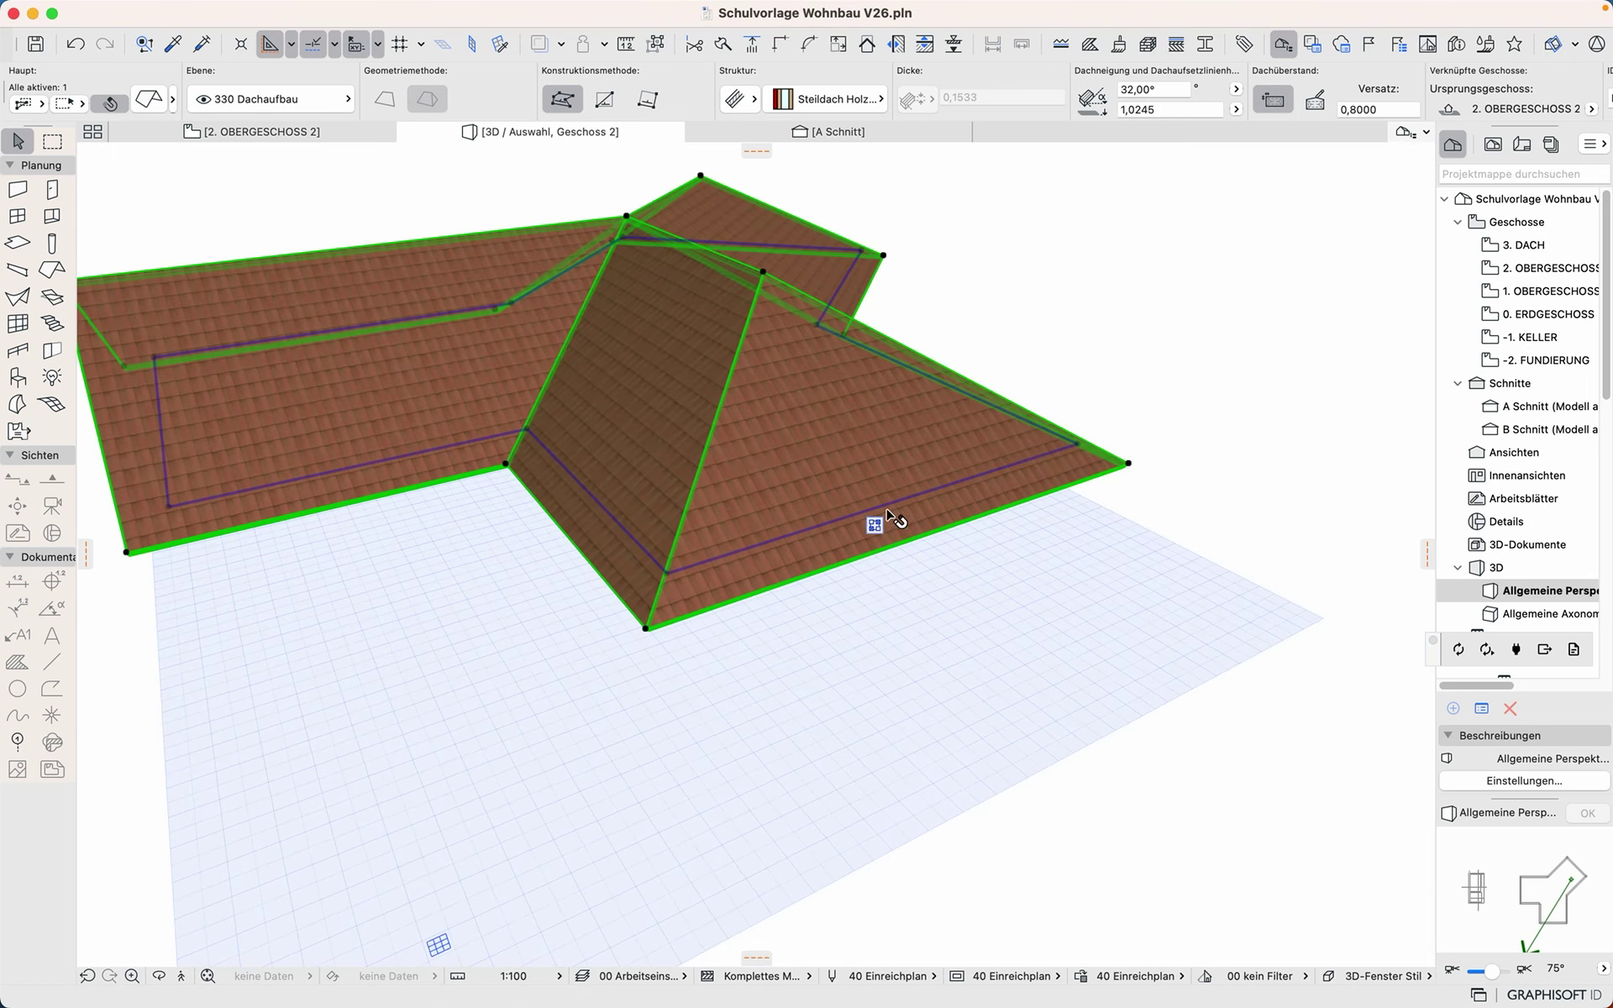
{"action": "left_click", "coordinate": [891, 504]}
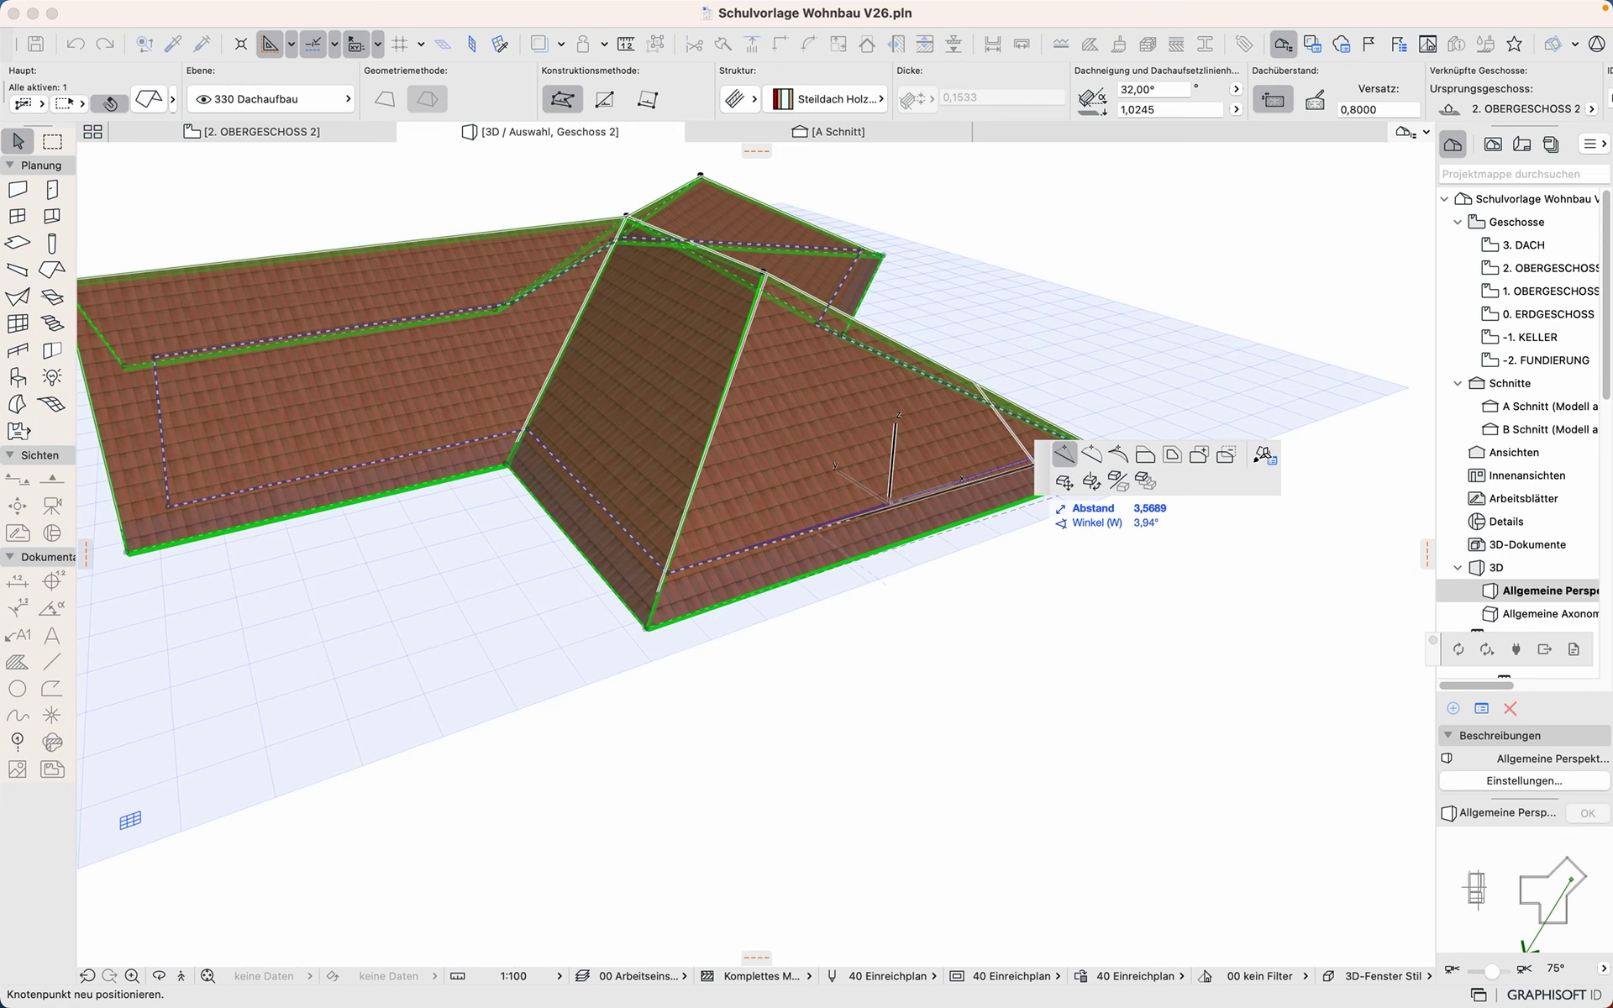
{"action": "left_click", "coordinate": [1265, 454]}
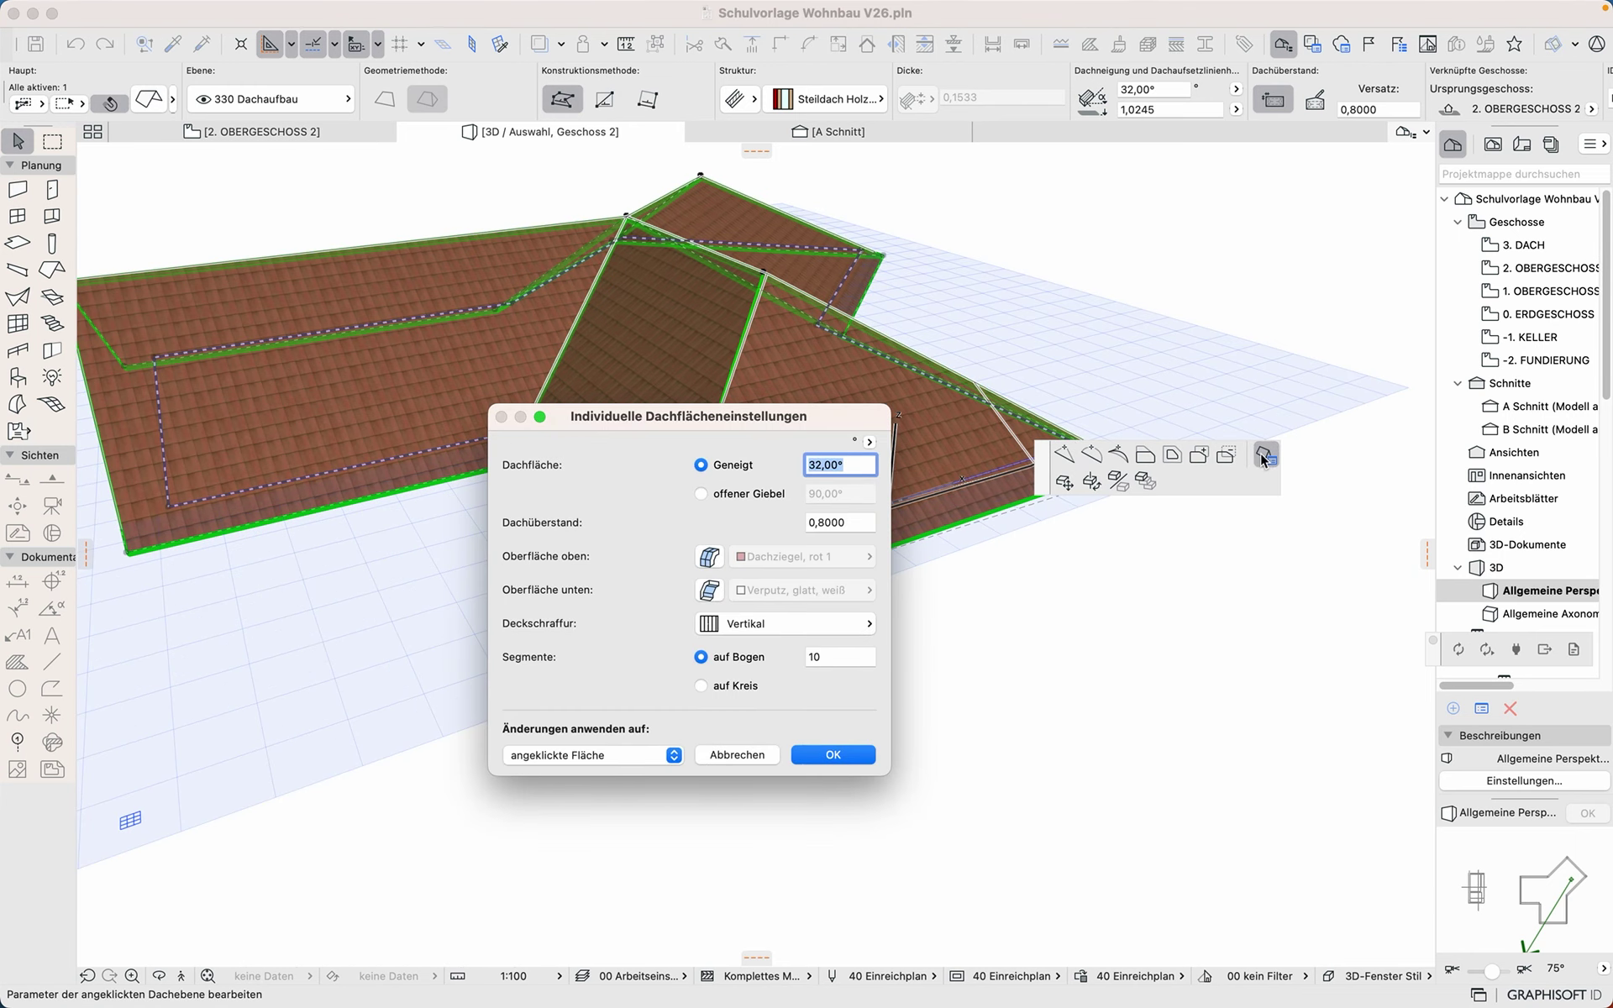
{"action": "left_click", "coordinate": [716, 496]}
{"action": "left_click", "coordinate": [836, 754]}
{"action": "middle_click_drag", "start_coordinate": [1207, 578], "coordinate": [1229, 467], "text": "shift"}
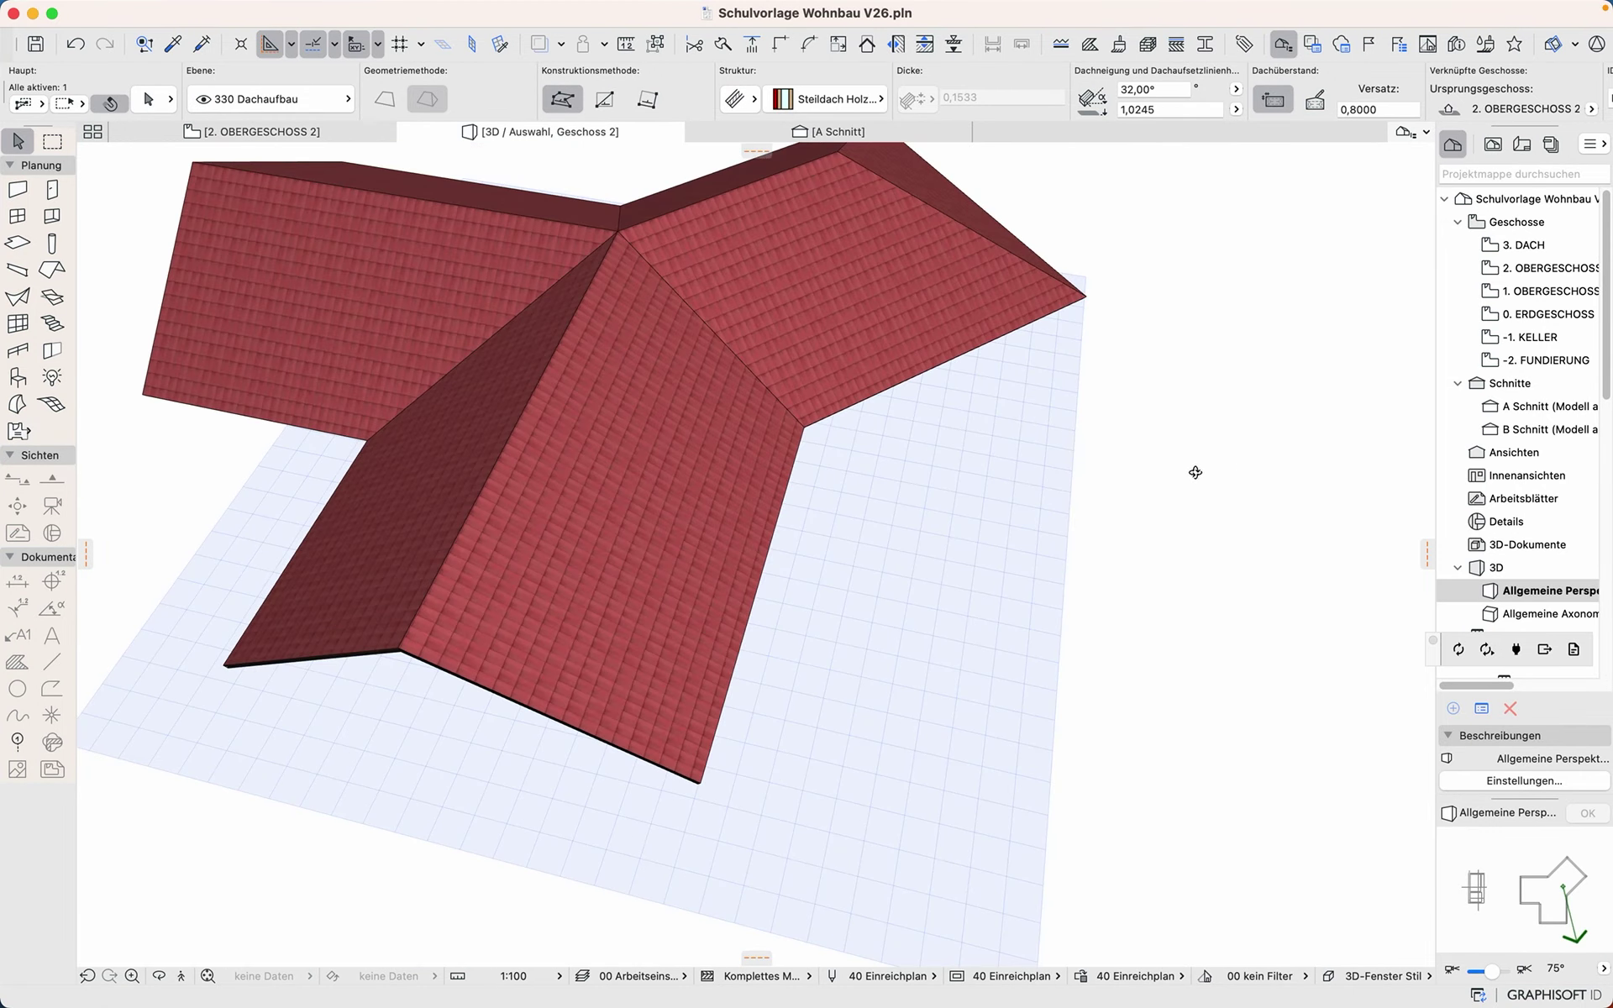
{"action": "left_click", "coordinate": [701, 506]}
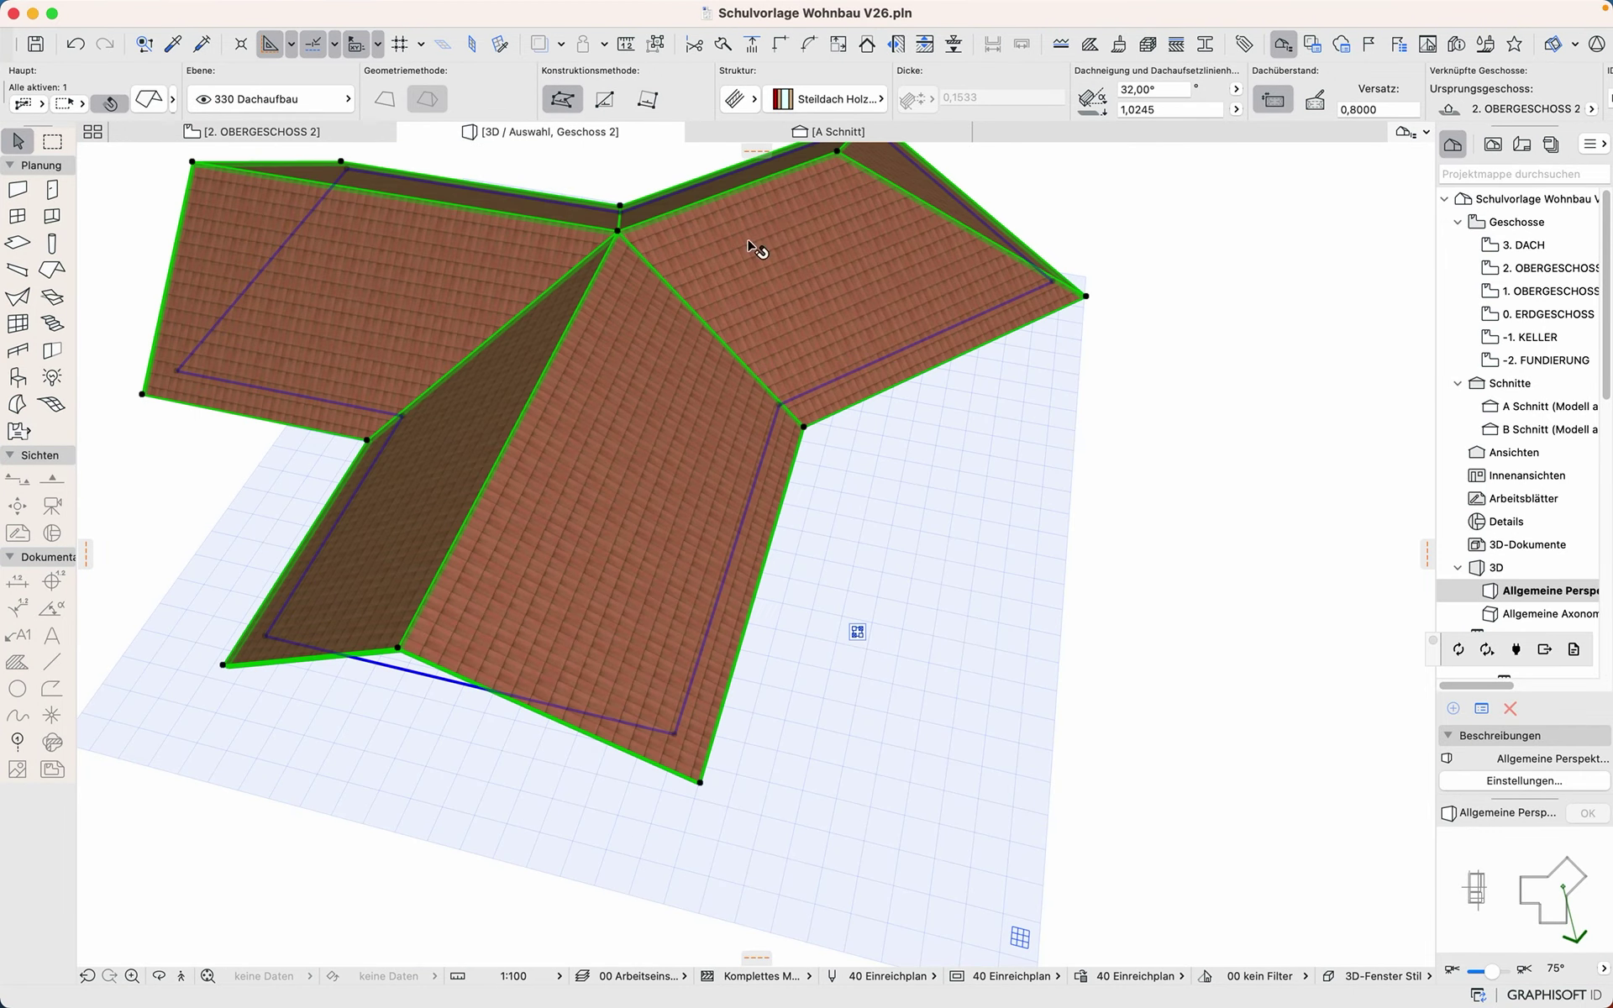
Step: Set the skylight default to Dachfenster Wendeflügel 26 in the 2. OBERGESCHOSS plan and deselect the roof
{"action": "left_click", "coordinate": [334, 127]}
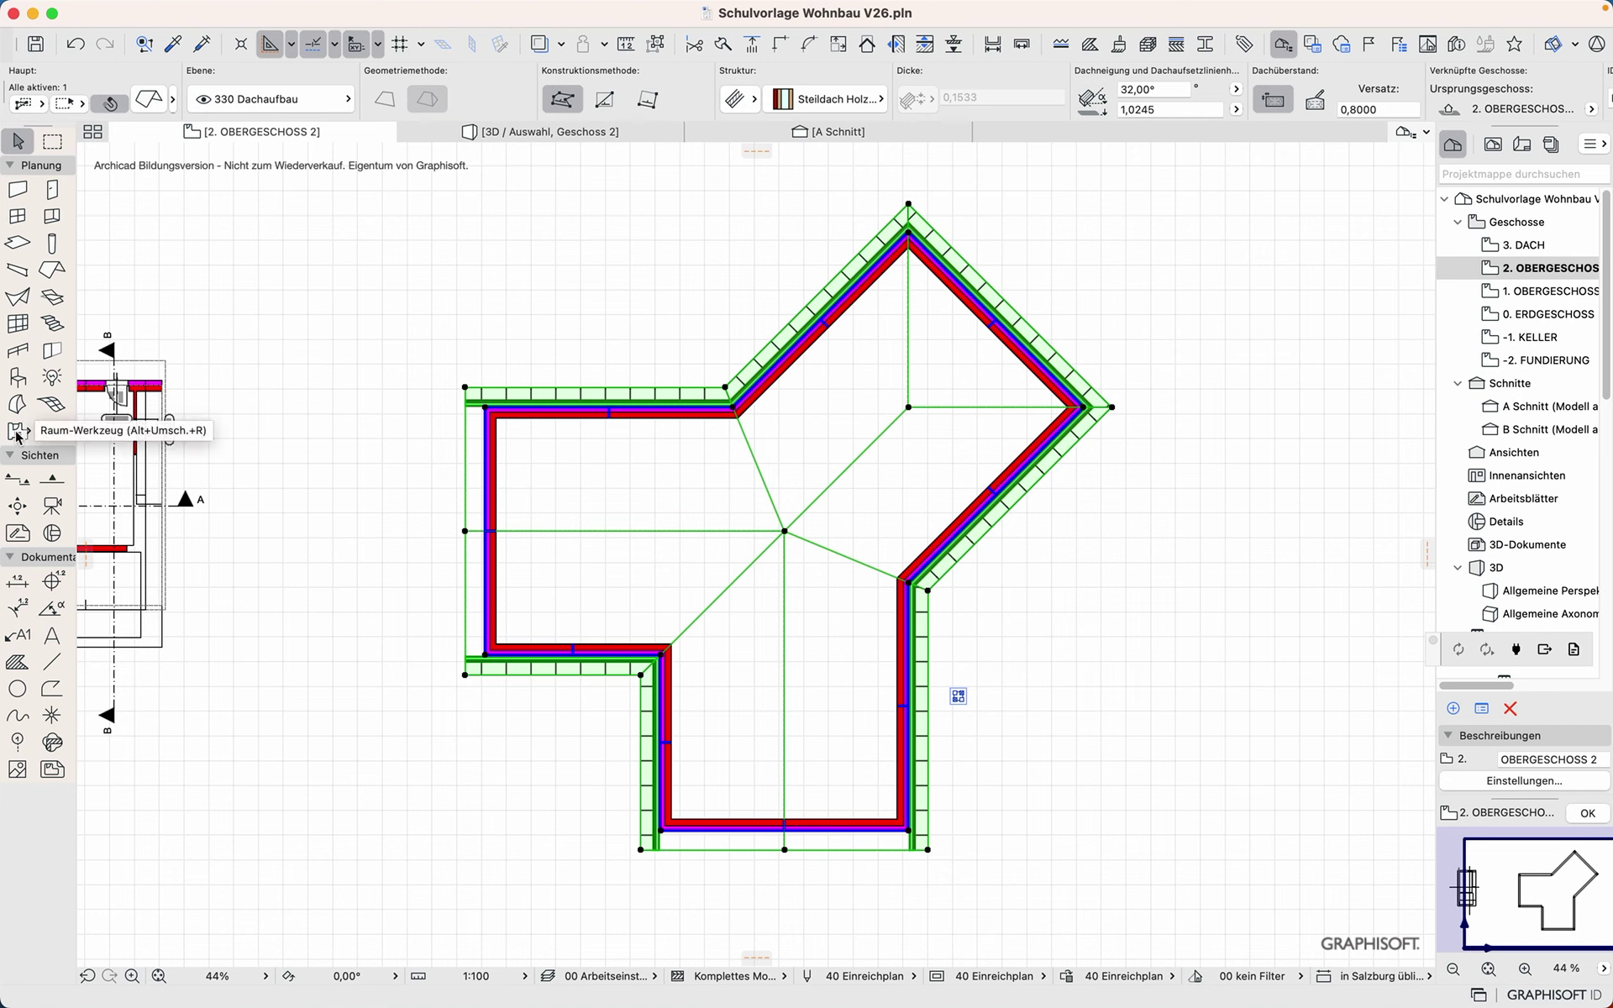
{"action": "left_click", "coordinate": [53, 298]}
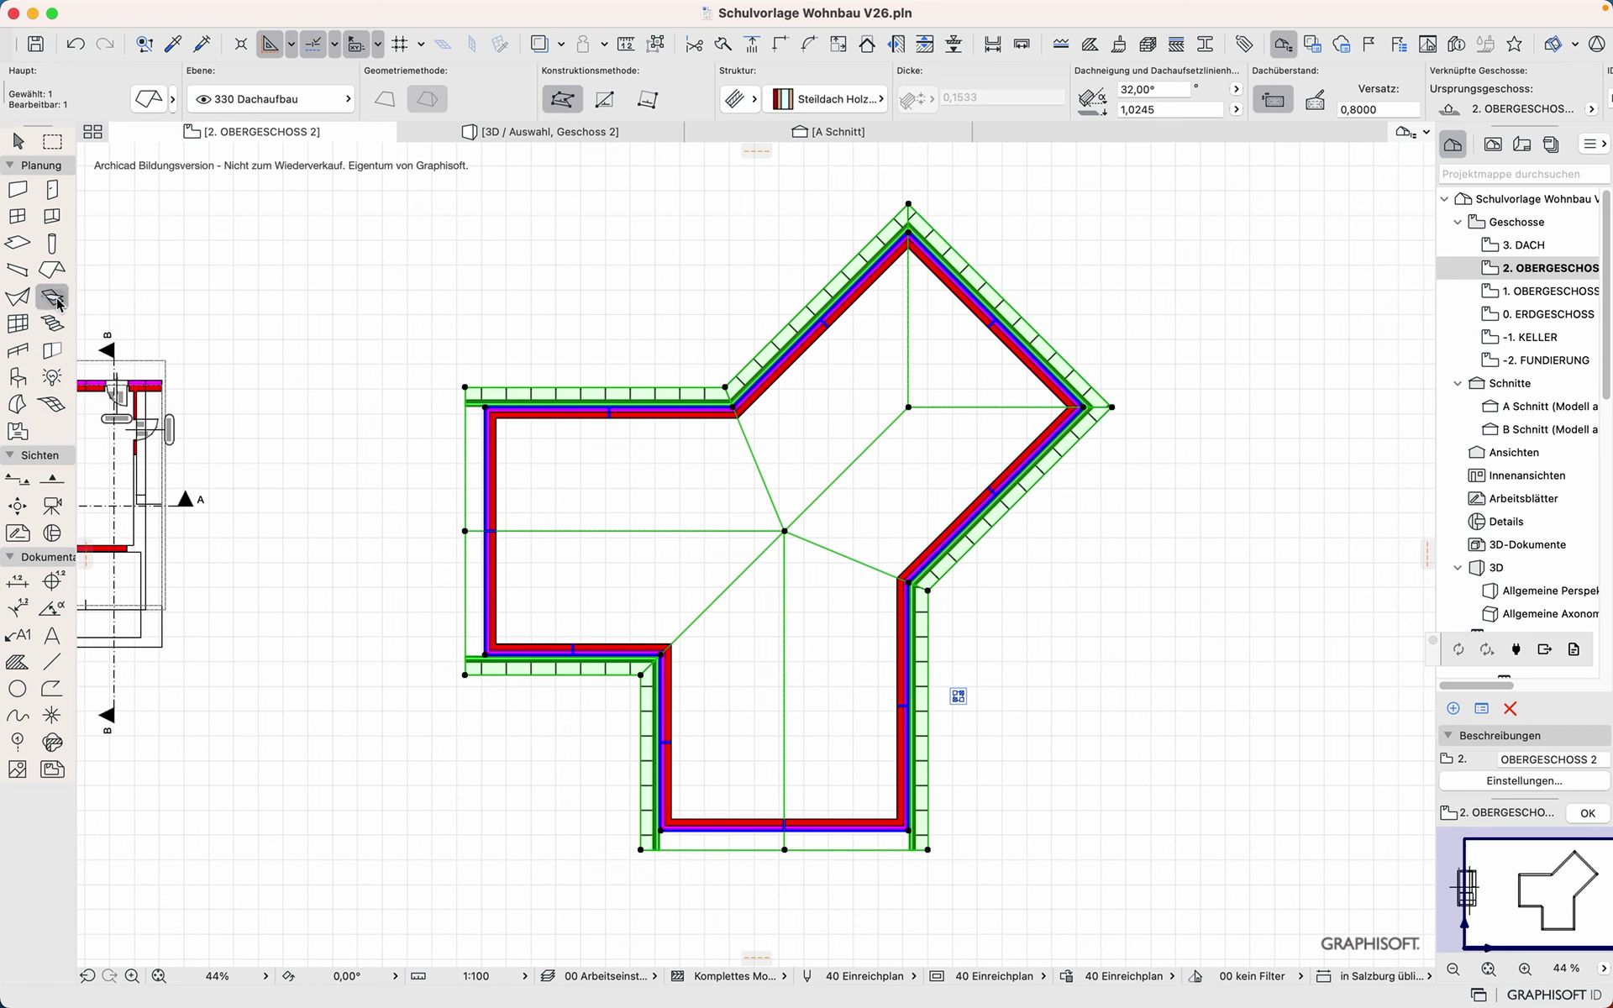
{"action": "double_click", "coordinate": [53, 297]}
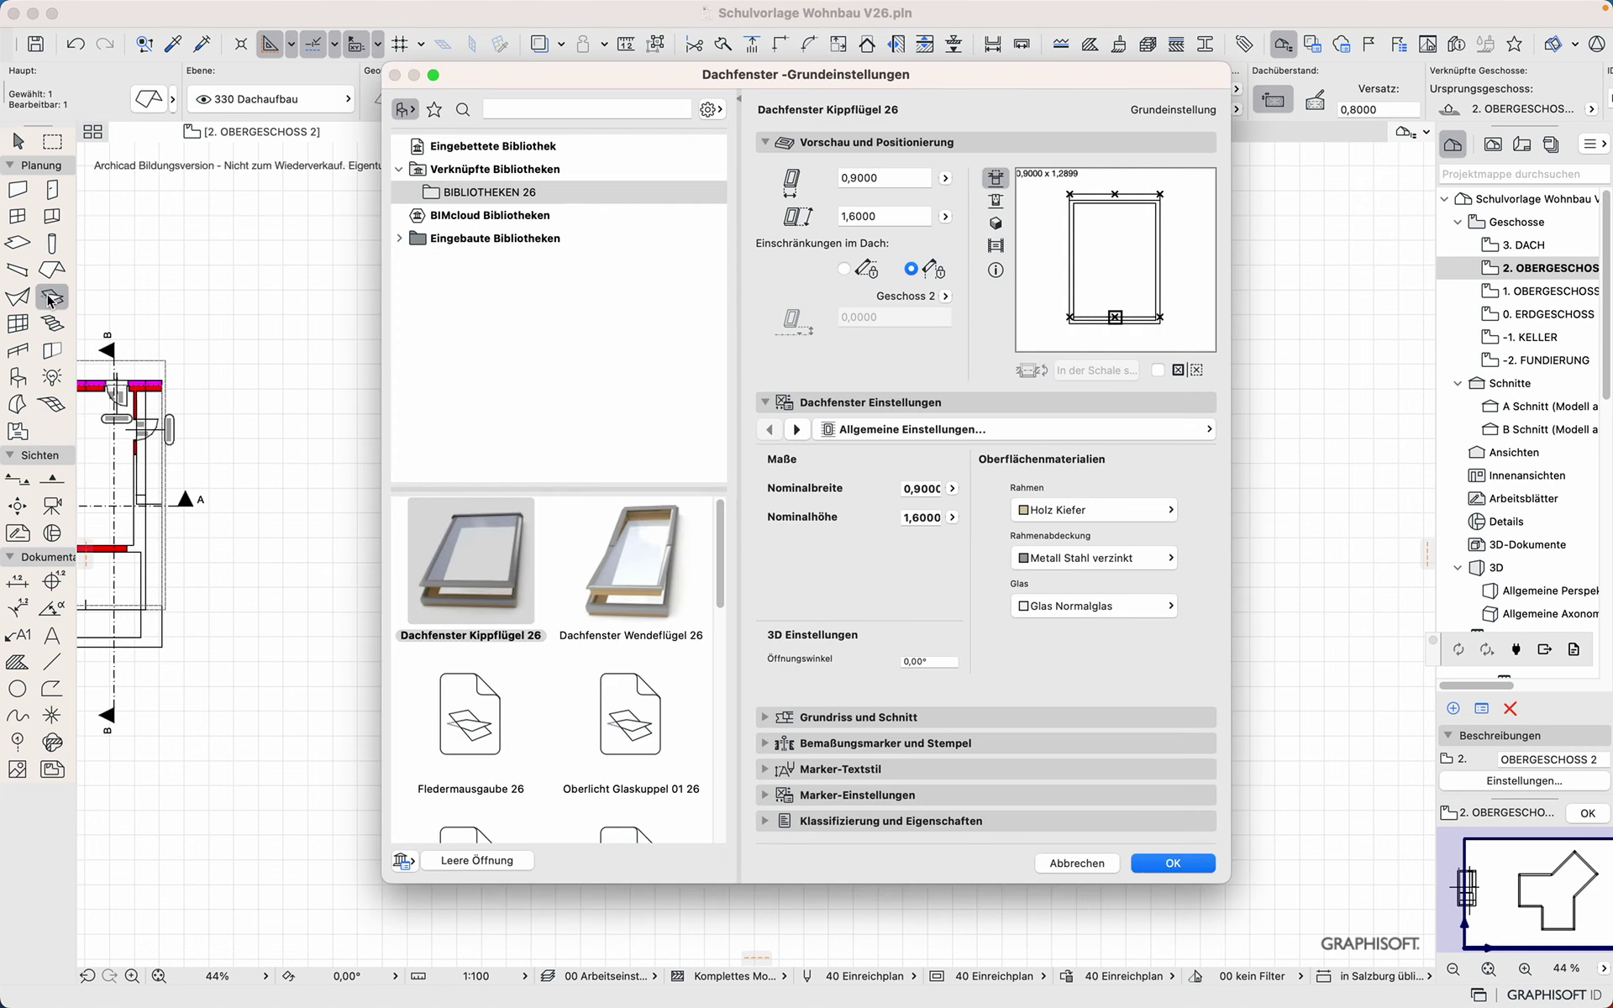
{"action": "left_click", "coordinate": [669, 580]}
{"action": "left_click", "coordinate": [1173, 863]}
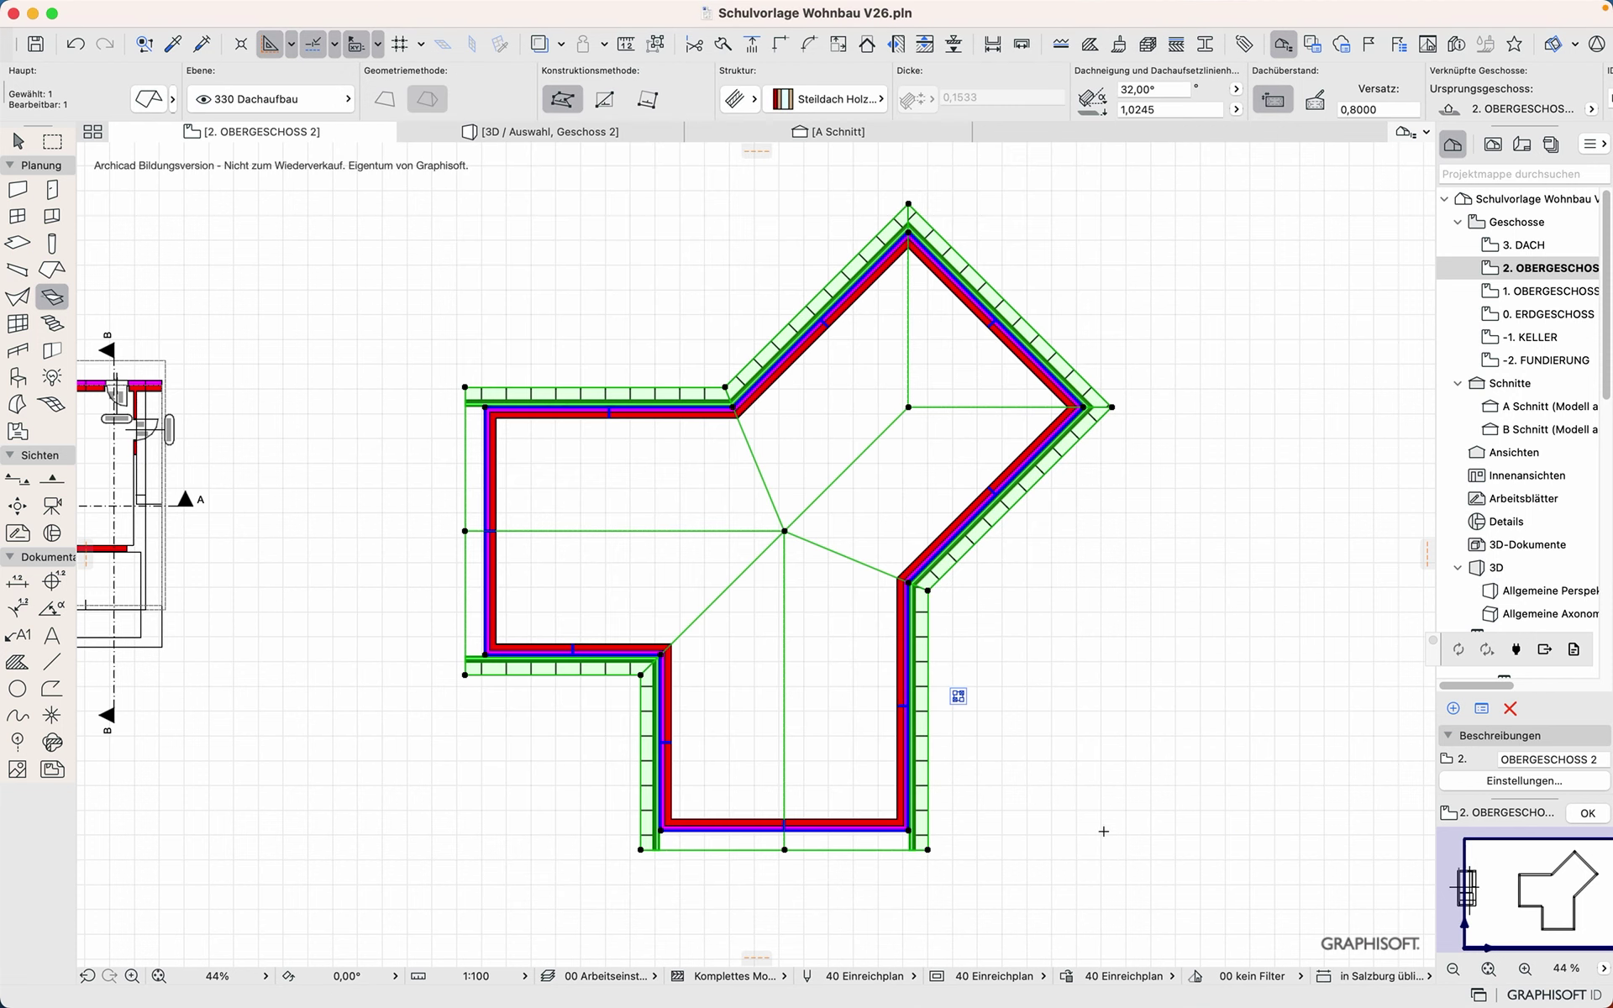
{"action": "key", "text": "Escape"}
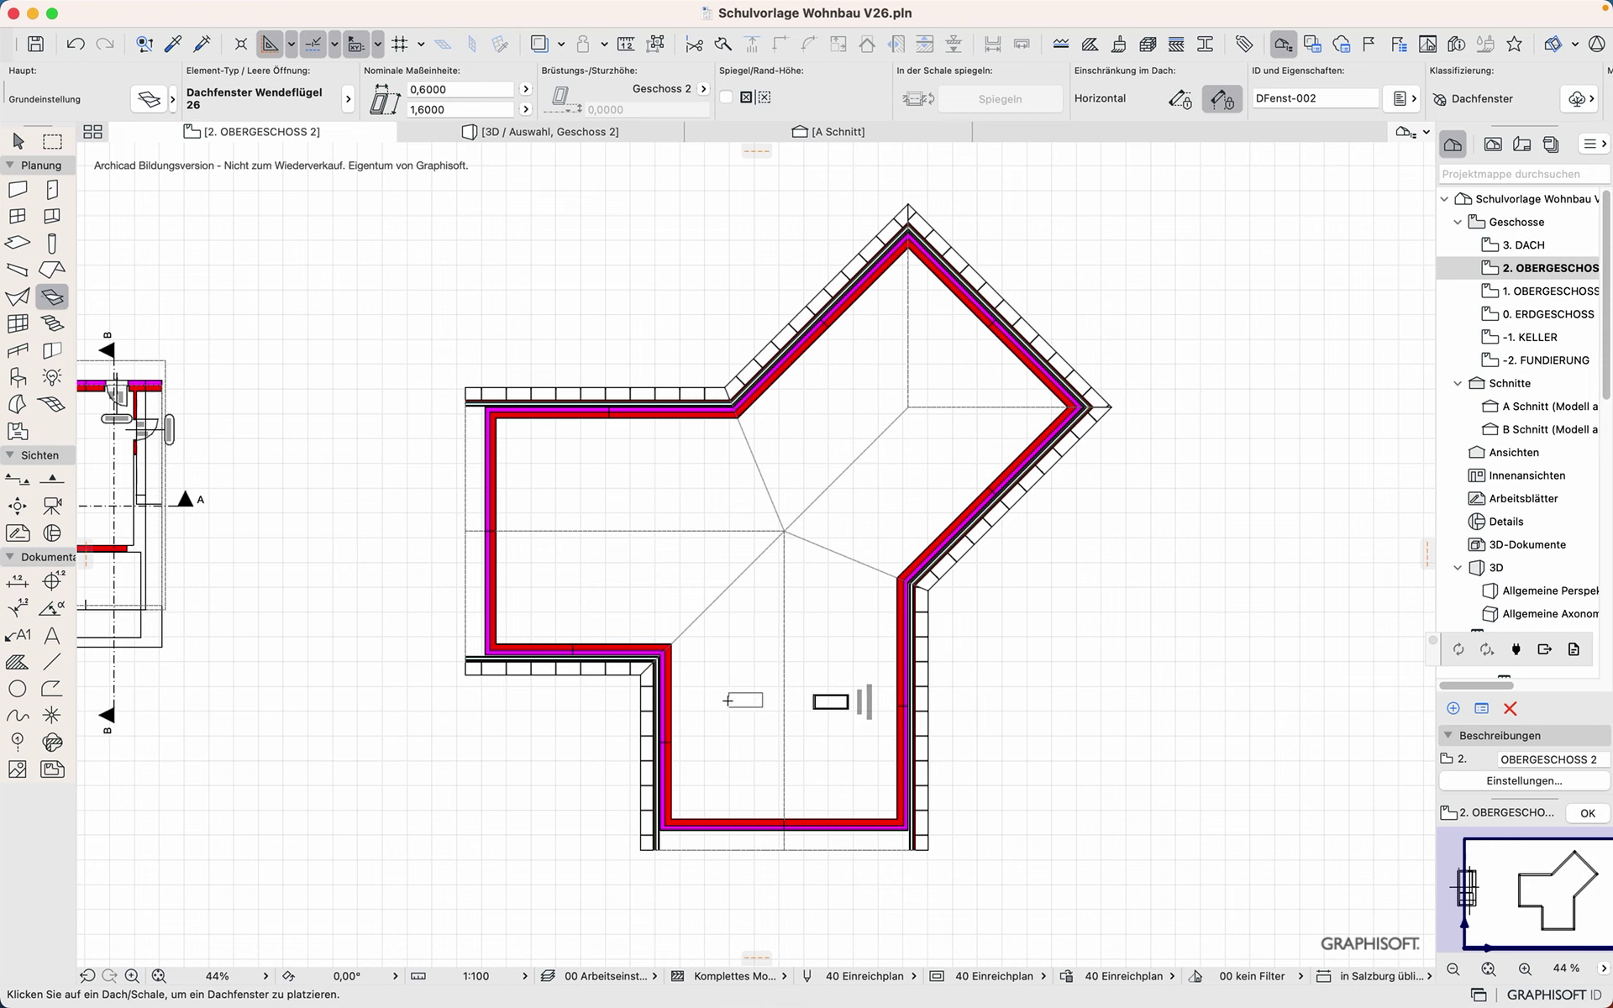
Step: Place a Dachfenster Wendeflügel 26 on the south wing's west slope and align it with the roof window on the east slope
{"action": "left_click", "coordinate": [711, 682]}
{"action": "left_click", "coordinate": [17, 140]}
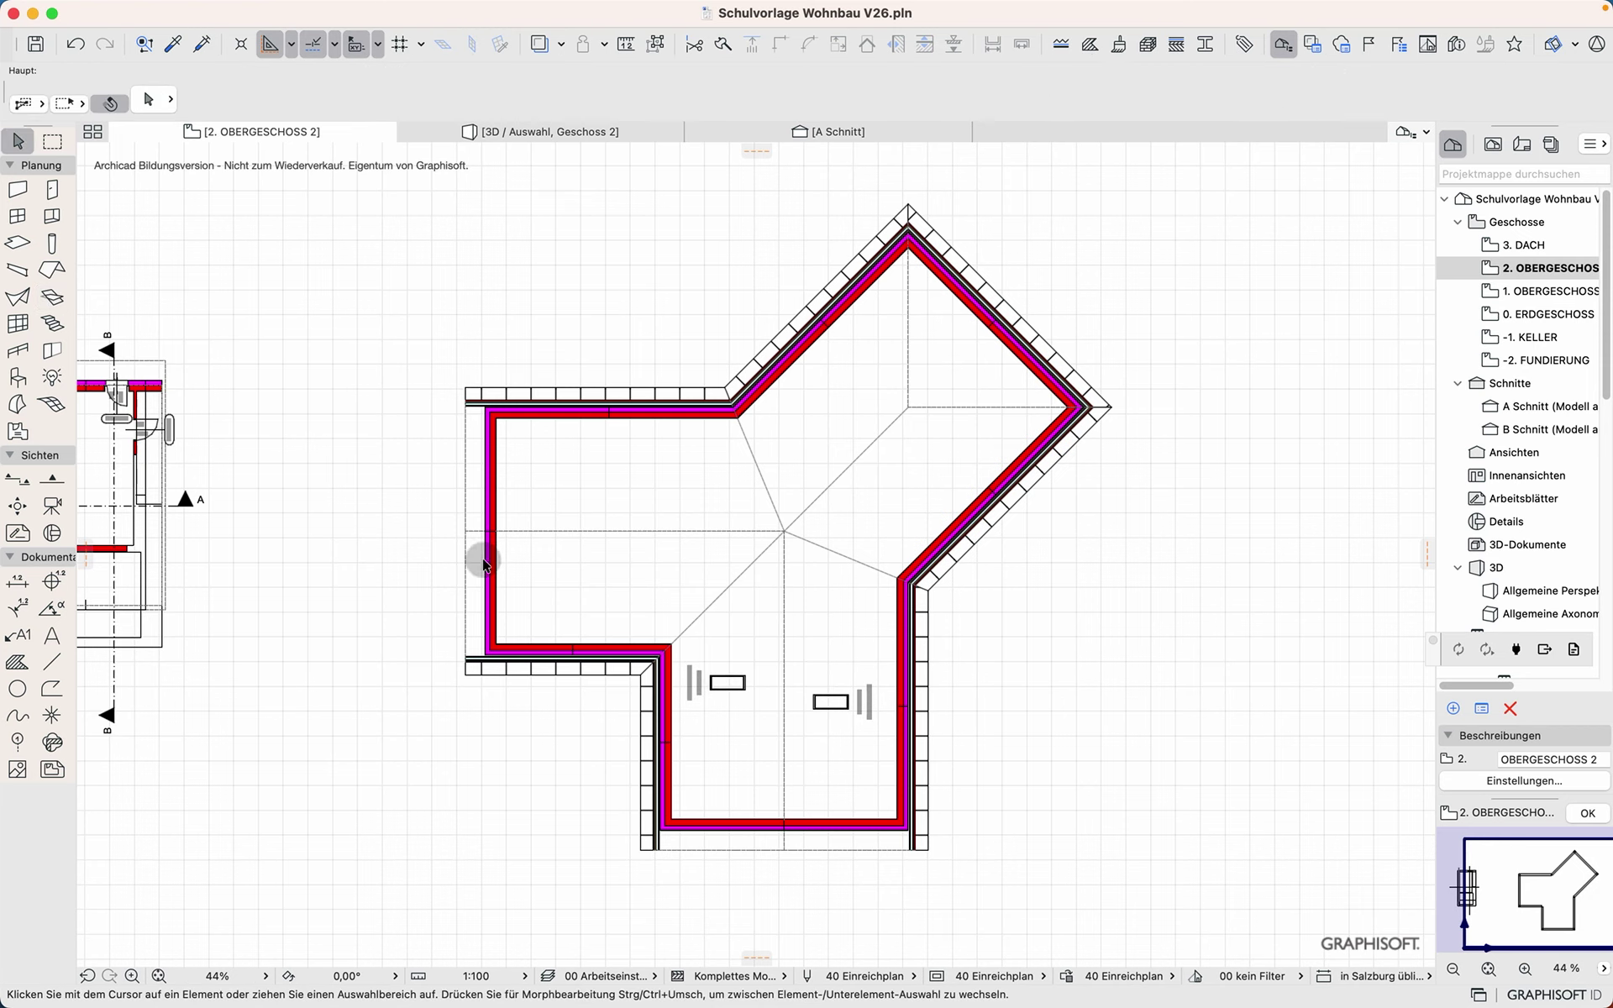
{"action": "left_click", "coordinate": [718, 687]}
{"action": "left_click_drag", "start_coordinate": [721, 685], "coordinate": [881, 706]}
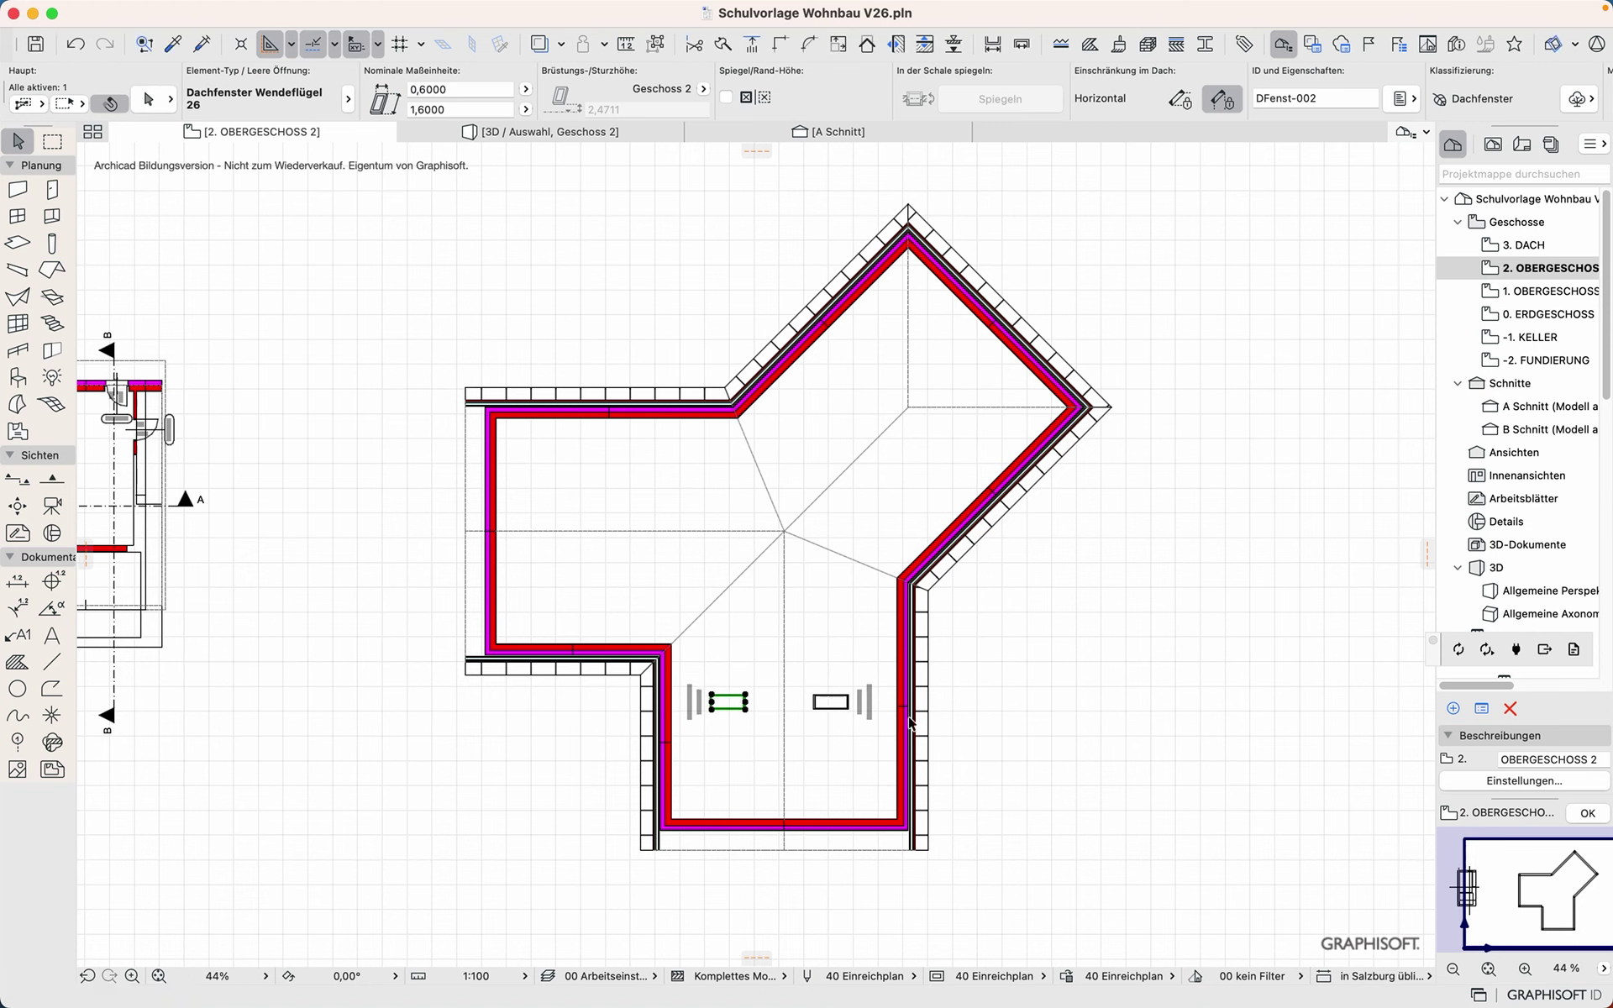
{"action": "left_click", "coordinate": [1112, 648]}
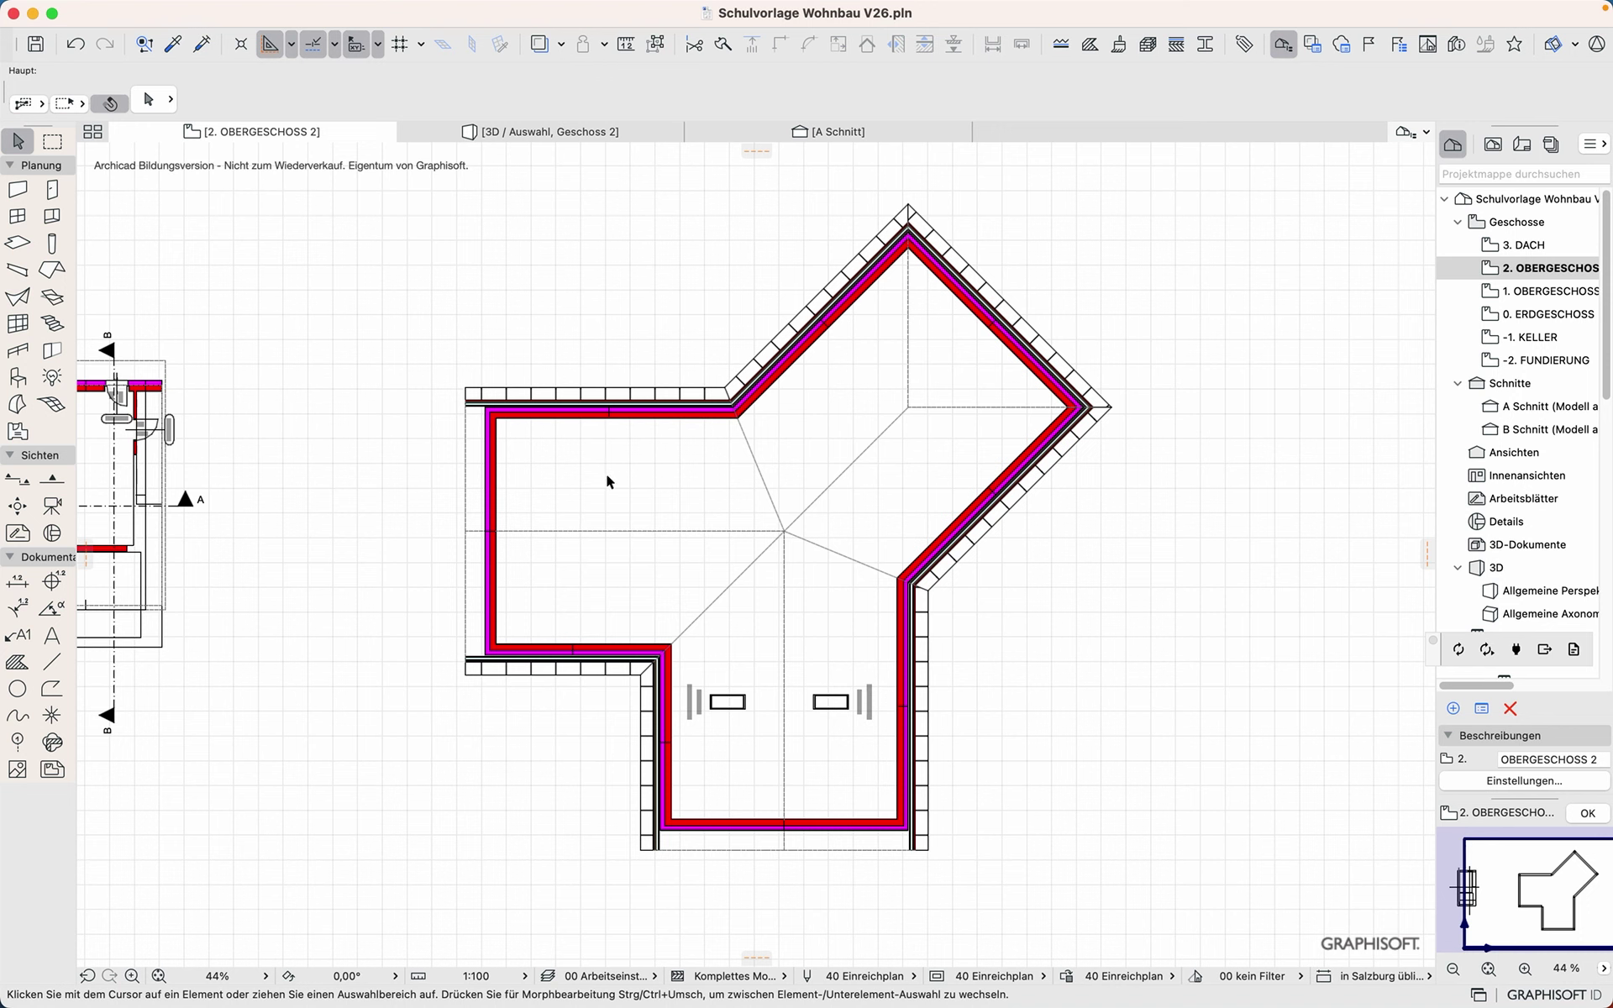
Step: Cut a rectangular opening into the north slope of the roof's west wing, starting at the inner face of the exterior wall
{"action": "left_click", "coordinate": [586, 389]}
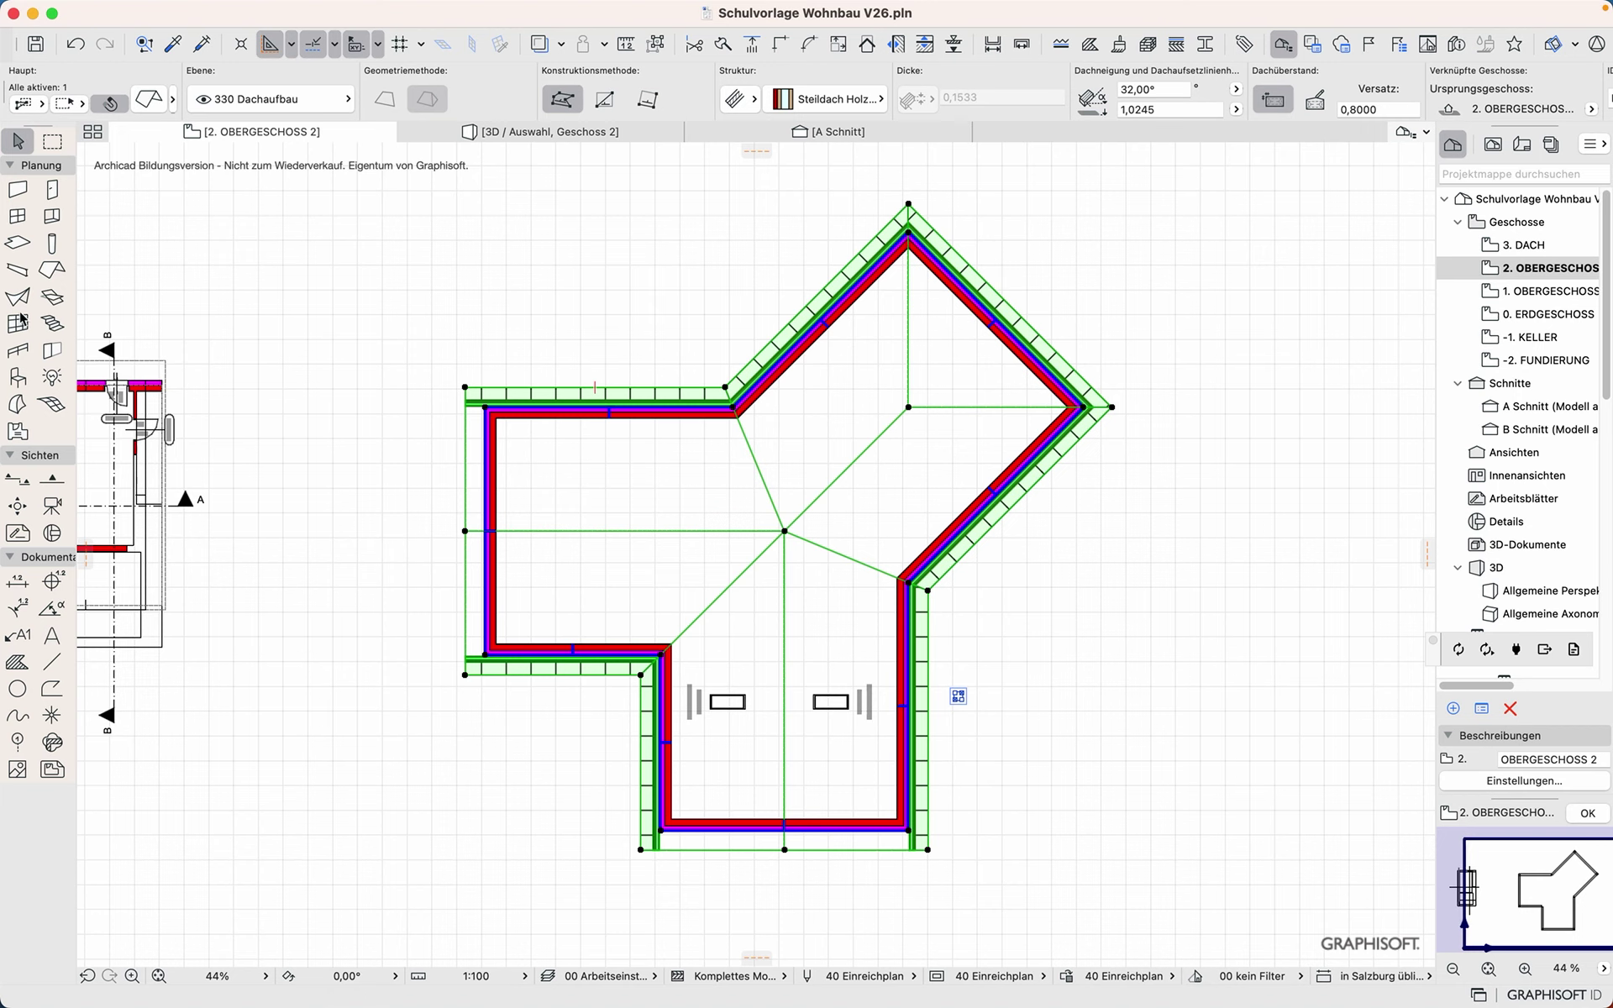
{"action": "left_click", "coordinate": [52, 269]}
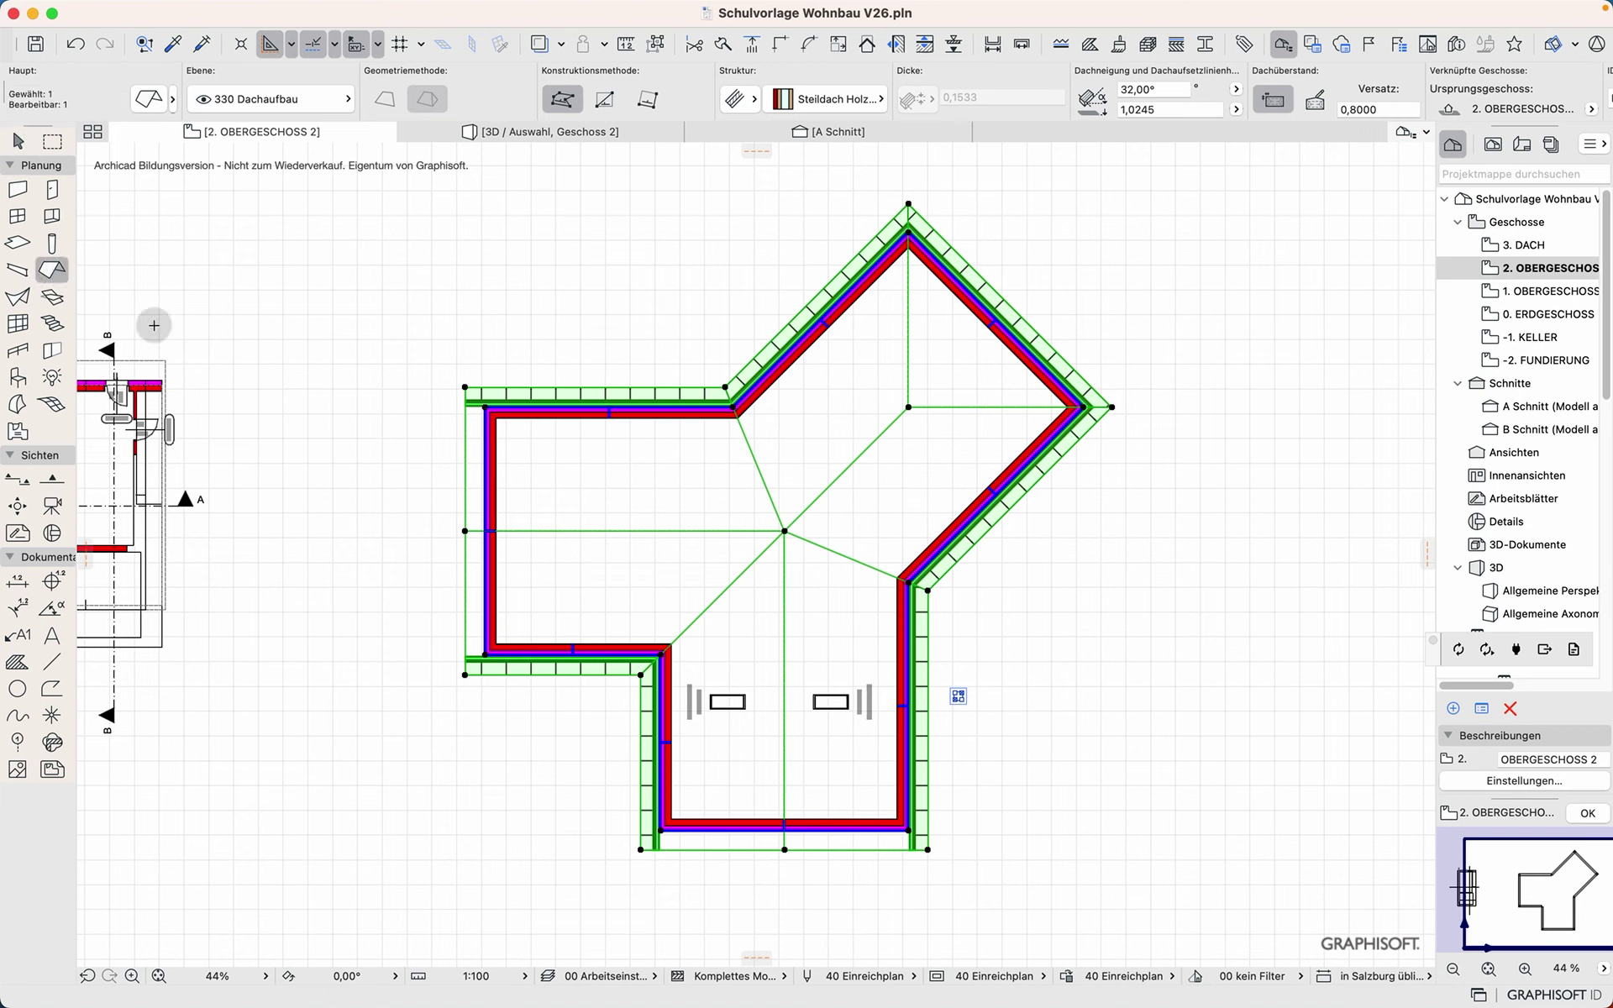
{"action": "left_click", "coordinate": [541, 416]}
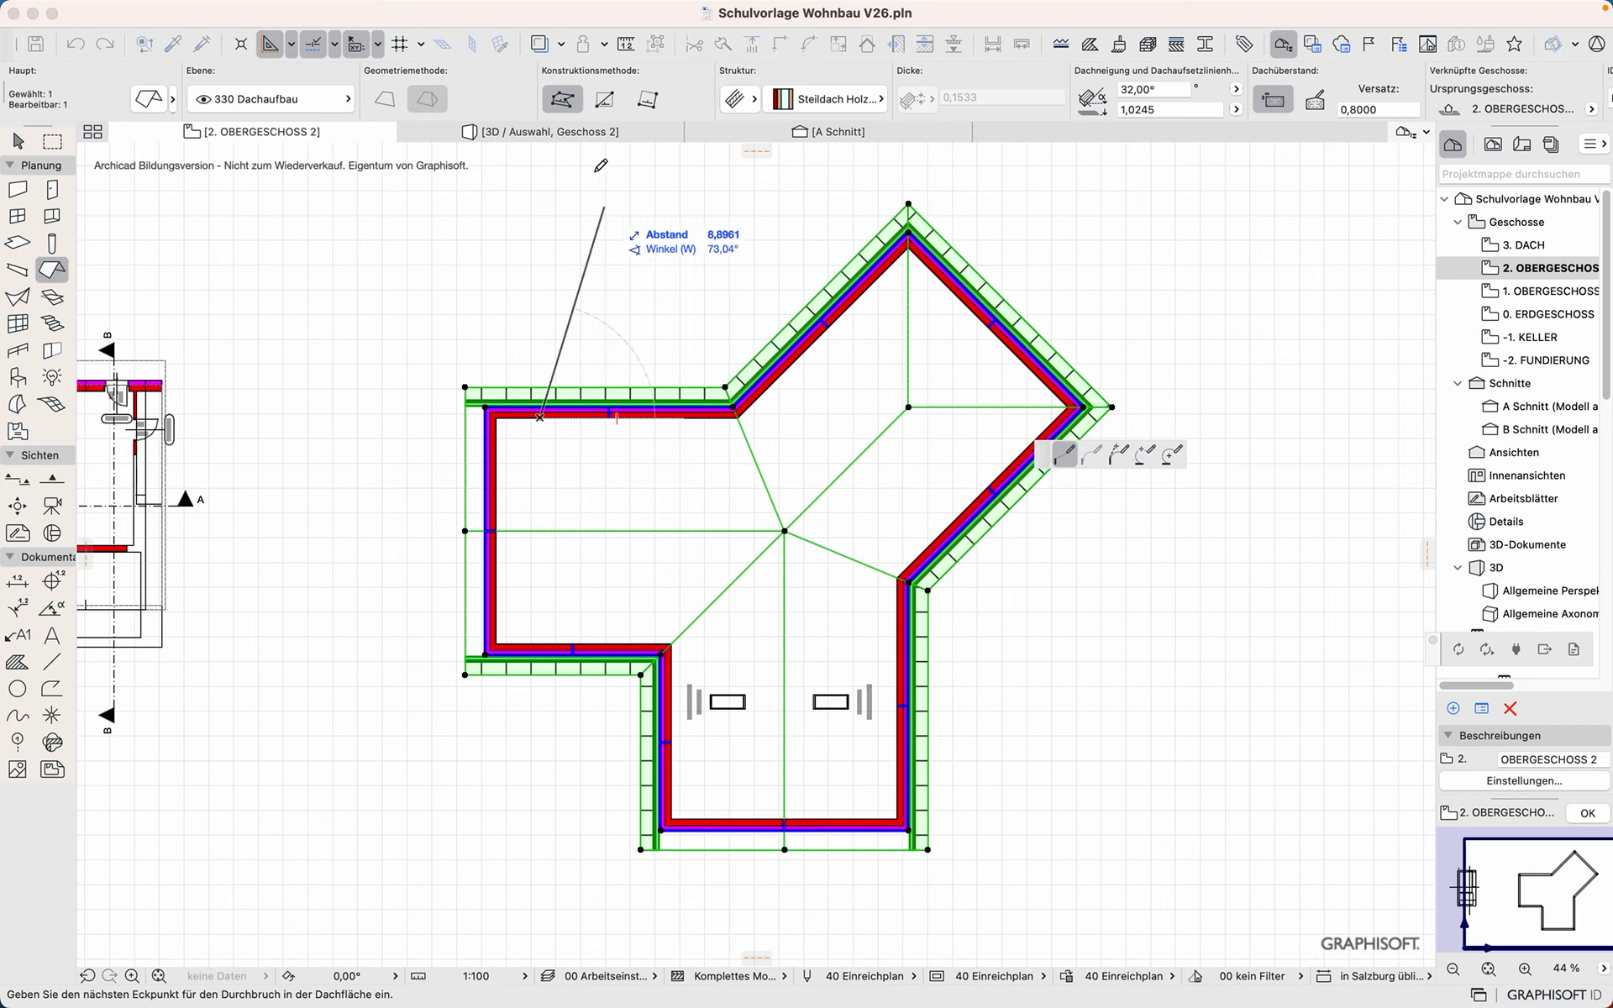
{"action": "left_click", "coordinate": [614, 103]}
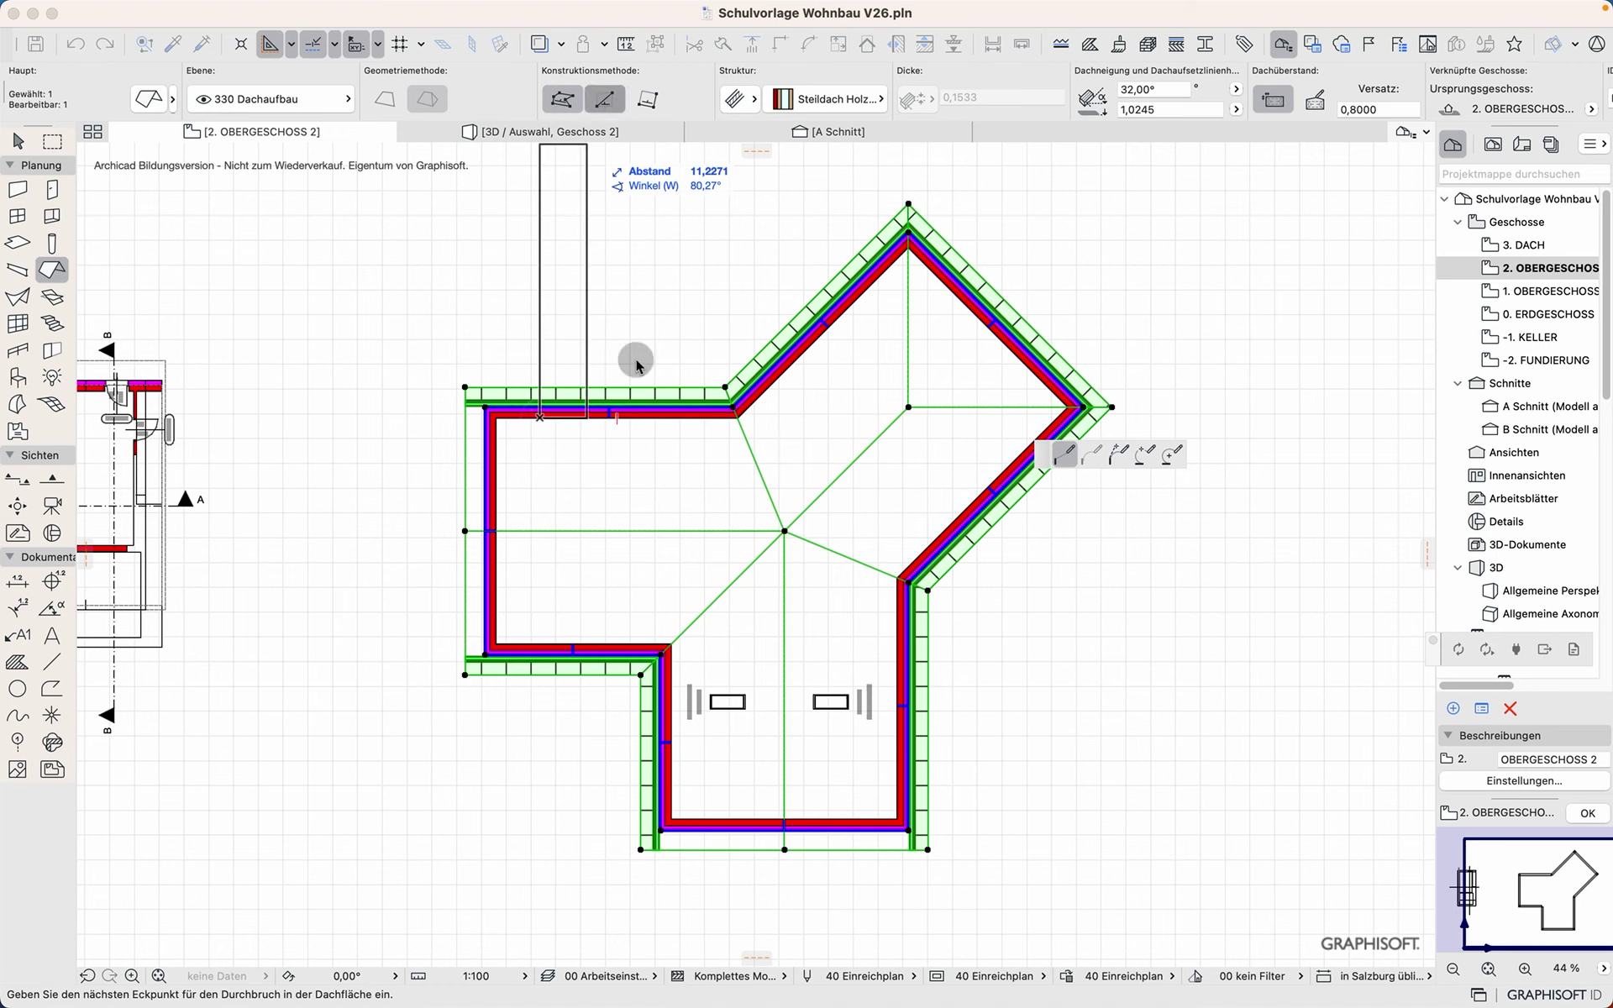
{"action": "left_click", "coordinate": [664, 482]}
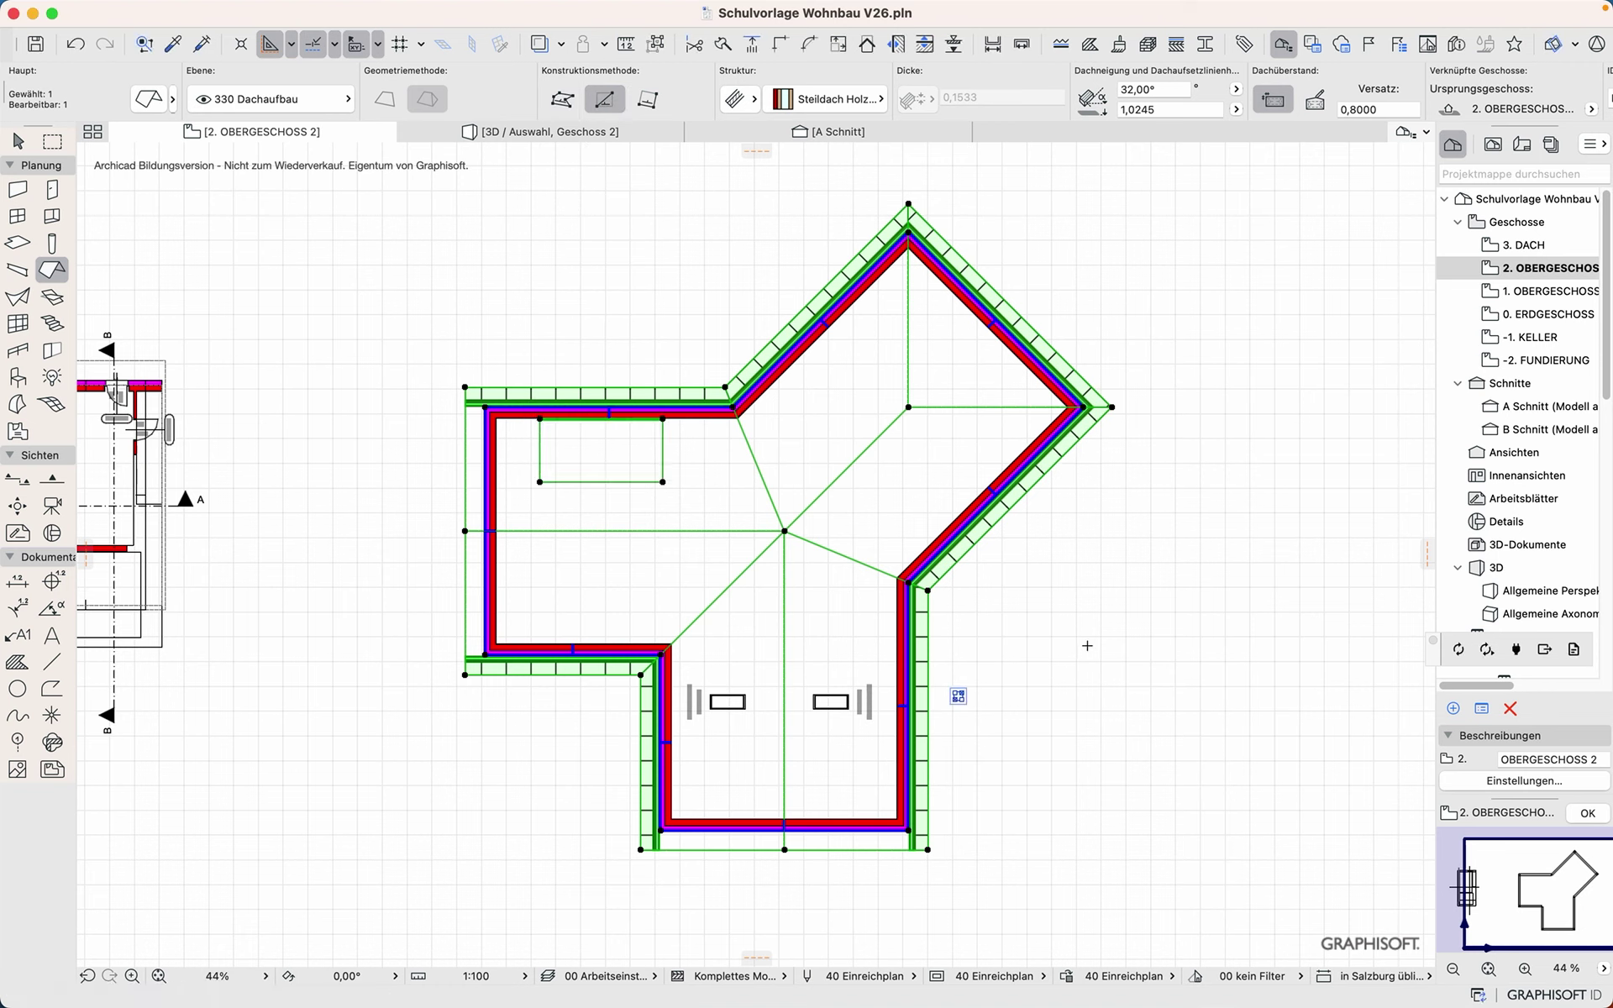
{"action": "key", "text": "Escape"}
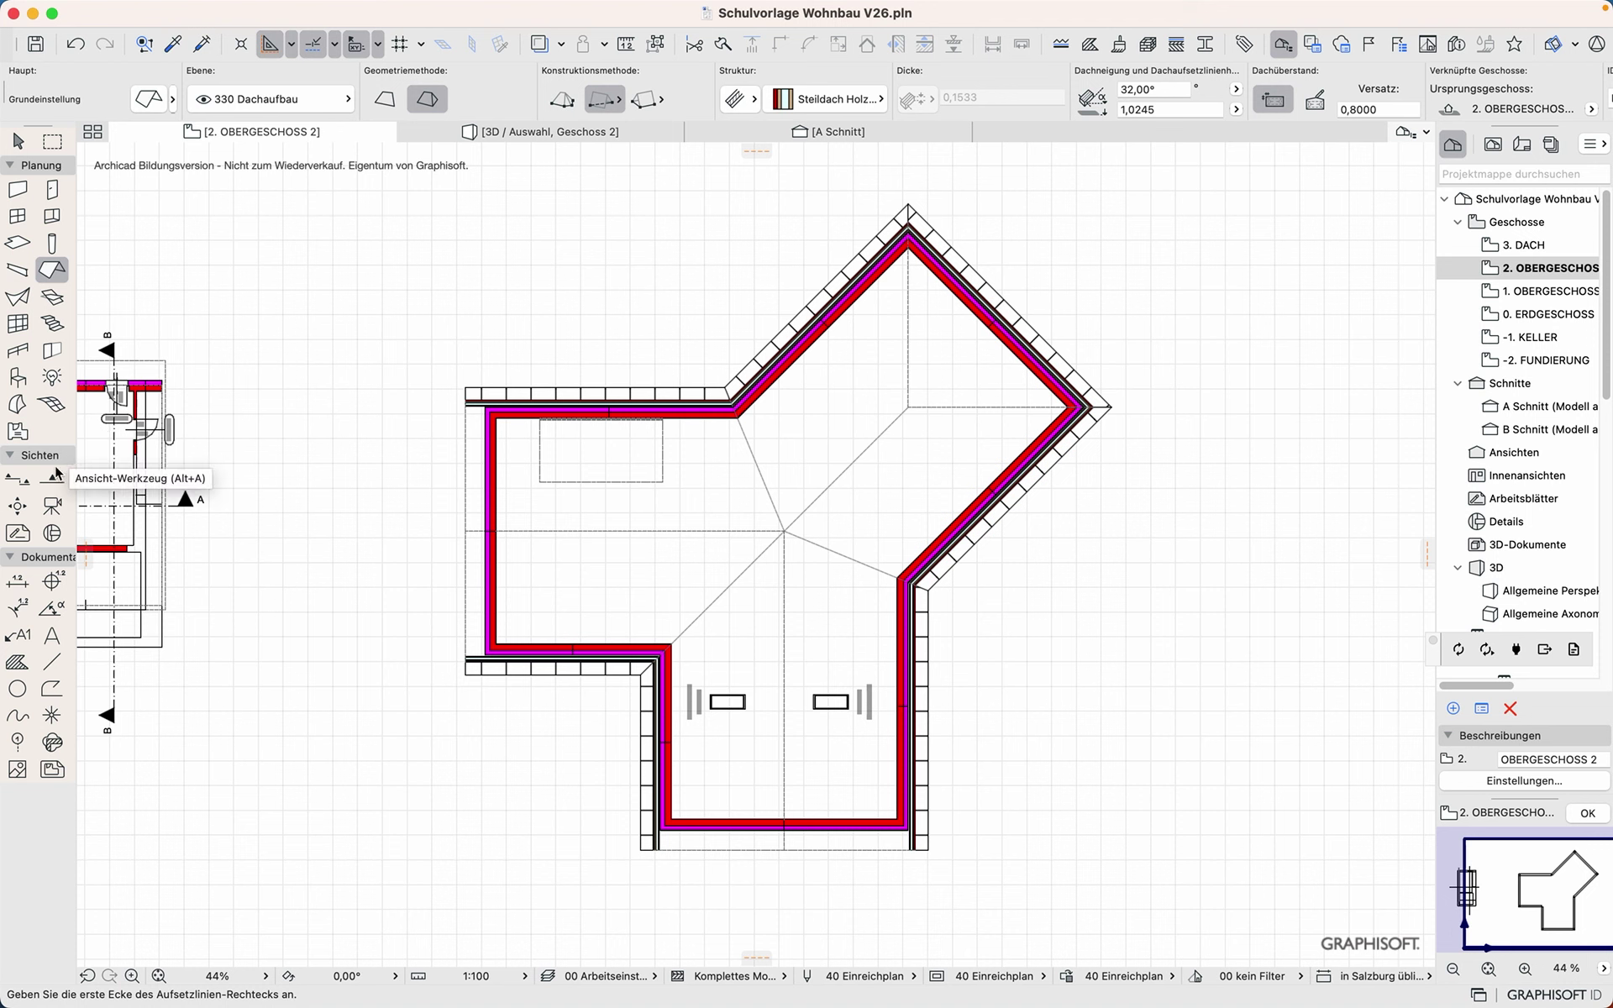
Step: Search the object library for Kamin, choose Fertigteil-Schornstein, zweizügig 26 as the default object, and enable mit Belüftung
{"action": "double_click", "coordinate": [28, 376]}
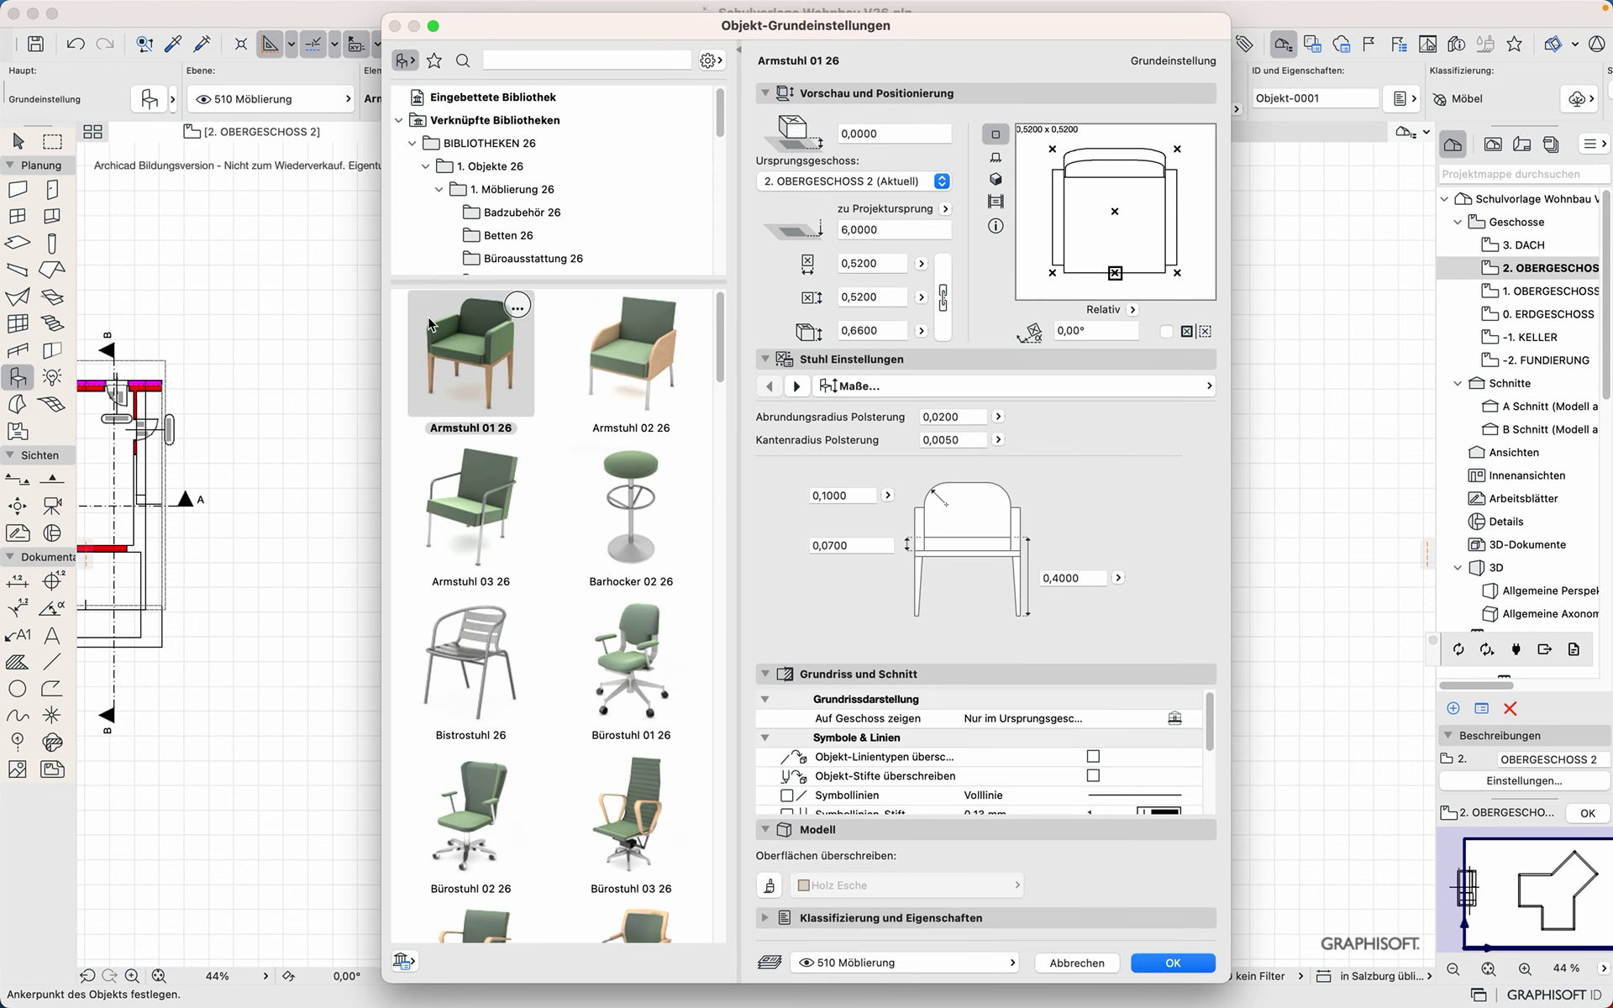
{"action": "left_click", "coordinate": [502, 62]}
{"action": "type", "text": "Kamin"}
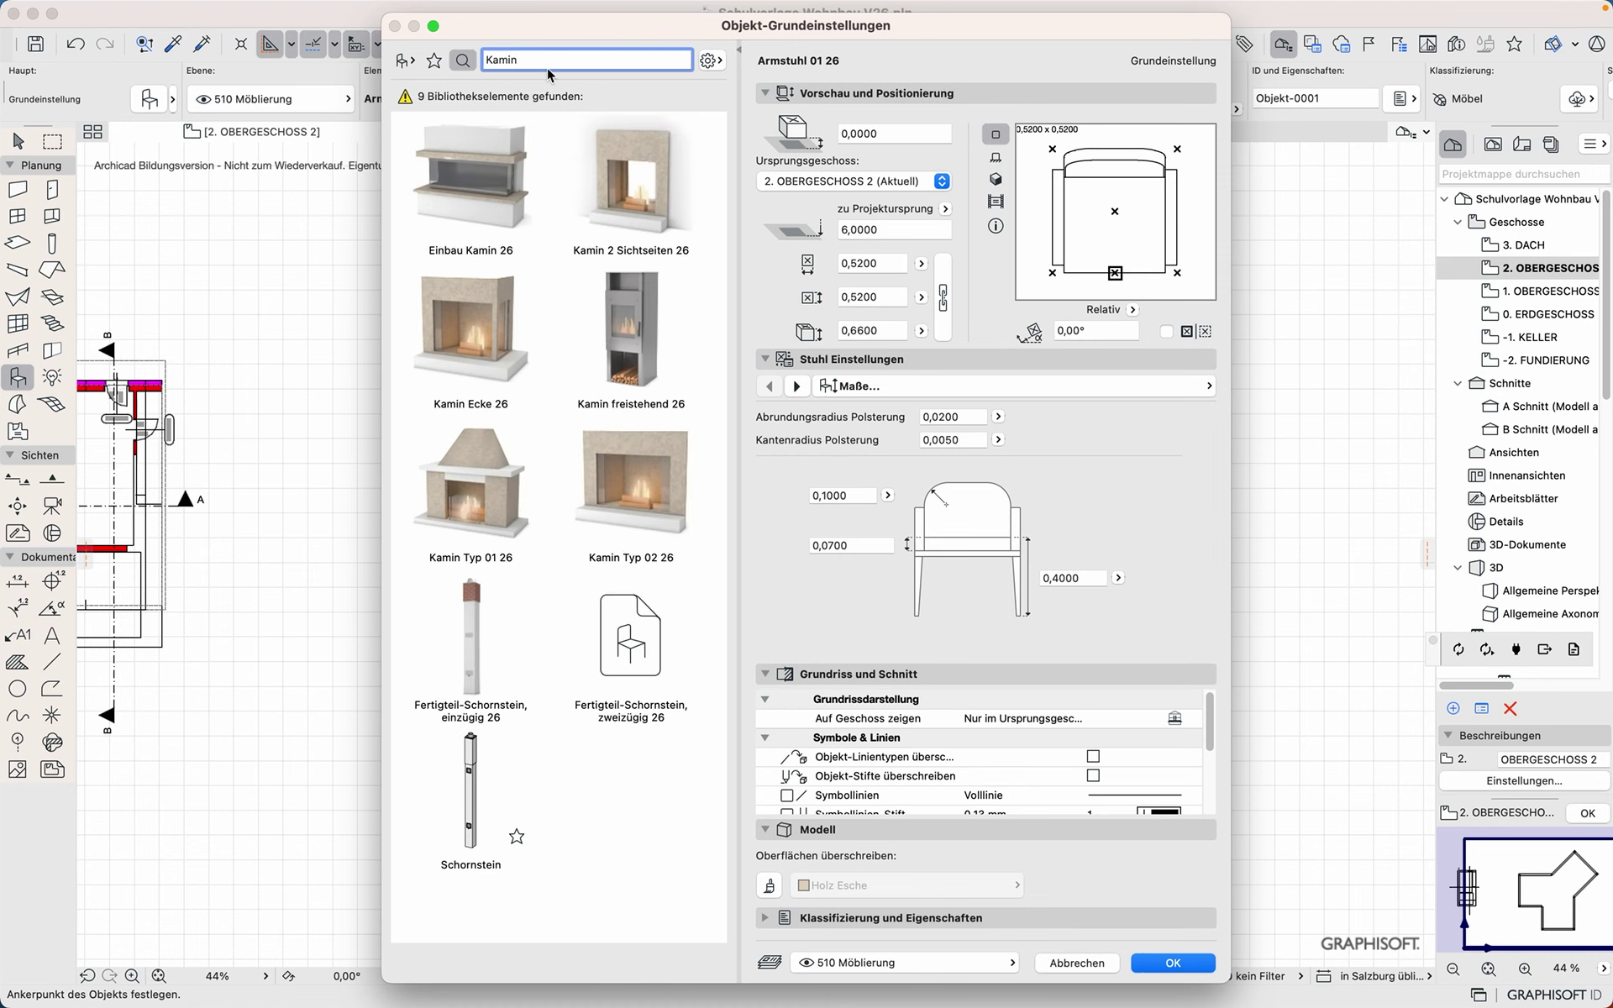
{"action": "left_click", "coordinate": [620, 632]}
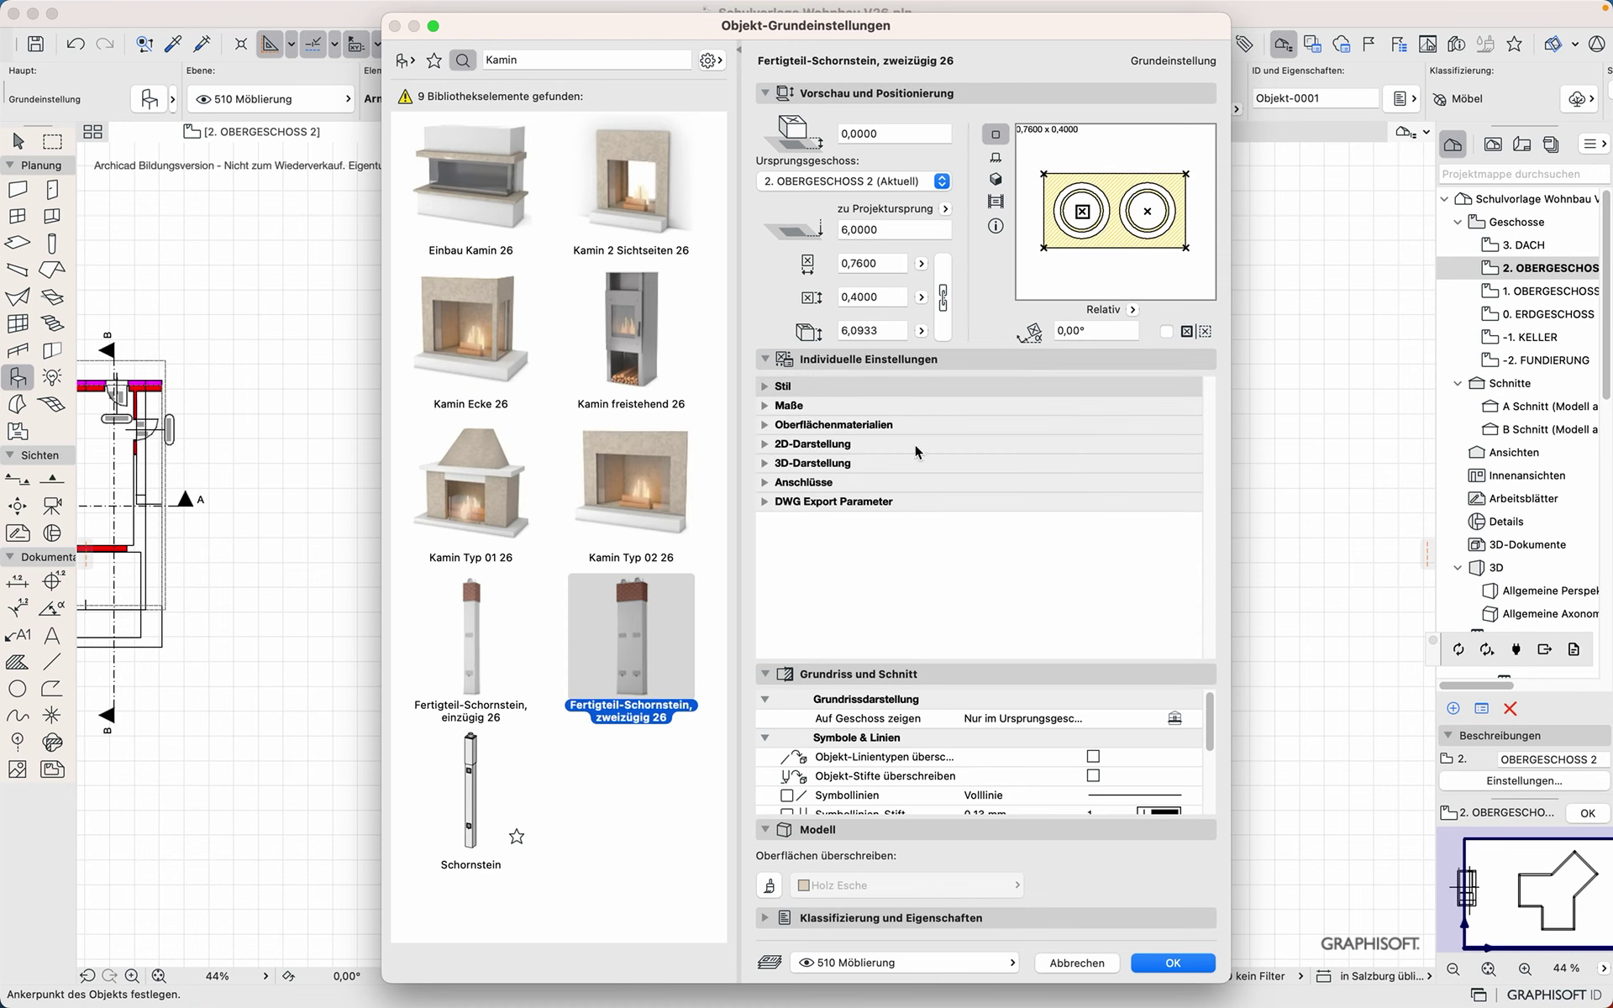
{"action": "left_click", "coordinate": [767, 389]}
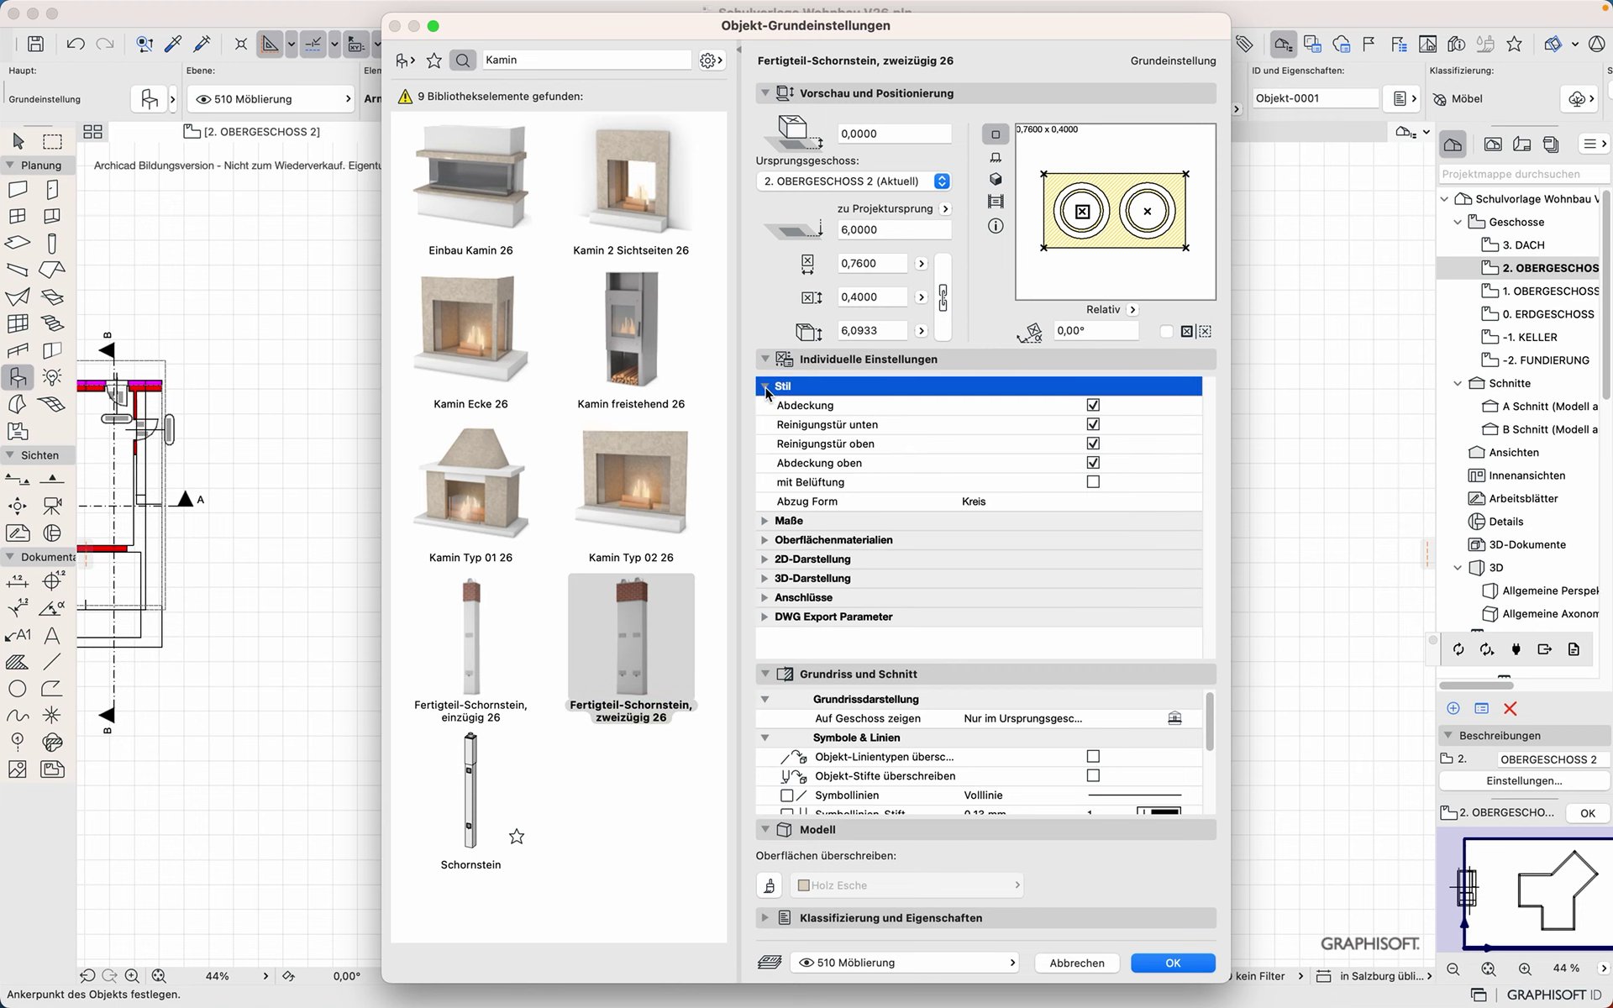
{"action": "left_click", "coordinate": [1093, 482]}
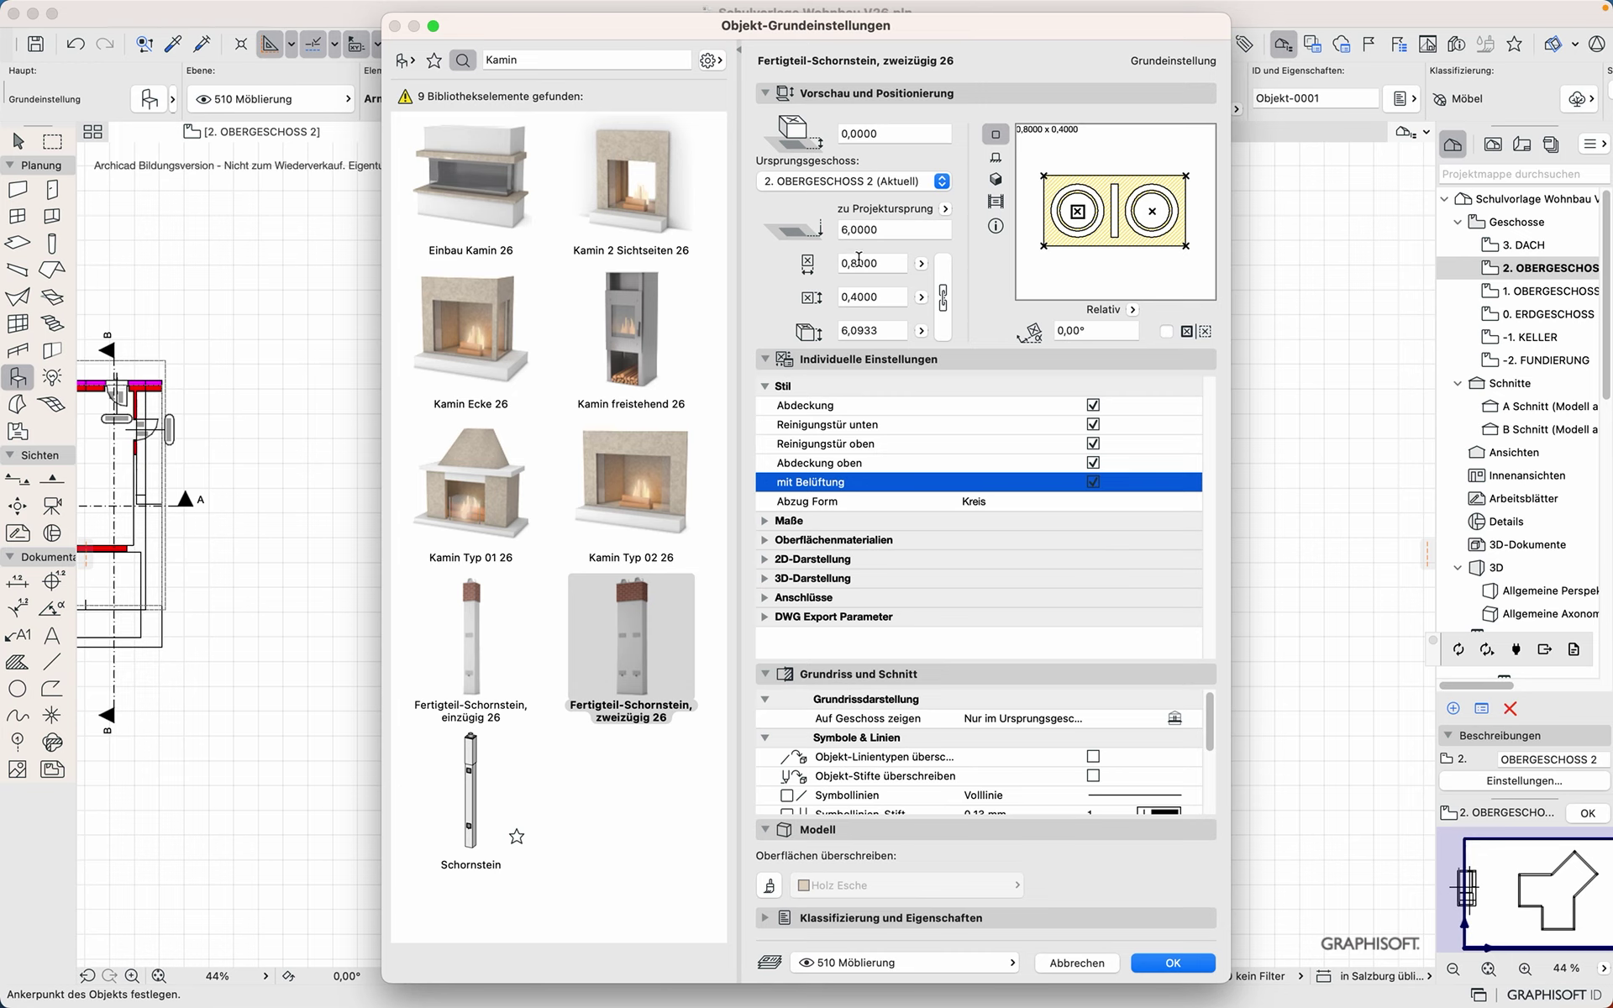
Step: Set the chimney's home story to 0. ERDGESCHOSS and its floor plan display to In allen Geschossen
{"action": "left_click", "coordinate": [892, 228]}
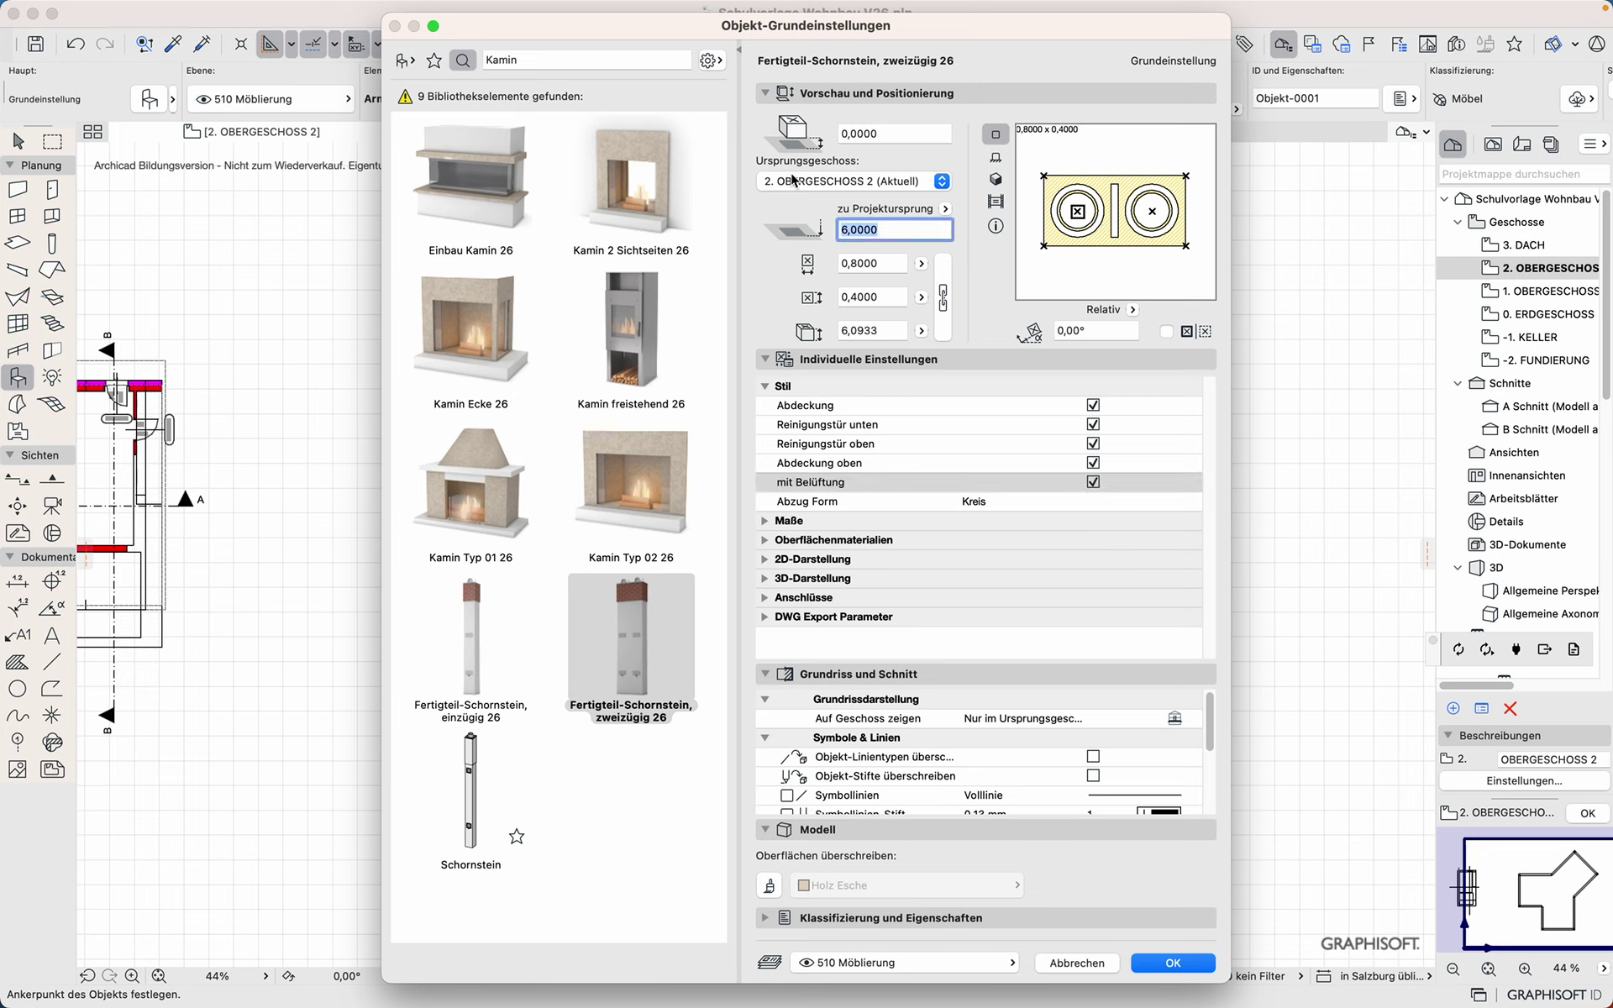
{"action": "left_click", "coordinate": [821, 185]}
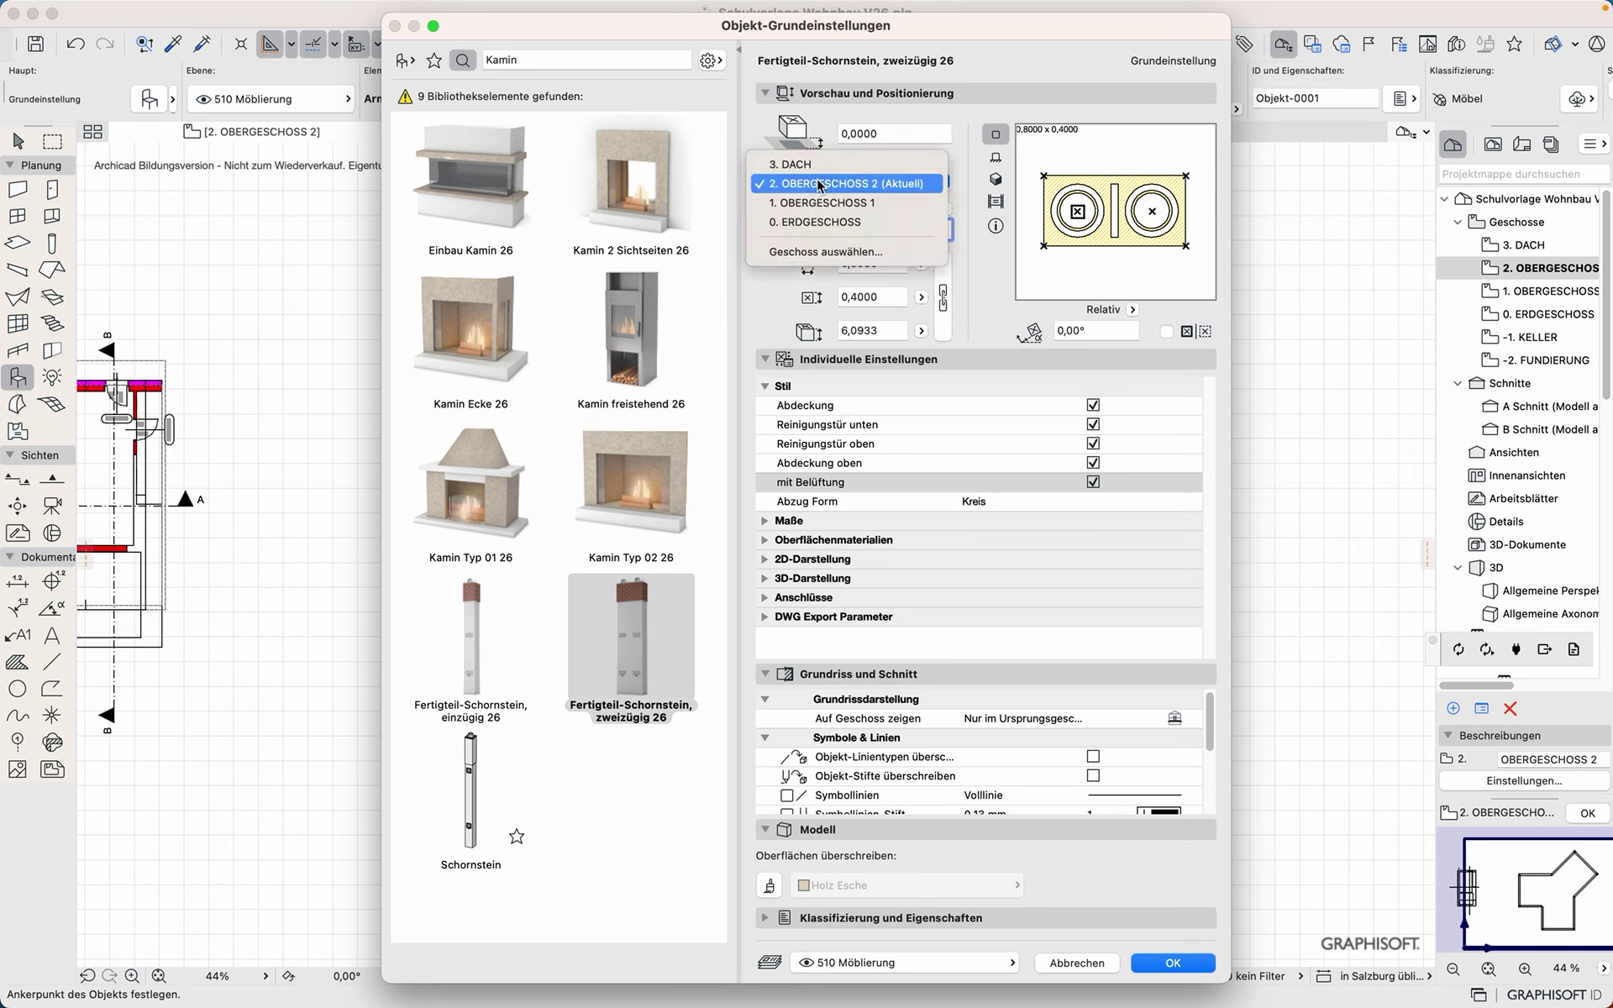
{"action": "left_click", "coordinate": [813, 222]}
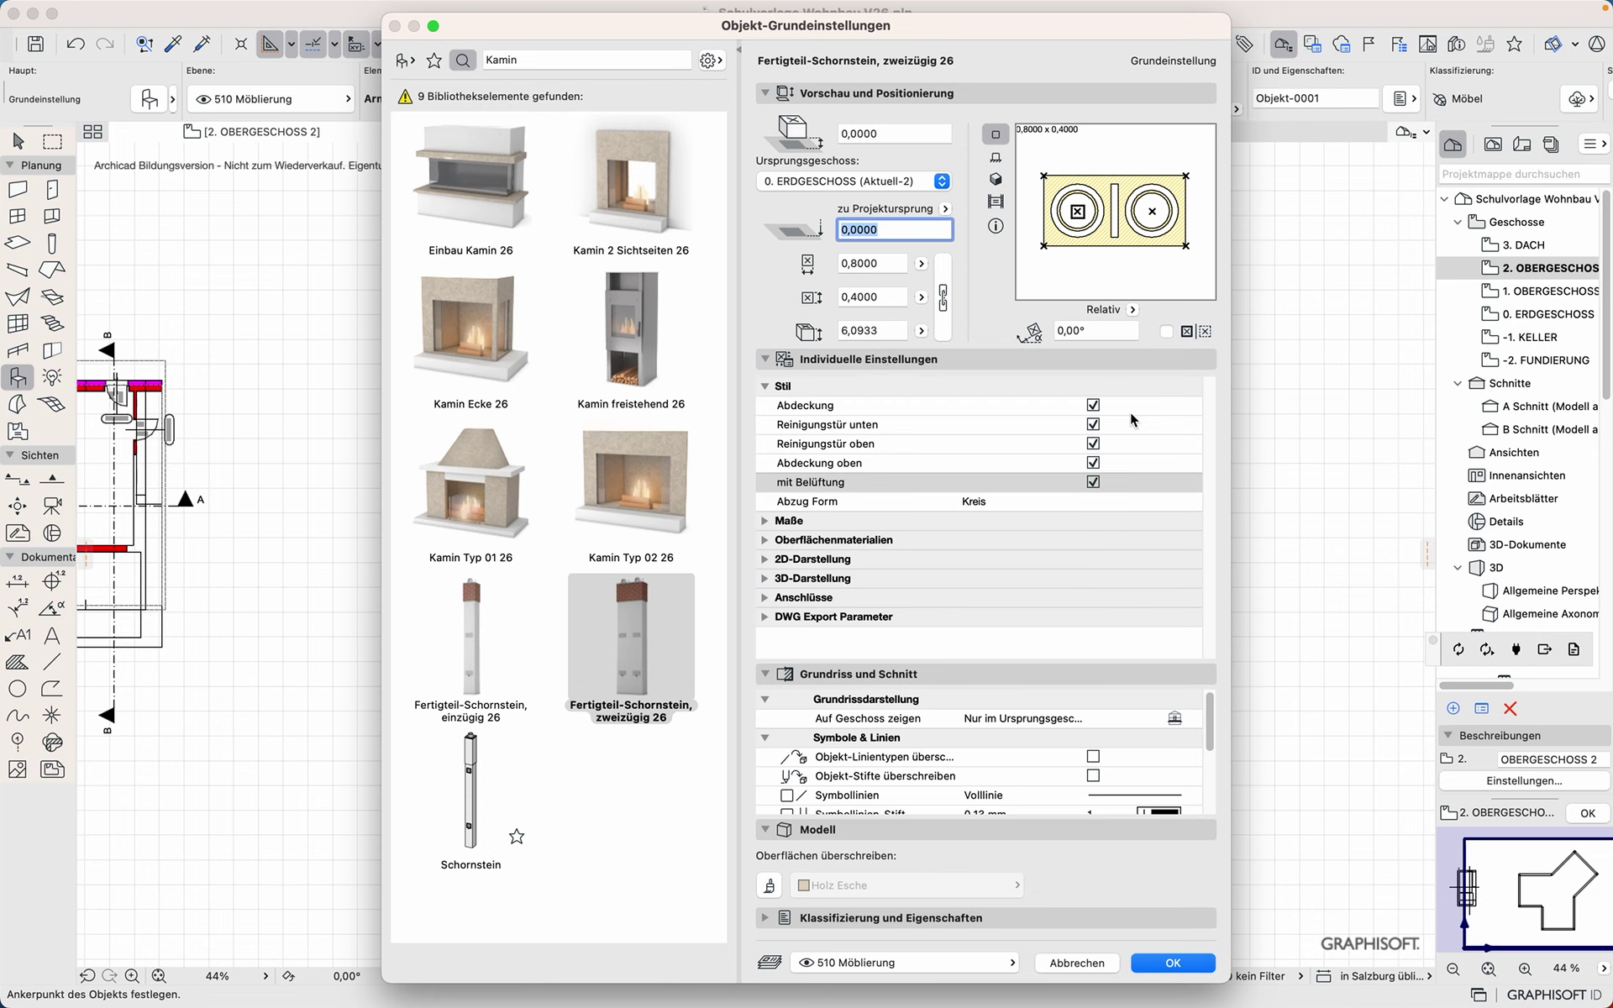
{"action": "left_click", "coordinate": [1176, 721]}
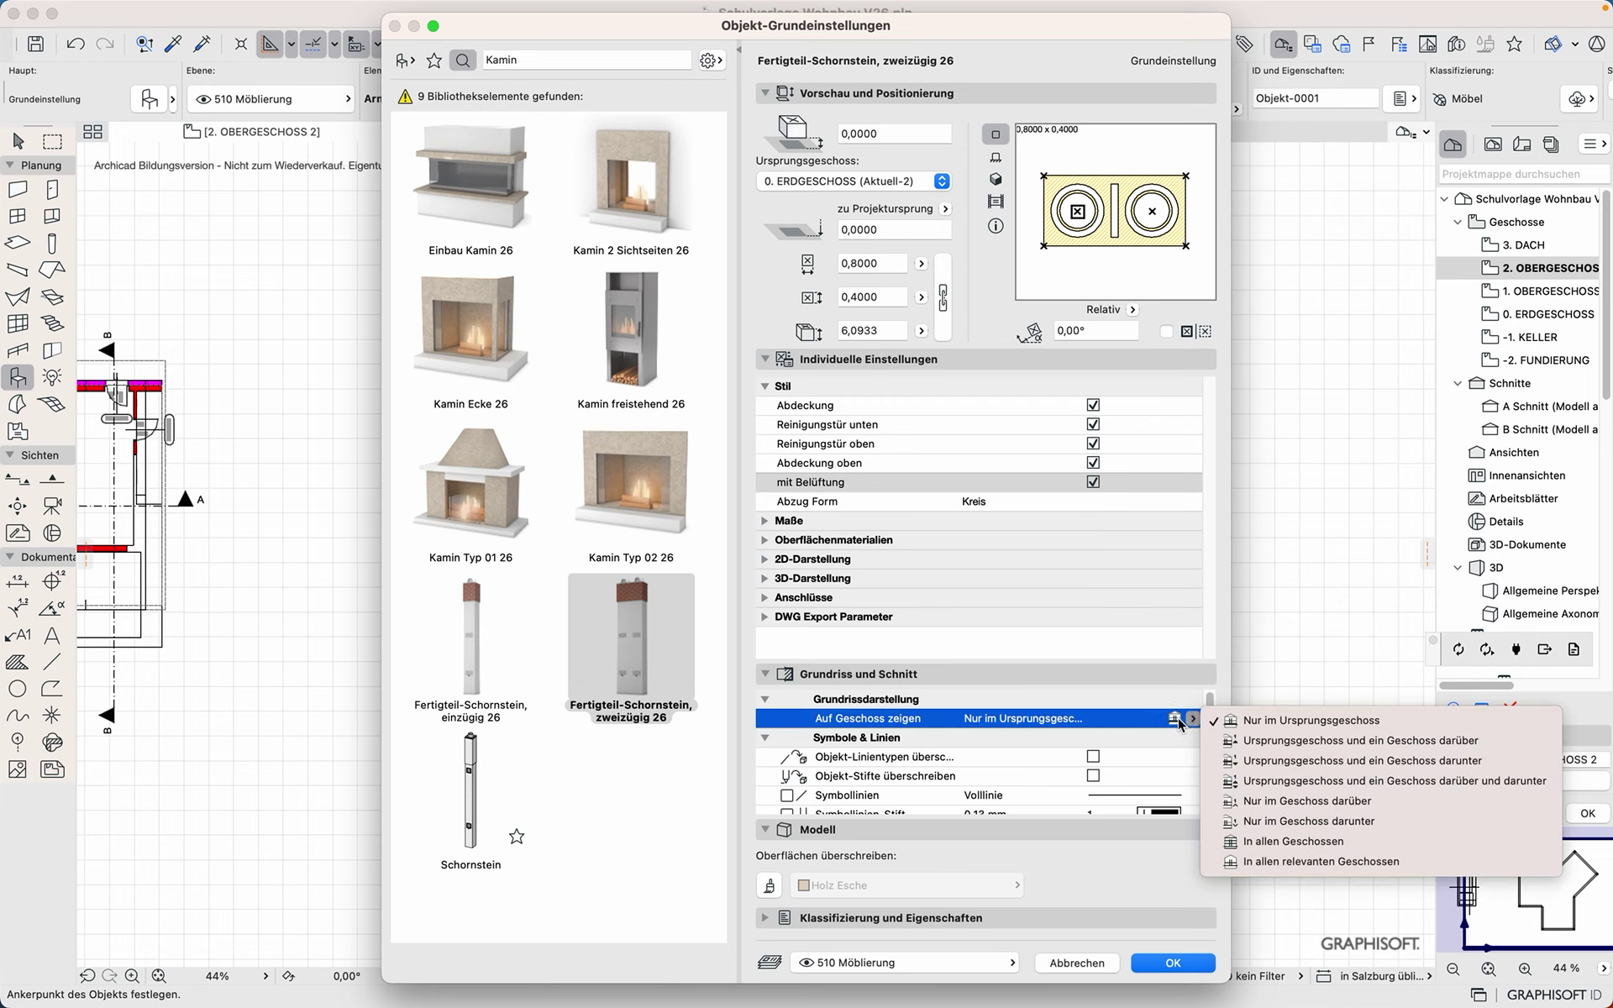
{"action": "left_click", "coordinate": [1276, 842]}
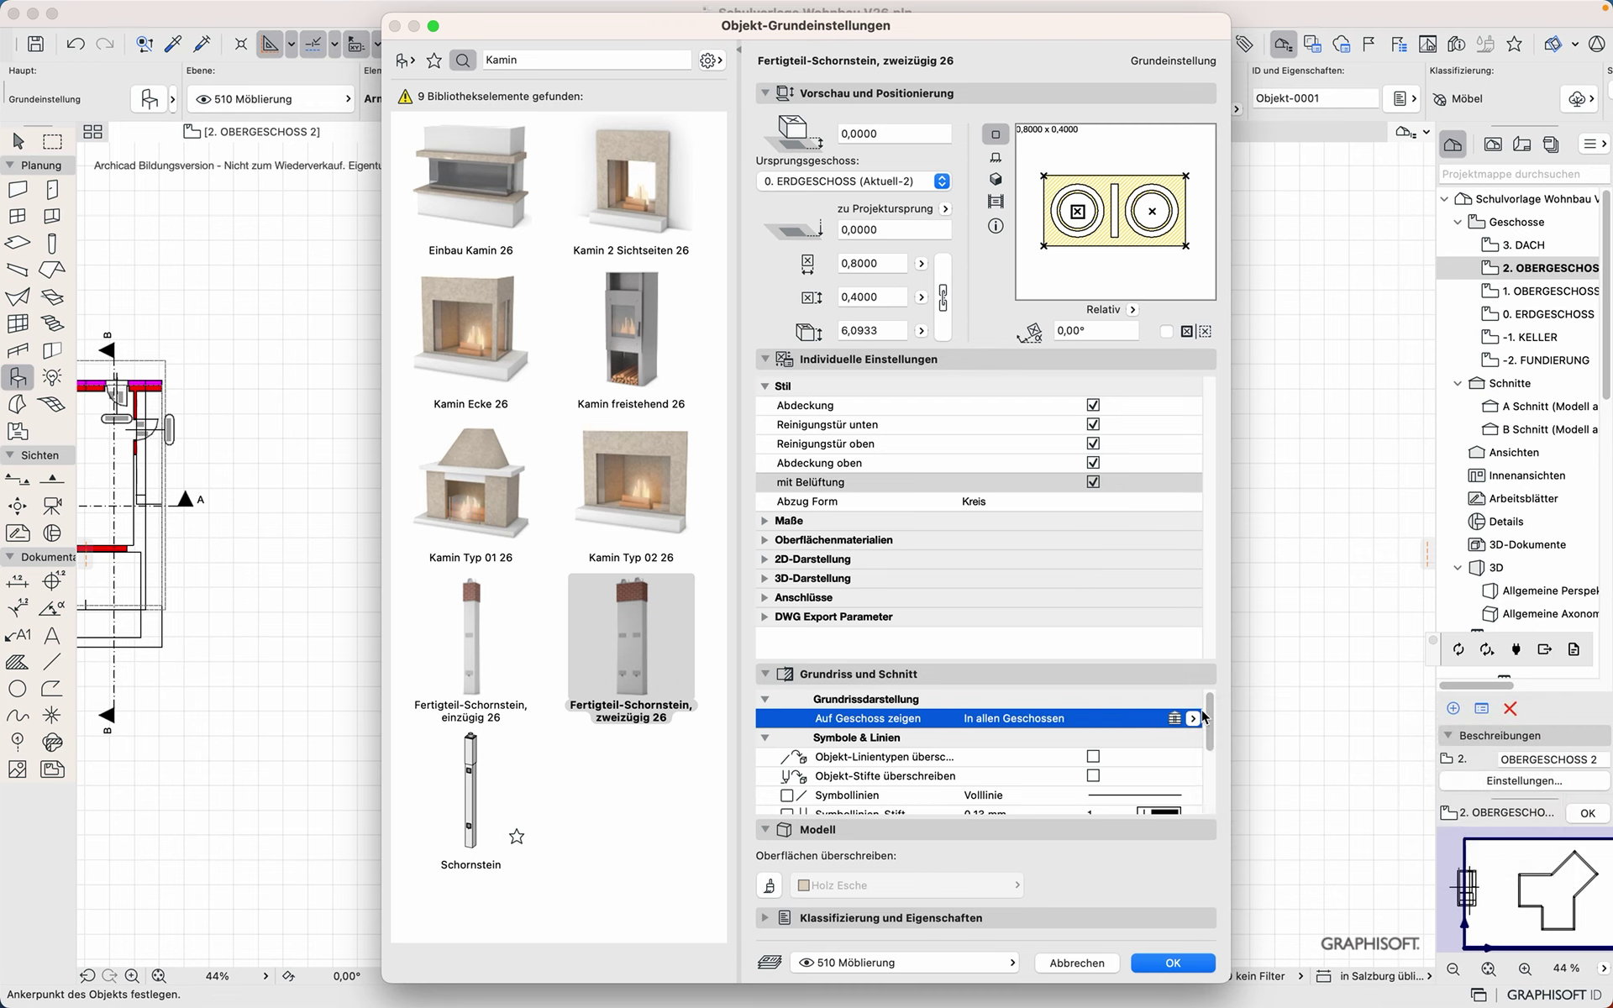
Step: Set the chimney's height to 15 m and place it on the south slope of the roof's west wing
{"action": "left_click", "coordinate": [883, 331]}
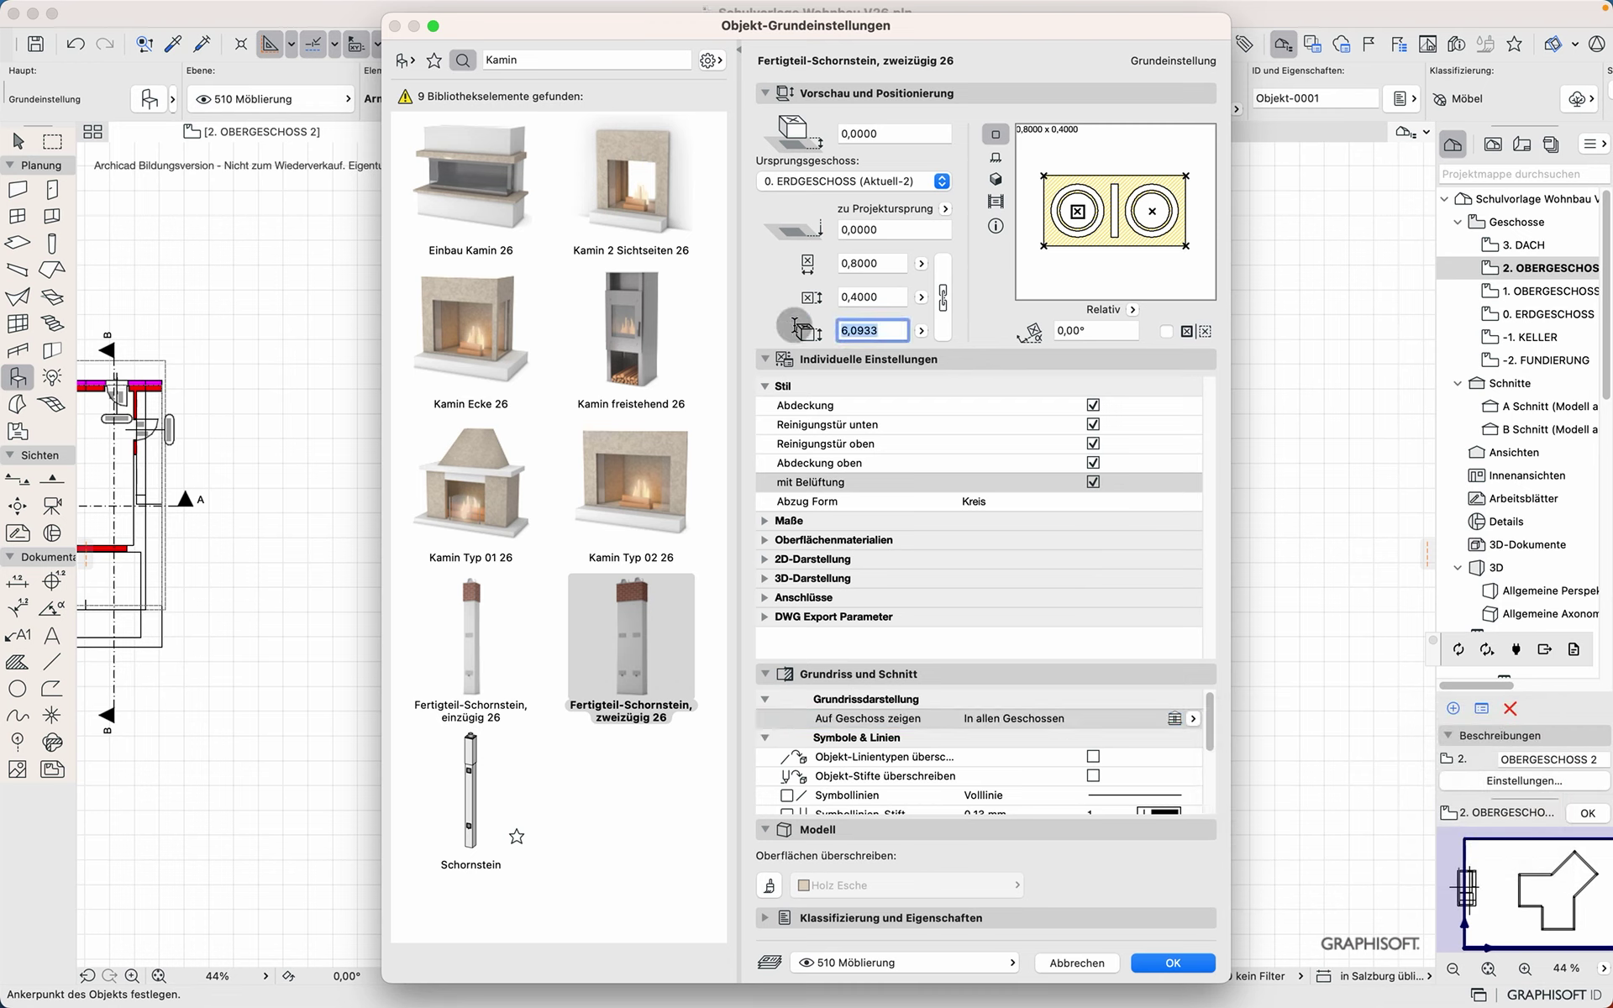
{"action": "left_click", "coordinate": [935, 230]}
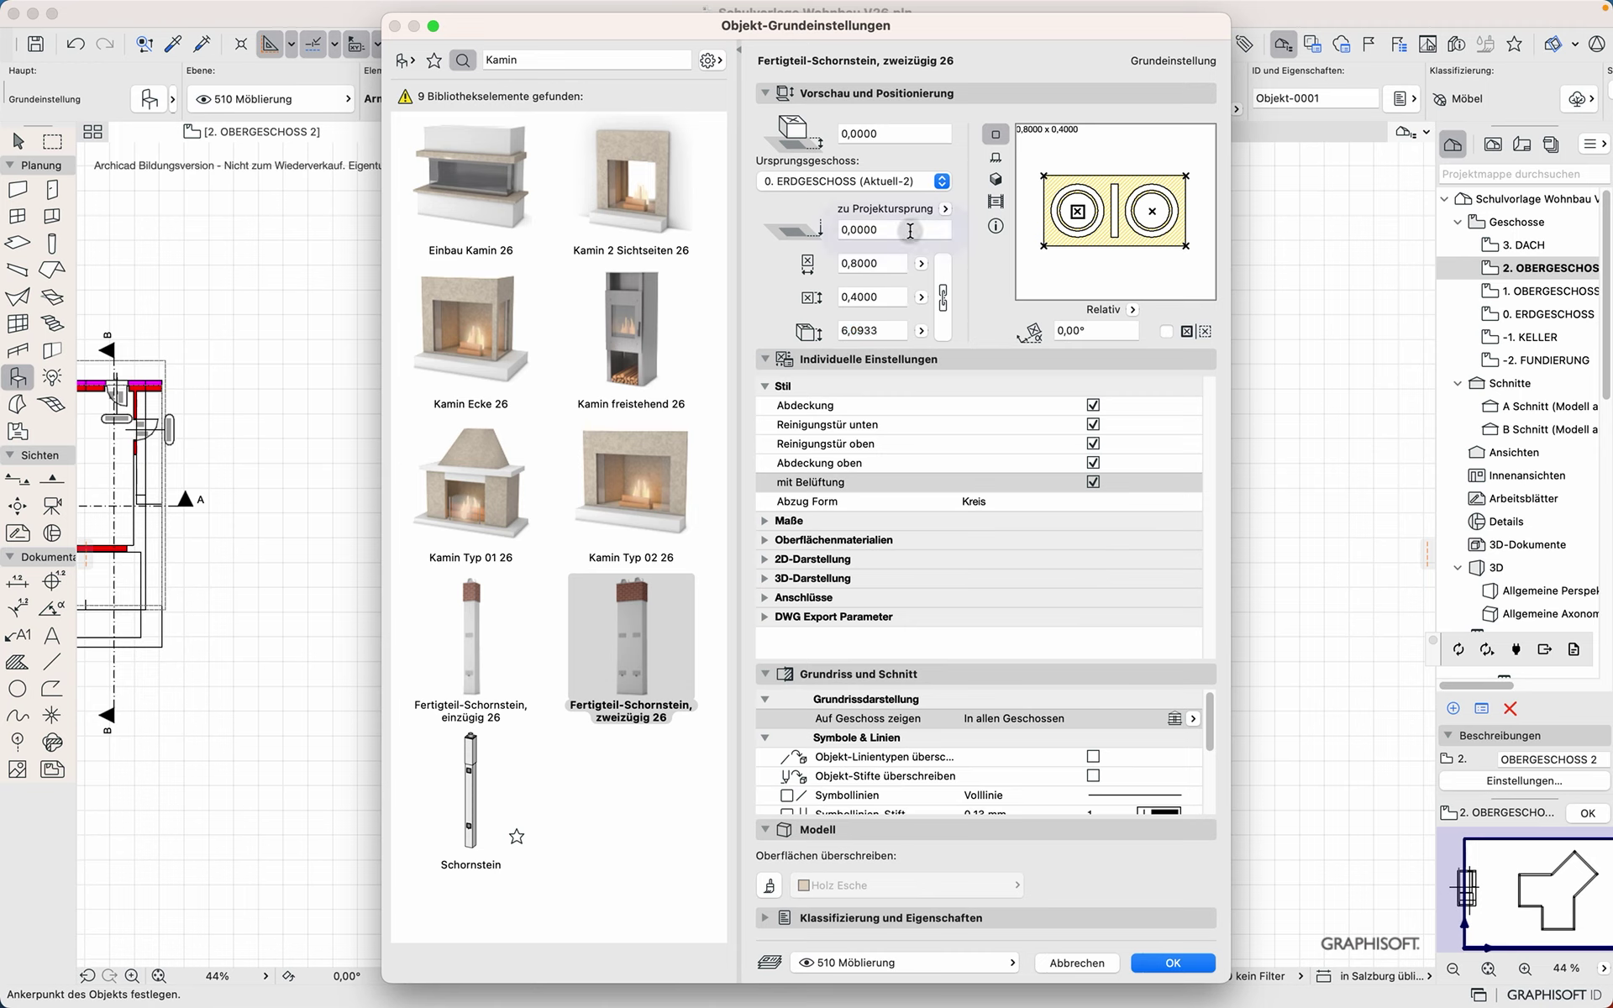
{"action": "left_click", "coordinate": [897, 333]}
{"action": "type", "text": "15"}
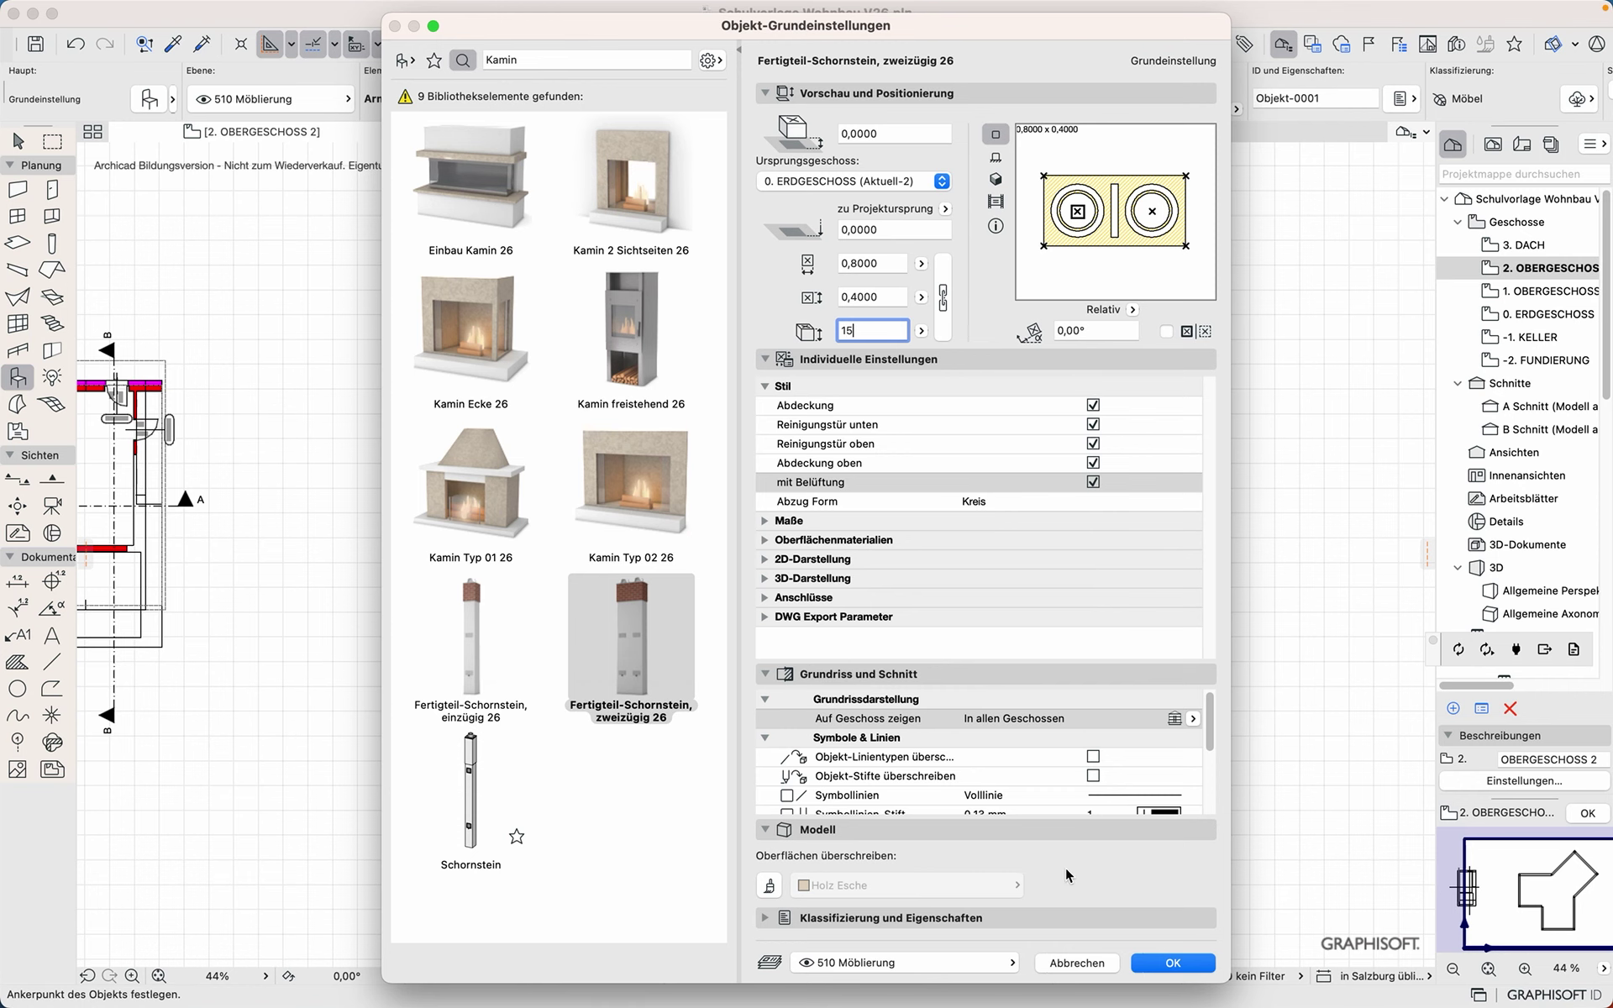
{"action": "left_click", "coordinate": [1173, 963]}
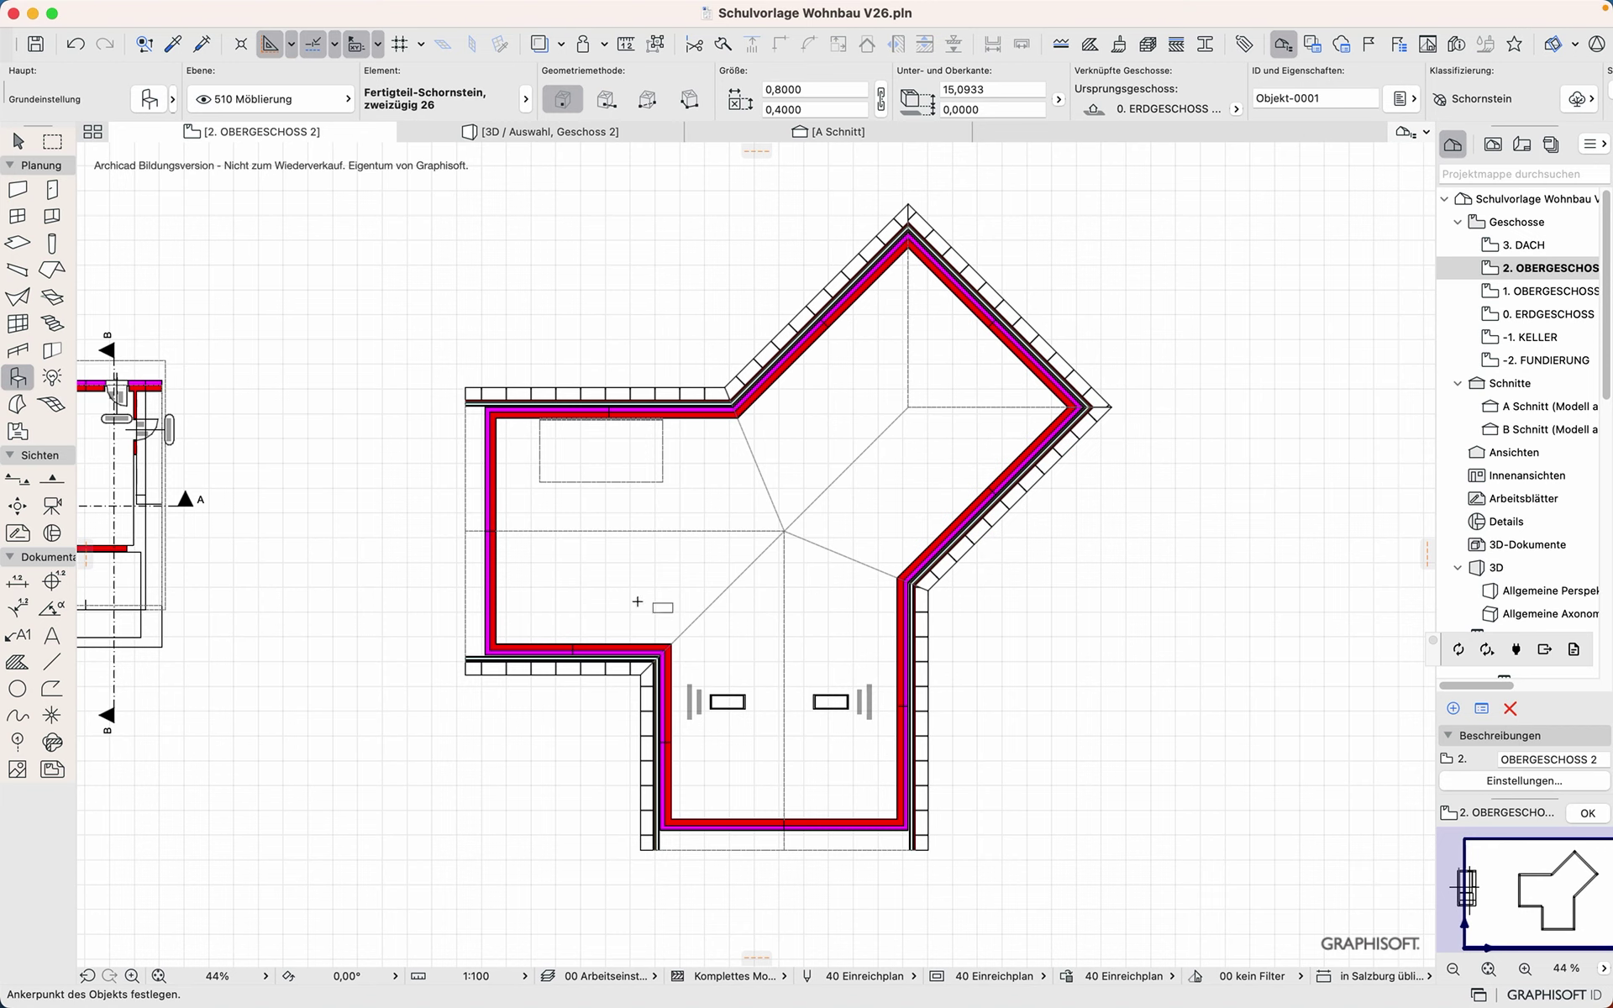
{"action": "left_click", "coordinate": [613, 572]}
Step: Select the whole roofed building including the chimney in the plan and show only that selection in 3D
{"action": "left_click", "coordinate": [18, 143]}
{"action": "left_click_drag", "start_coordinate": [376, 270], "coordinate": [1217, 912]}
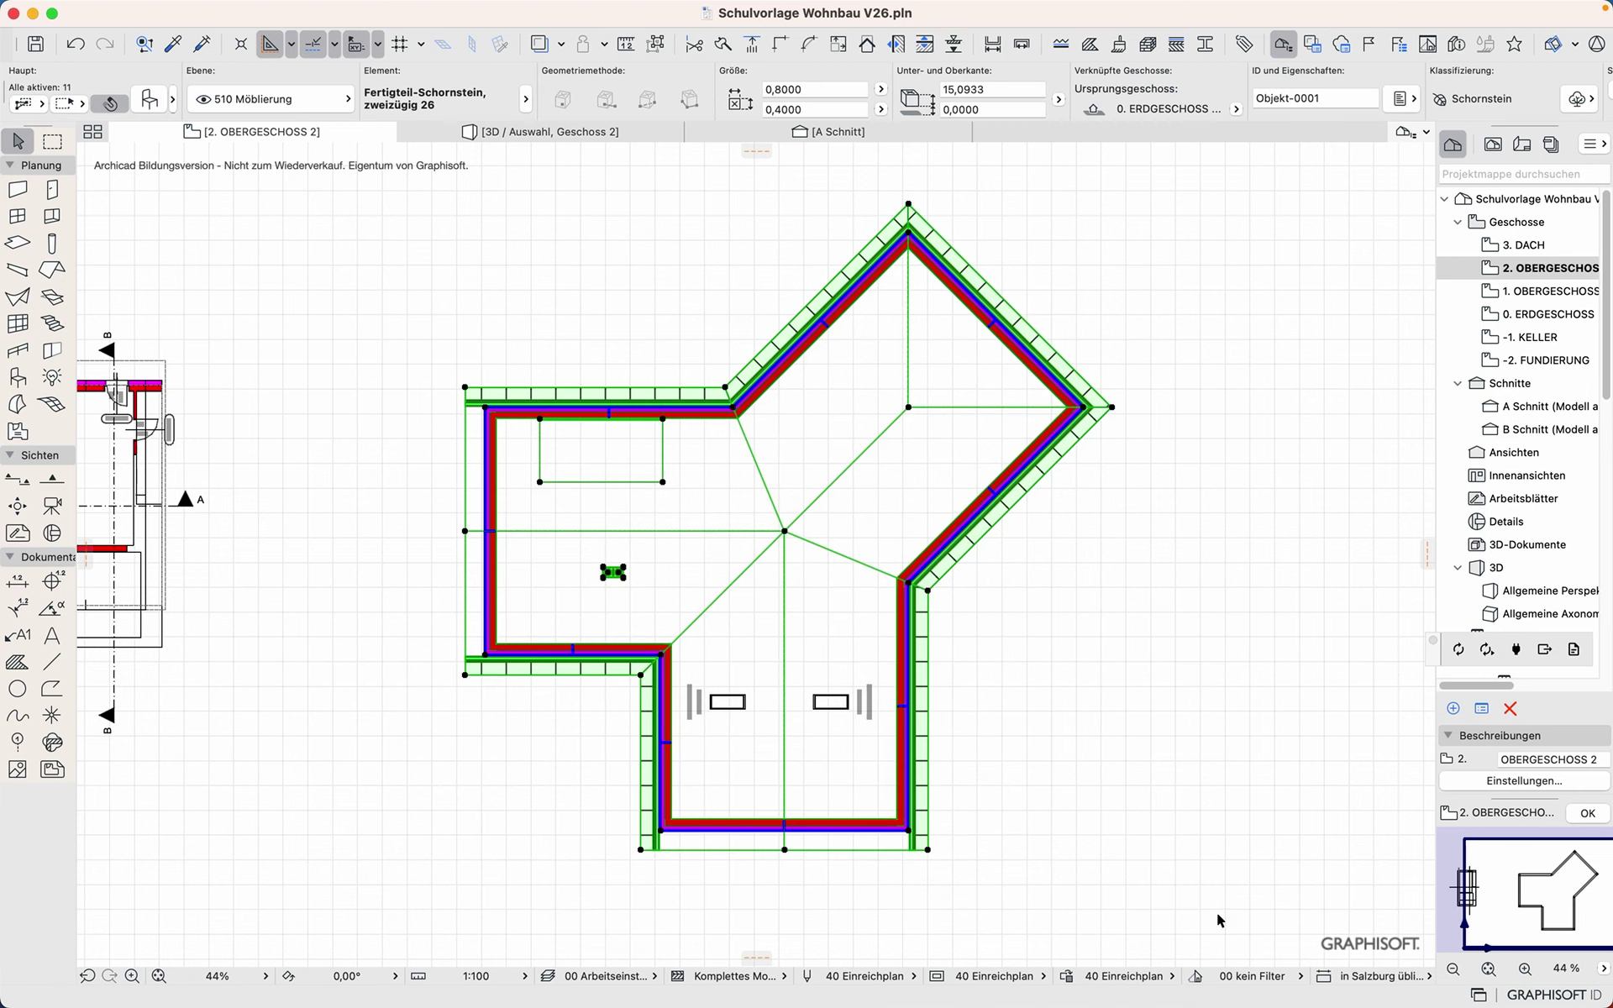
{"action": "key", "text": "F5"}
{"action": "middle_click_drag", "start_coordinate": [484, 758], "coordinate": [821, 535], "text": "shift"}
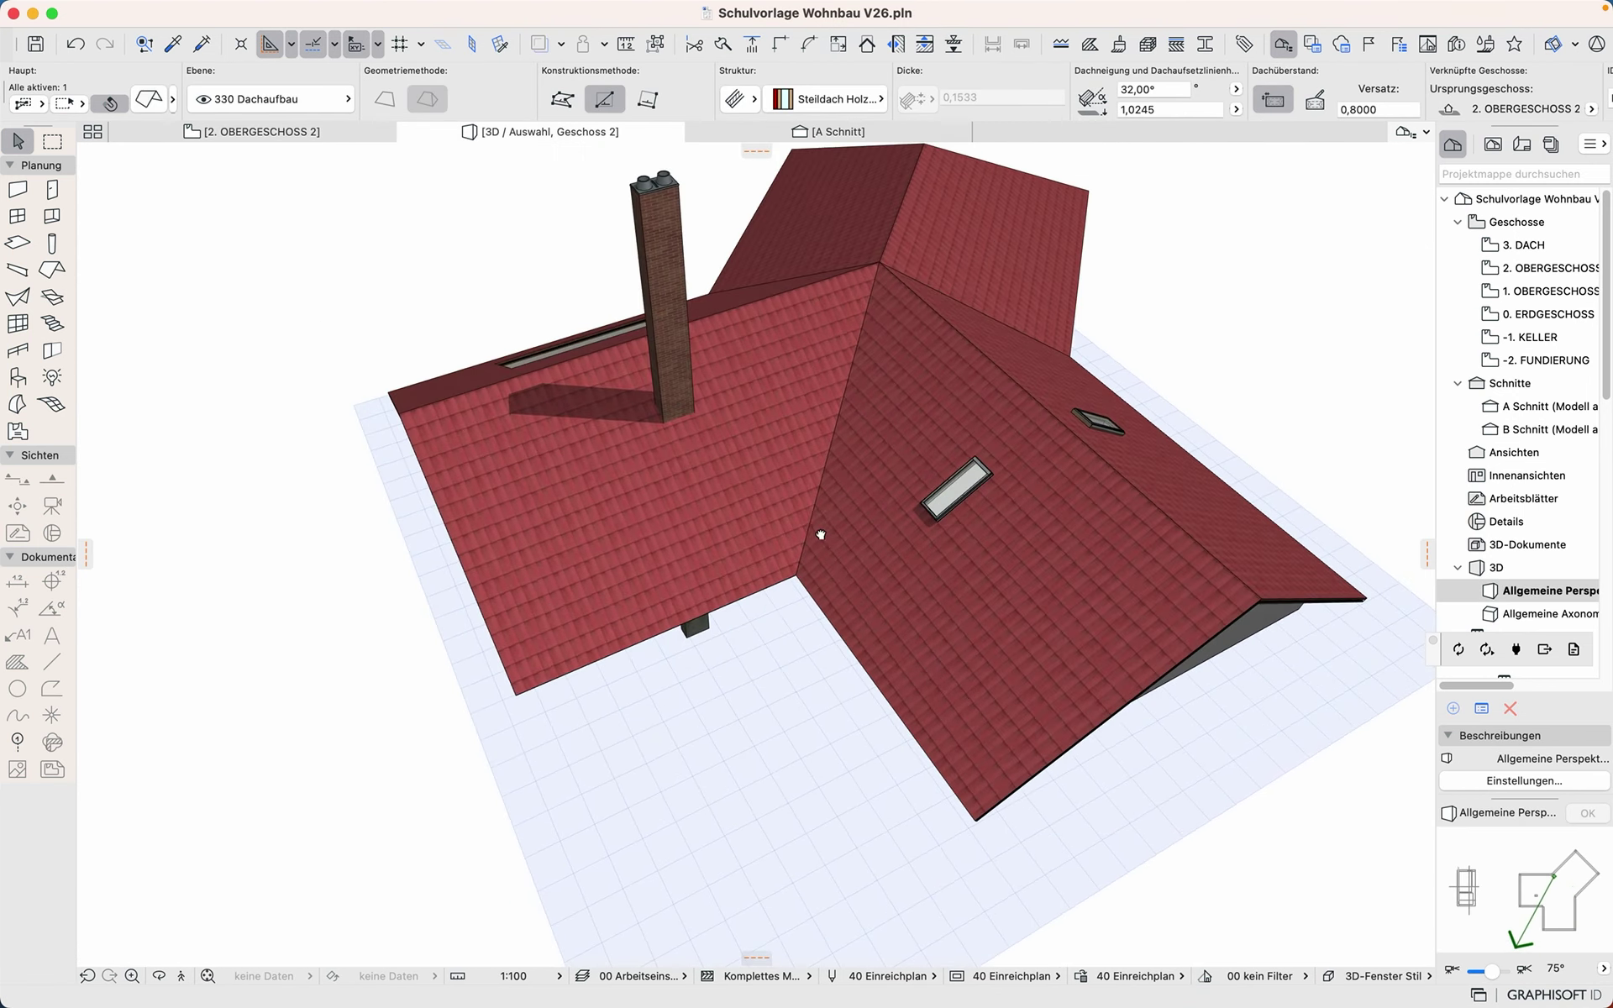
Step: Shorten the chimney in 3D by lowering its top to just above the roof ridge, giving a height of about 10.43 m
{"action": "left_click", "coordinate": [657, 200]}
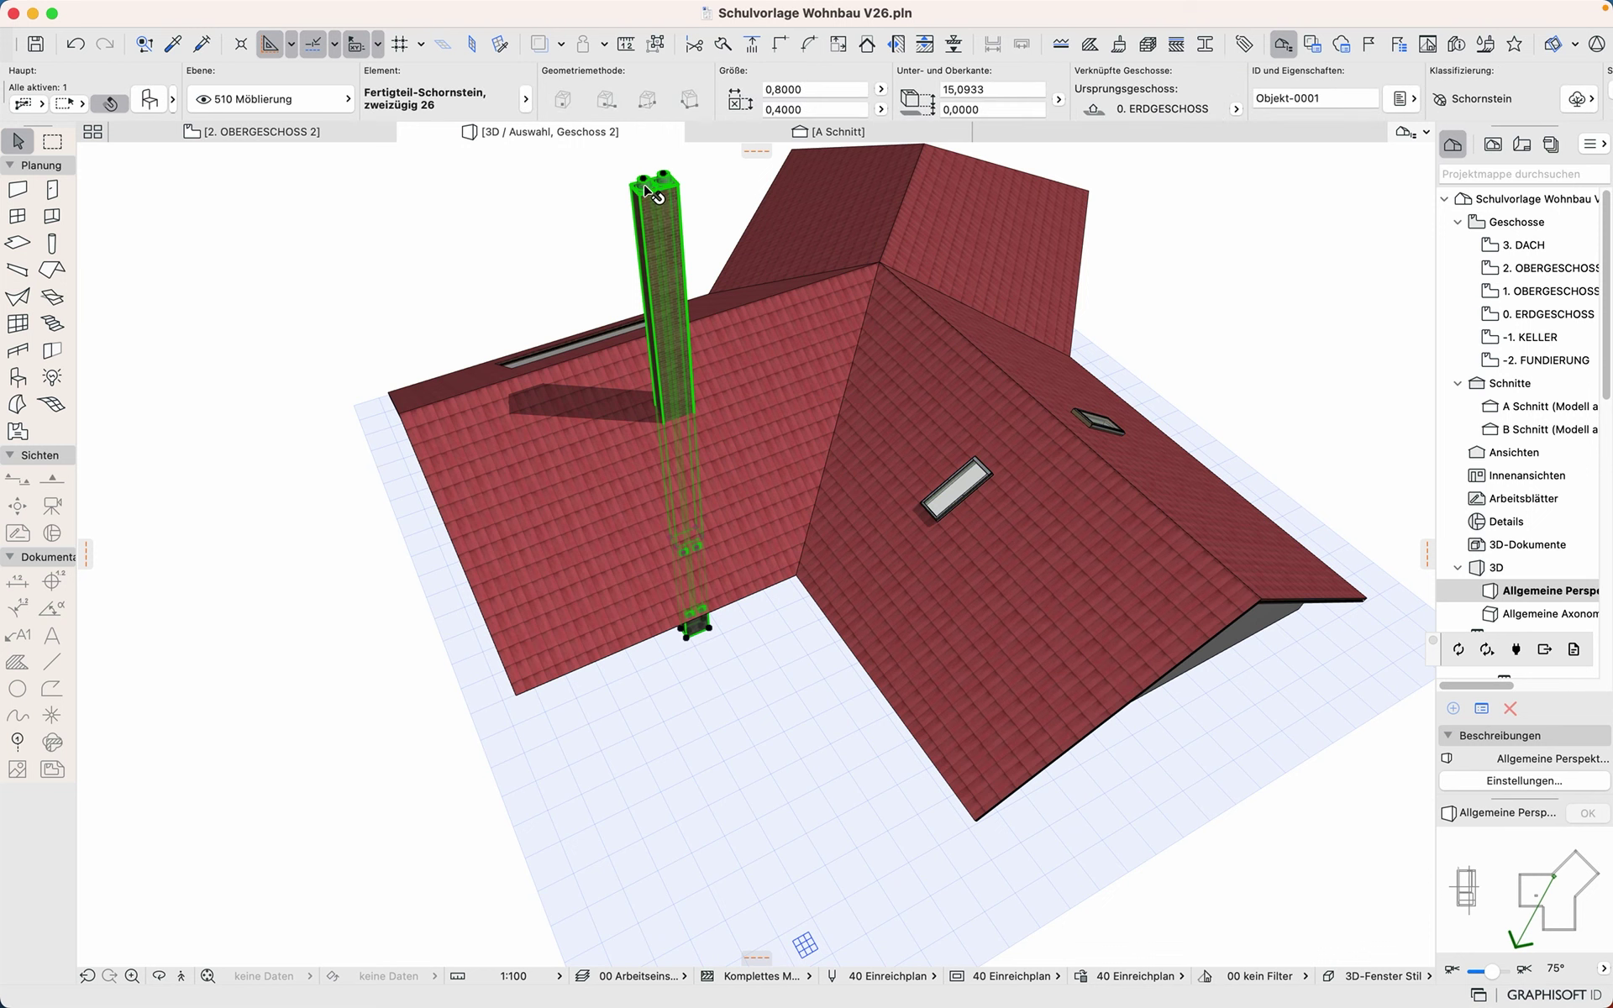
{"action": "mouse_move", "coordinate": [676, 369]}
{"action": "middle_mouse_down", "text": "shift"}
{"action": "mouse_move", "coordinate": [728, 316]}
{"action": "mouse_move", "coordinate": [753, 227]}
{"action": "mouse_move", "coordinate": [724, 317]}
{"action": "mouse_move", "coordinate": [684, 343]}
{"action": "middle_mouse_up", "text": "shift"}
{"action": "left_click", "coordinate": [684, 345]}
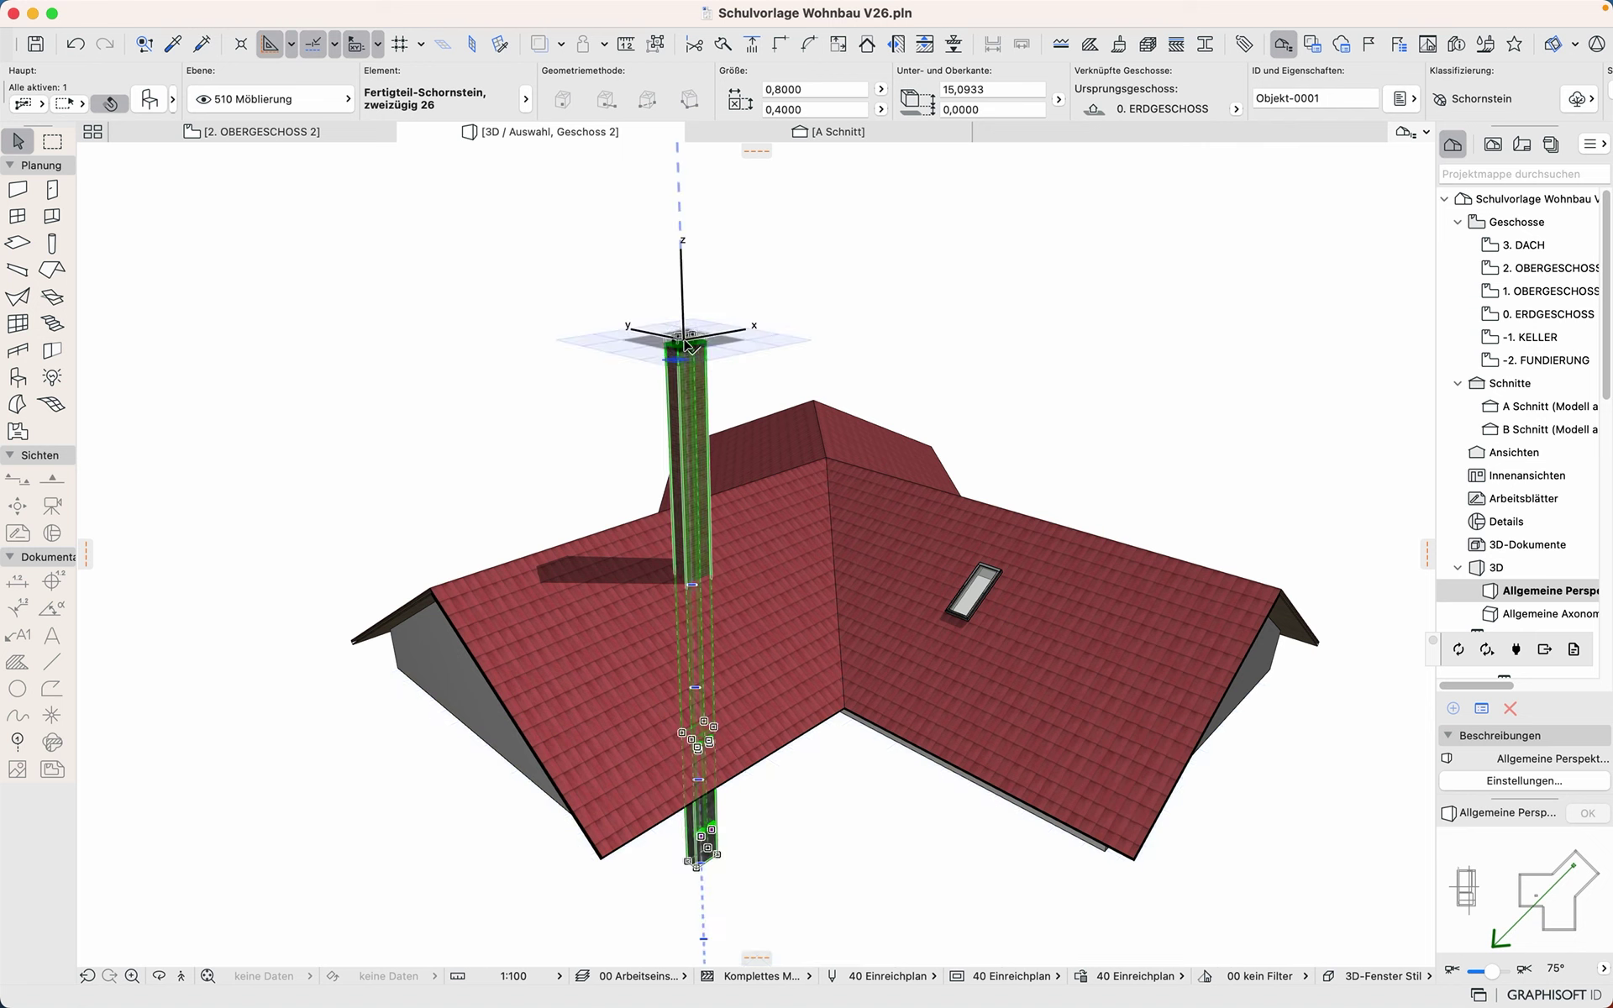
{"action": "key", "text": "Escape"}
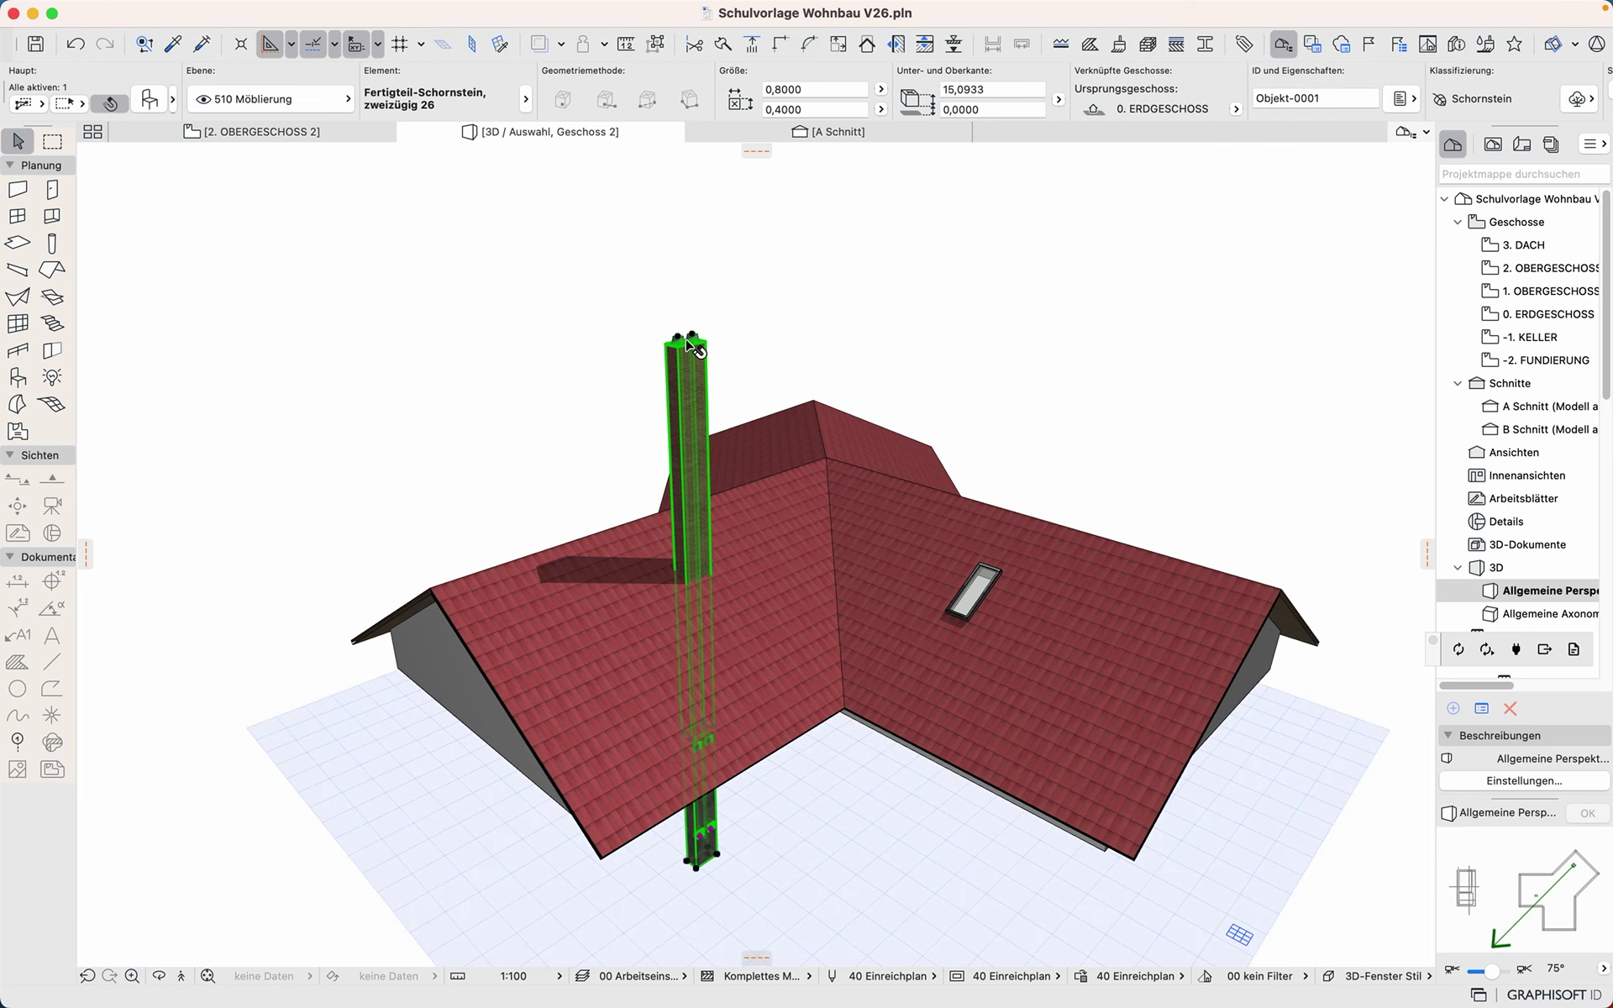
{"action": "scroll", "coordinate": [685, 349], "scroll_direction": "up", "scroll_amount": 10}
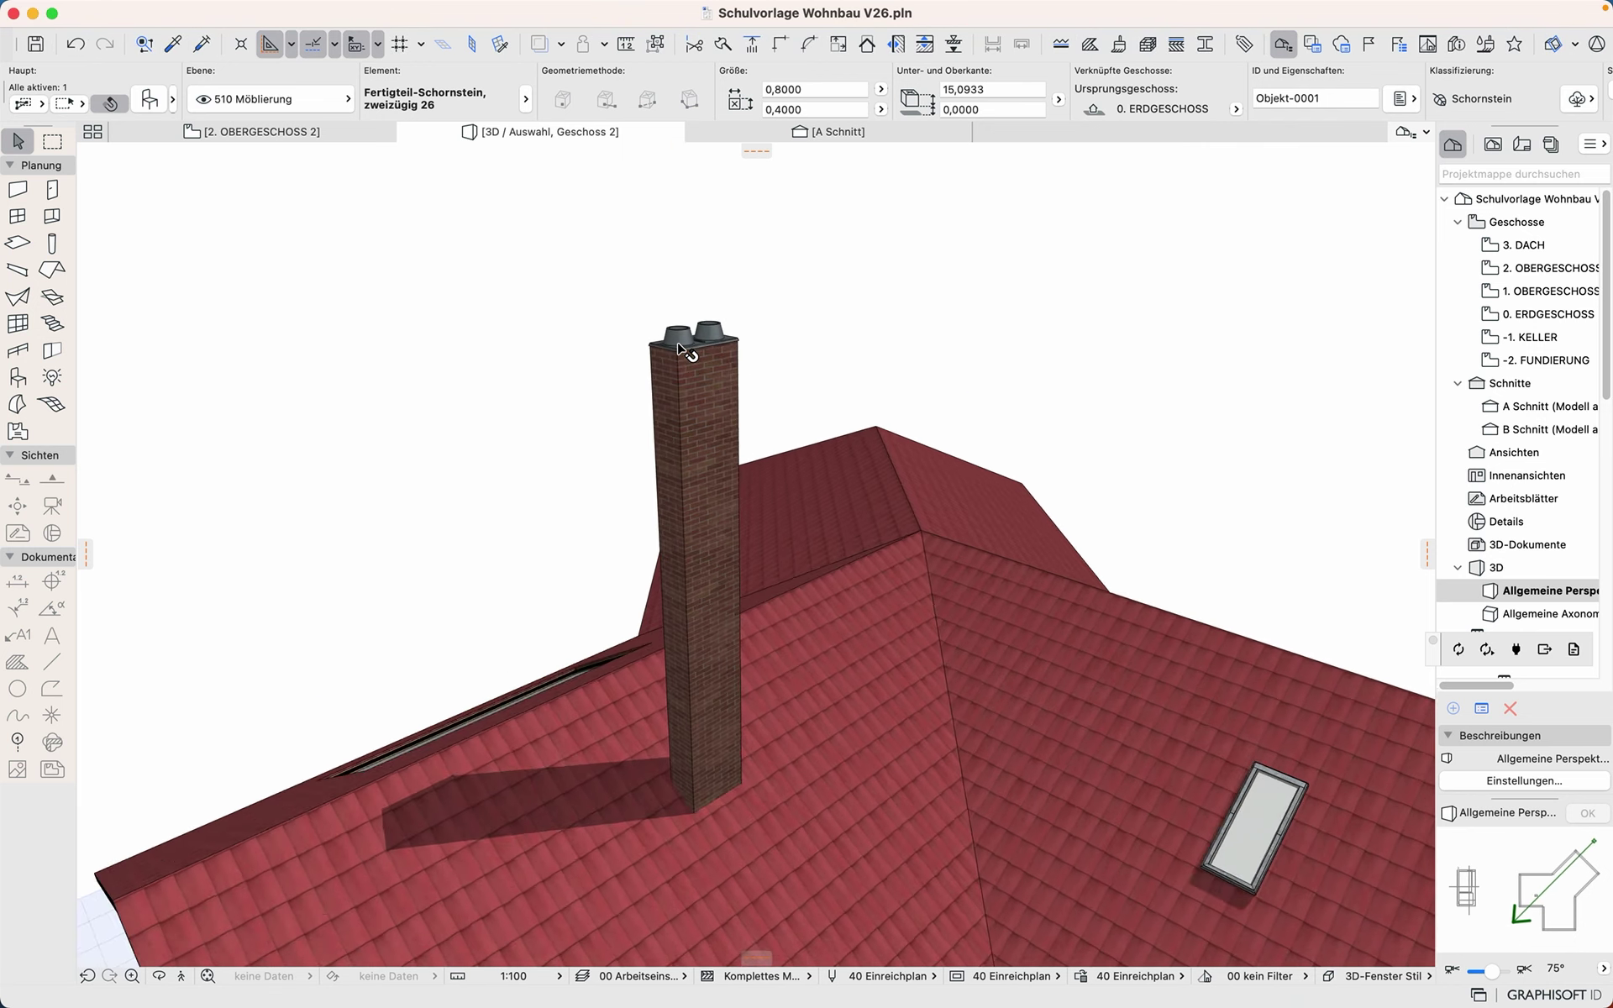
{"action": "middle_click_drag", "start_coordinate": [822, 391], "coordinate": [780, 508], "text": "shift"}
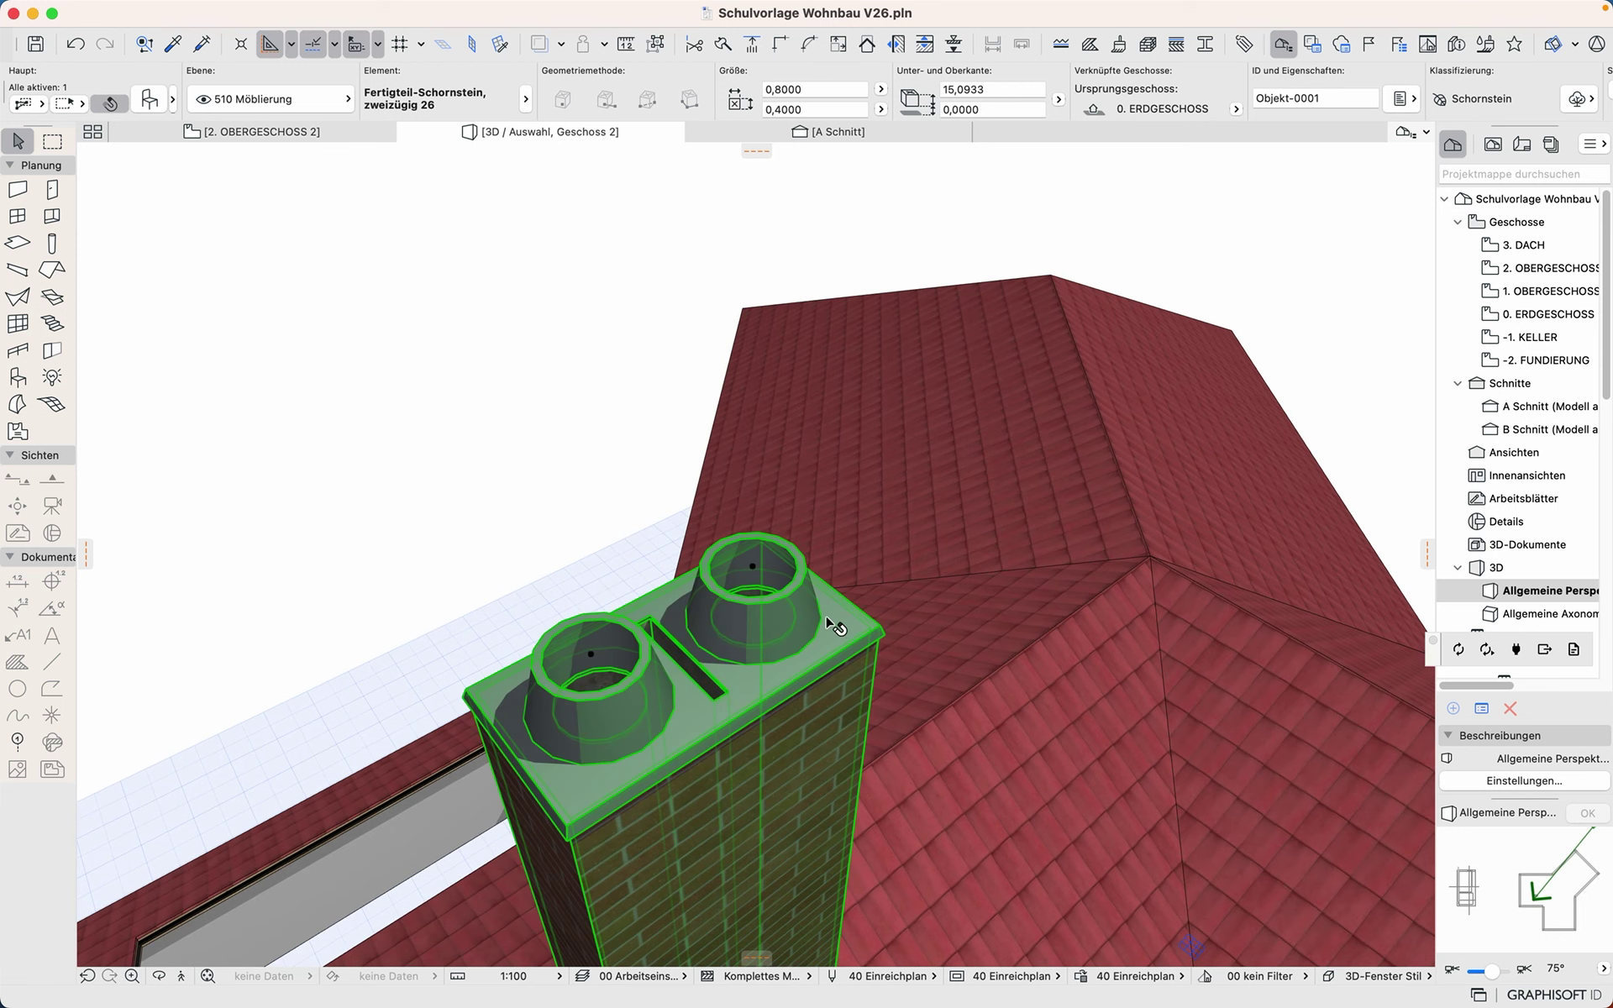
{"action": "middle_click_drag", "start_coordinate": [837, 687], "coordinate": [705, 734], "text": "shift"}
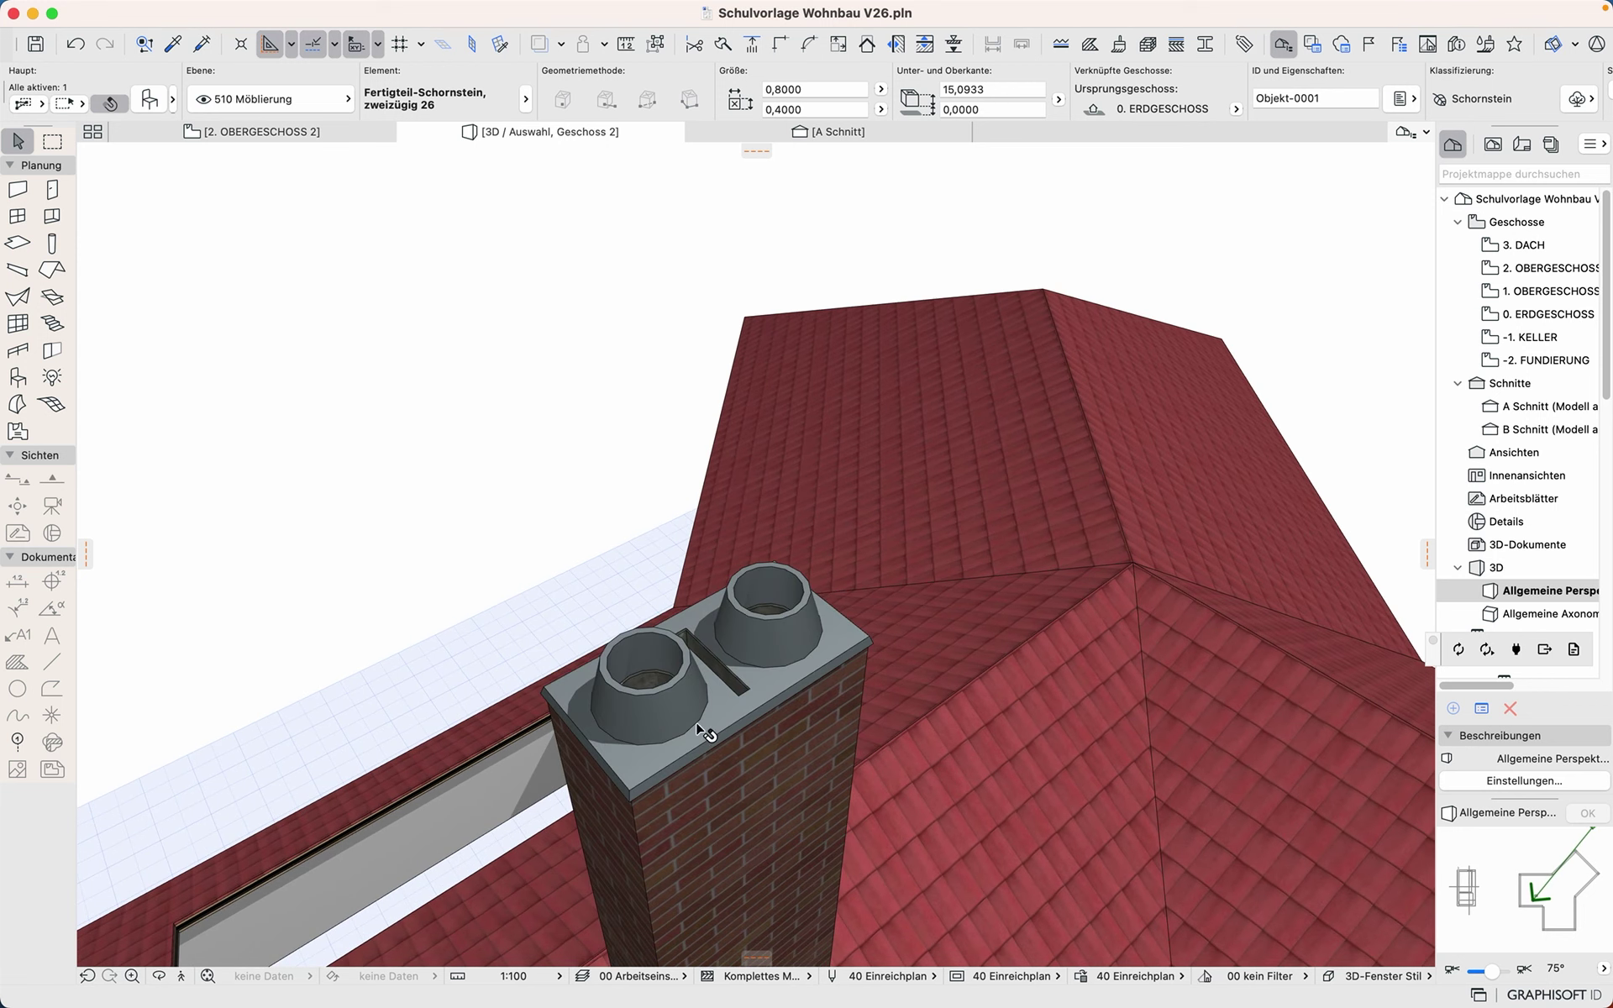
{"action": "left_click", "coordinate": [647, 665]}
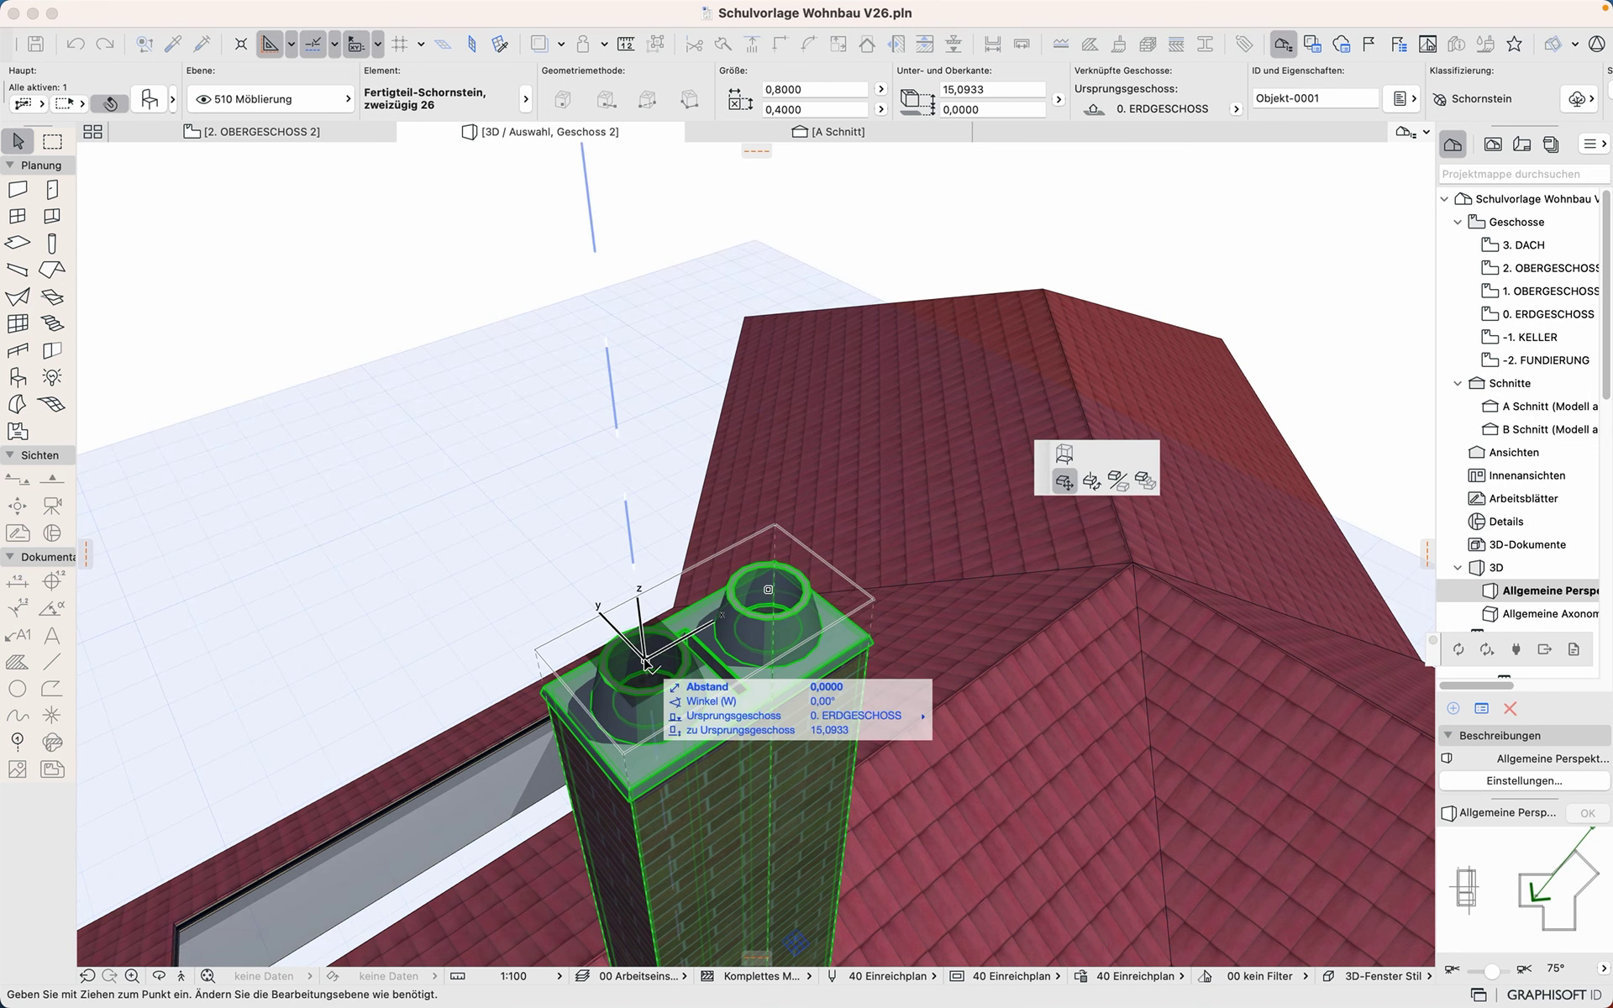
{"action": "left_click", "coordinate": [1064, 454]}
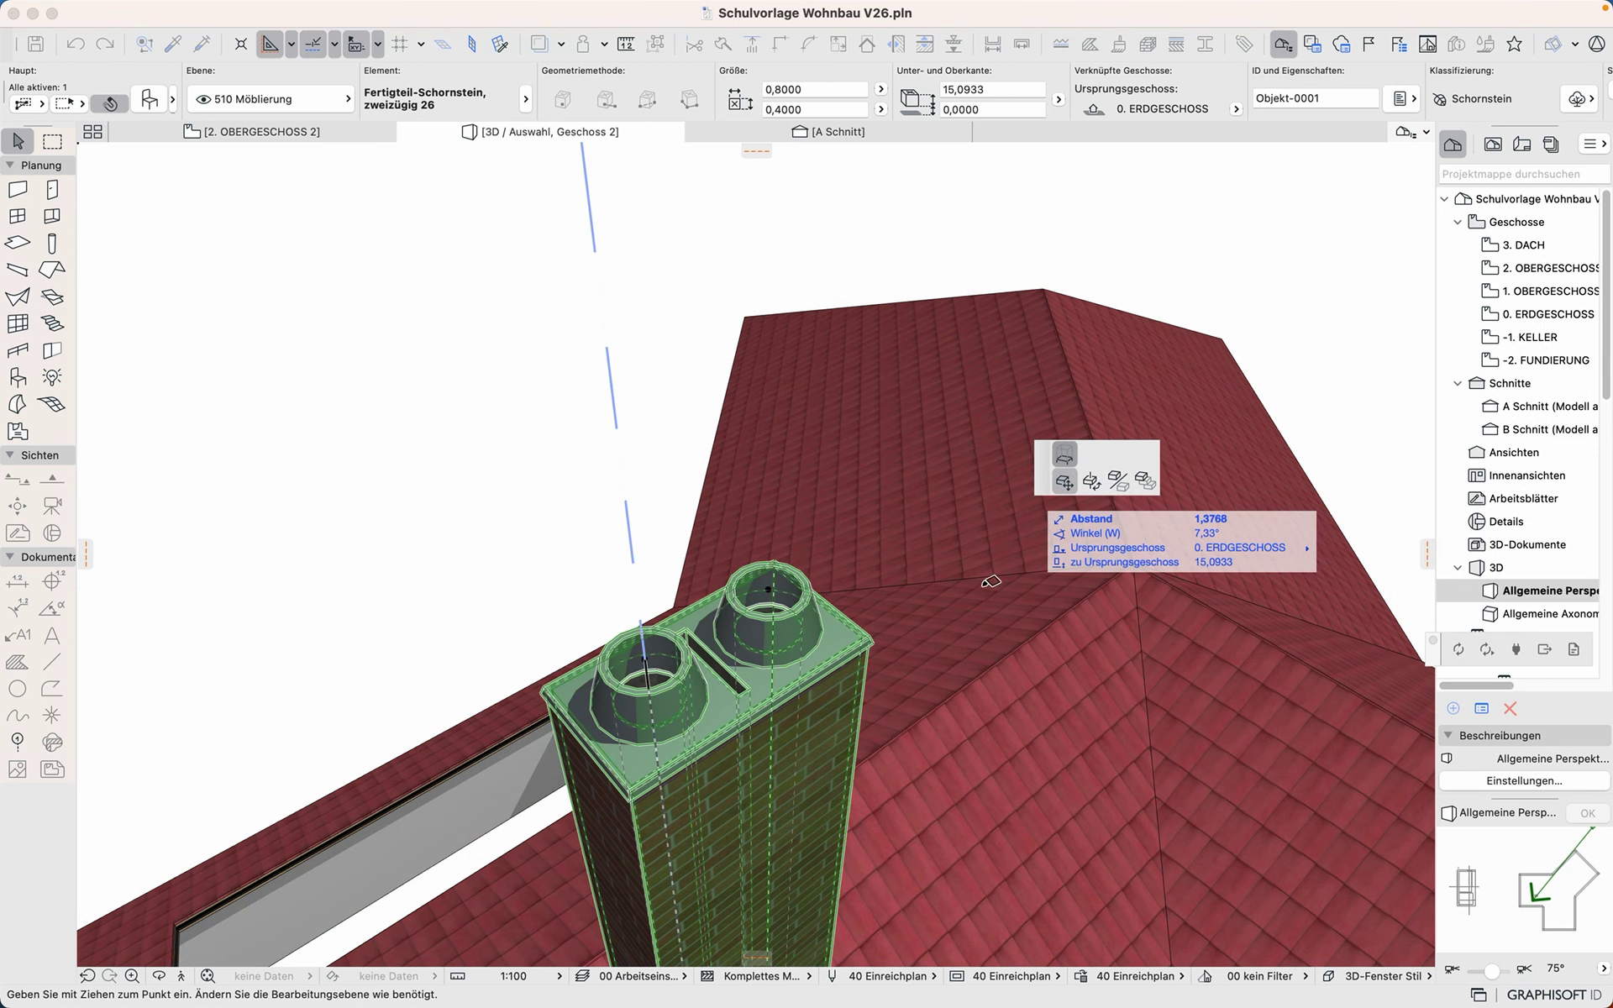
{"action": "scroll", "coordinate": [916, 302], "scroll_direction": "up", "scroll_amount": 5}
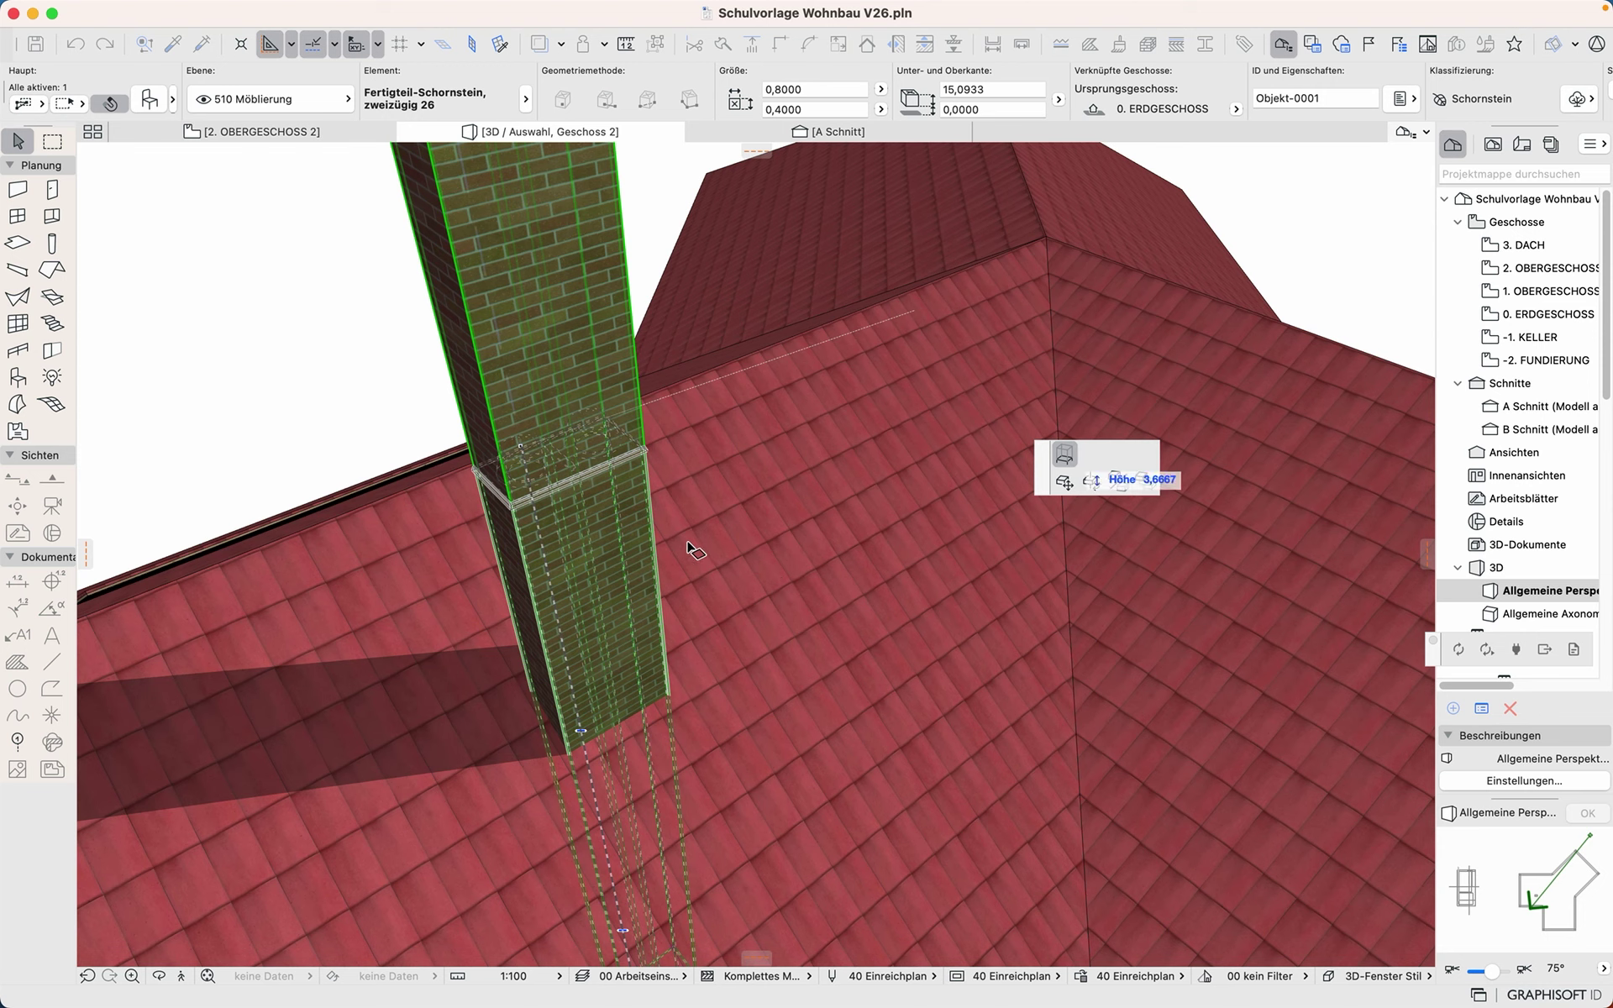
{"action": "left_click", "coordinate": [622, 548]}
{"action": "middle_click_drag", "start_coordinate": [753, 650], "coordinate": [841, 541], "text": "shift"}
{"action": "left_click", "coordinate": [622, 470]}
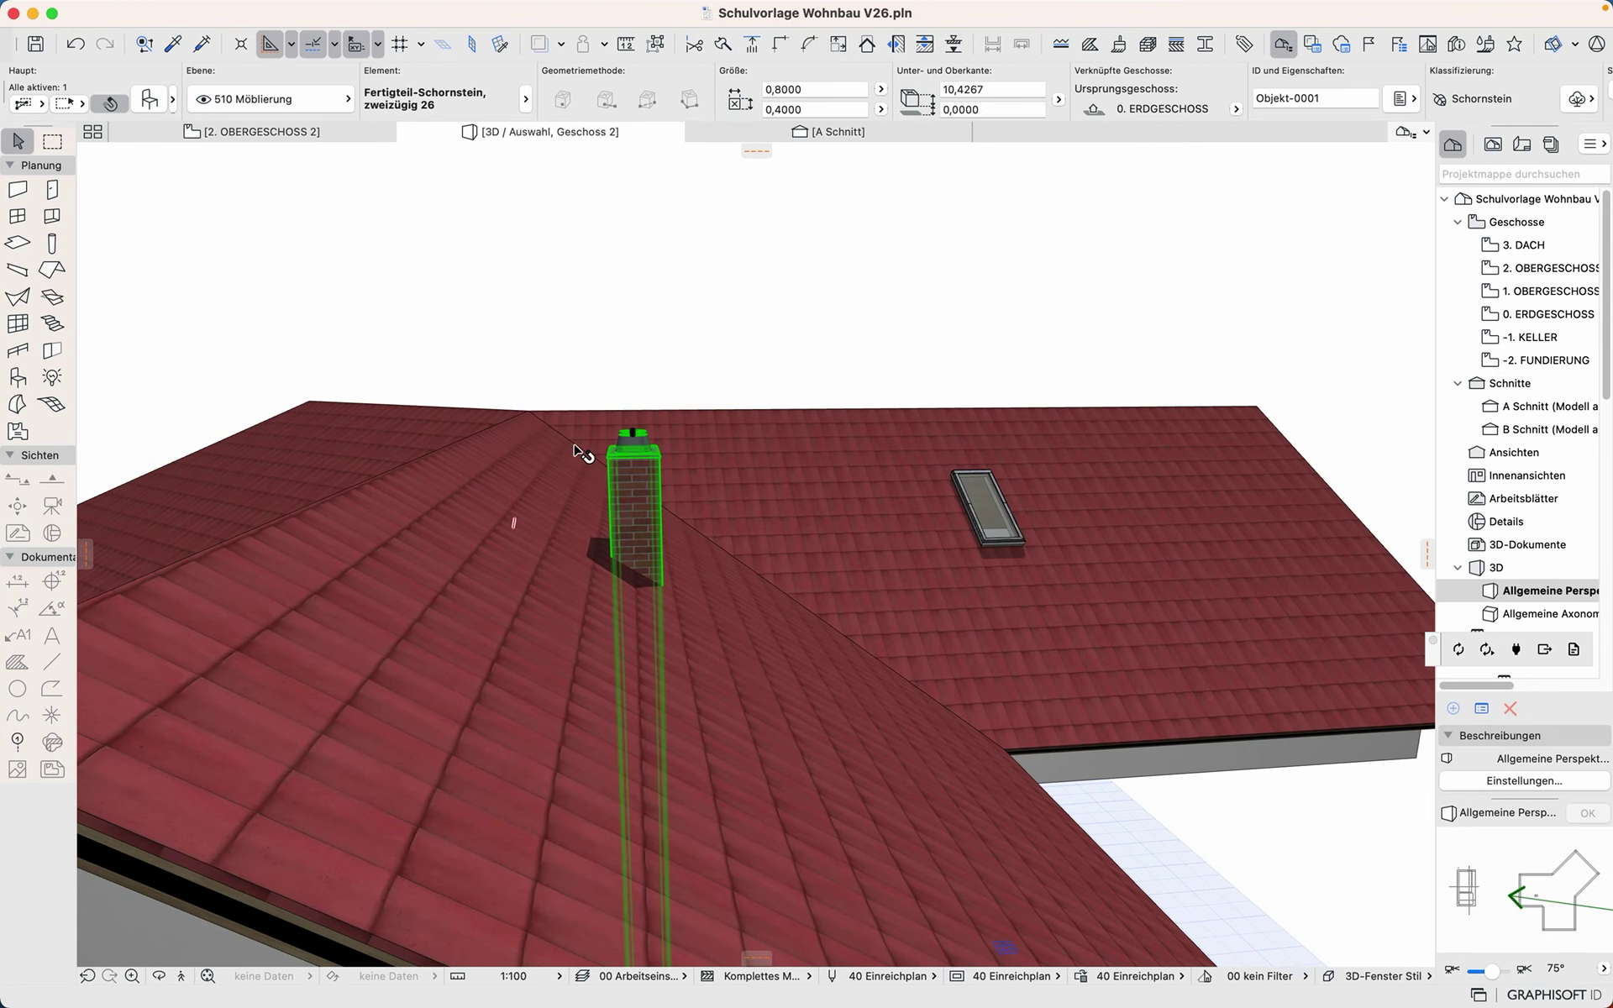
Step: Raise one lower corner of the chimney's brick cladding to the point where the chimney passes through the roof surface
{"action": "middle_click_drag", "start_coordinate": [696, 454], "coordinate": [630, 576], "text": "shift"}
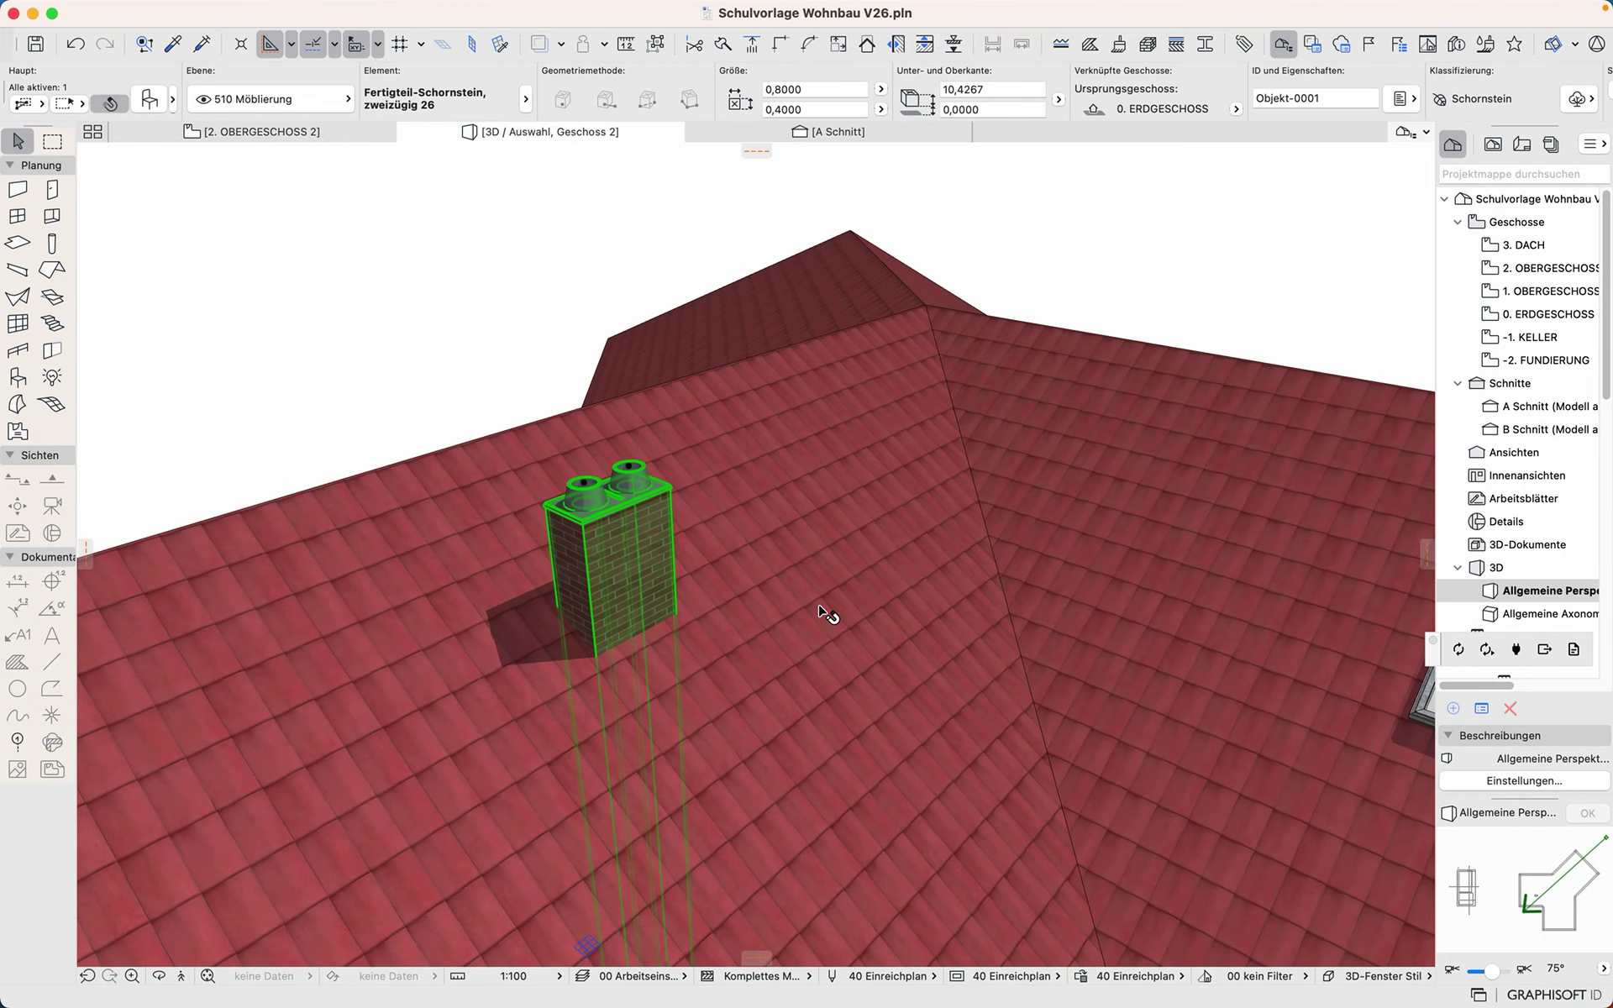
{"action": "key", "text": "Escape"}
{"action": "scroll", "coordinate": [829, 622], "scroll_direction": "down", "scroll_amount": 3}
{"action": "middle_click_drag", "start_coordinate": [852, 817], "coordinate": [871, 526], "text": "shift"}
{"action": "left_click", "coordinate": [731, 781]}
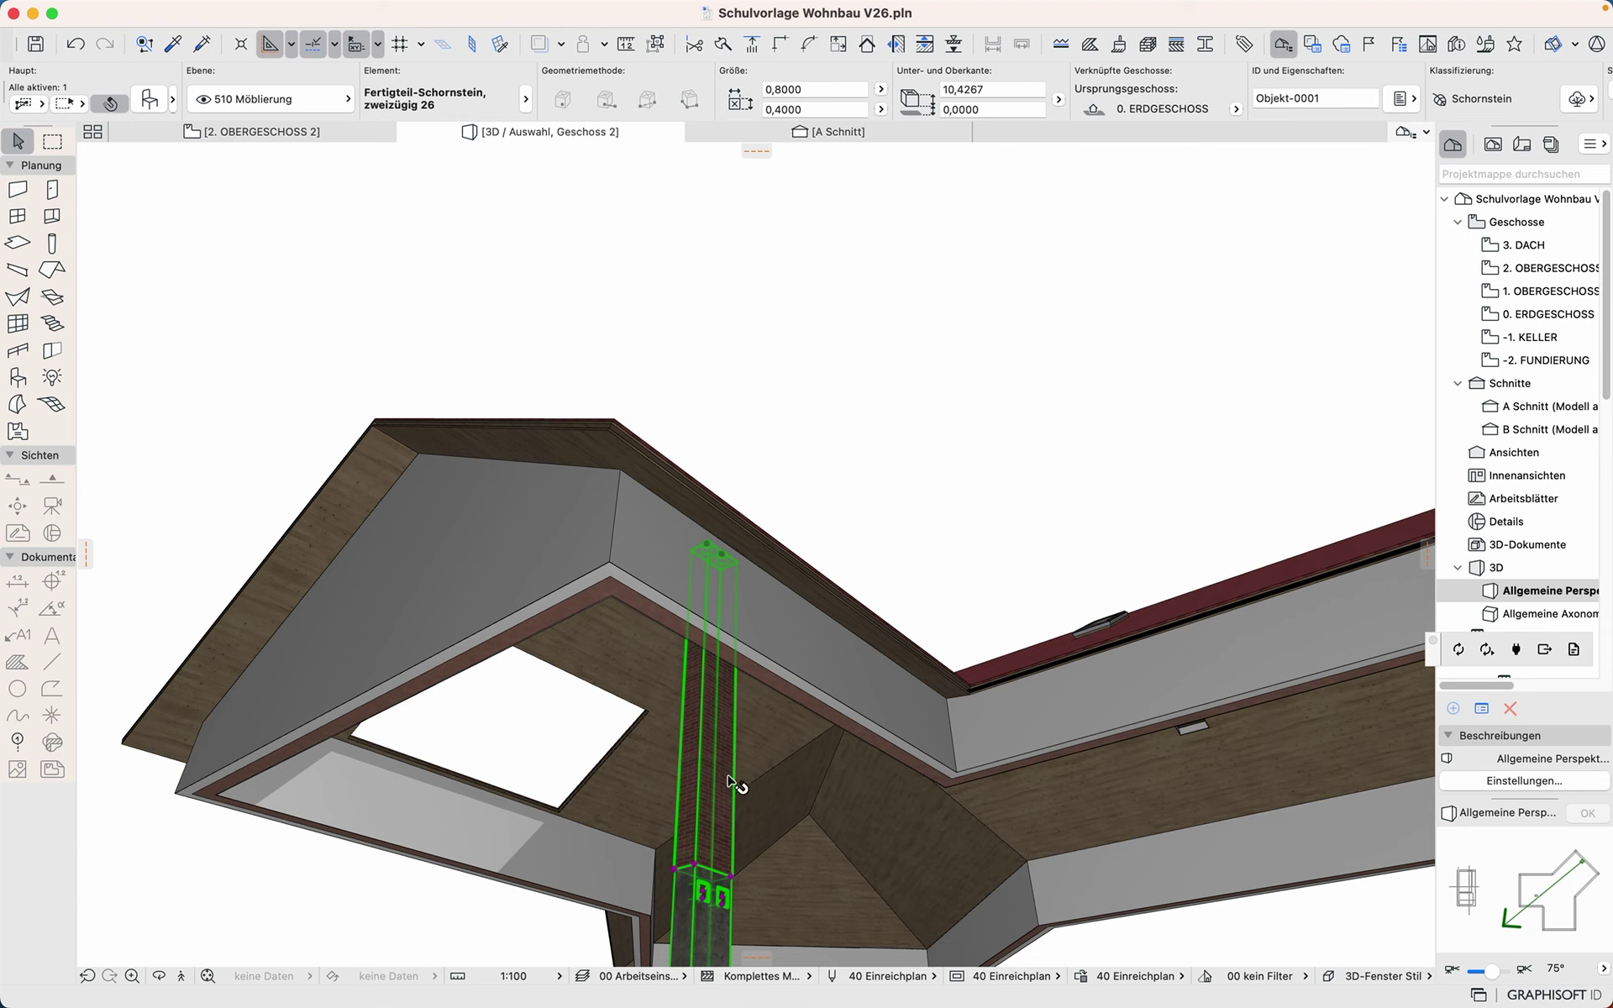
{"action": "left_click", "coordinate": [695, 870]}
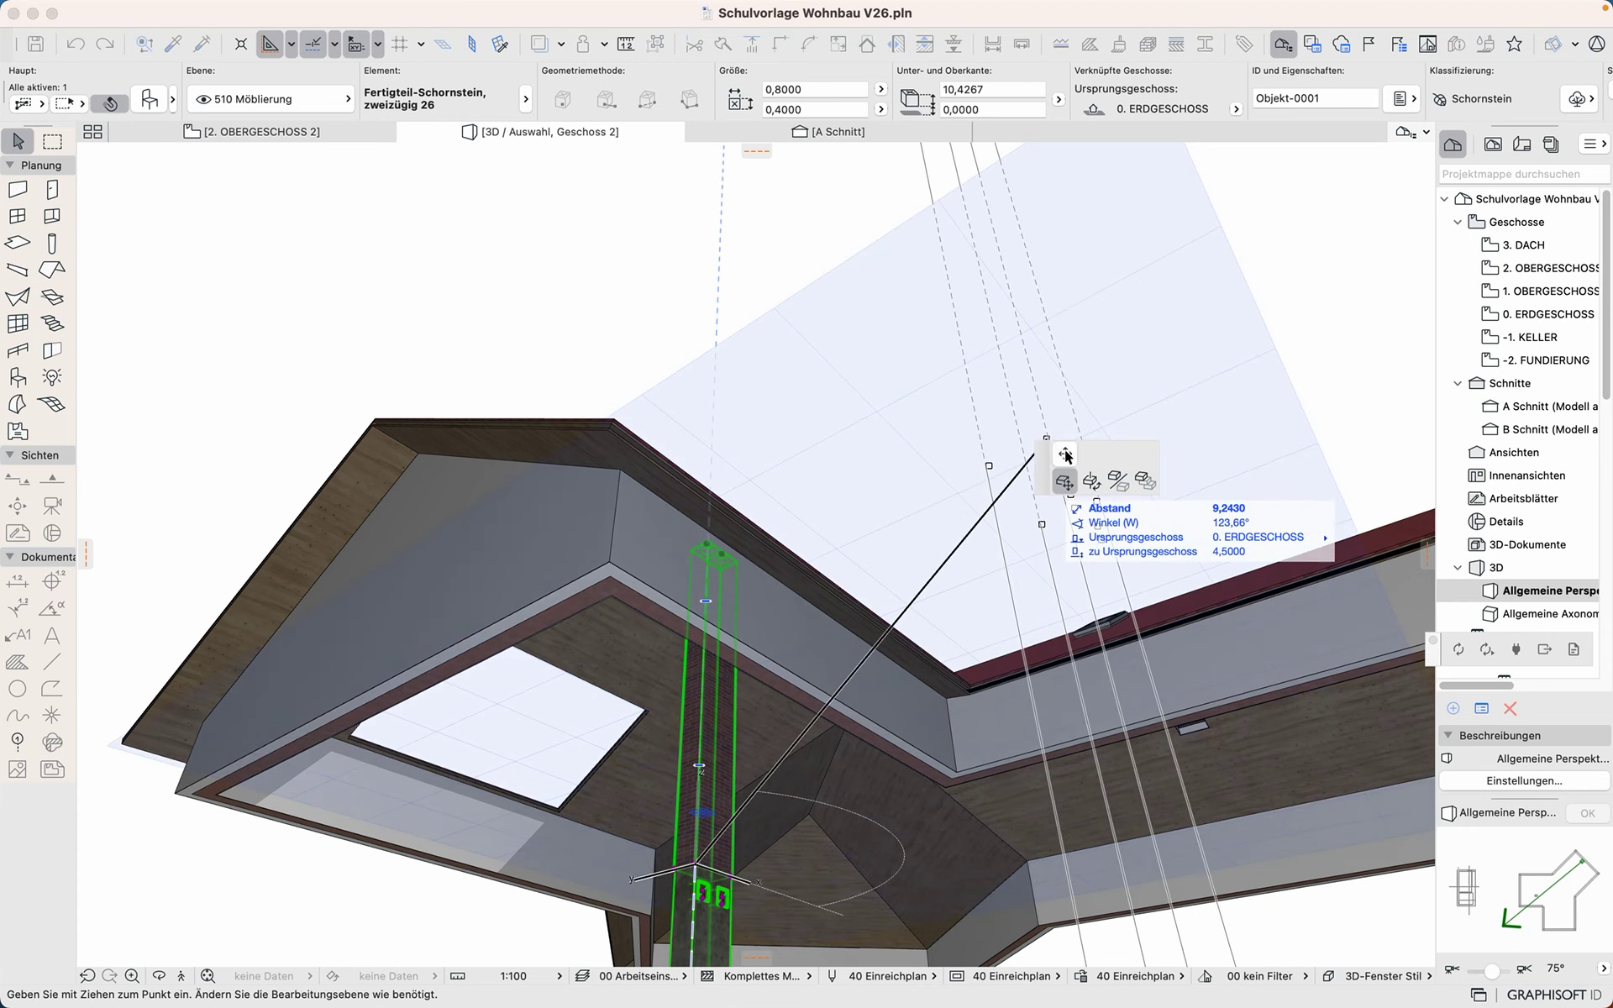
{"action": "left_click", "coordinate": [1066, 455]}
{"action": "middle_click_drag", "start_coordinate": [966, 639], "coordinate": [829, 658], "text": "shift"}
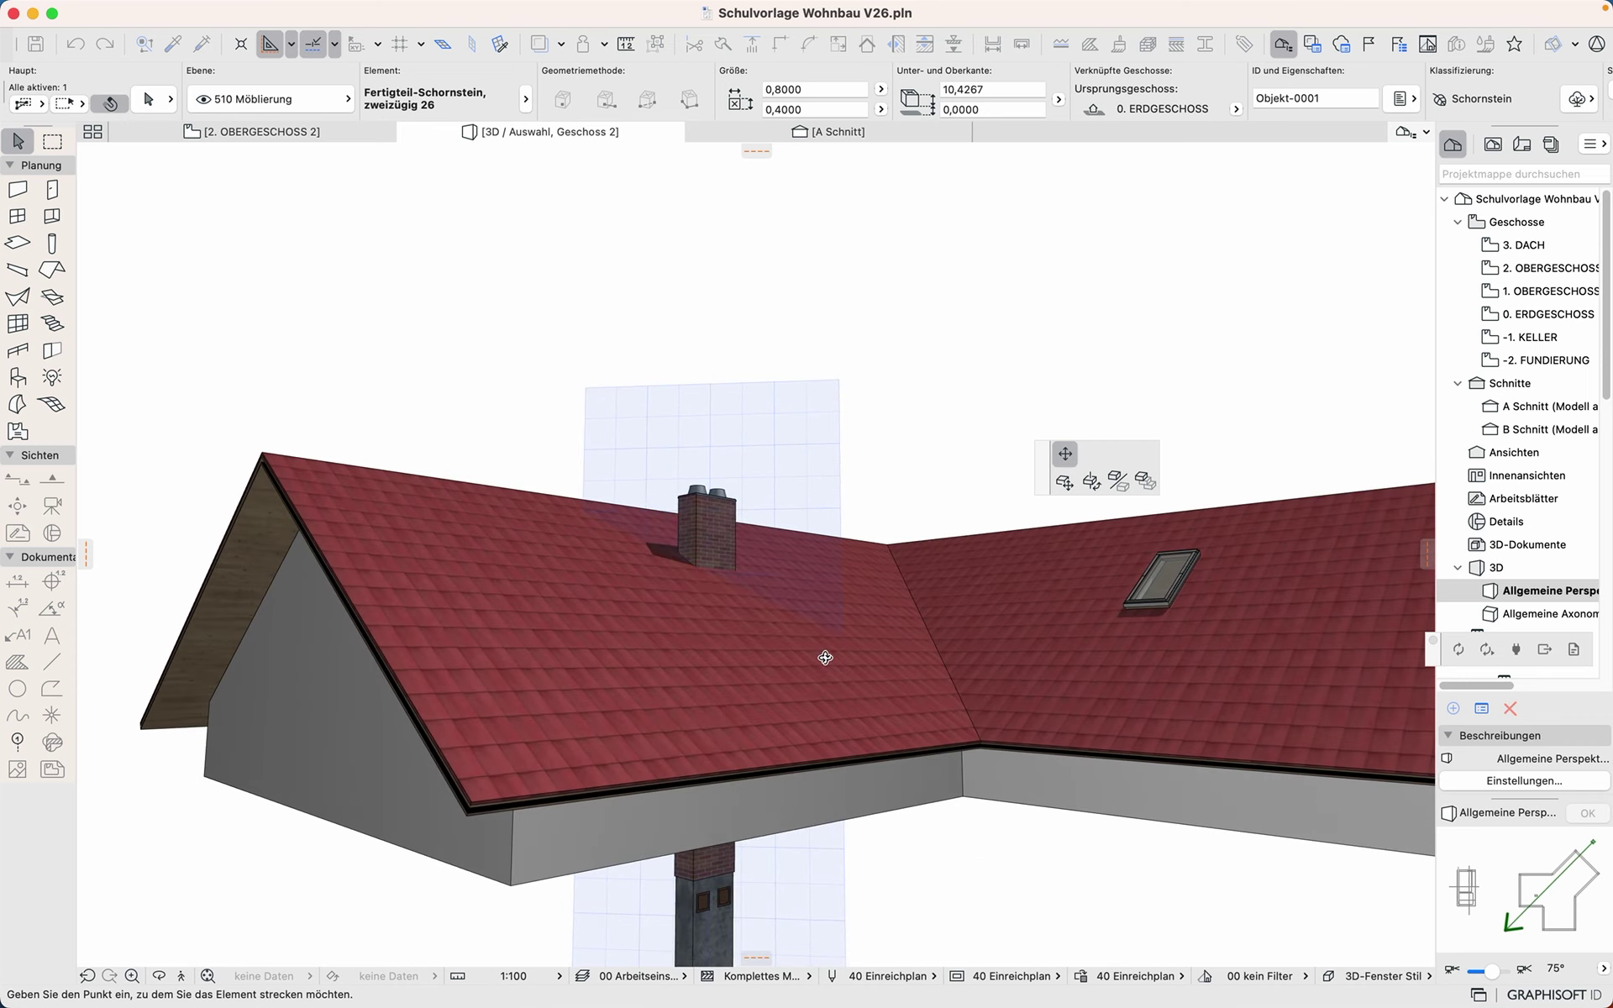
{"action": "left_click", "coordinate": [697, 568]}
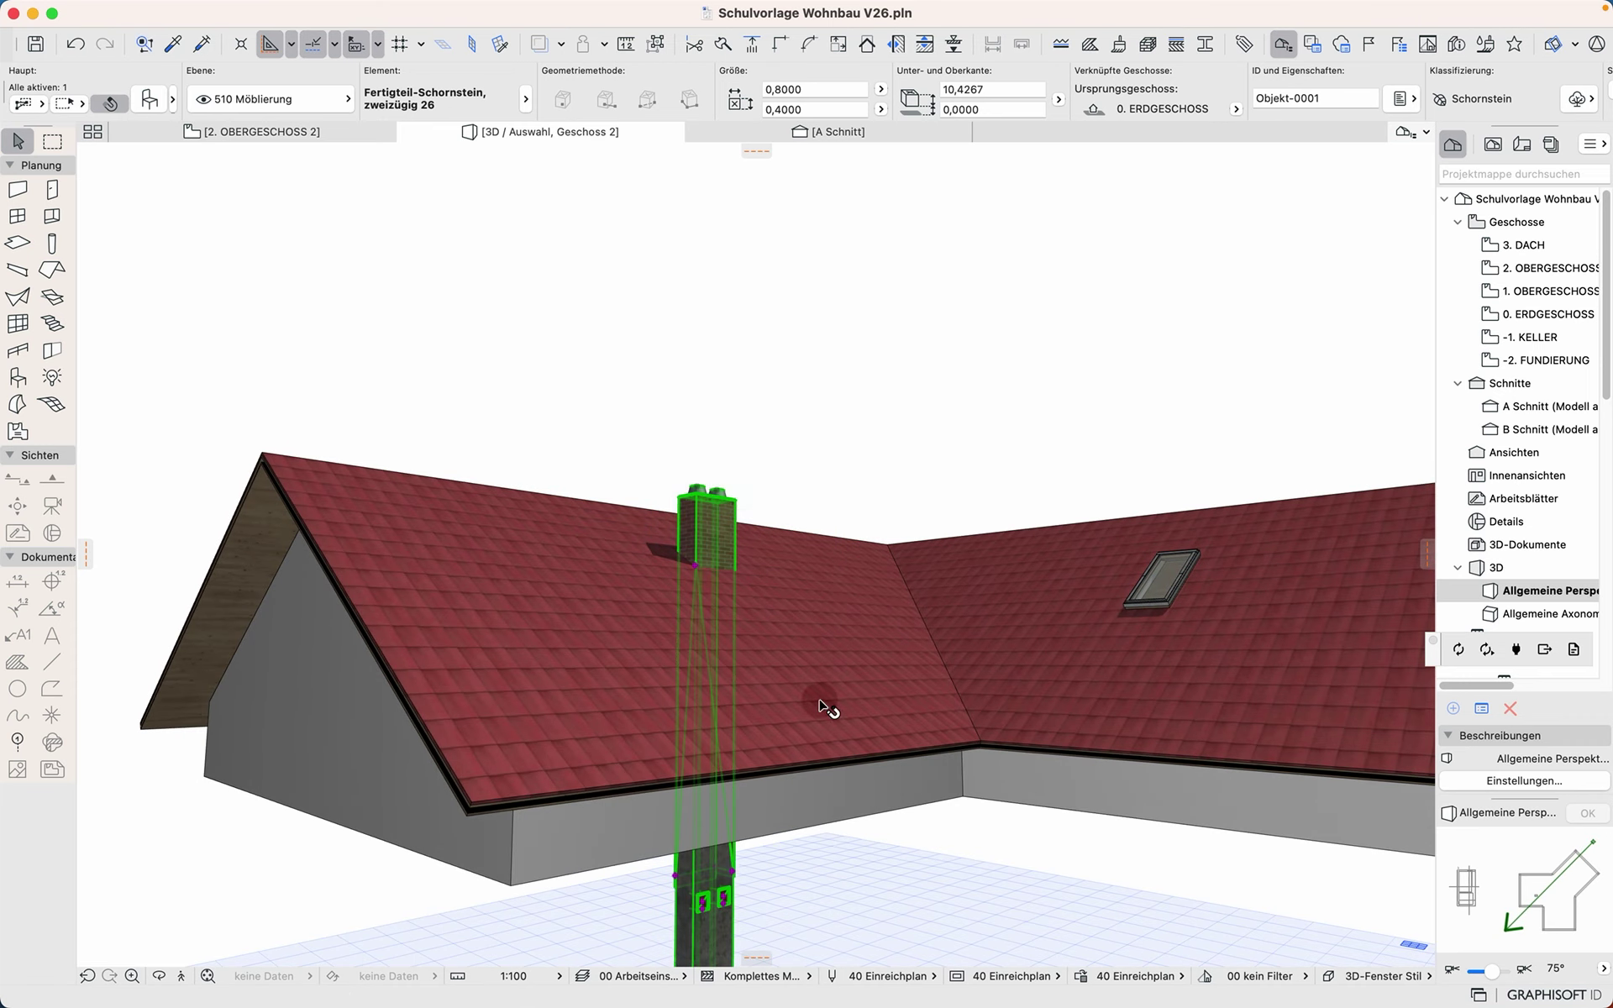
Step: Raise the remaining lower corners of the chimney's brick cladding to follow the roof slope
{"action": "left_click", "coordinate": [735, 874]}
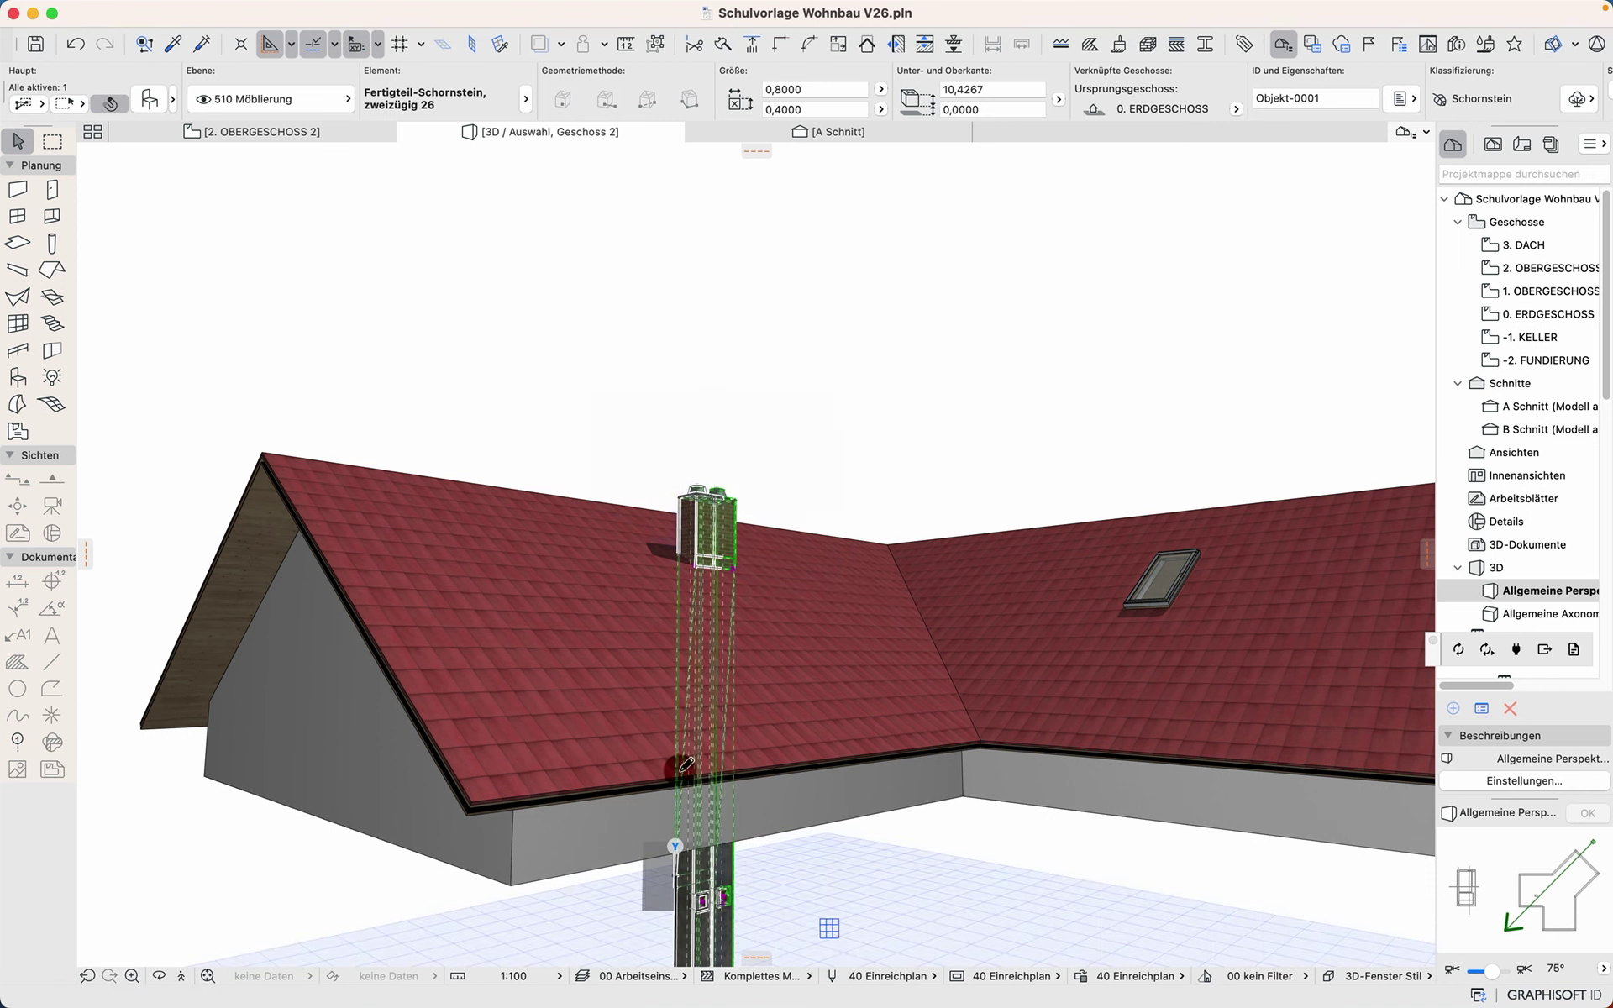
{"action": "left_click", "coordinate": [677, 555]}
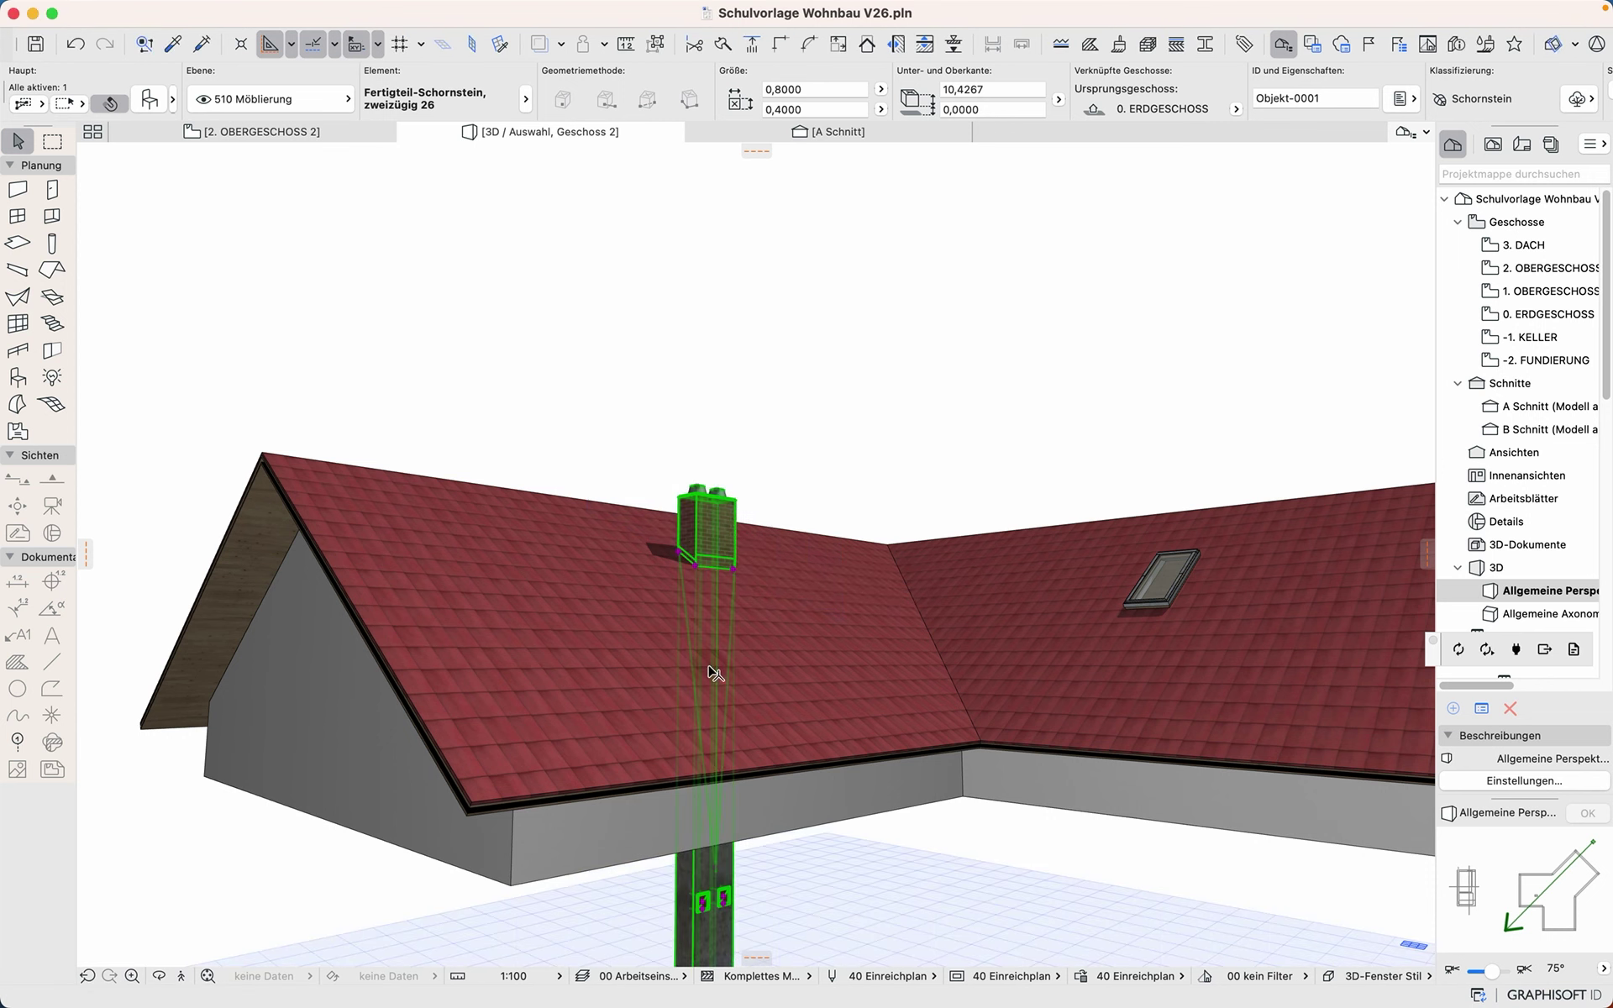
{"action": "middle_click_drag", "start_coordinate": [804, 917], "coordinate": [518, 884], "text": "shift"}
{"action": "left_click", "coordinate": [728, 879]}
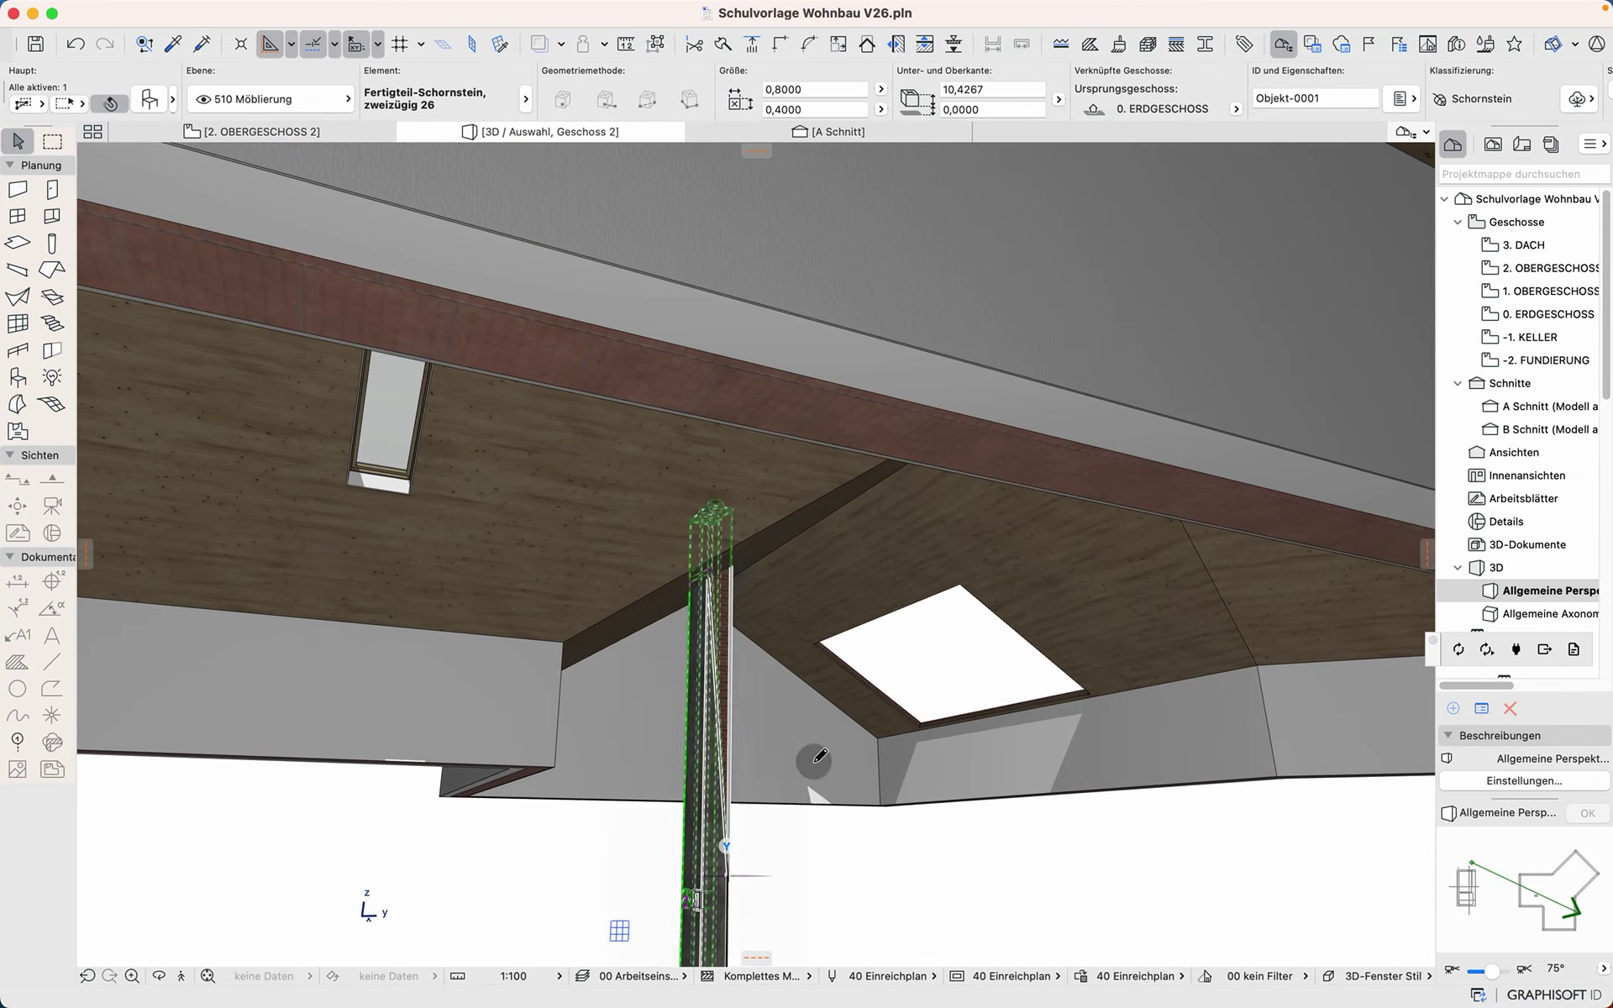
{"action": "left_click", "coordinate": [807, 775]}
{"action": "middle_click_drag", "start_coordinate": [803, 769], "coordinate": [767, 714], "text": "shift"}
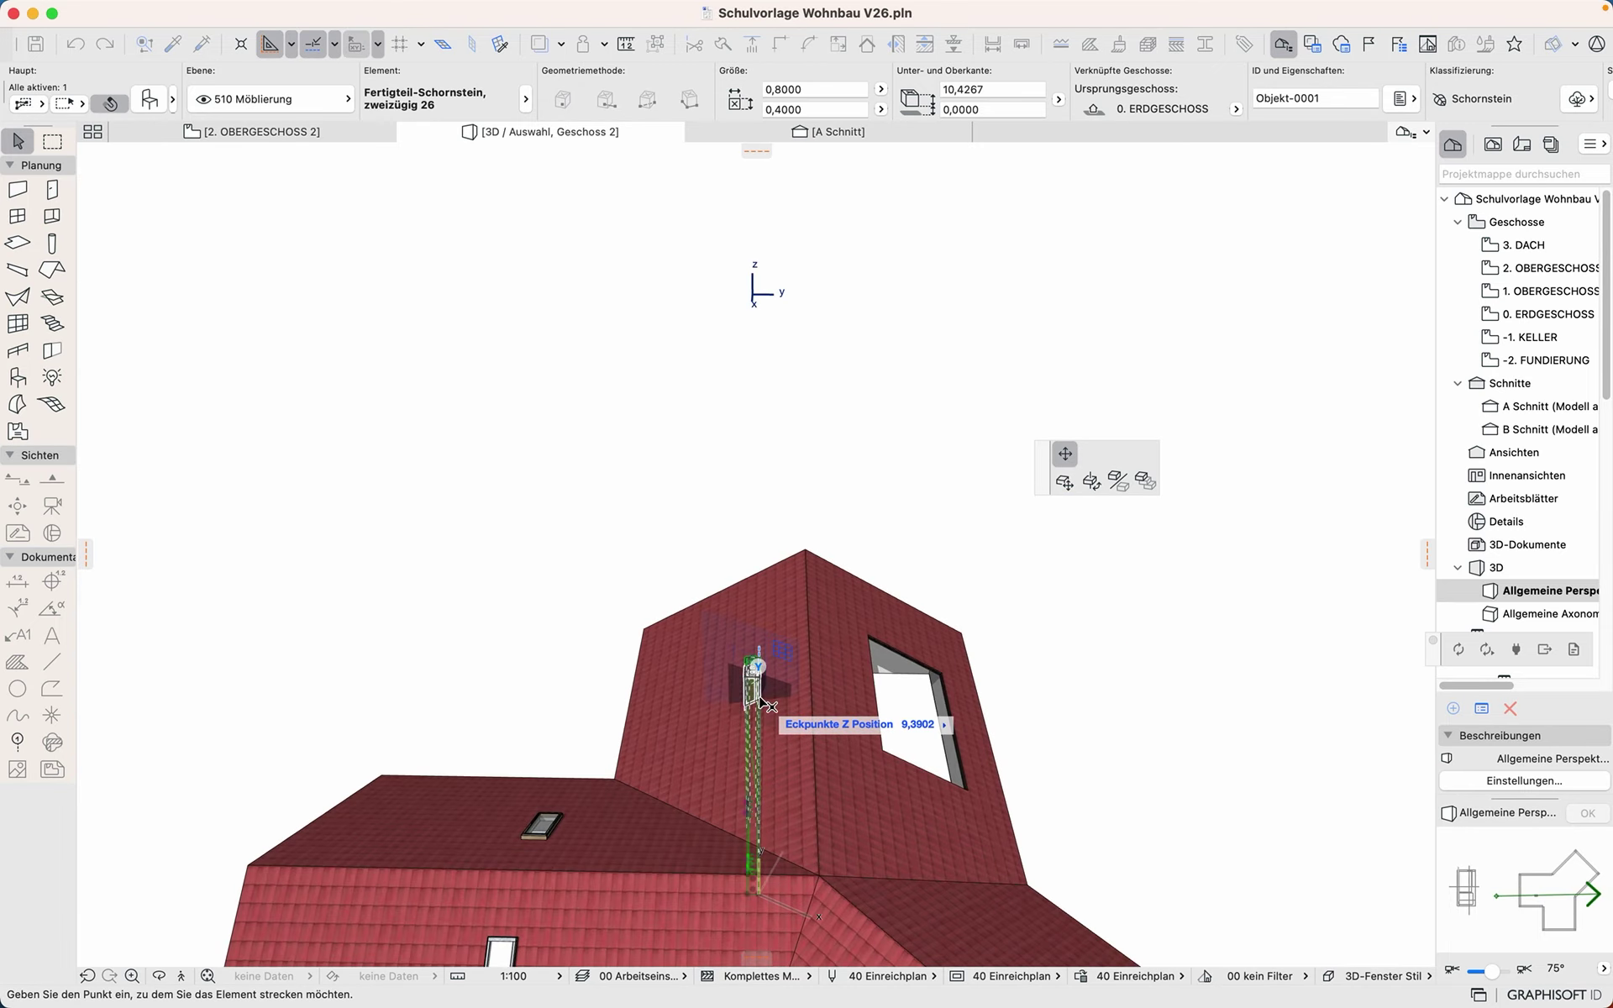
{"action": "left_click", "coordinate": [765, 706]}
{"action": "scroll", "coordinate": [759, 685], "scroll_direction": "up", "scroll_amount": 3}
{"action": "scroll", "coordinate": [759, 685], "scroll_direction": "up", "scroll_amount": 4}
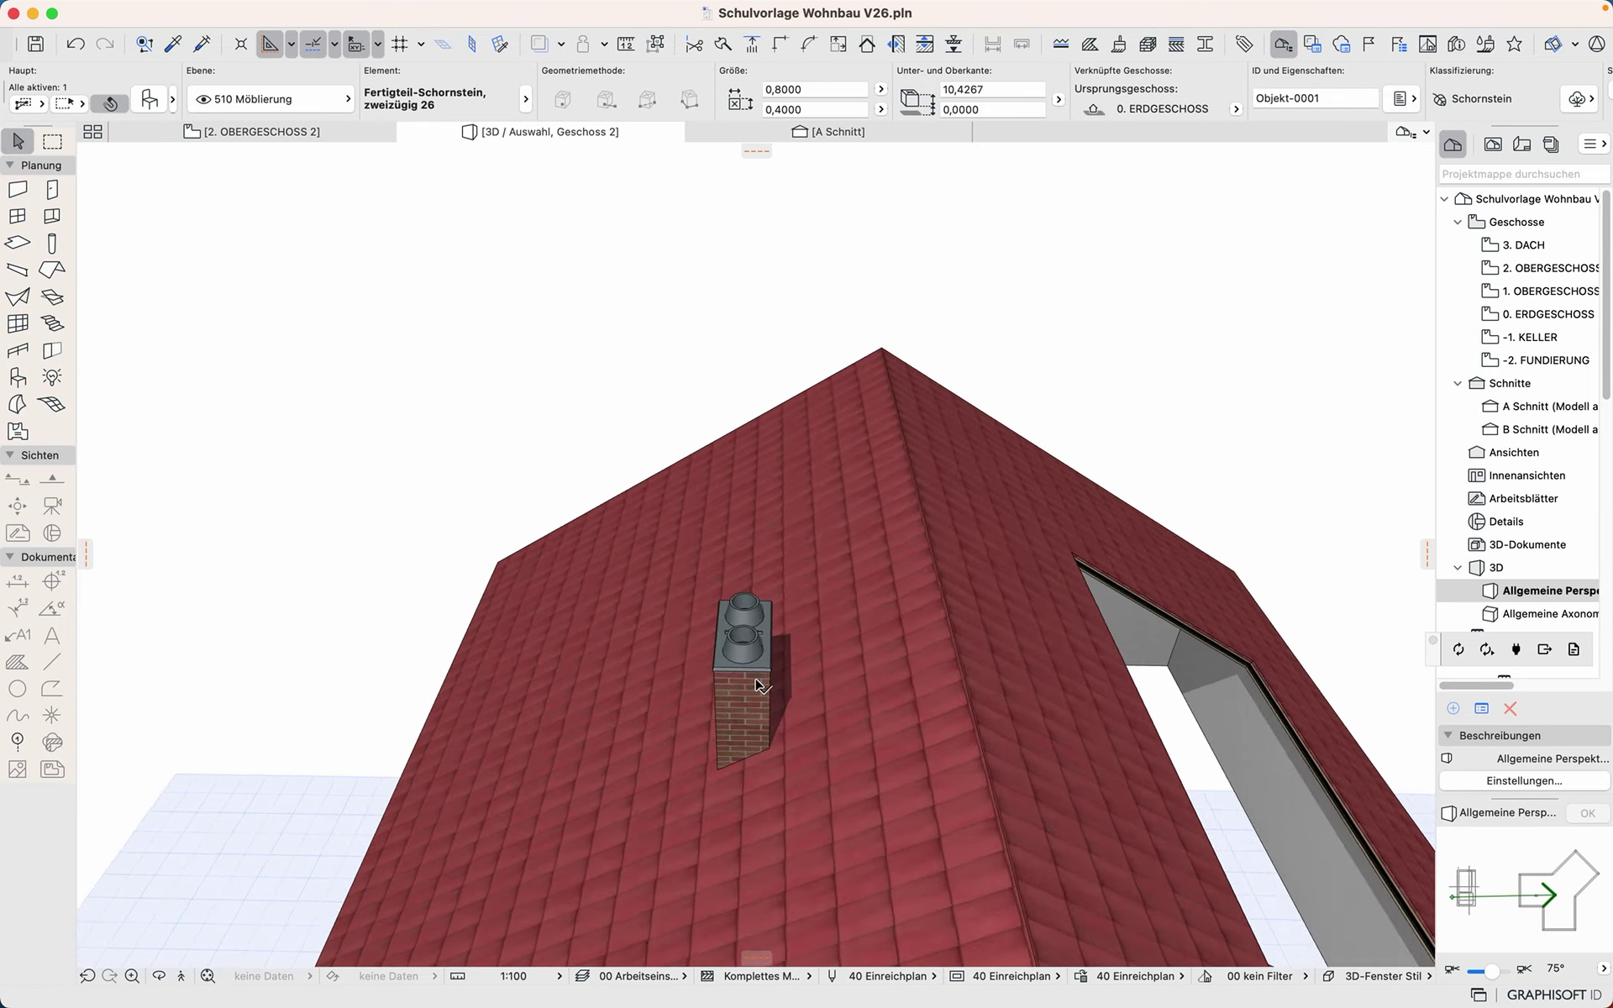
{"action": "middle_click_drag", "start_coordinate": [759, 685], "coordinate": [857, 666], "text": "shift"}
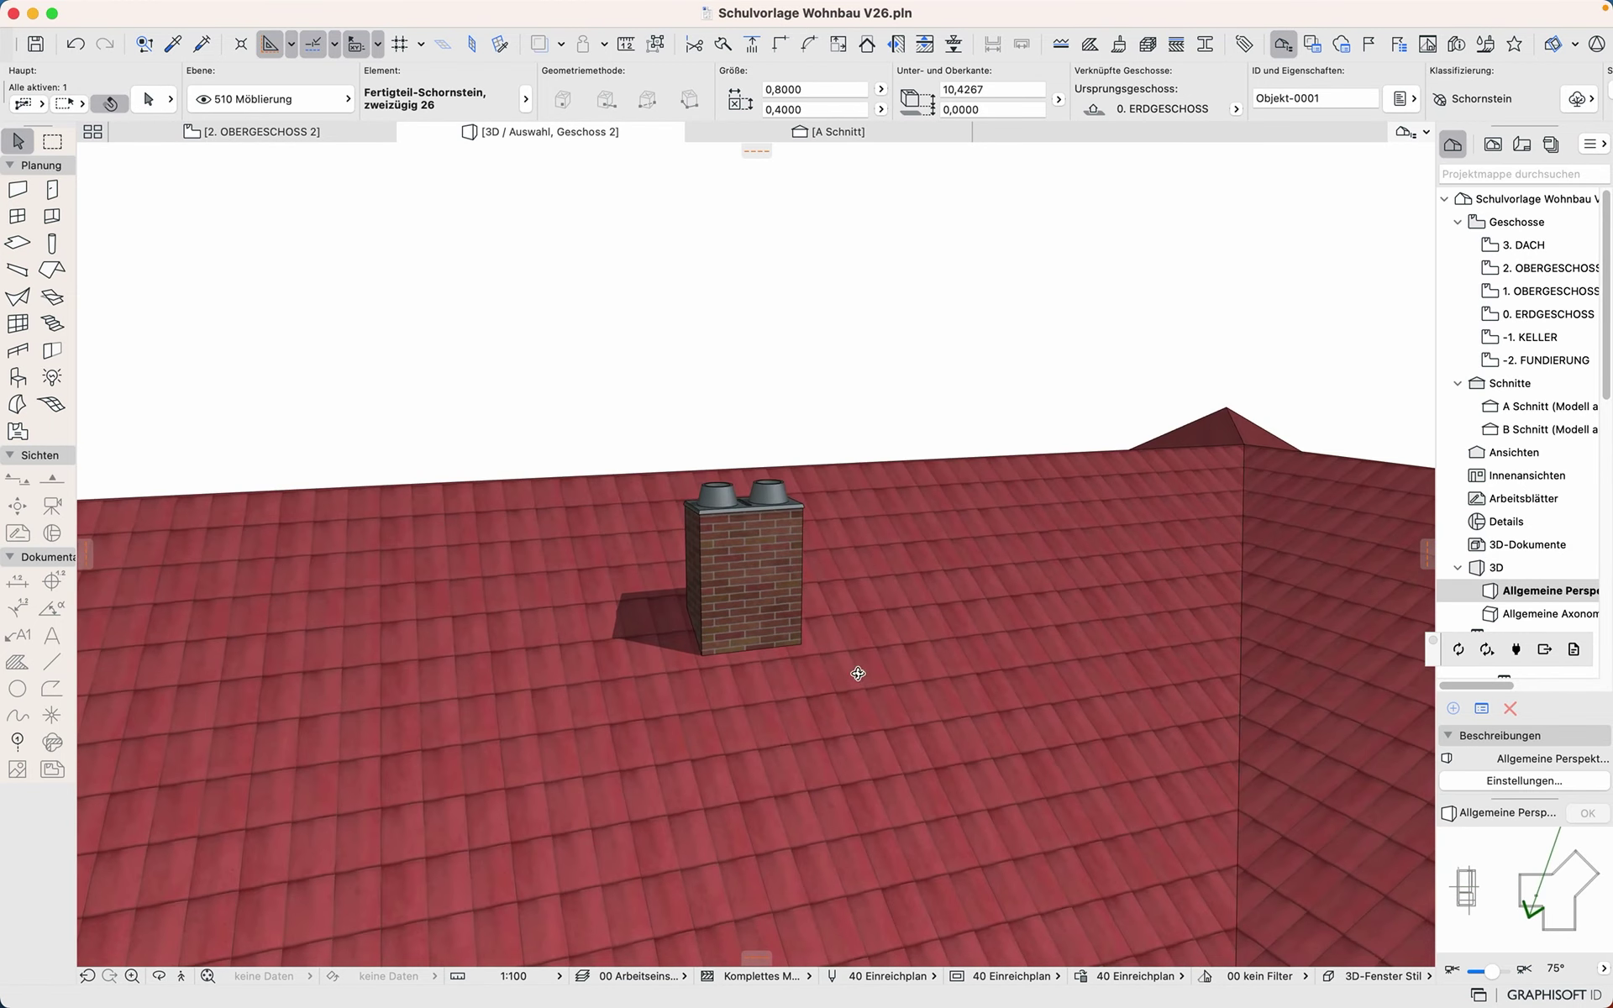
{"action": "left_click", "coordinate": [704, 655]}
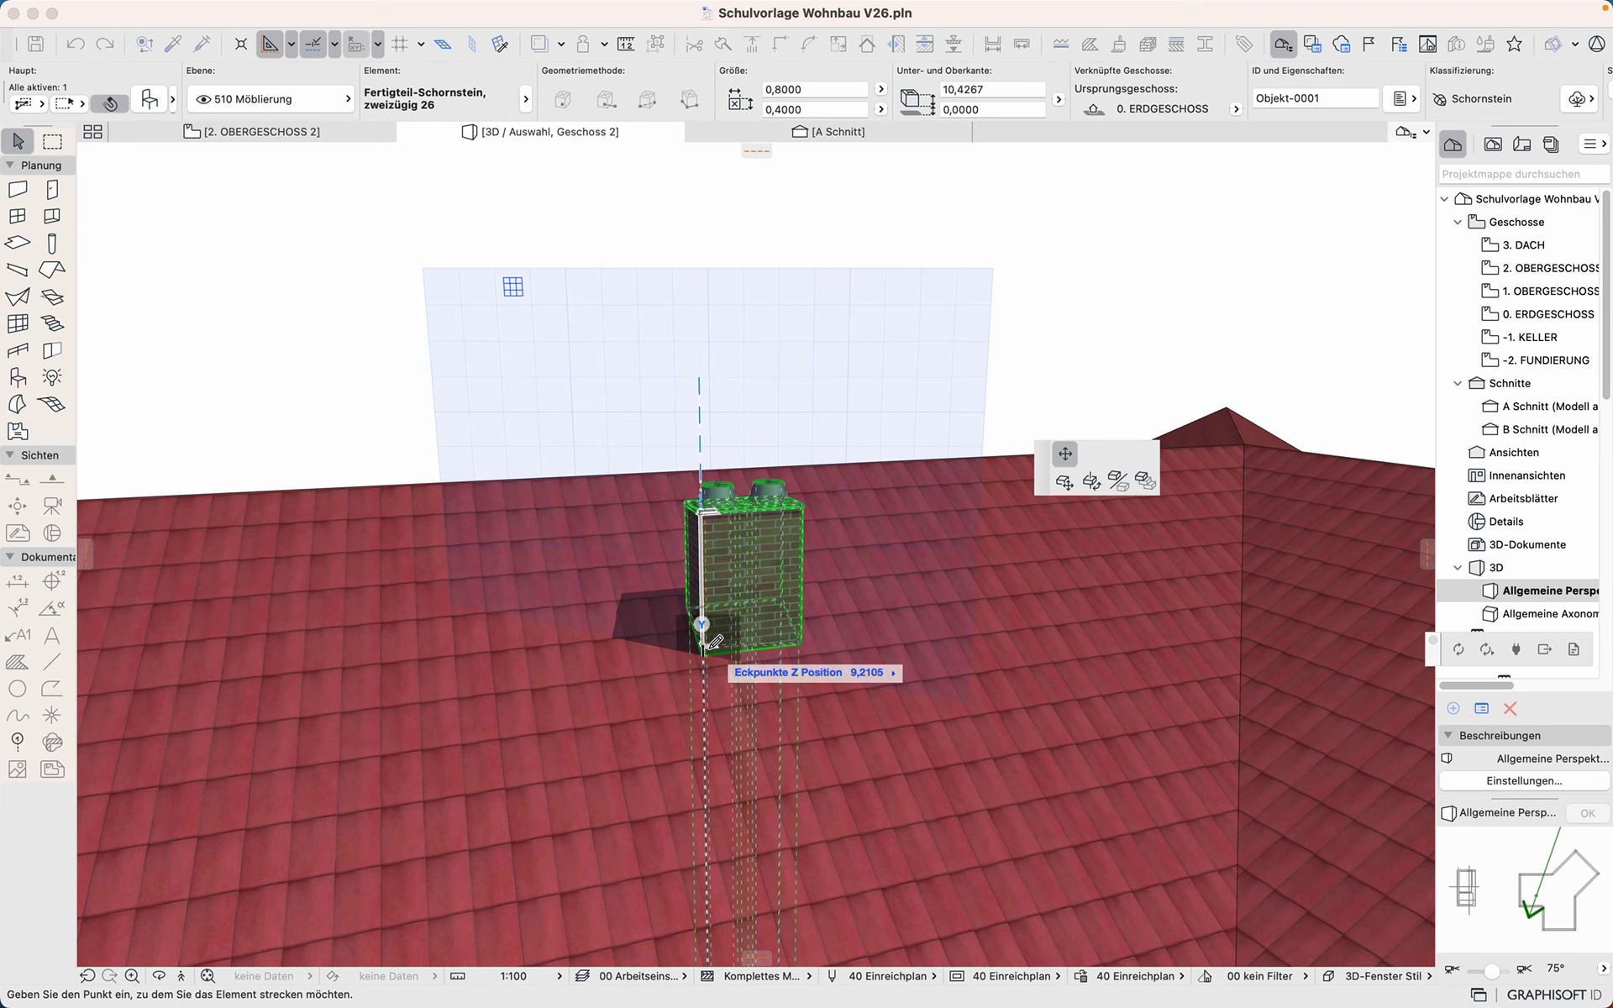
{"action": "key", "text": "Escape"}
{"action": "key", "text": "Escape"}
{"action": "scroll", "coordinate": [512, 739], "scroll_direction": "down", "scroll_amount": 2}
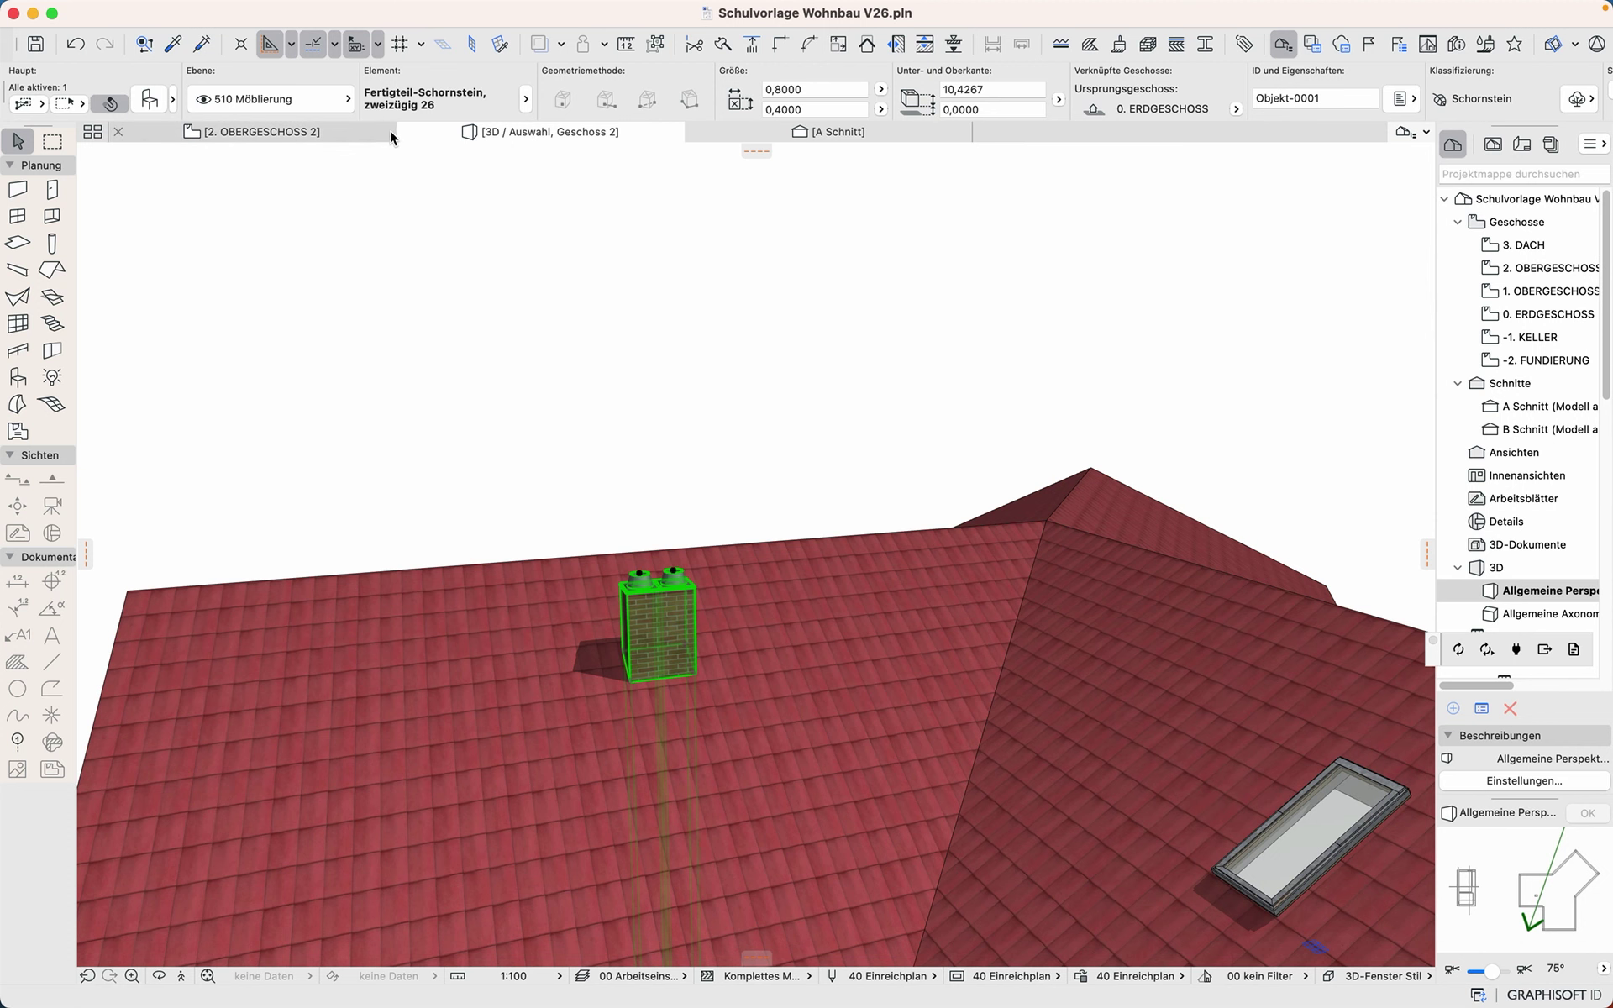
Step: Try moving the chimney onto the roof valley line in the 2. OBERGESCHOSS plan, and undo the move
{"action": "left_click", "coordinate": [343, 133]}
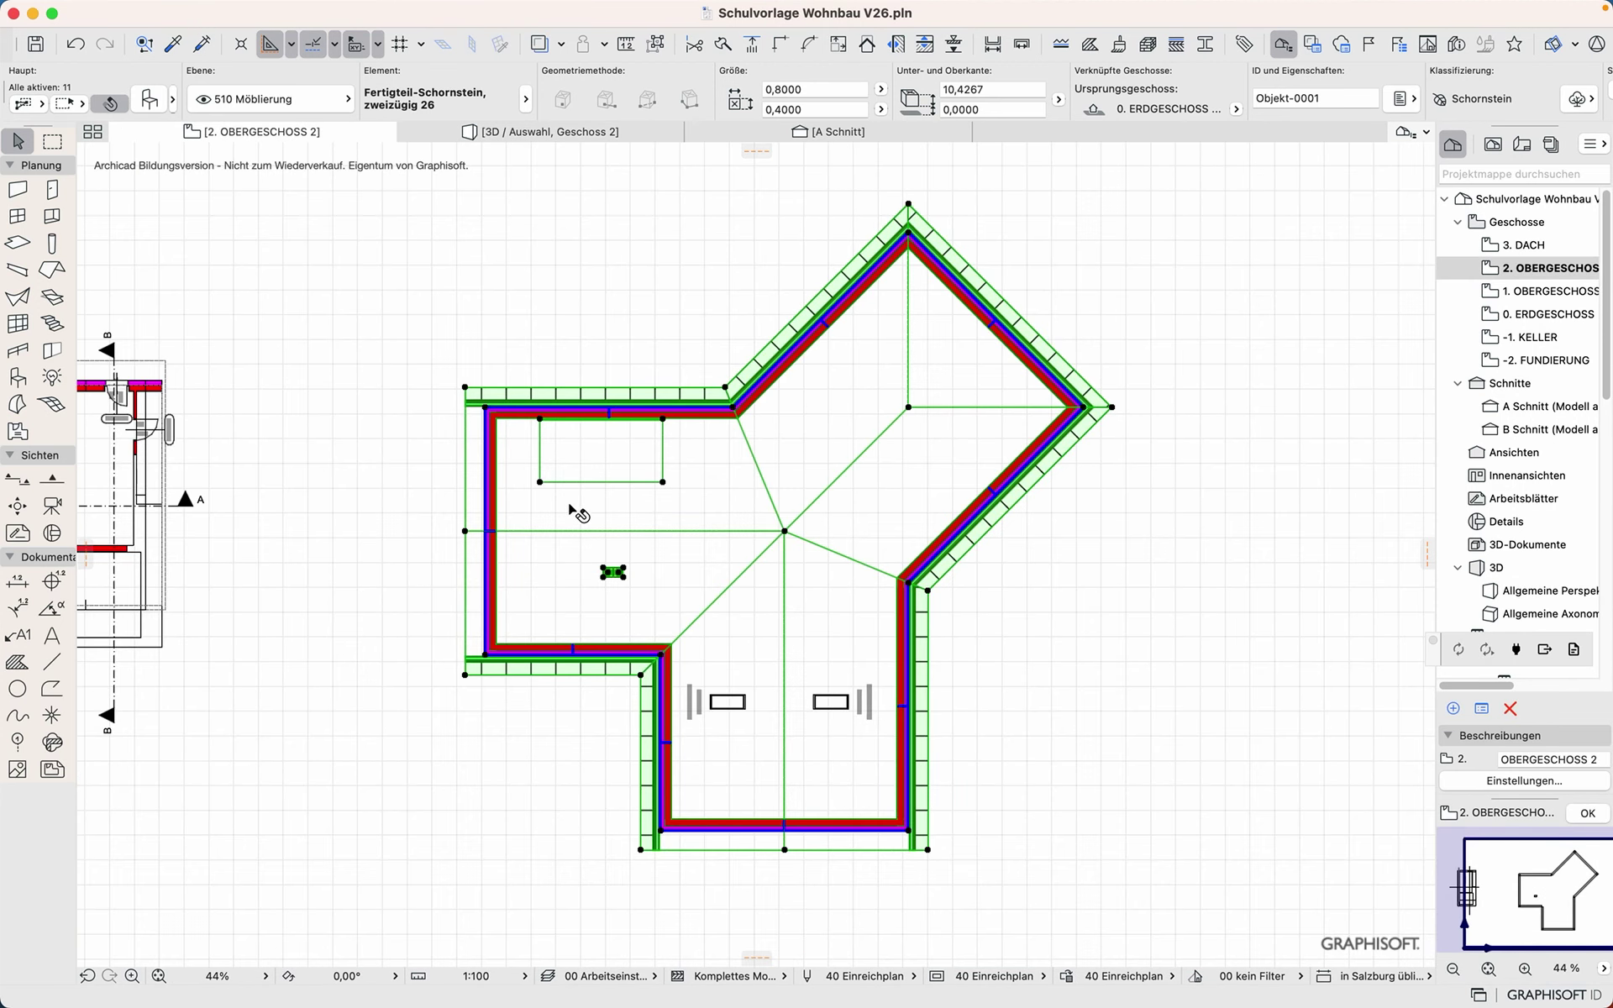
{"action": "key", "text": "Escape"}
{"action": "left_click", "coordinate": [616, 573]}
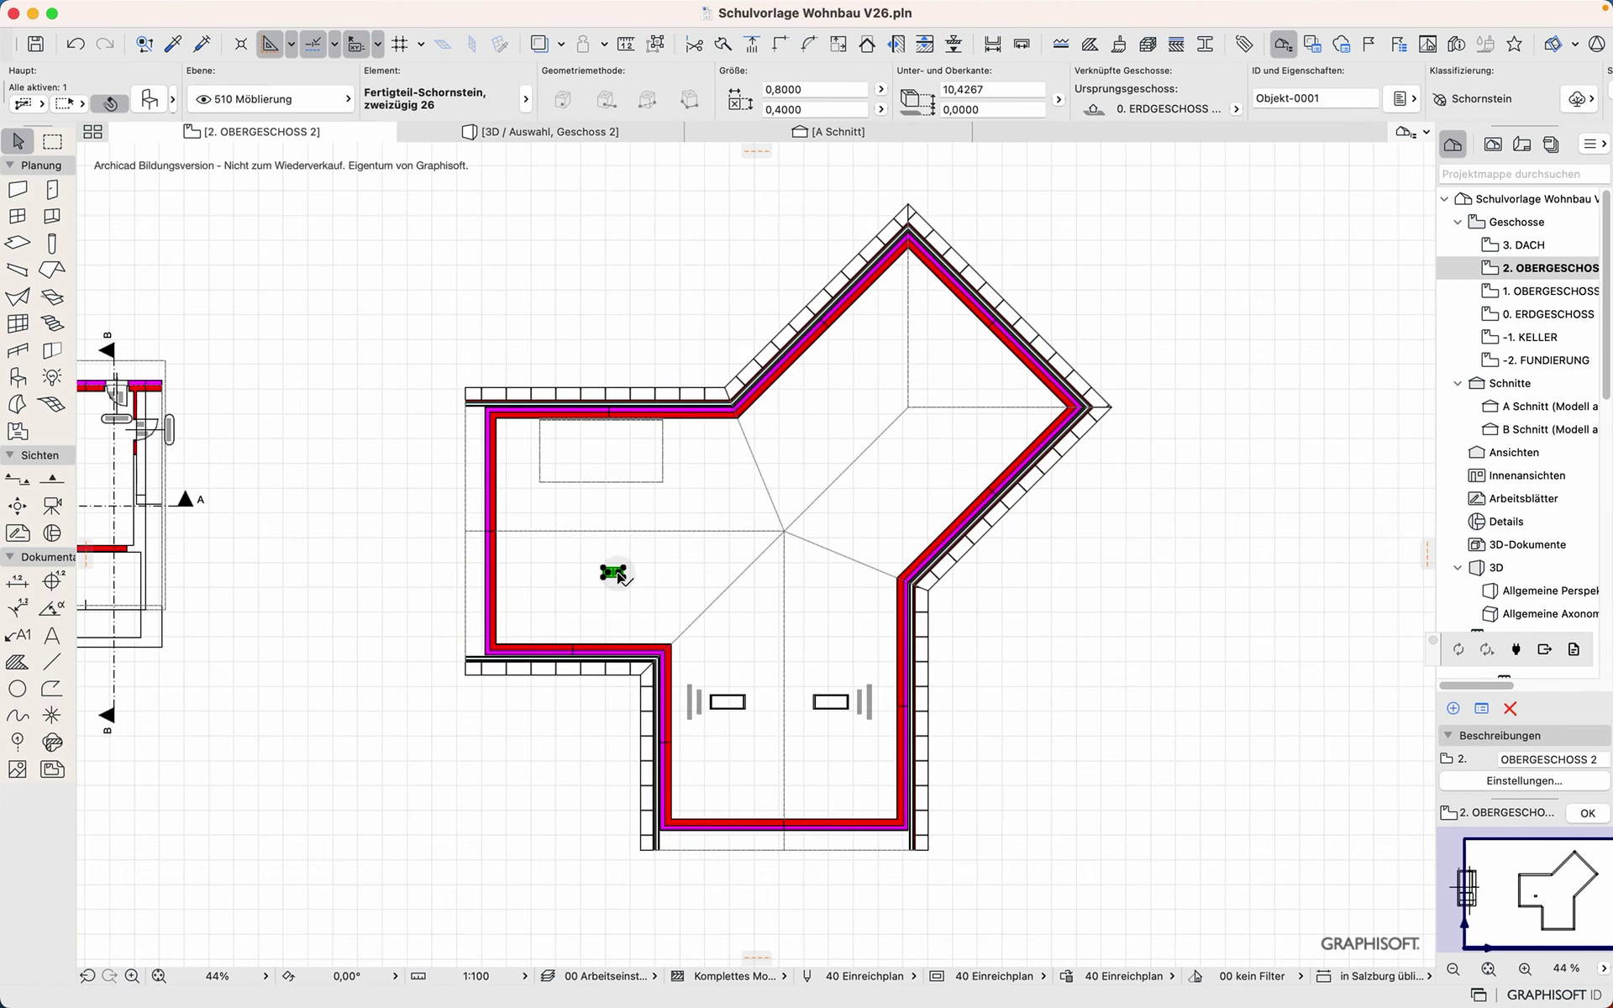
{"action": "left_click", "coordinate": [616, 573]}
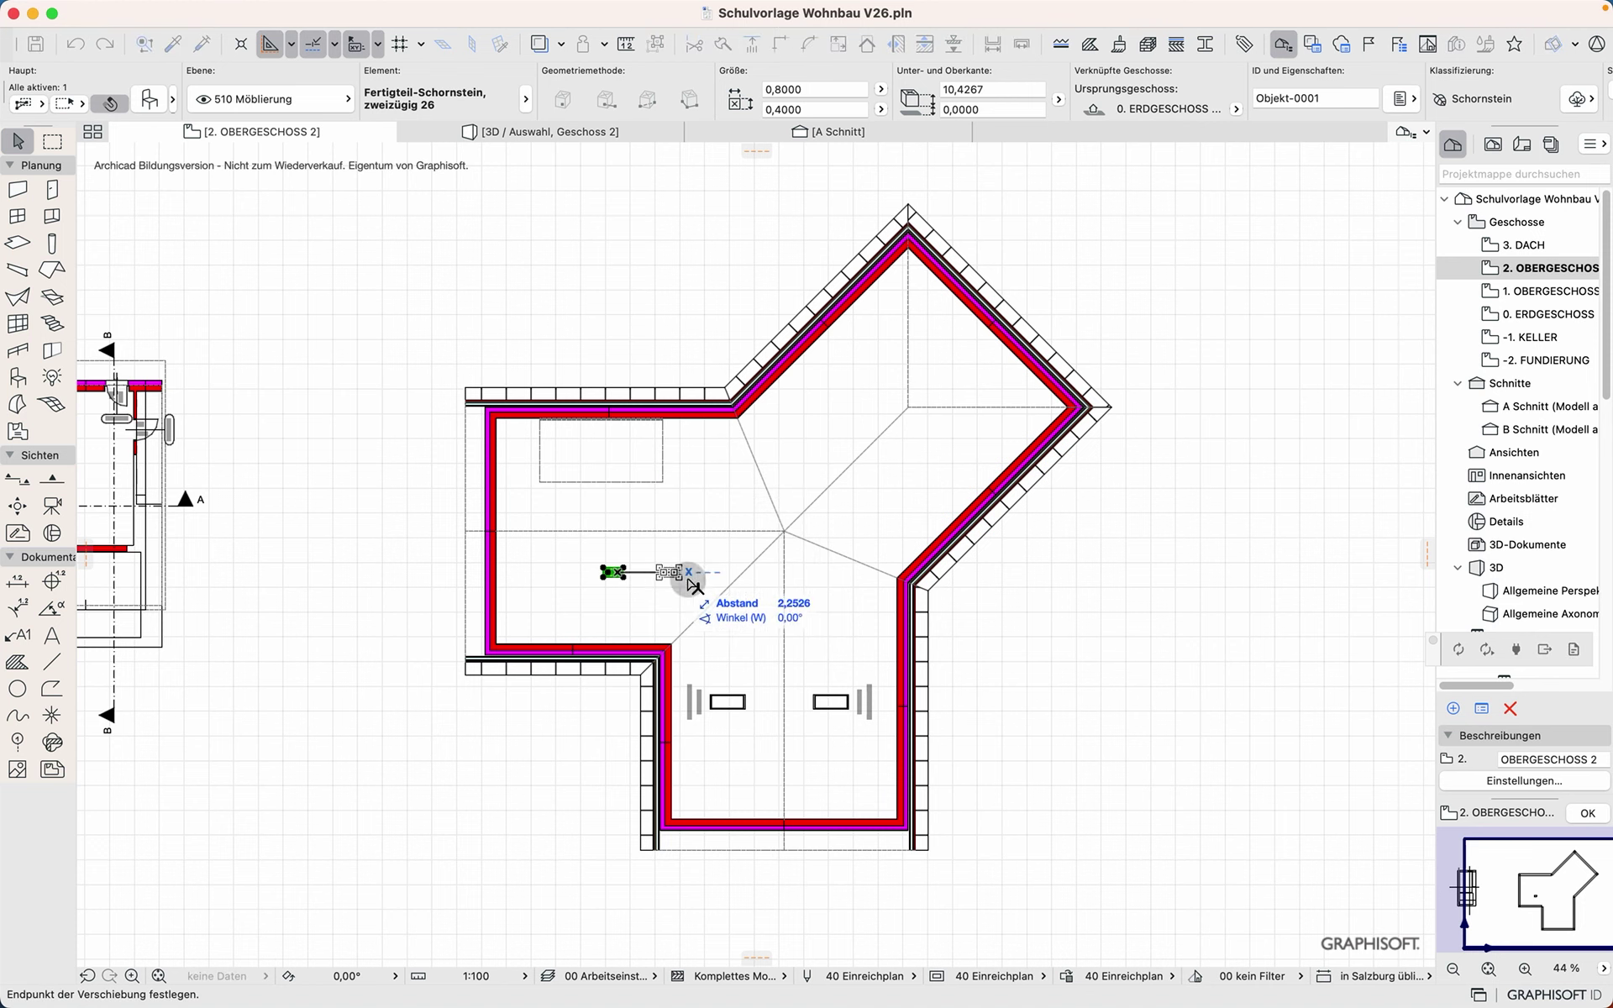
{"action": "left_click", "coordinate": [737, 587]}
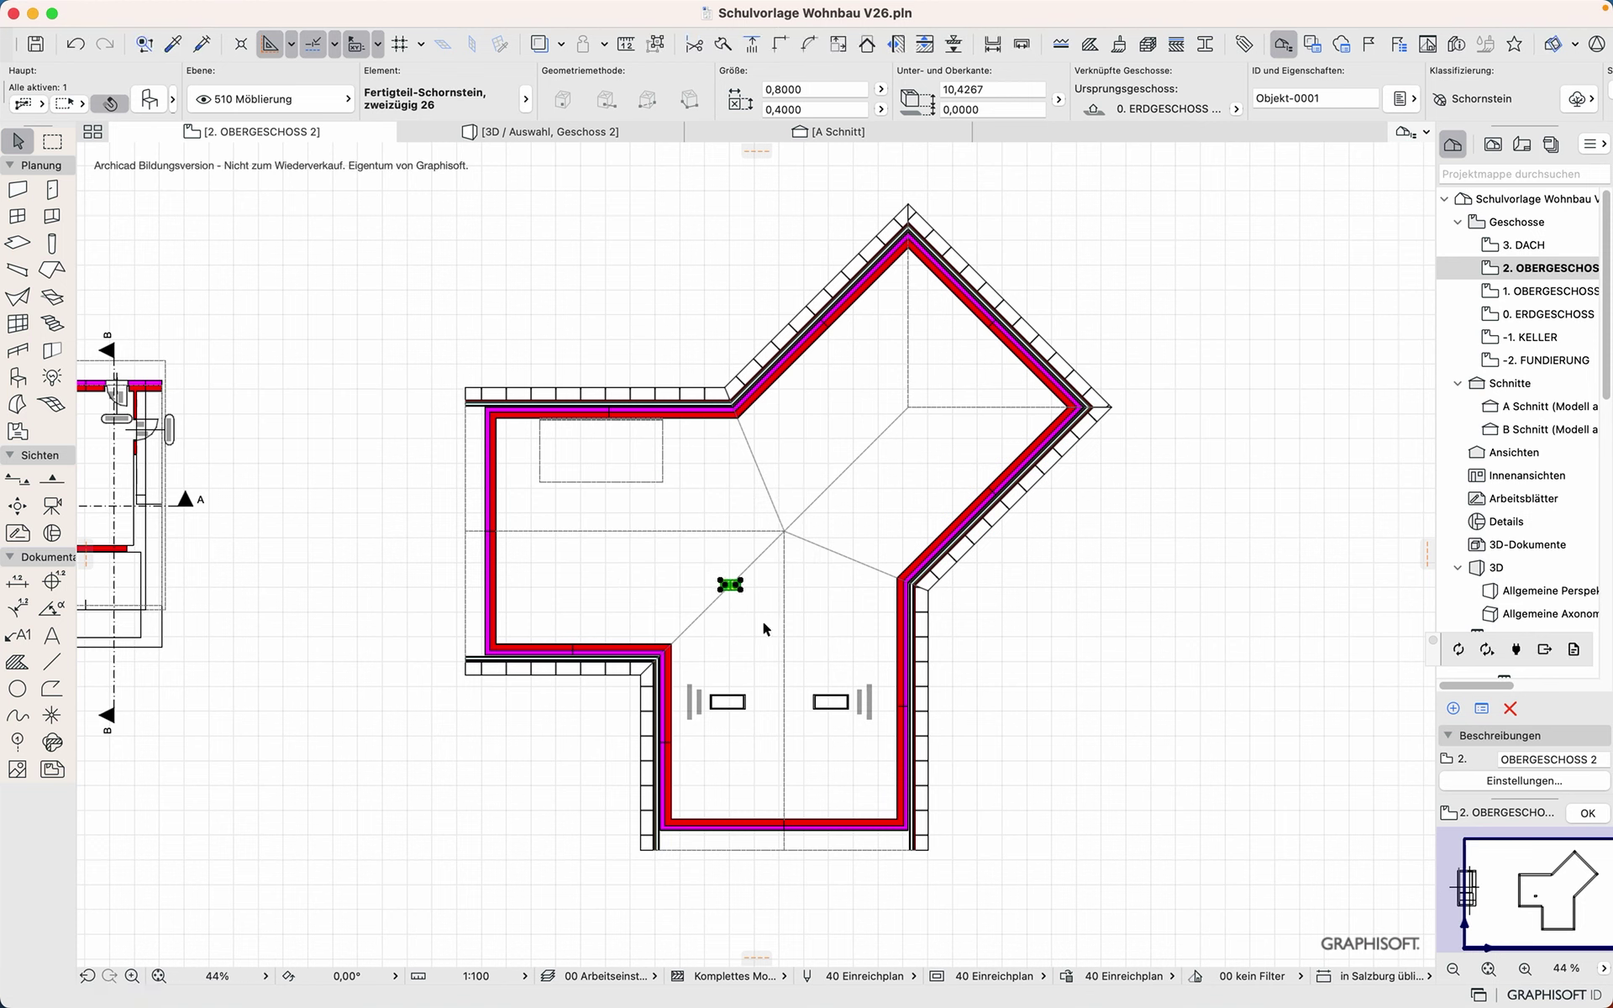
{"action": "key", "text": "super+z"}
Step: Check how the chimney displays in the 1. OBERGESCHOSS and 0. ERDGESCHOSS plans, and return to 2. OBERGESCHOSS
{"action": "double_click", "coordinate": [1513, 291]}
{"action": "double_click", "coordinate": [1527, 322]}
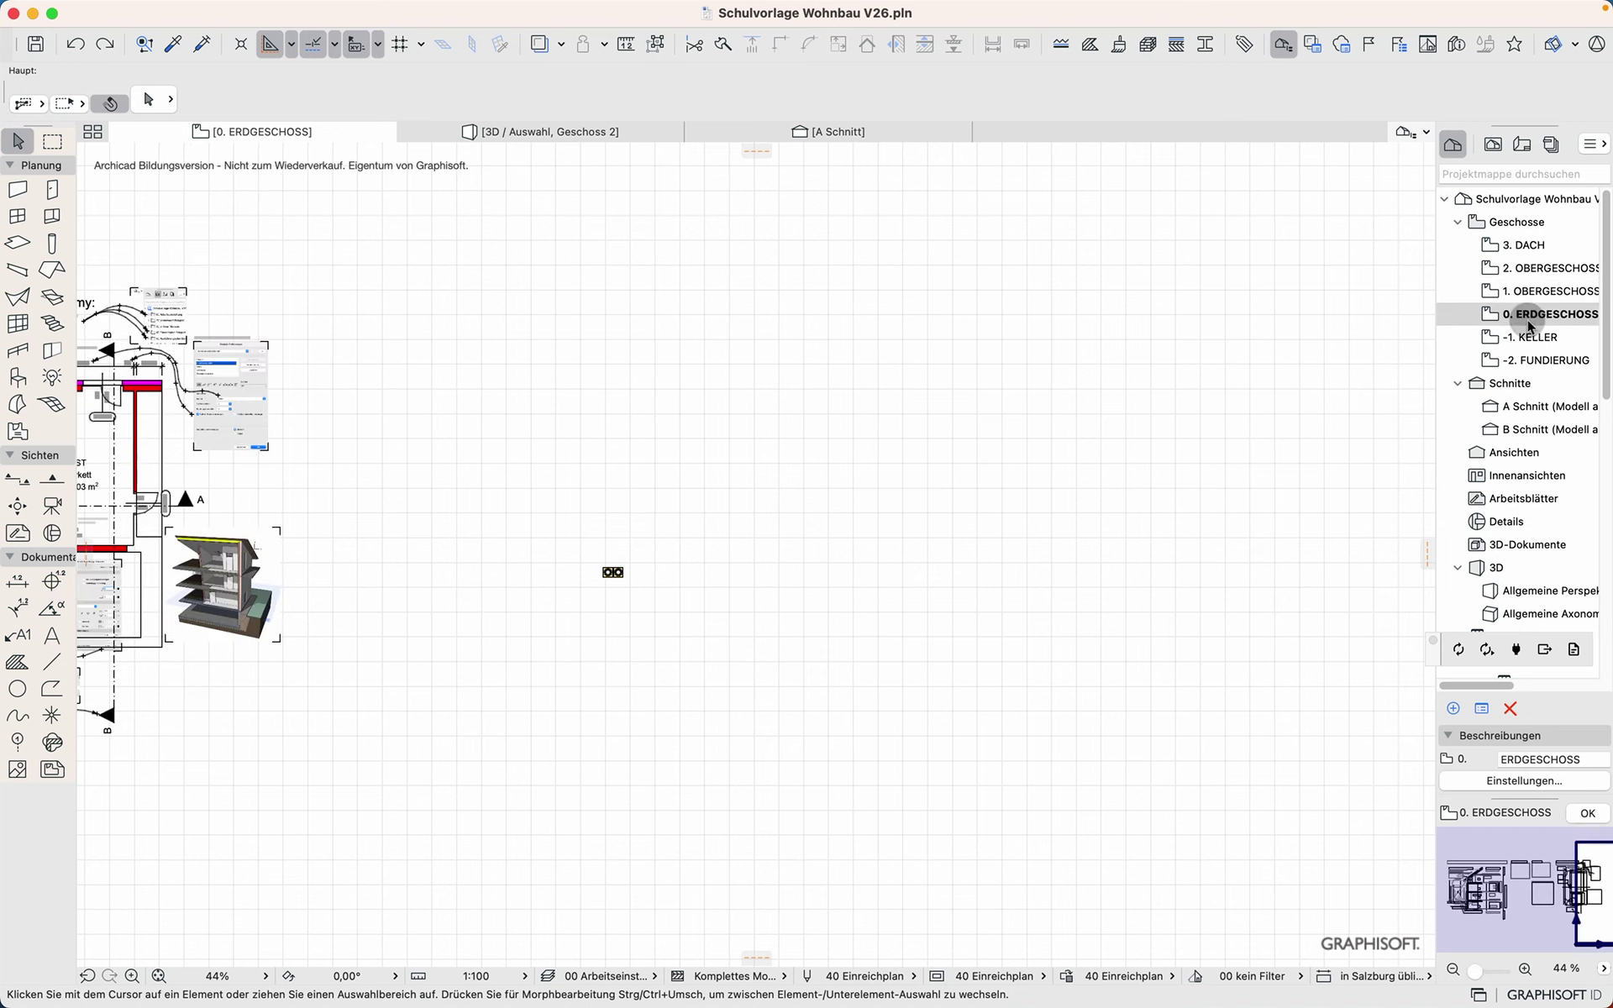
{"action": "double_click", "coordinate": [1522, 271]}
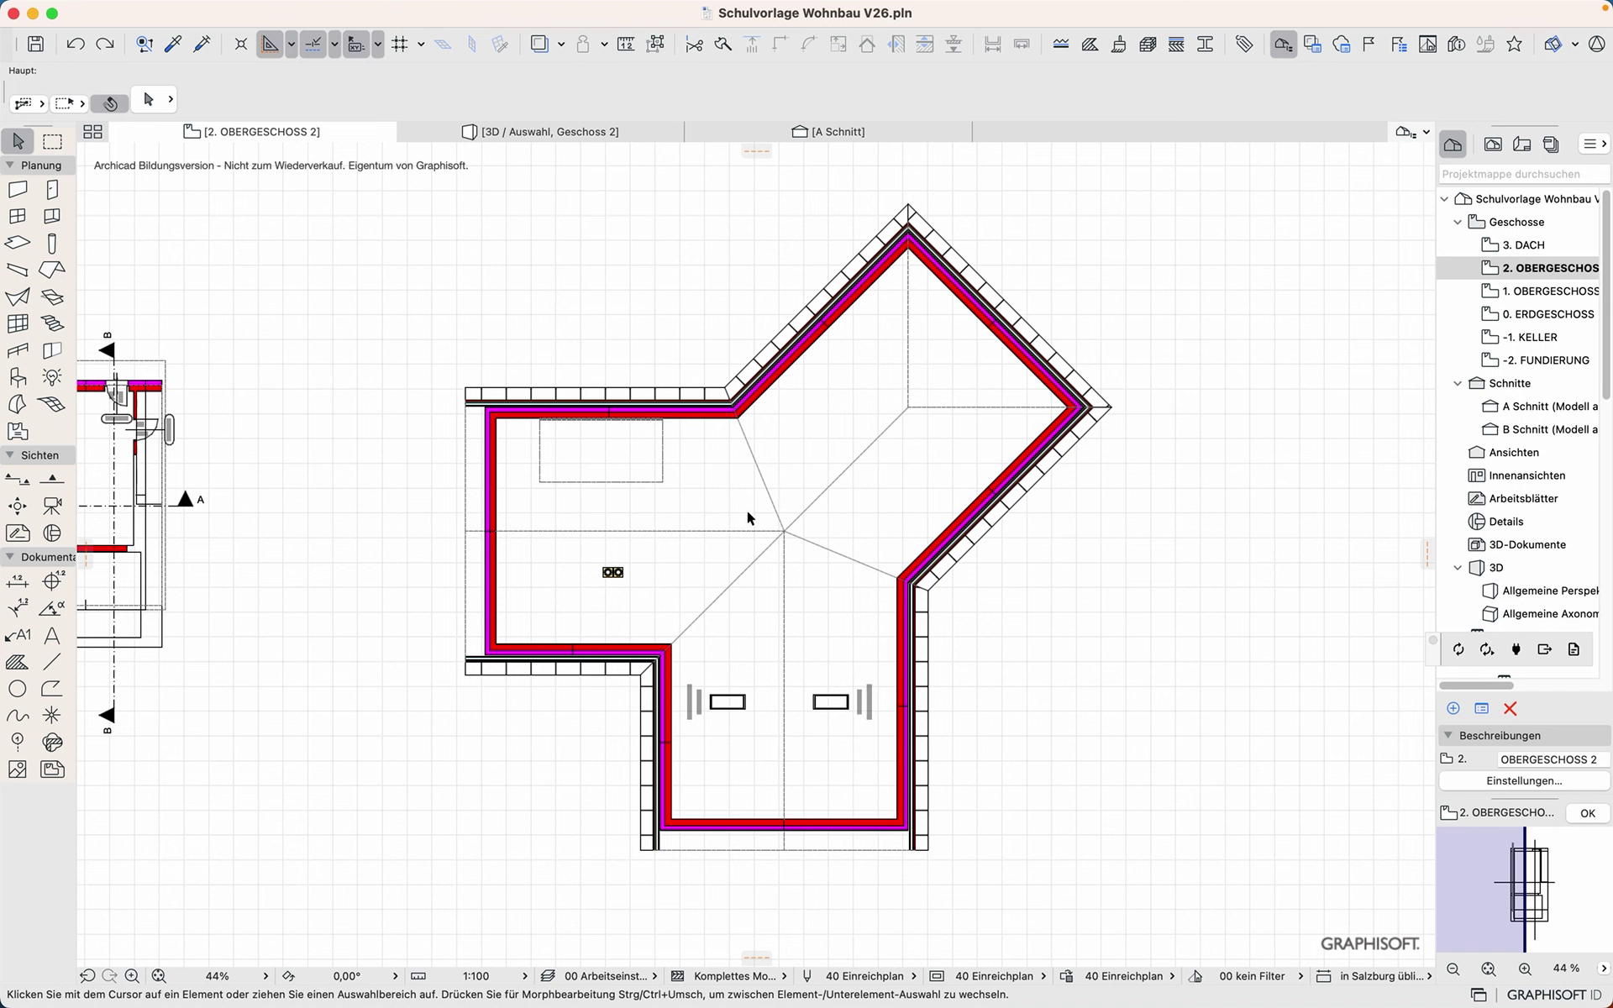
Step: Cut a rectangular opening into the multi-plane roof along the chimney's outline in plan
{"action": "left_click", "coordinate": [468, 505]}
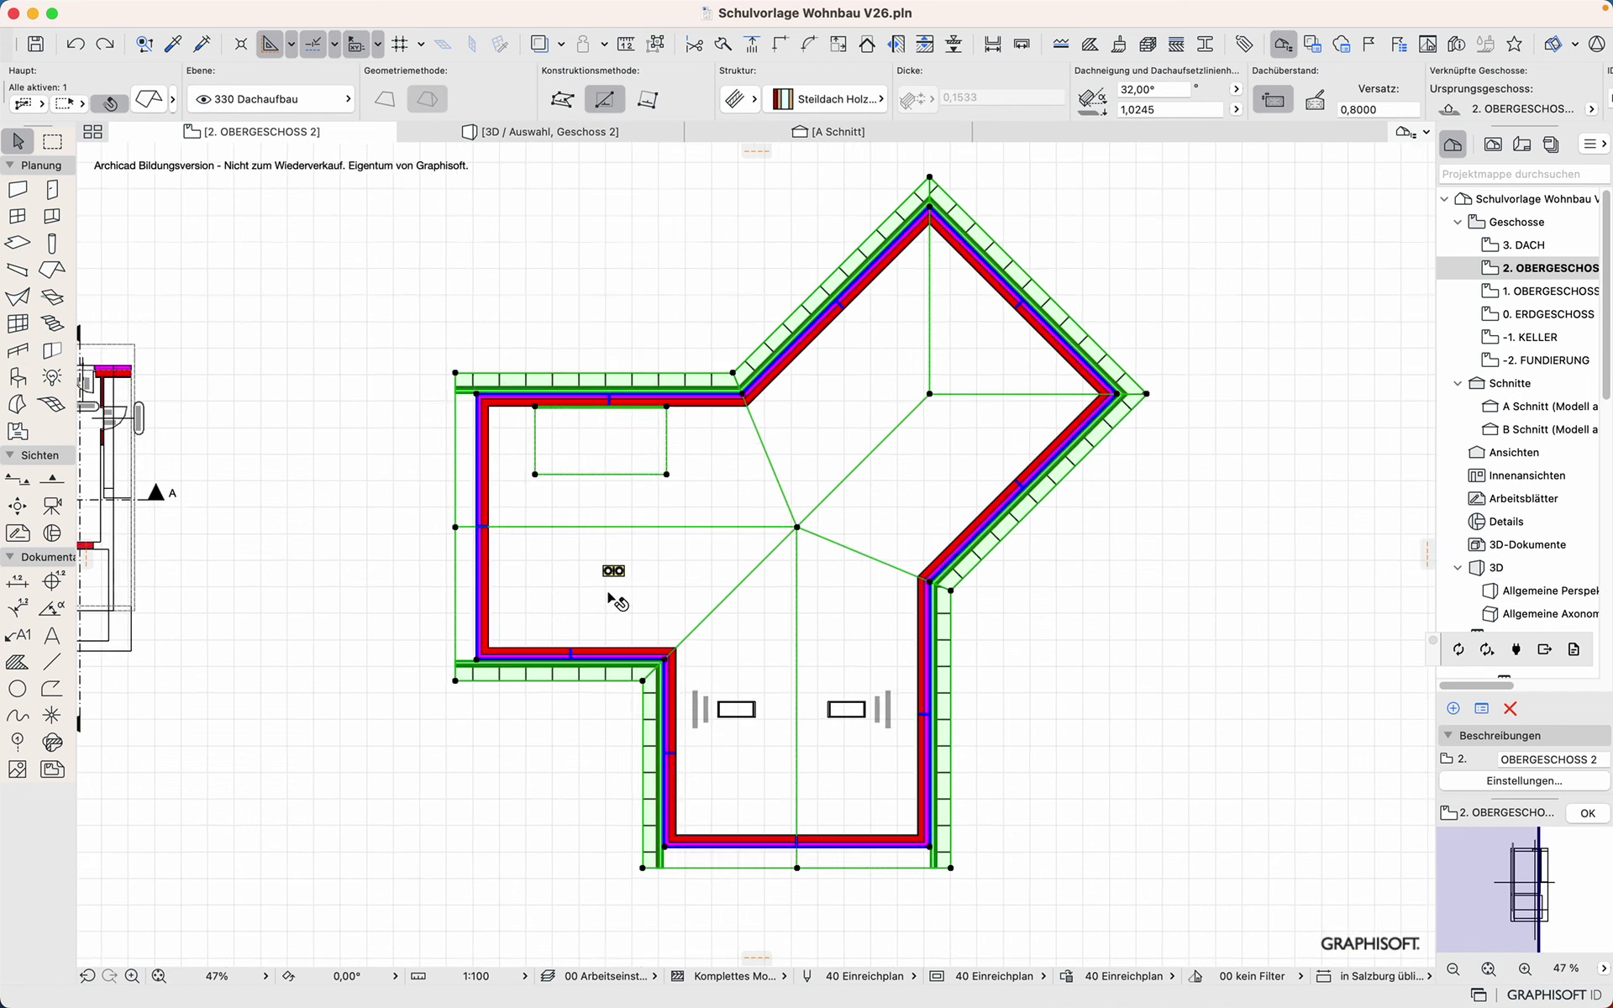
{"action": "scroll", "coordinate": [607, 593], "scroll_direction": "up", "scroll_amount": 5}
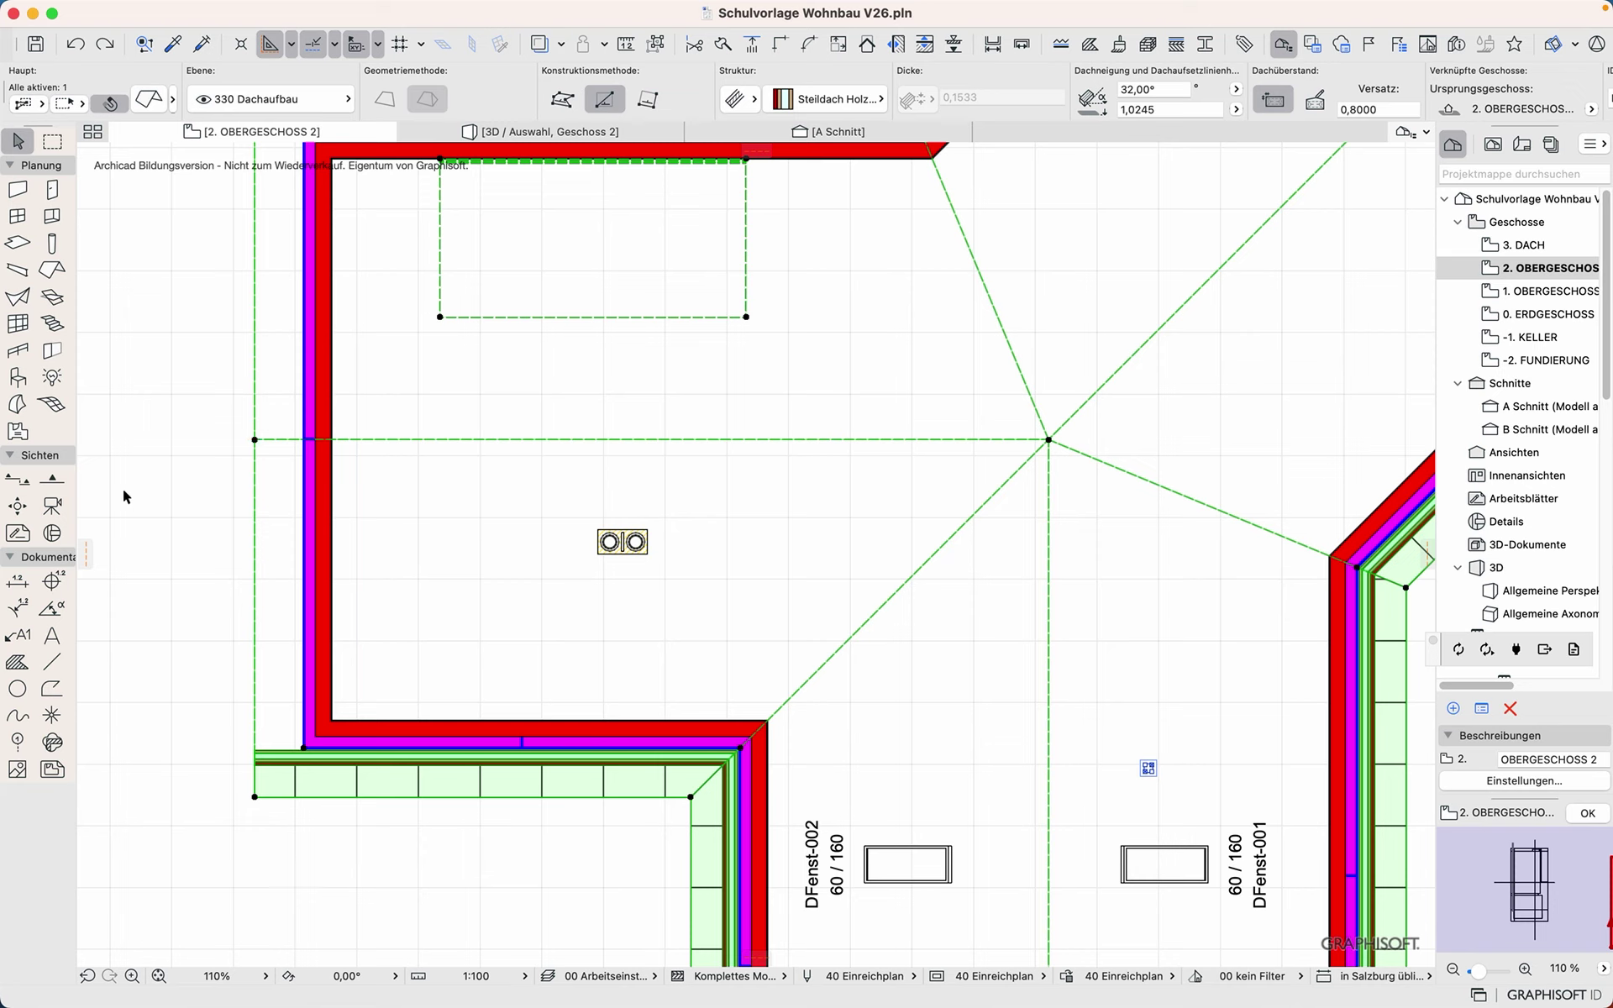
{"action": "left_click", "coordinate": [53, 270]}
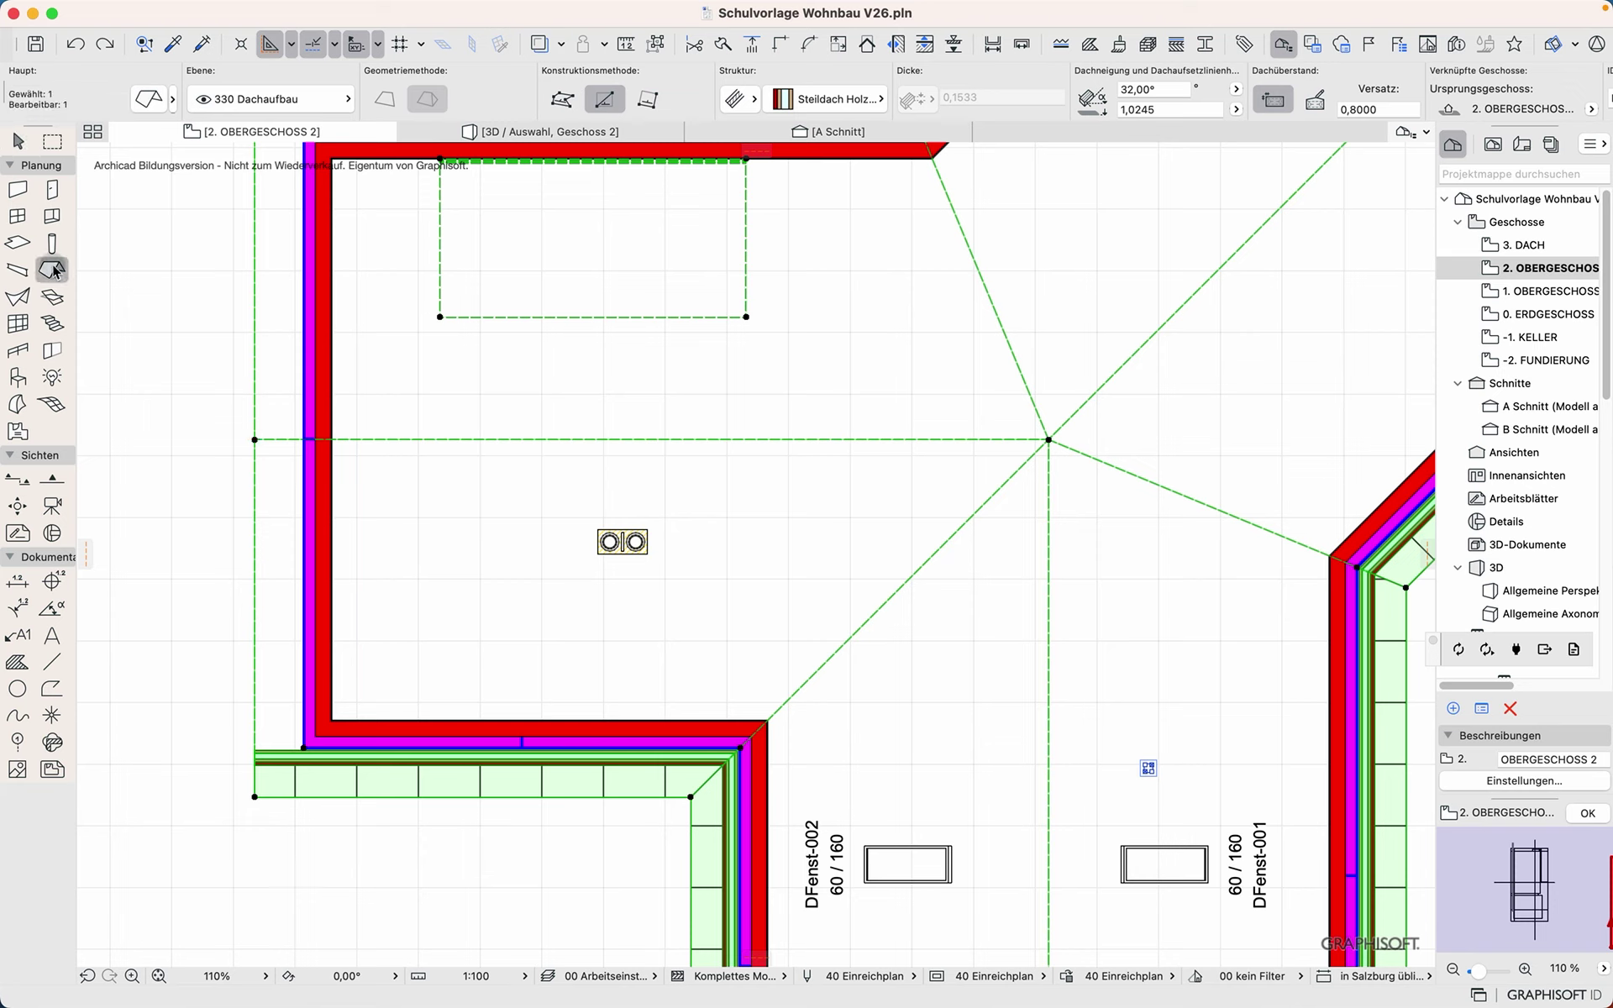
{"action": "left_click", "coordinate": [599, 552]}
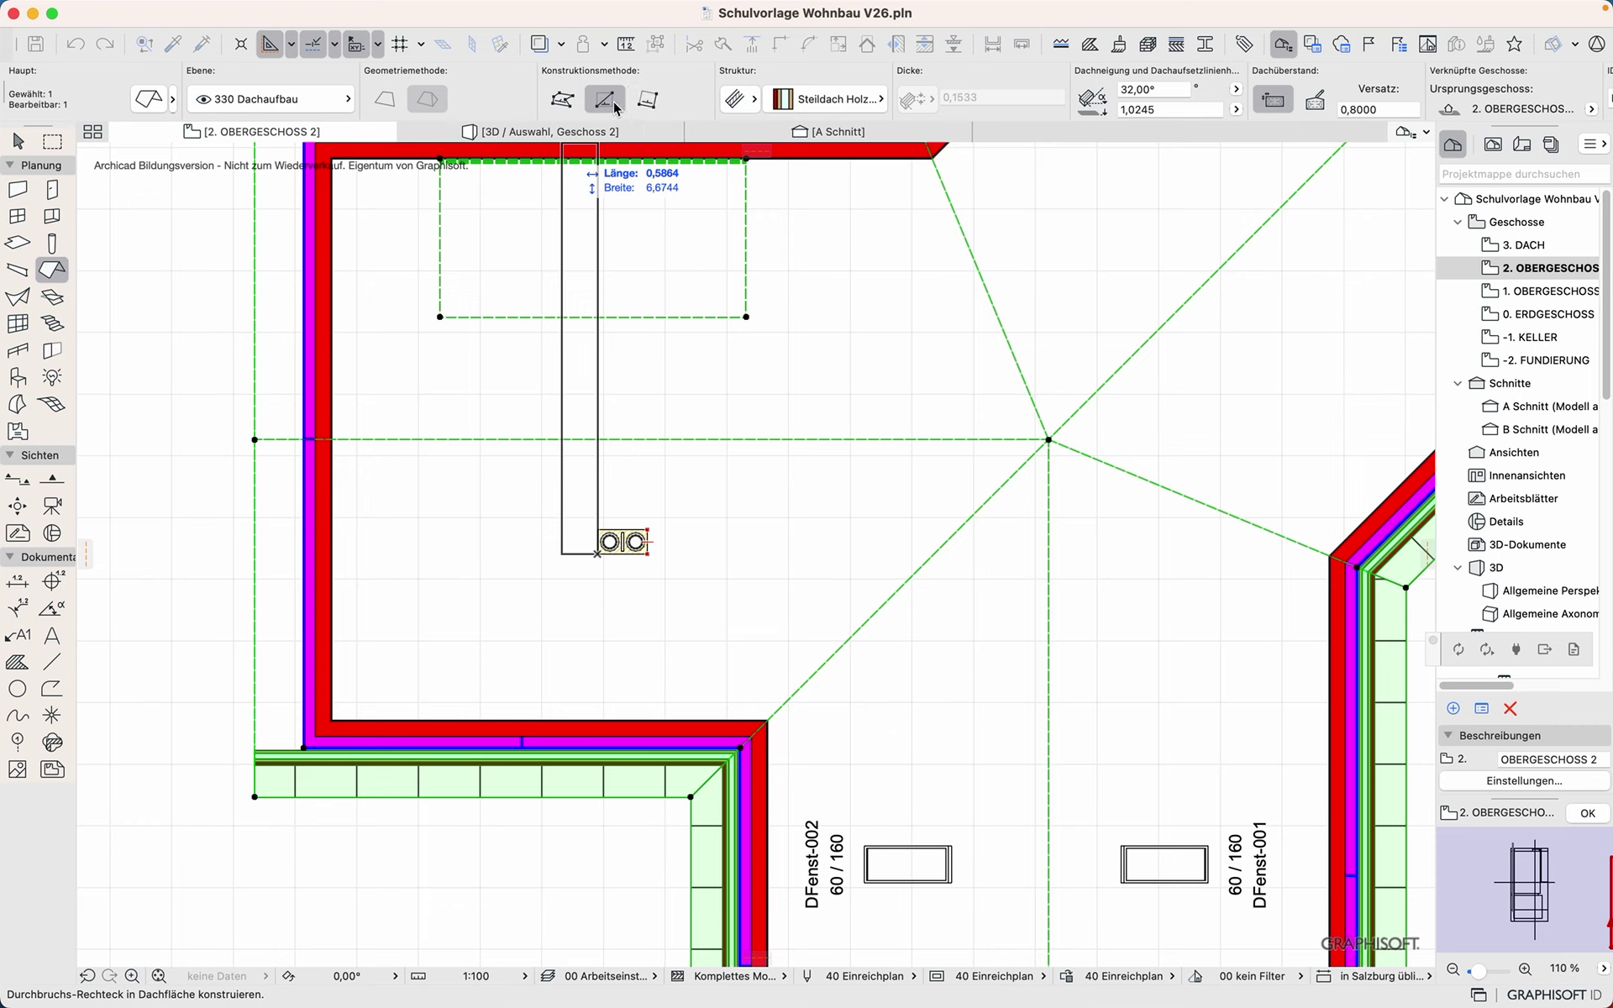
{"action": "left_click", "coordinate": [647, 530]}
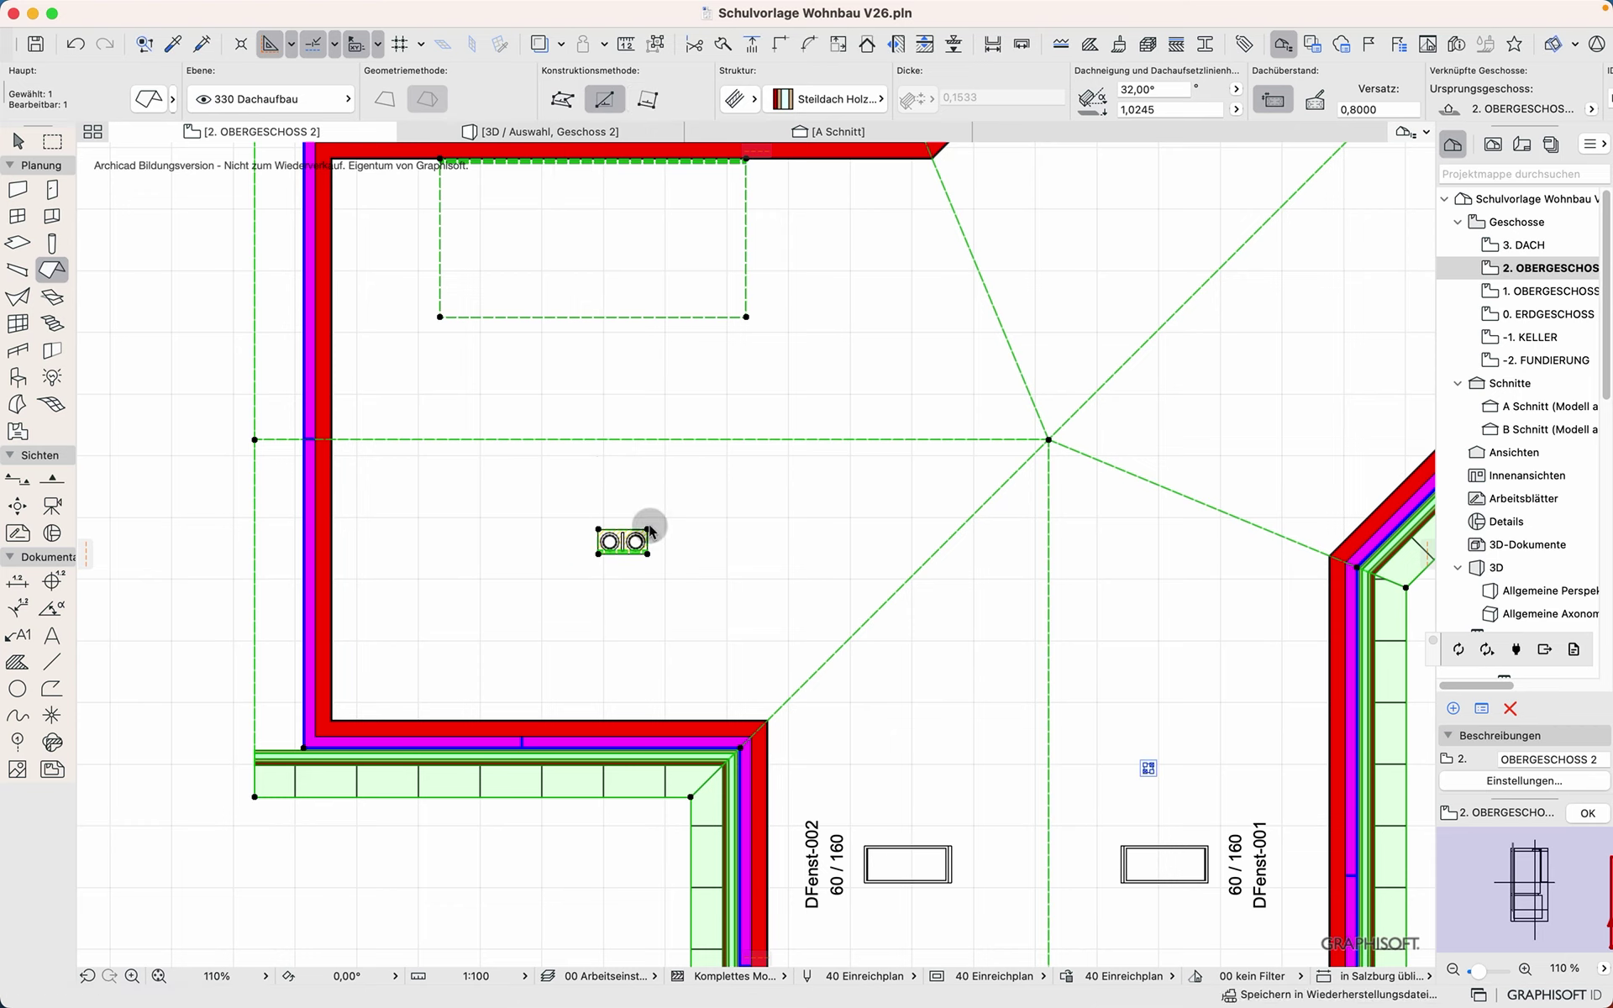
Step: Offset the upper edge of the chimney's roof opening outward by 0.05 m
{"action": "scroll", "coordinate": [614, 525], "scroll_direction": "up", "scroll_amount": 2}
{"action": "scroll", "coordinate": [610, 526], "scroll_direction": "up", "scroll_amount": 10}
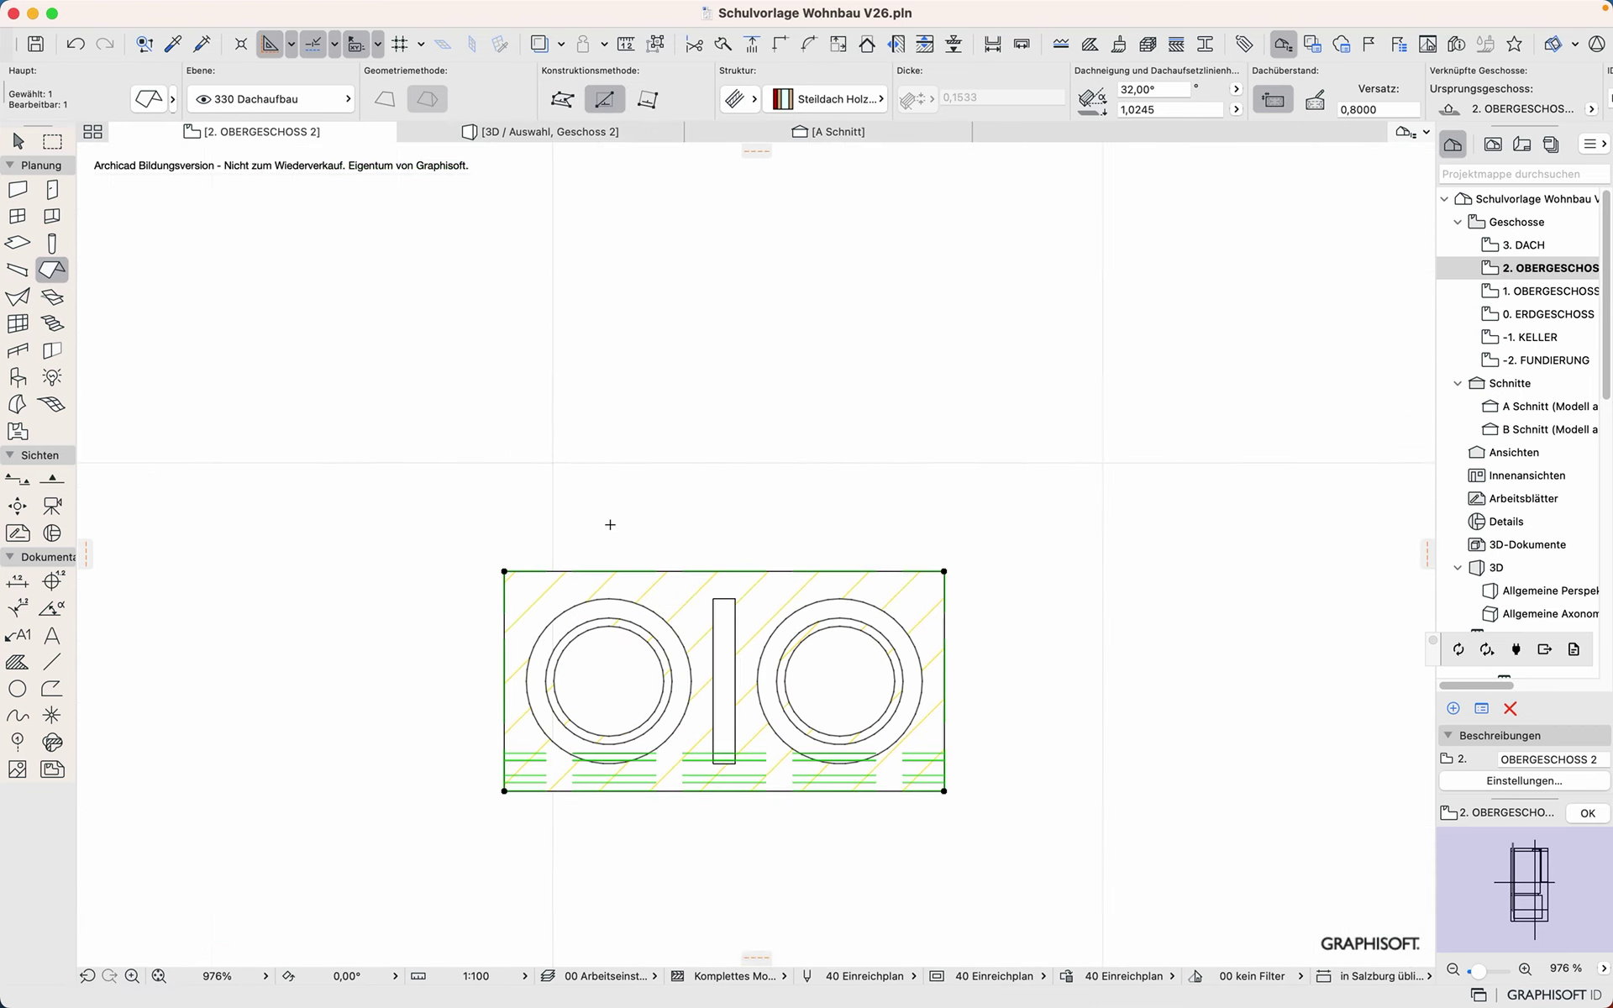
{"action": "left_click", "coordinate": [749, 572]}
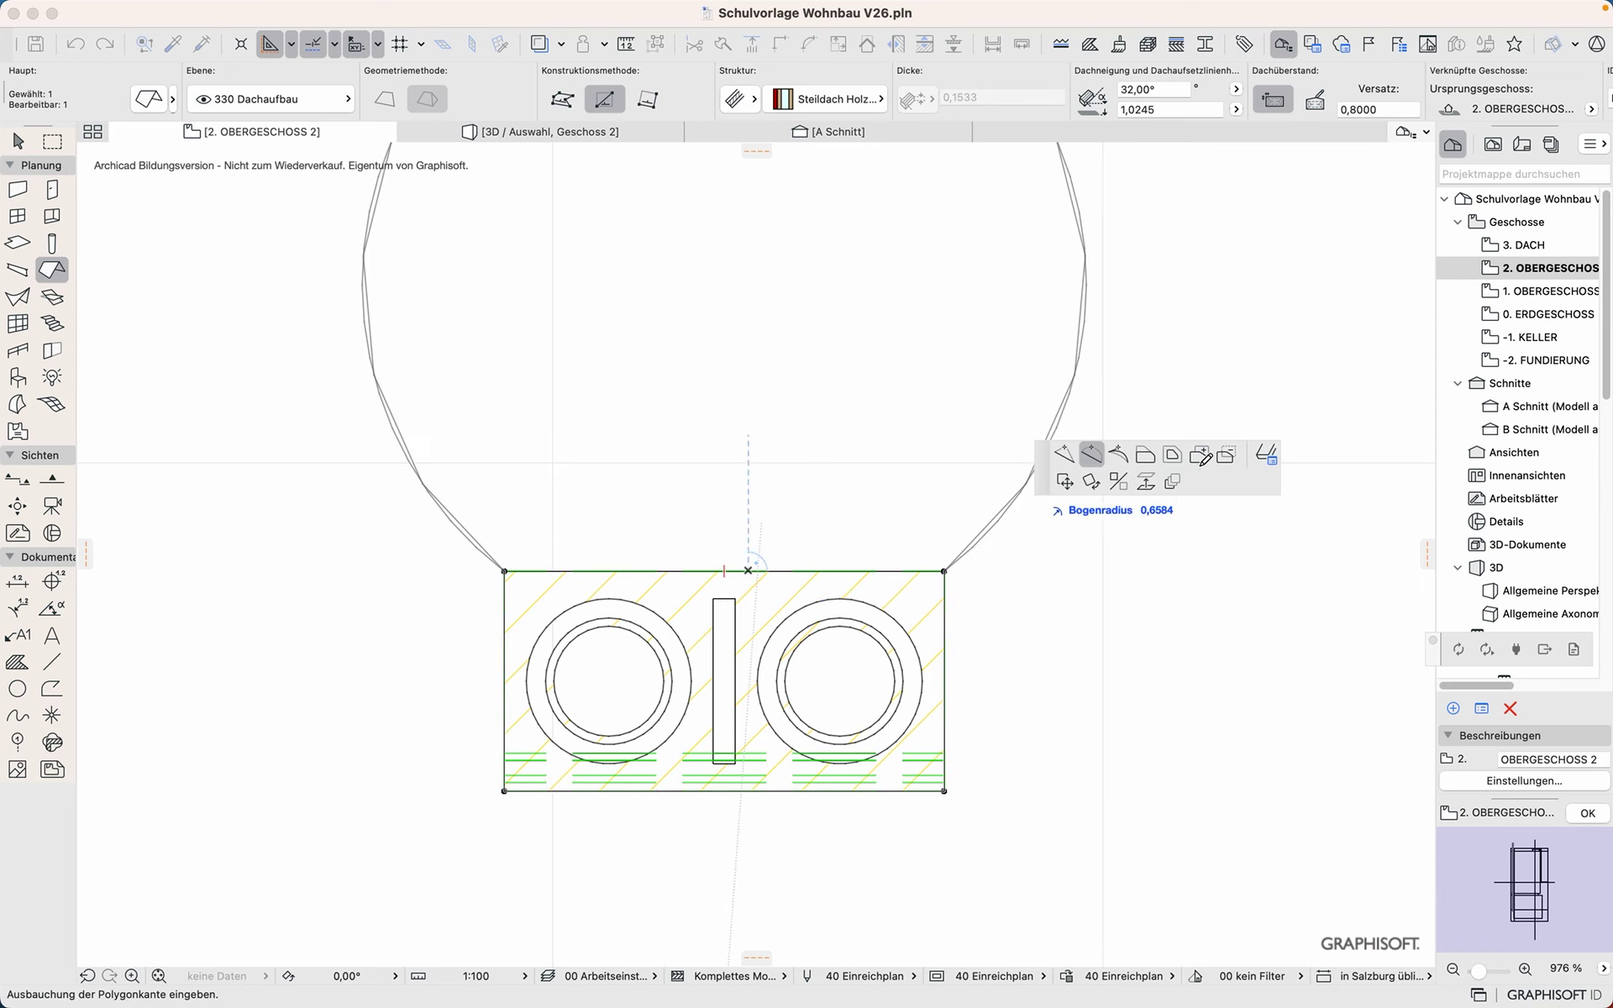
{"action": "left_click", "coordinate": [1120, 480]}
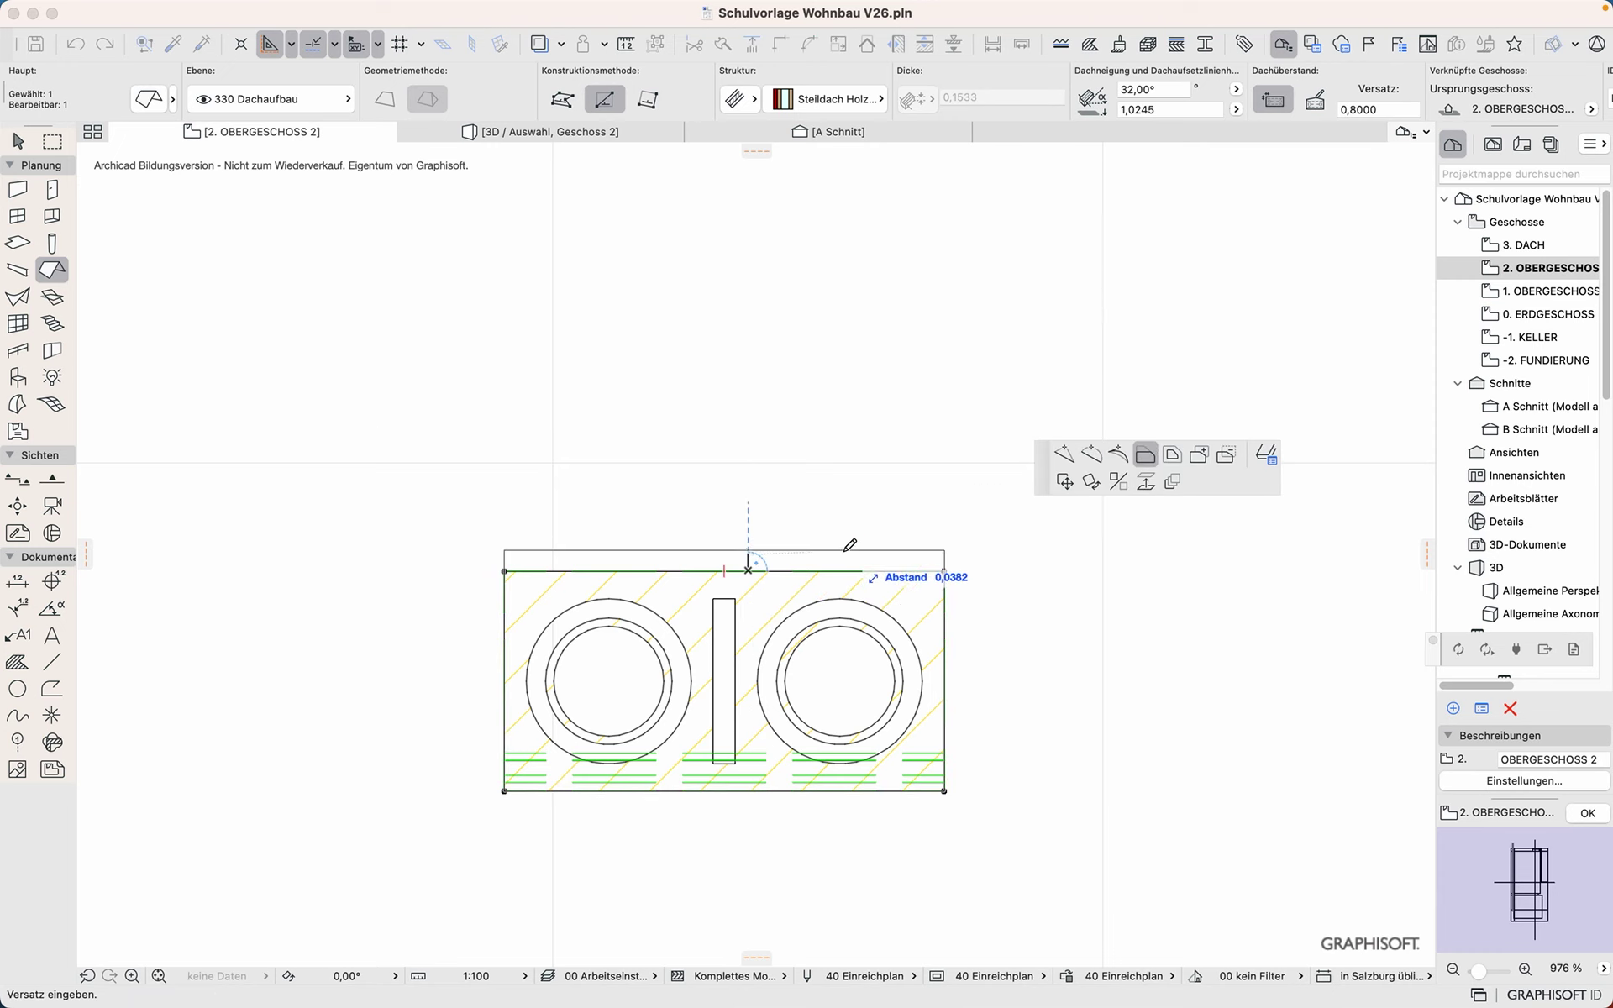
{"action": "type", "text": ","}
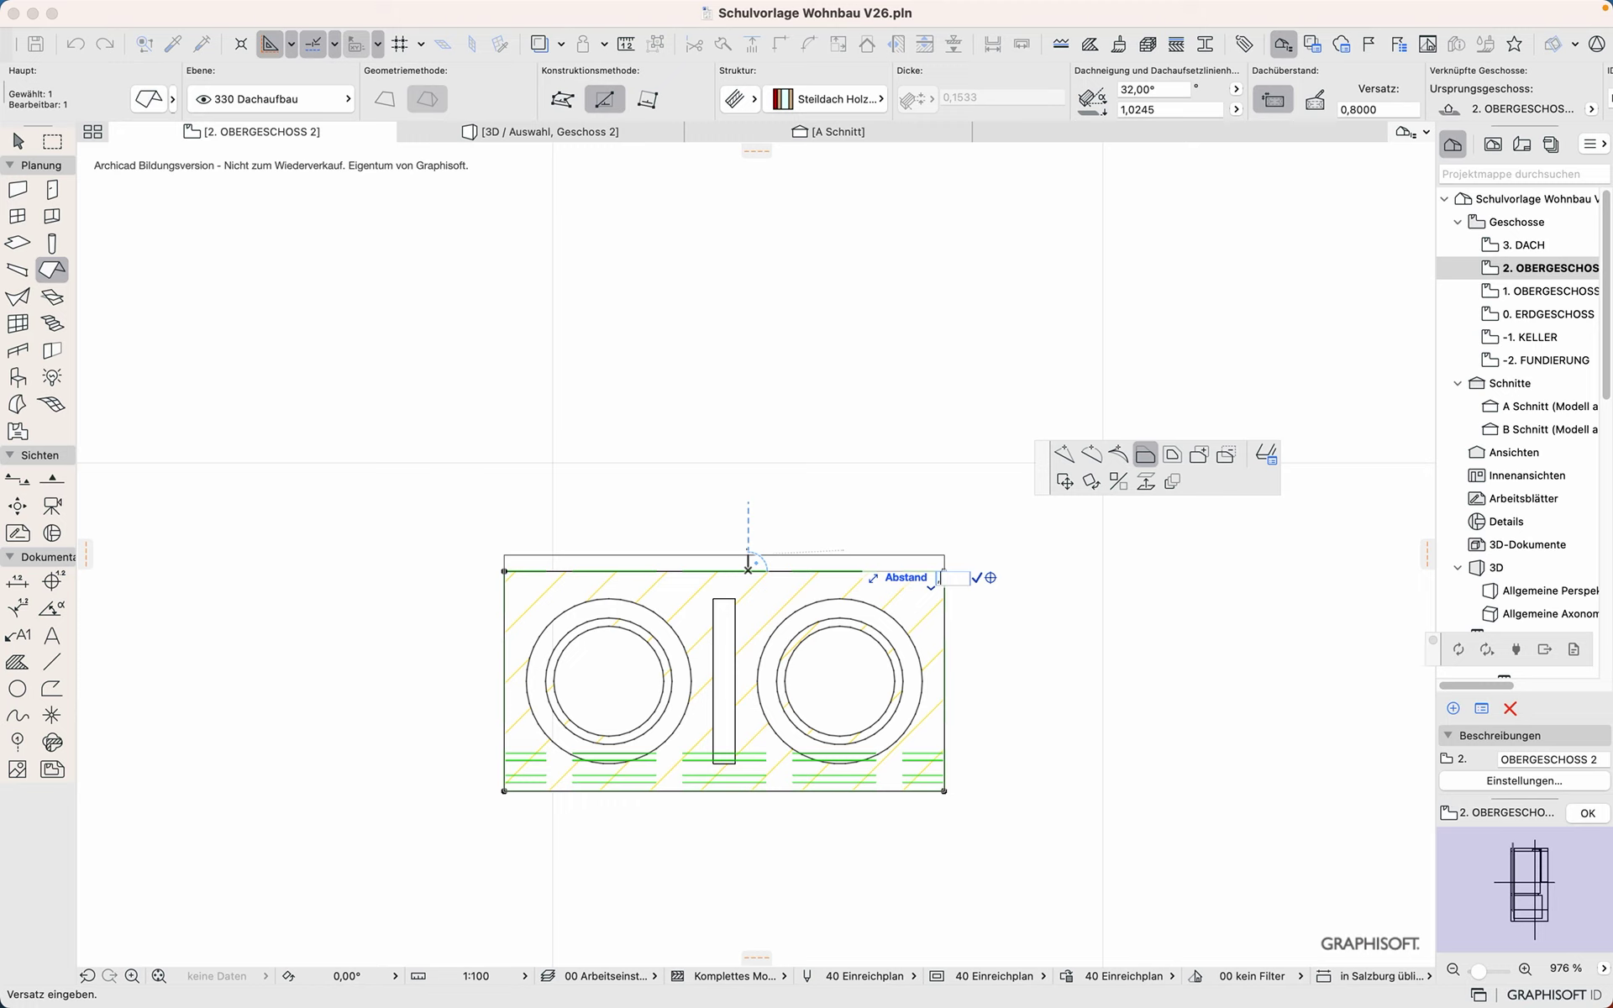
{"action": "type", "text": "0245"}
{"action": "key", "text": "Return"}
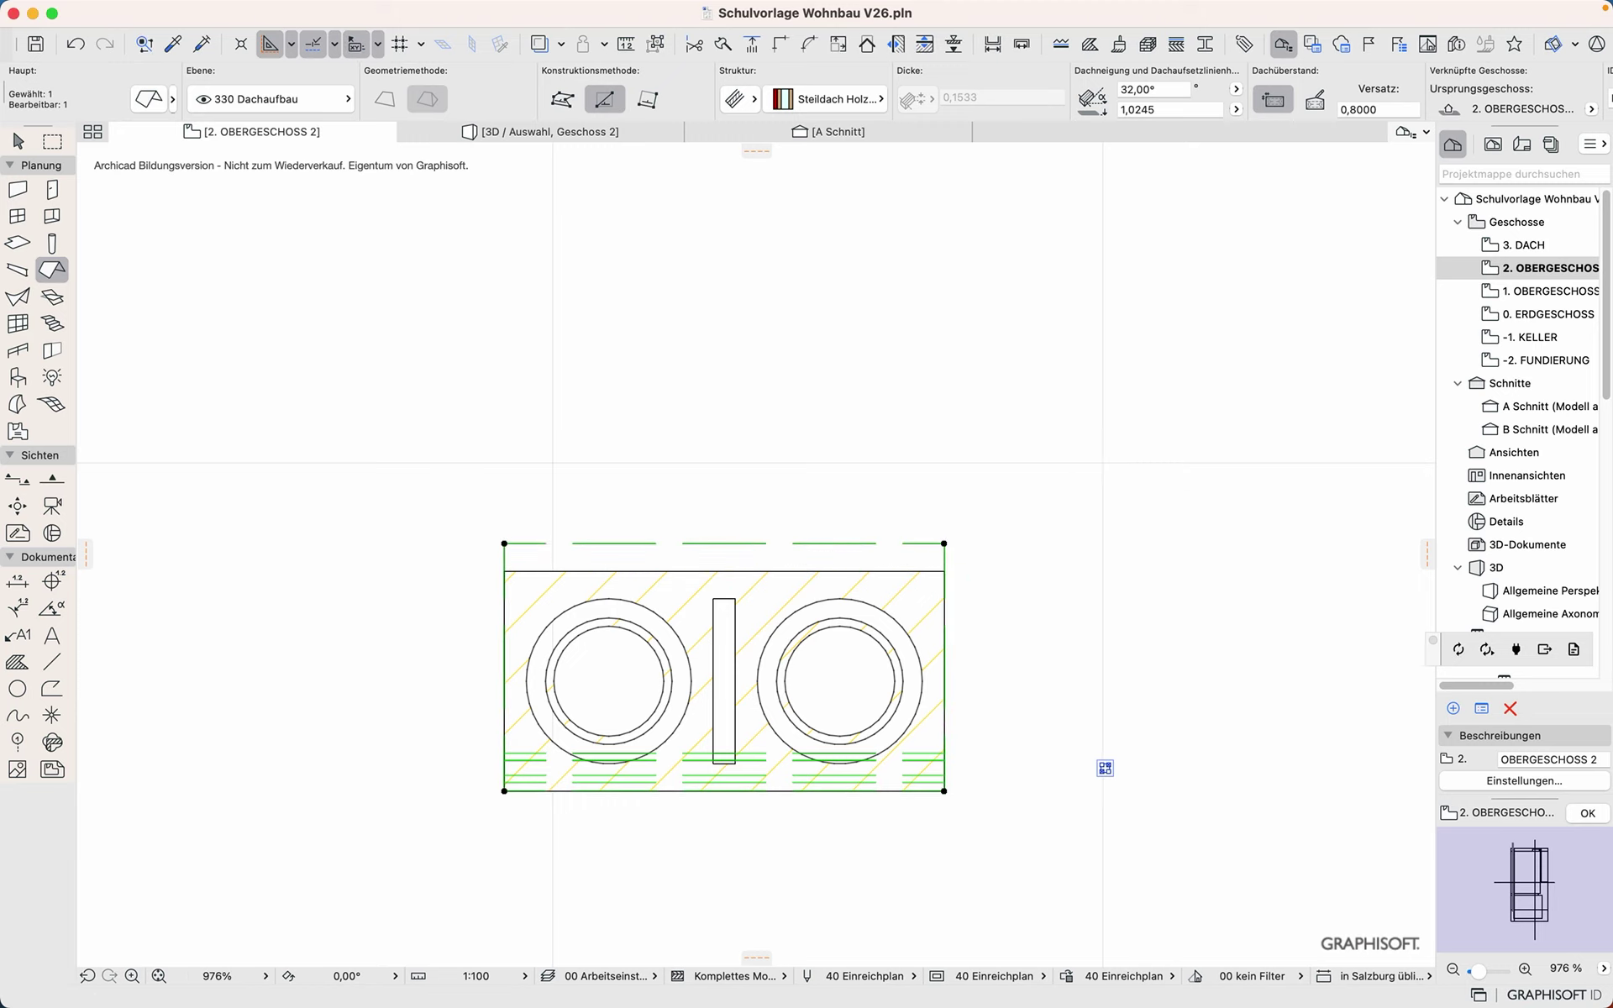
Step: Offset the right and lower edges of the chimney's roof opening outward by 0.05 m each
{"action": "left_click", "coordinate": [944, 612]}
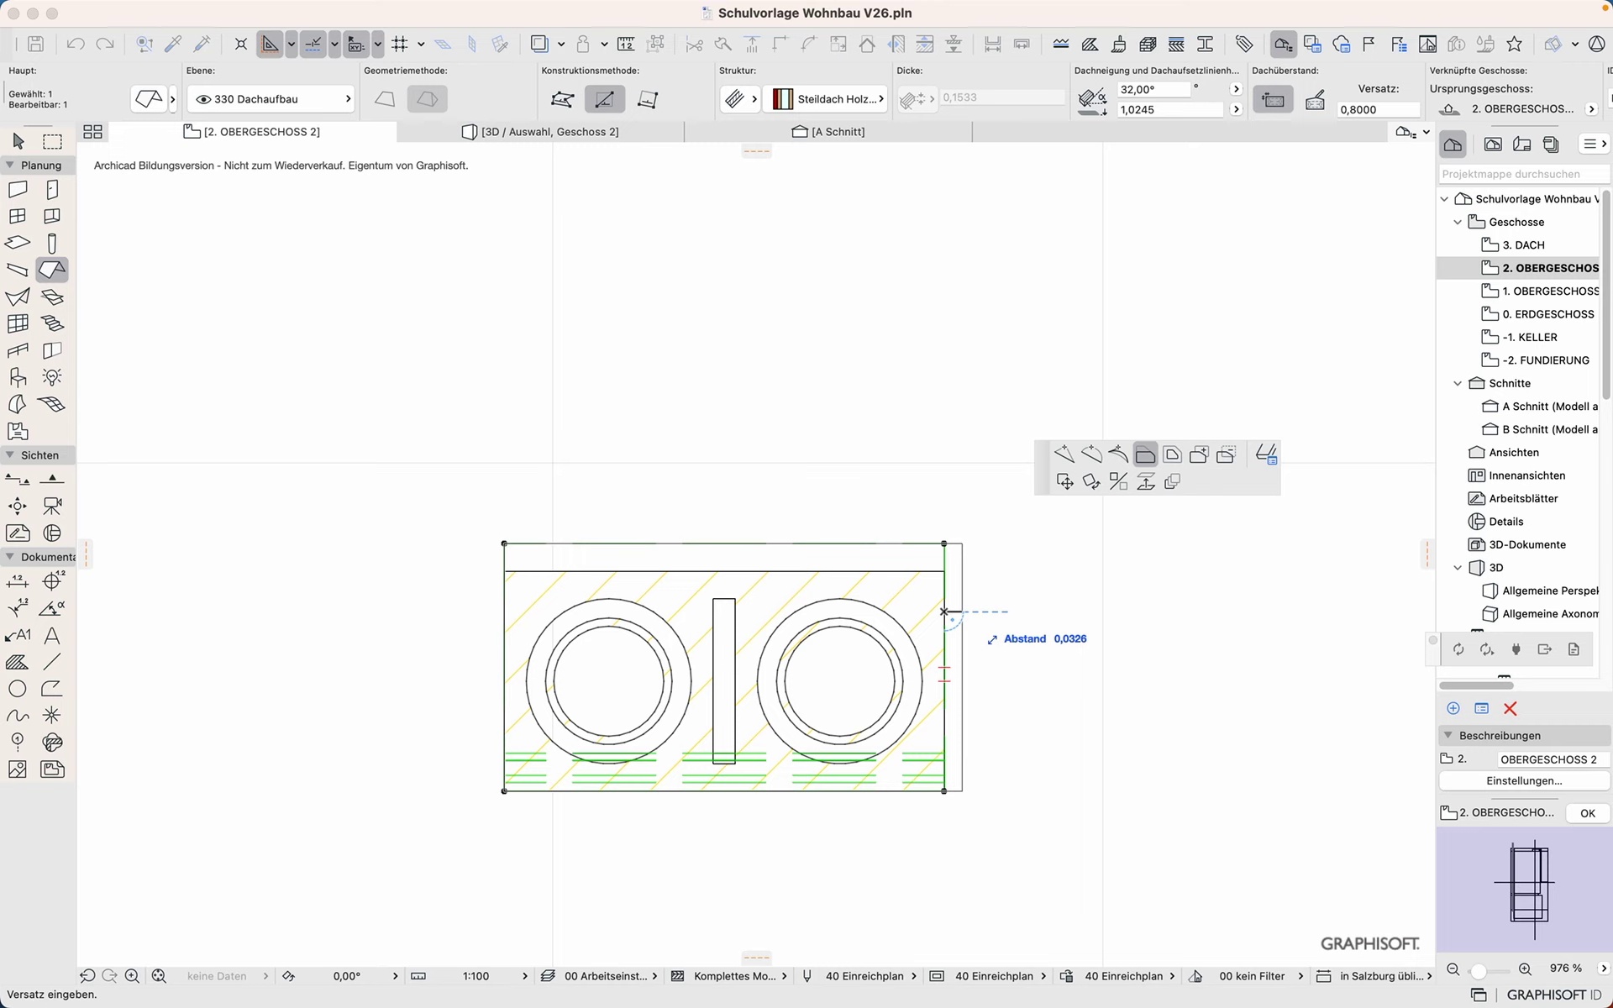
{"action": "type", "text": ",05"}
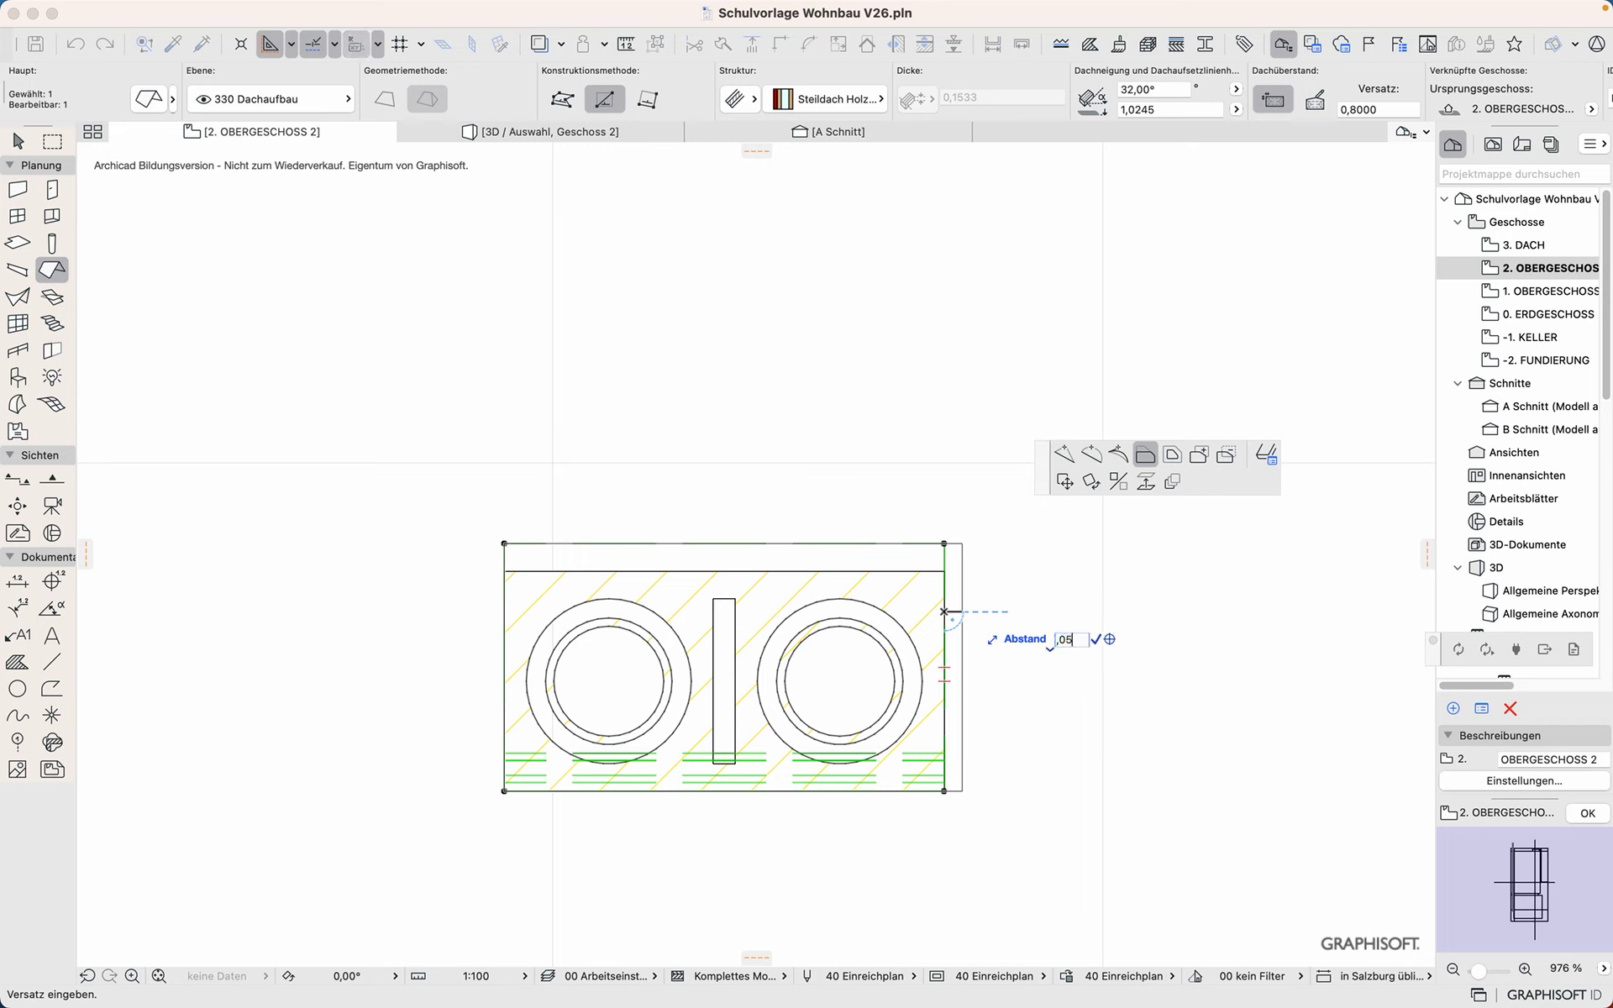
{"action": "key", "text": "Return"}
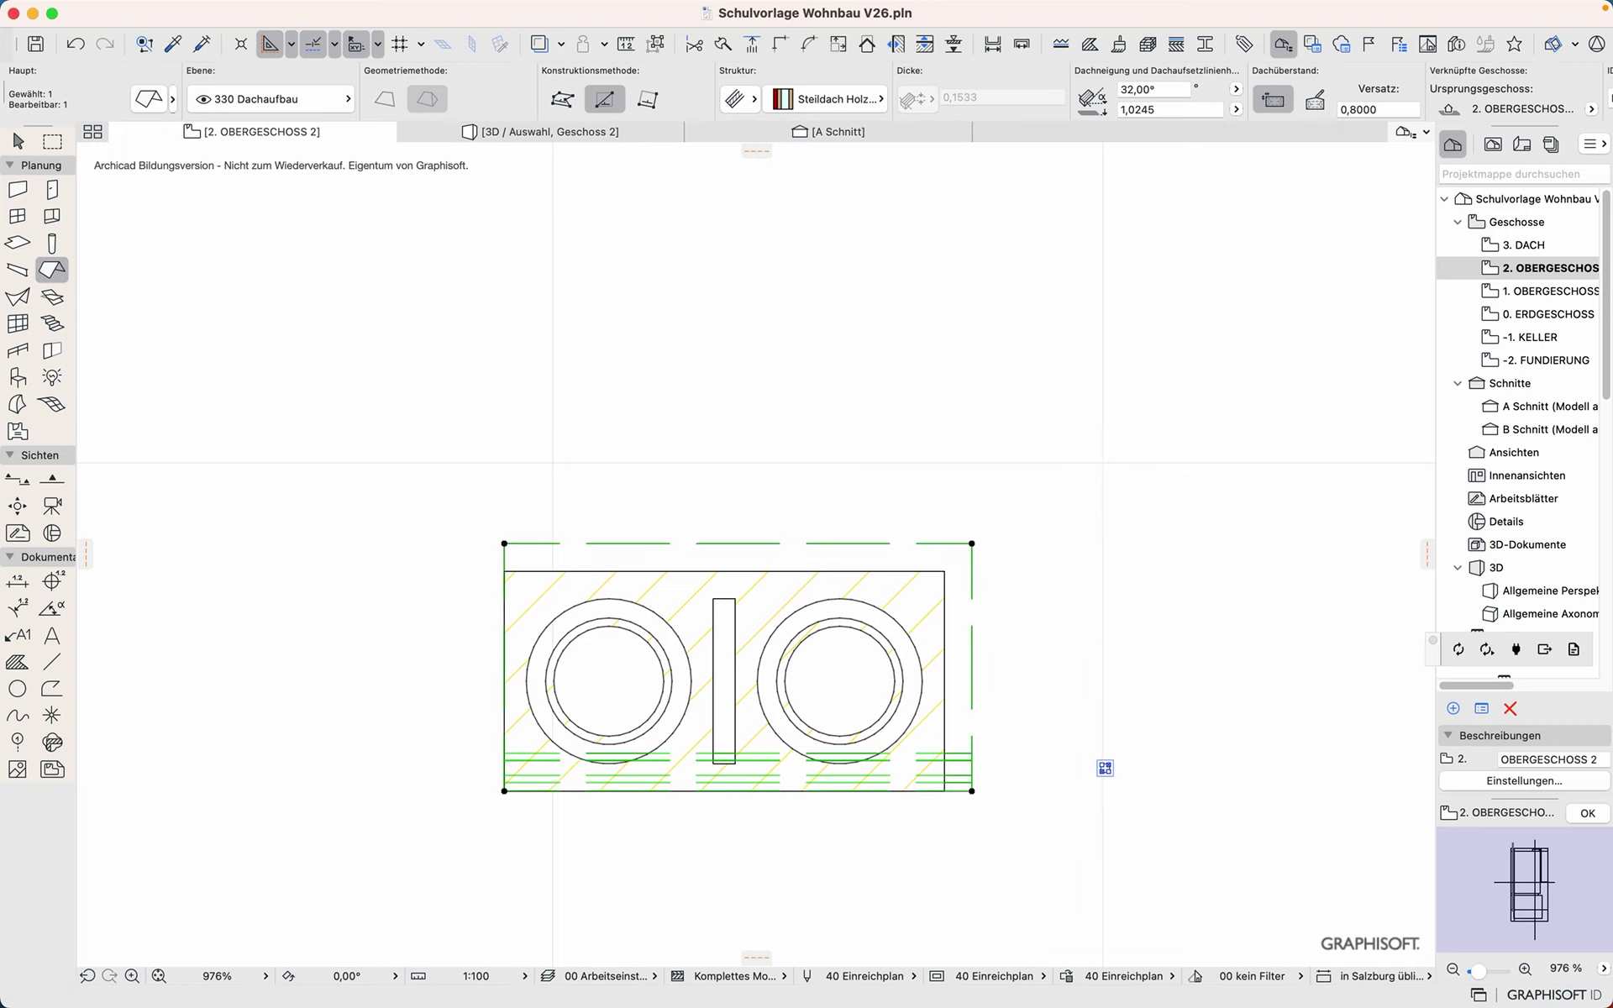
{"action": "left_click", "coordinate": [808, 791]}
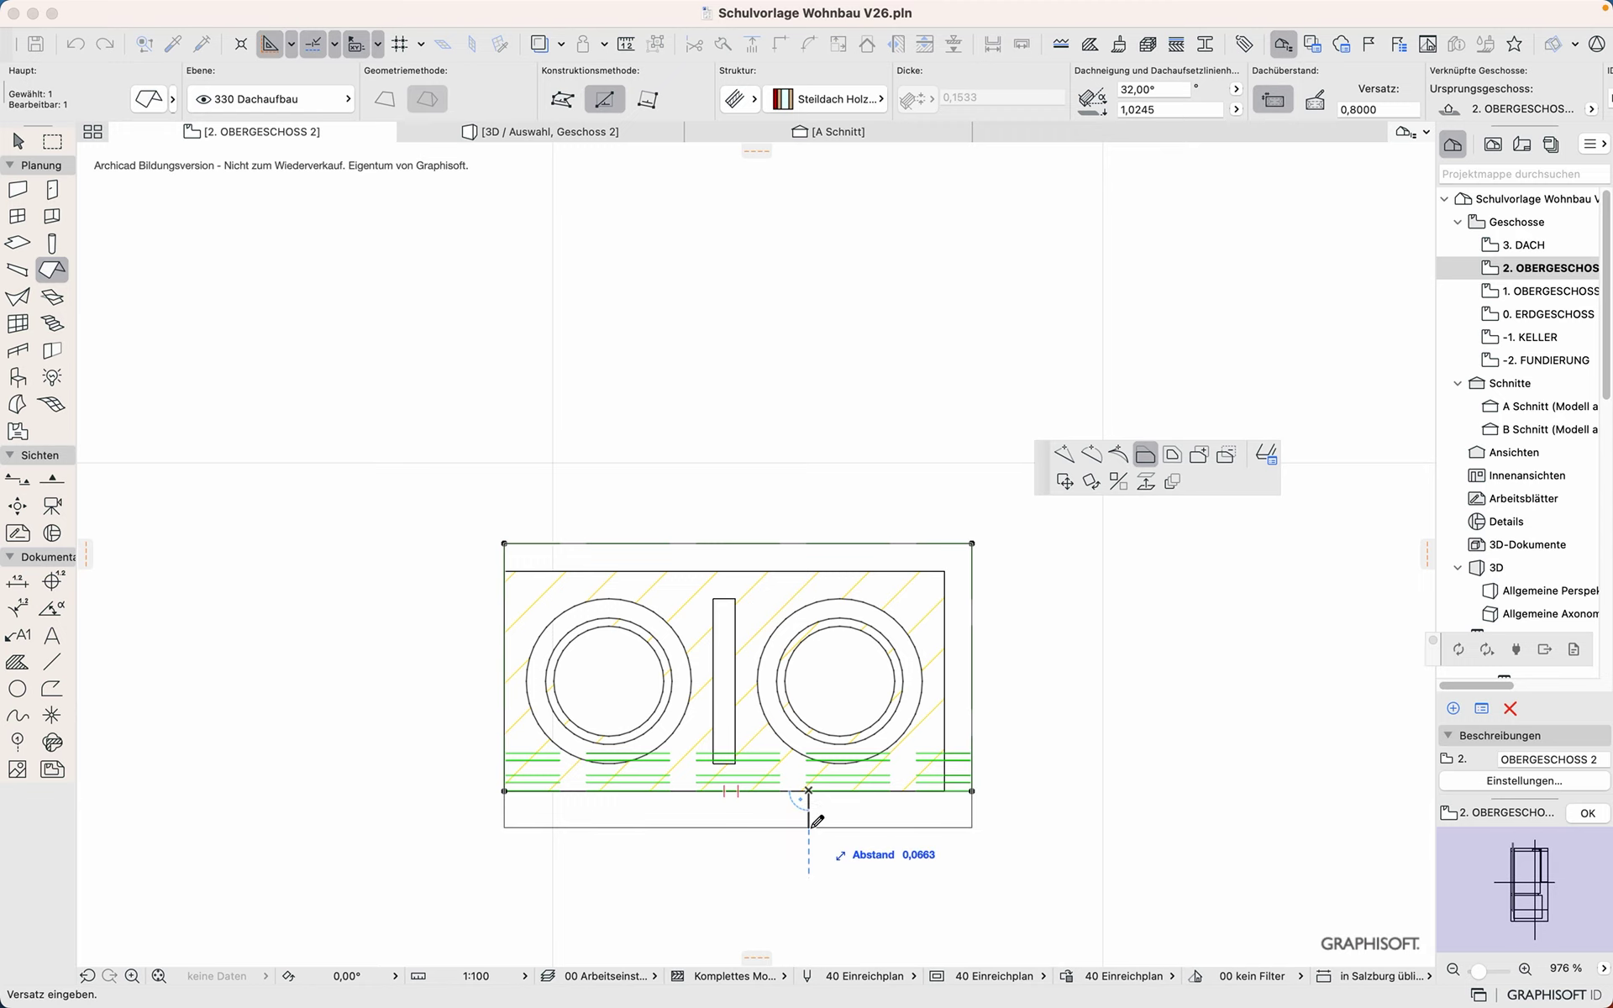
{"action": "type", "text": ","}
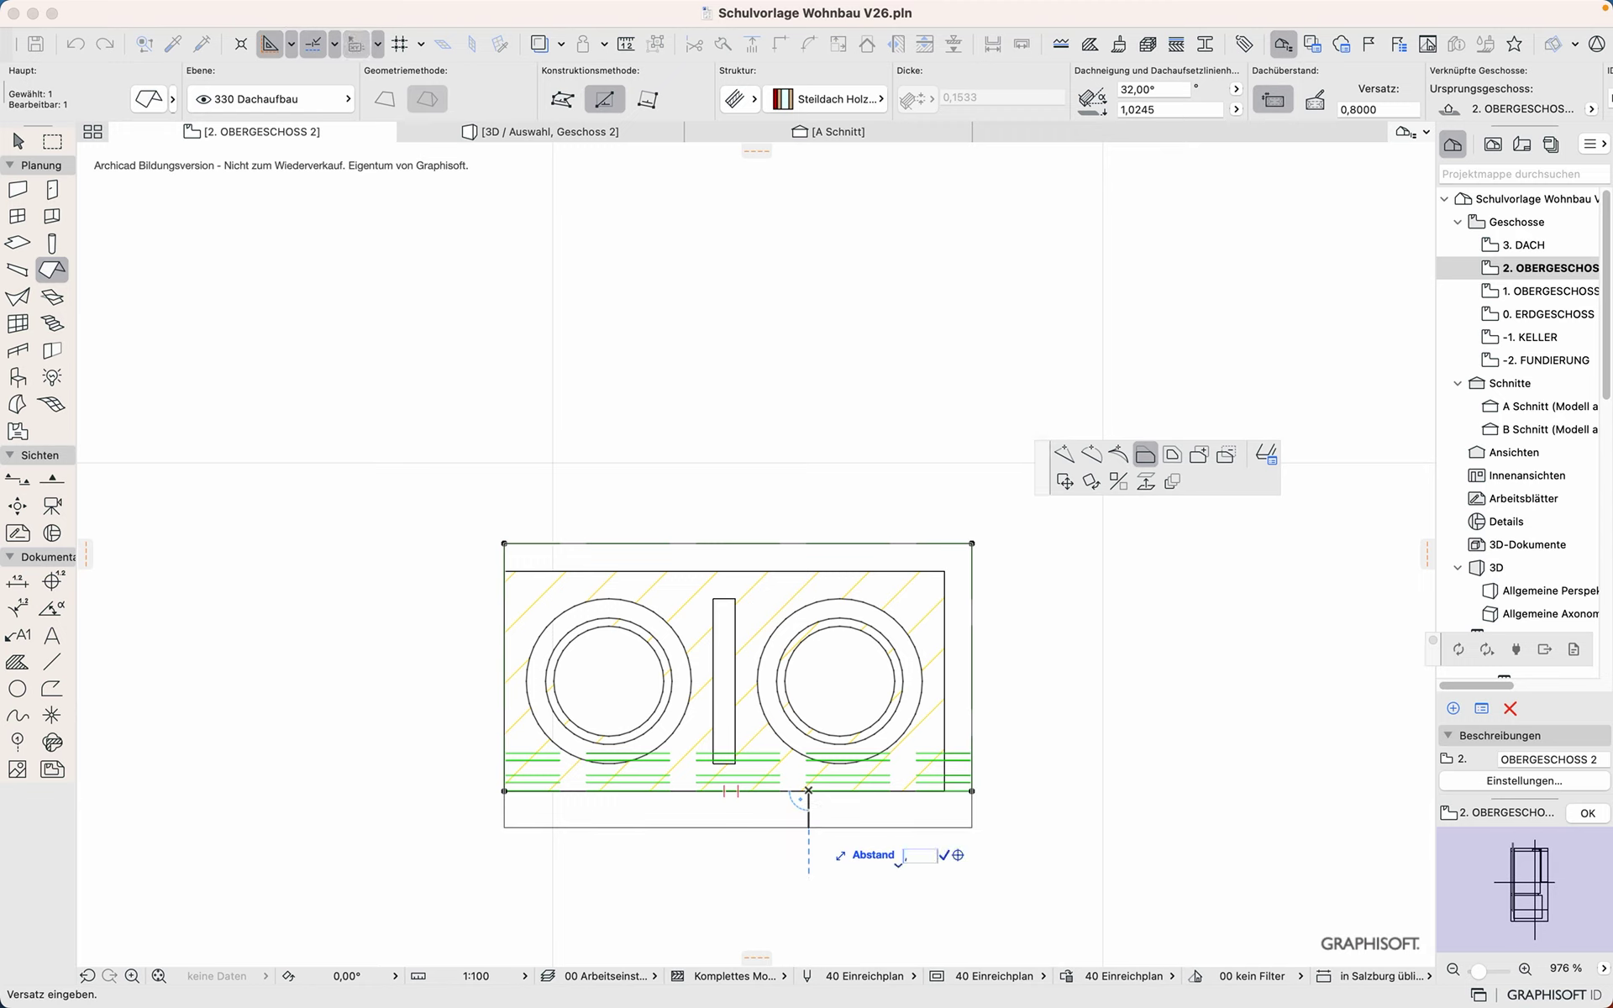
{"action": "type", "text": "0245"}
{"action": "key", "text": "Return"}
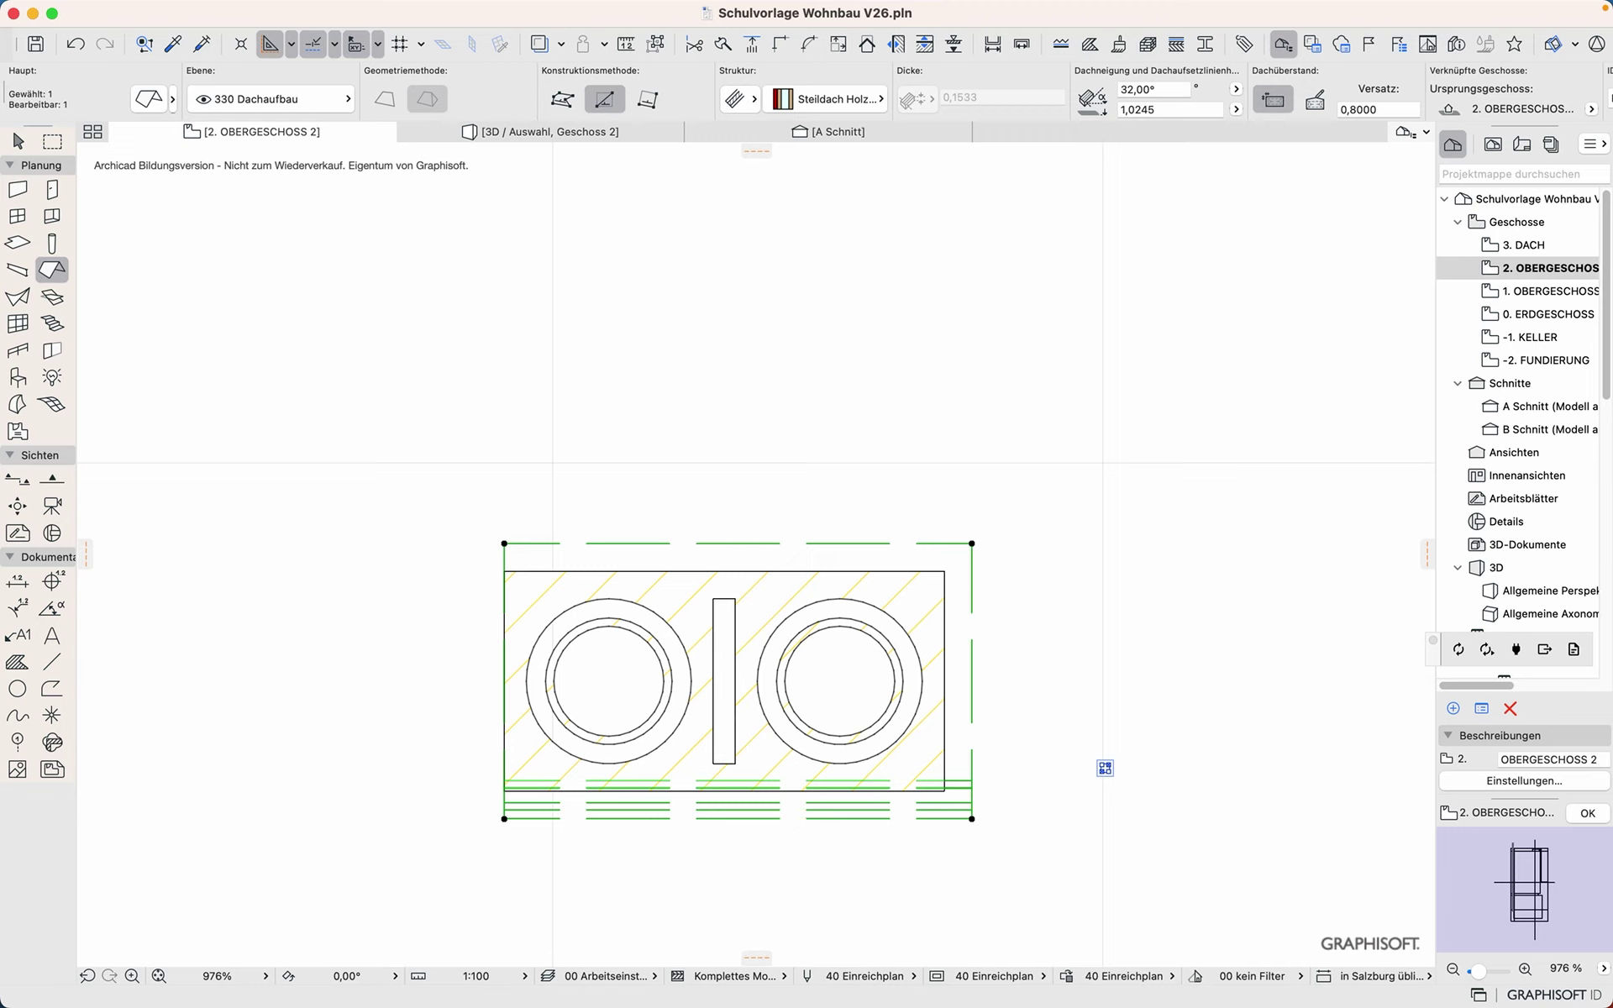
Step: Offset the left edge of the chimney's roof opening outward by 0.05 m
{"action": "left_click", "coordinate": [504, 628]}
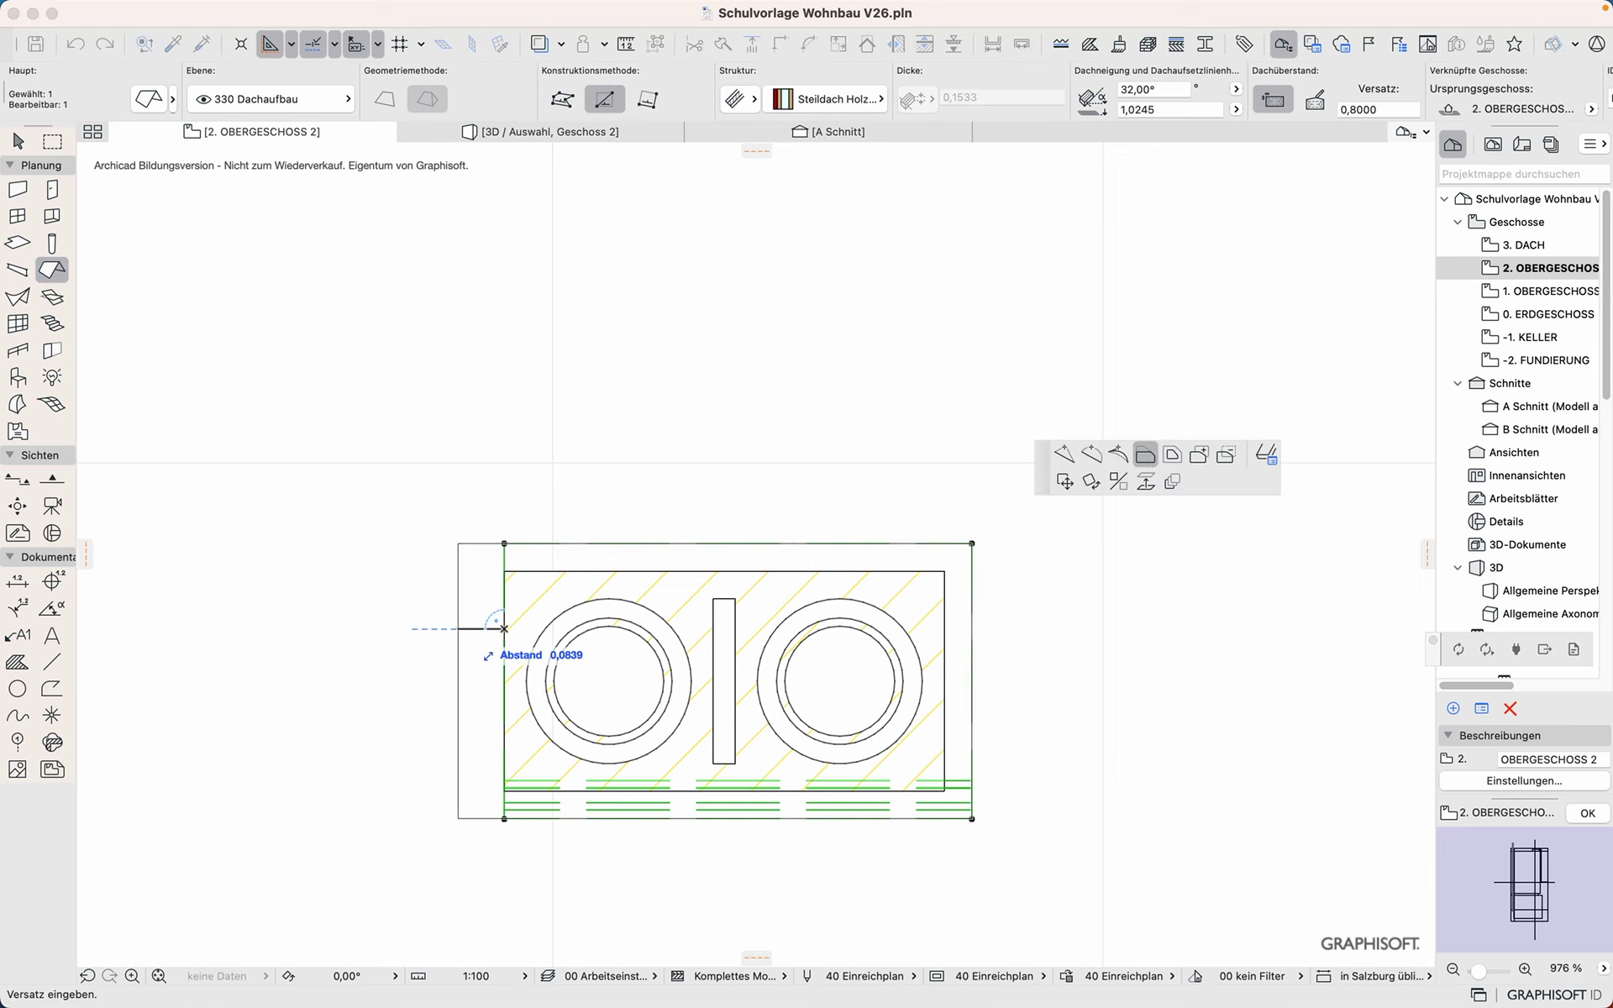
{"action": "type", "text": "0"}
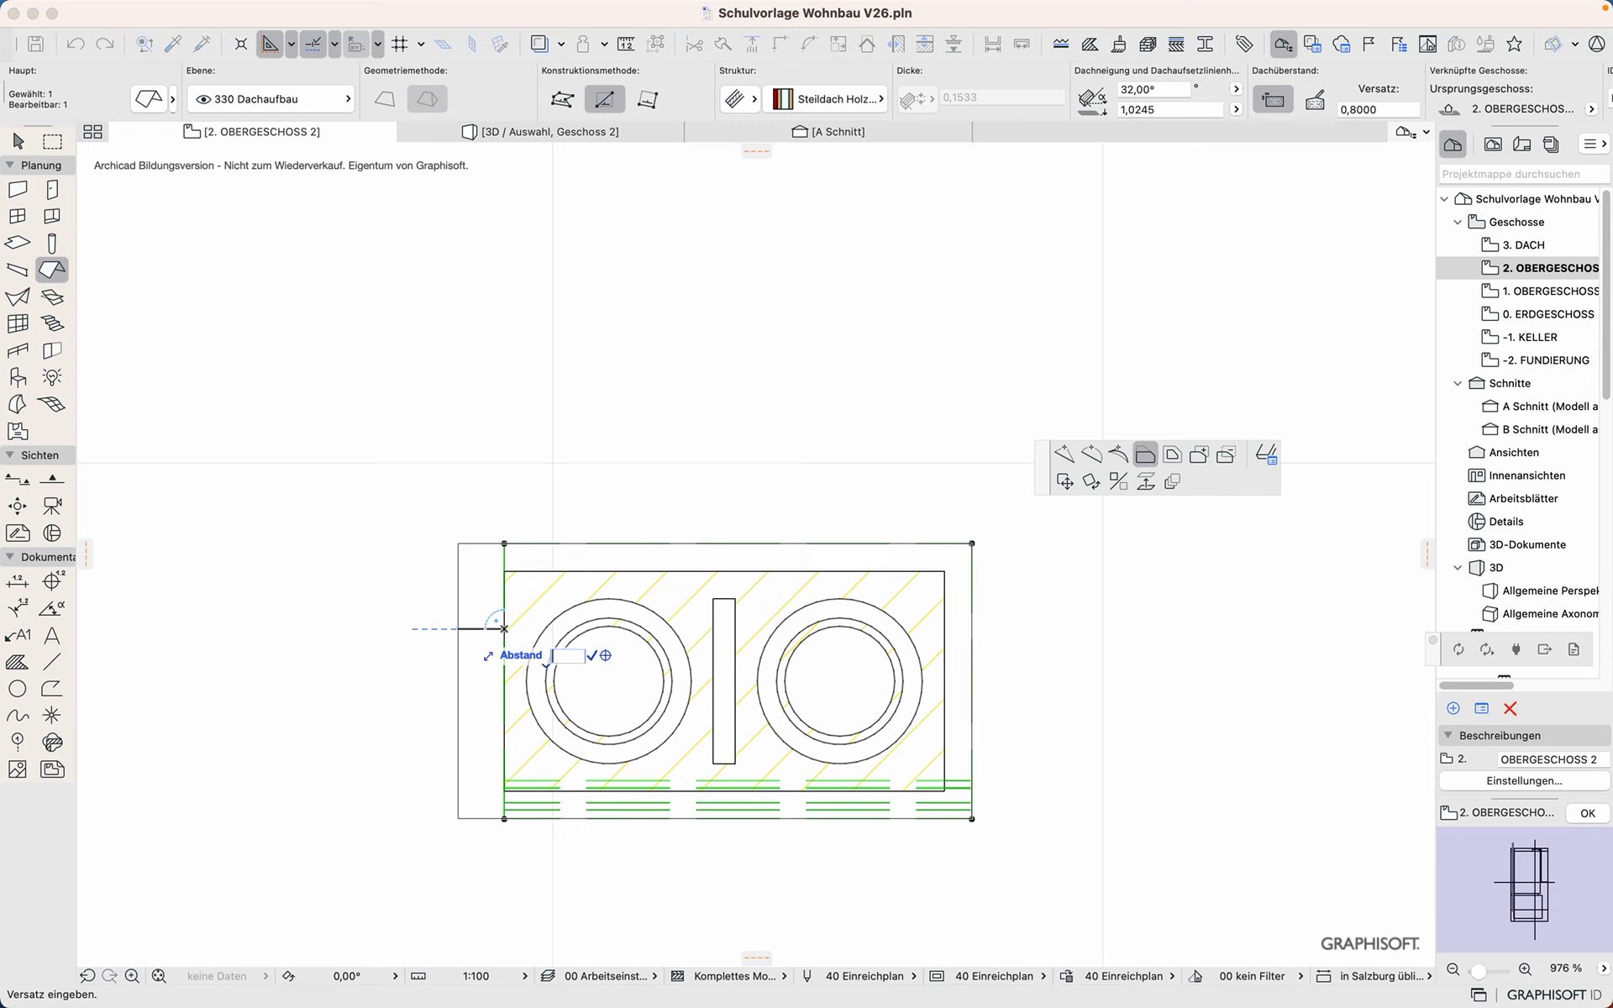
{"action": "type", "text": ",05"}
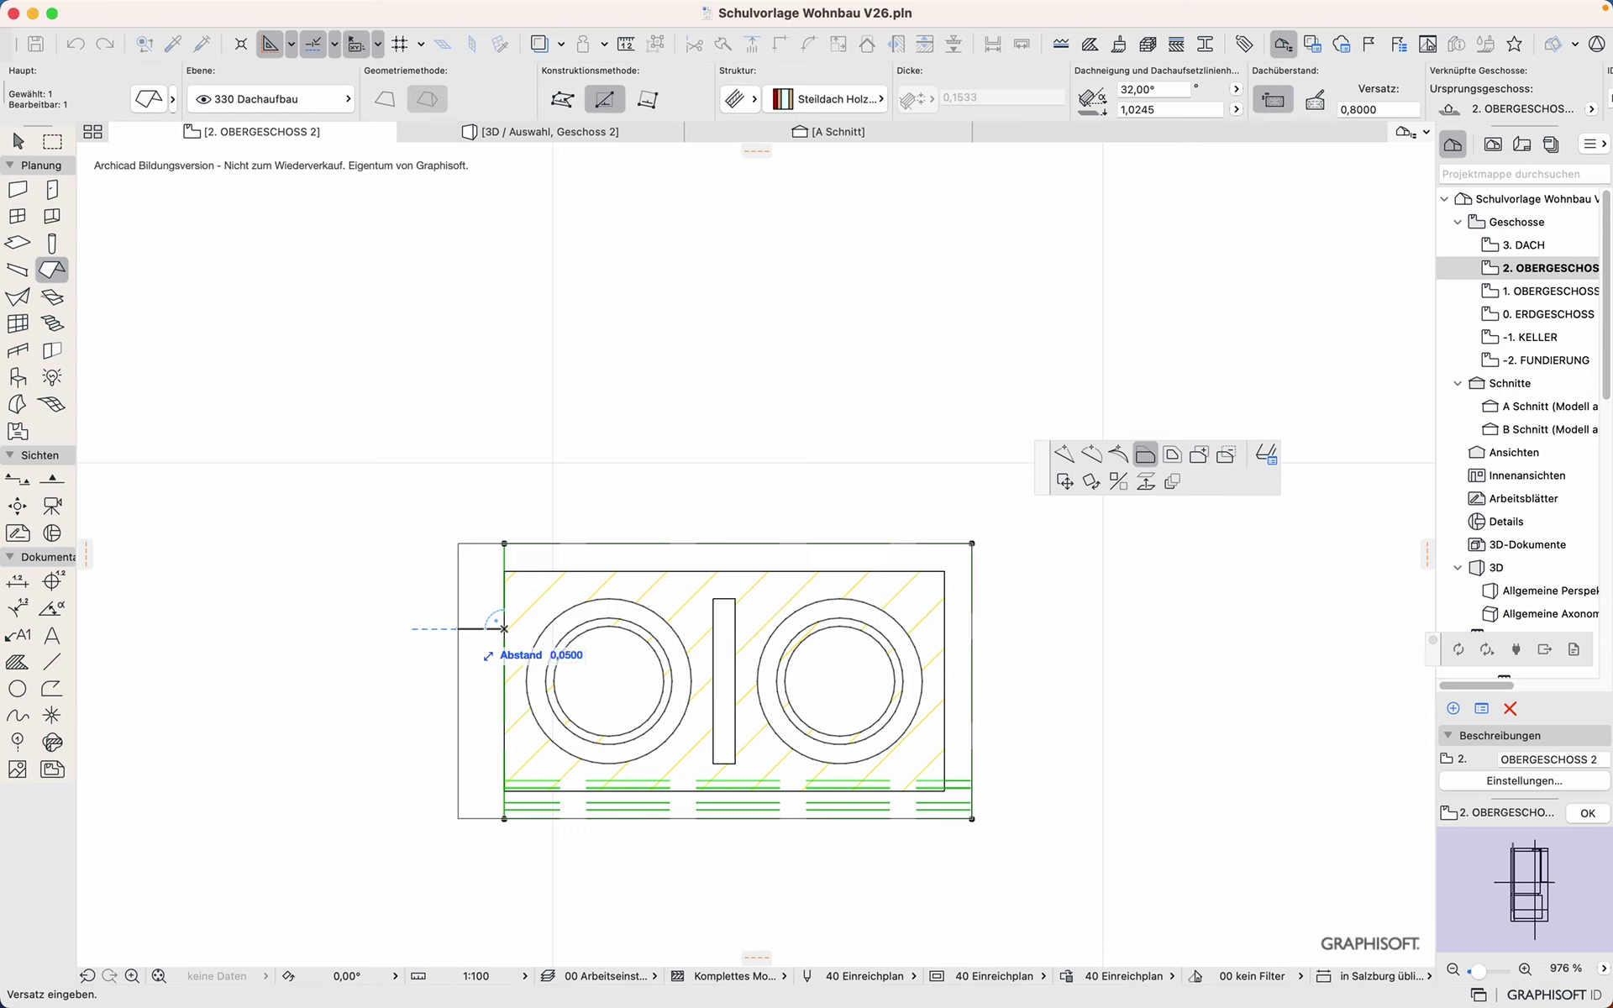
{"action": "key", "text": "Return"}
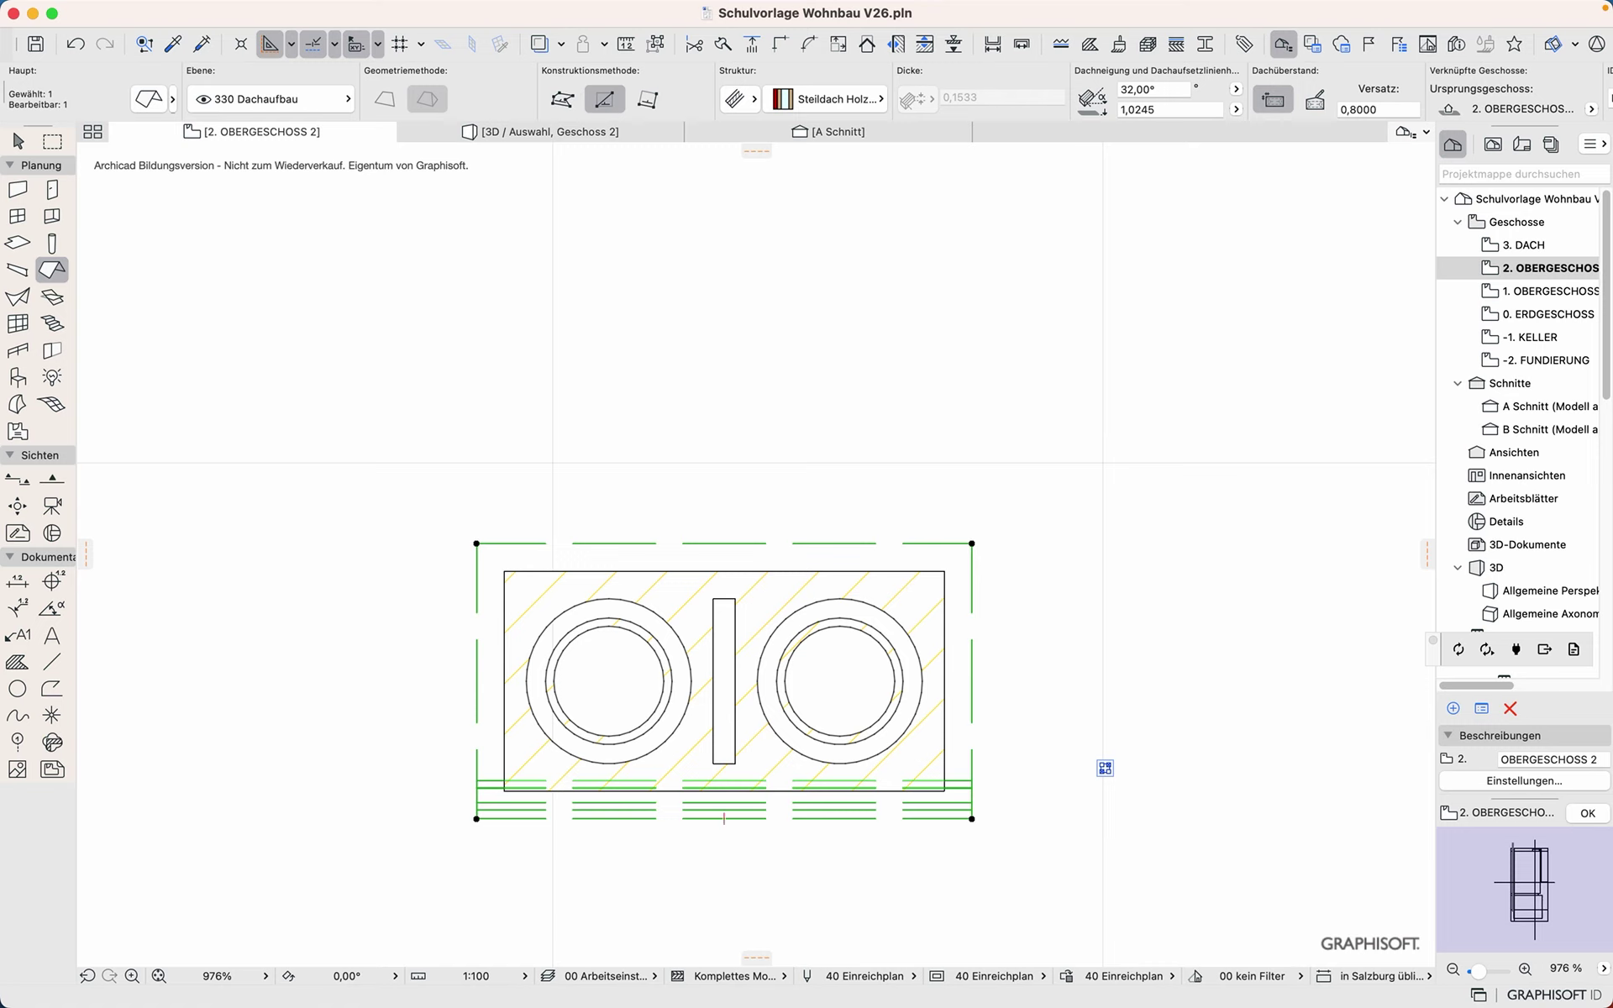
Step: Set the chimney roof opening's lower edge to a vertical cut and its upper edge to the custom edge angle option
{"action": "left_click", "coordinate": [628, 818]}
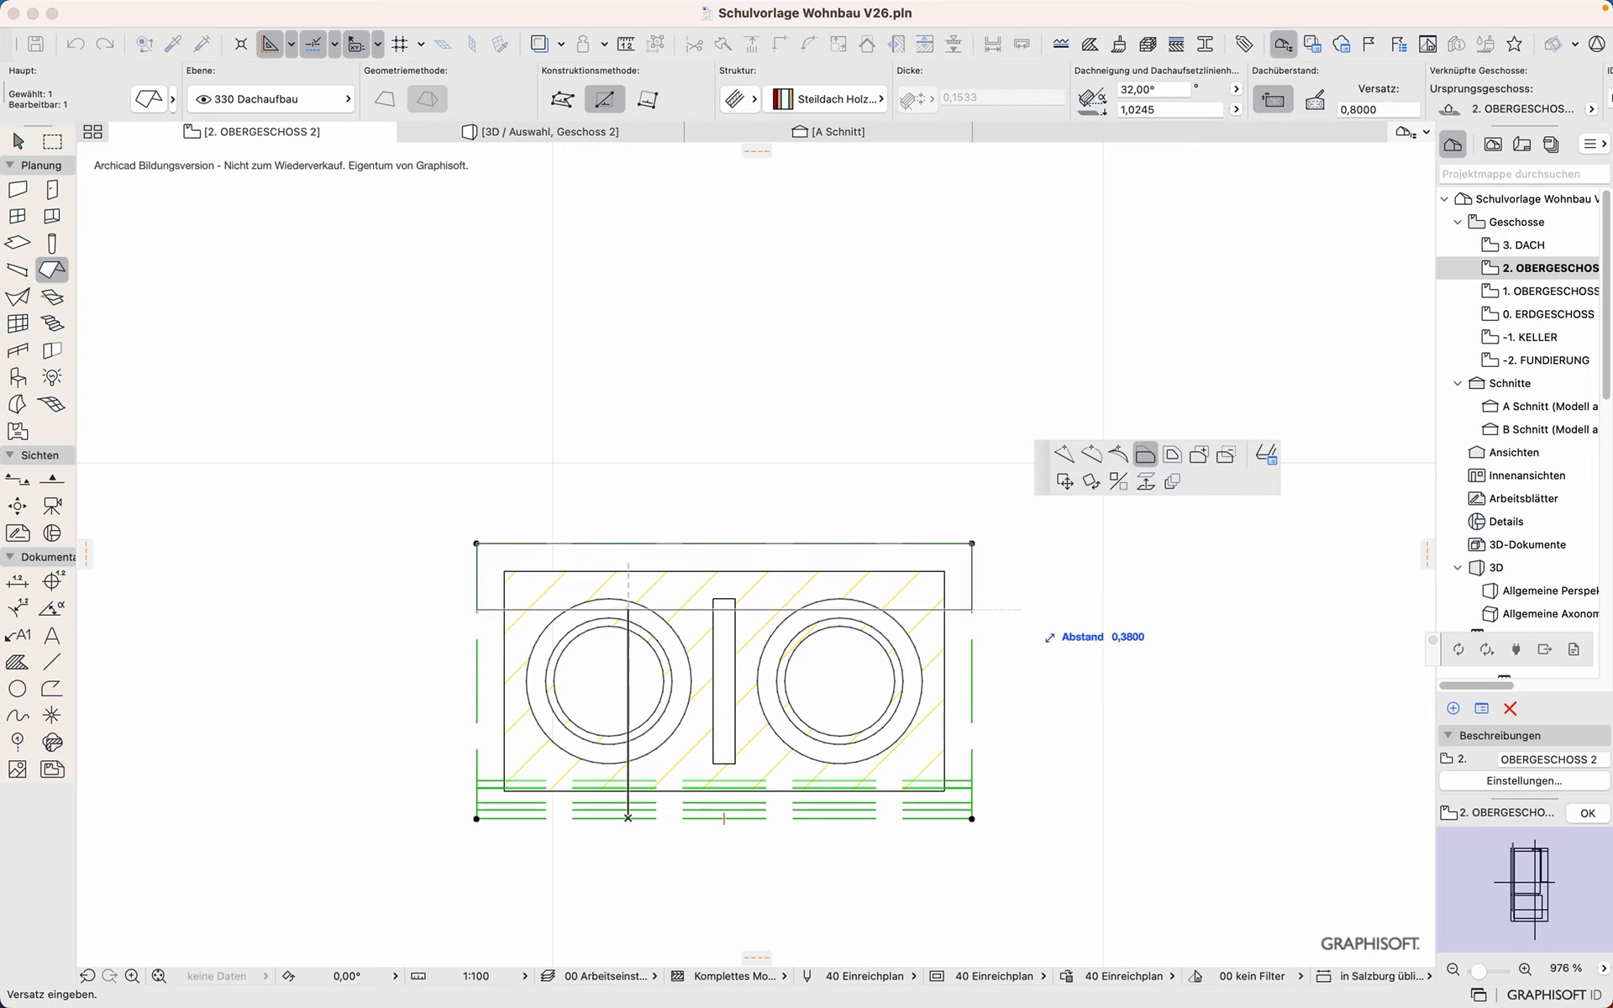
{"action": "left_click", "coordinate": [1266, 455]}
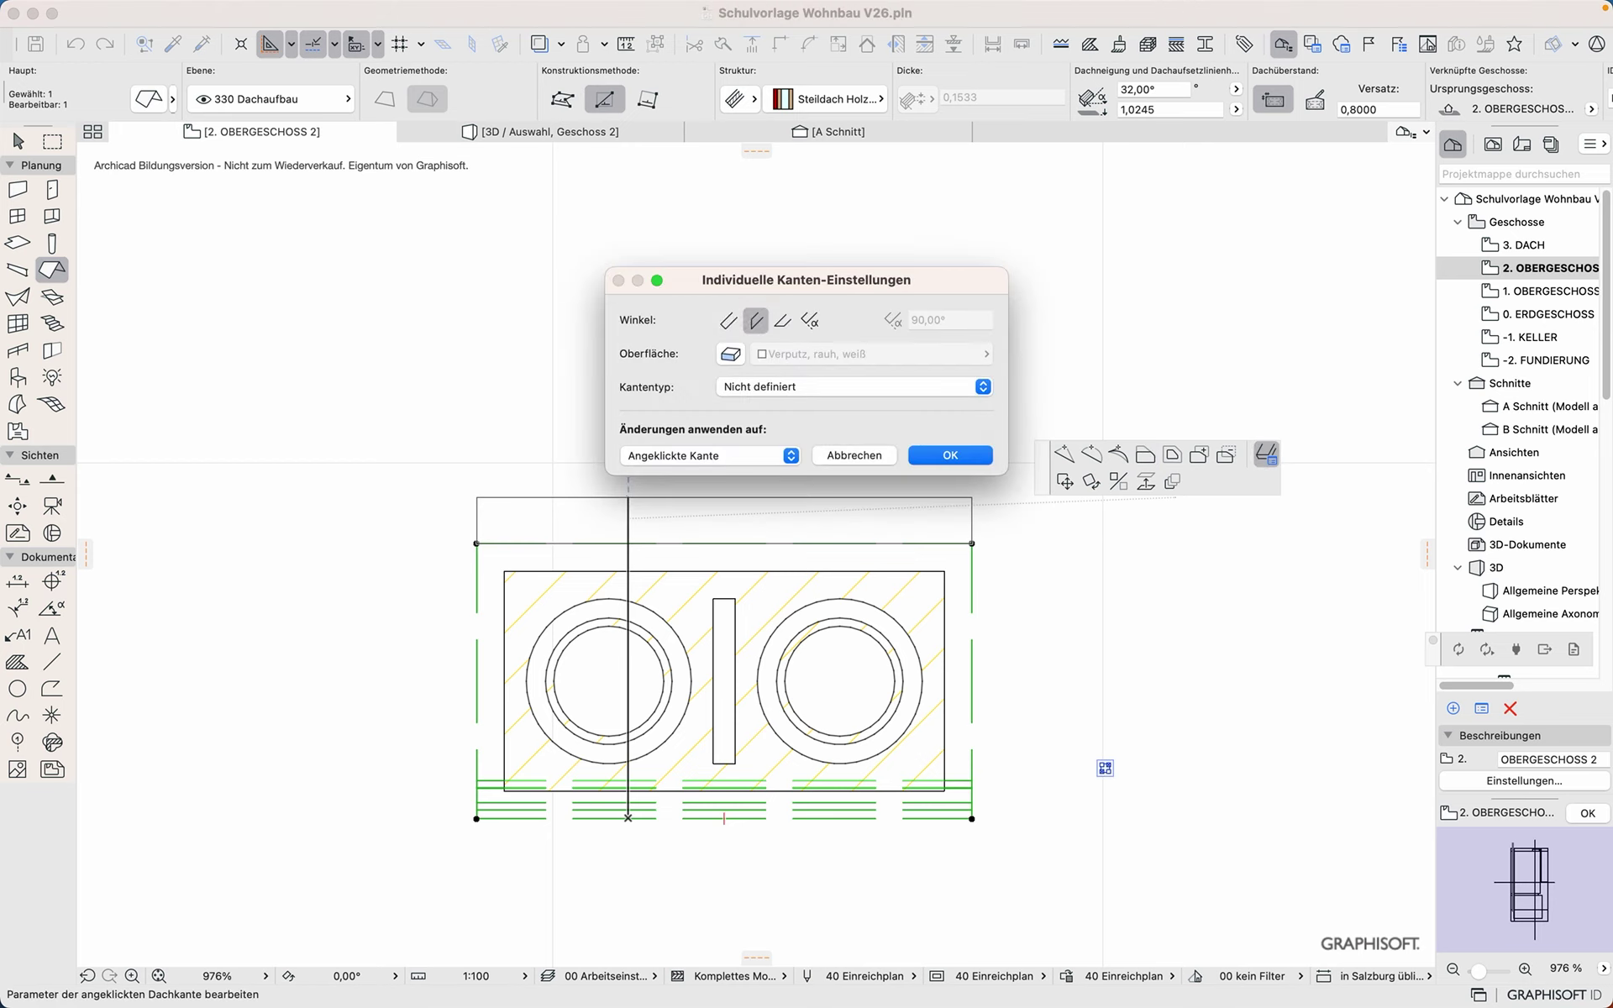
{"action": "left_click", "coordinate": [953, 453]}
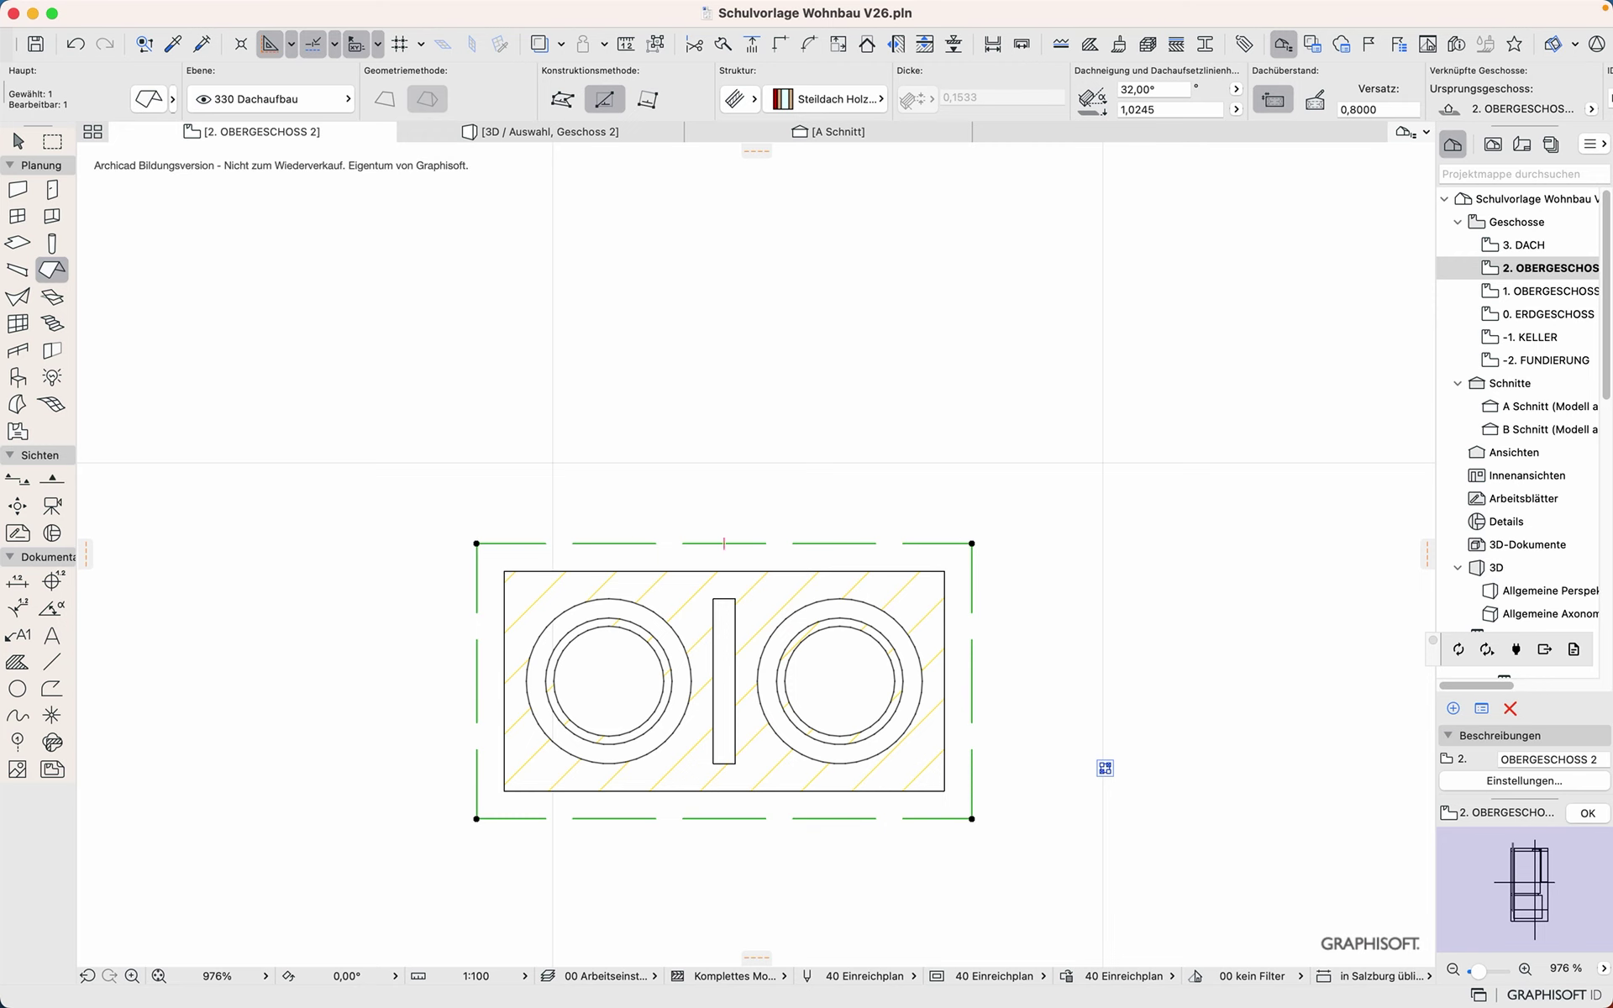
{"action": "left_click", "coordinate": [776, 544]}
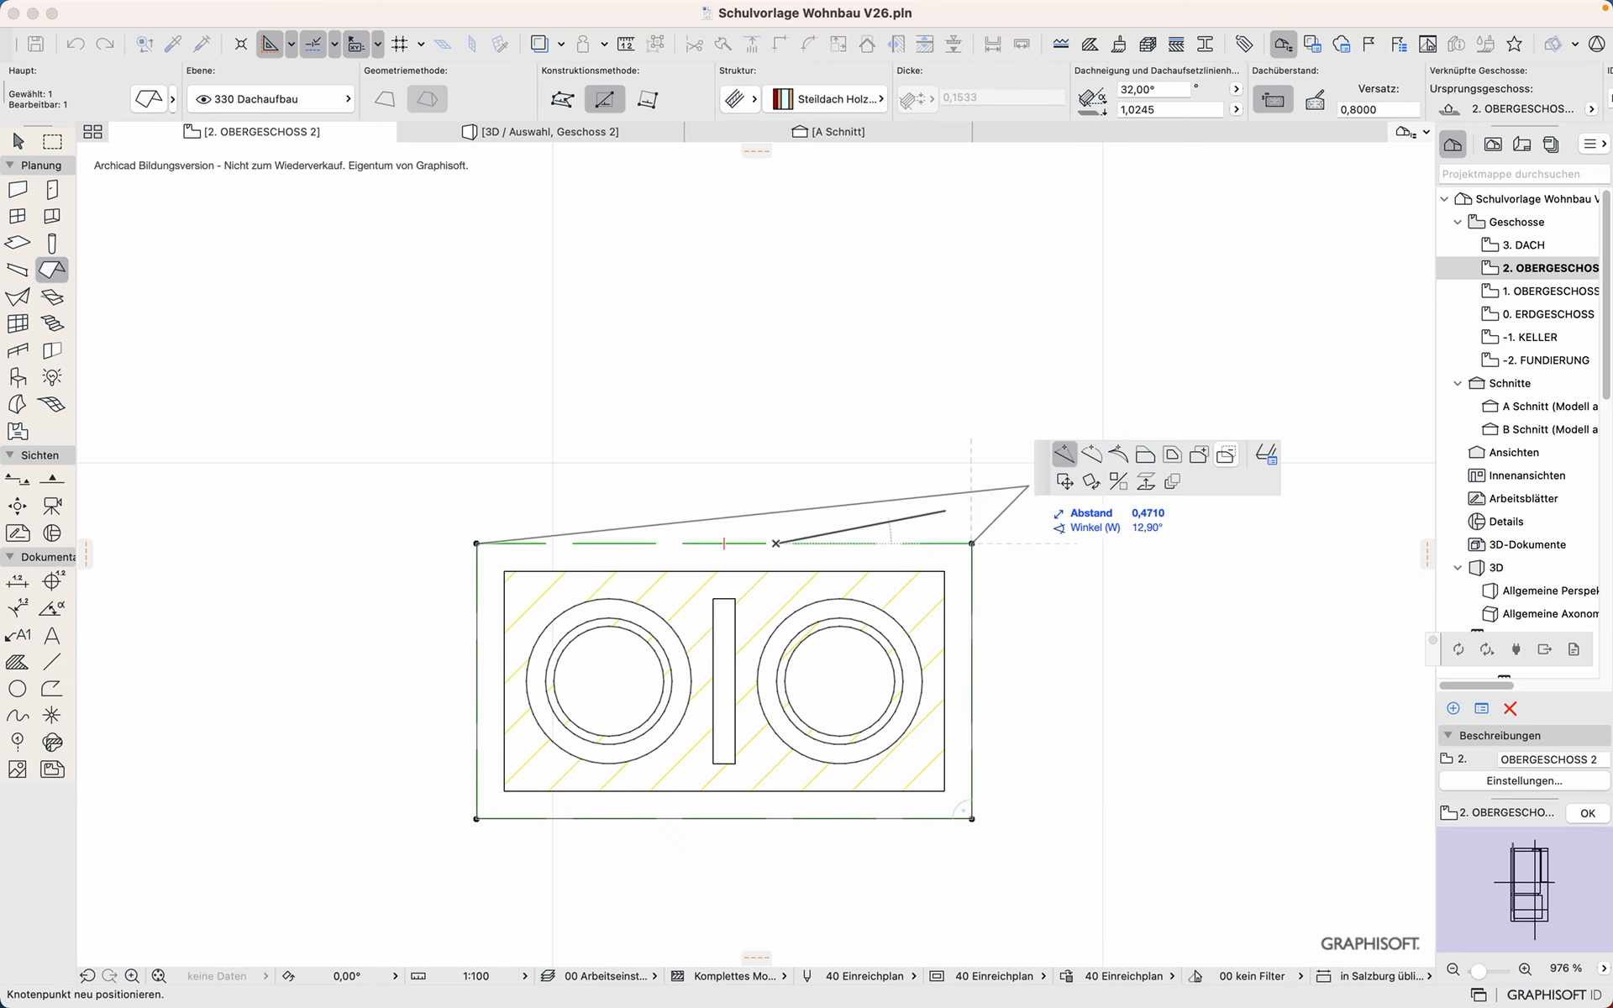
{"action": "left_click", "coordinate": [1266, 455]}
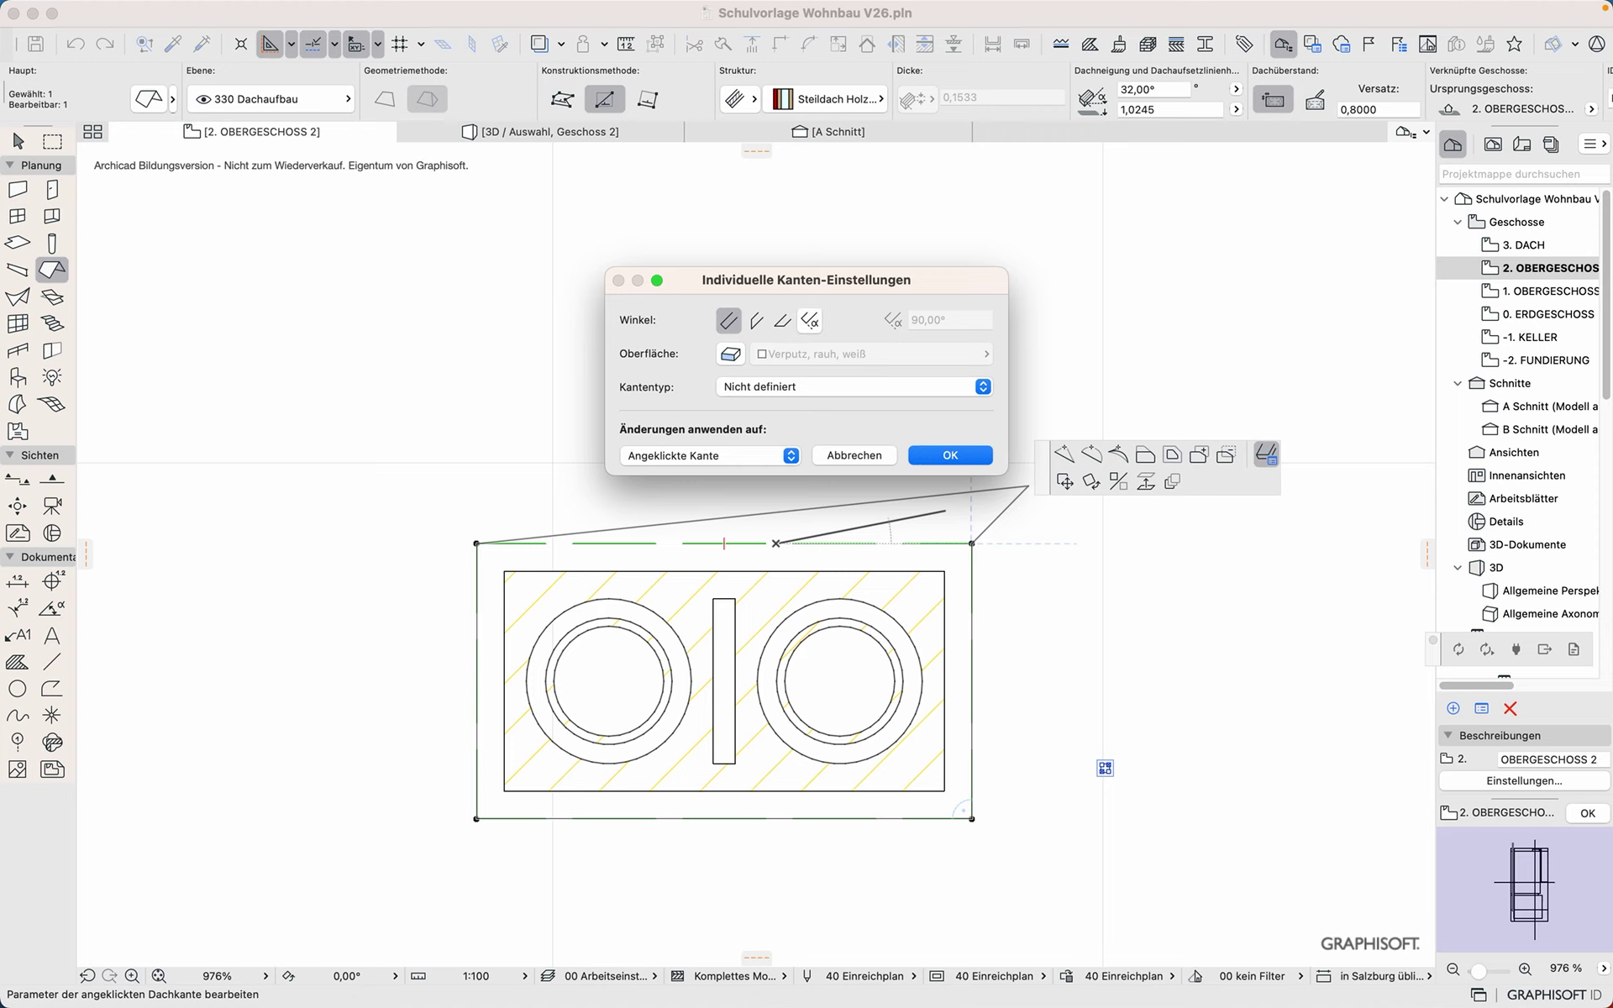
{"action": "left_click", "coordinate": [810, 320]}
{"action": "left_click", "coordinate": [950, 455]}
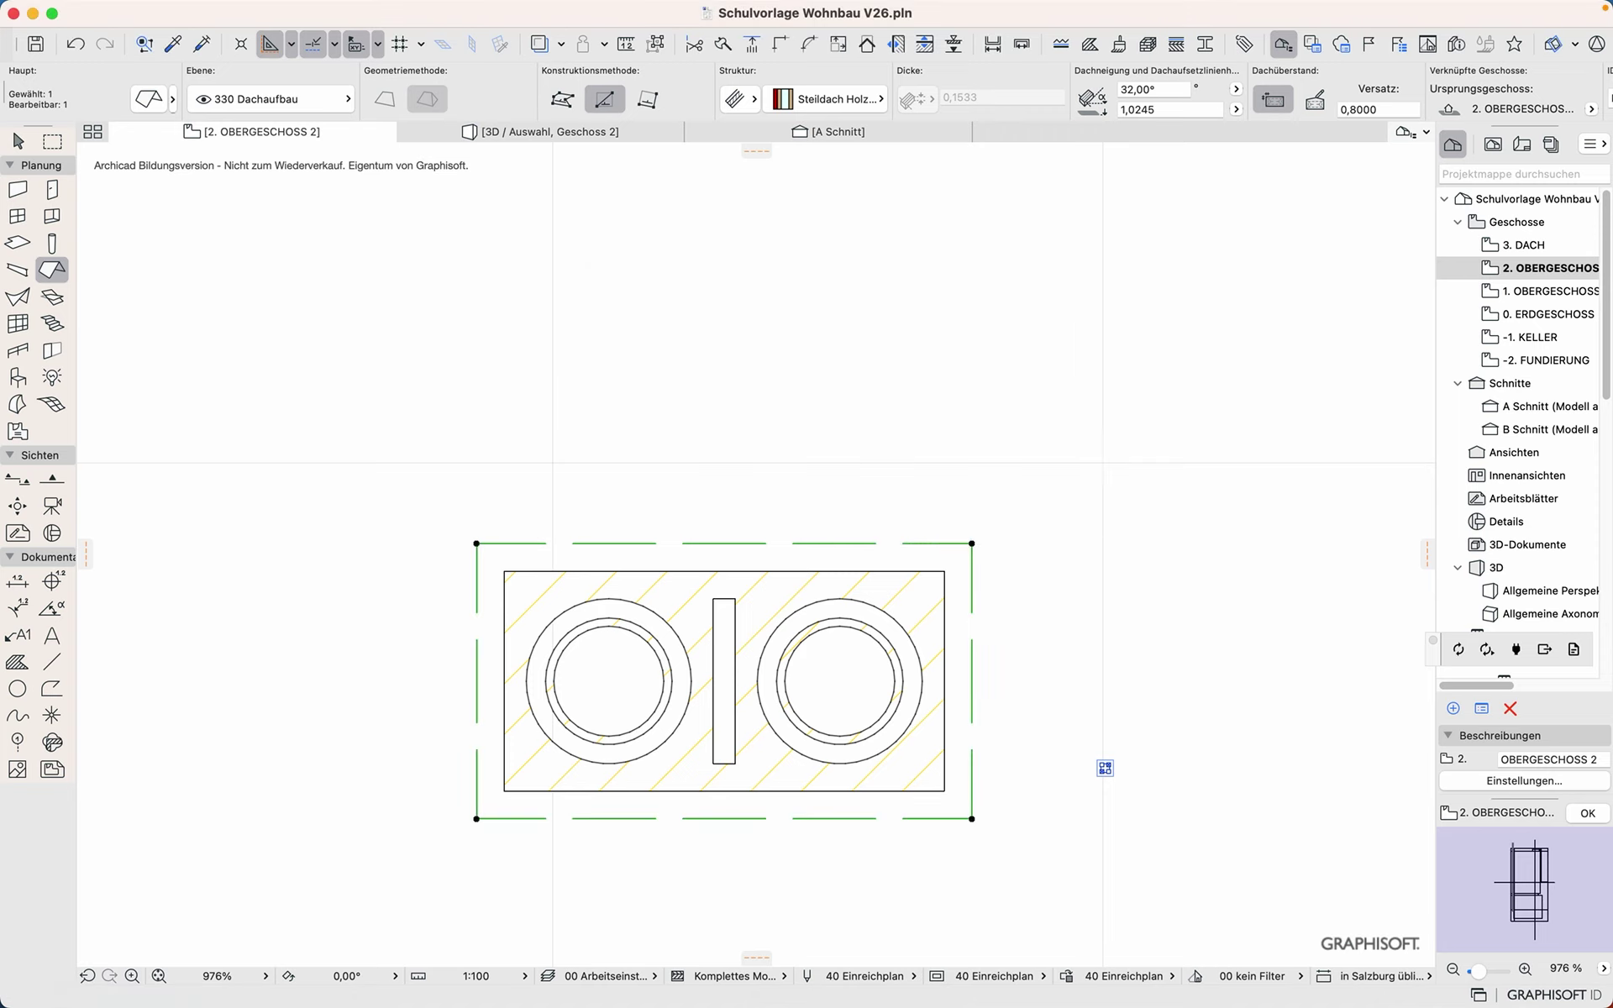
Step: Set the upper edge of the large rectangular roof opening to a vertical cut, applied to that edge only
{"action": "scroll", "coordinate": [301, 477], "scroll_direction": "down", "scroll_amount": 10}
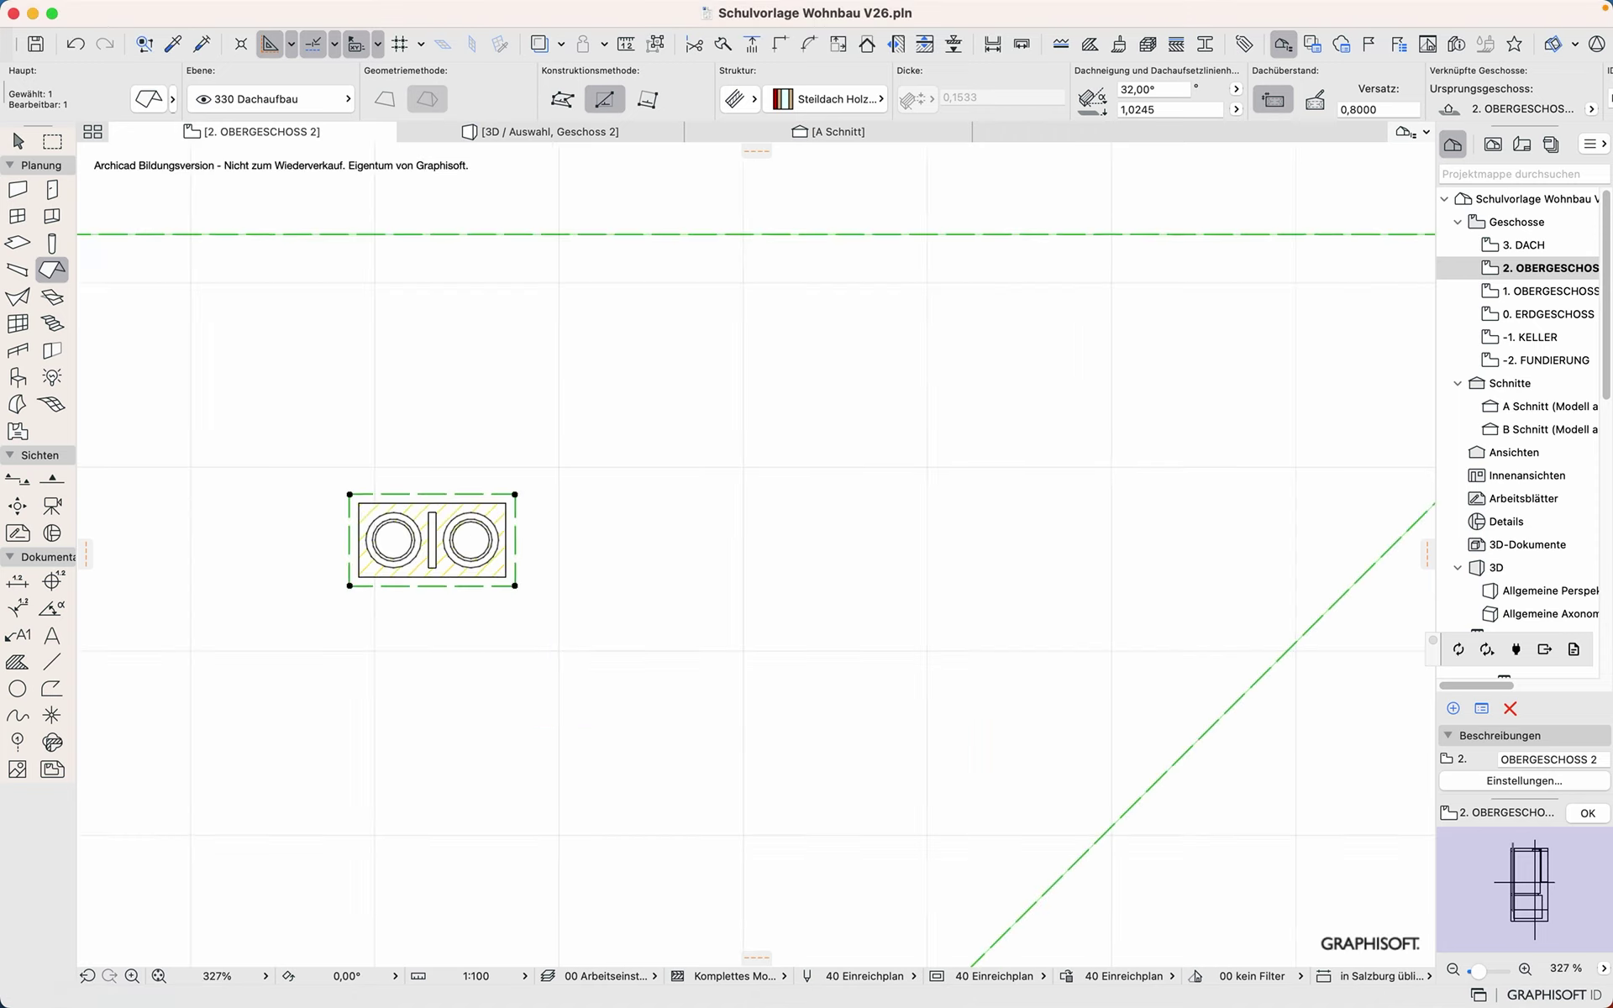
{"action": "scroll", "coordinate": [757, 555], "scroll_direction": "up", "scroll_amount": 3}
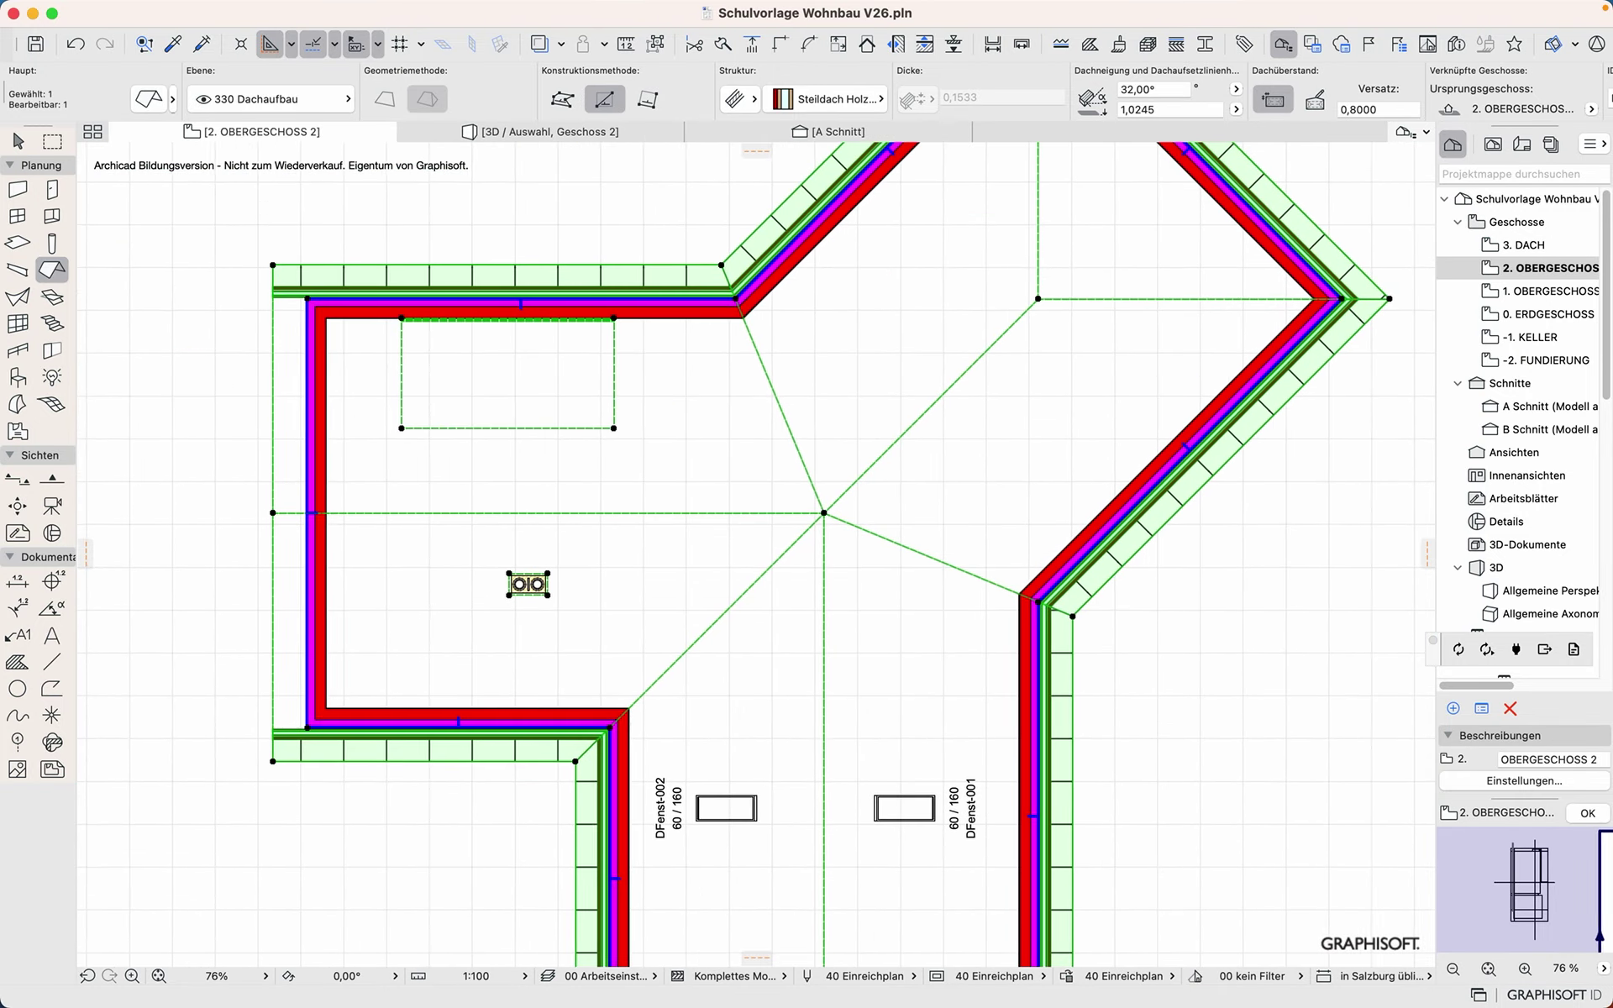
{"action": "scroll", "coordinate": [1054, 768], "scroll_direction": "left", "scroll_amount": 5}
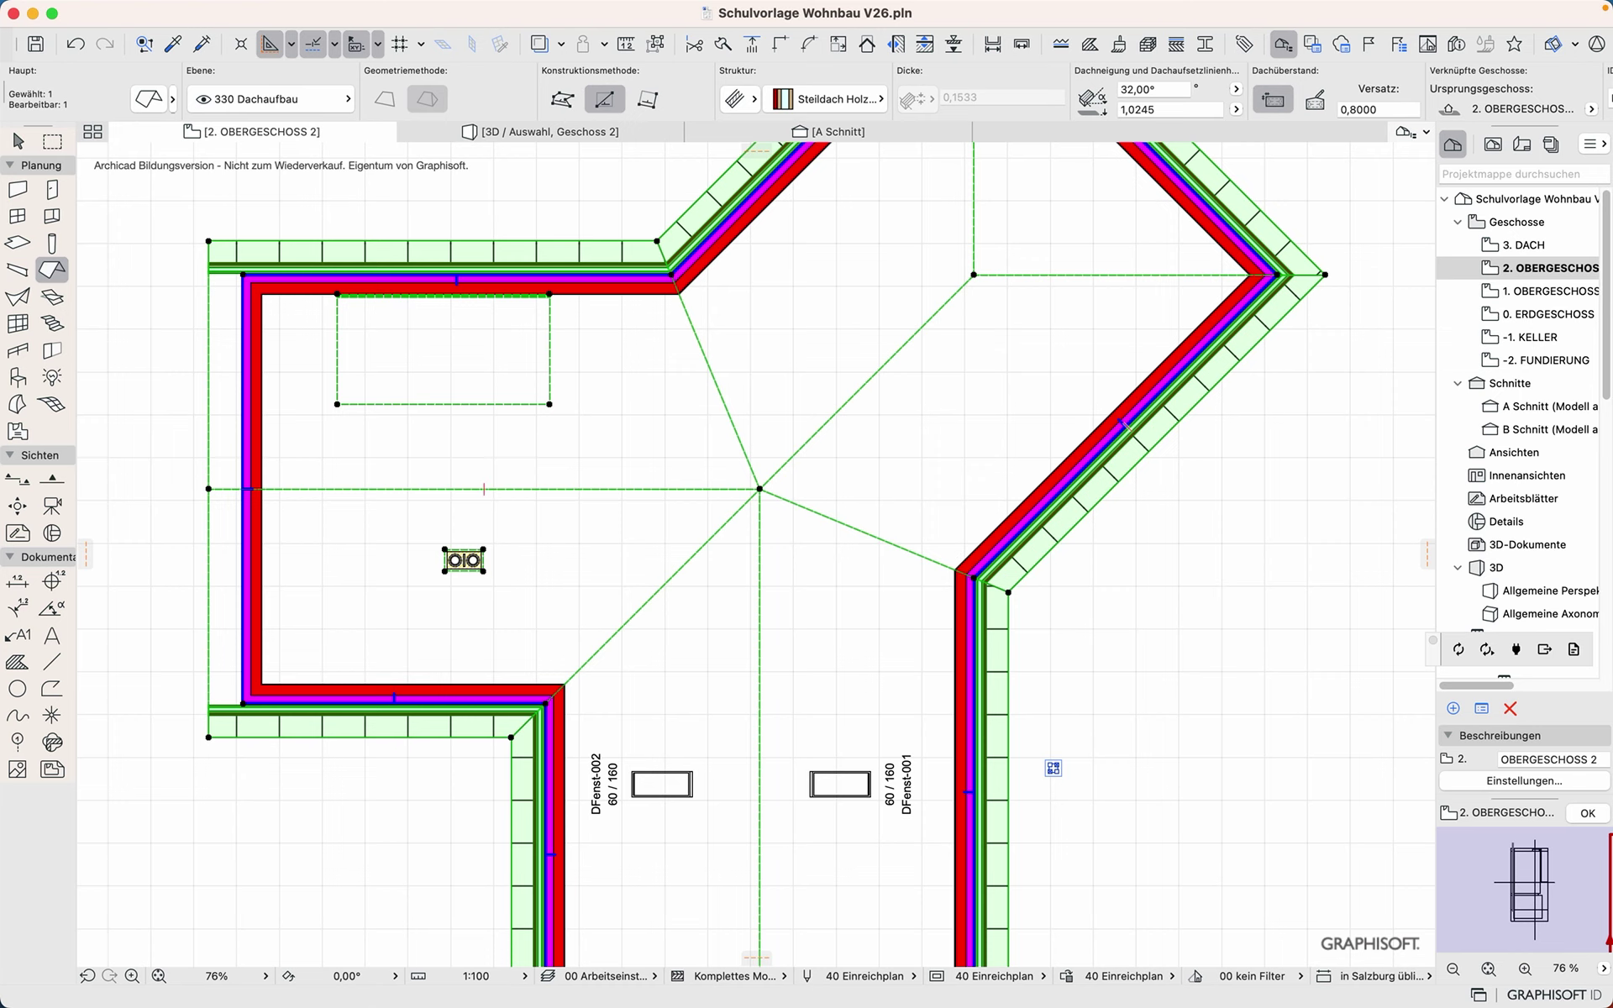
{"action": "scroll", "coordinate": [420, 303], "scroll_direction": "up", "scroll_amount": 5}
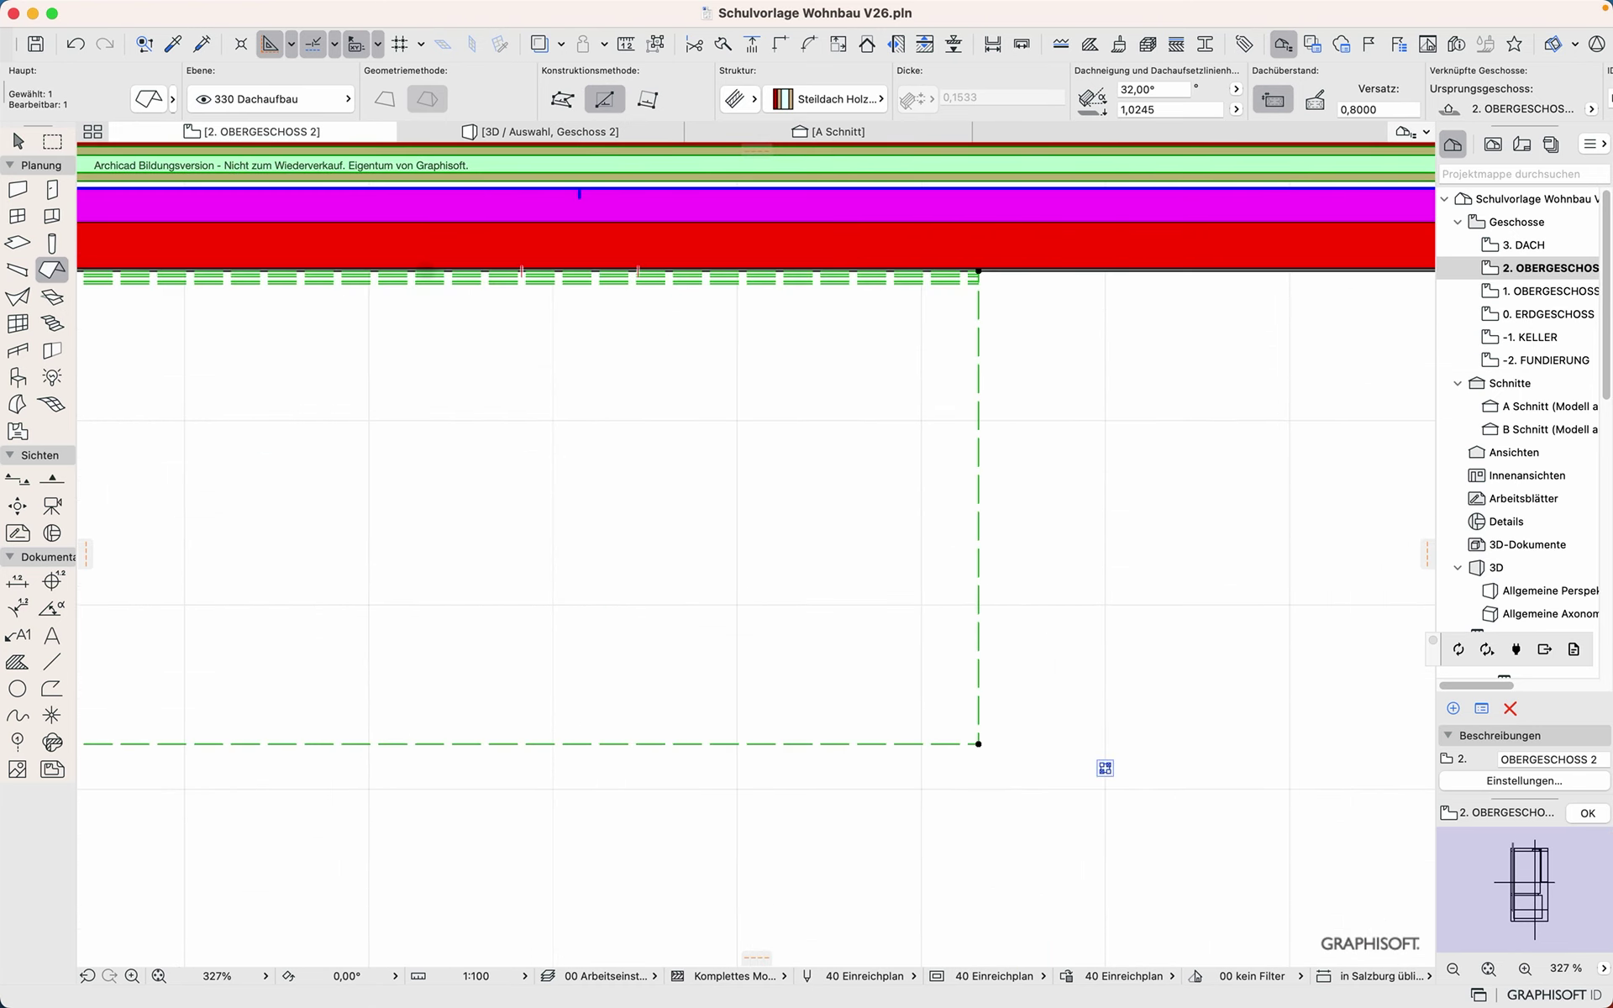
{"action": "left_click", "coordinate": [425, 271]}
{"action": "left_click", "coordinate": [1267, 454]}
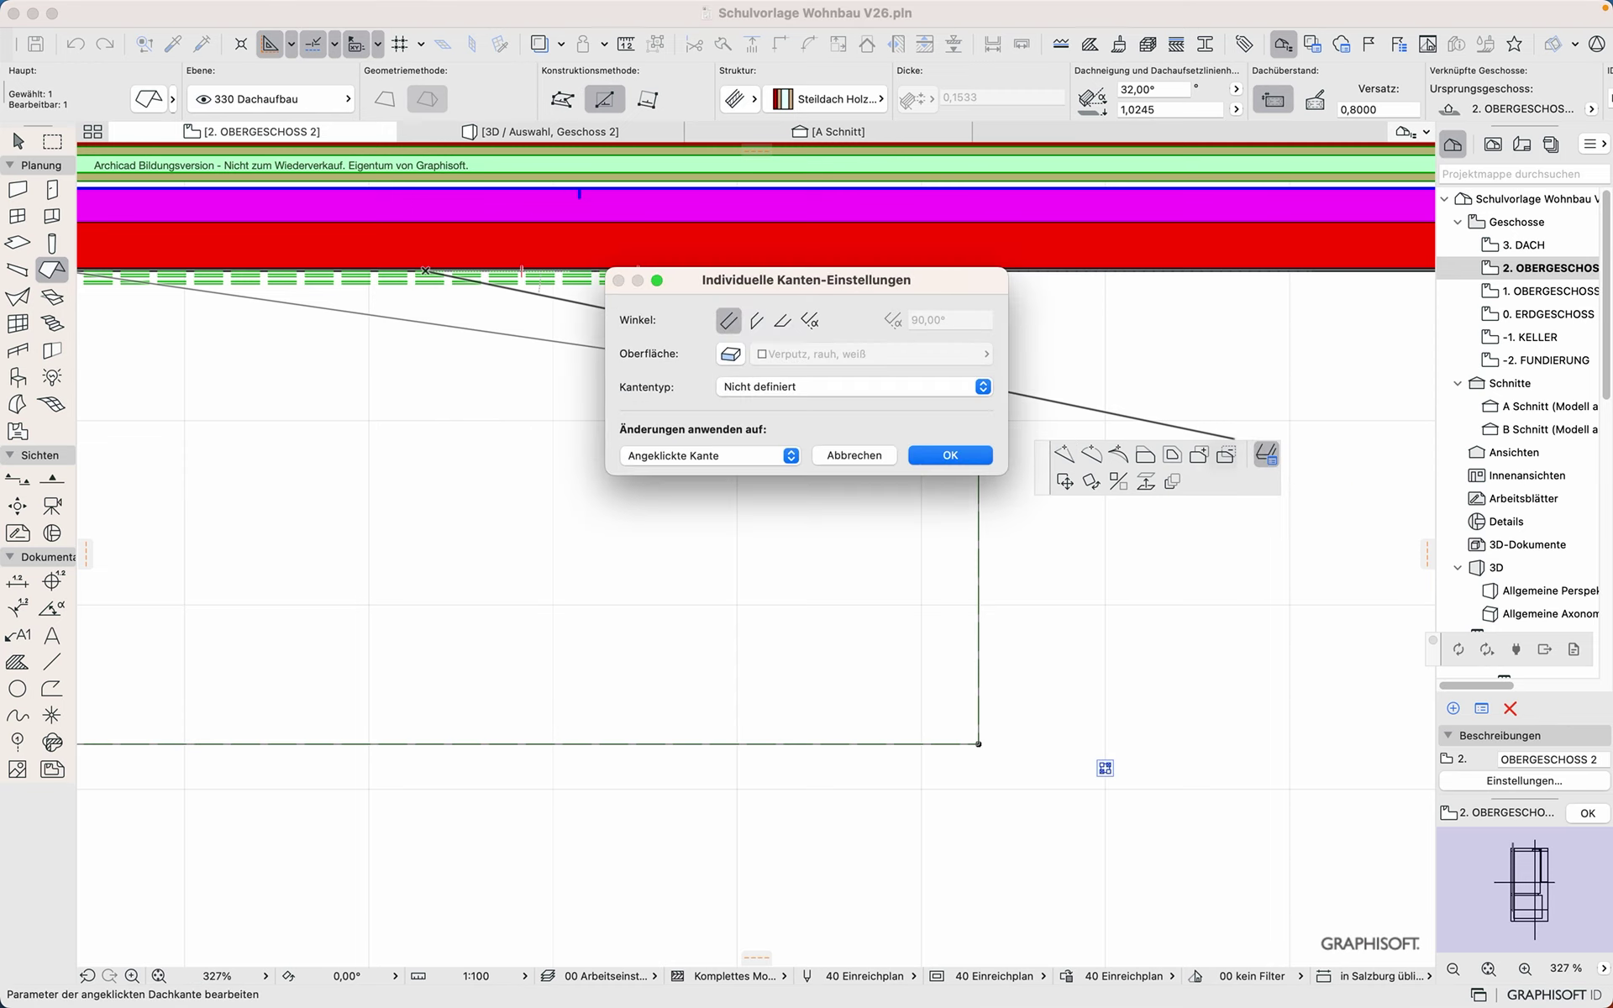
{"action": "left_click", "coordinate": [756, 320]}
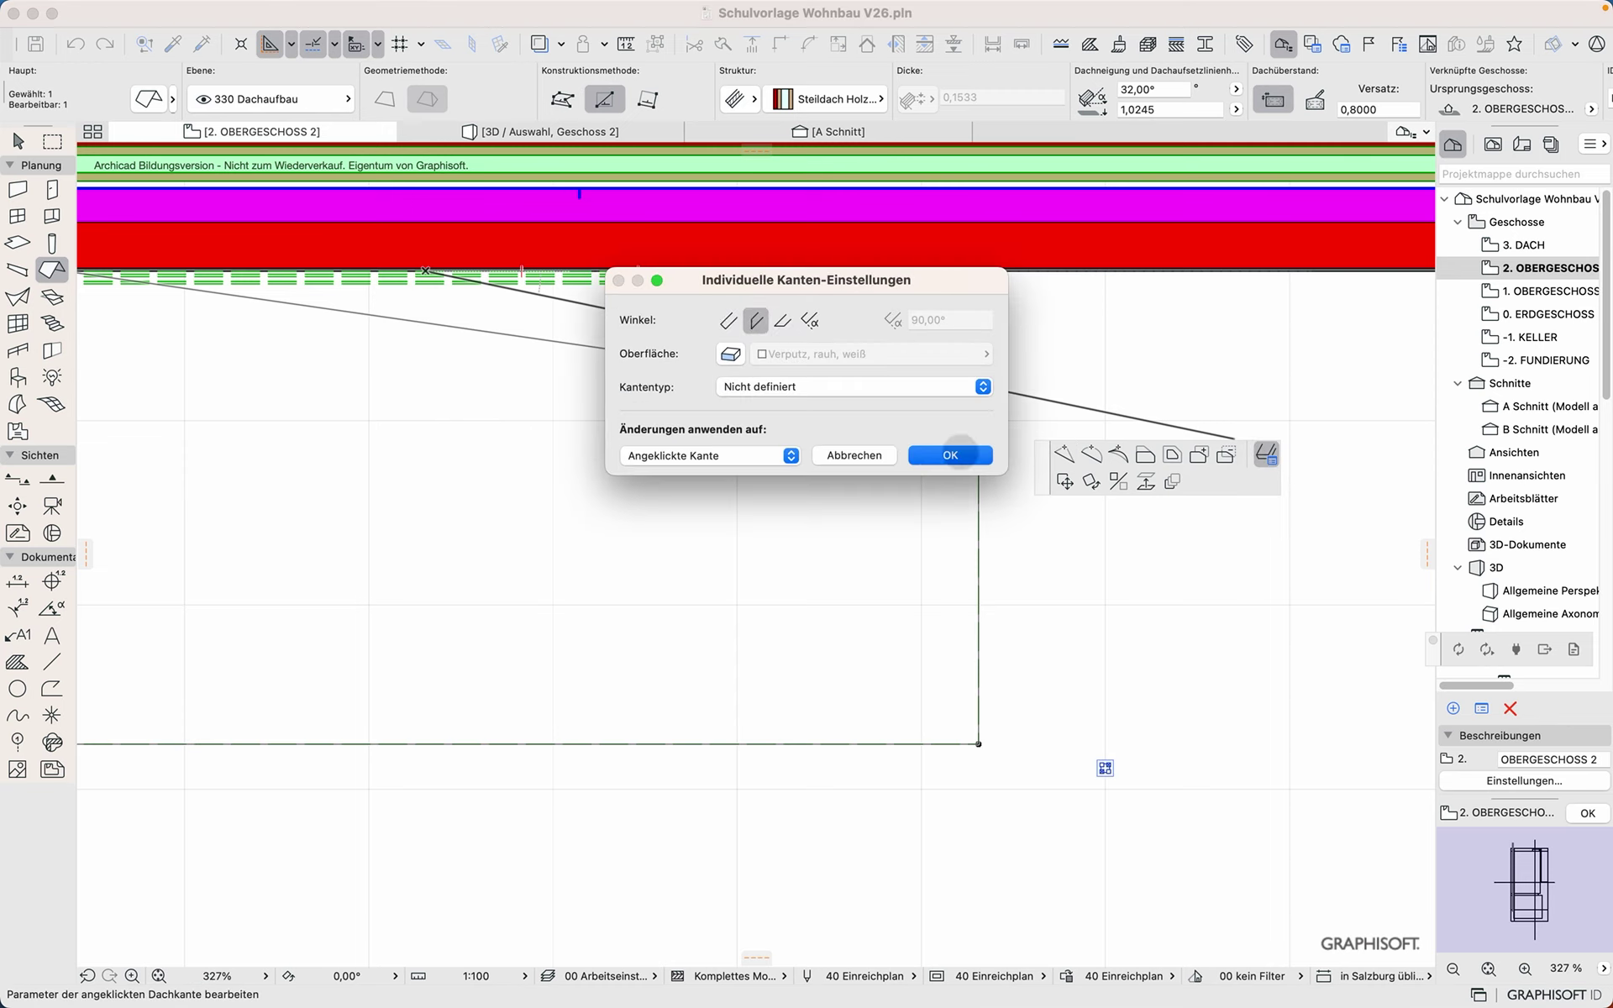
{"action": "key", "text": "Return"}
Step: Set the lower edge of the large rectangular roof opening to a vertical cut as well
{"action": "left_click", "coordinate": [602, 744]}
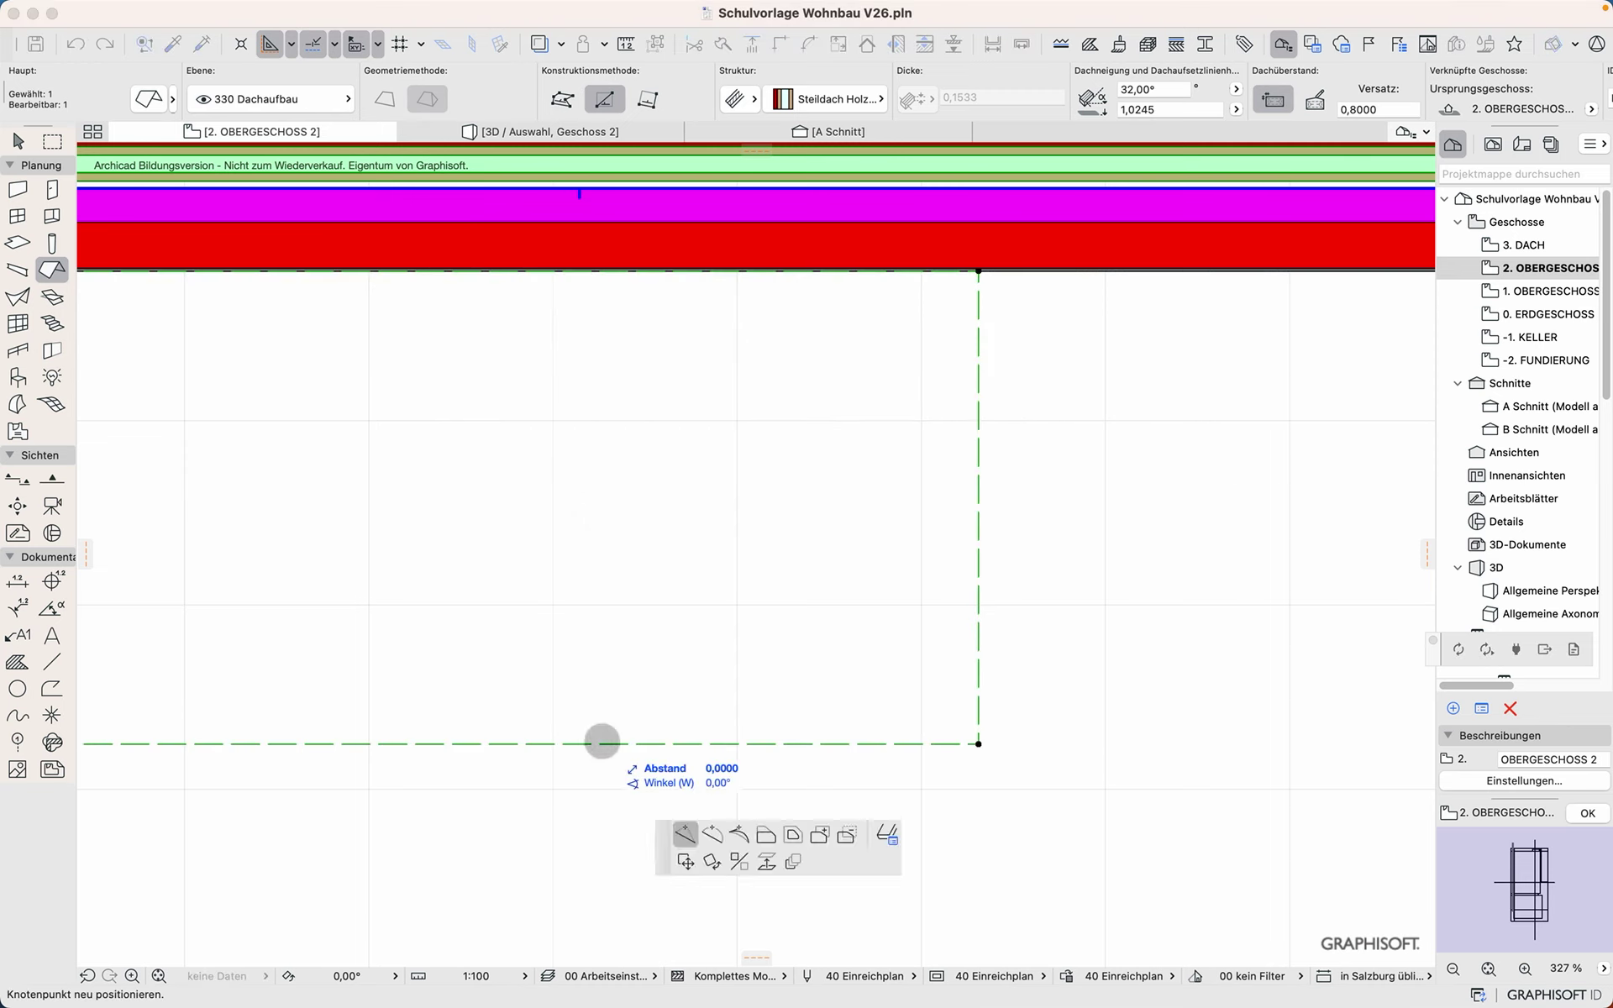
{"action": "left_click", "coordinate": [1266, 454]}
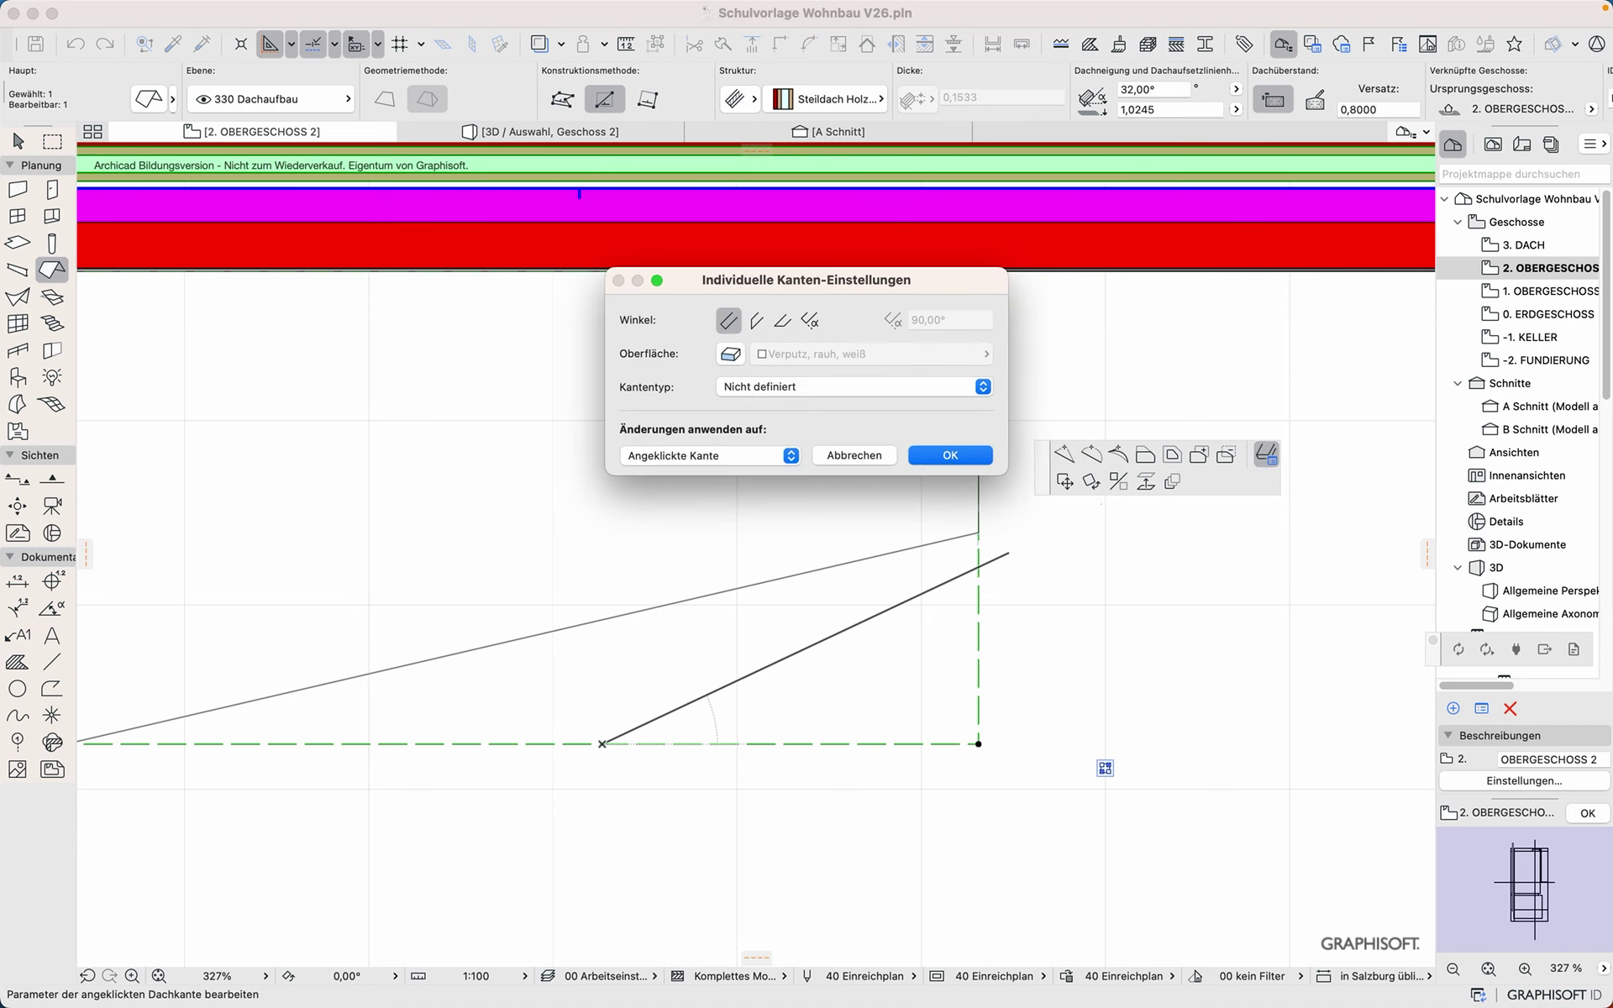
{"action": "left_click", "coordinate": [755, 320]}
{"action": "left_click", "coordinate": [951, 455]}
Step: Offset the left gable edge of the multi-plane roof outward by about 1 m
{"action": "scroll", "coordinate": [747, 623], "scroll_direction": "down", "scroll_amount": 15}
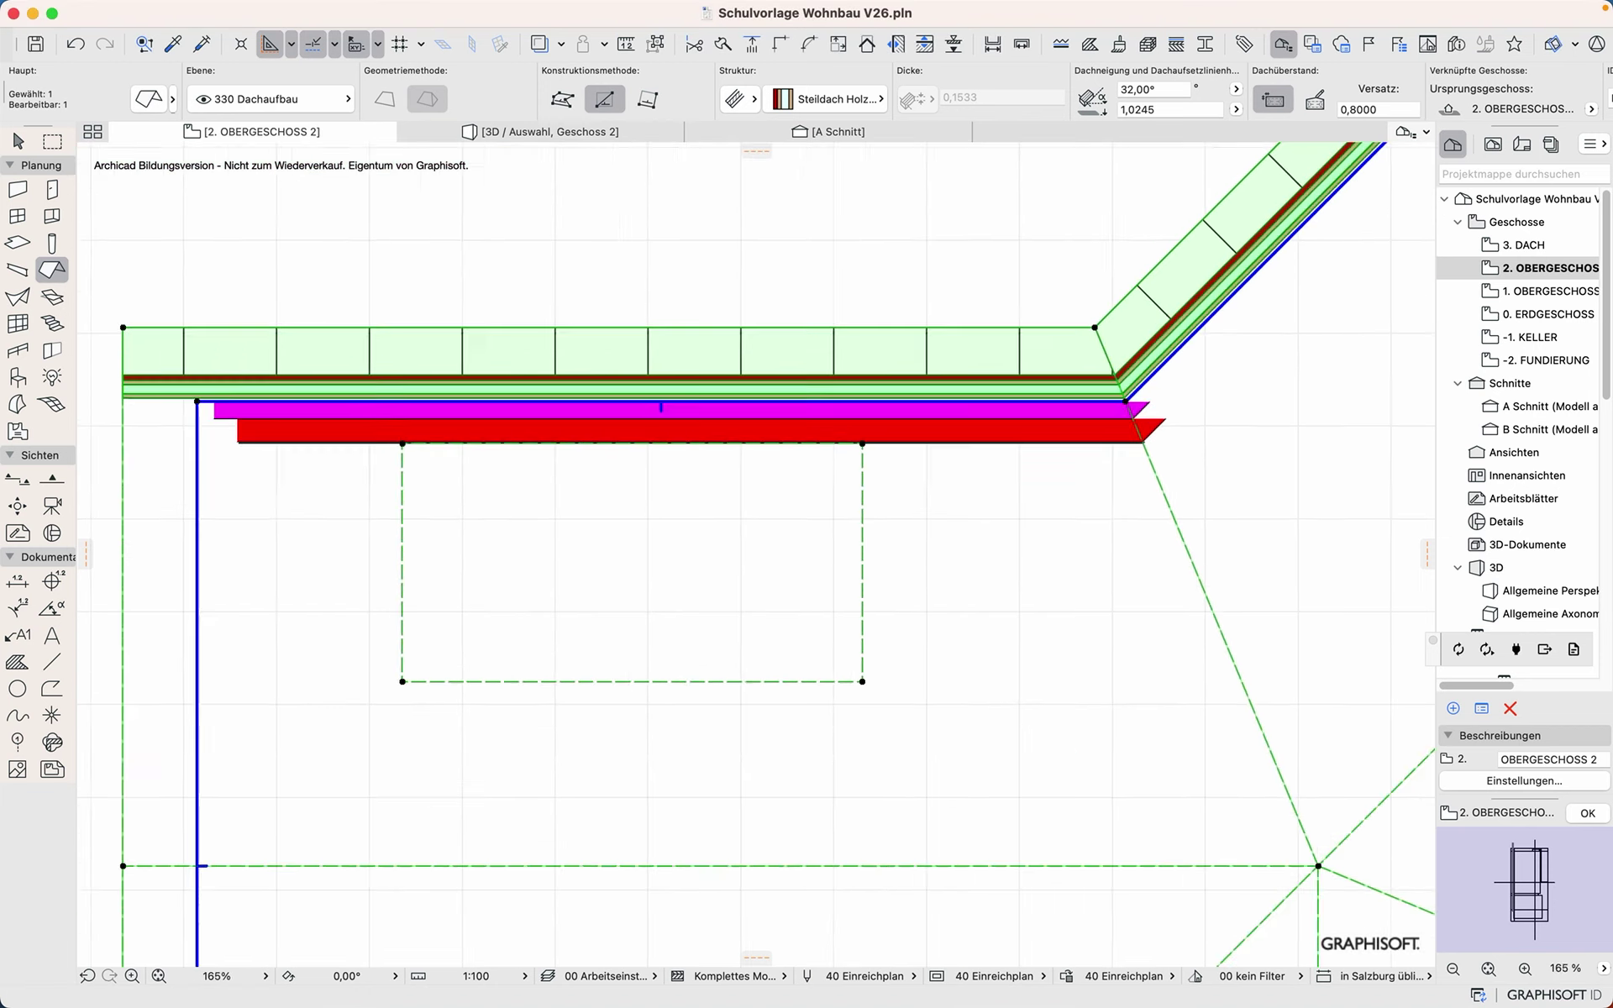
{"action": "scroll", "coordinate": [862, 636], "scroll_direction": "right", "scroll_amount": 1}
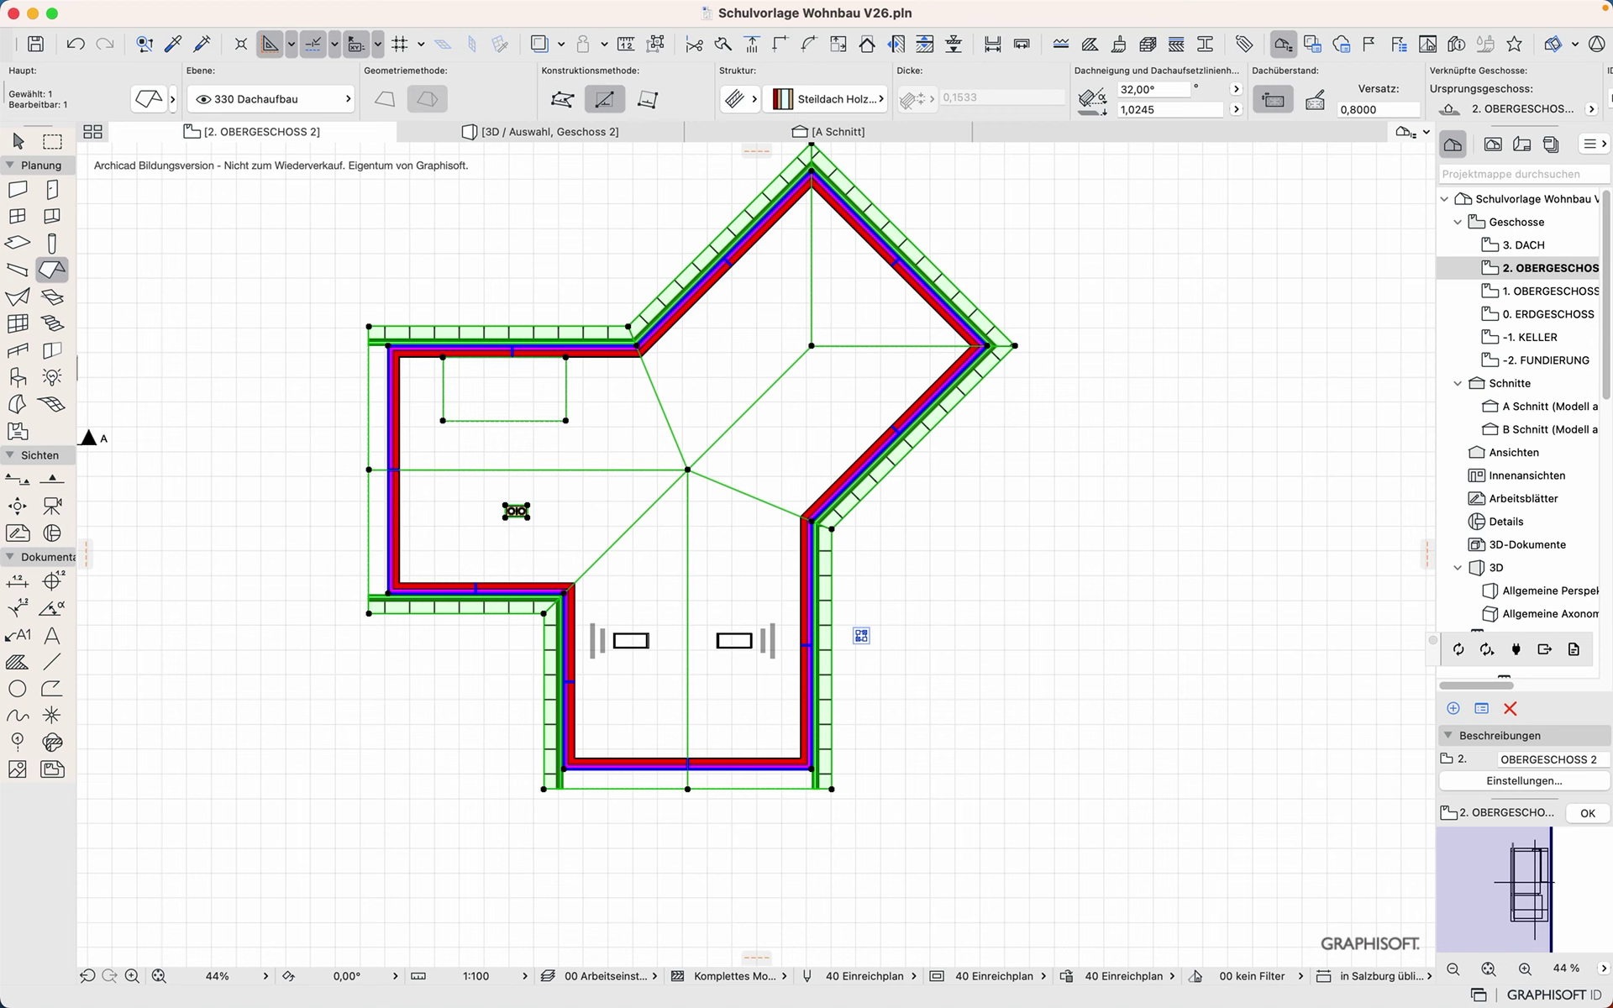
{"action": "left_click", "coordinate": [368, 410]}
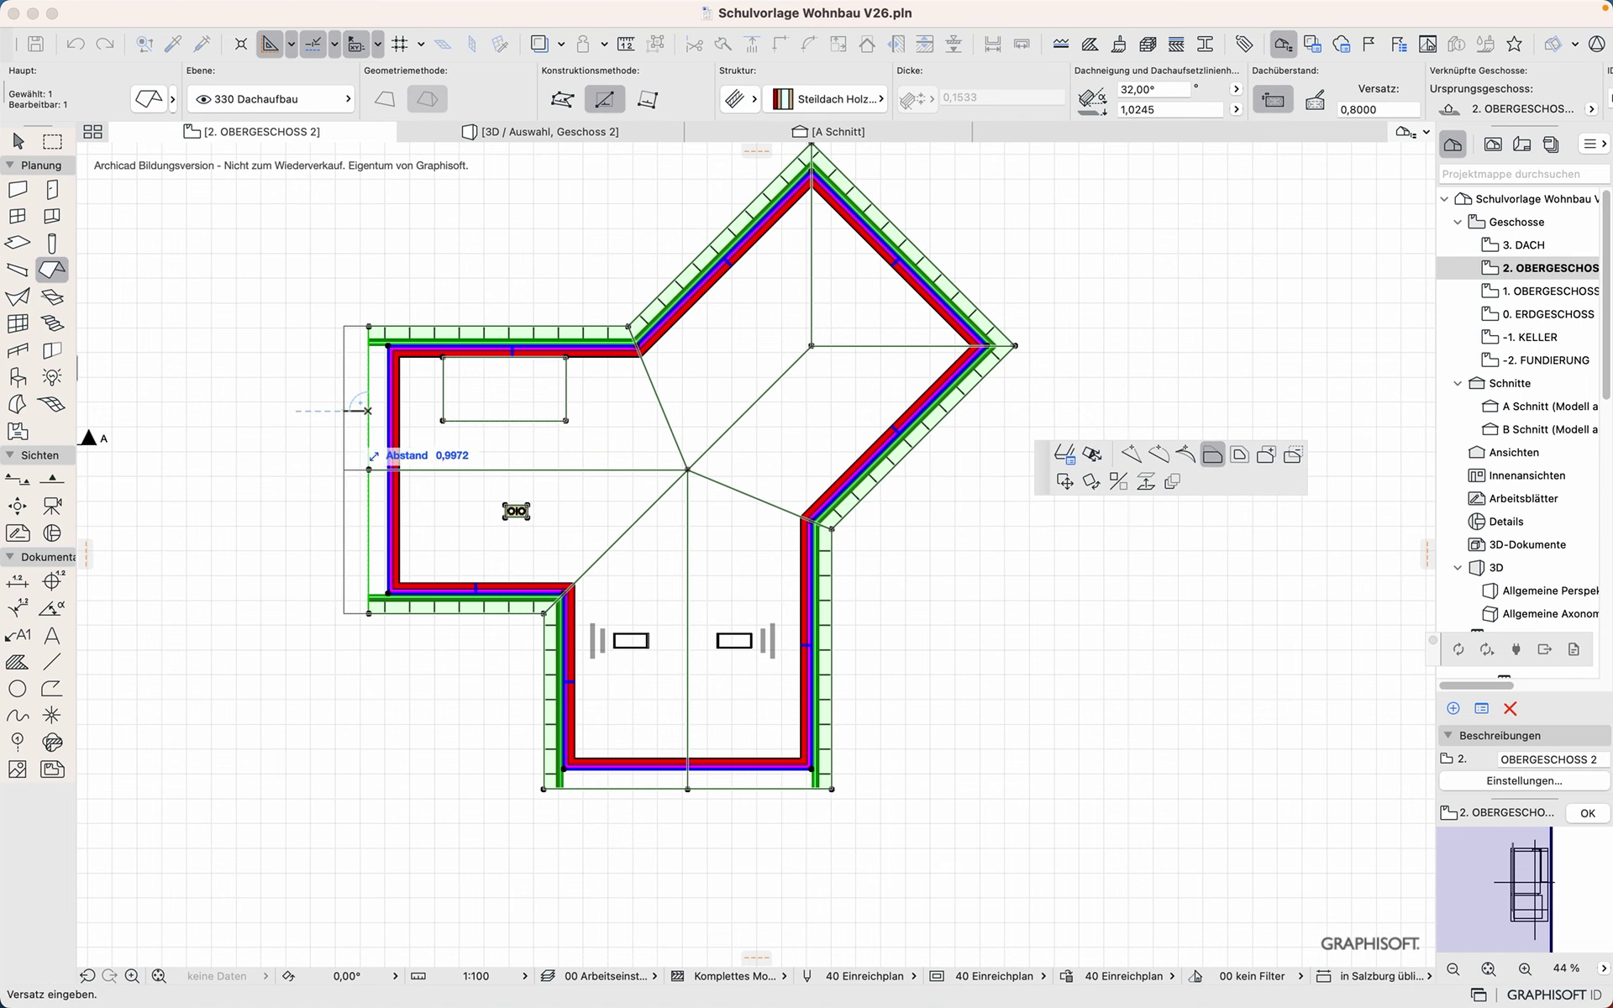
{"action": "left_click", "coordinate": [343, 424]}
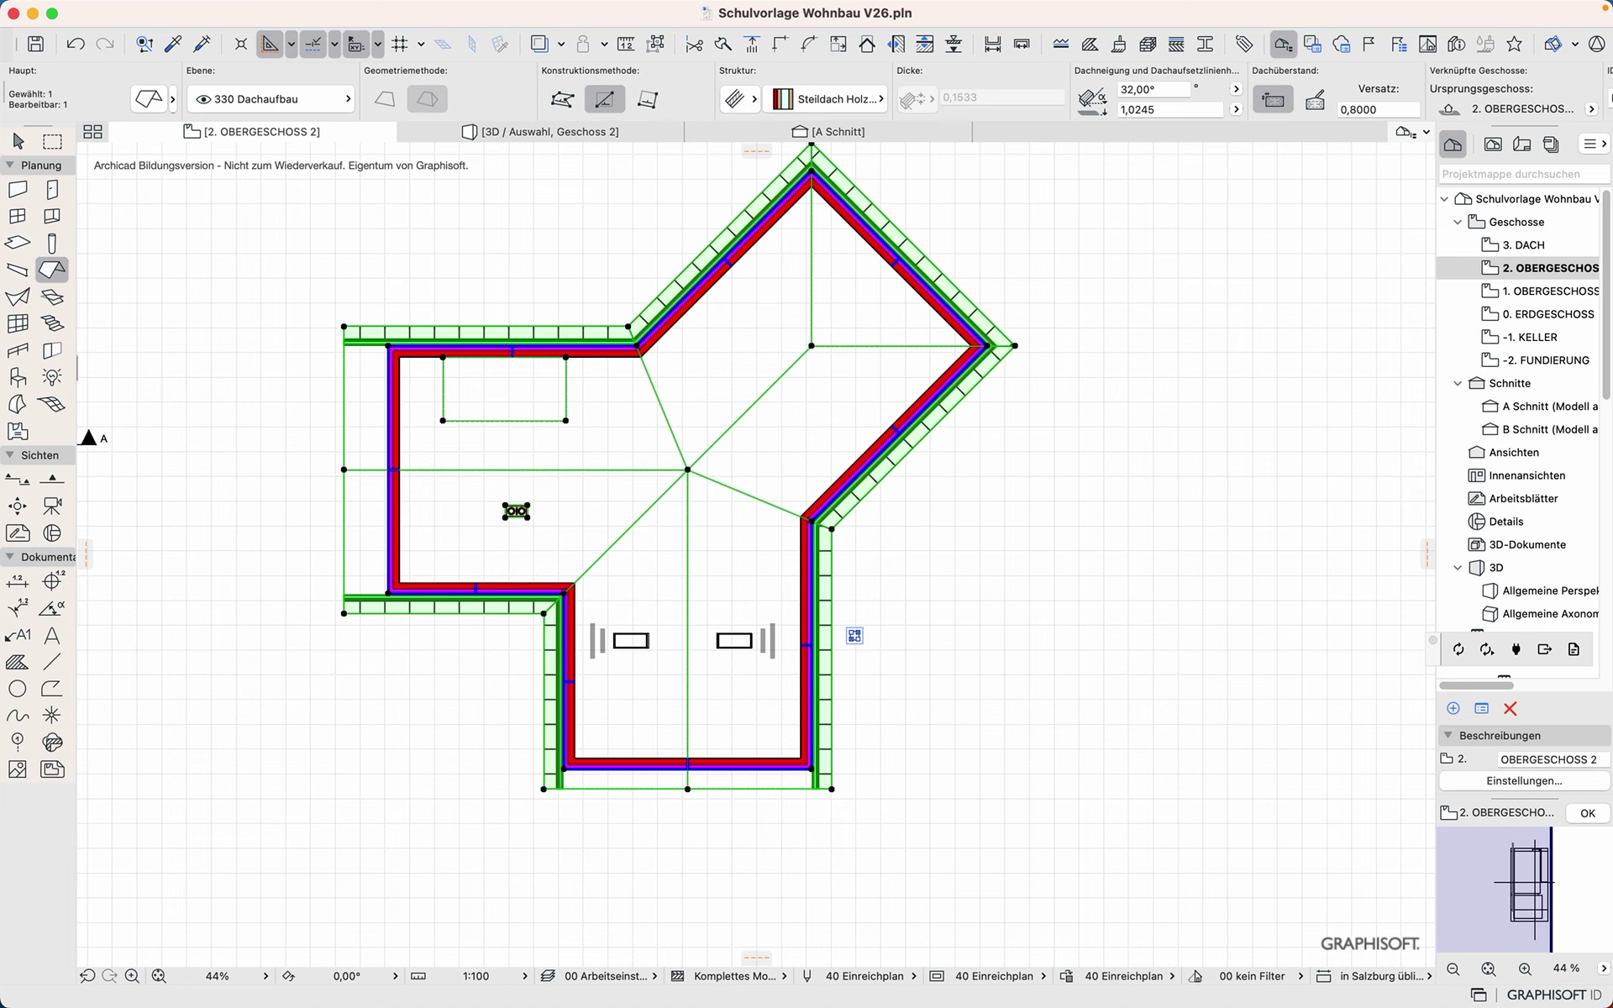
Step: Start RoofMaker's Dachstuhlassistent for the roof and set the rafters to eave angle Lotrecht with a 0.12 × 0.18 m cross-section
{"action": "mouse_move", "coordinate": [400, 4]}
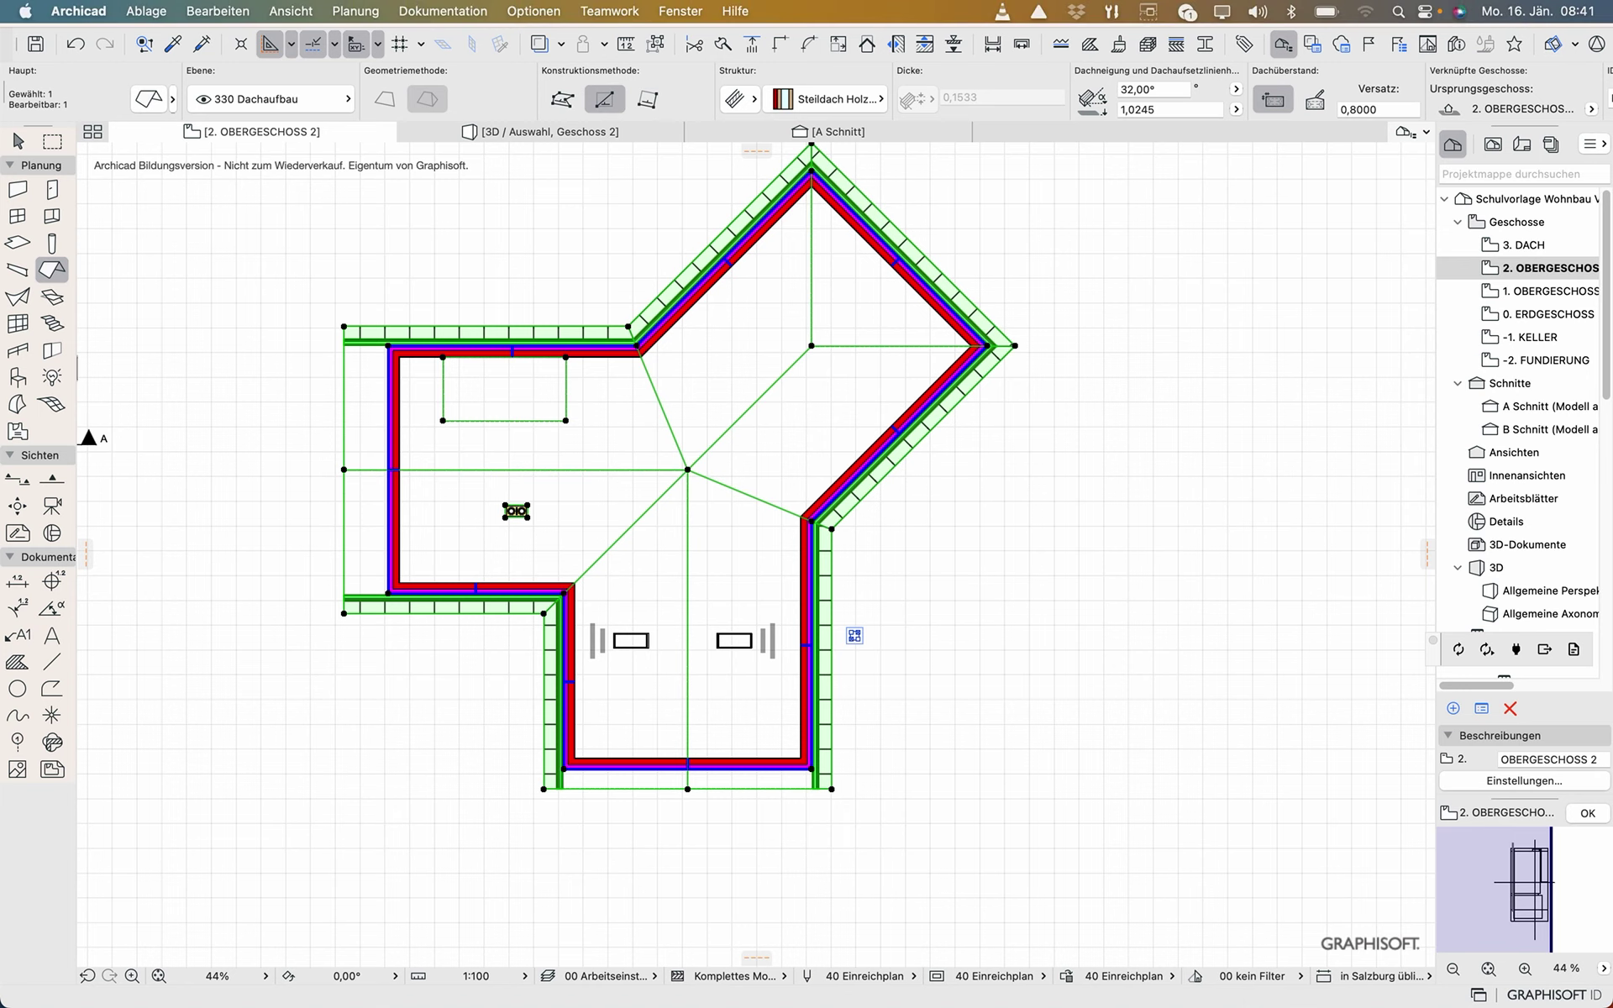
{"action": "left_click", "coordinate": [355, 10]}
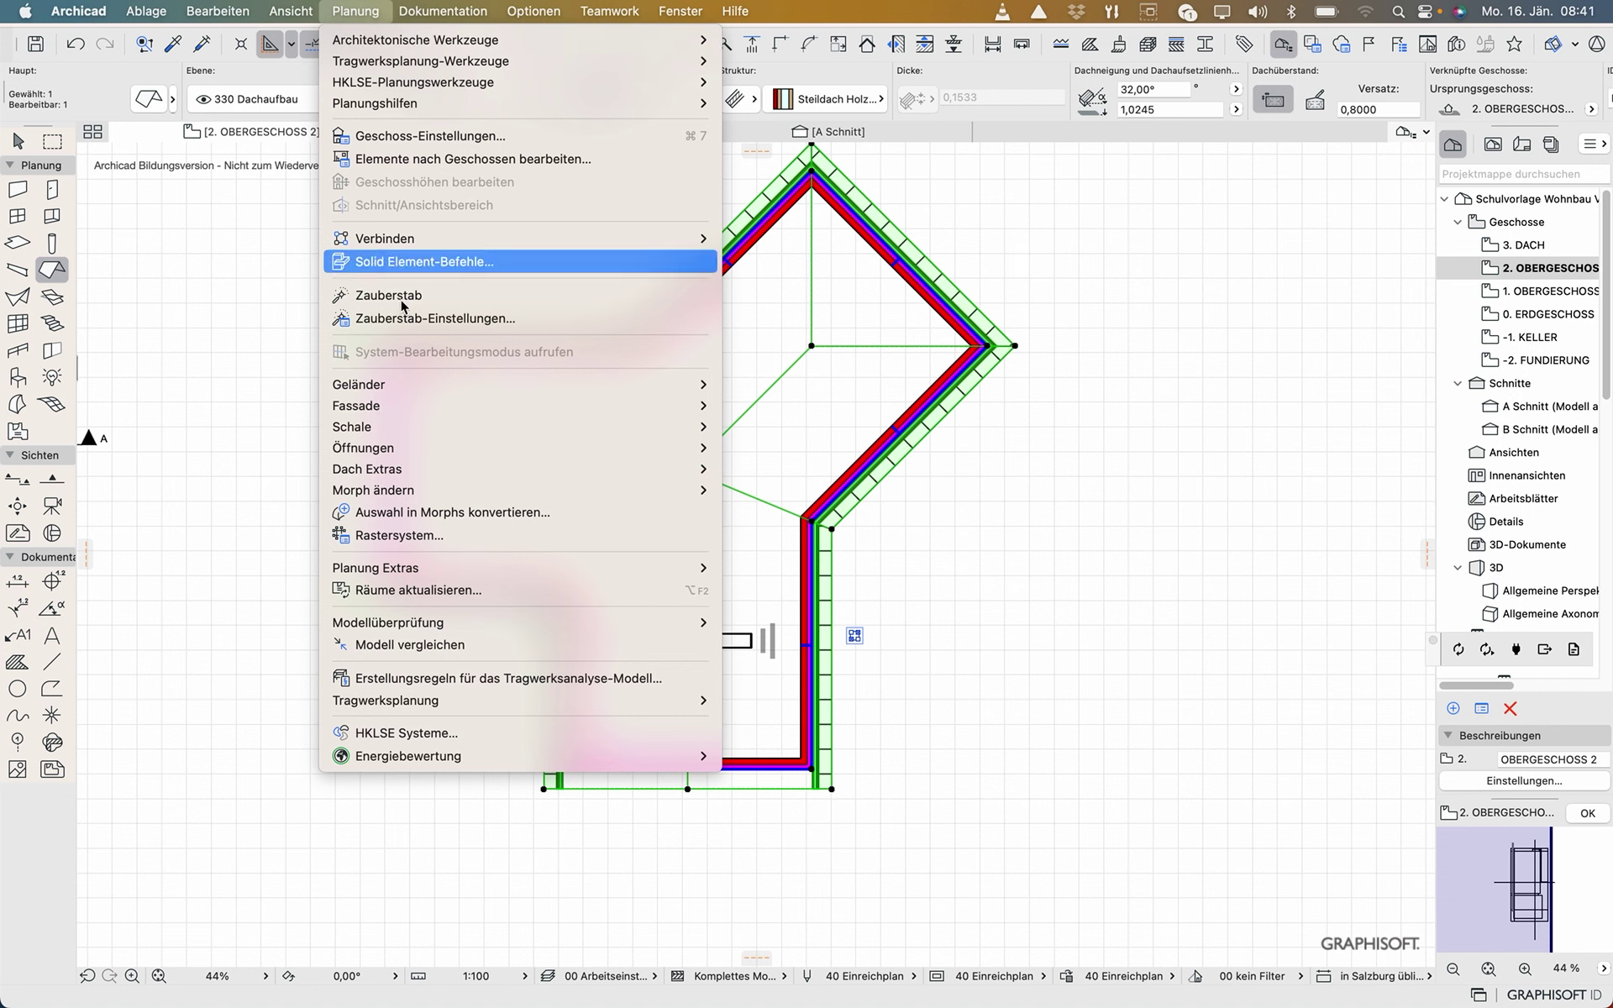
{"action": "mouse_move", "coordinate": [407, 471]}
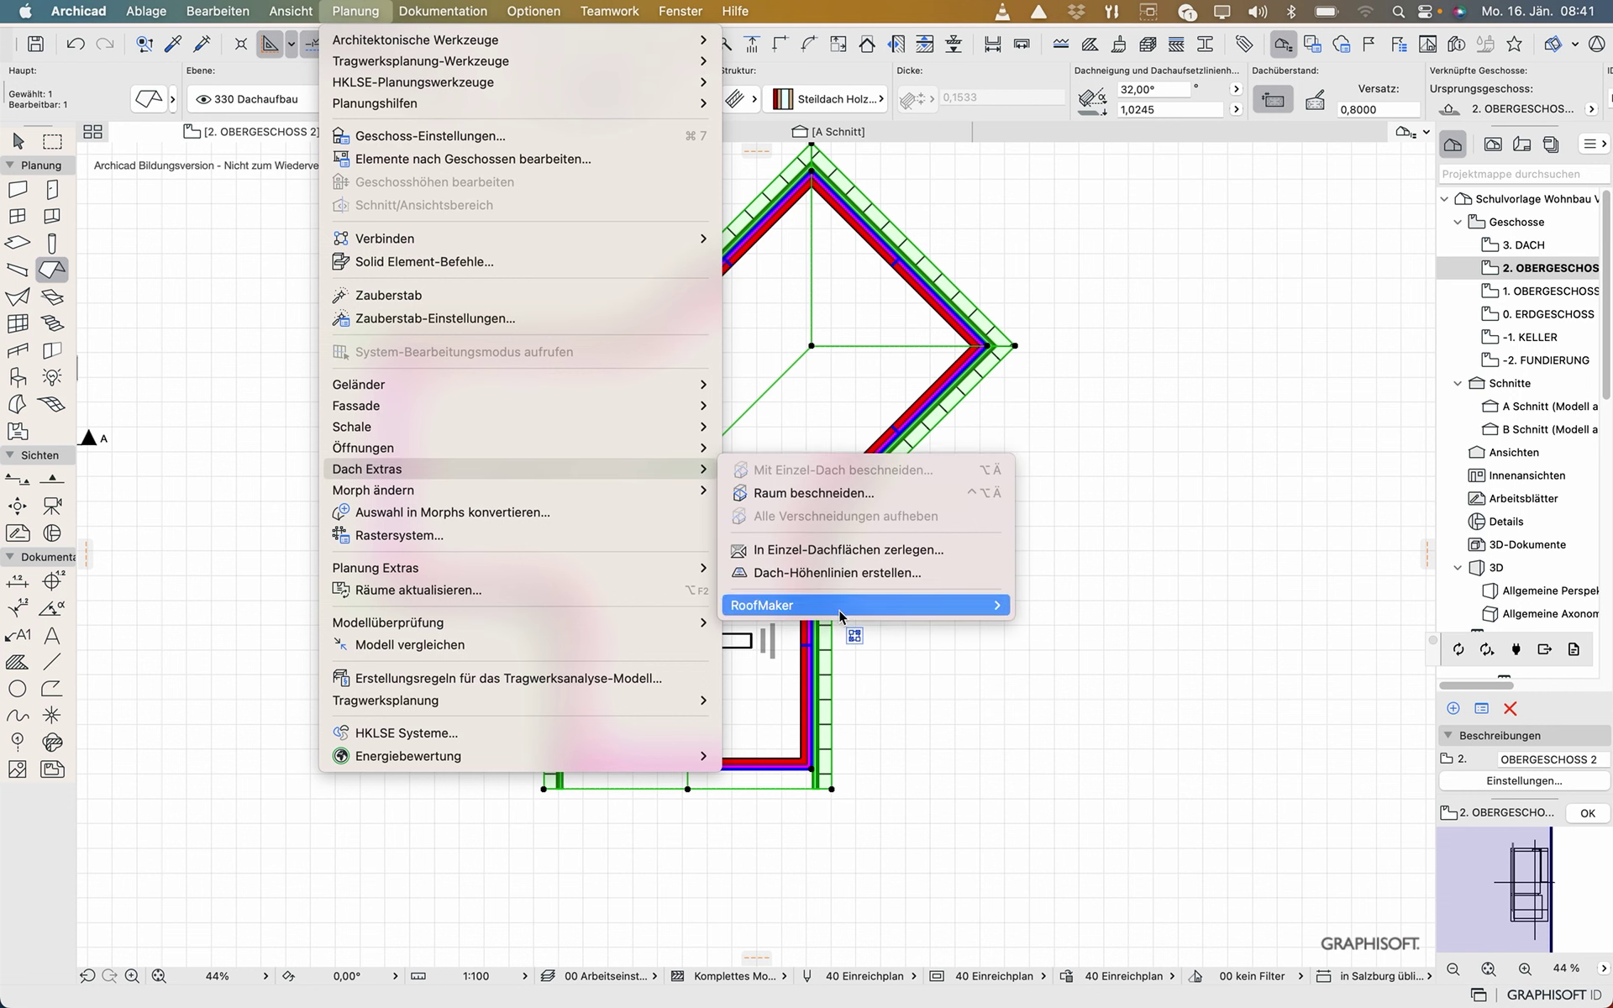
{"action": "mouse_move", "coordinate": [840, 611]}
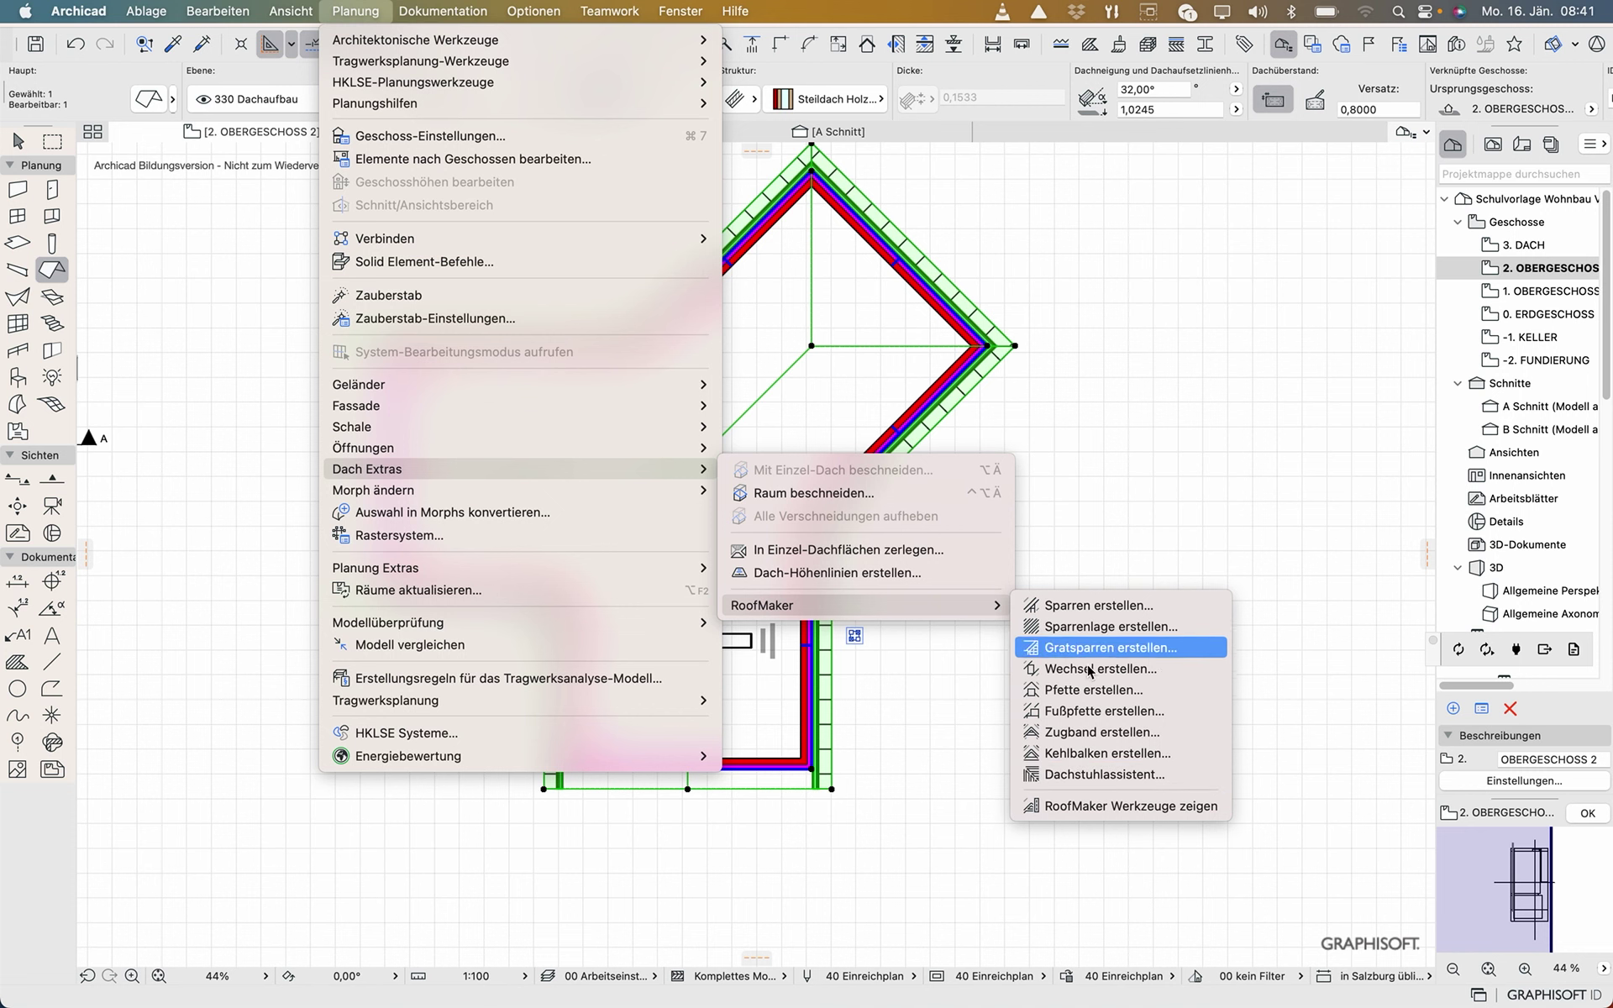
{"action": "left_click", "coordinate": [1086, 775]}
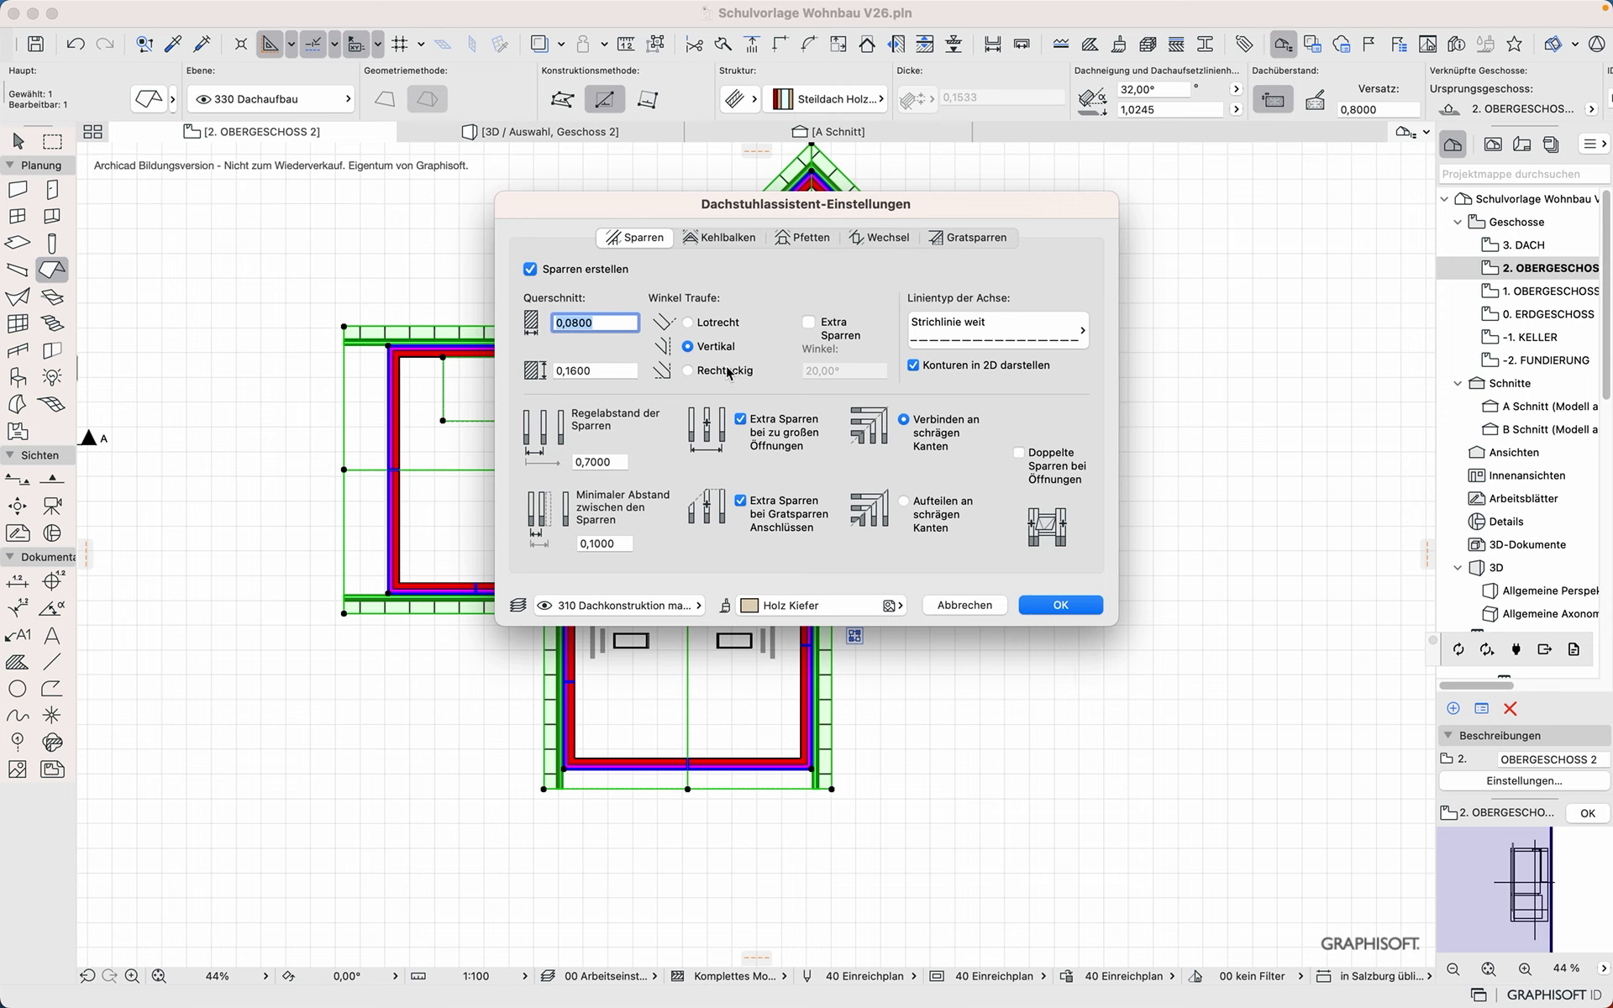
{"action": "left_click", "coordinate": [691, 322]}
{"action": "left_click", "coordinate": [601, 462]}
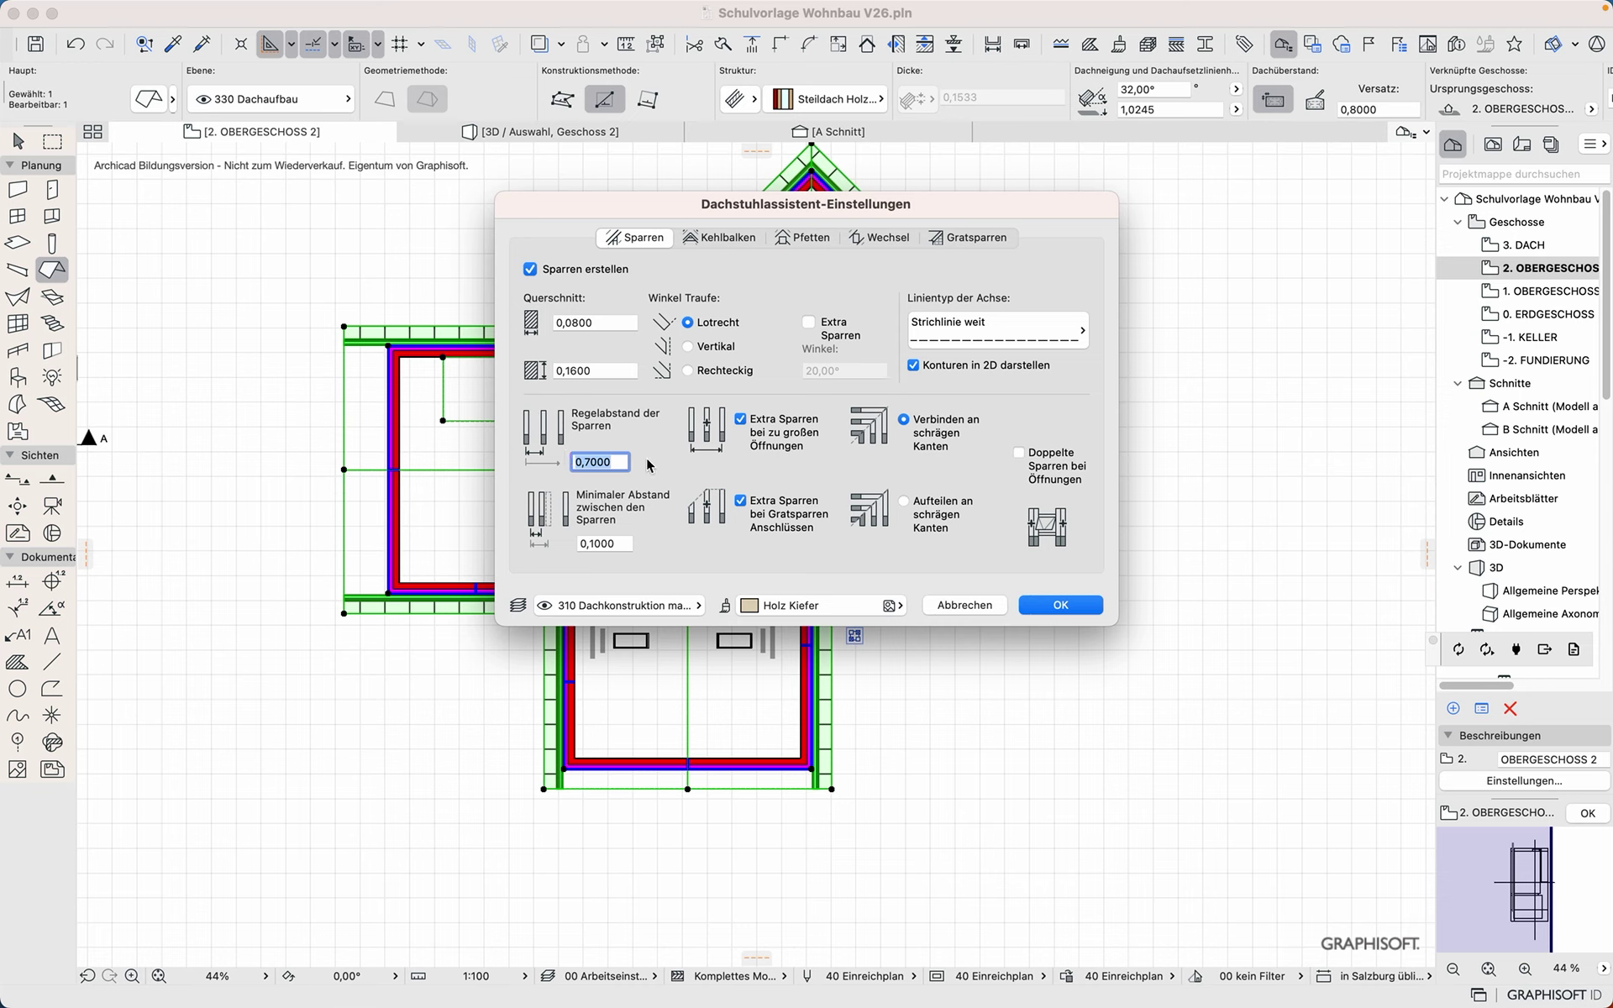
{"action": "left_click", "coordinate": [598, 323]}
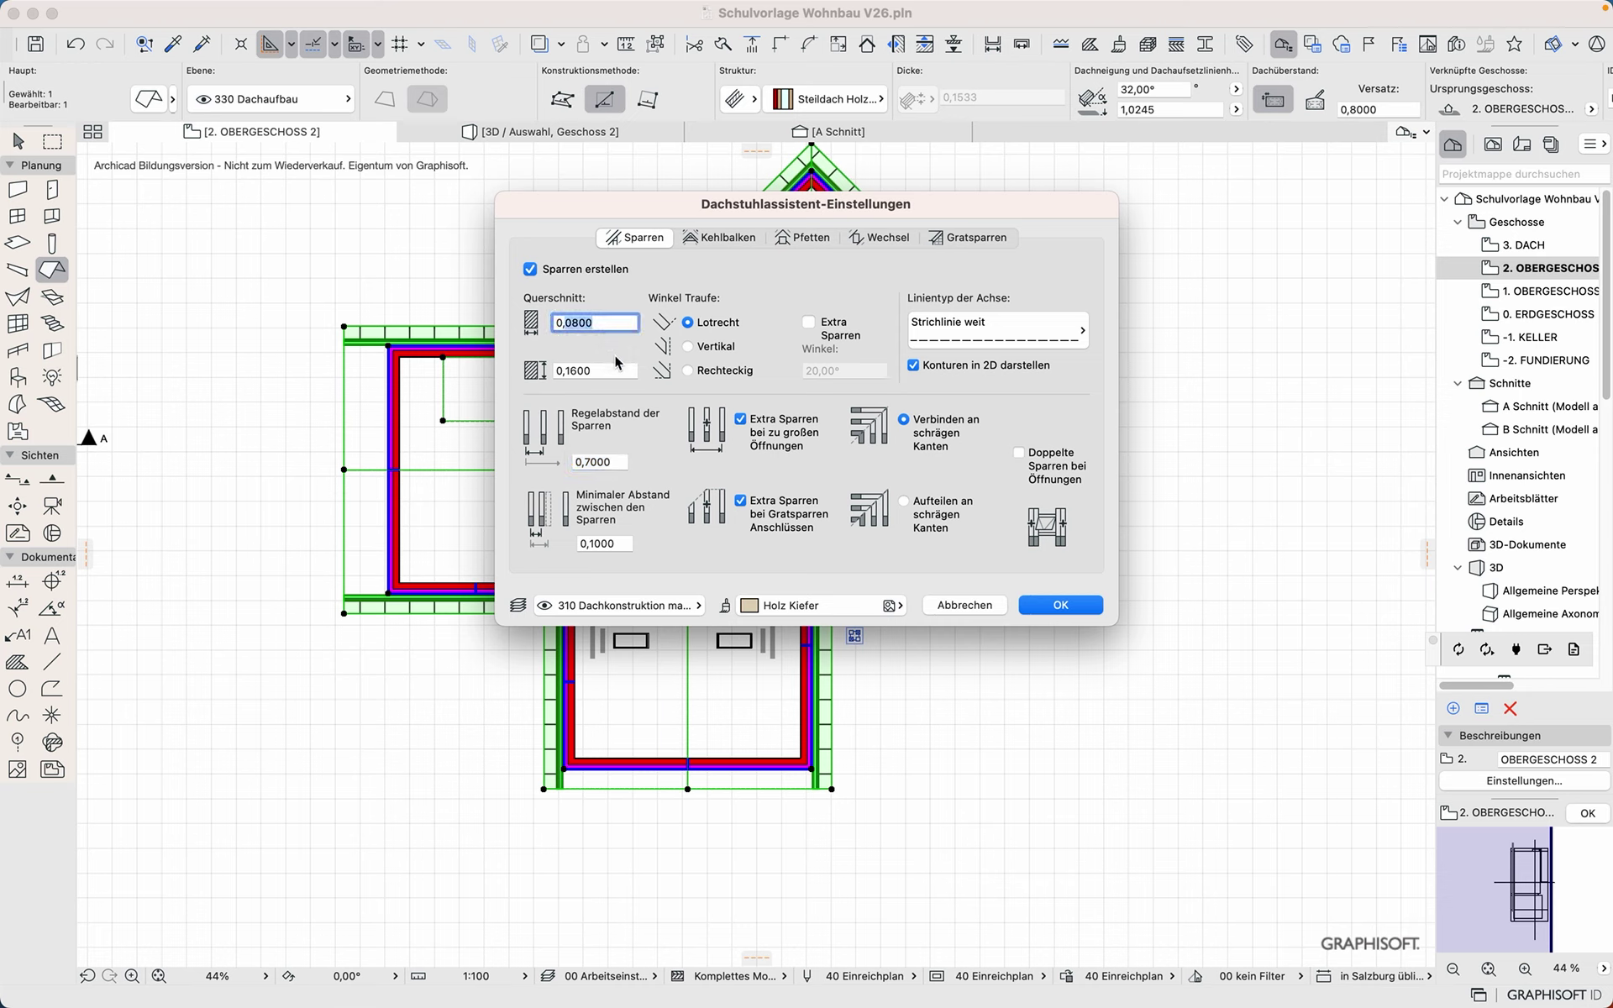
{"action": "type", "text": "0,12"}
{"action": "left_click", "coordinate": [574, 370]}
{"action": "type", "text": "0,18"}
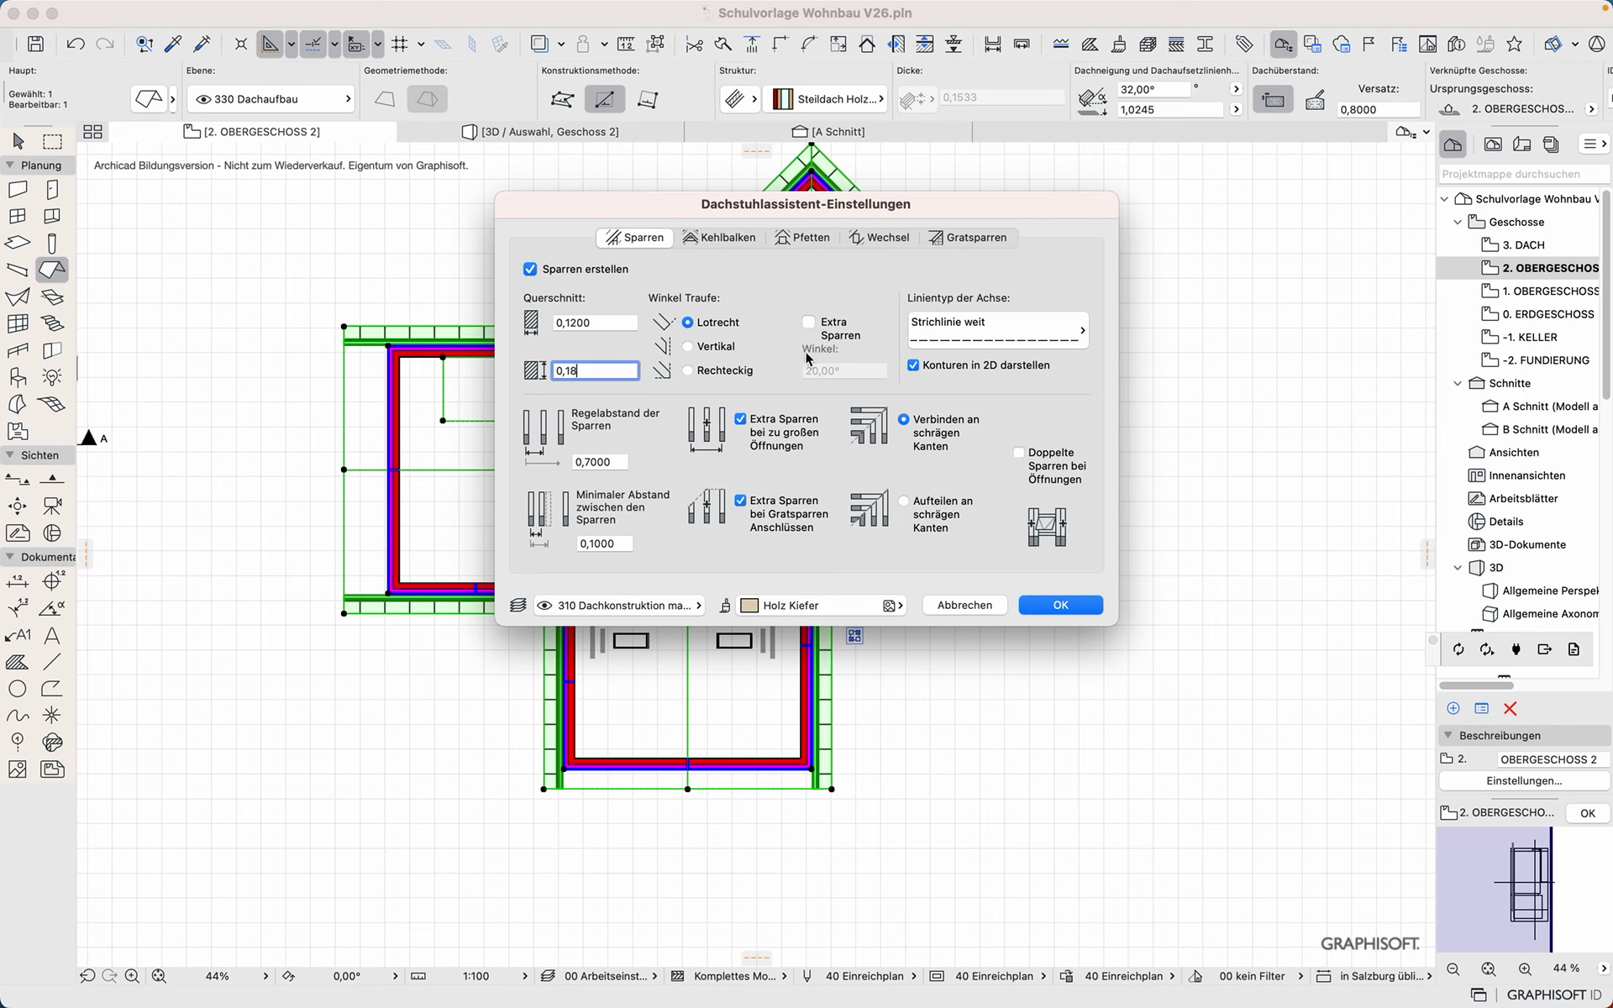
Step: Switch off the creation of collar beams (Kehlbalken) and the option placing the ridge purlin between the rafters
{"action": "left_click", "coordinate": [720, 238]}
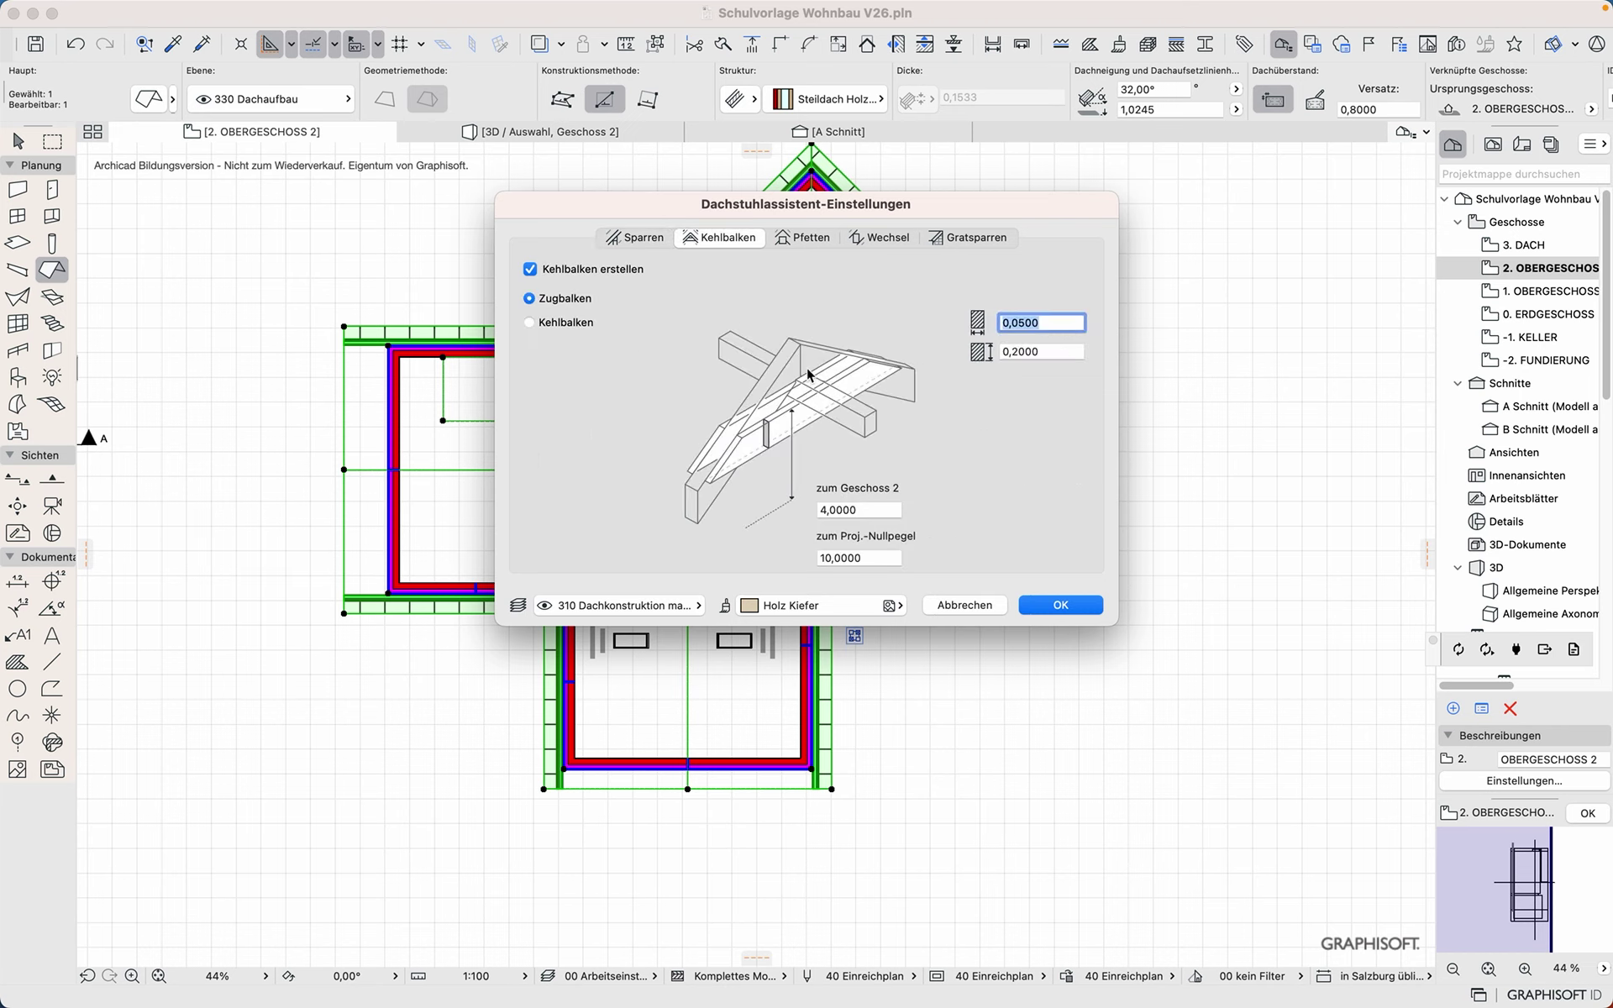
{"action": "left_click", "coordinate": [530, 270]}
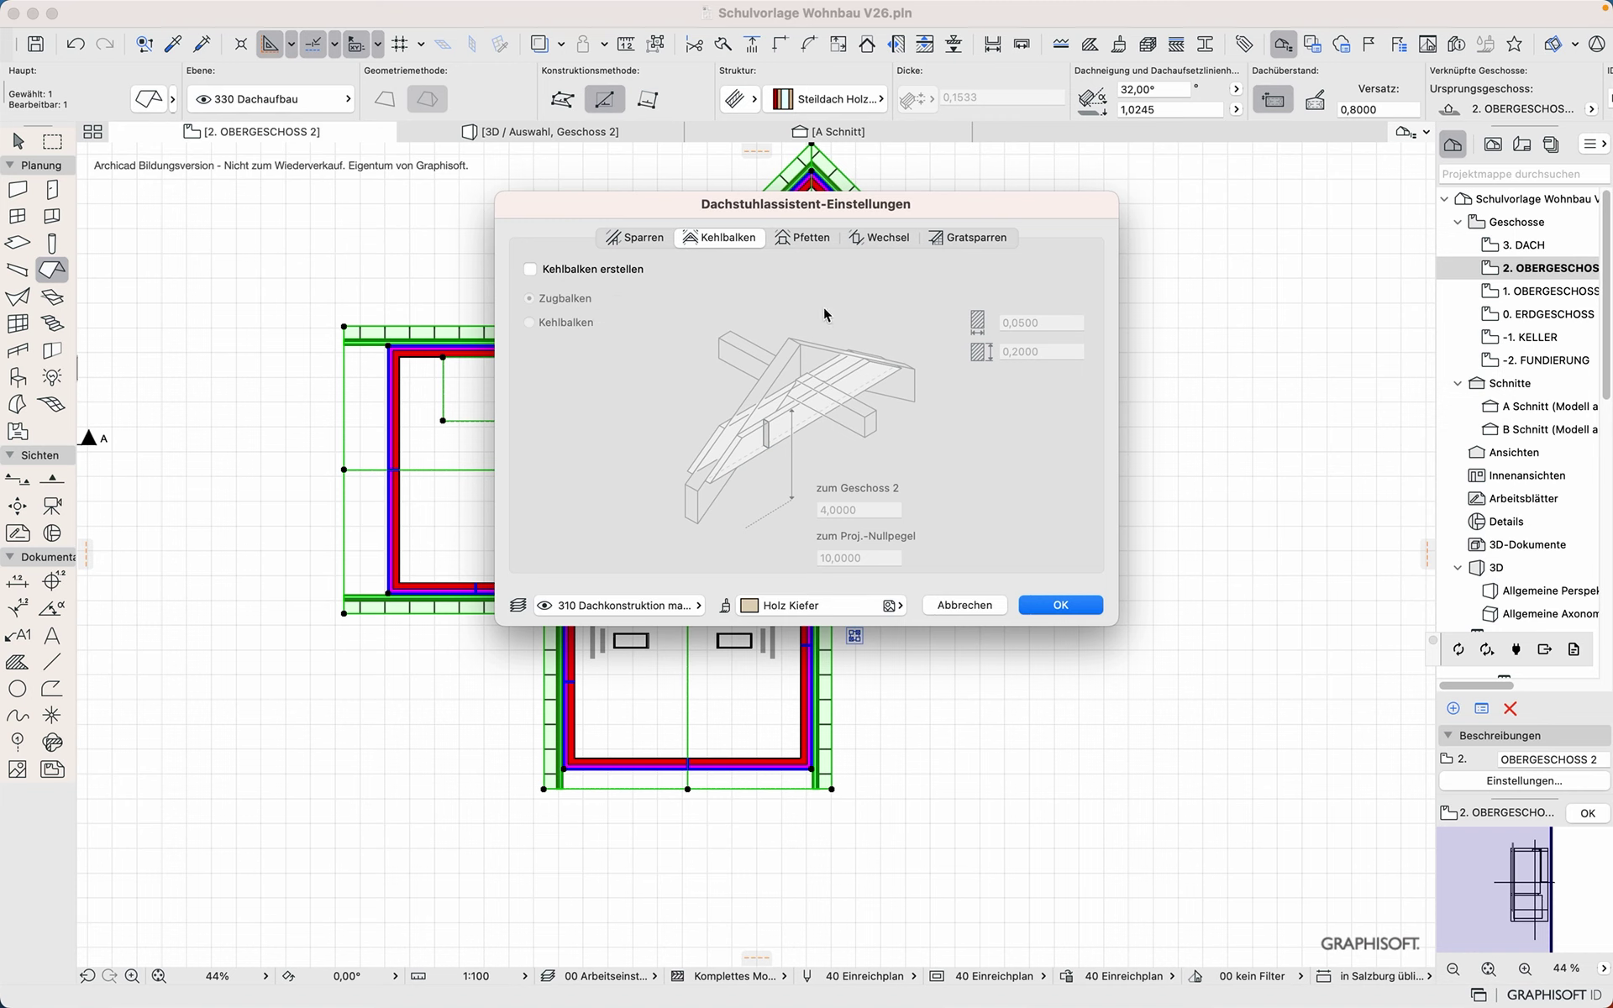
{"action": "left_click", "coordinate": [804, 237]}
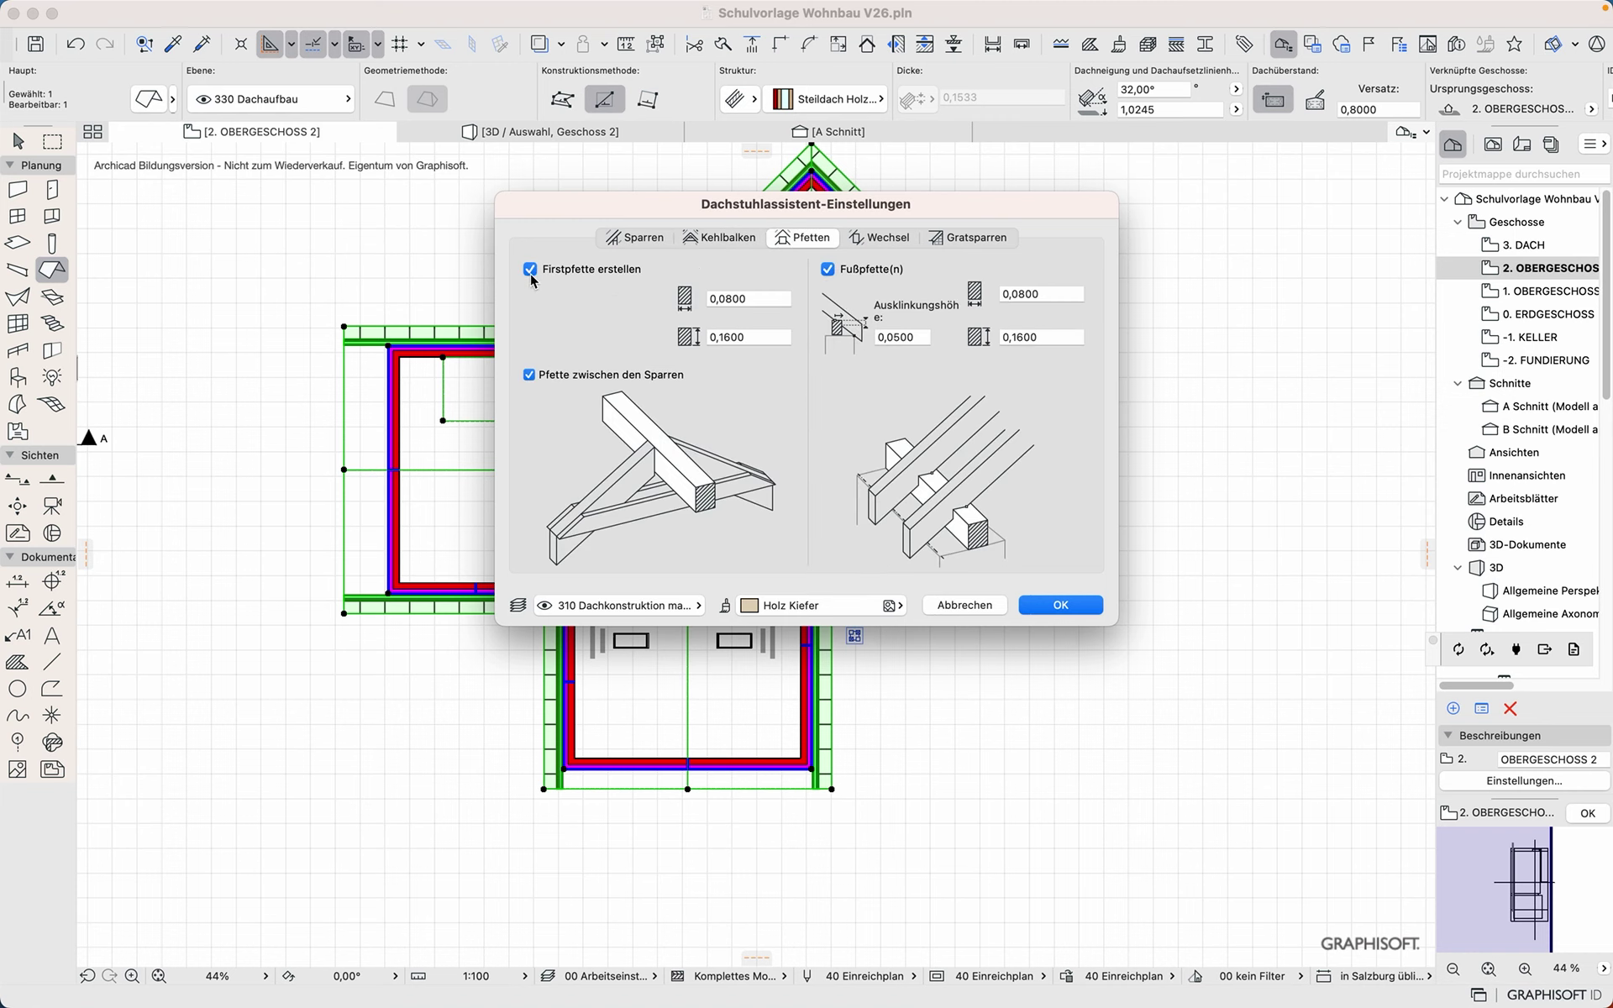
{"action": "left_click", "coordinate": [531, 374]}
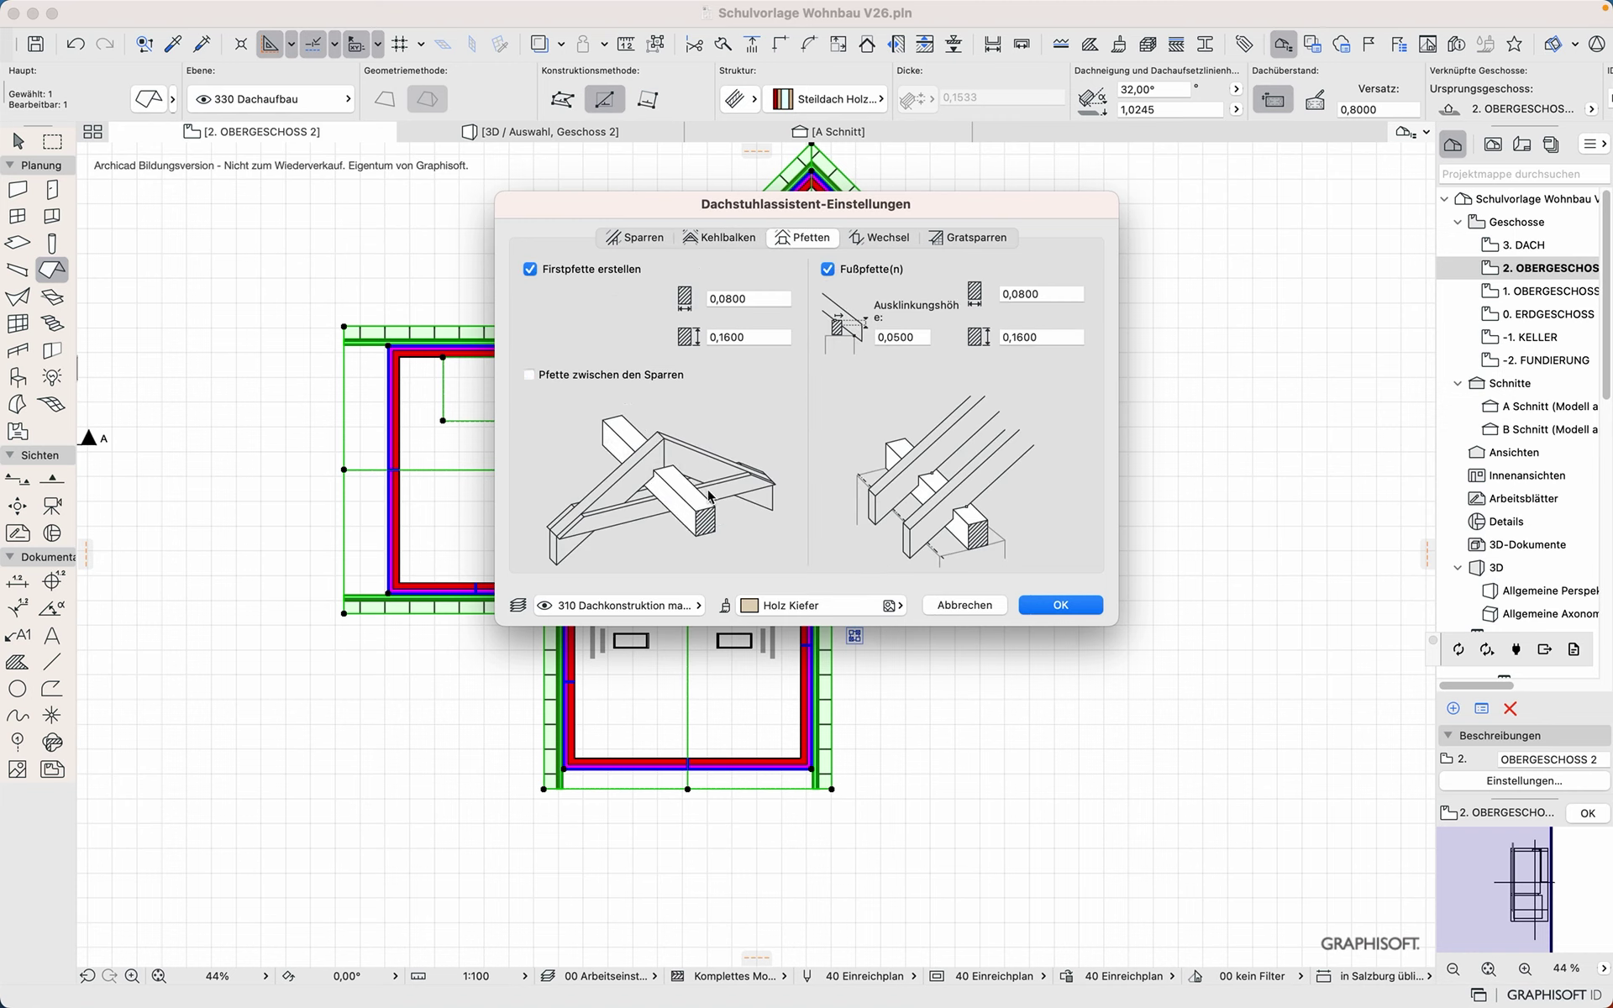
Step: Set the ridge purlin's cross-section to 0.20 m wide and 0.26 m high
{"action": "left_click", "coordinate": [721, 299]}
{"action": "type", "text": "2"}
{"action": "left_click", "coordinate": [752, 337]}
{"action": "type", "text": "0,2"}
{"action": "type", "text": "600"}
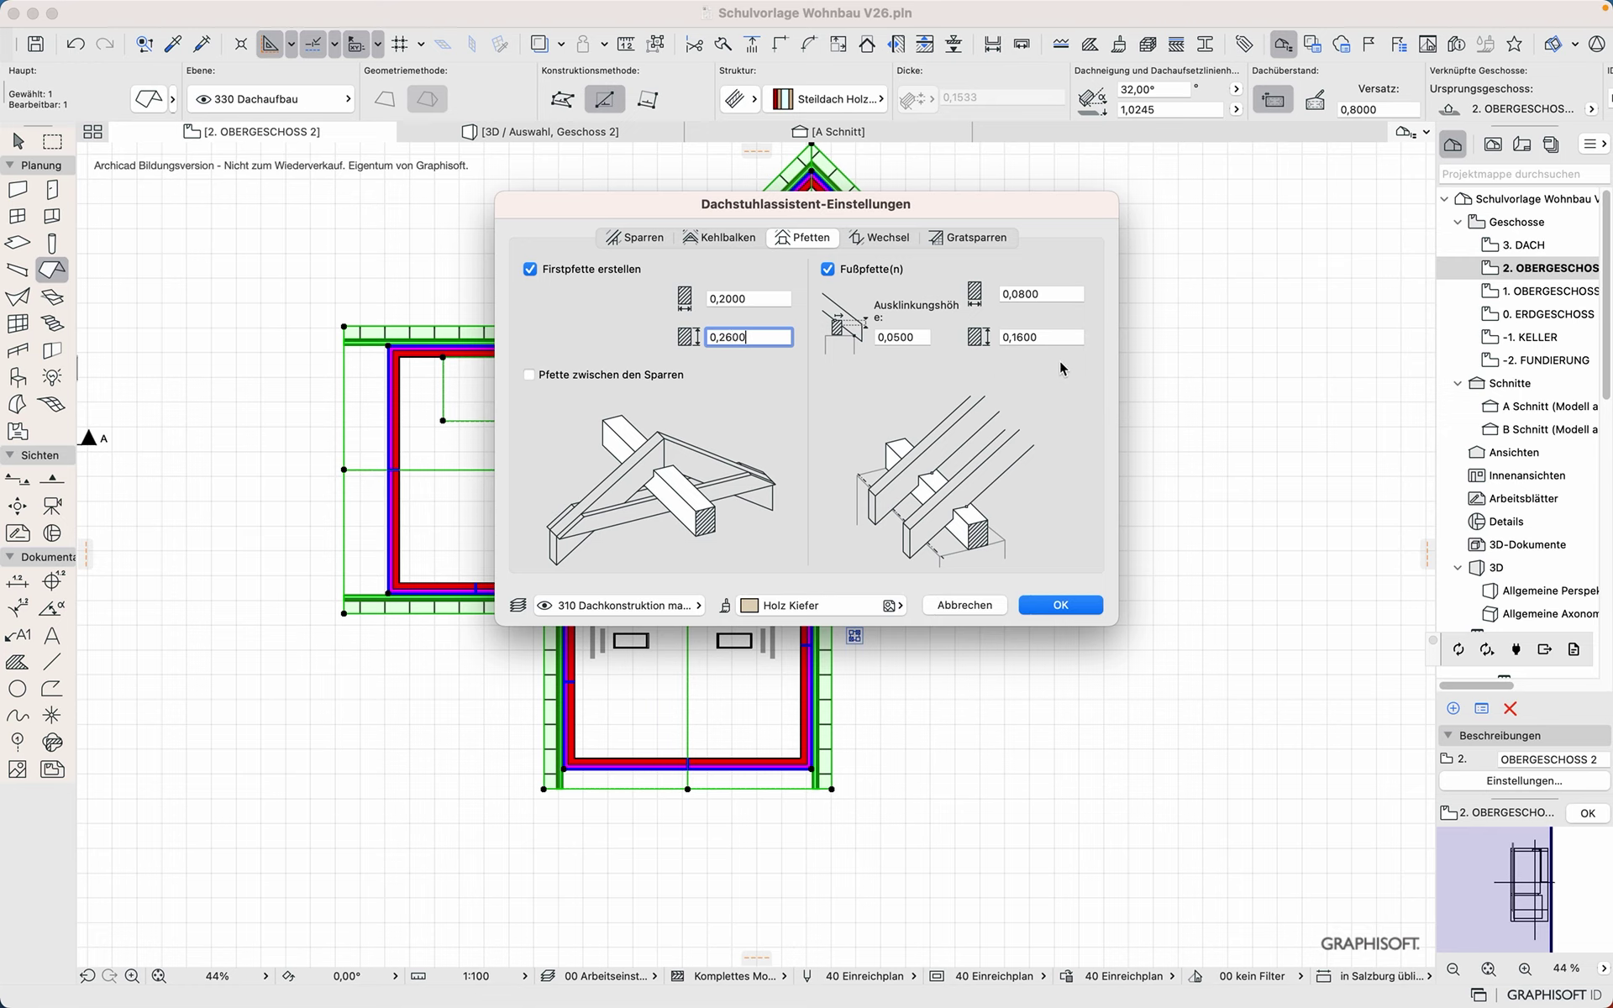
Step: Set the foot purlins' cross-section to 0.25 m wide and 0.20 m high
{"action": "left_click", "coordinate": [1012, 293]}
{"action": "double_click", "coordinate": [1014, 294]}
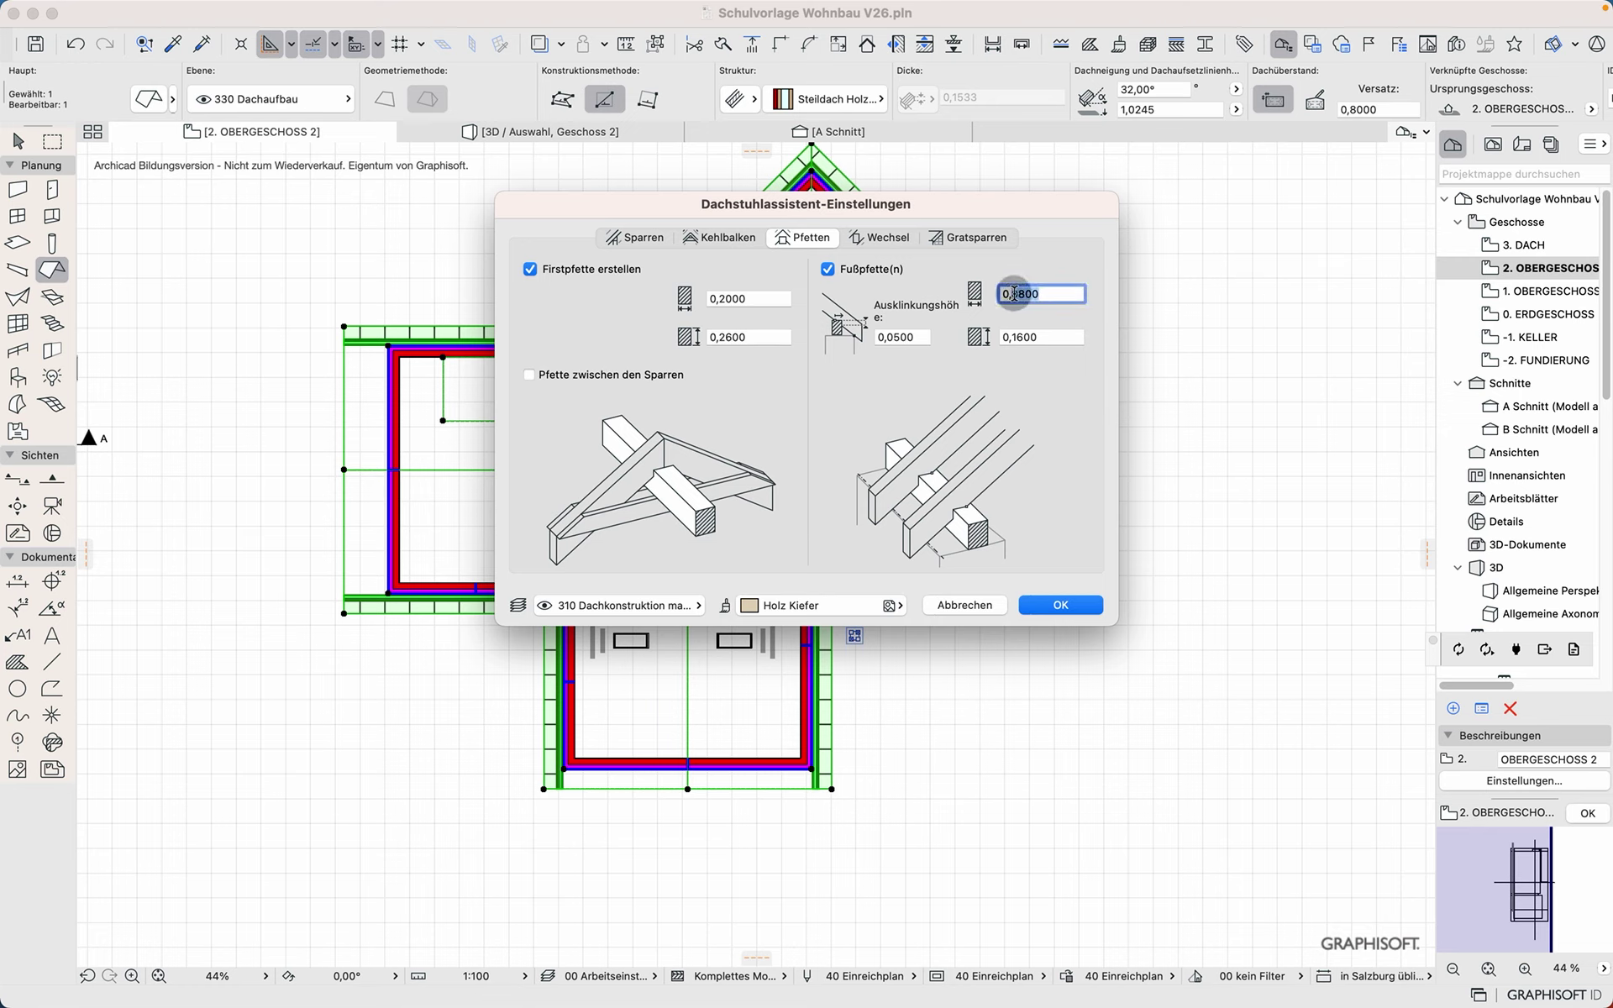
{"action": "type", "text": "25"}
{"action": "left_click", "coordinate": [1052, 336]}
{"action": "double_click", "coordinate": [1014, 336]}
{"action": "type", "text": "20"}
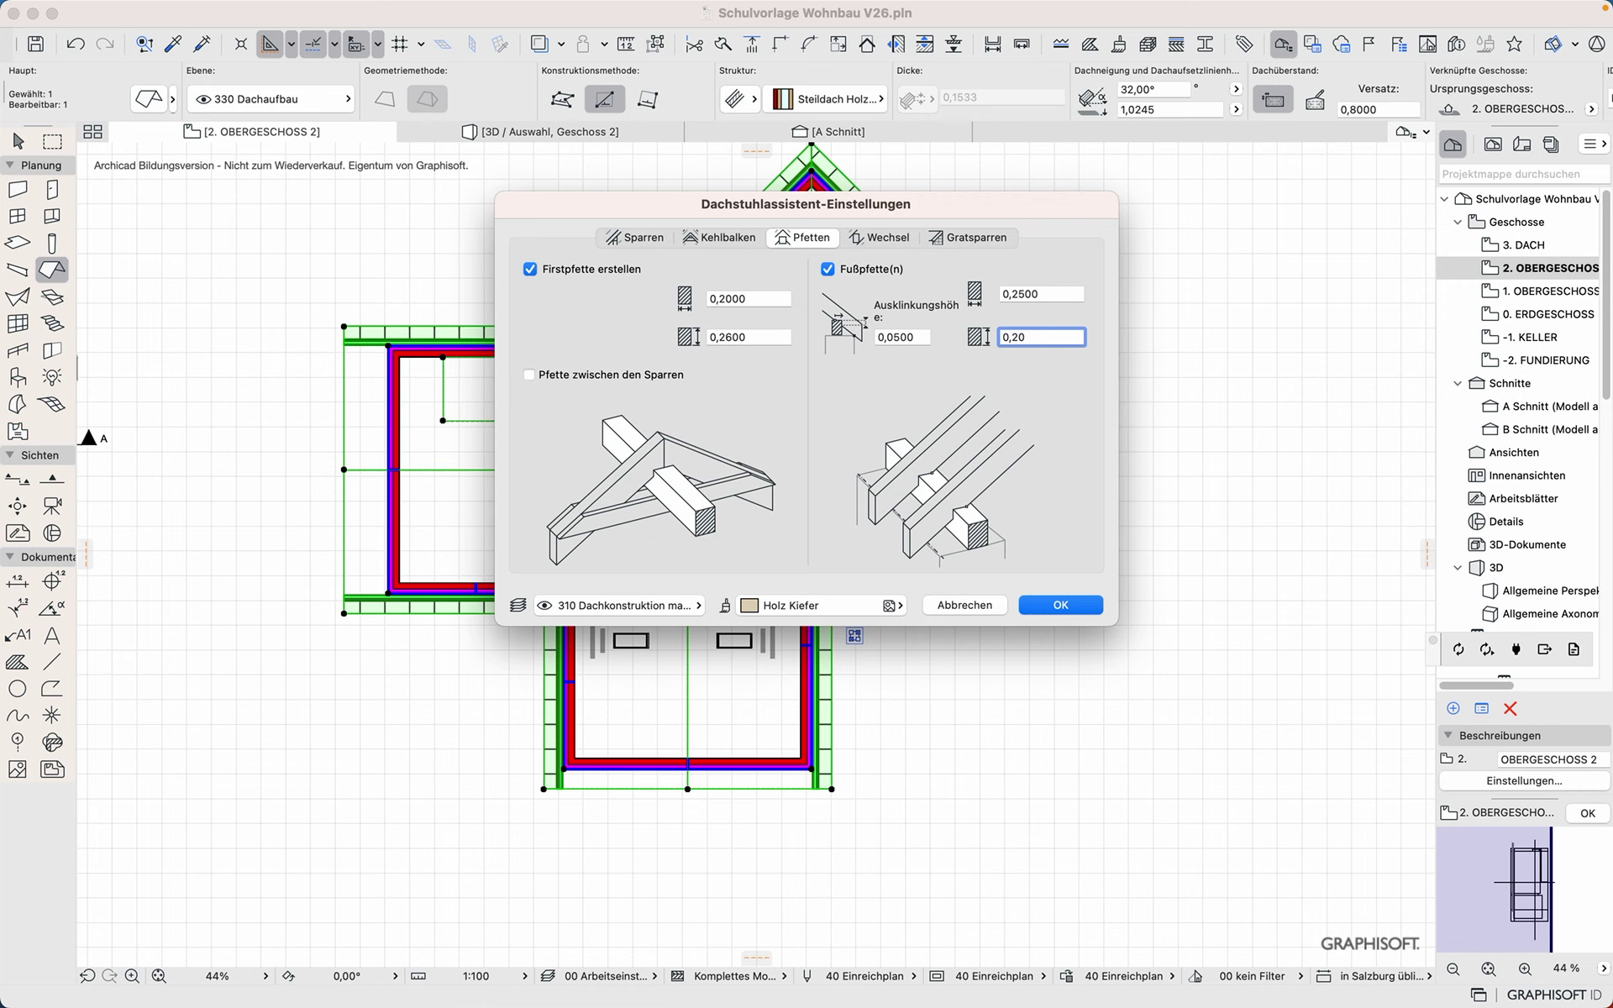
Step: Set the trimmers' (Wechsel) cross-section to 0.10 m wide and 0.18 m high
{"action": "left_click", "coordinate": [885, 239]}
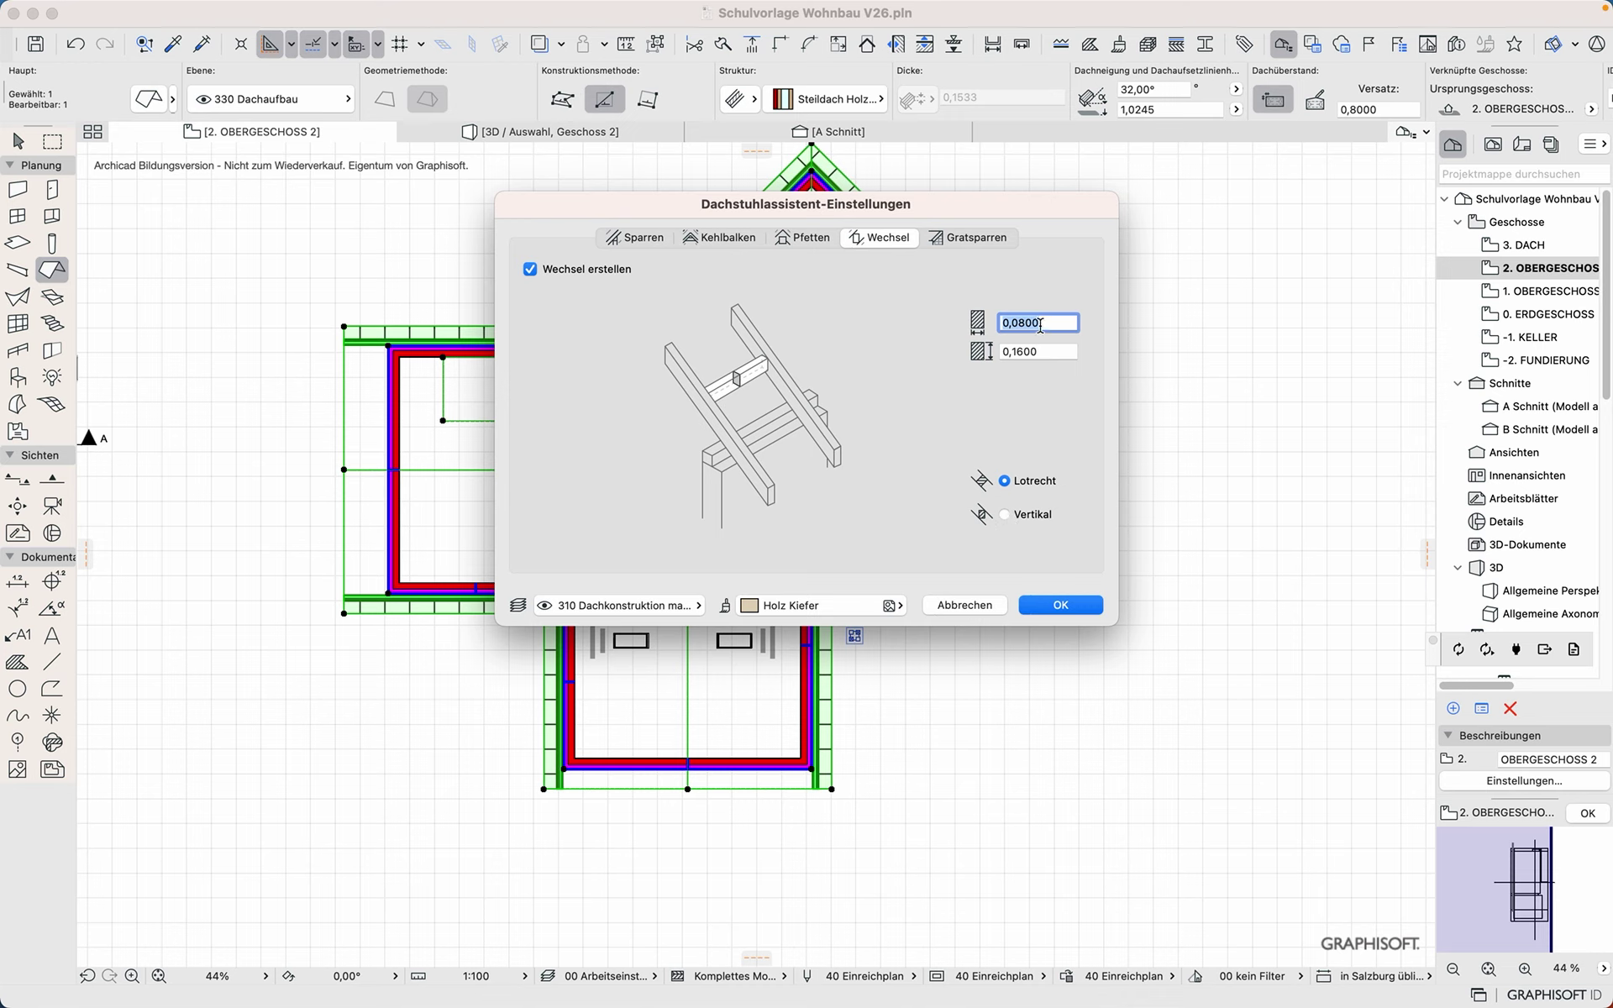
{"action": "type", "text": "0,1"}
{"action": "left_click", "coordinate": [1047, 353]}
{"action": "left_click_drag", "start_coordinate": [1047, 353], "coordinate": [1016, 353]}
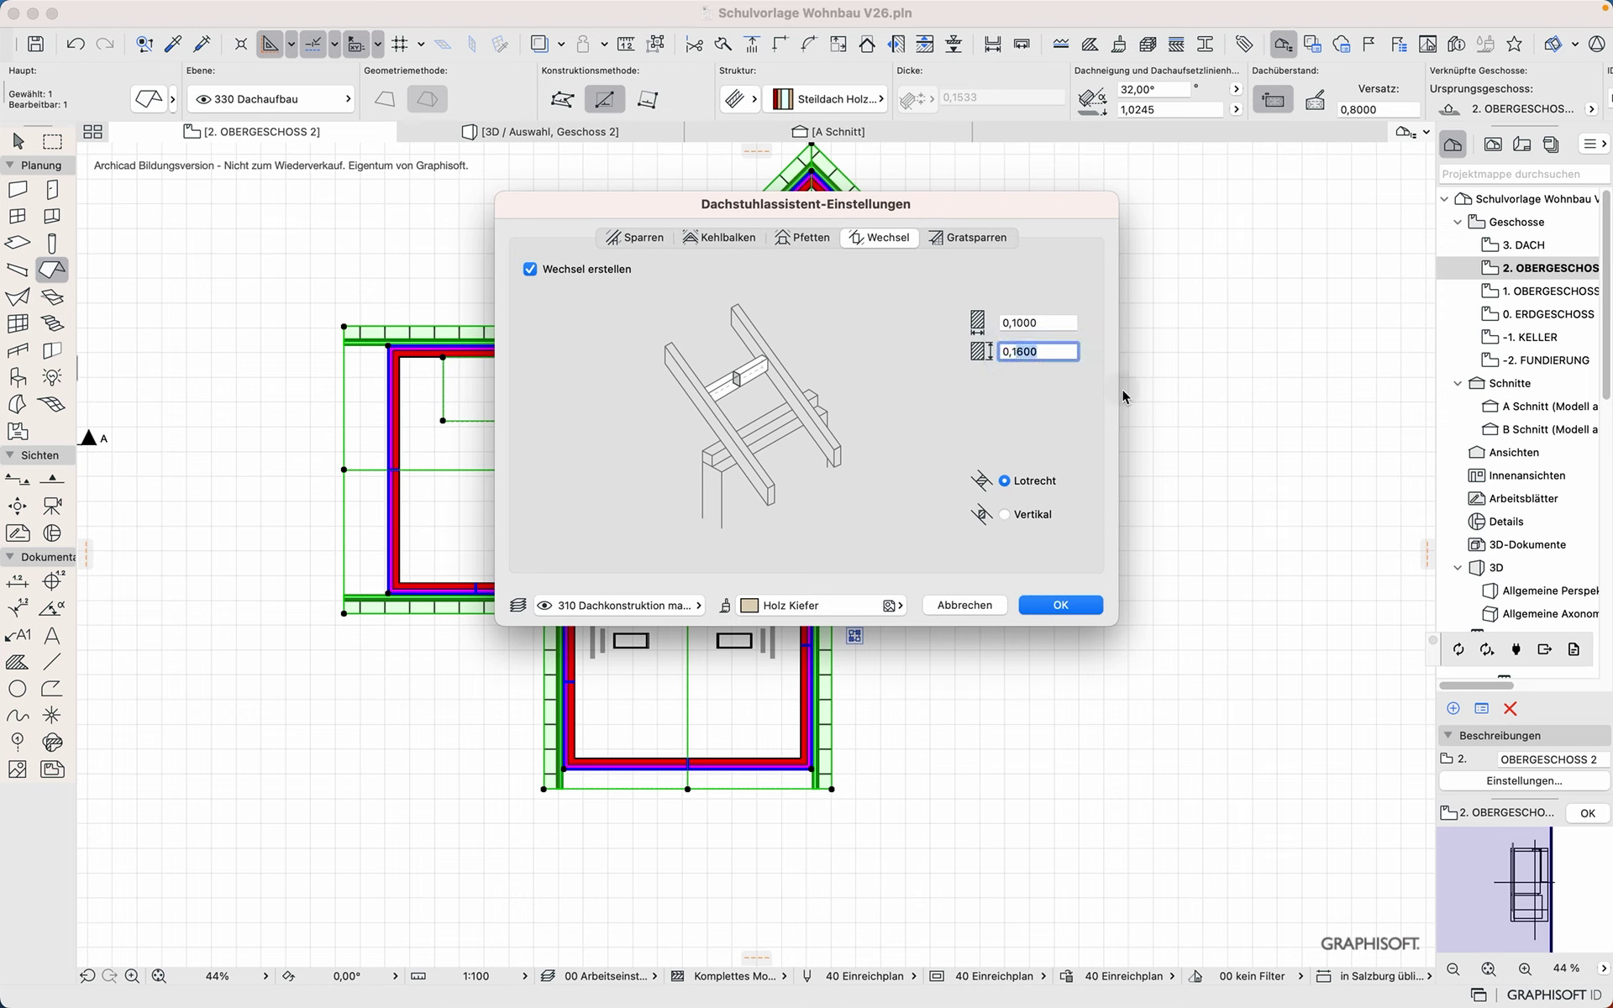
{"action": "type", "text": "18"}
Step: Set the hip rafters' width to 0.12 m, their height and their eave angle to Lotrecht, and generate the roof framing
{"action": "left_click", "coordinate": [996, 240]}
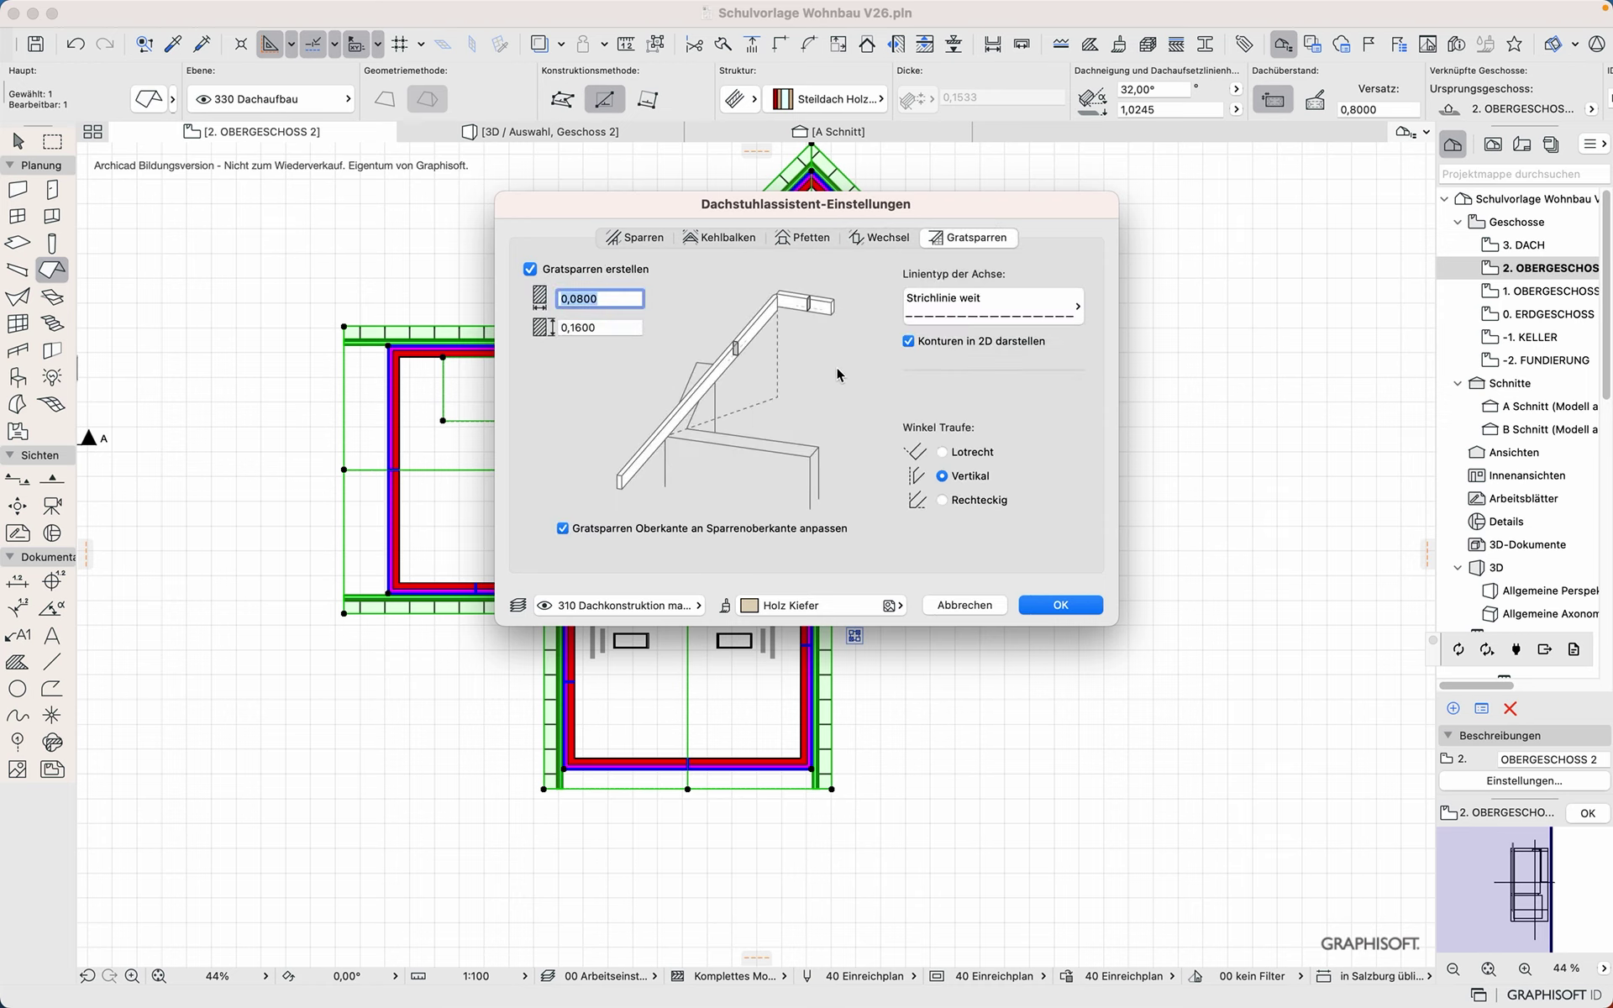
{"action": "left_click_drag", "start_coordinate": [578, 299], "coordinate": [597, 315]}
{"action": "type", "text": "12"}
{"action": "left_click", "coordinate": [593, 327]}
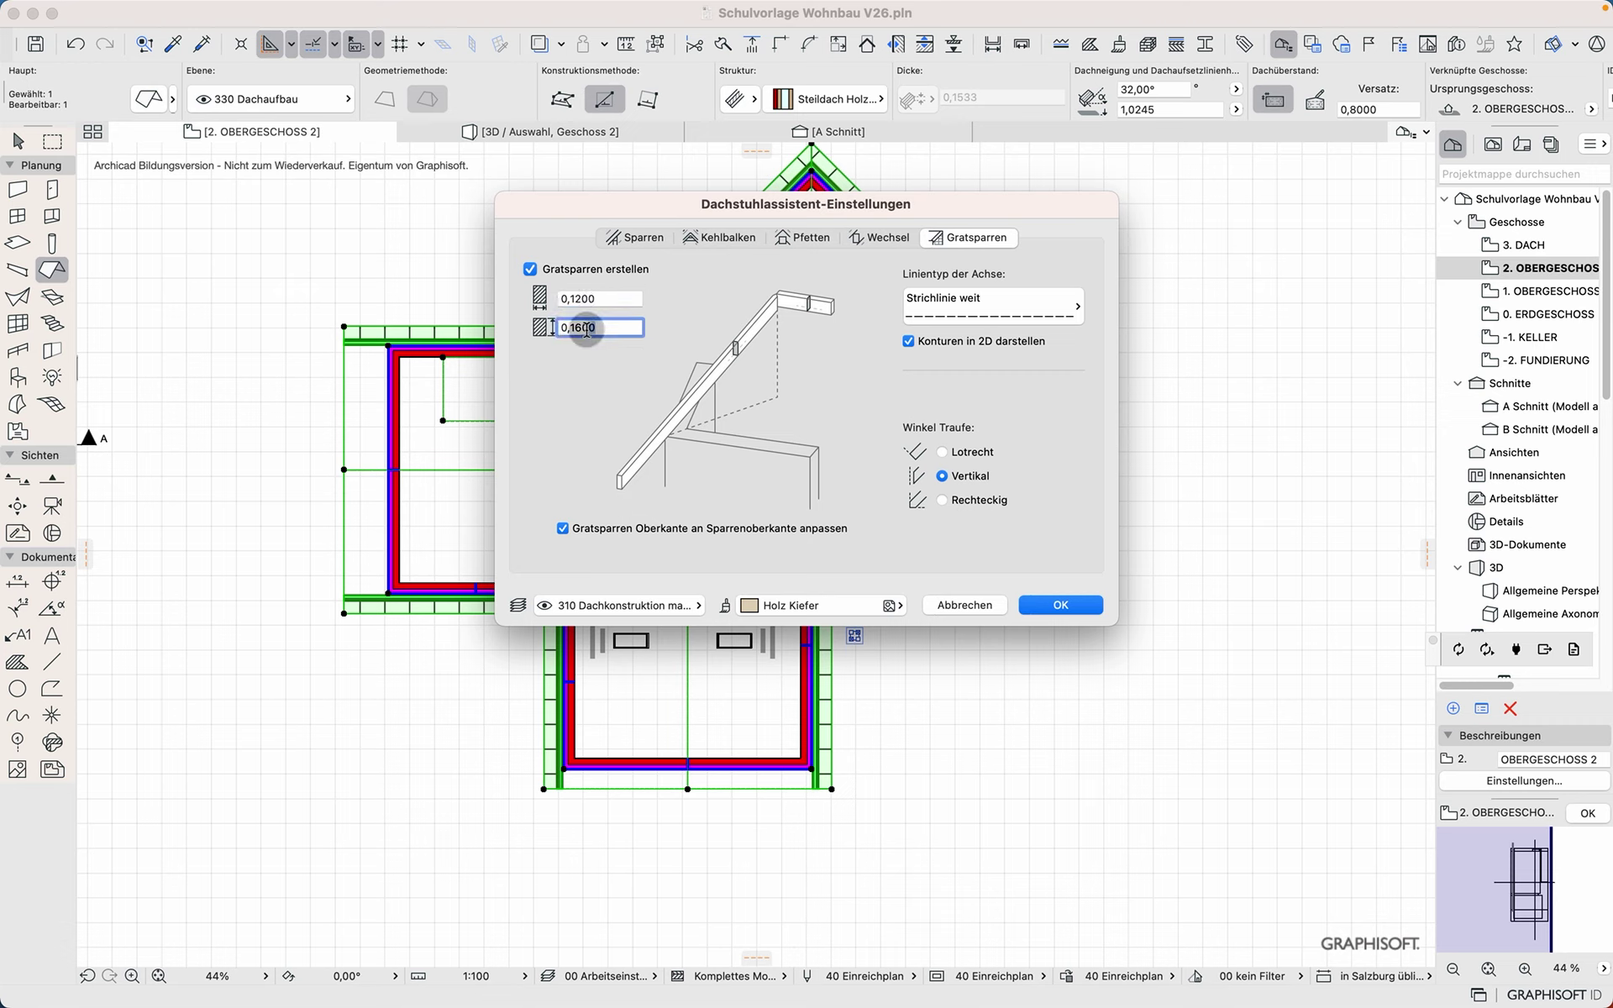
{"action": "type", "text": "8"}
{"action": "left_click", "coordinate": [942, 452]}
{"action": "left_click", "coordinate": [1063, 606]}
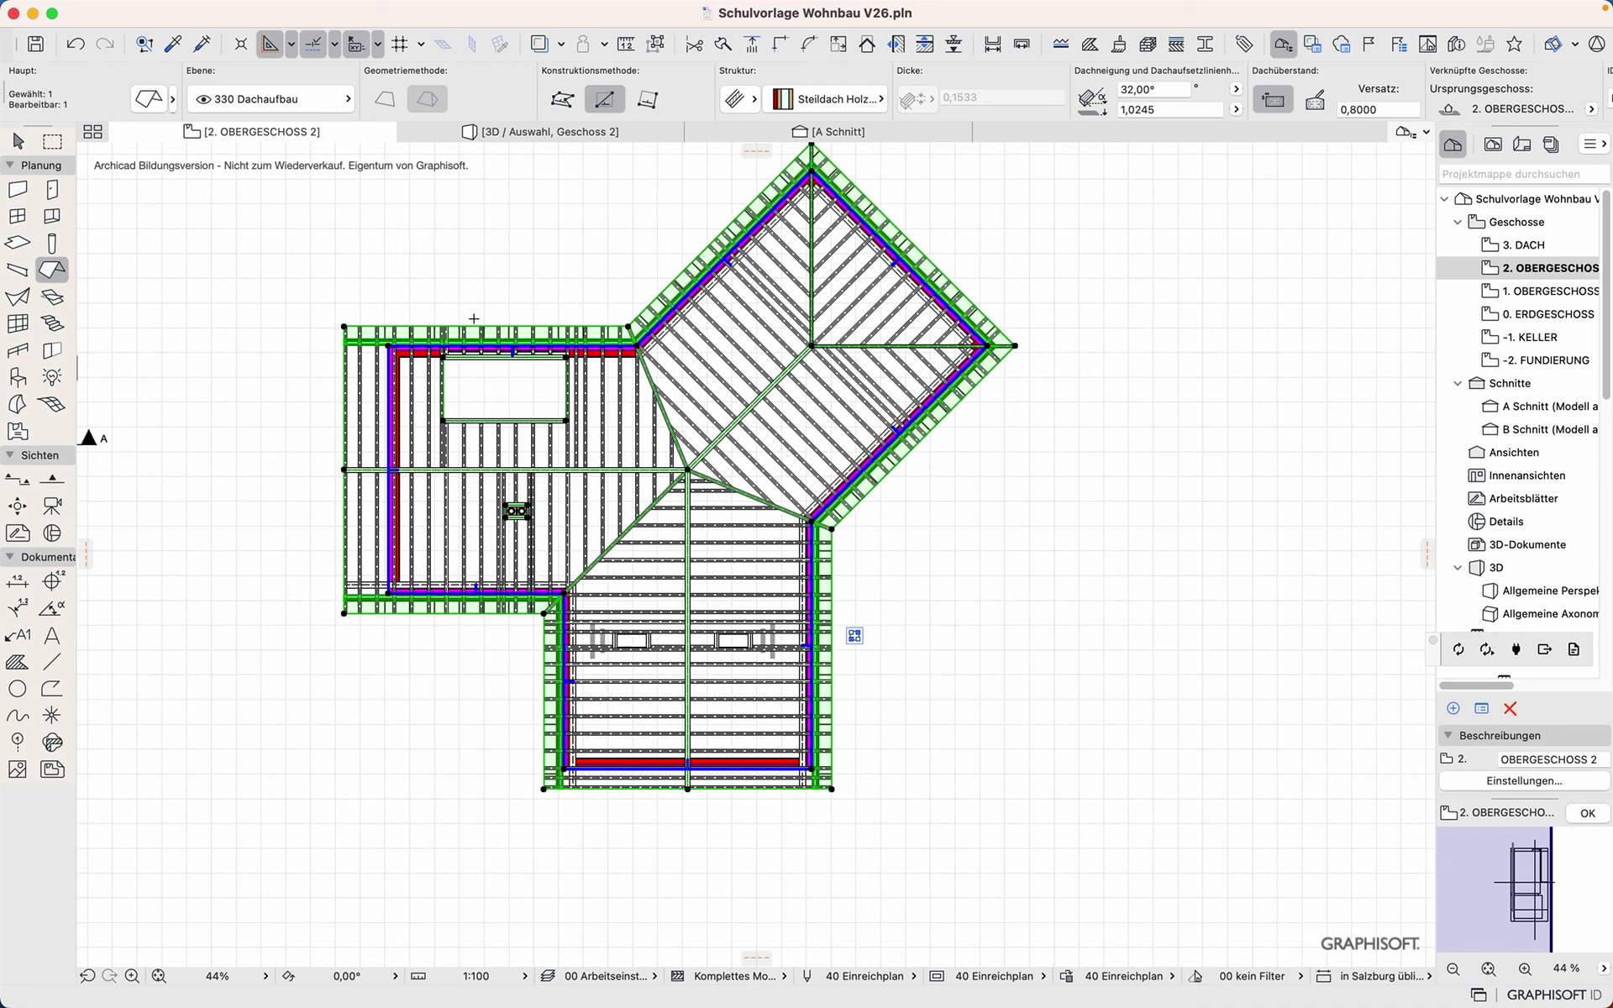
Step: Cut all generated framing members from the 2. OBERGESCHOSS storey and paste them onto the 3. DACH storey
{"action": "left_click", "coordinate": [19, 140]}
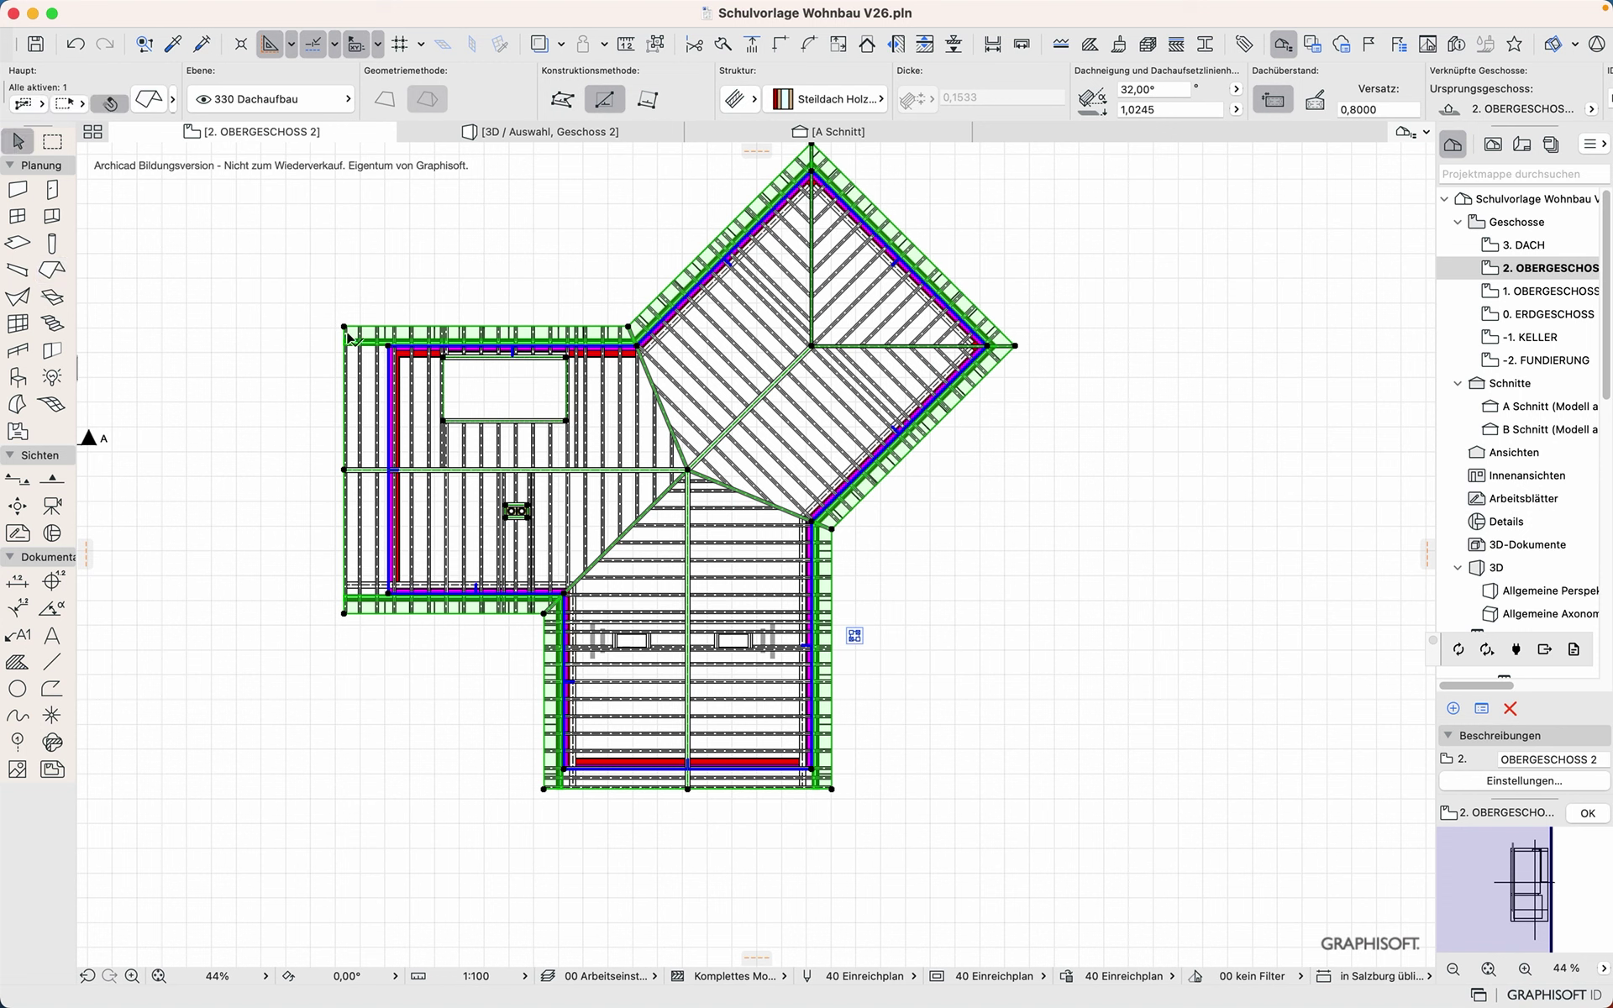
{"action": "key", "text": "super+a"}
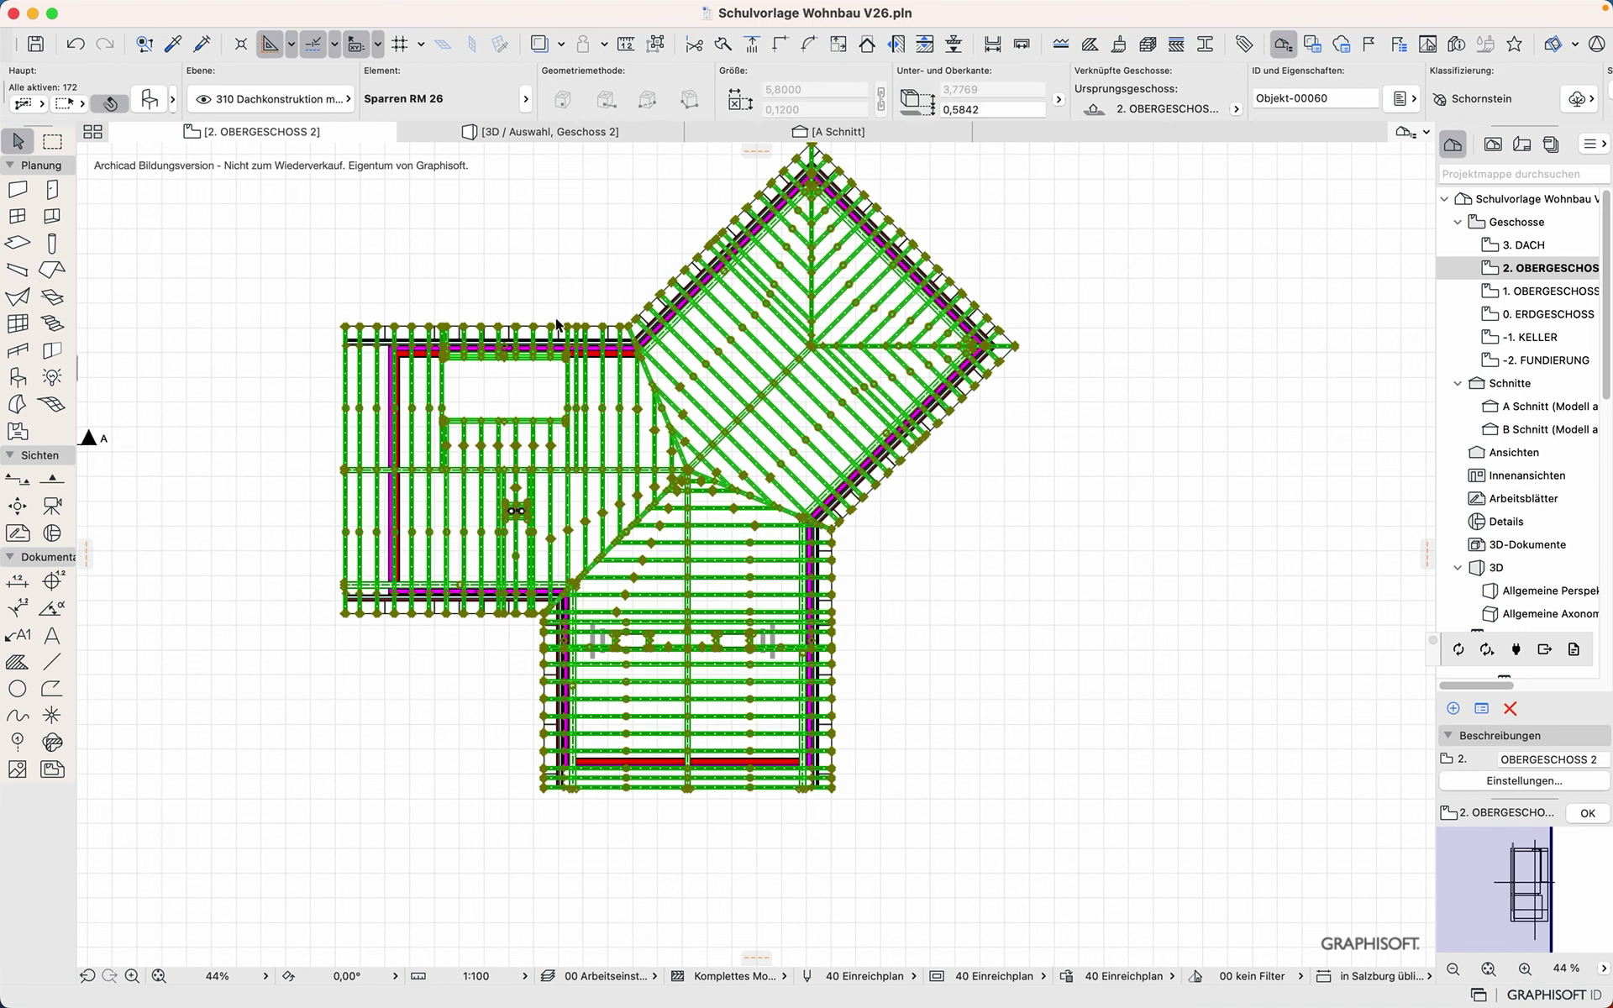
{"action": "key", "text": "Delete"}
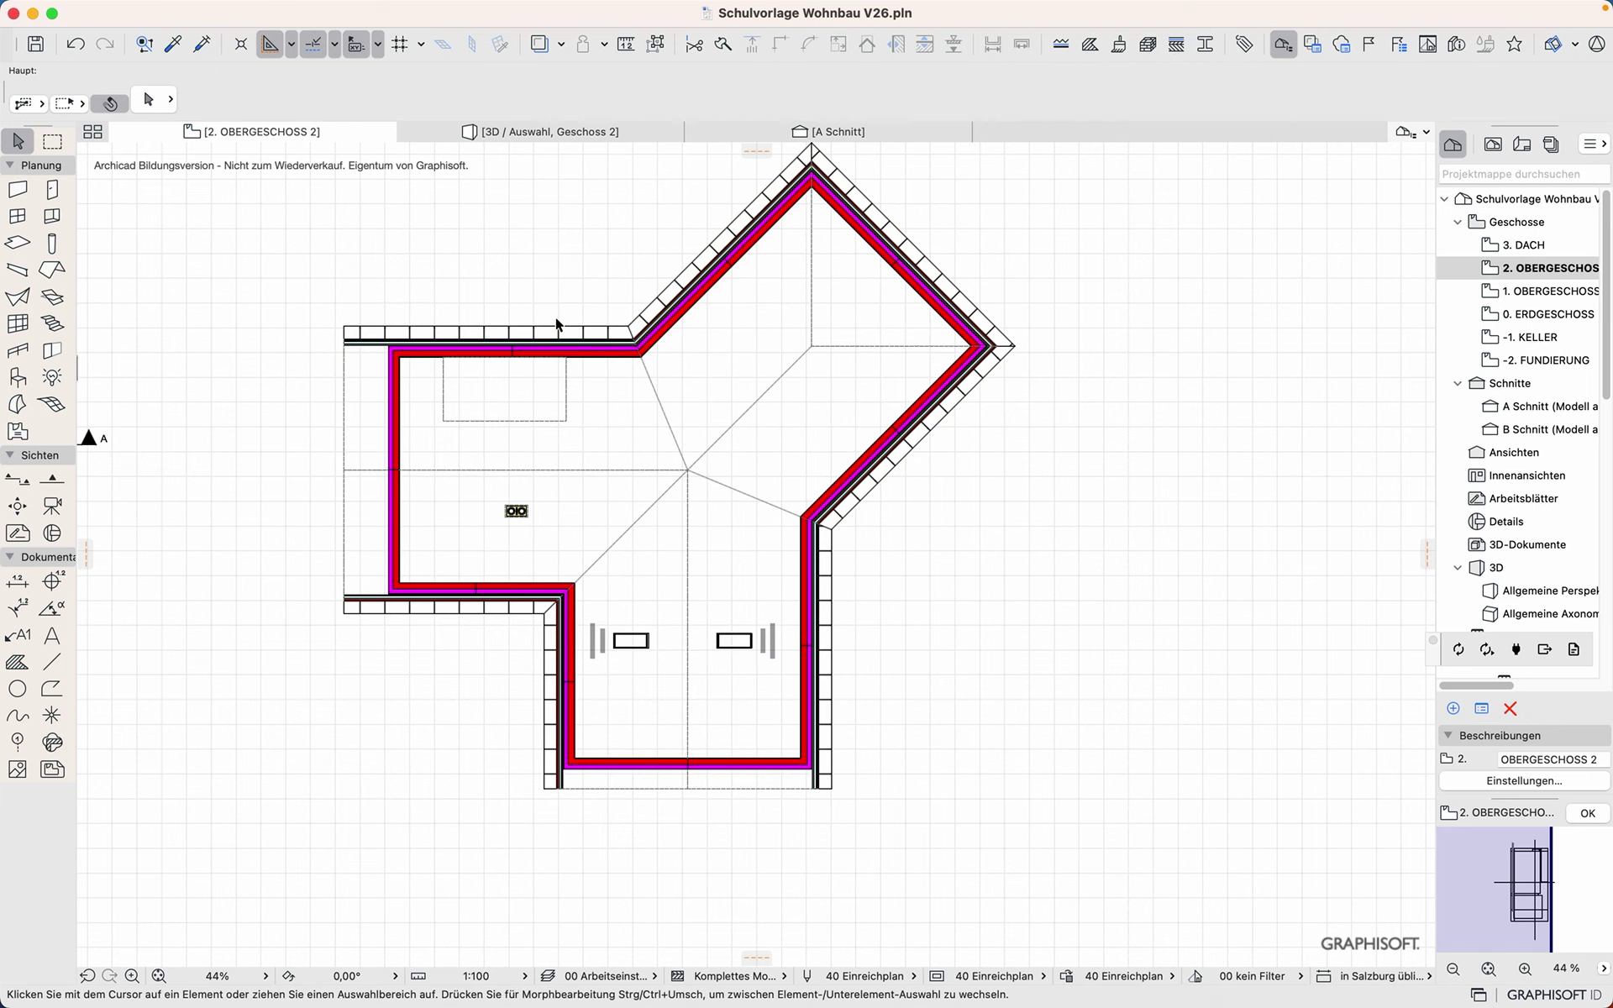
{"action": "double_click", "coordinate": [1517, 246]}
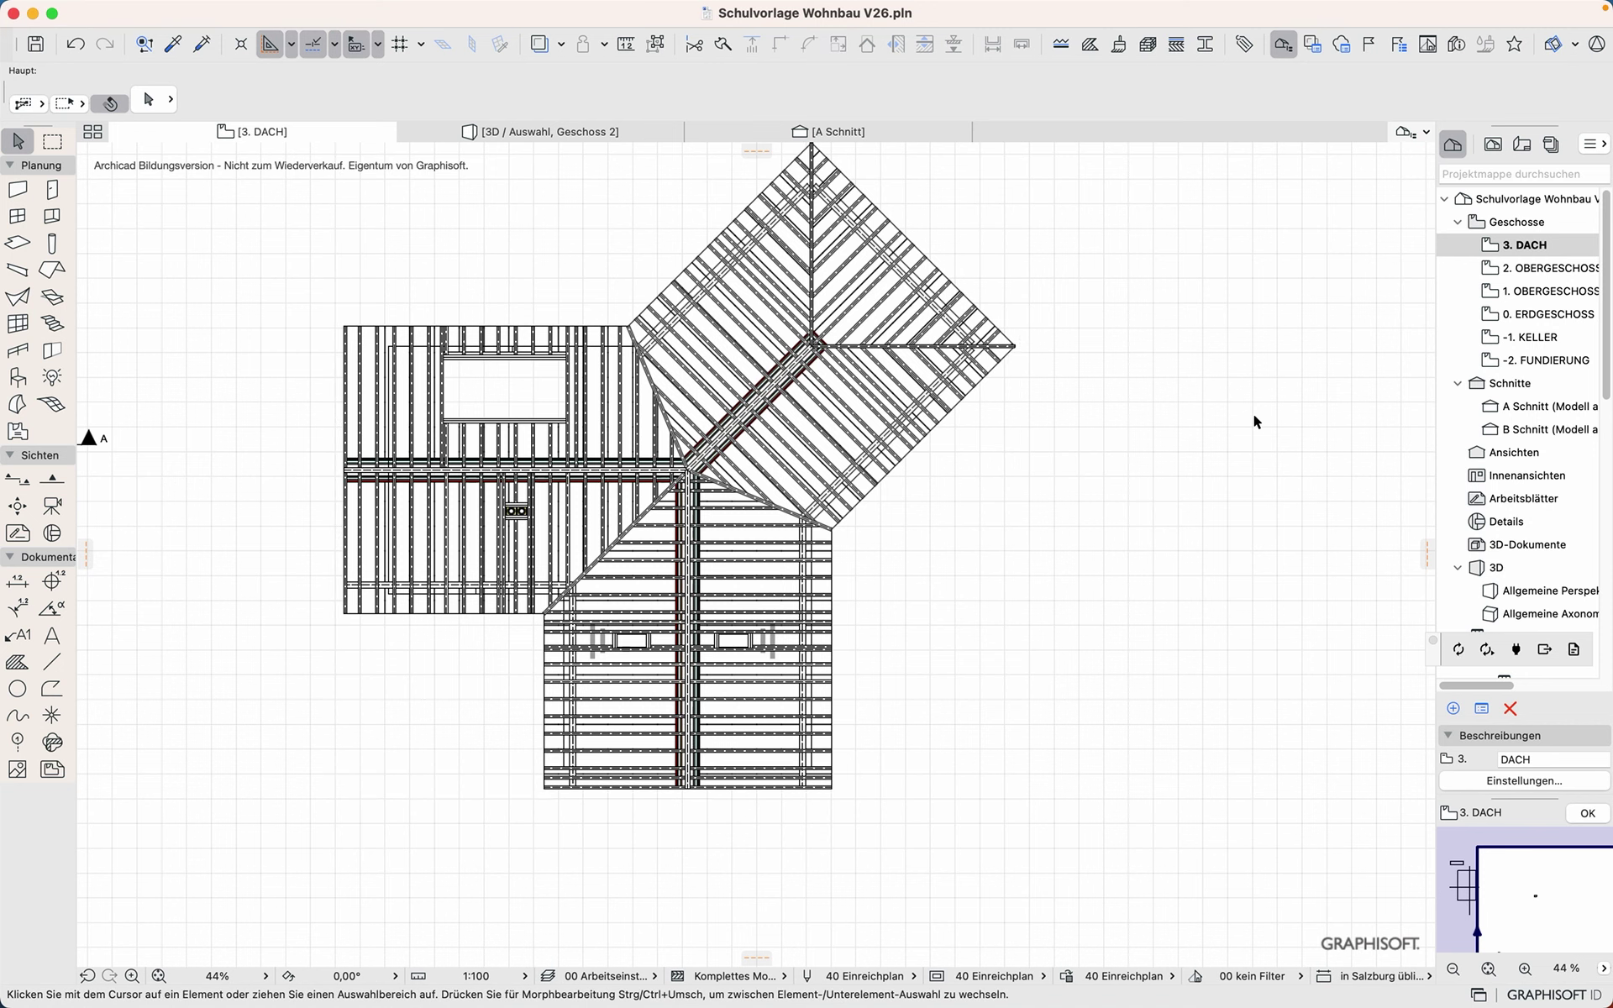
Step: Show the roof elements selected on the 3. DACH storey in 3D and examine the rafters around the chimney and roof windows
{"action": "scroll", "coordinate": [470, 360], "scroll_direction": "up", "scroll_amount": 3}
{"action": "left_click_drag", "start_coordinate": [319, 230], "coordinate": [1092, 916]}
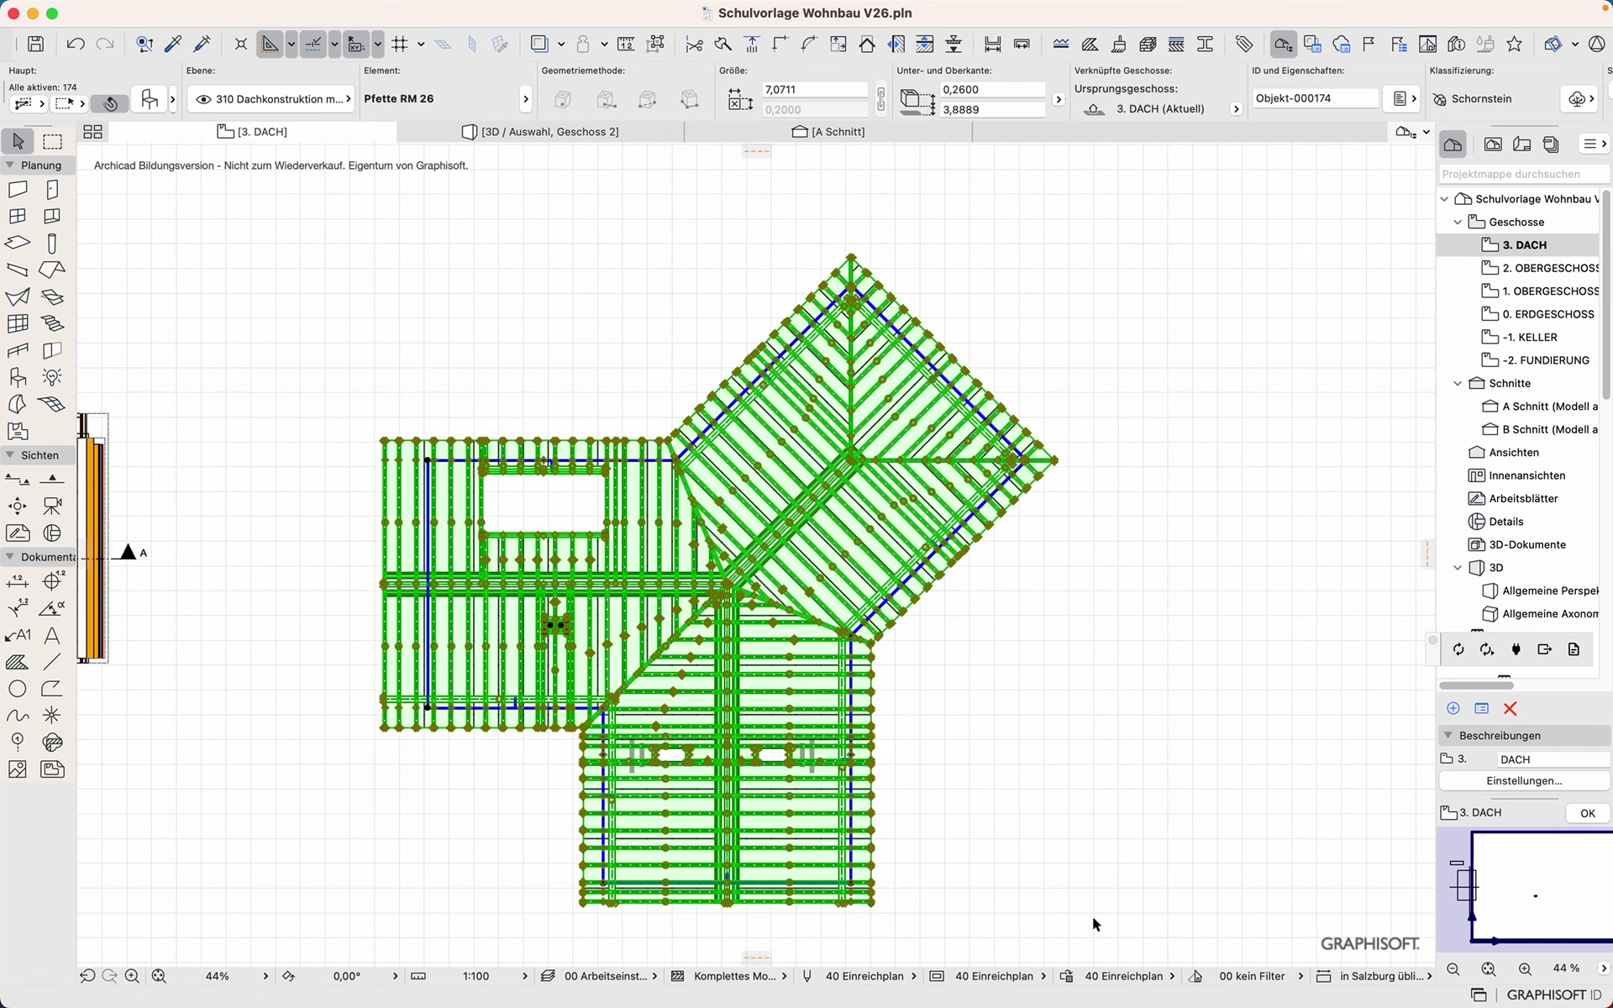
{"action": "key", "text": "F5"}
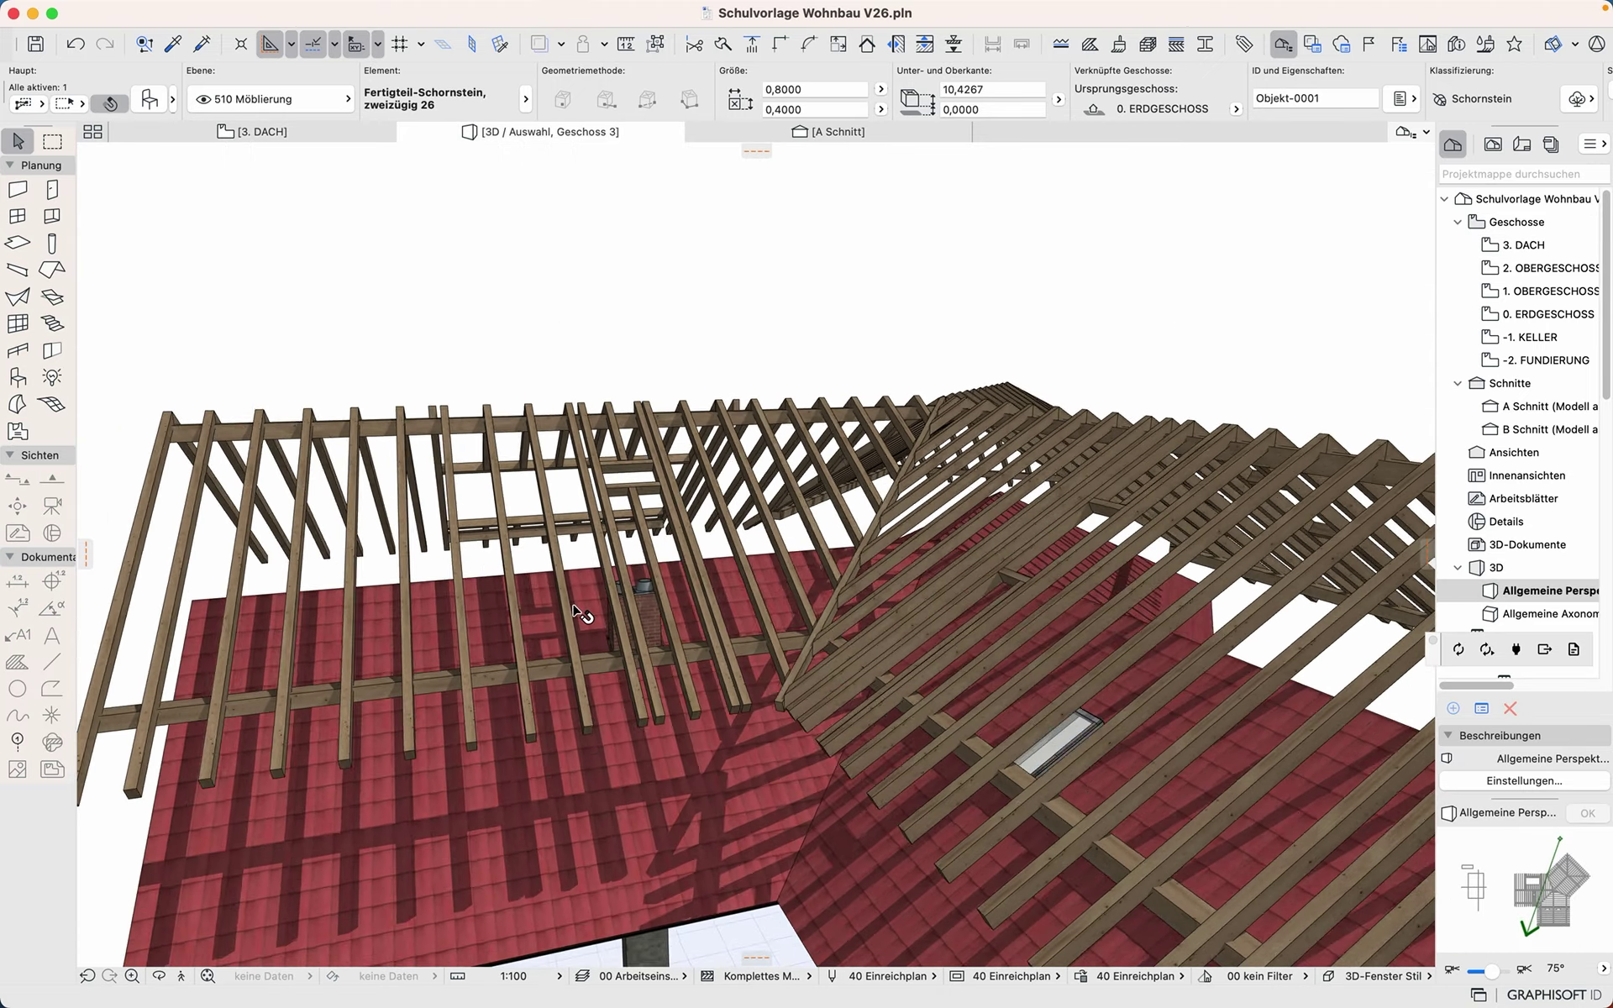
{"action": "middle_click_drag", "start_coordinate": [574, 611], "coordinate": [891, 714], "text": "shift"}
{"action": "scroll", "coordinate": [606, 550], "scroll_direction": "up", "scroll_amount": 6}
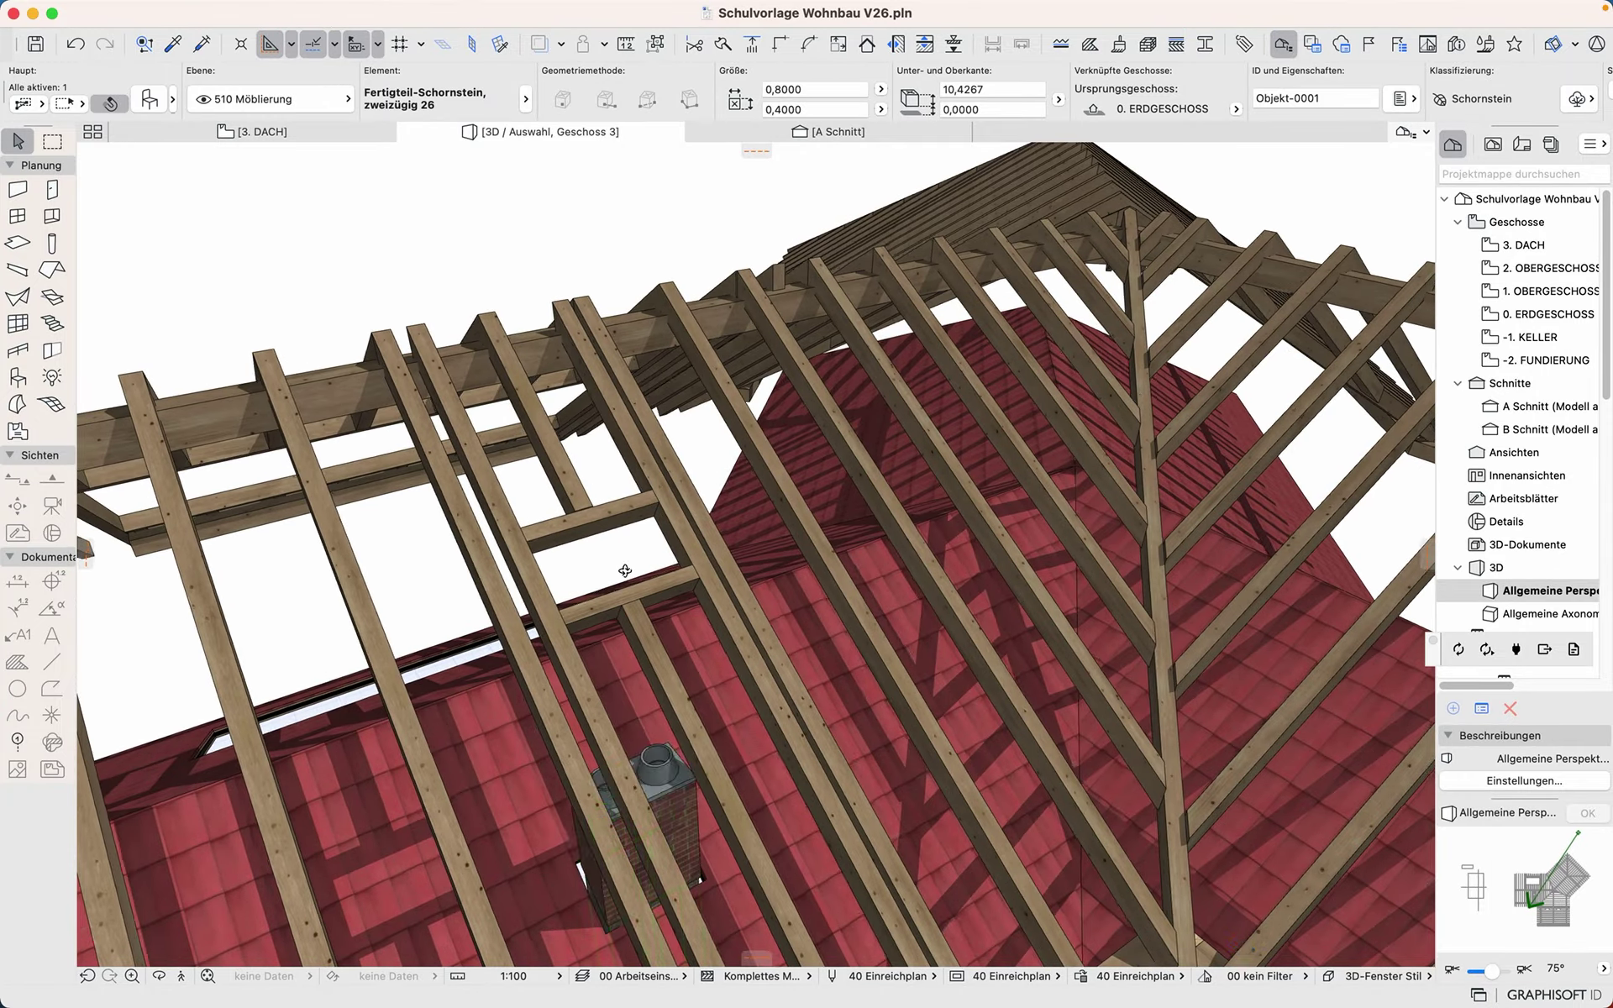
{"action": "middle_click_drag", "start_coordinate": [622, 566], "coordinate": [746, 474], "text": "shift"}
{"action": "scroll", "coordinate": [721, 481], "scroll_direction": "down", "scroll_amount": 5}
{"action": "scroll", "coordinate": [521, 698], "scroll_direction": "up", "scroll_amount": 6}
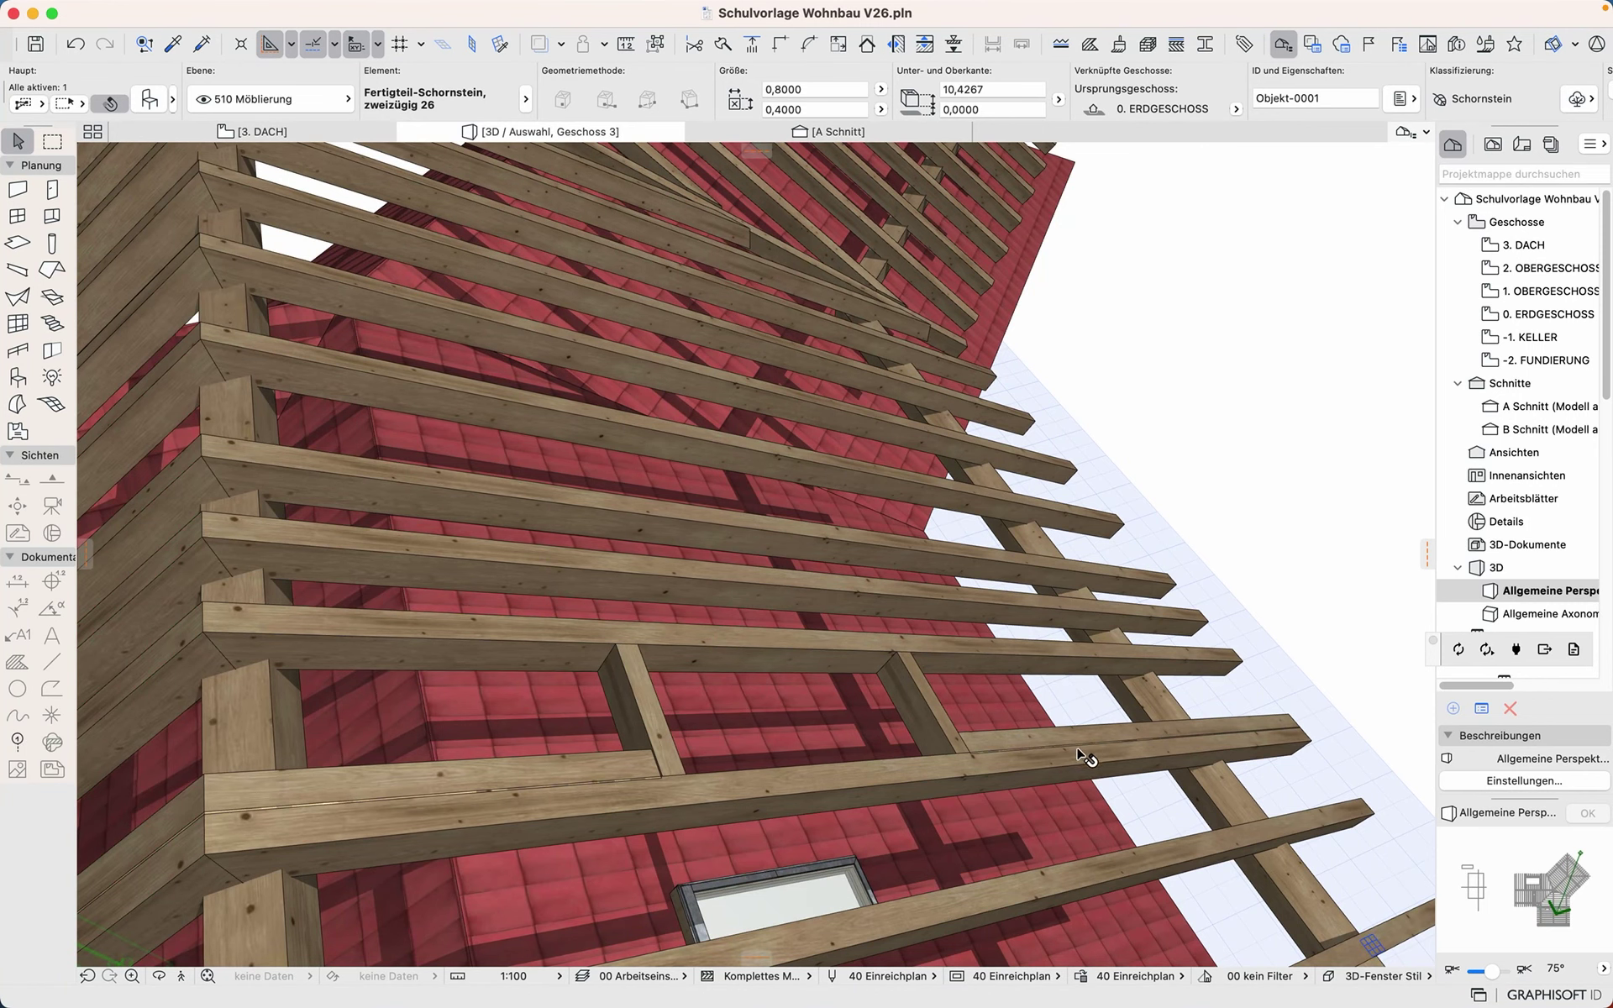
{"action": "scroll", "coordinate": [1118, 744], "scroll_direction": "down", "scroll_amount": 6}
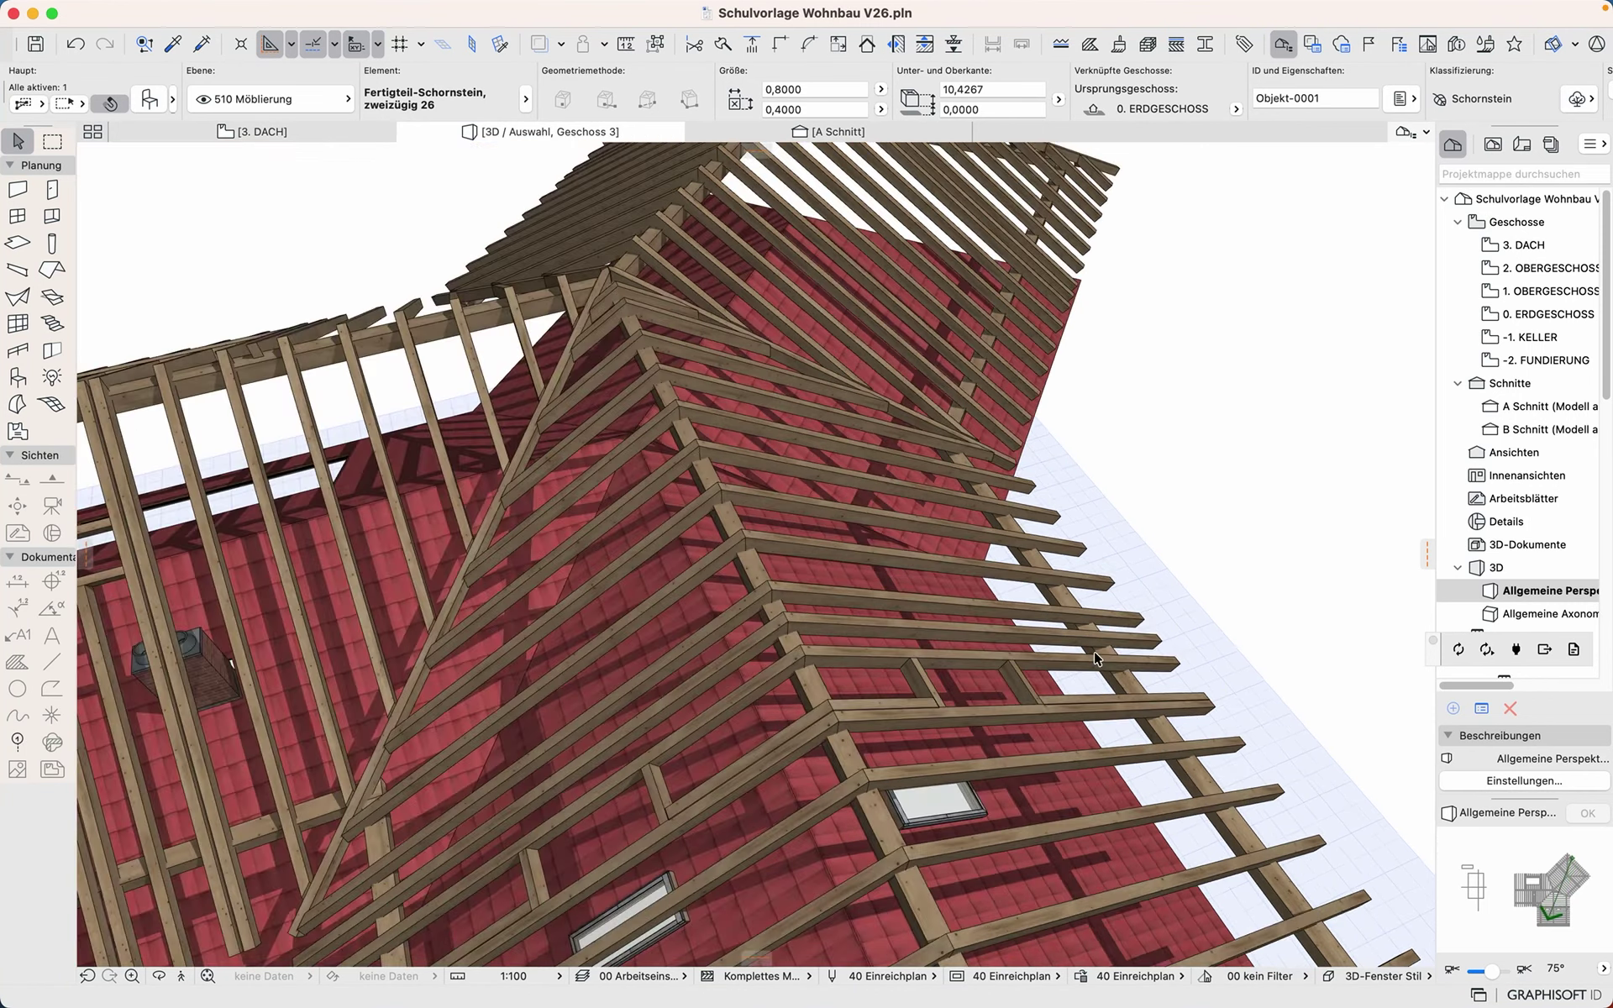
Step: Select the grouped roof framing and suspend grouping so its members can be edited individually
{"action": "left_click", "coordinate": [530, 420]}
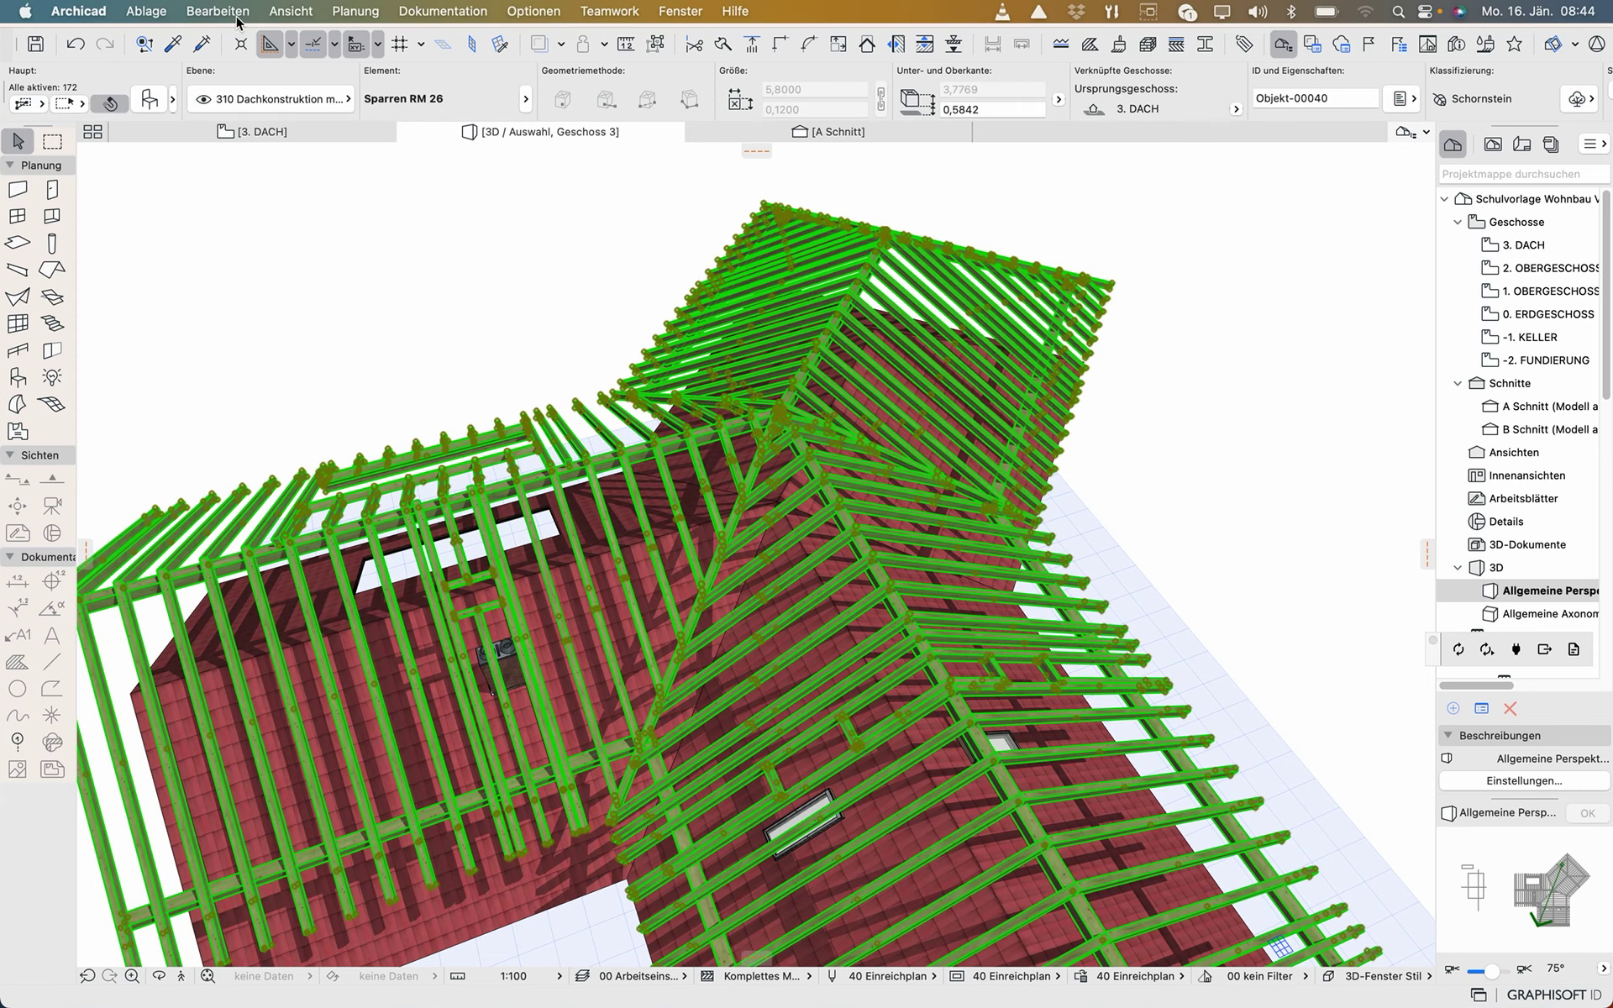
{"action": "left_click", "coordinate": [240, 19]}
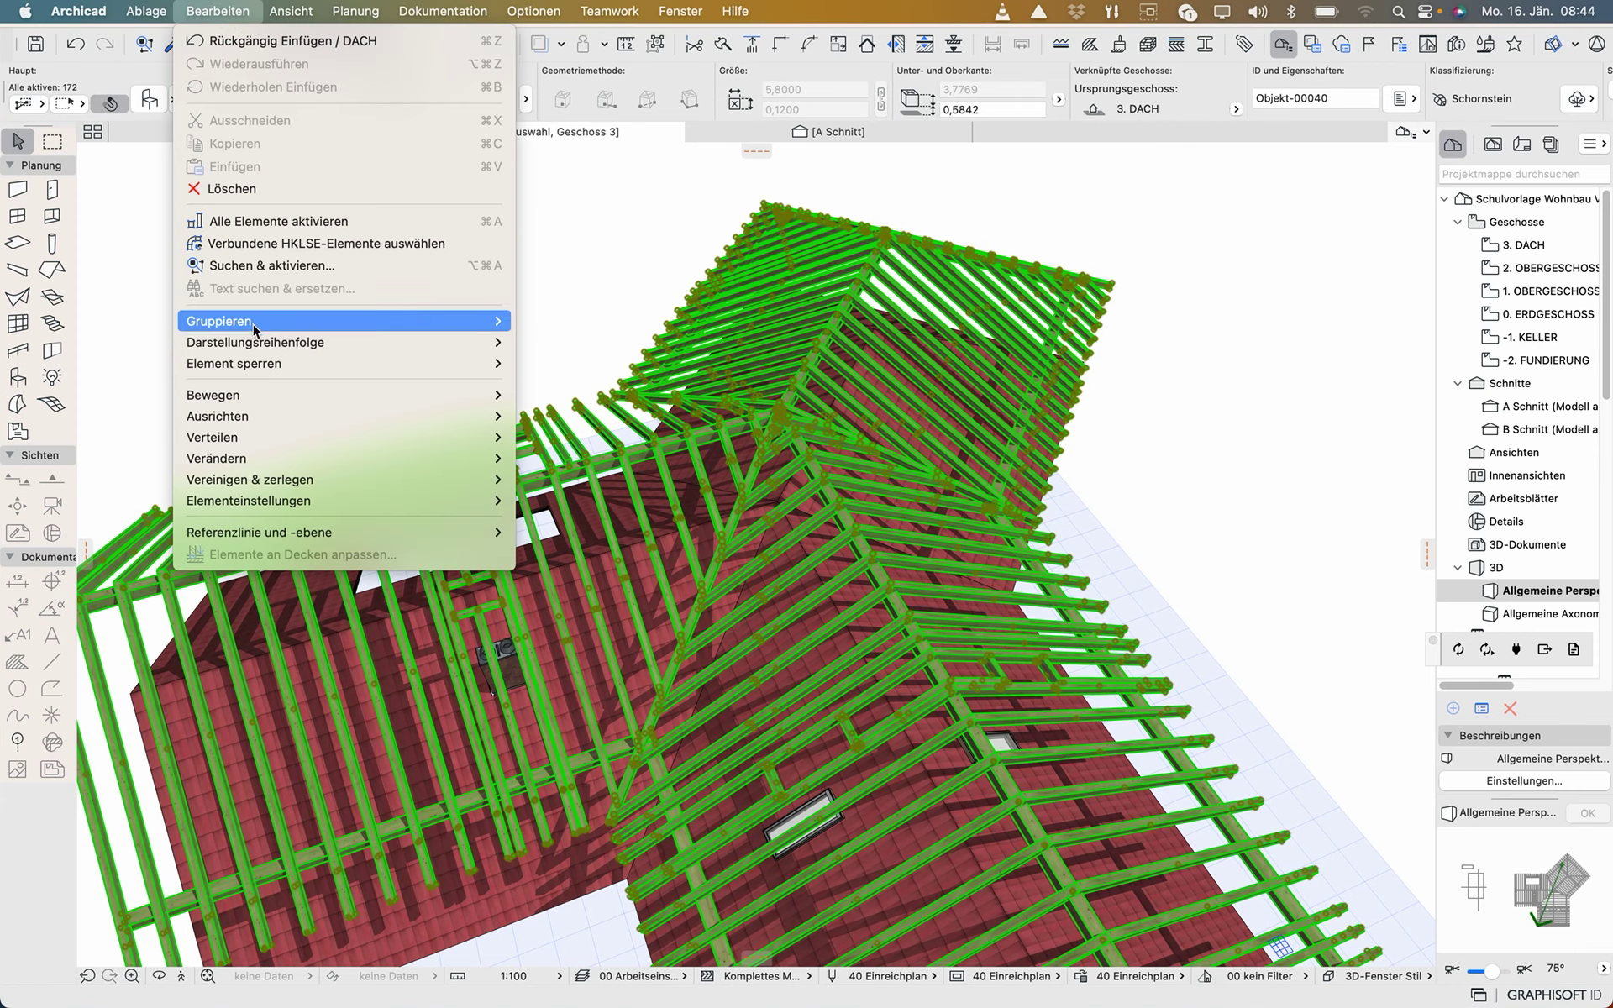
{"action": "mouse_move", "coordinate": [250, 325]}
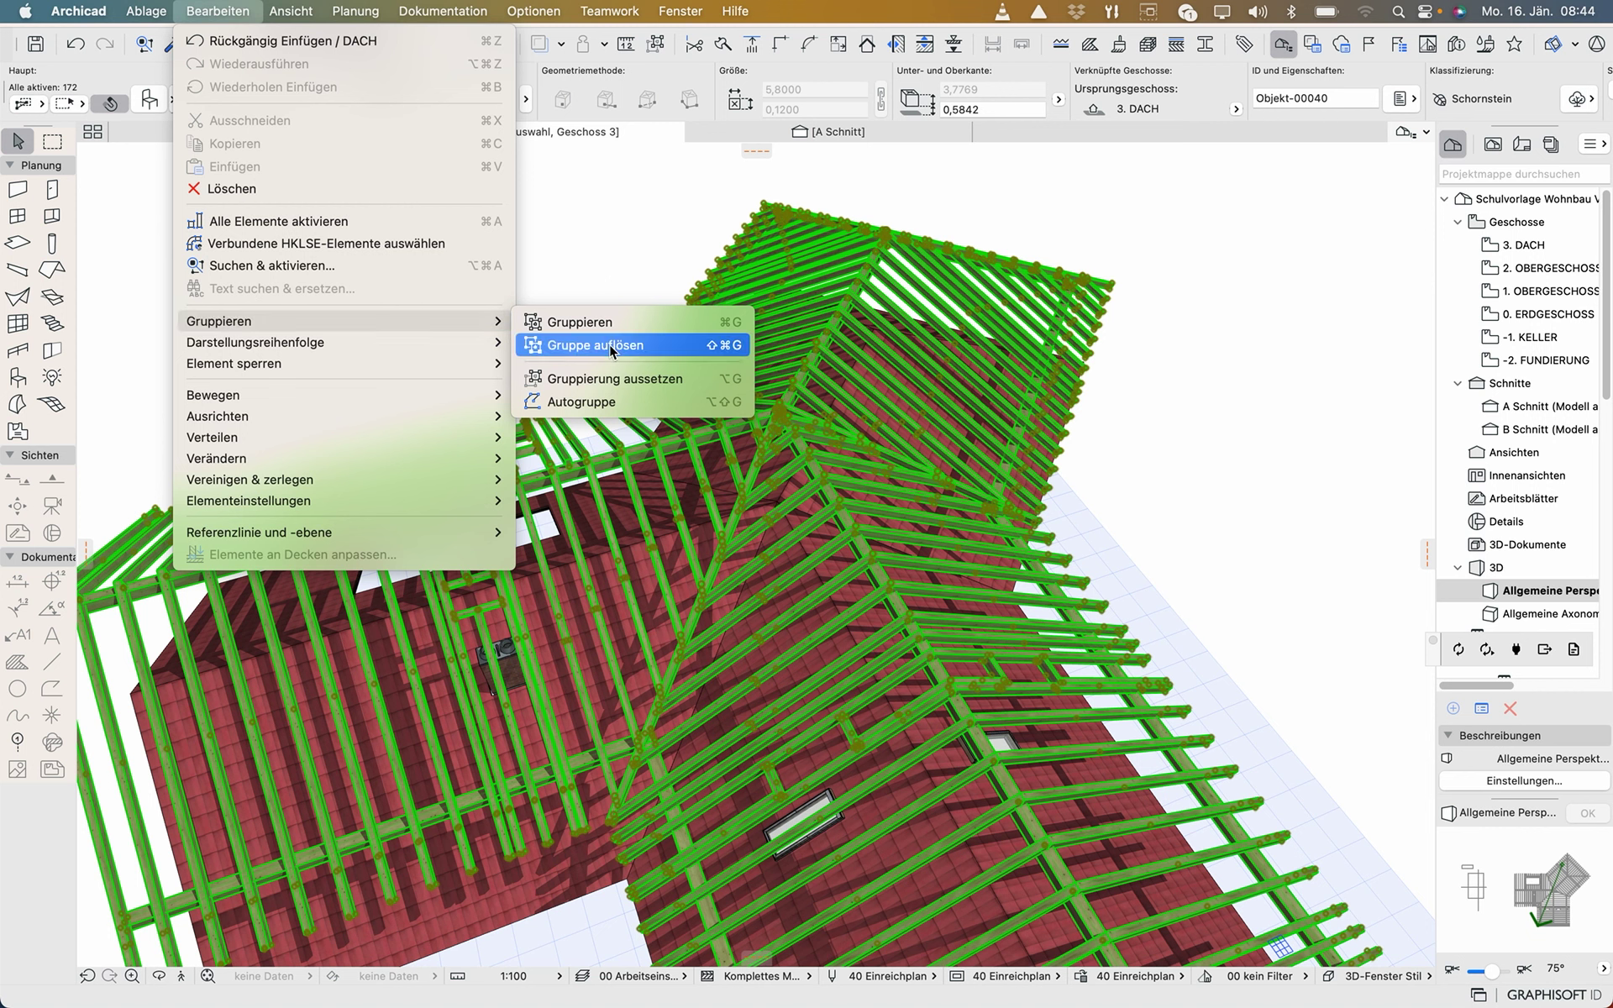
{"action": "left_click", "coordinate": [606, 379]}
{"action": "left_click", "coordinate": [1197, 708]}
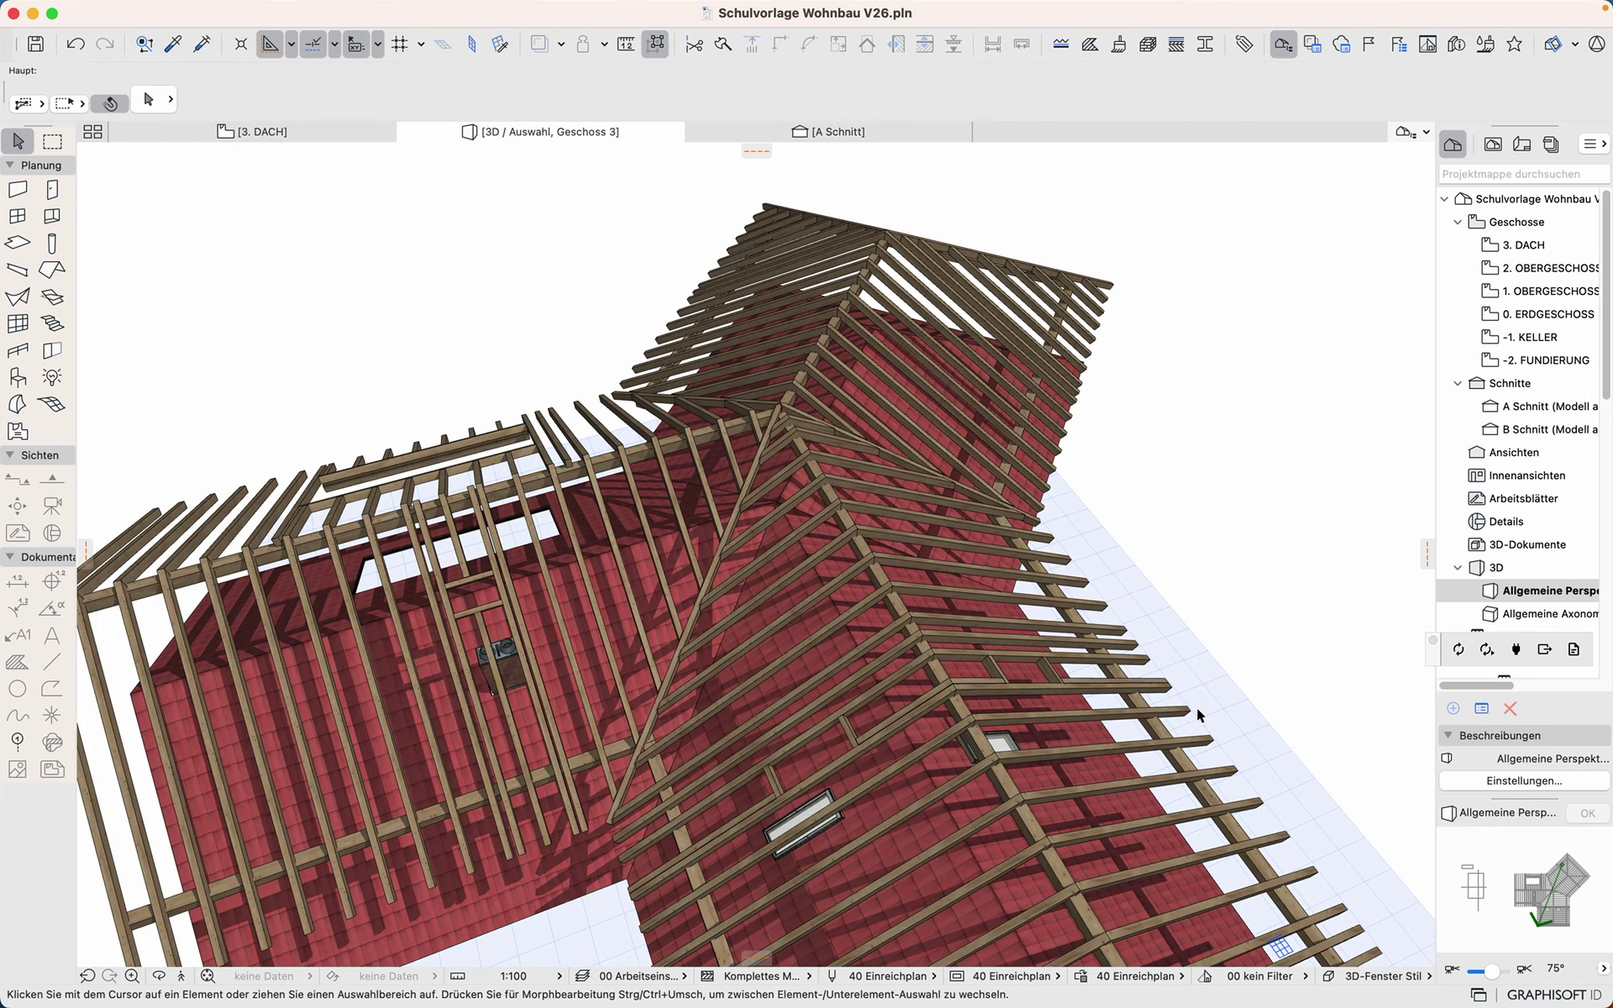
Step: Delete the surplus short rafters doubled beside the roof window on the front wing's right slope
{"action": "scroll", "coordinate": [1195, 696], "scroll_direction": "up", "scroll_amount": 2}
{"action": "left_click", "coordinate": [1159, 671]}
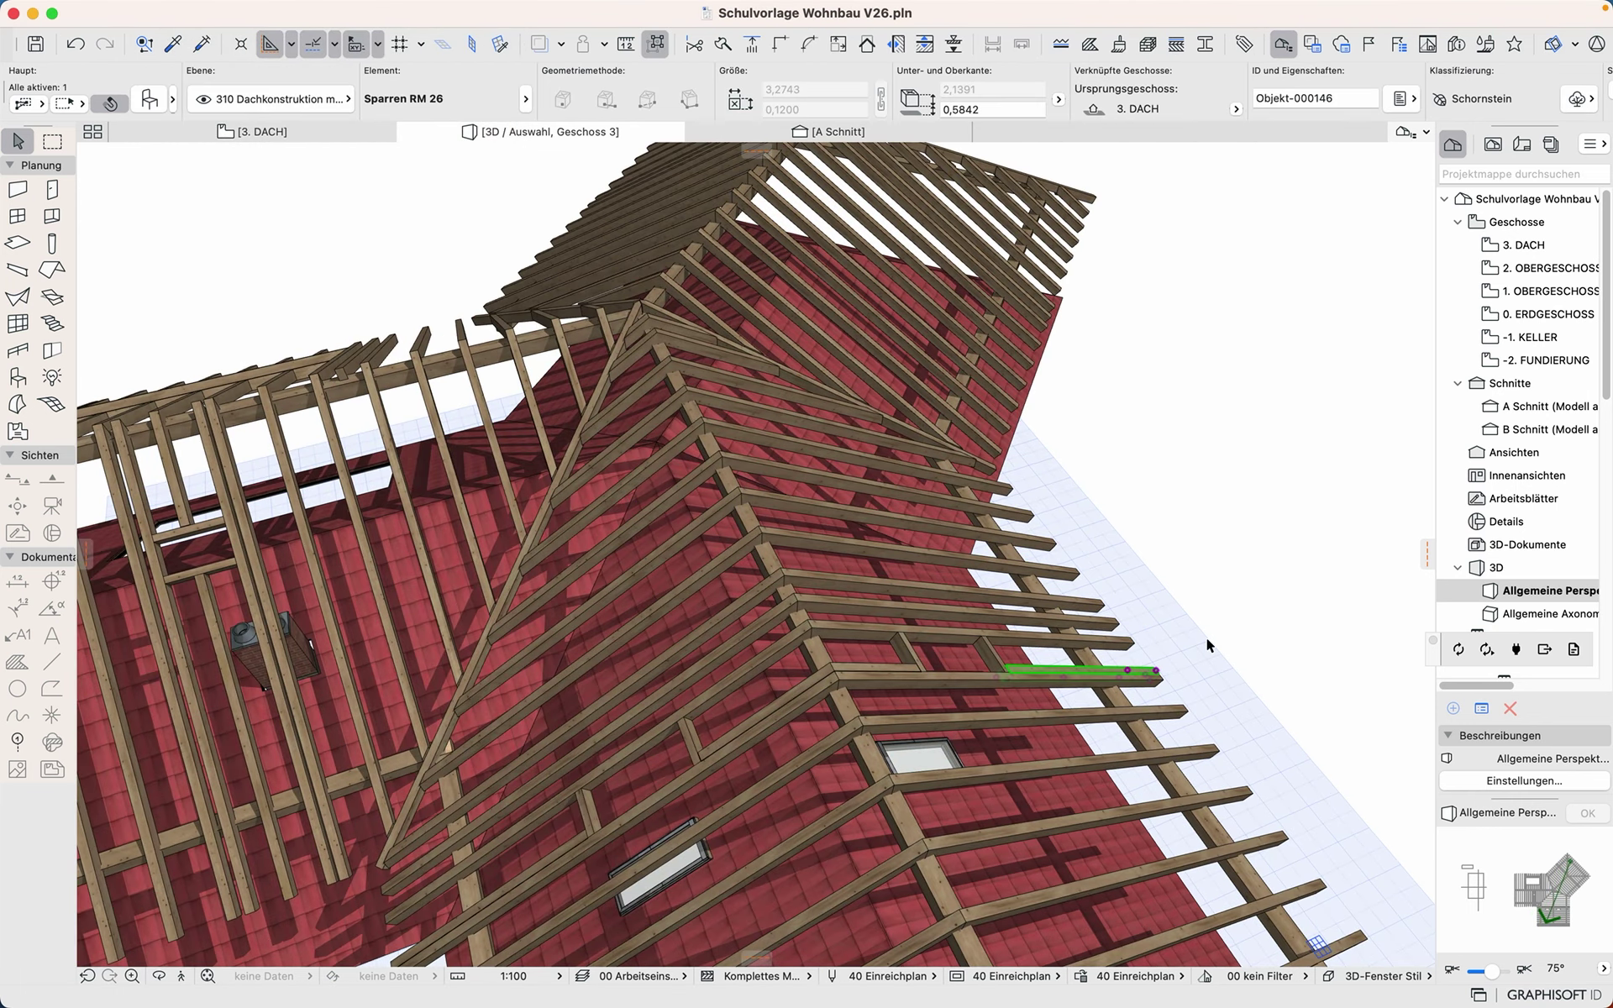
{"action": "left_click", "coordinate": [1208, 642]}
{"action": "left_click", "coordinate": [832, 670]}
{"action": "left_click", "coordinate": [832, 672]}
Step: Delete the surplus short rafters doubled beside the roof window on the front wing's left slope
{"action": "left_click", "coordinate": [722, 677]}
{"action": "left_click", "coordinate": [731, 773]}
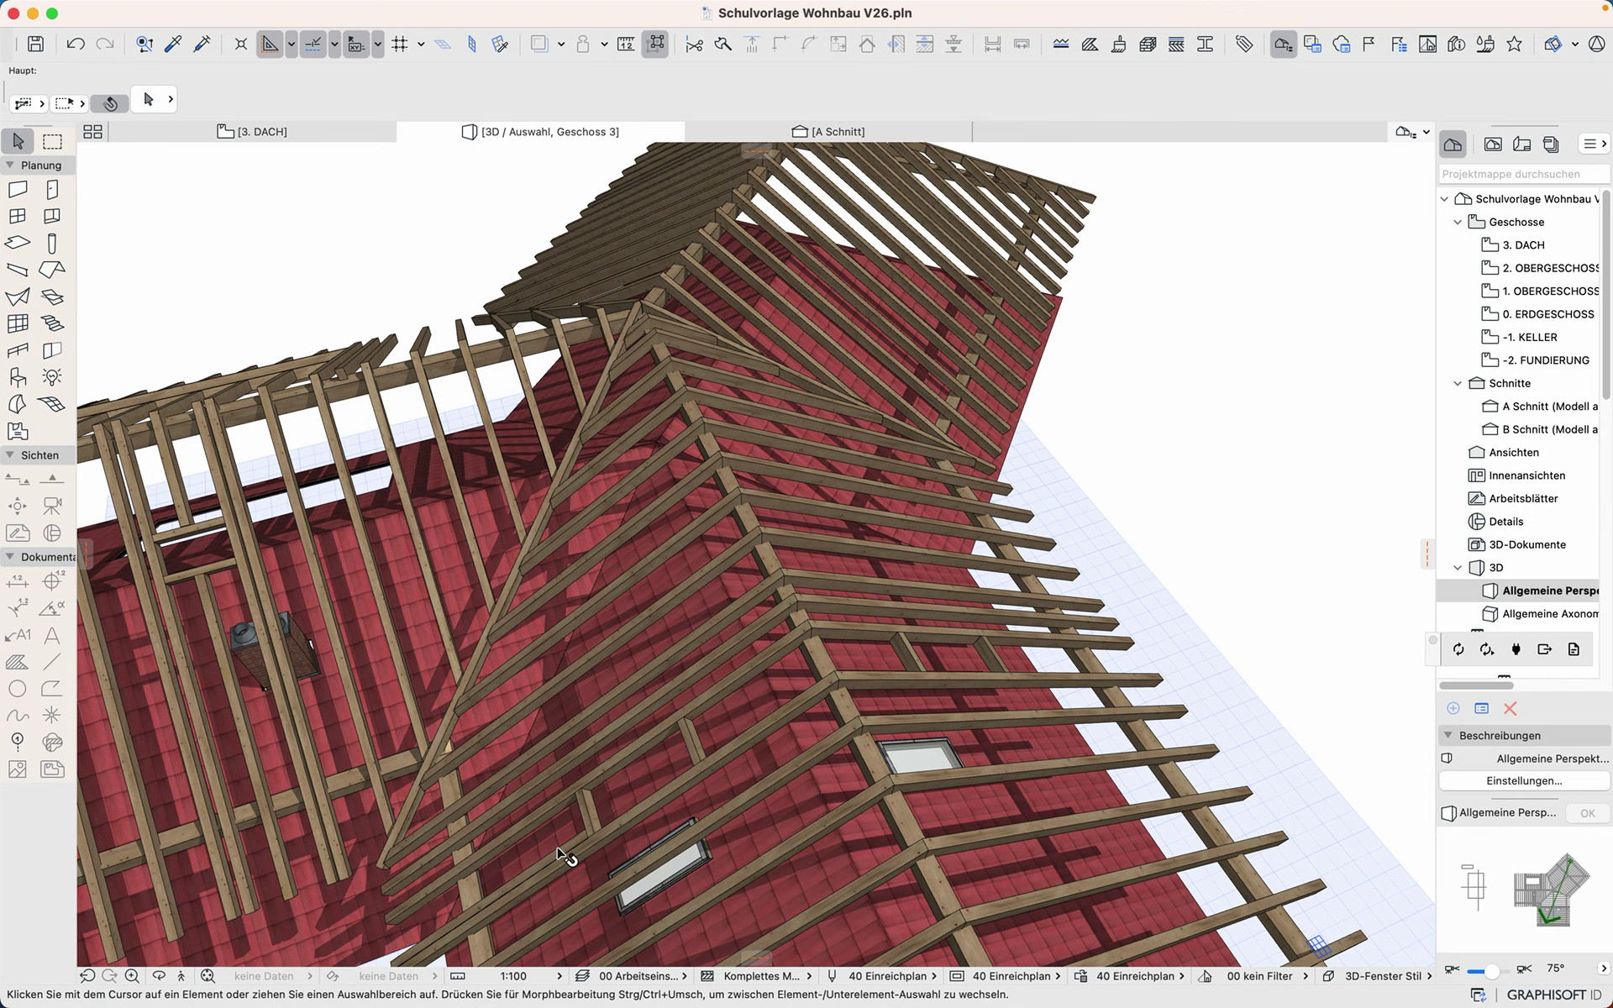
{"action": "left_click", "coordinate": [559, 856]}
{"action": "left_click", "coordinate": [558, 861]}
{"action": "middle_click_drag", "start_coordinate": [558, 865], "coordinate": [1098, 504]}
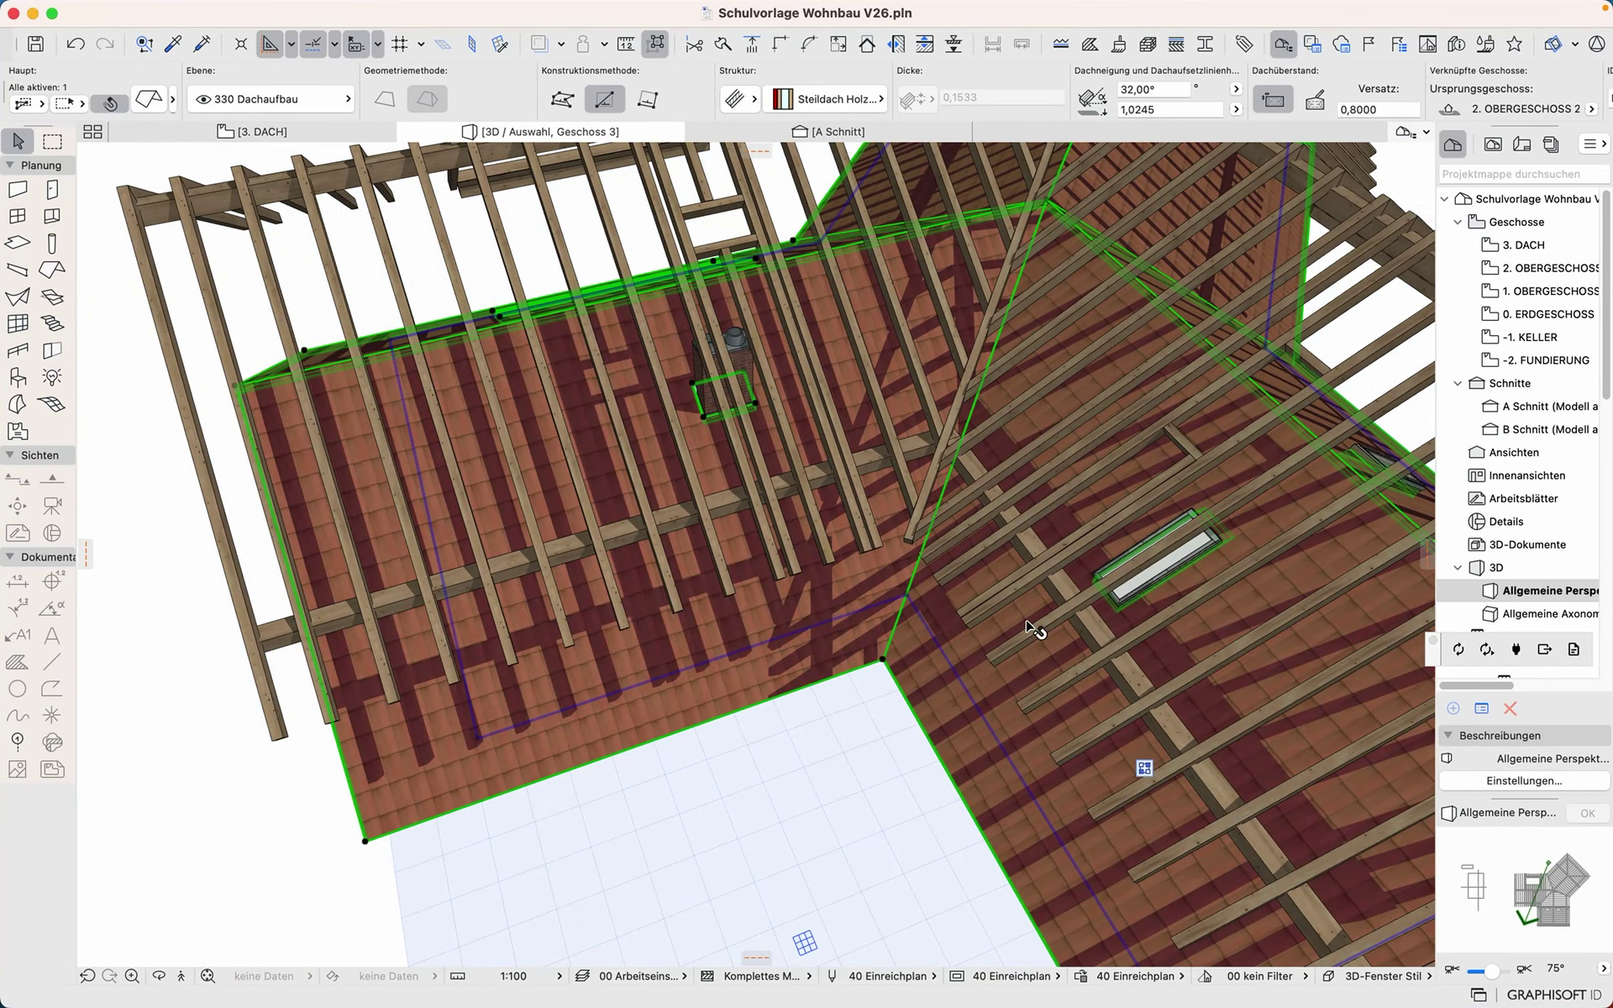
{"action": "left_click", "coordinate": [966, 618]}
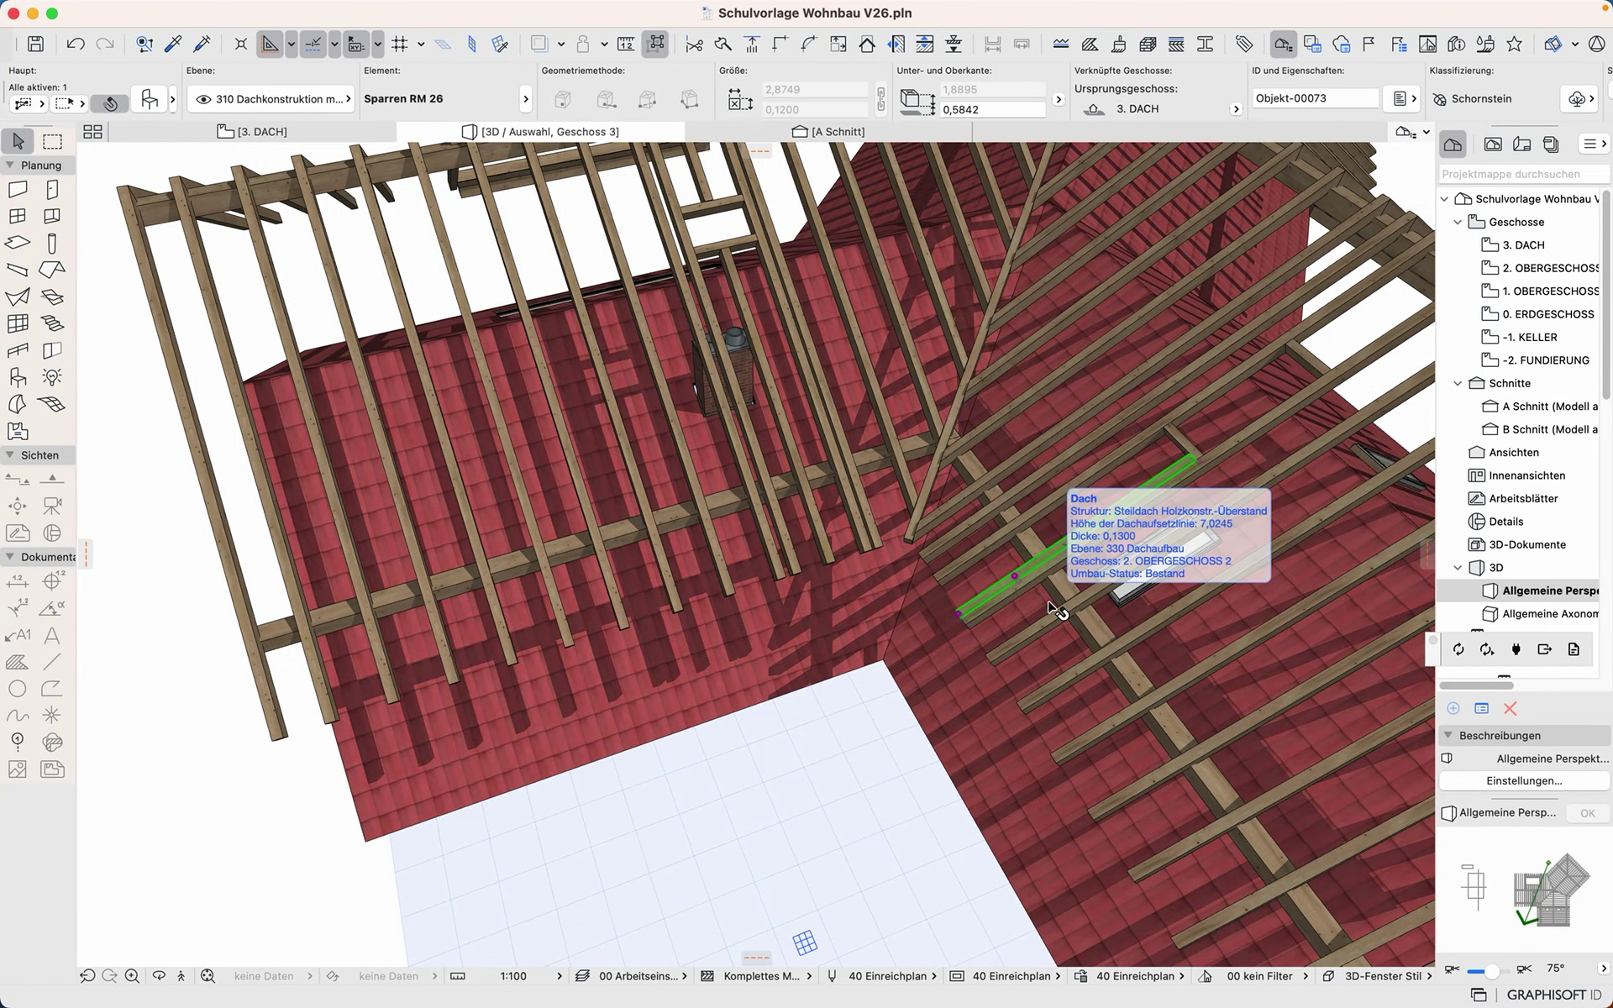
{"action": "key", "text": "Escape"}
{"action": "scroll", "coordinate": [972, 533], "scroll_direction": "down", "scroll_amount": 2}
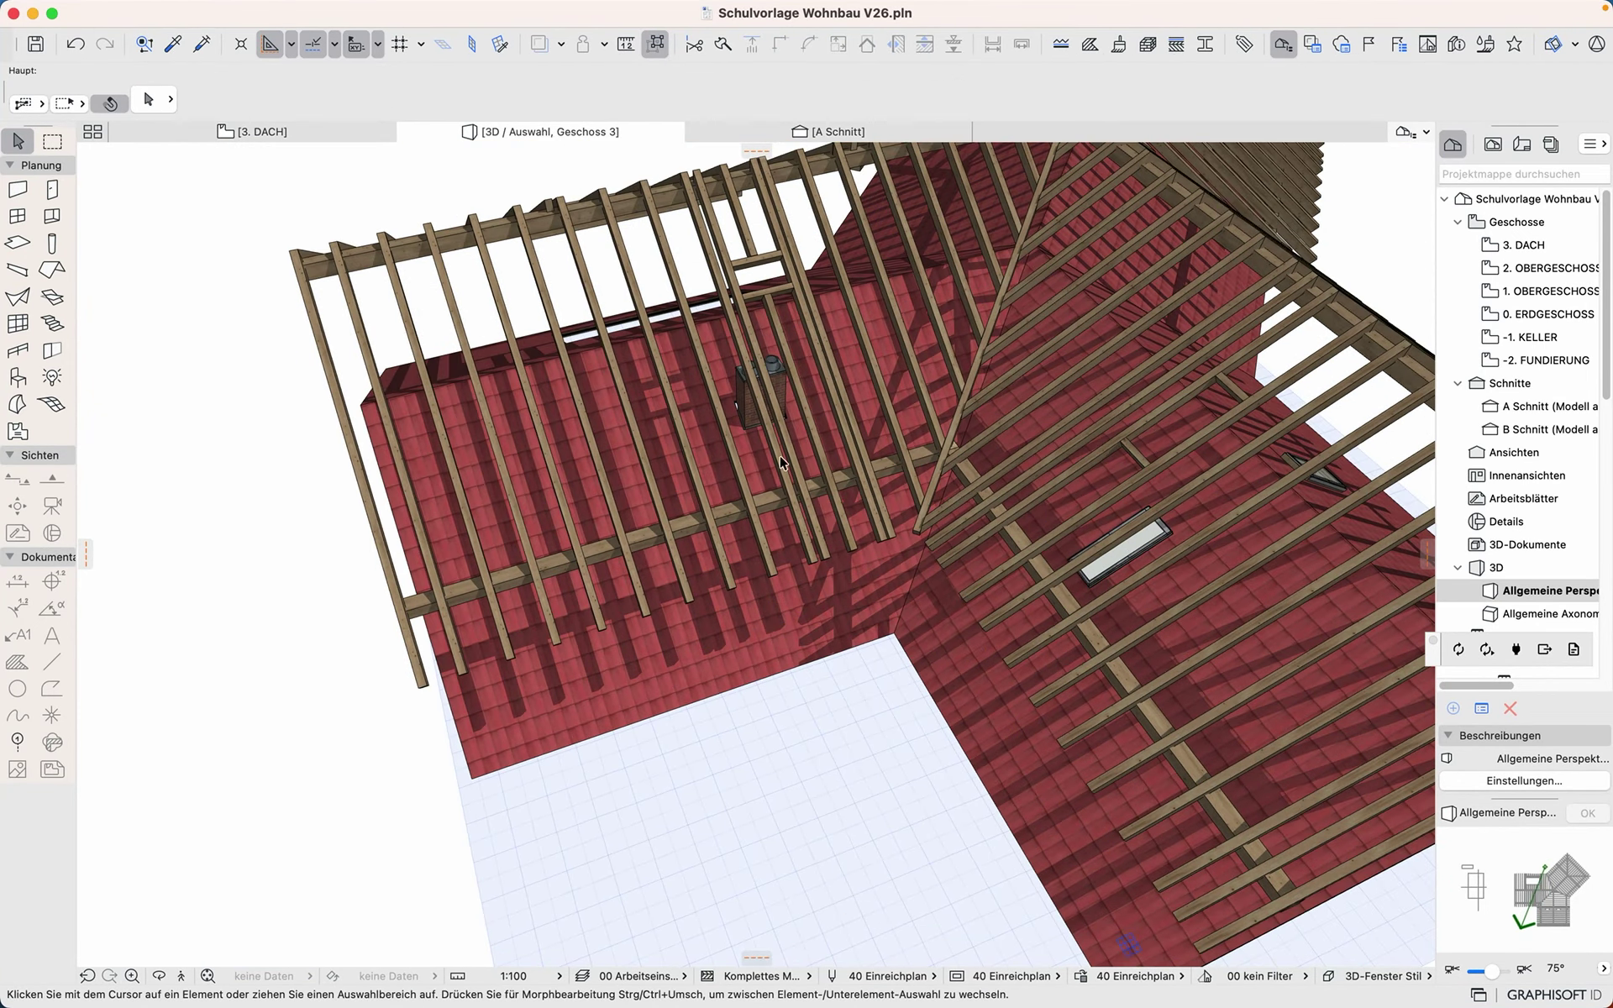
Step: Delete the surplus rafter doubled beside the chimney opening
{"action": "left_click", "coordinate": [811, 567]}
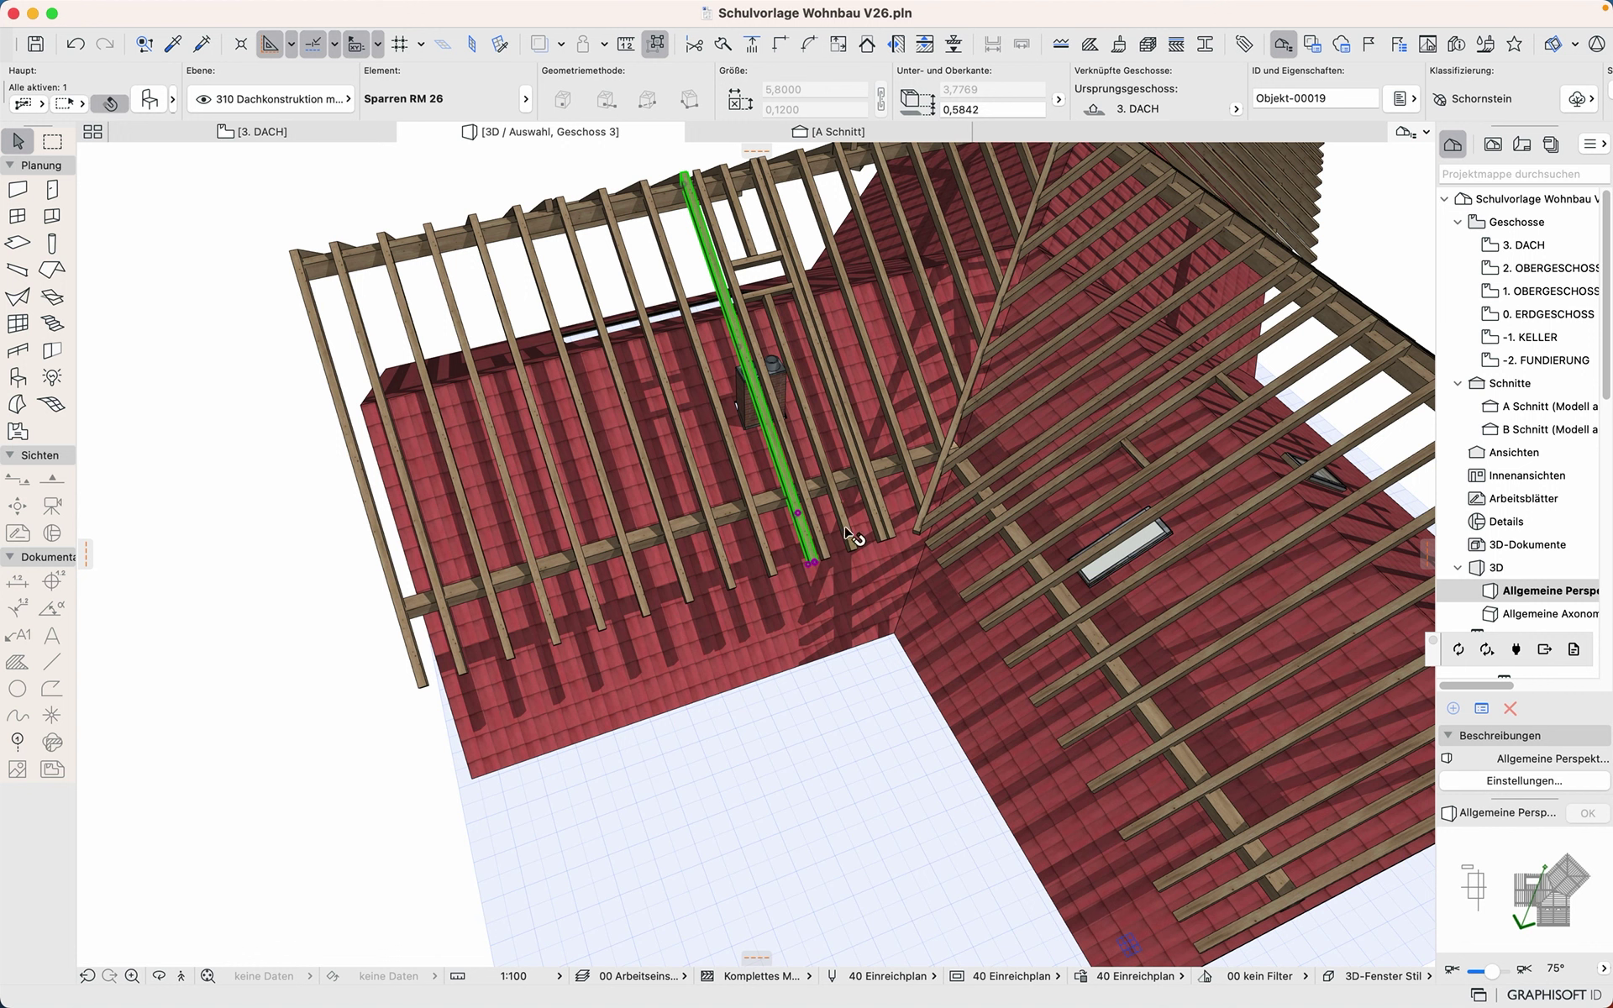
{"action": "left_click_drag", "start_coordinate": [815, 471], "coordinate": [914, 546]}
{"action": "key", "text": "Escape"}
{"action": "scroll", "coordinate": [914, 547], "scroll_direction": "down", "scroll_amount": 5}
{"action": "middle_click_drag", "start_coordinate": [914, 546], "coordinate": [681, 321], "text": "shift"}
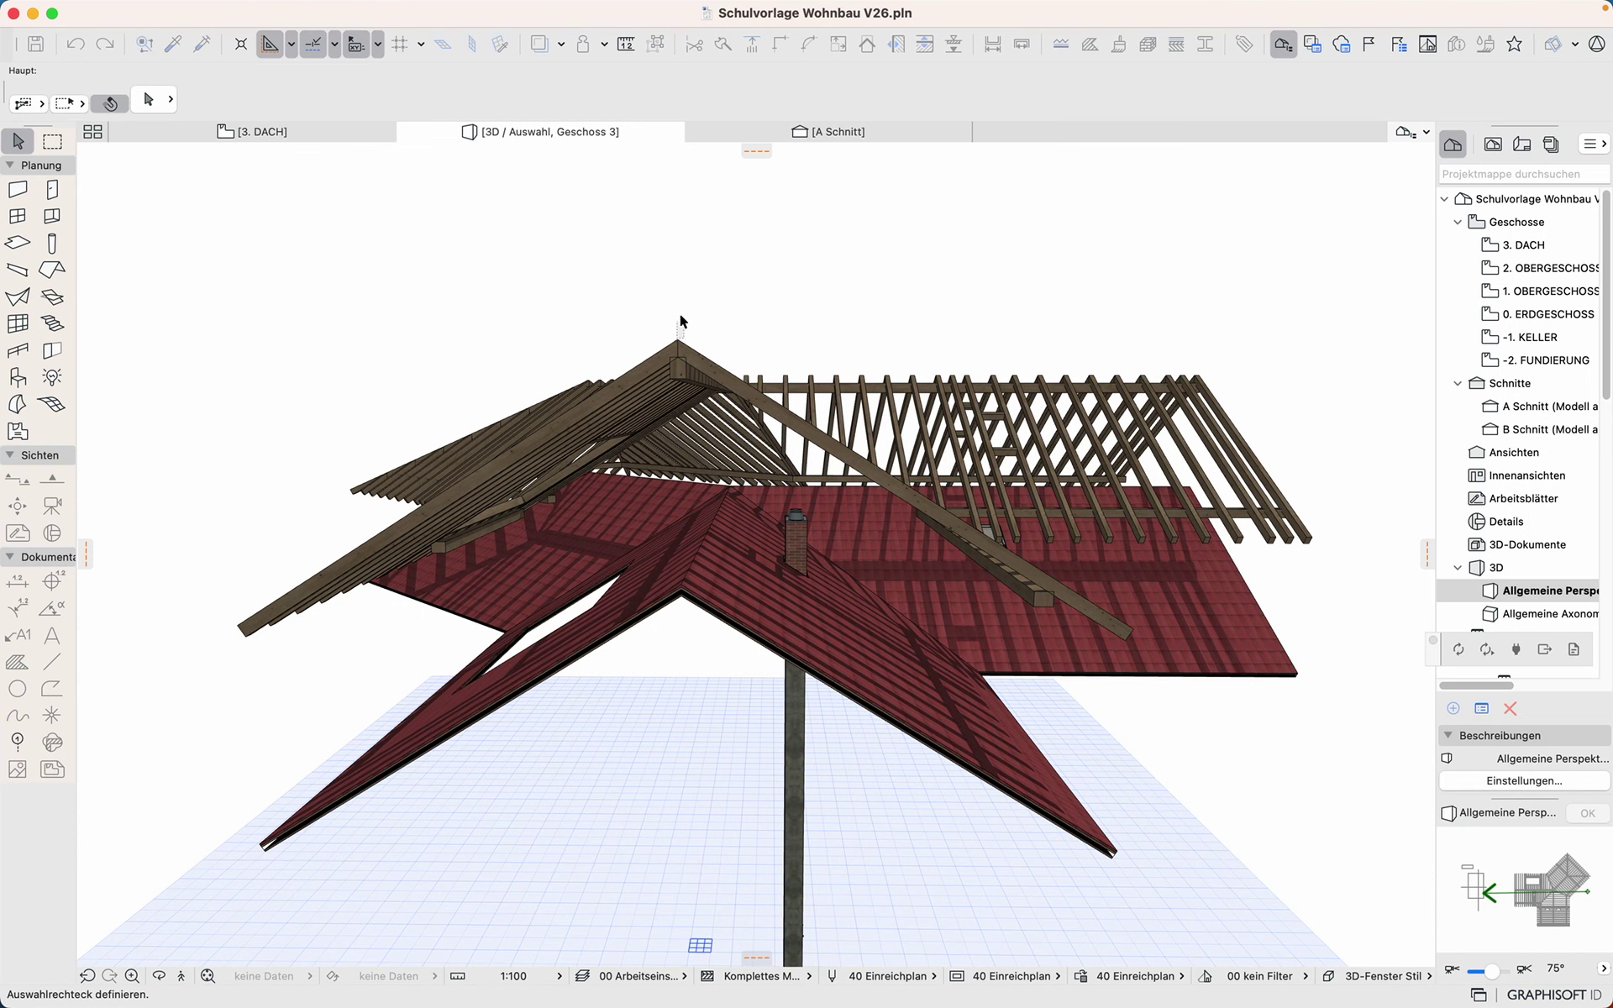
{"action": "left_click", "coordinate": [677, 344]}
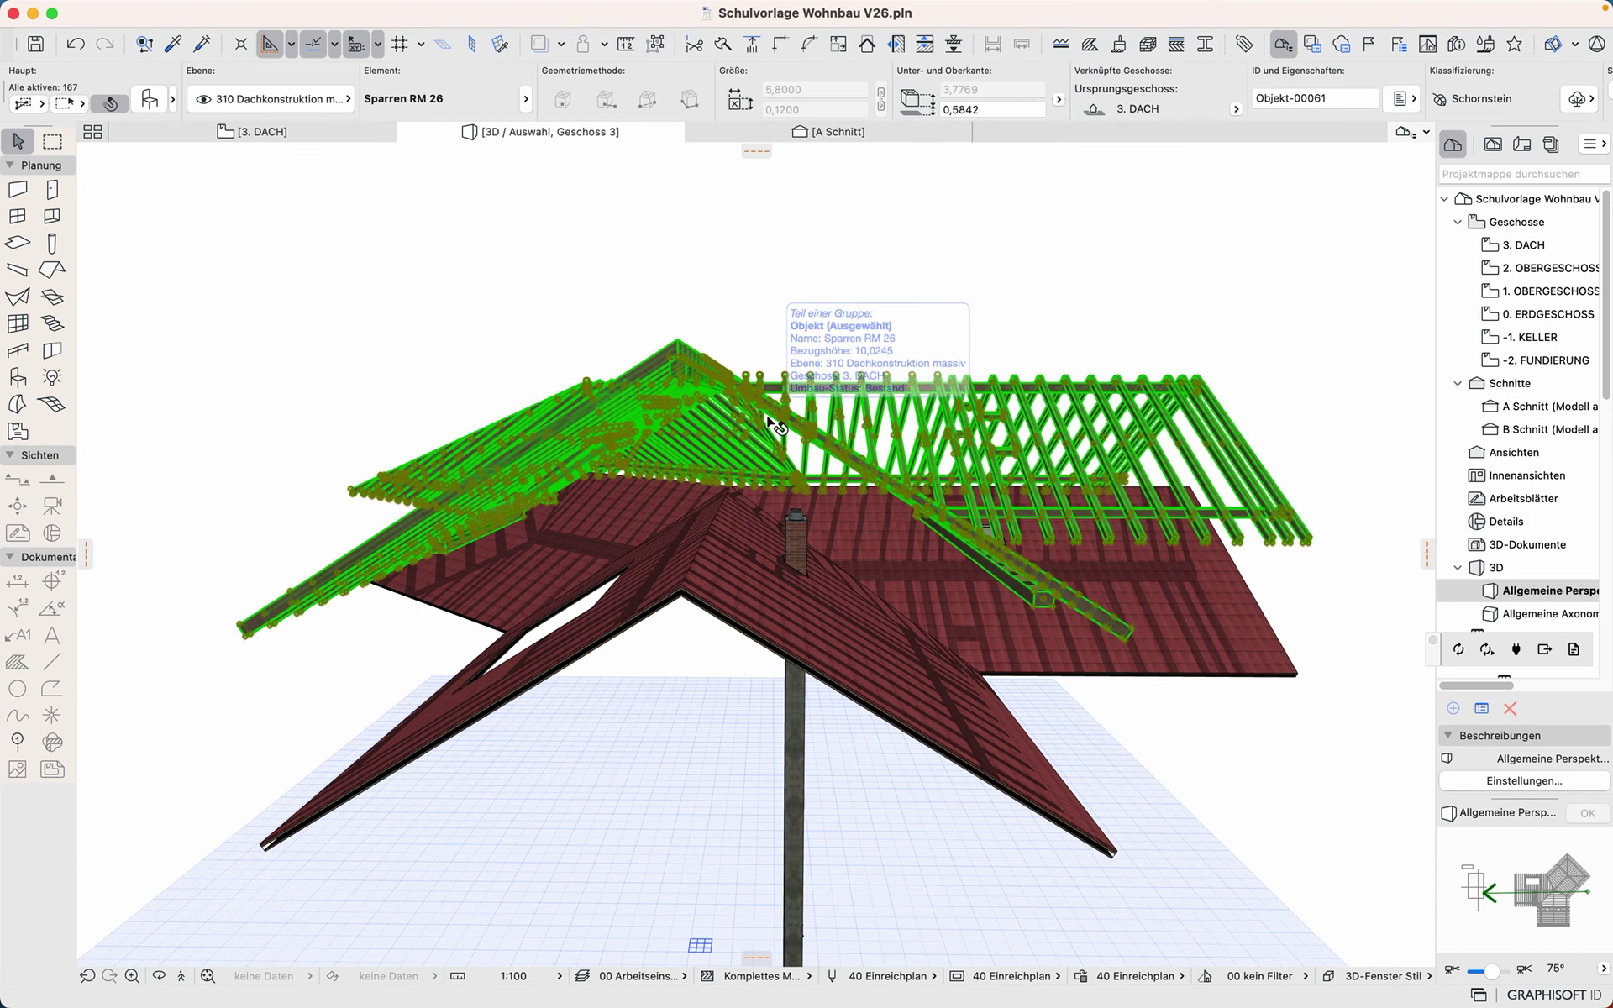
{"action": "key", "text": "super+d"}
{"action": "scroll", "coordinate": [684, 349], "scroll_direction": "up", "scroll_amount": 10}
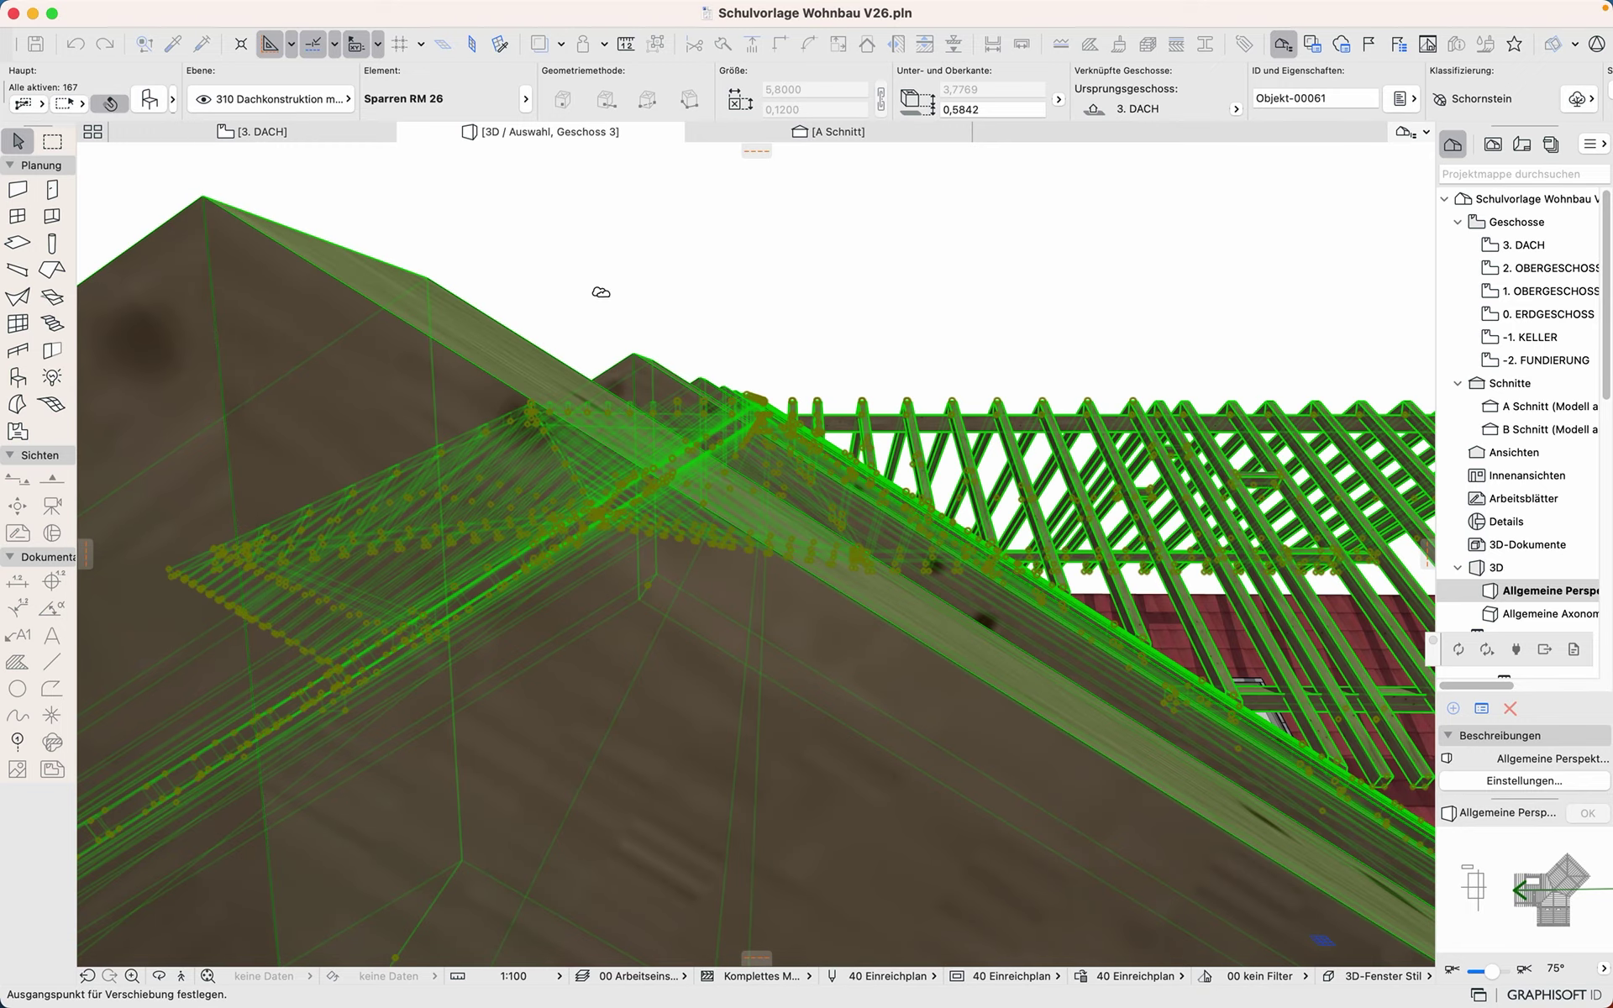
{"action": "scroll", "coordinate": [601, 291], "scroll_direction": "up", "scroll_amount": 10}
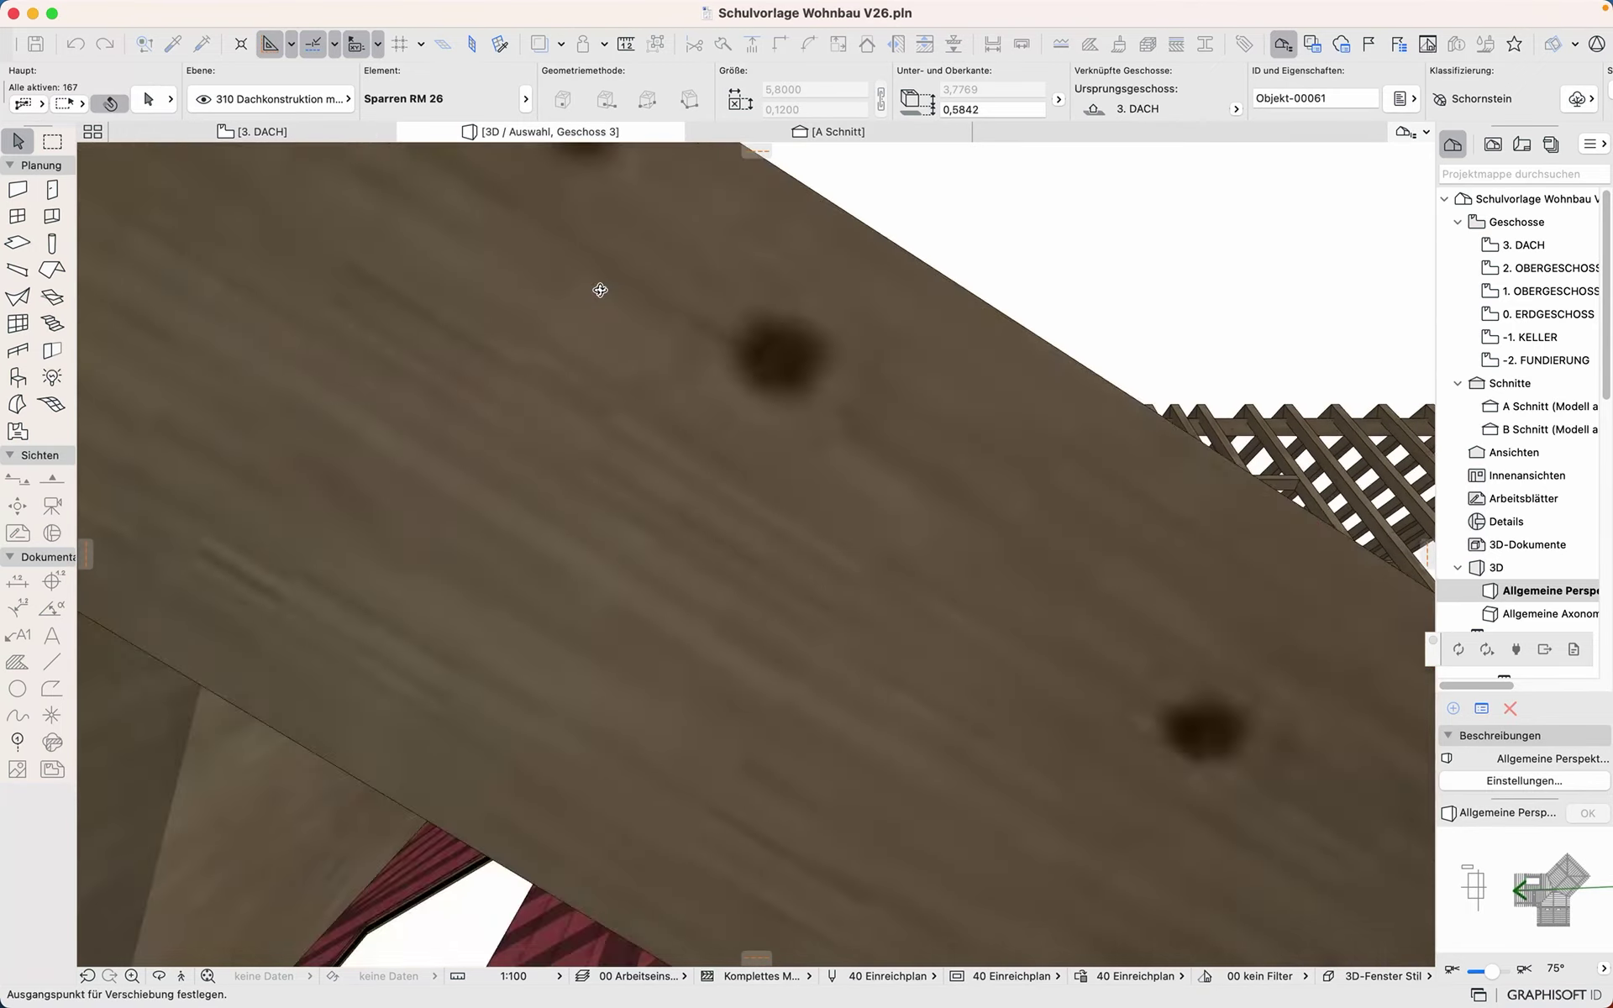
{"action": "scroll", "coordinate": [600, 290], "scroll_direction": "down", "scroll_amount": 15}
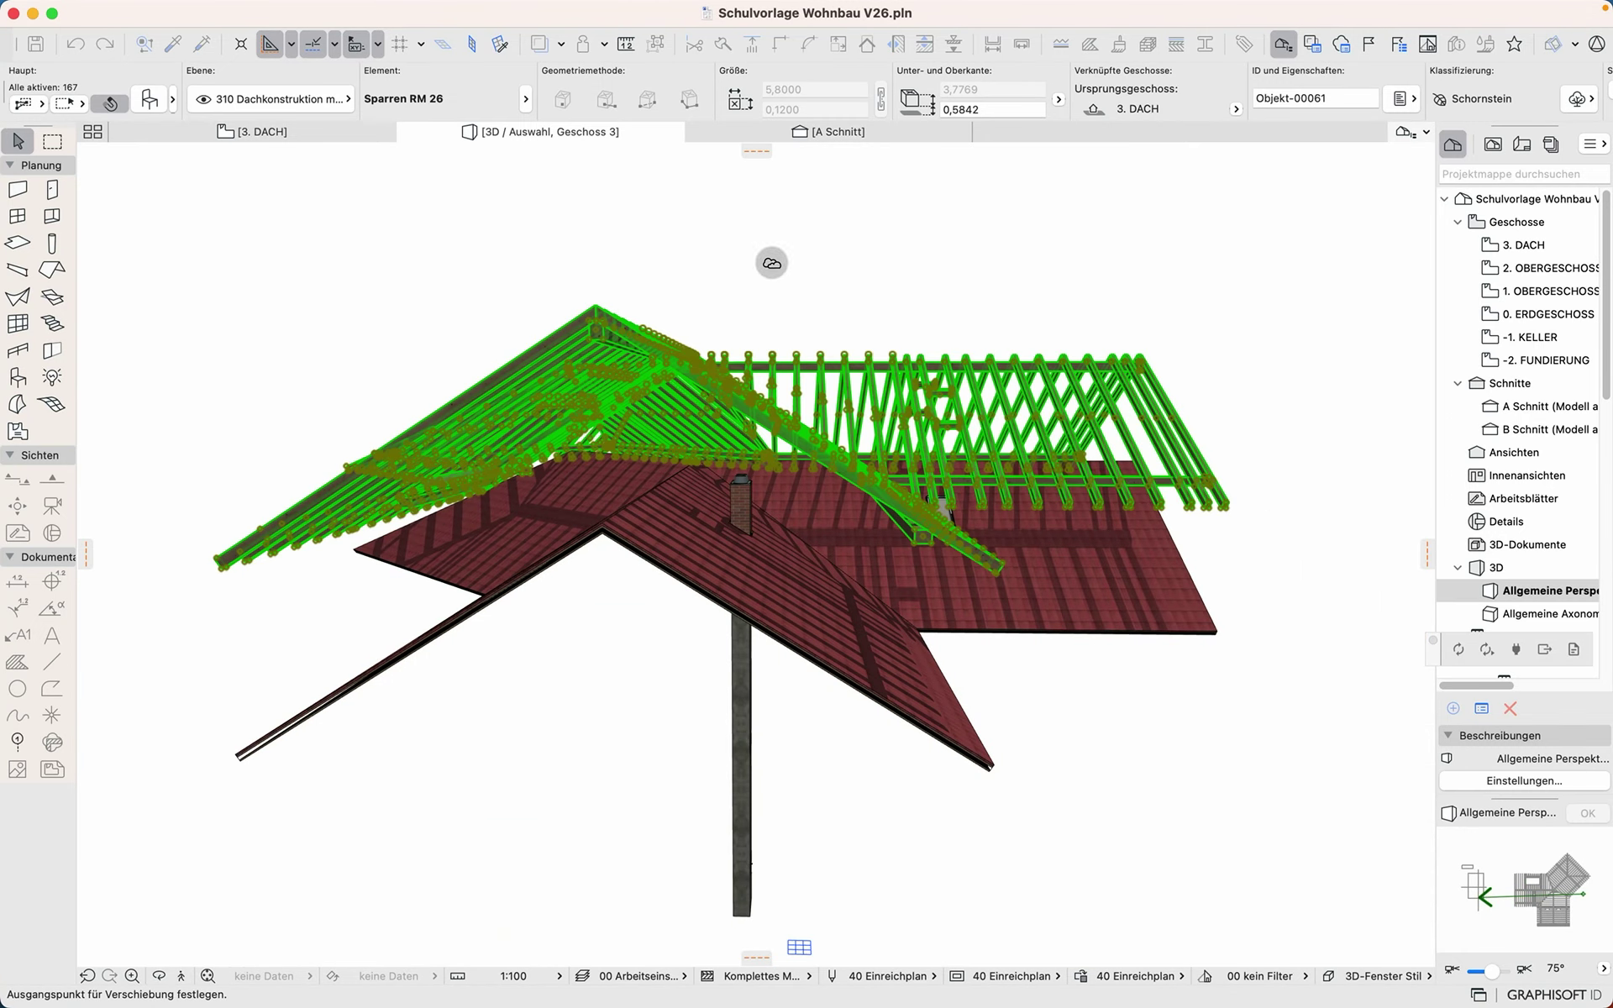
Step: Draw a vertical section line through the left wing in the 3. DACH floor plan, looking toward the right
{"action": "left_click", "coordinate": [306, 130]}
{"action": "left_click", "coordinate": [544, 371]}
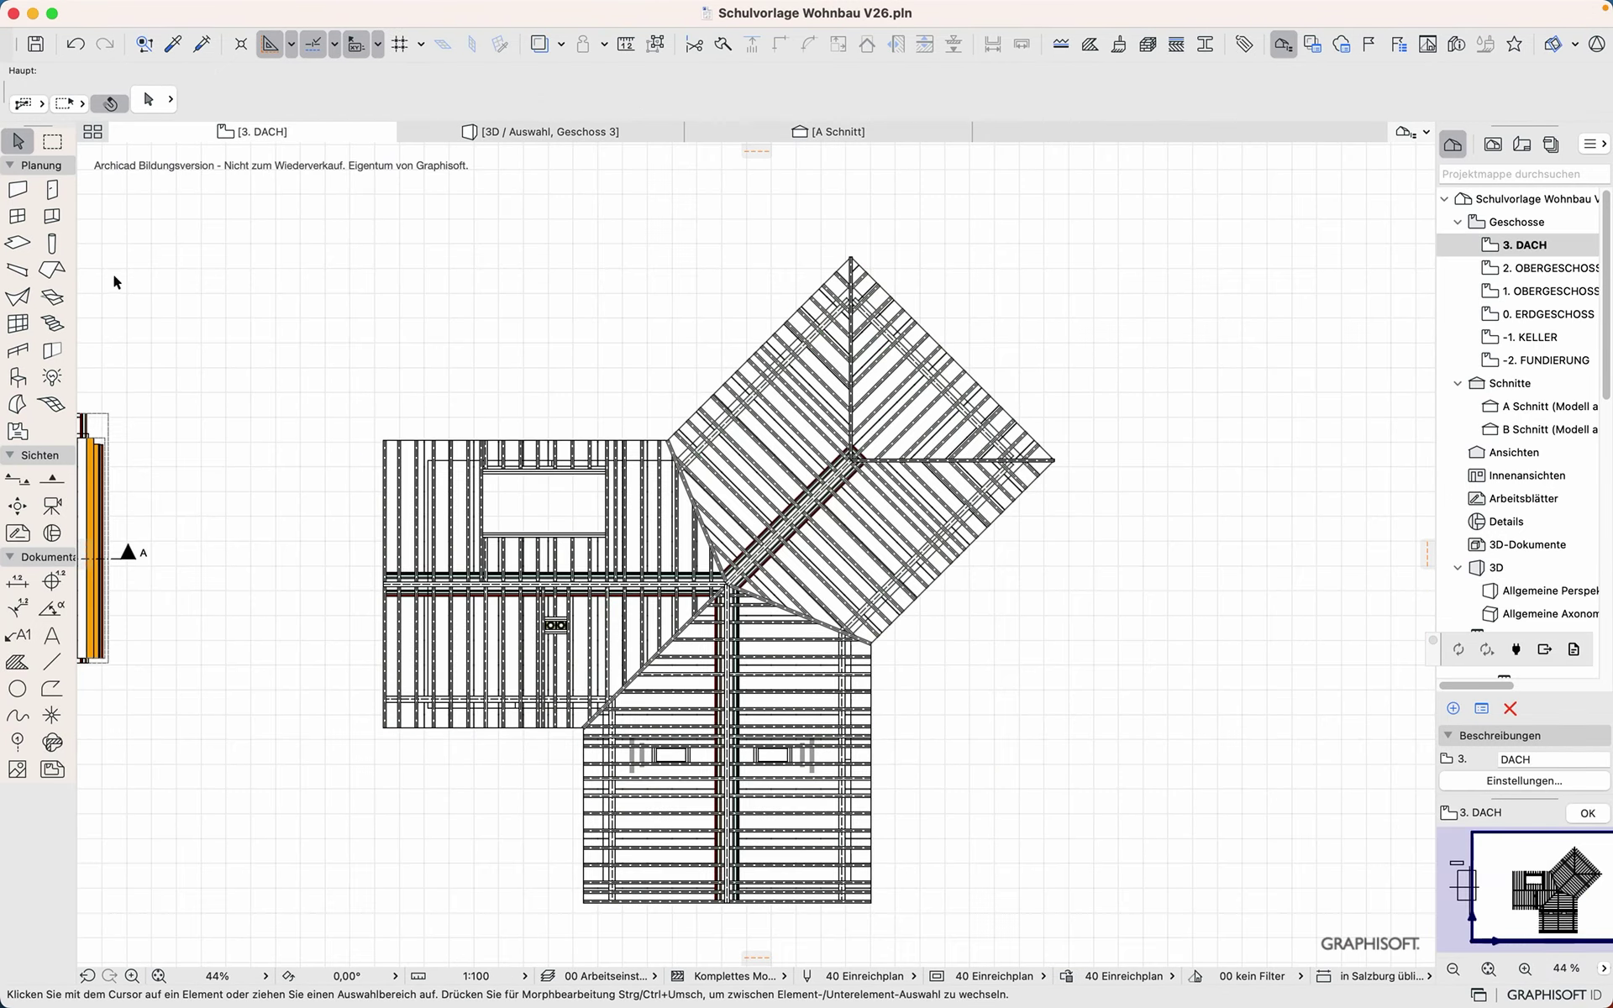
{"action": "left_click", "coordinate": [20, 483]}
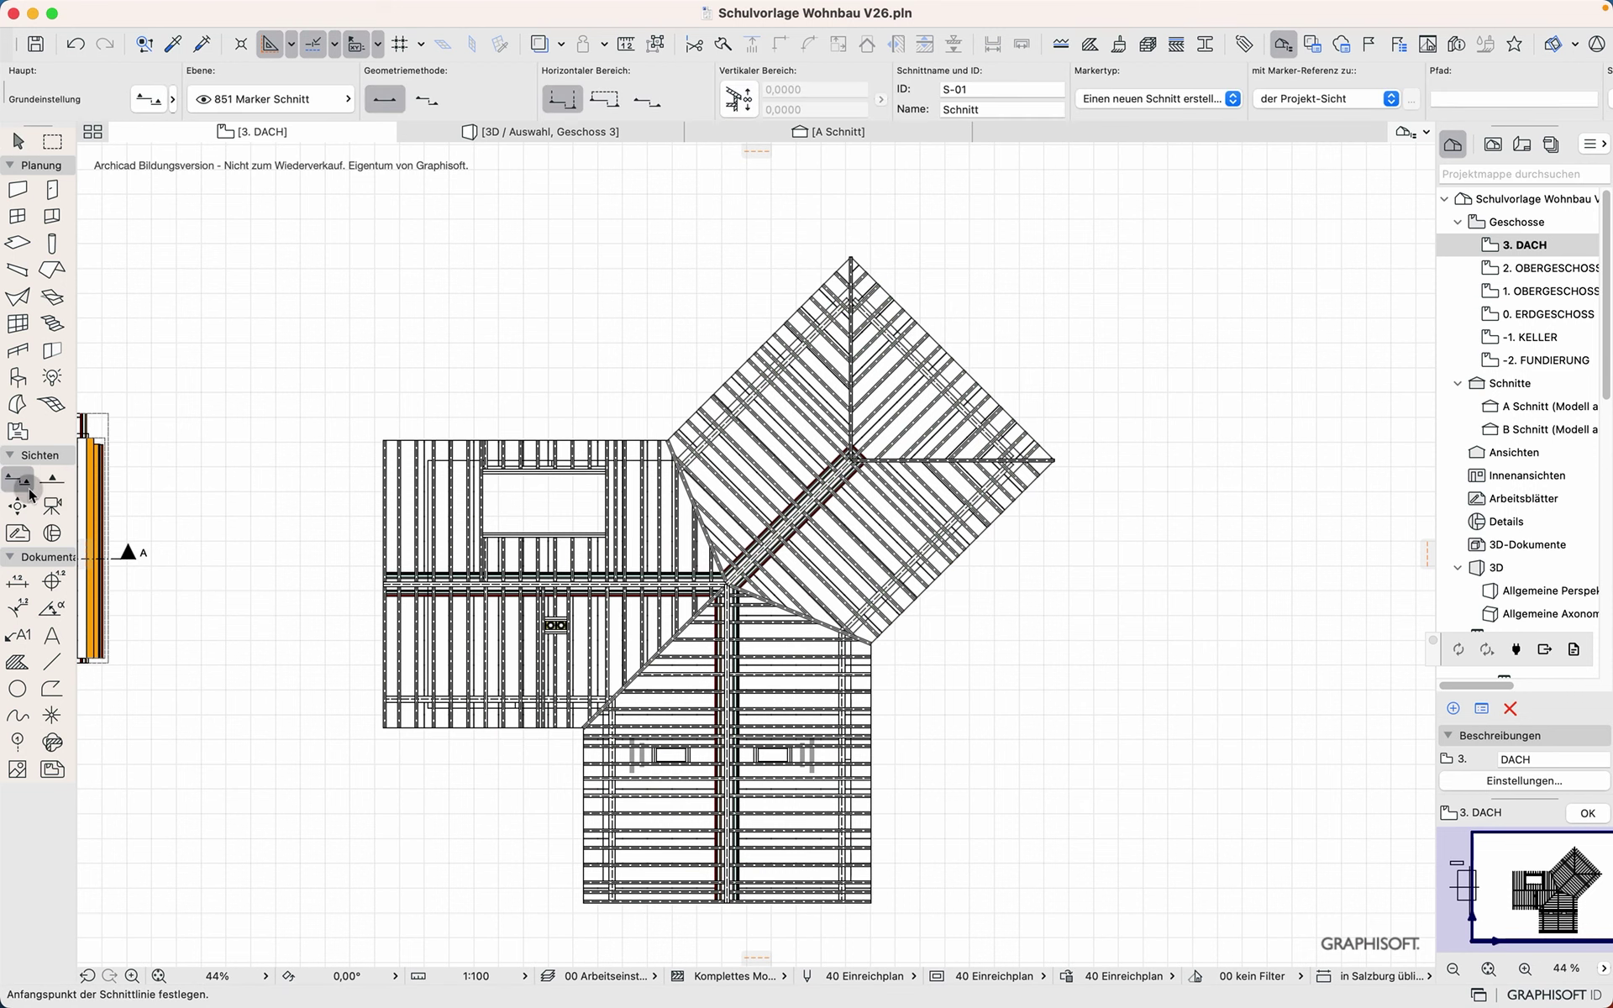
{"action": "left_click", "coordinate": [515, 332]}
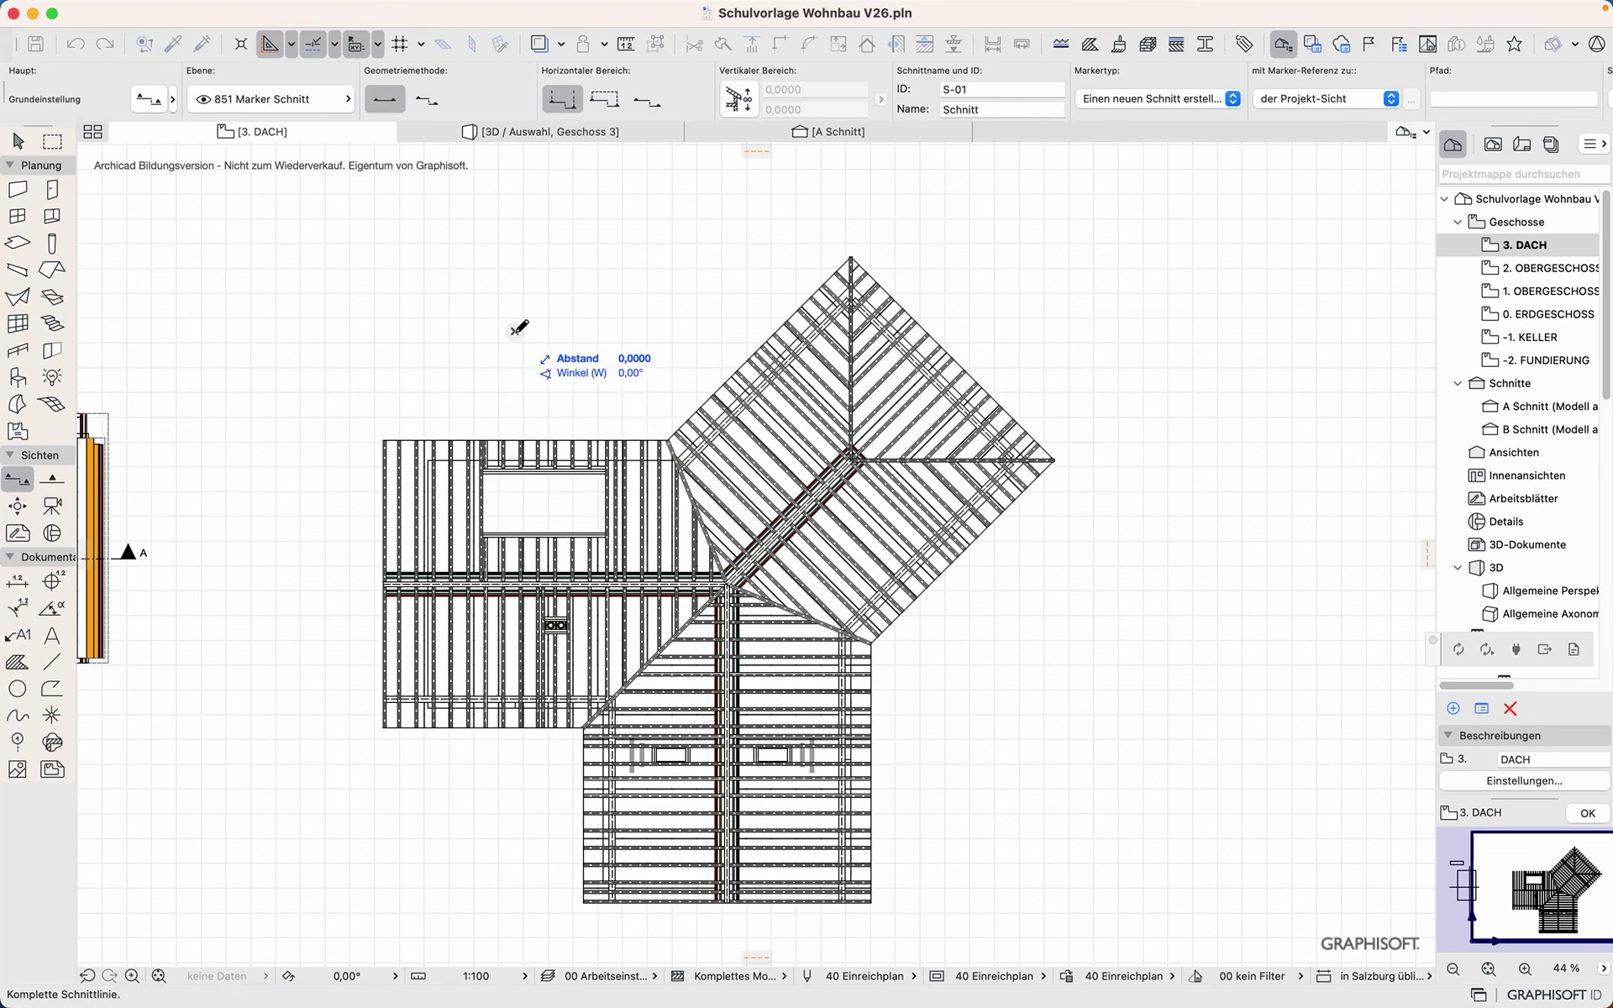
{"action": "left_click", "coordinate": [510, 949]}
{"action": "left_click", "coordinate": [1164, 673]}
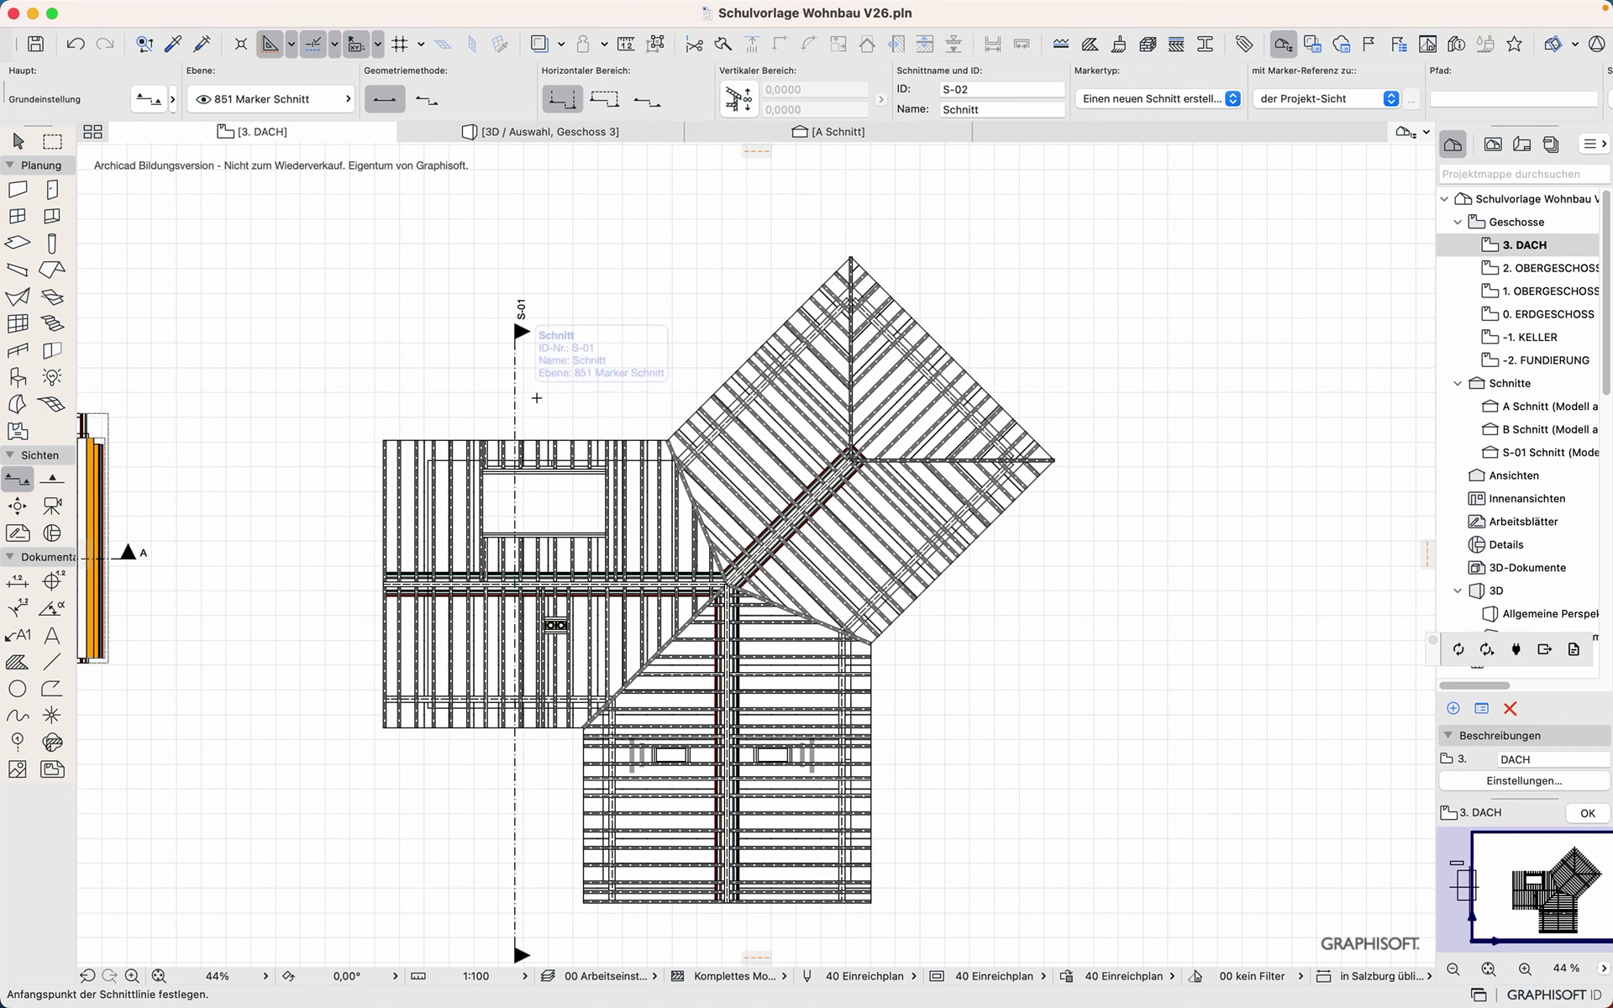
Step: Set the new section line's ID to C and open its section view
{"action": "left_click", "coordinate": [515, 383], "text": "shift"}
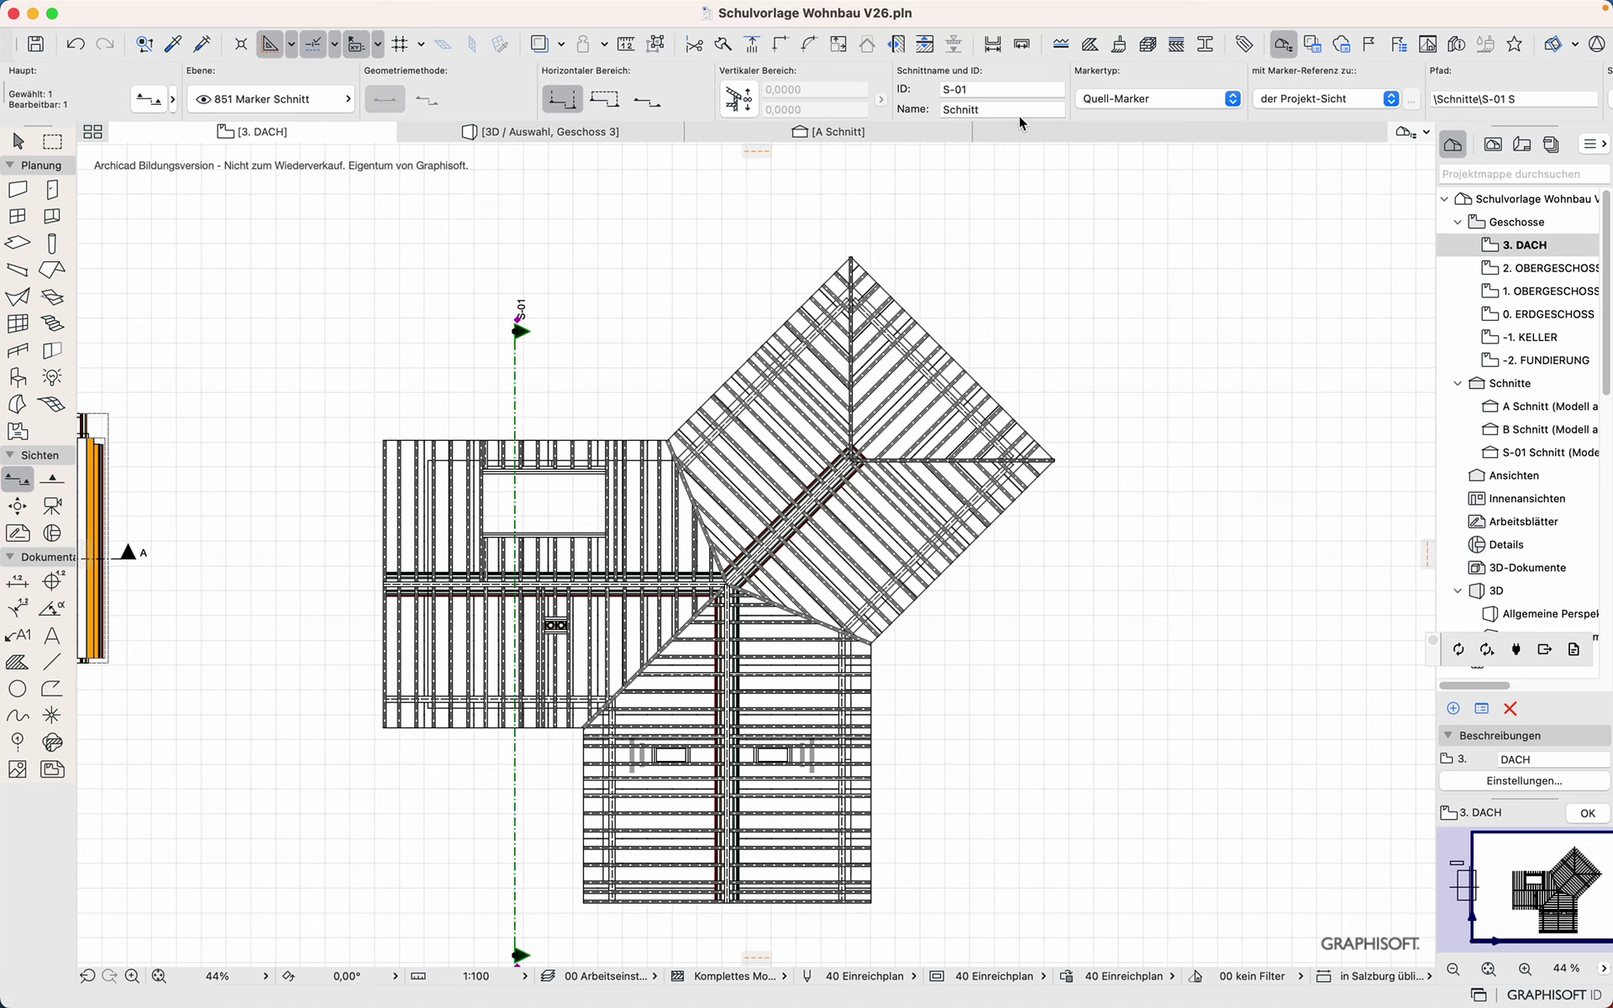
{"action": "left_click", "coordinate": [973, 94]}
{"action": "type", "text": "C"}
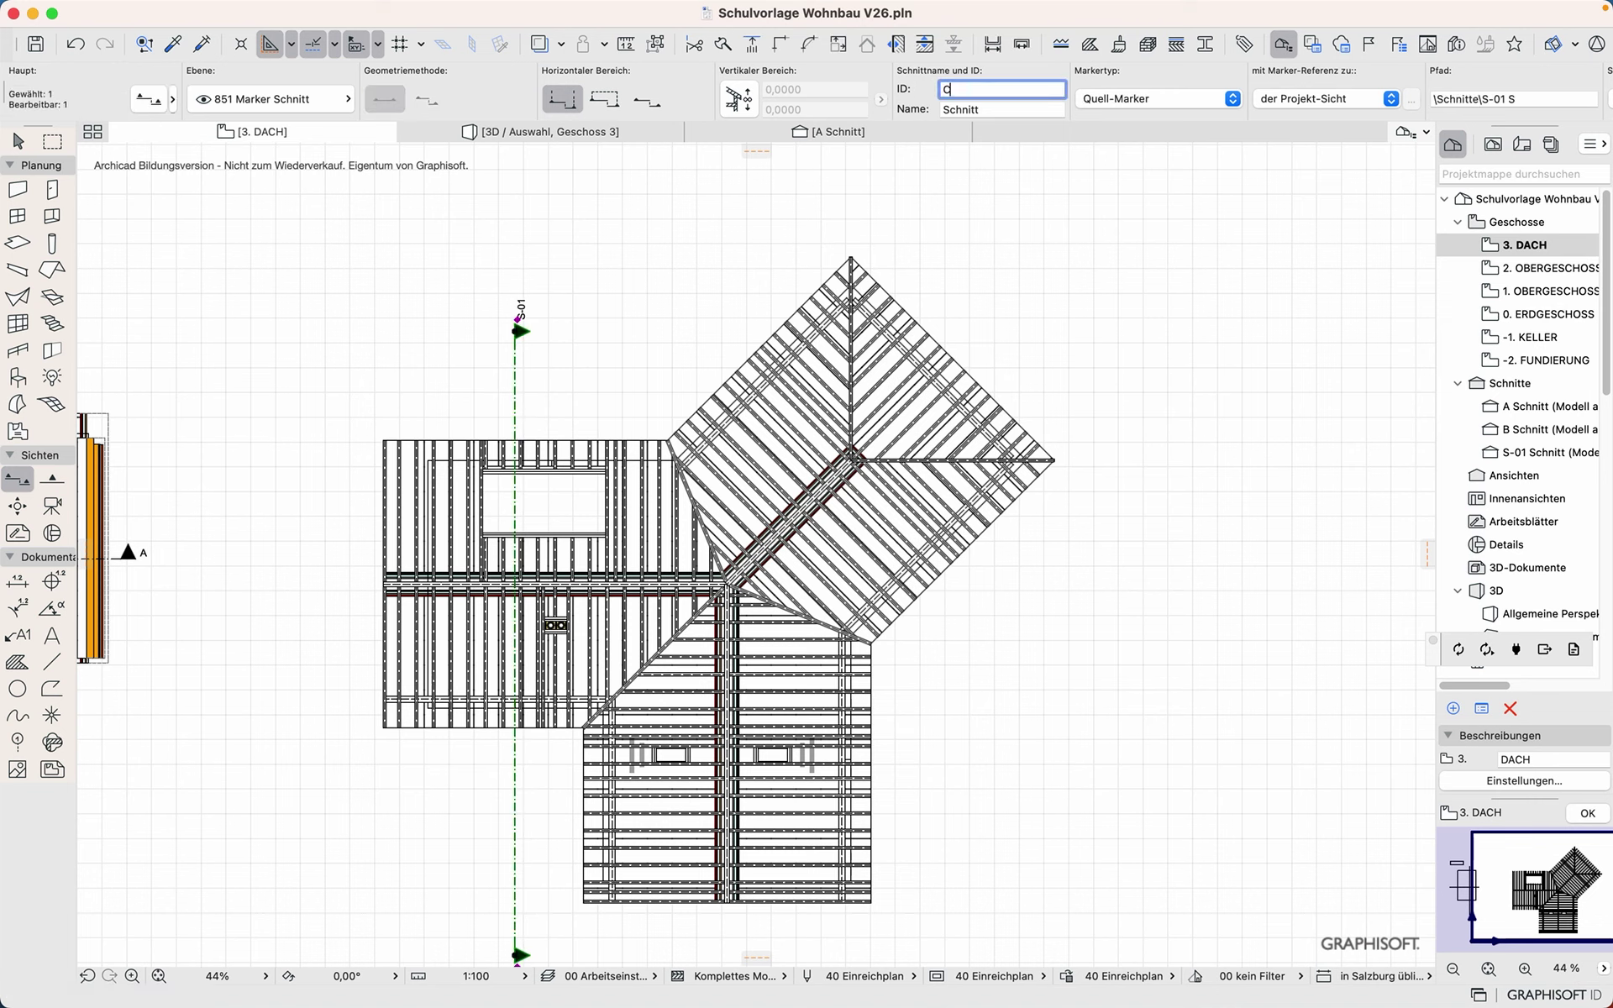
{"action": "key", "text": "Return"}
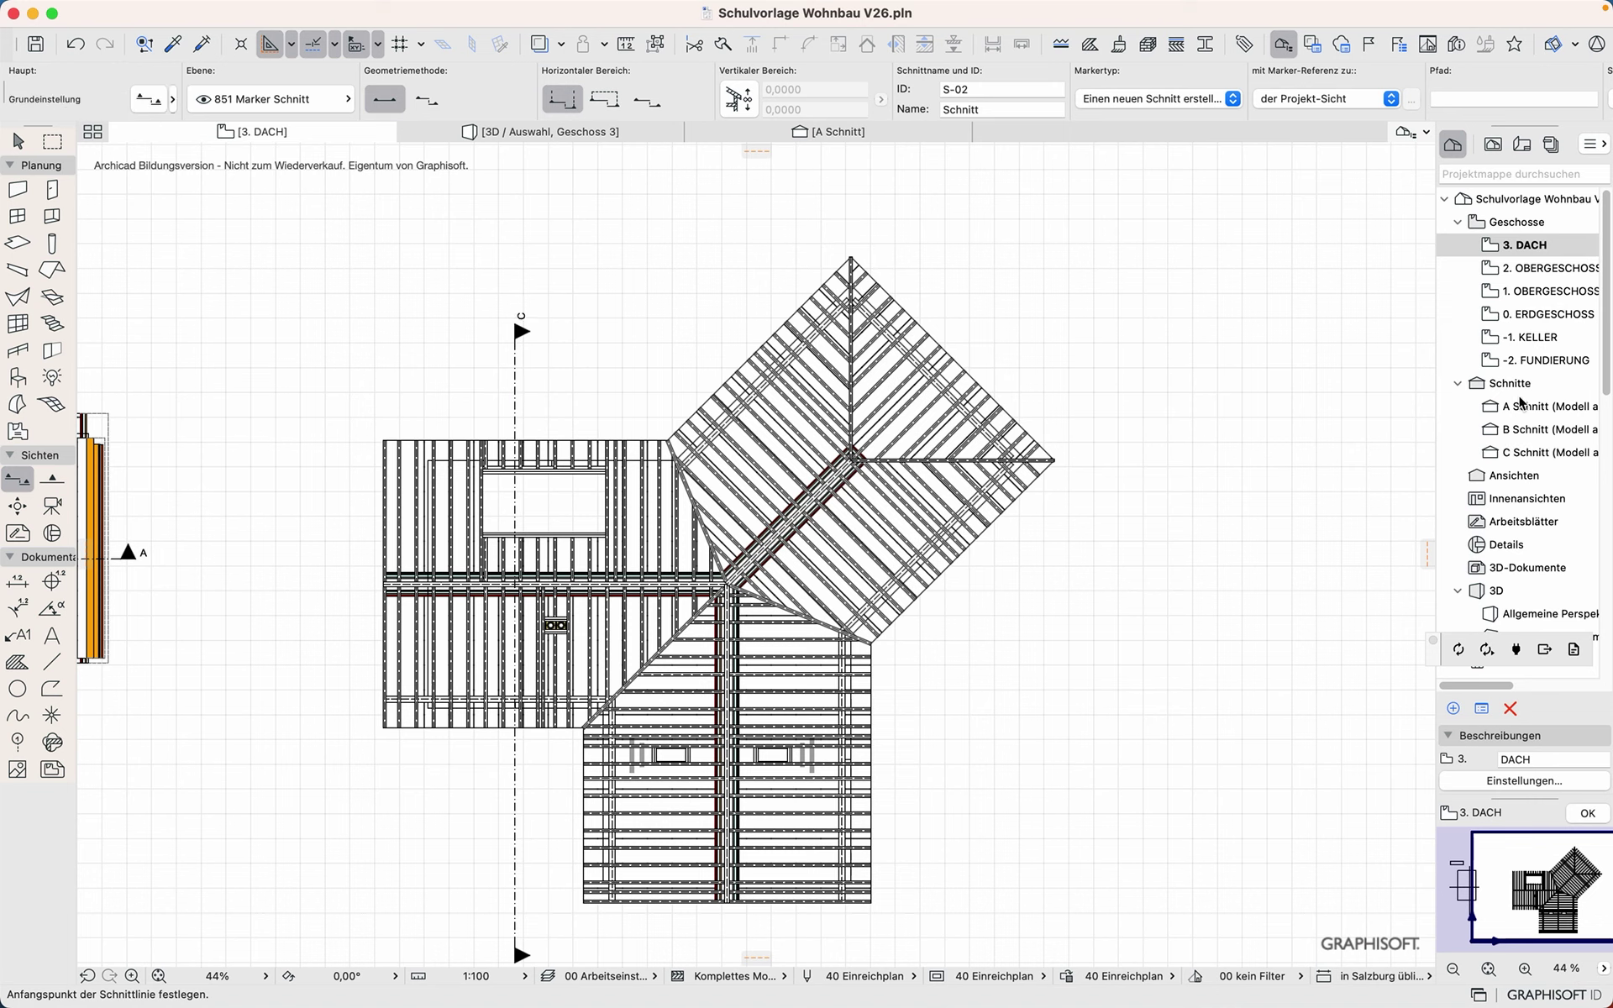
{"action": "double_click", "coordinate": [1521, 454]}
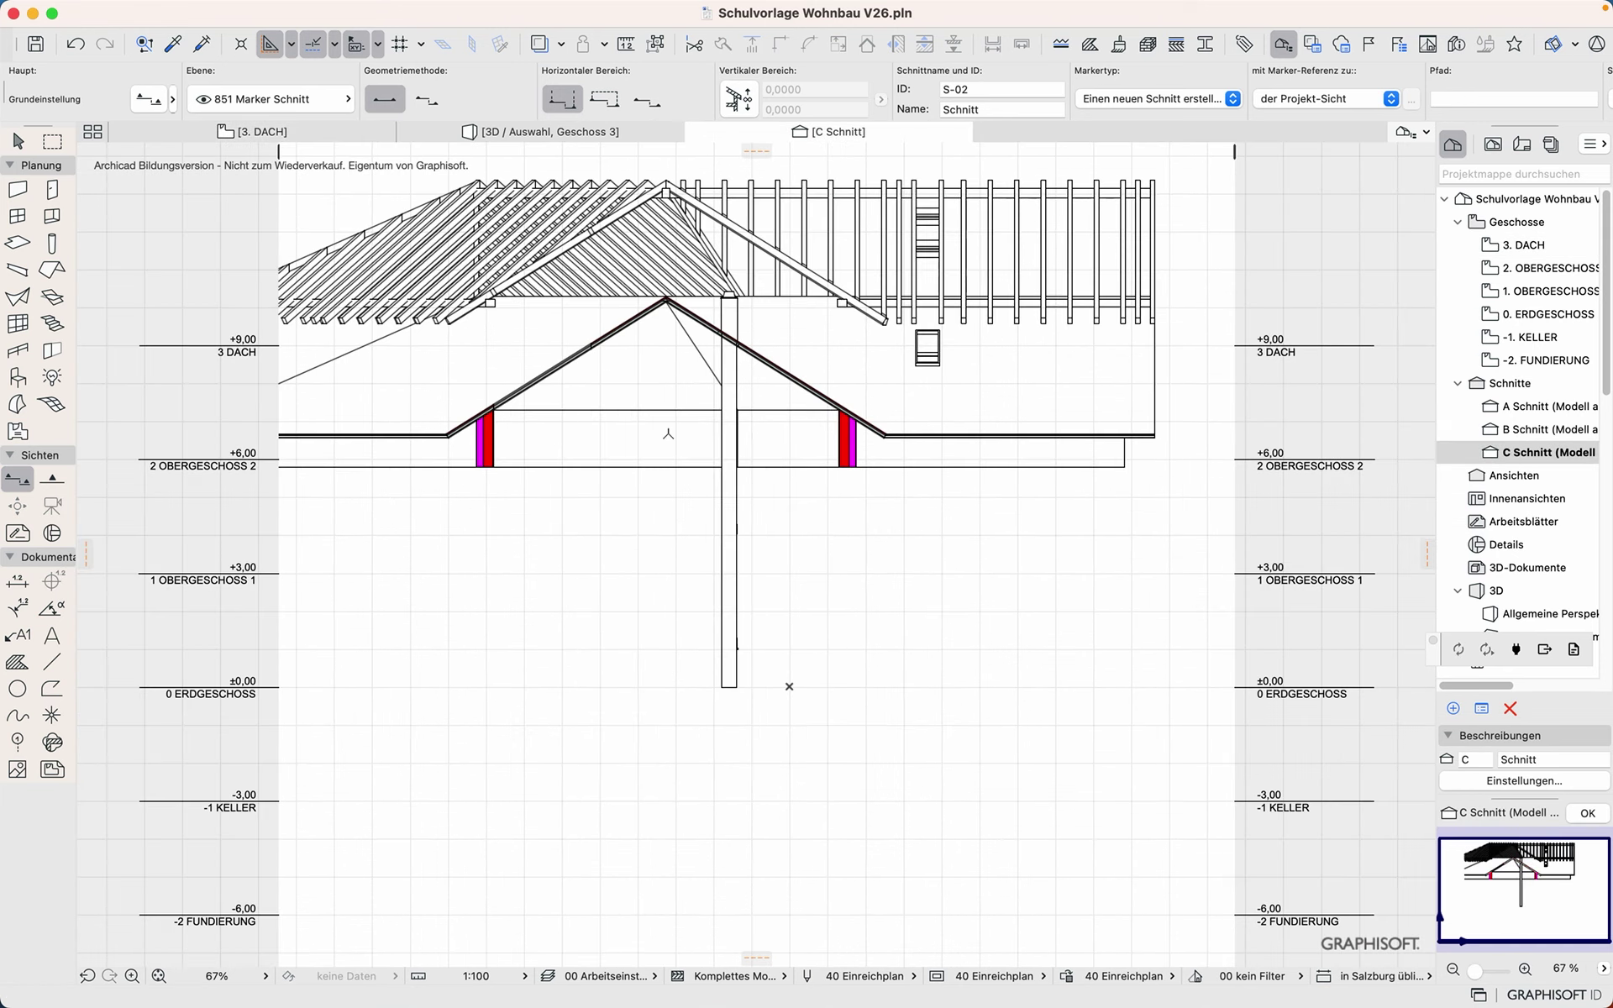
Step: Move the whole roof framing vertically down from its ridge peak to the underside of the roof's ridge
{"action": "scroll", "coordinate": [671, 173], "scroll_direction": "up", "scroll_amount": 5}
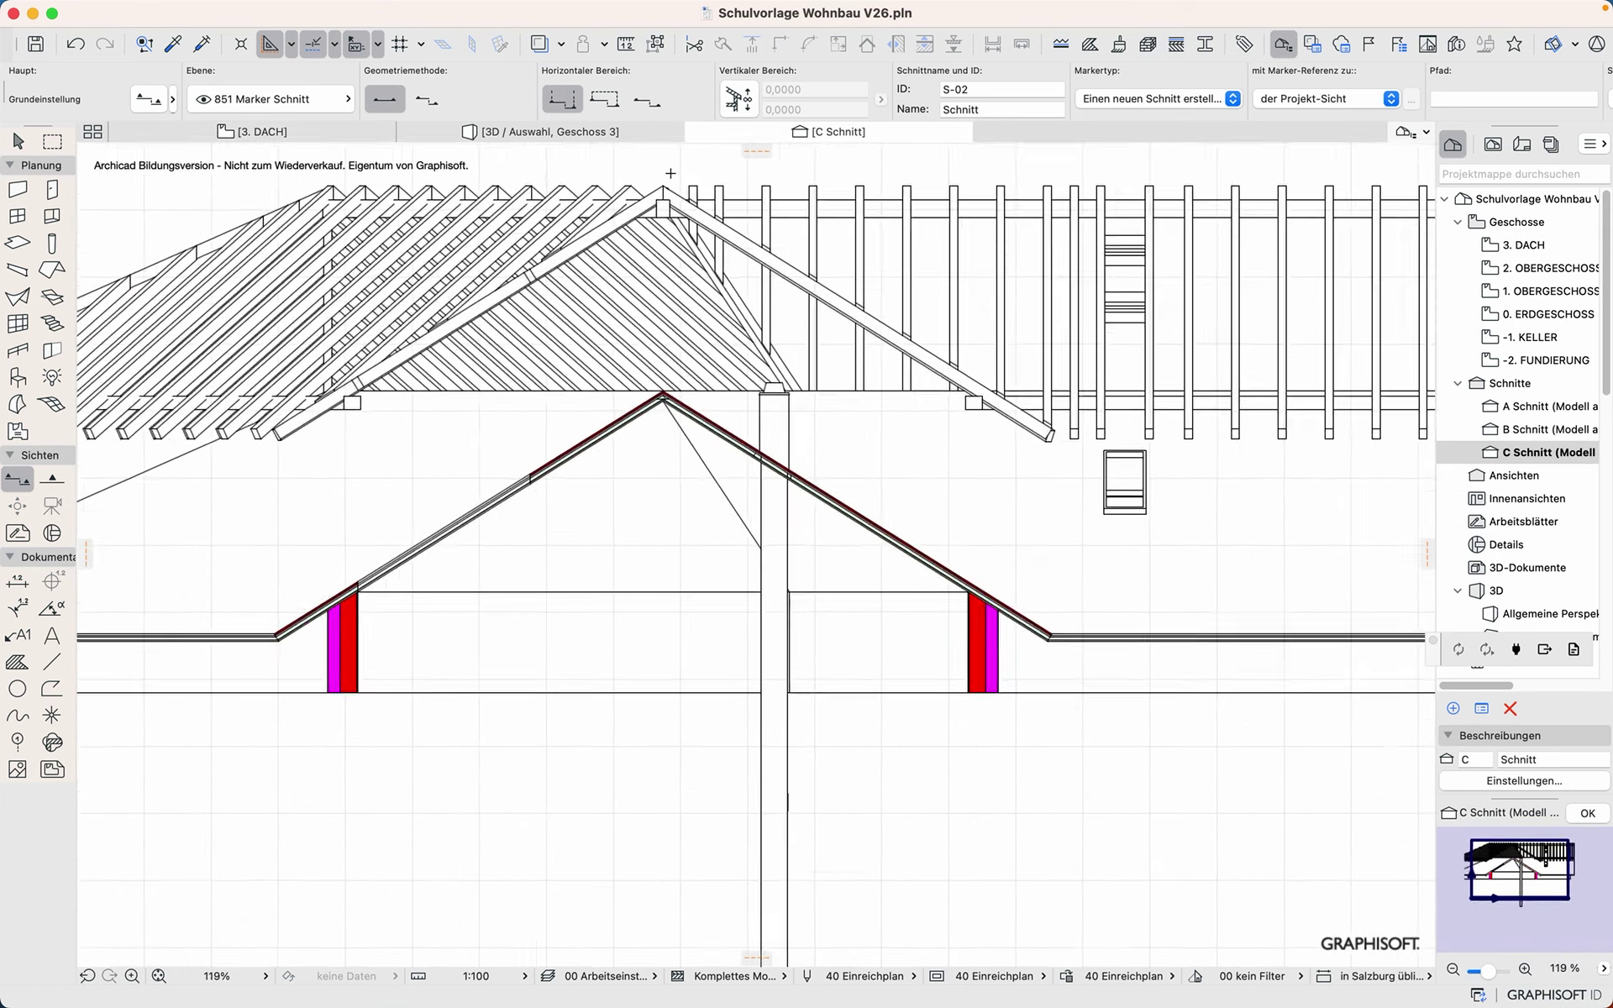
{"action": "left_click", "coordinate": [678, 199]}
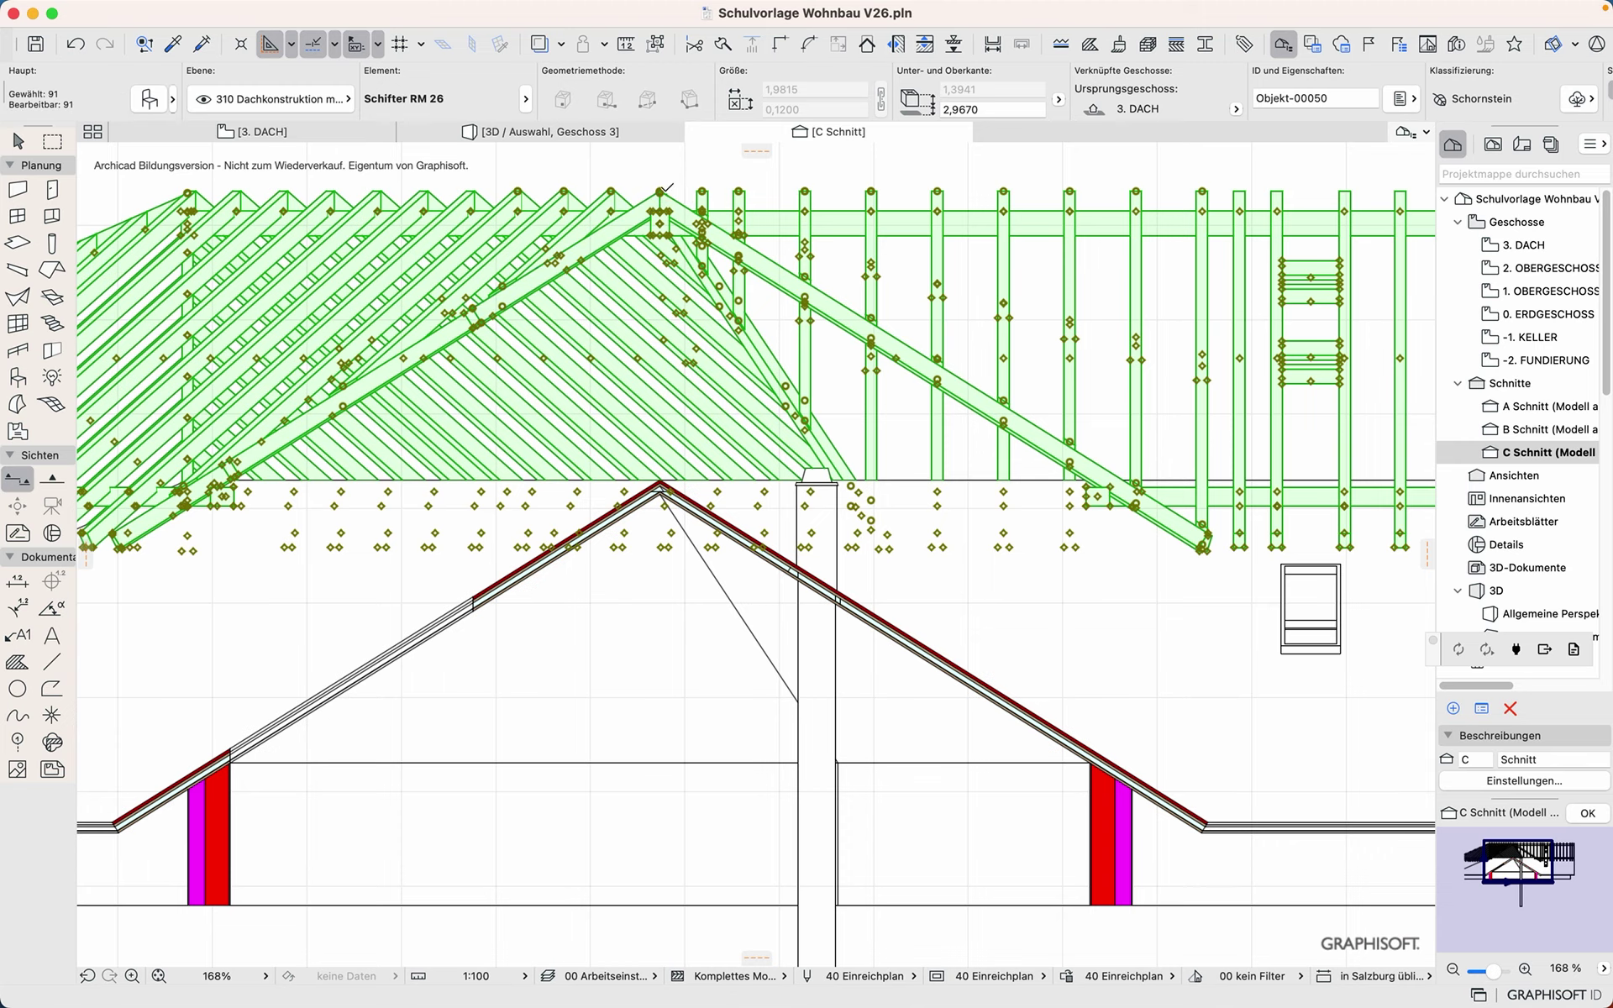
{"action": "scroll", "coordinate": [659, 193], "scroll_direction": "up", "scroll_amount": 3}
{"action": "key", "text": "super+d"}
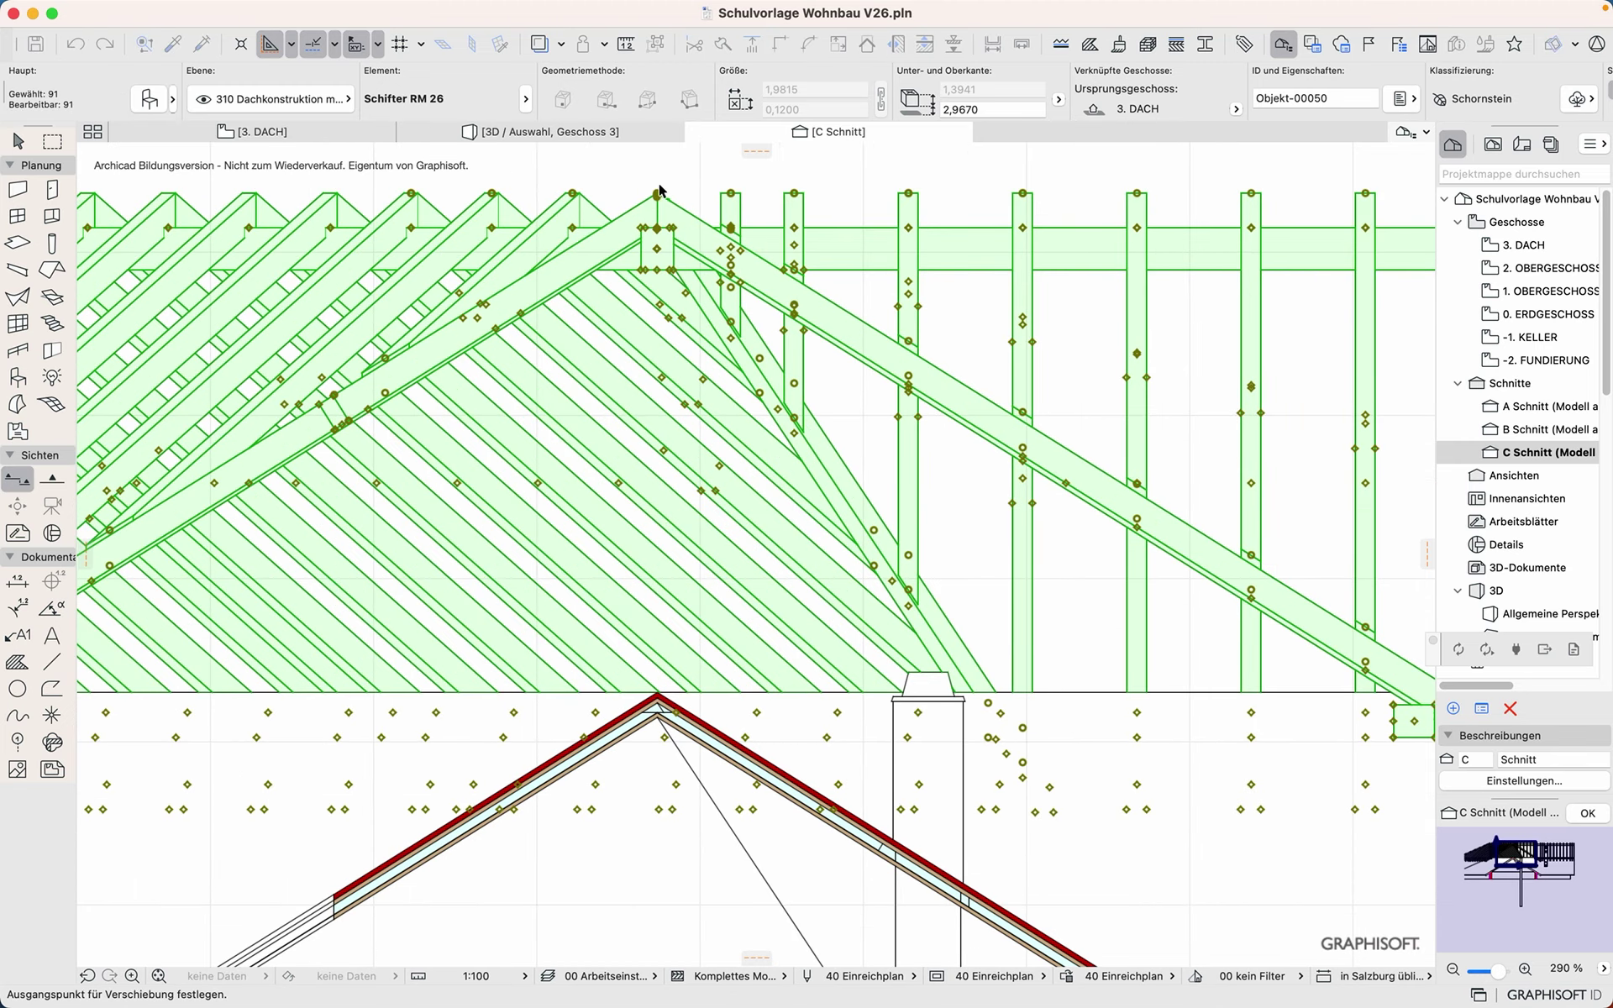
{"action": "left_click", "coordinate": [657, 194]}
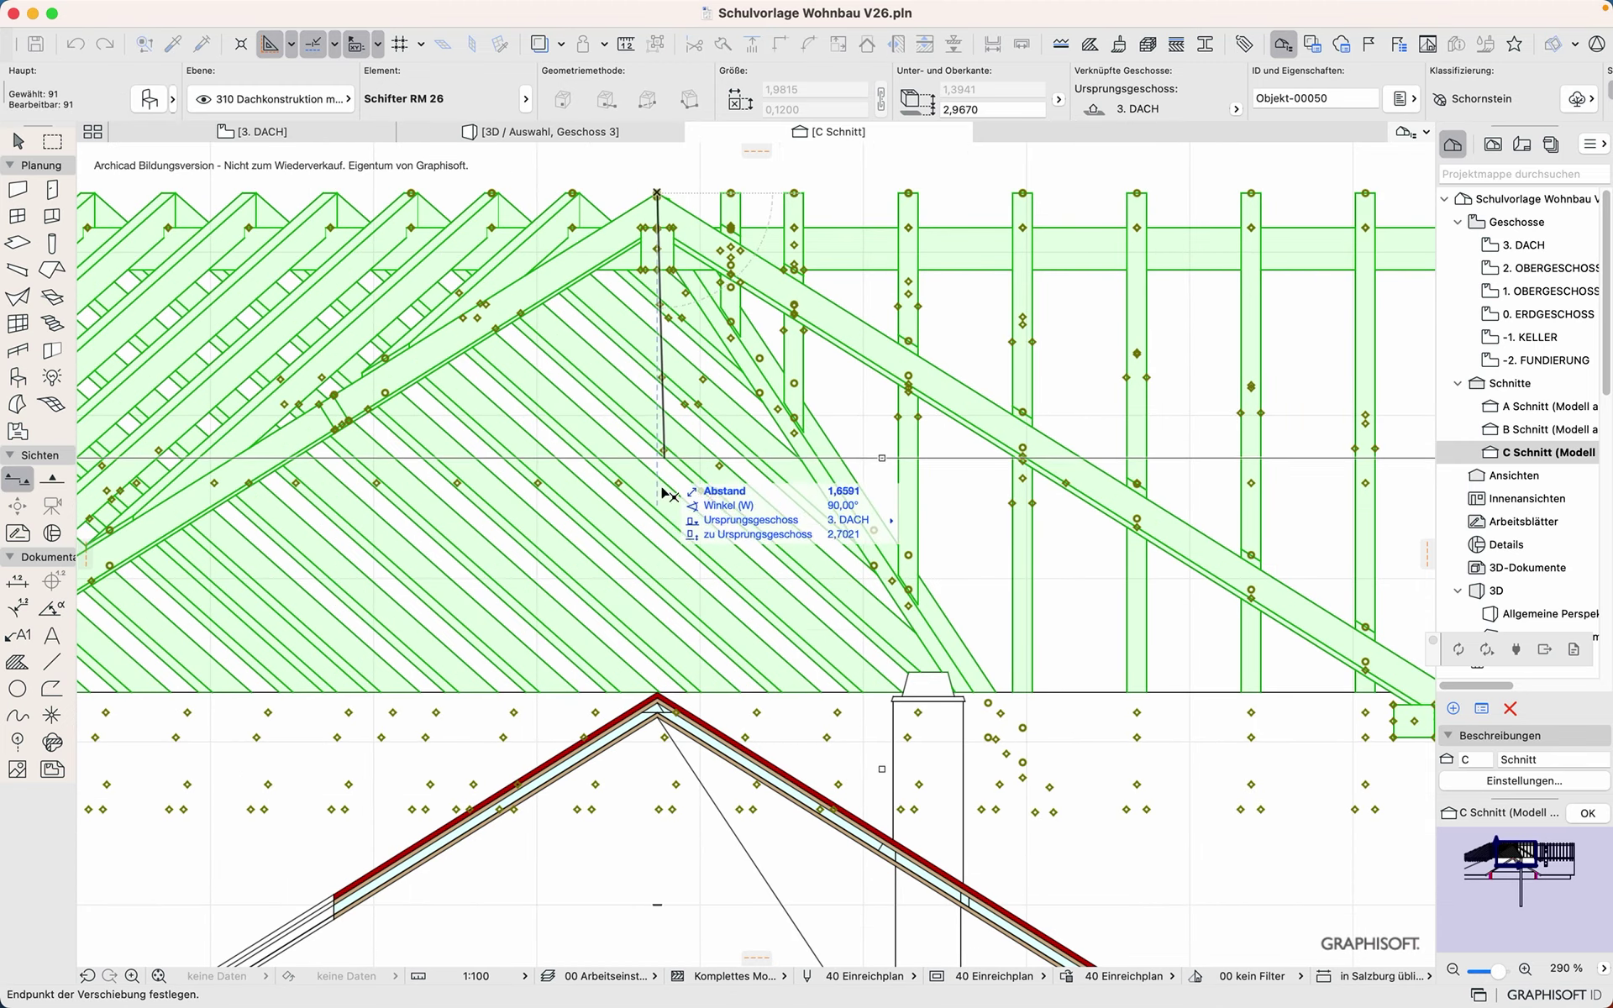
{"action": "left_click", "coordinate": [657, 719]}
{"action": "key", "text": "Escape"}
{"action": "scroll", "coordinate": [764, 497], "scroll_direction": "down", "scroll_amount": 5}
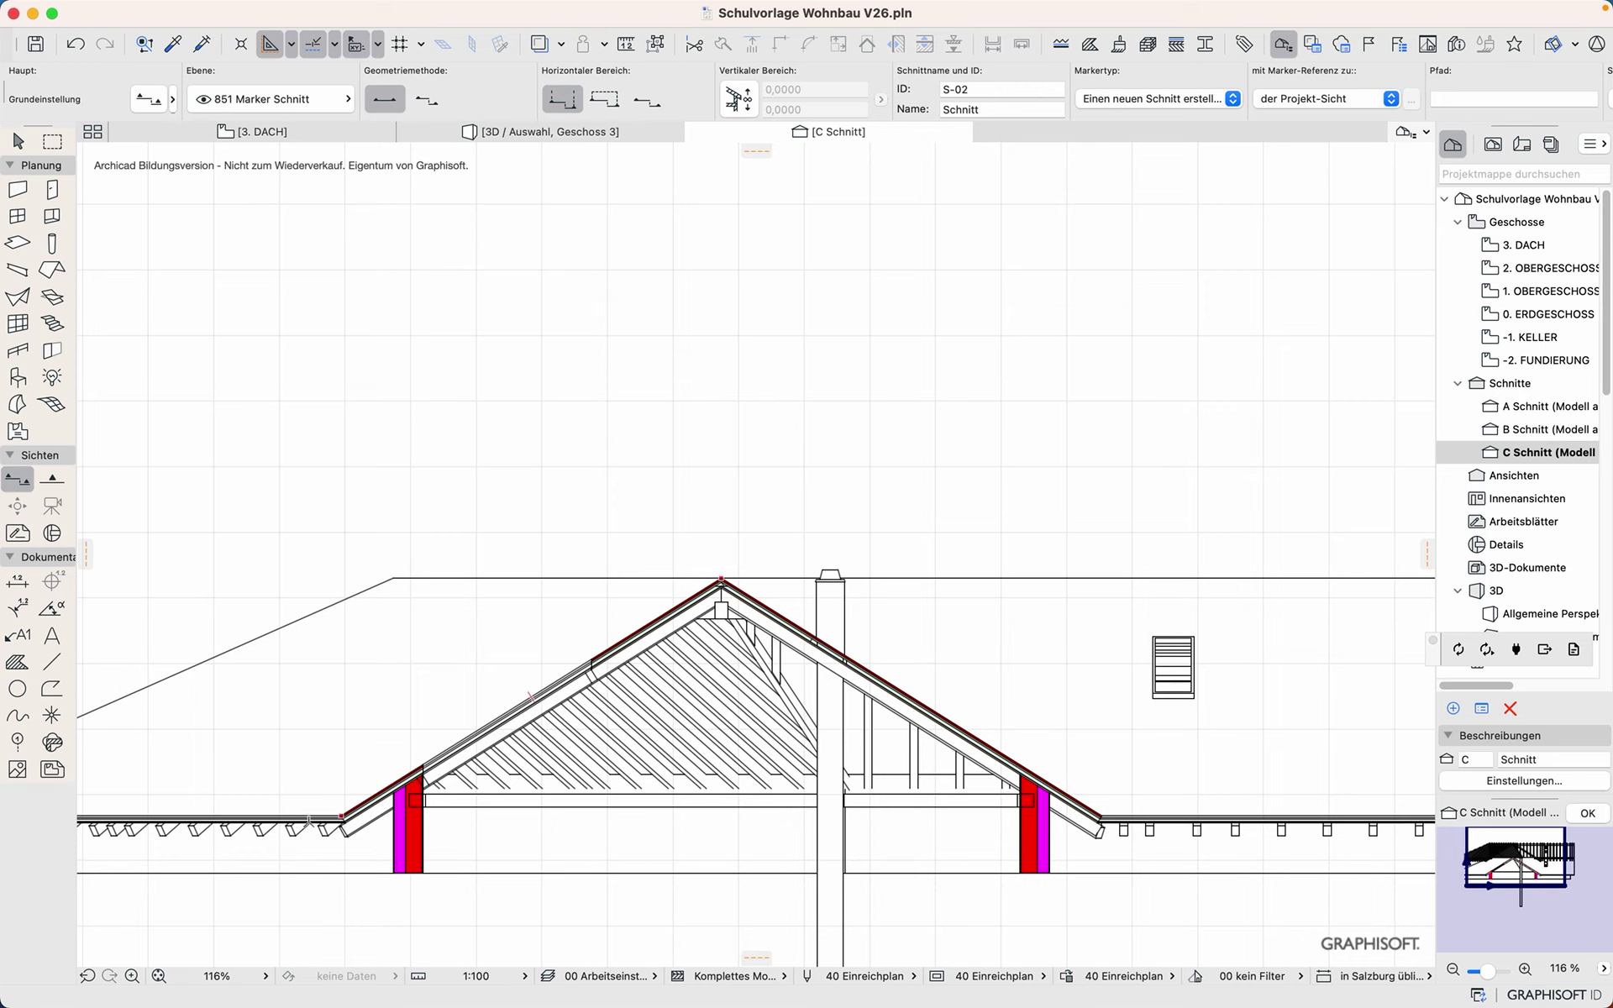
Step: Draw a vertical line from the roof's upper outer eave corner down to the rafter's upper end corner
{"action": "scroll", "coordinate": [305, 818], "scroll_direction": "up", "scroll_amount": 8}
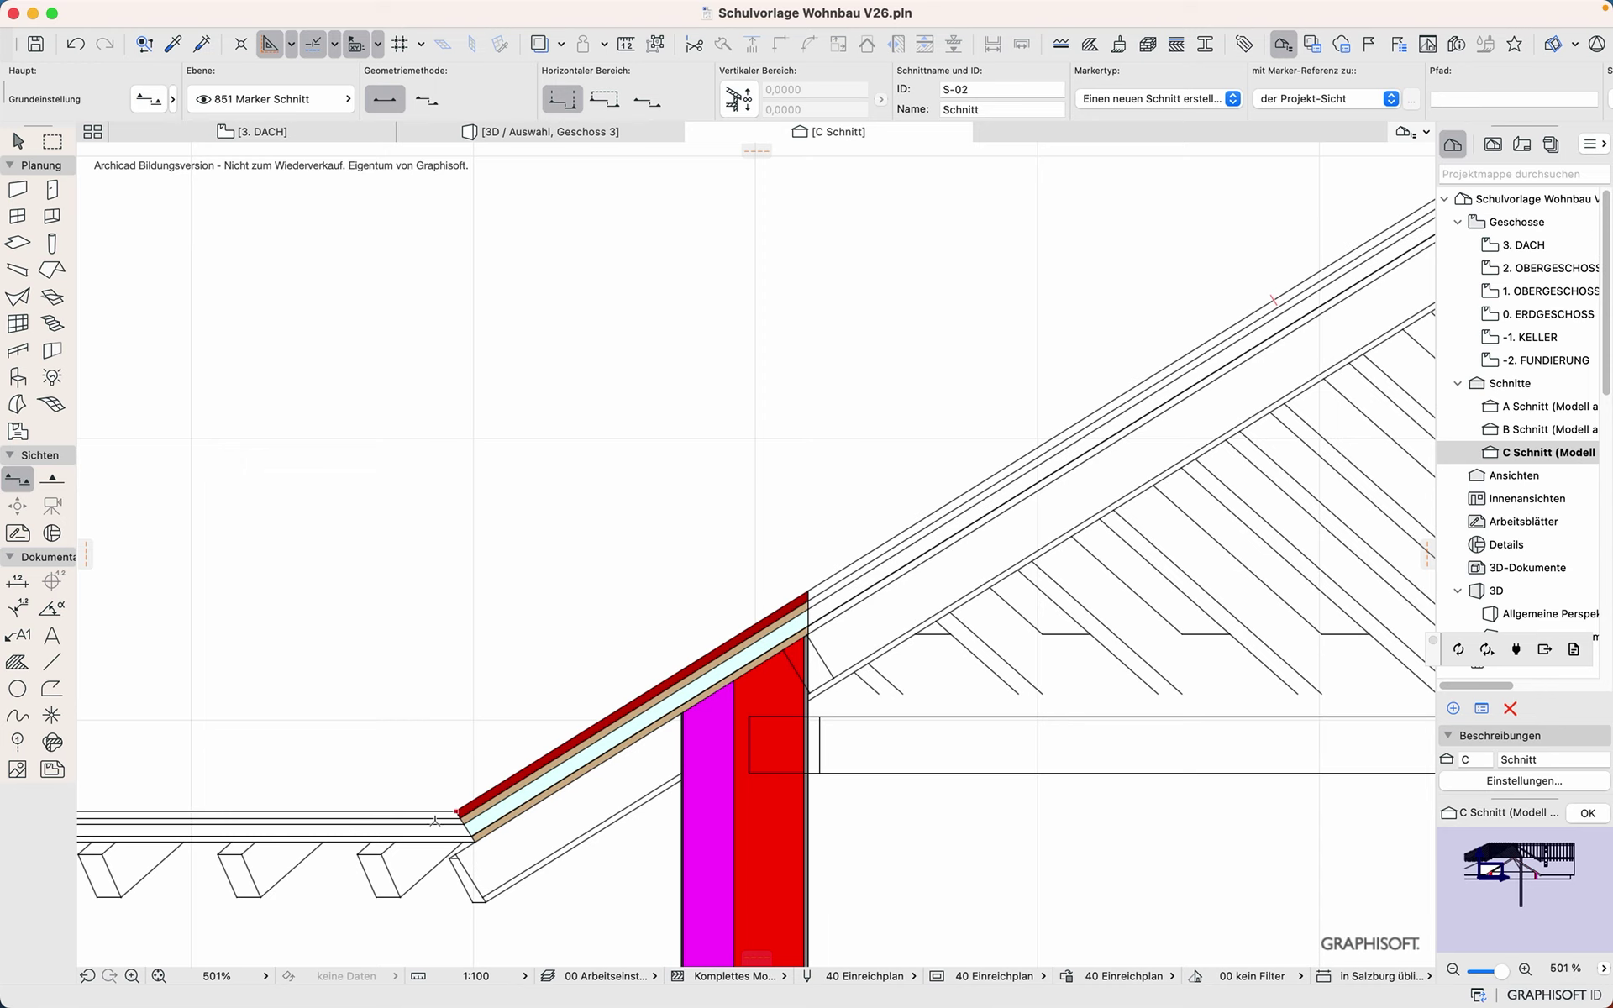
{"action": "scroll", "coordinate": [463, 826], "scroll_direction": "up", "scroll_amount": 5}
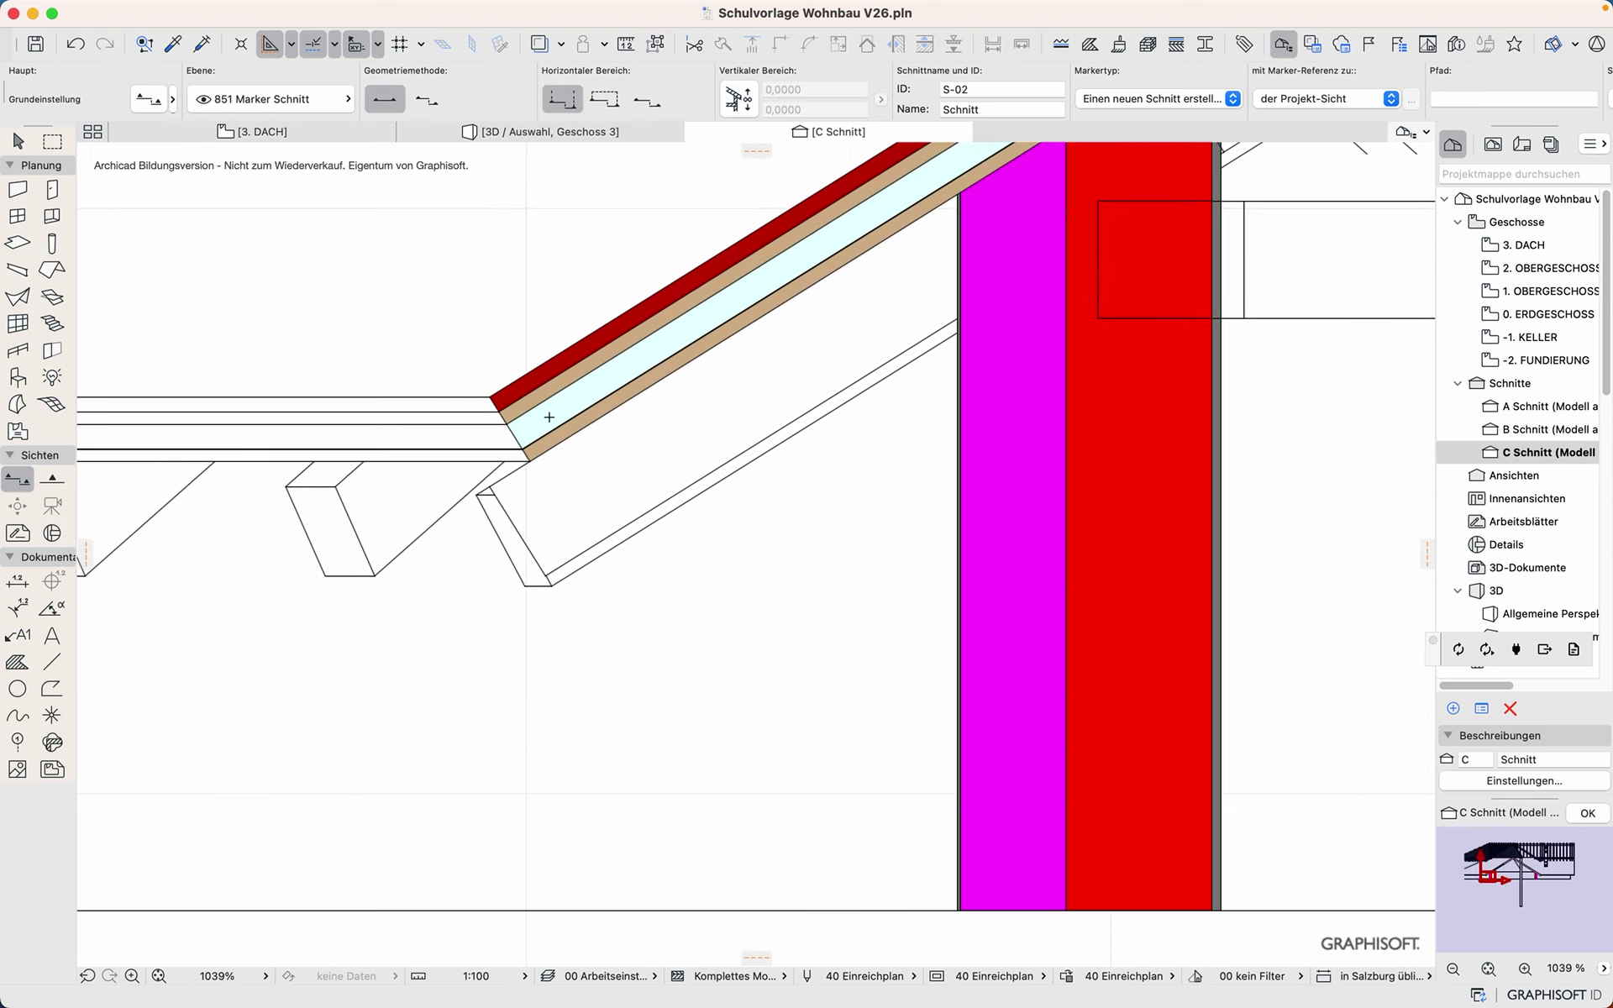
{"action": "left_click", "coordinate": [62, 660]}
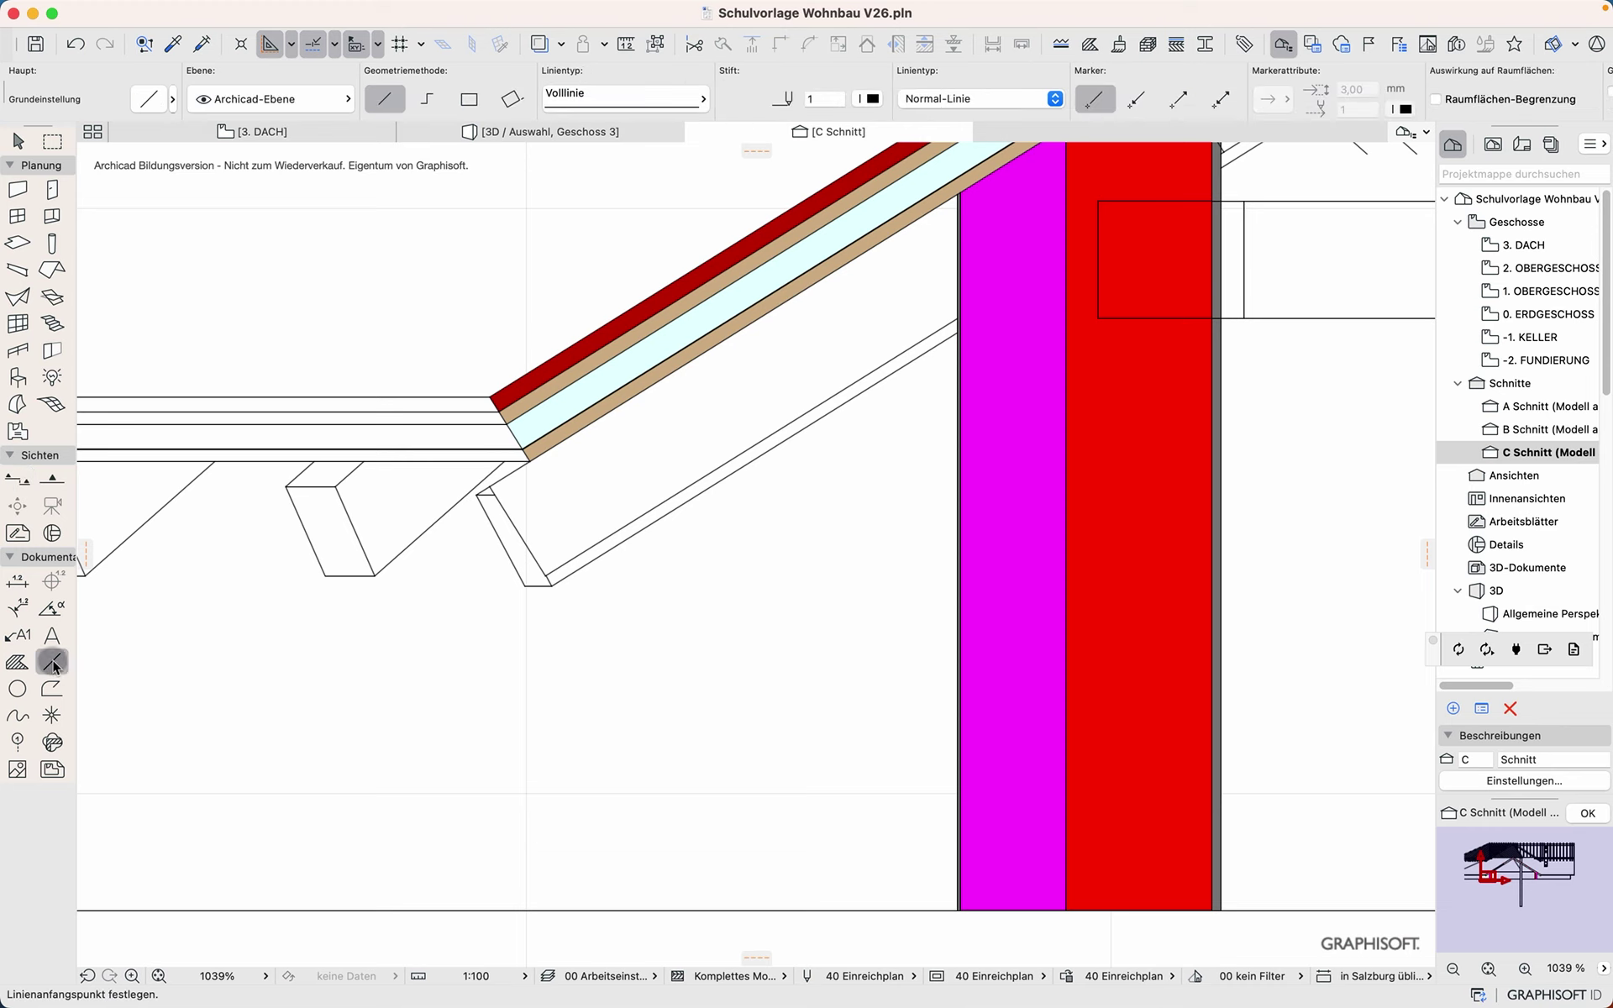
{"action": "left_click", "coordinate": [491, 399]}
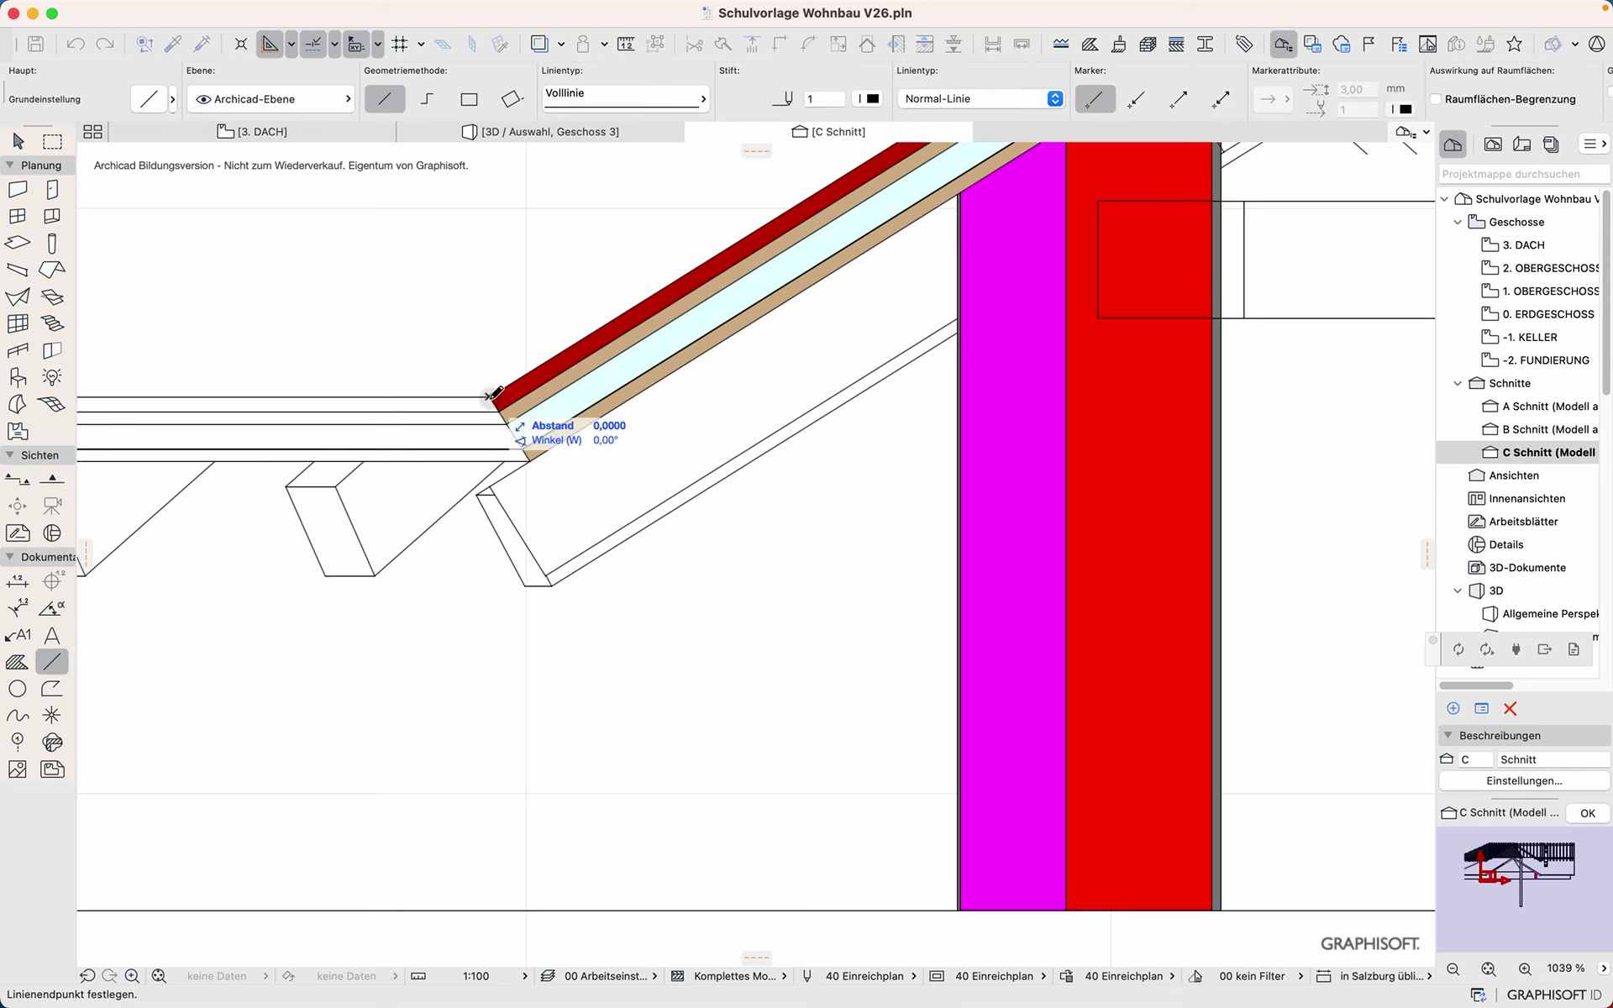
{"action": "left_click", "coordinate": [492, 481]}
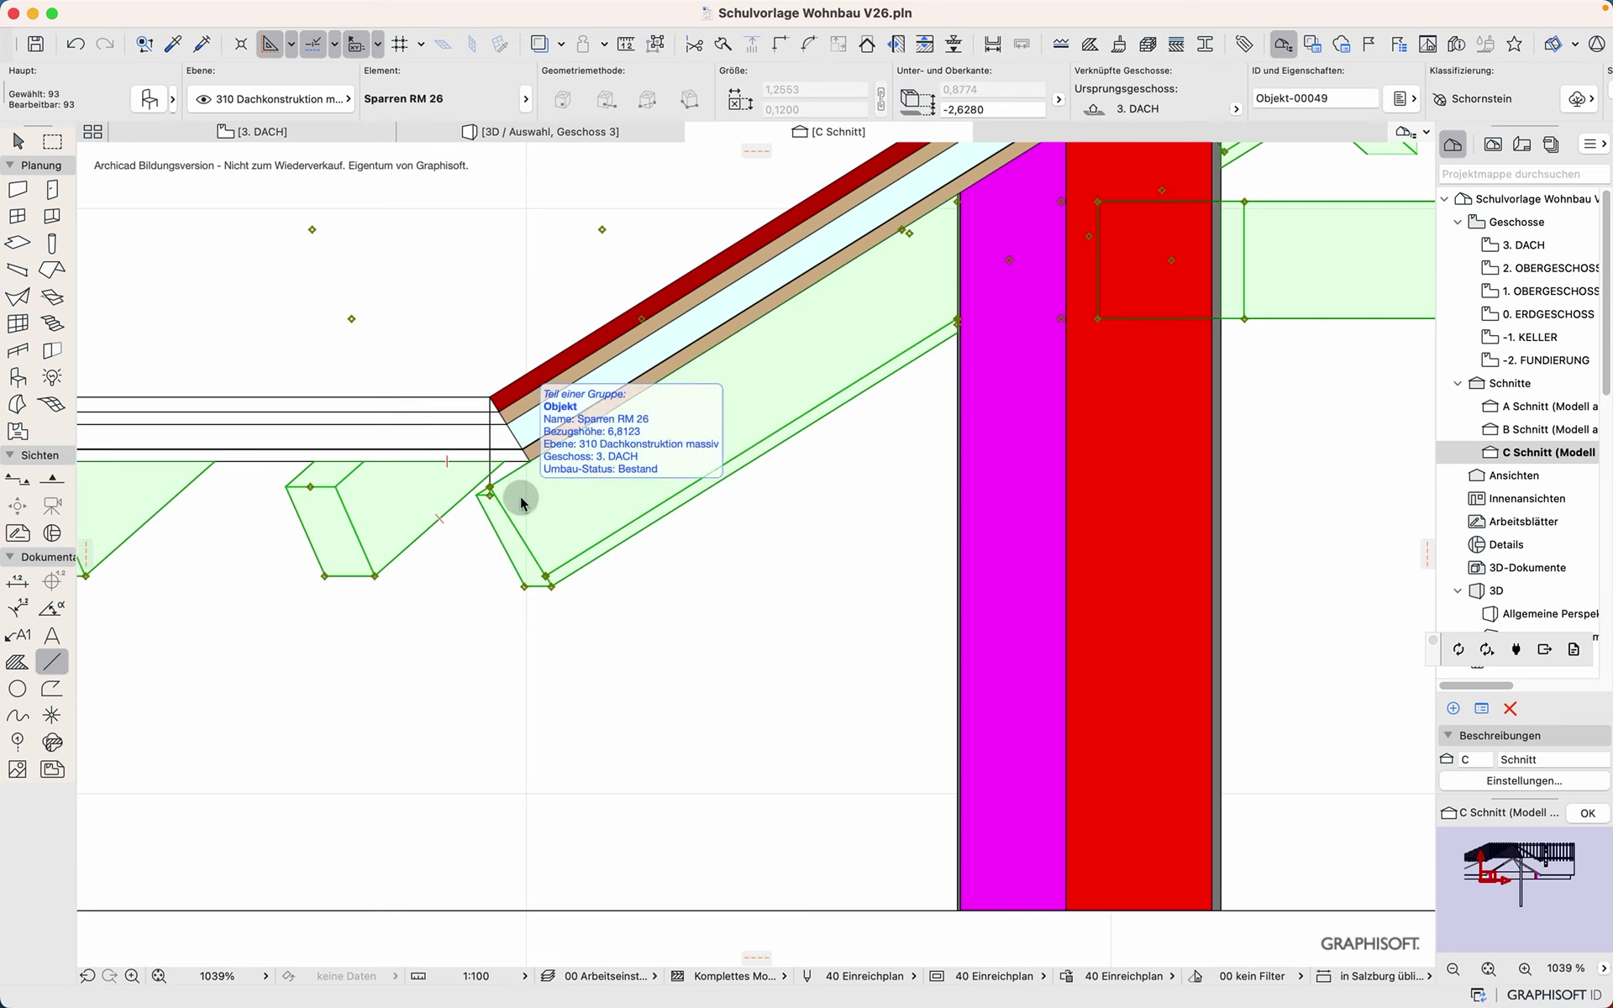
Step: Draw a horizontal line 0.0689 m long from the roof's lower eave corner to the vertical line
{"action": "scroll", "coordinate": [538, 458], "scroll_direction": "up", "scroll_amount": 5}
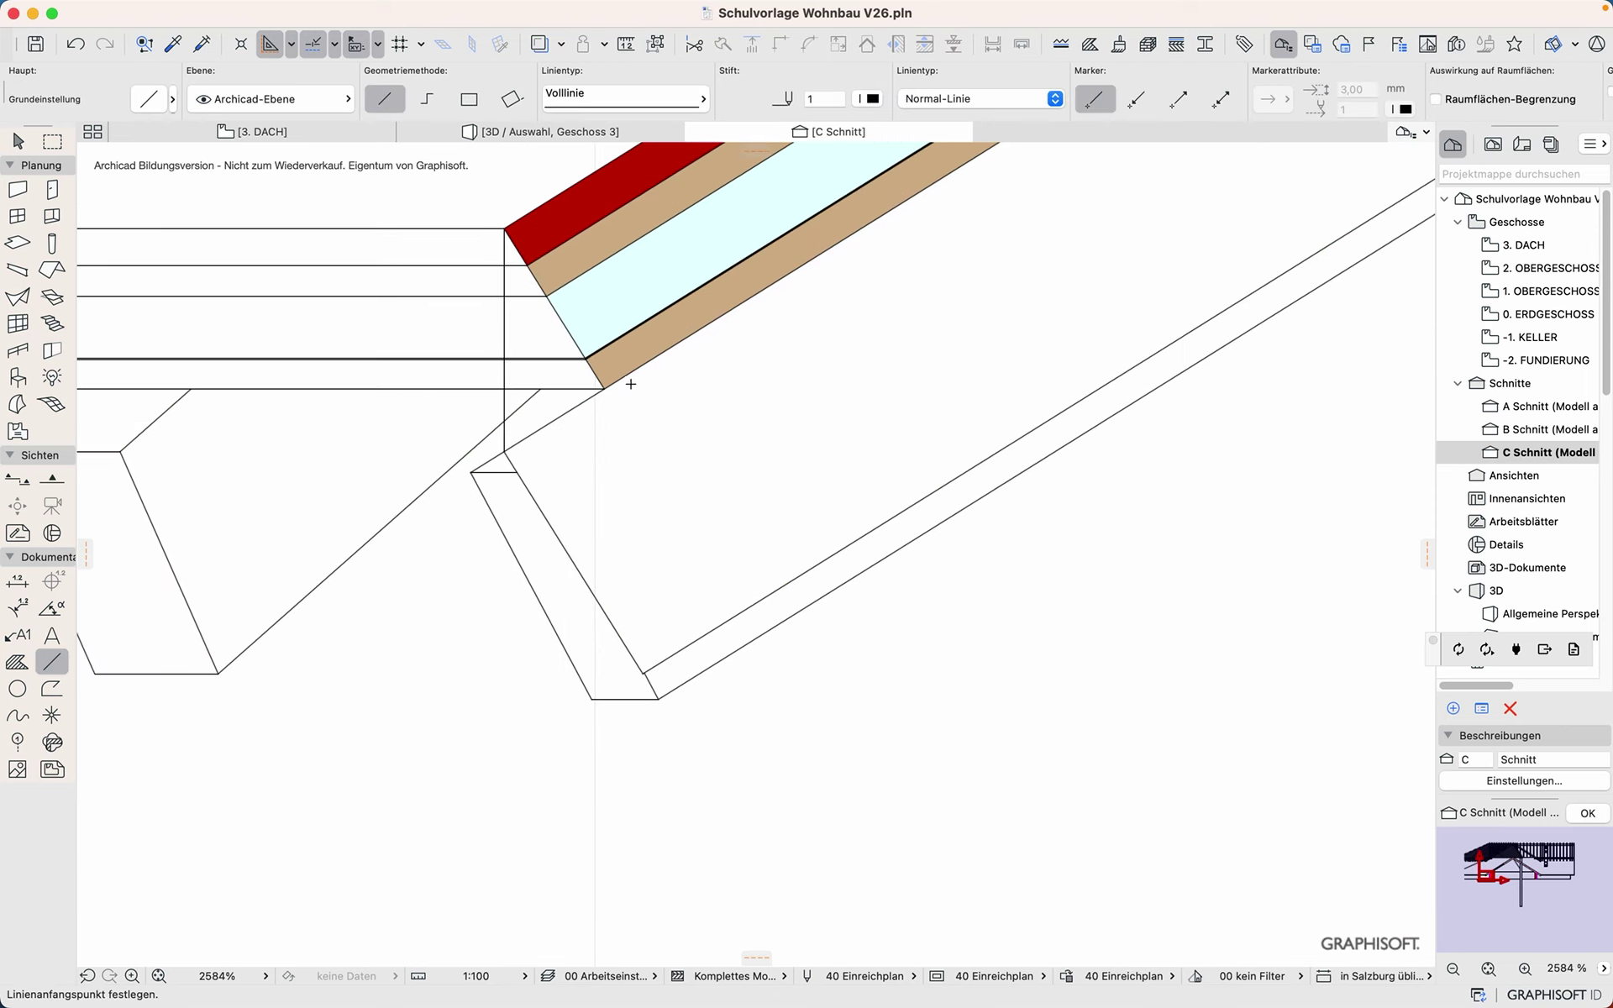
{"action": "left_click", "coordinate": [604, 388]}
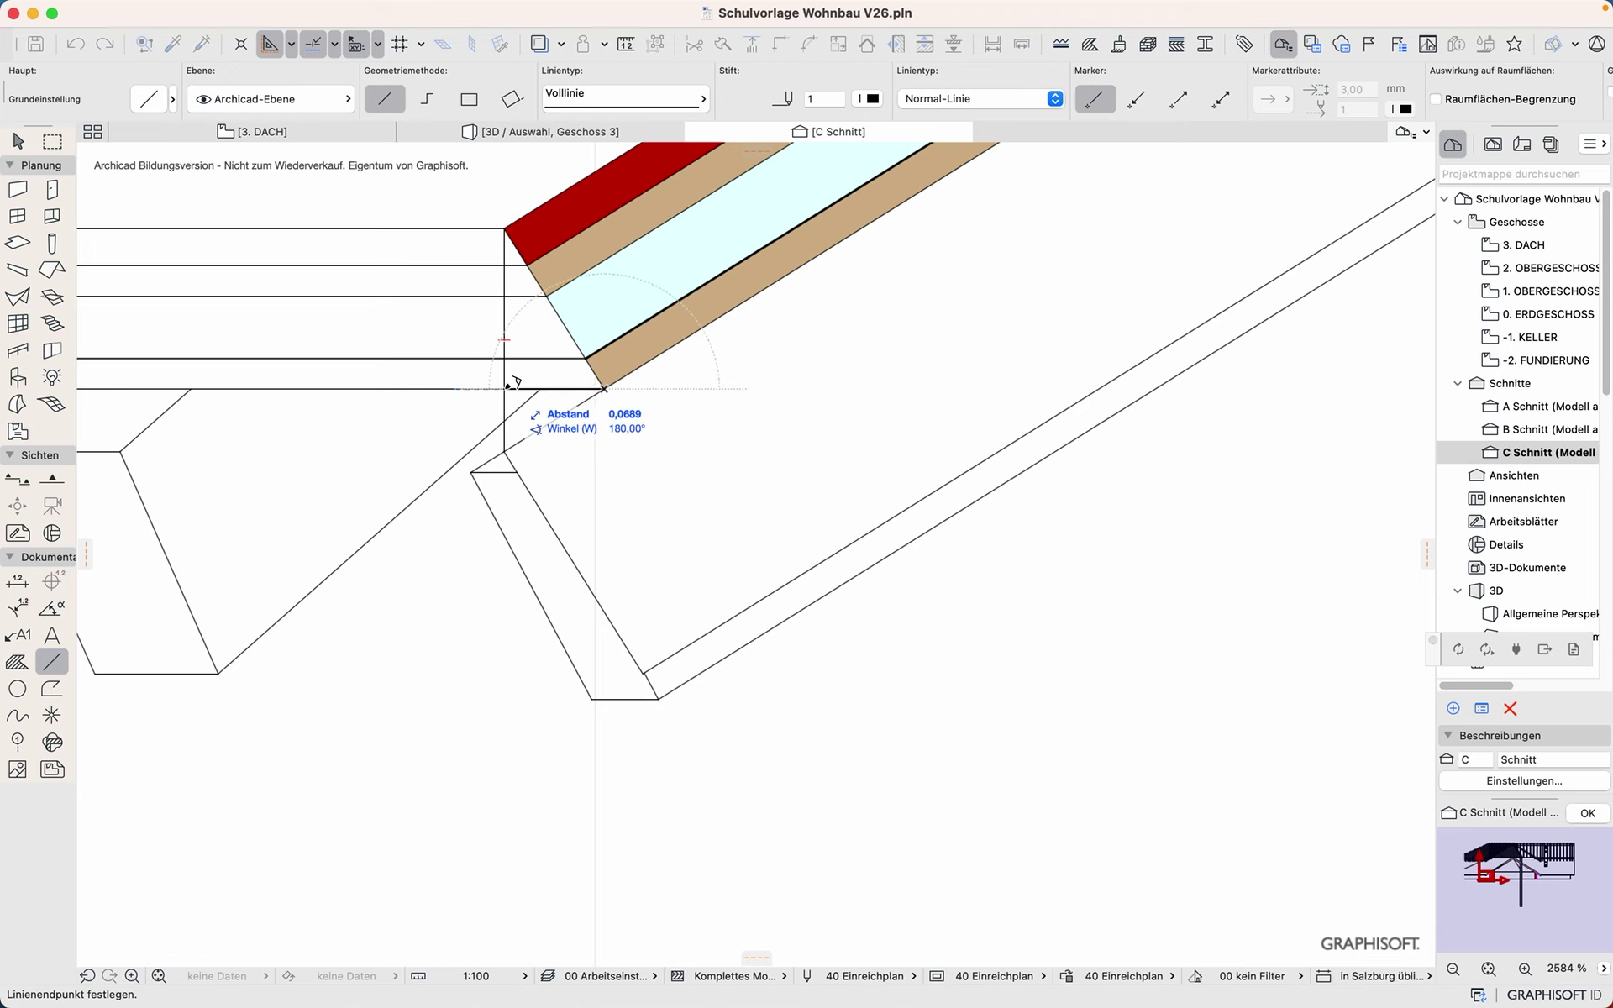
{"action": "key", "text": "Tab"}
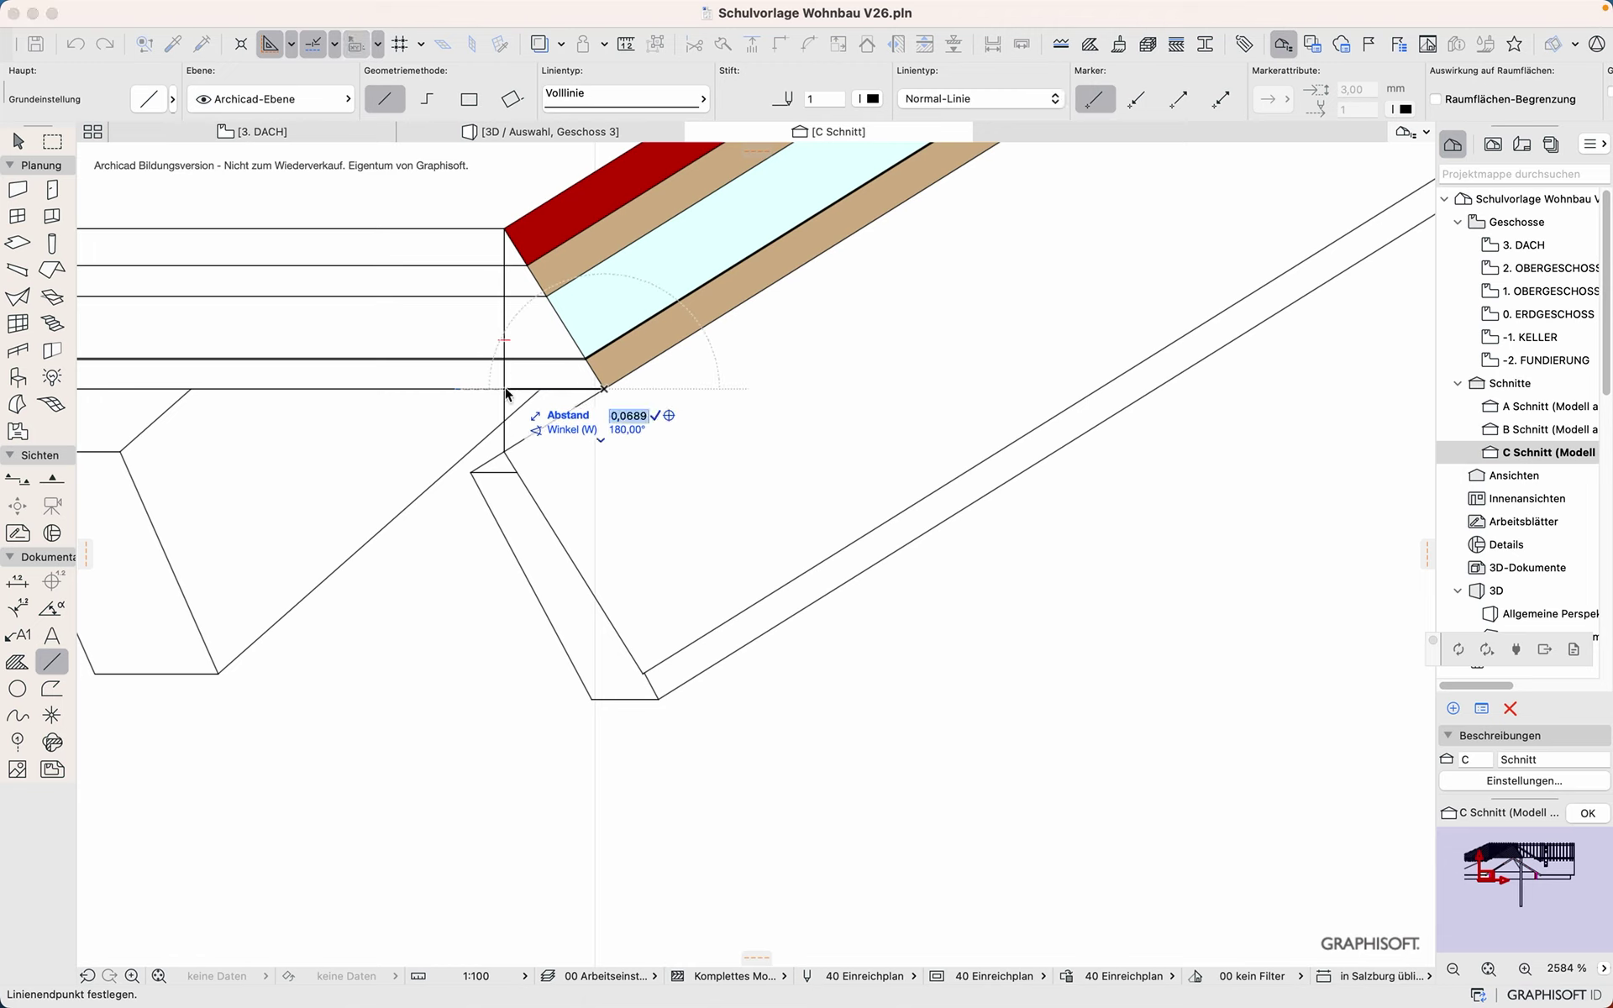
{"action": "key", "text": "Return"}
{"action": "left_click", "coordinate": [538, 519], "text": "shift"}
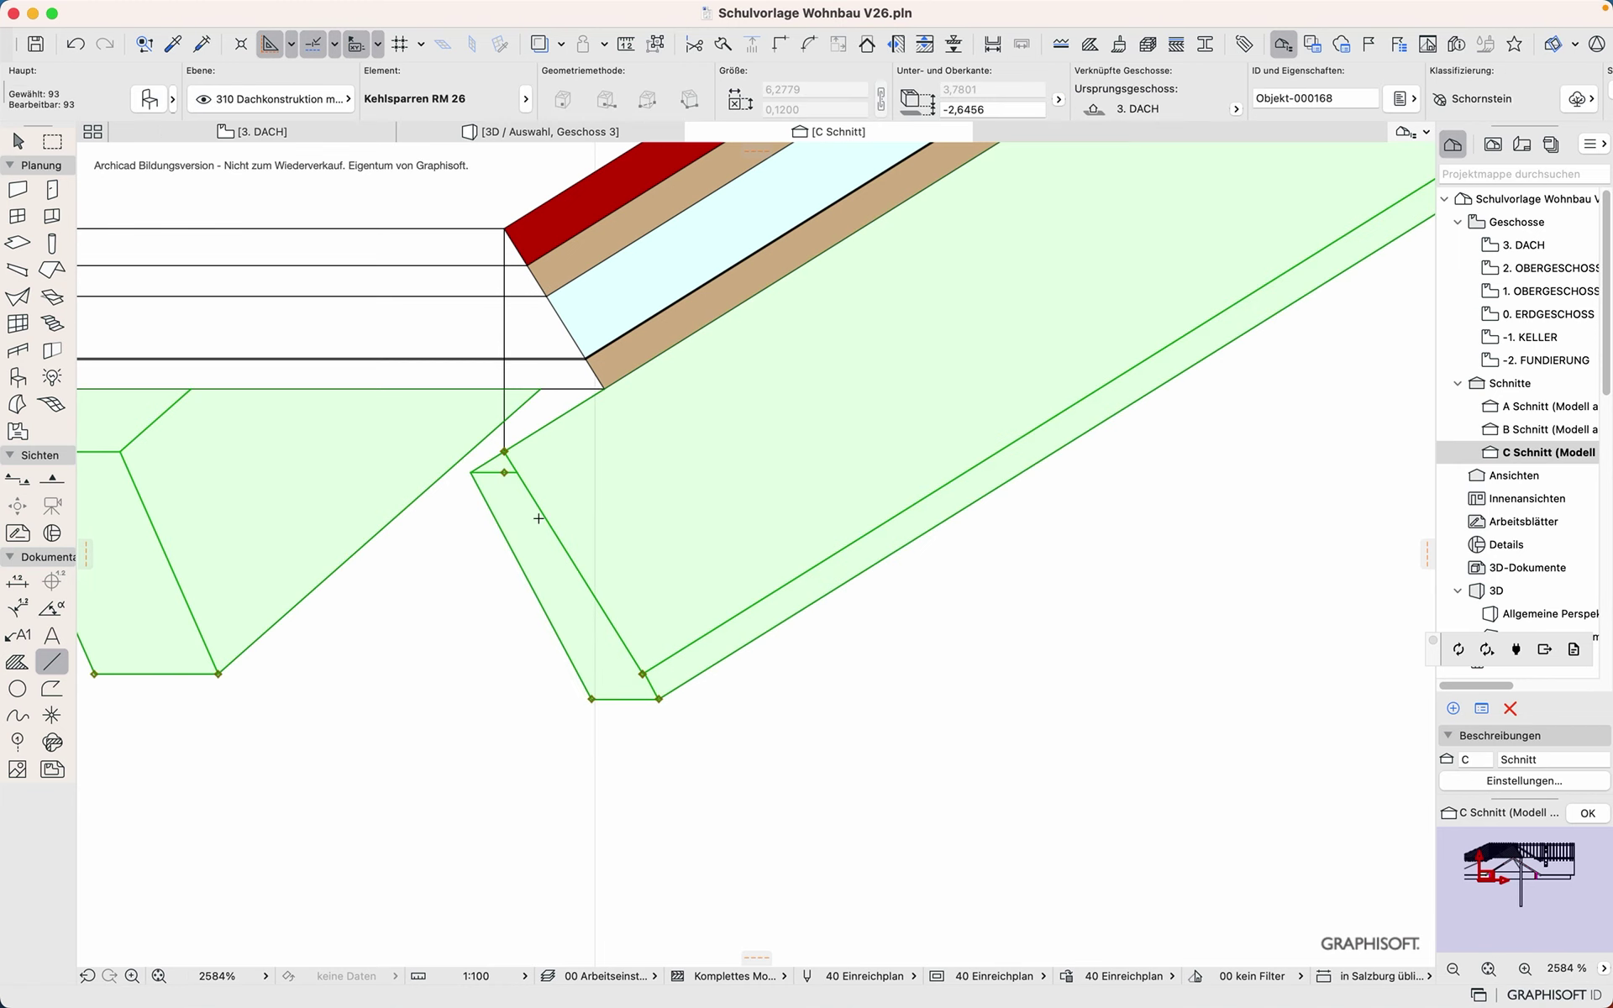
{"action": "key", "text": "super+t"}
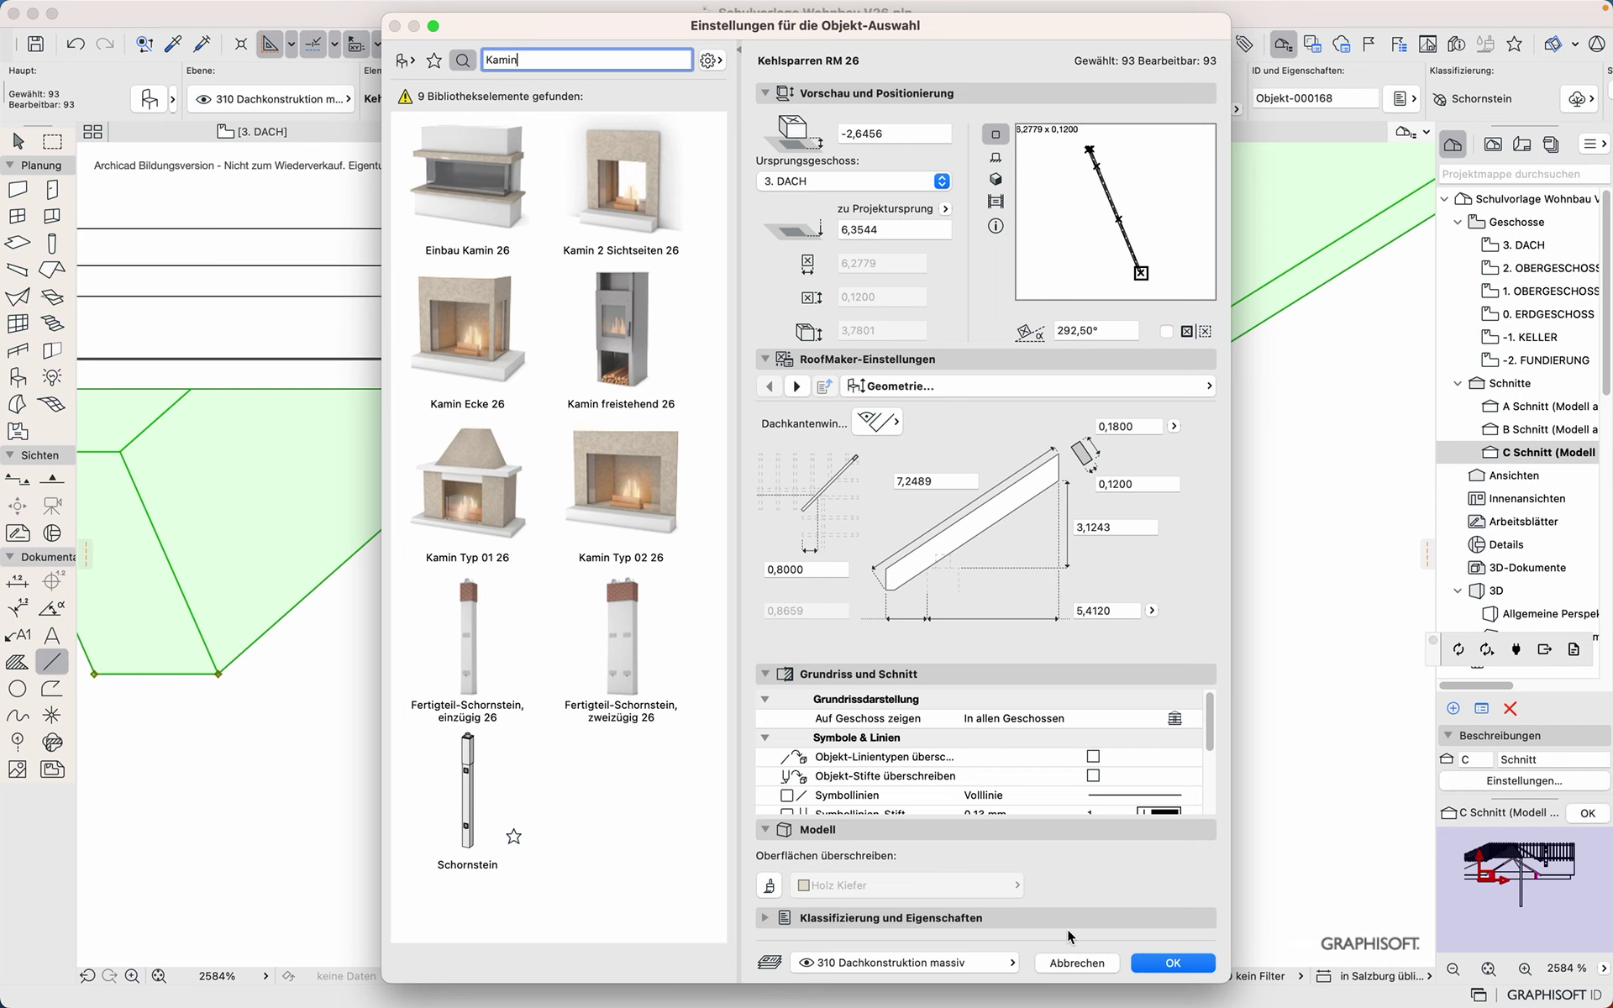
{"action": "left_click", "coordinate": [1077, 963]}
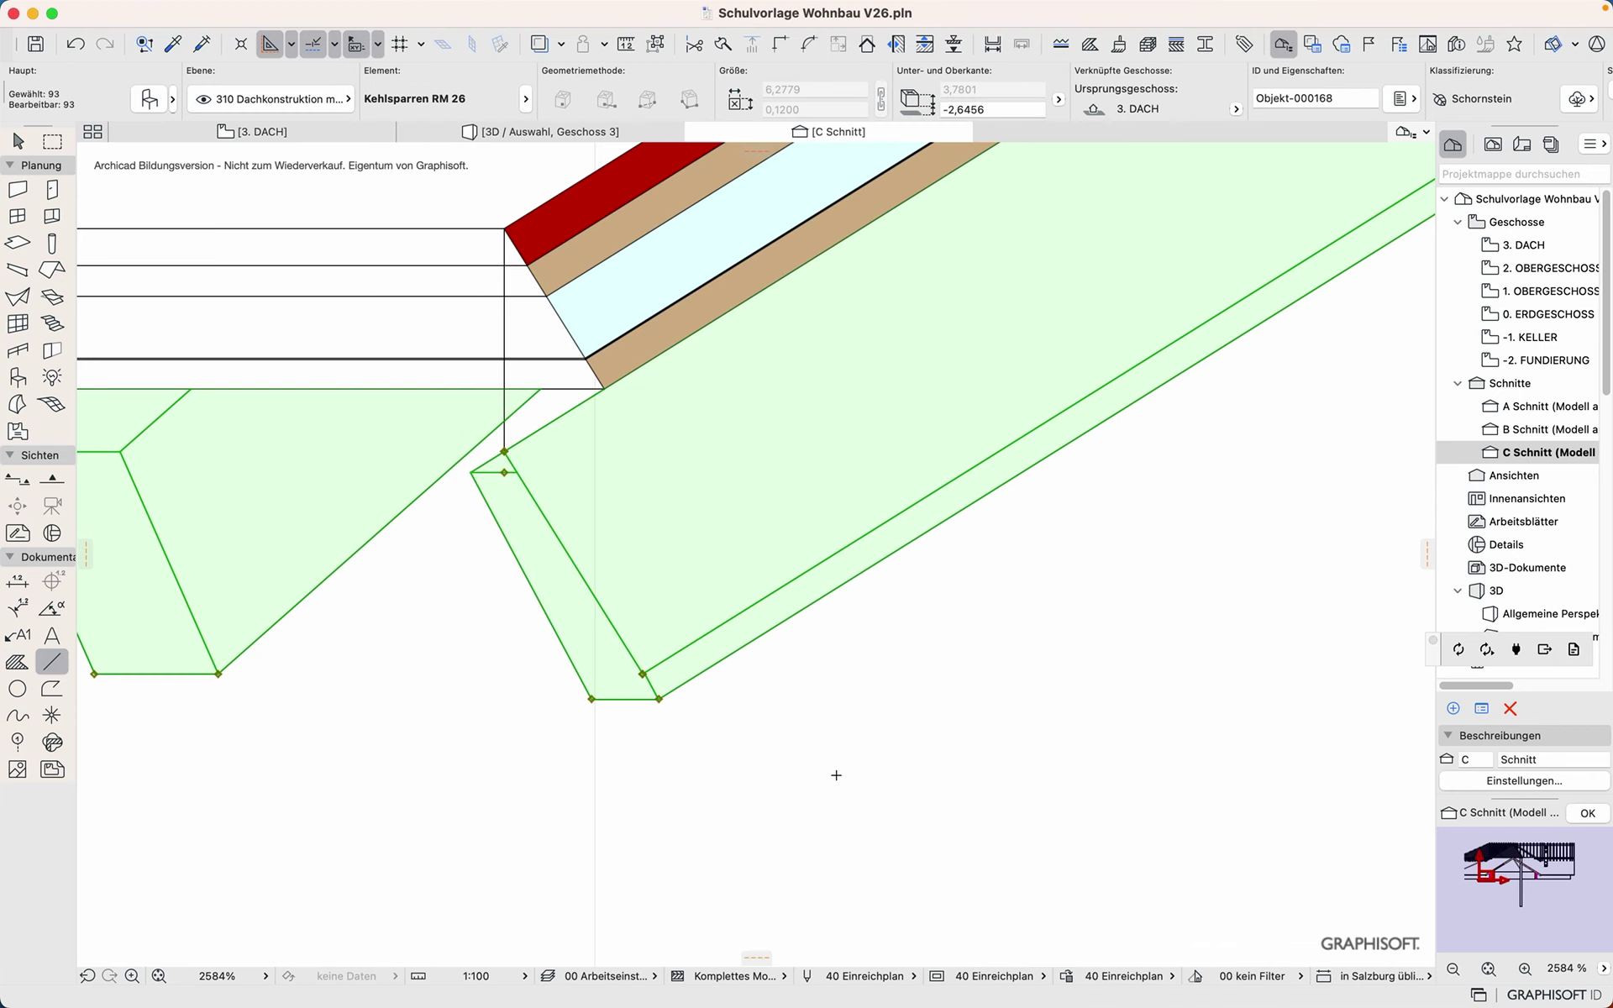
{"action": "key", "text": "Escape"}
Step: Suspend element grouping so that individual rafters can be selected
{"action": "mouse_move", "coordinate": [194, 8]}
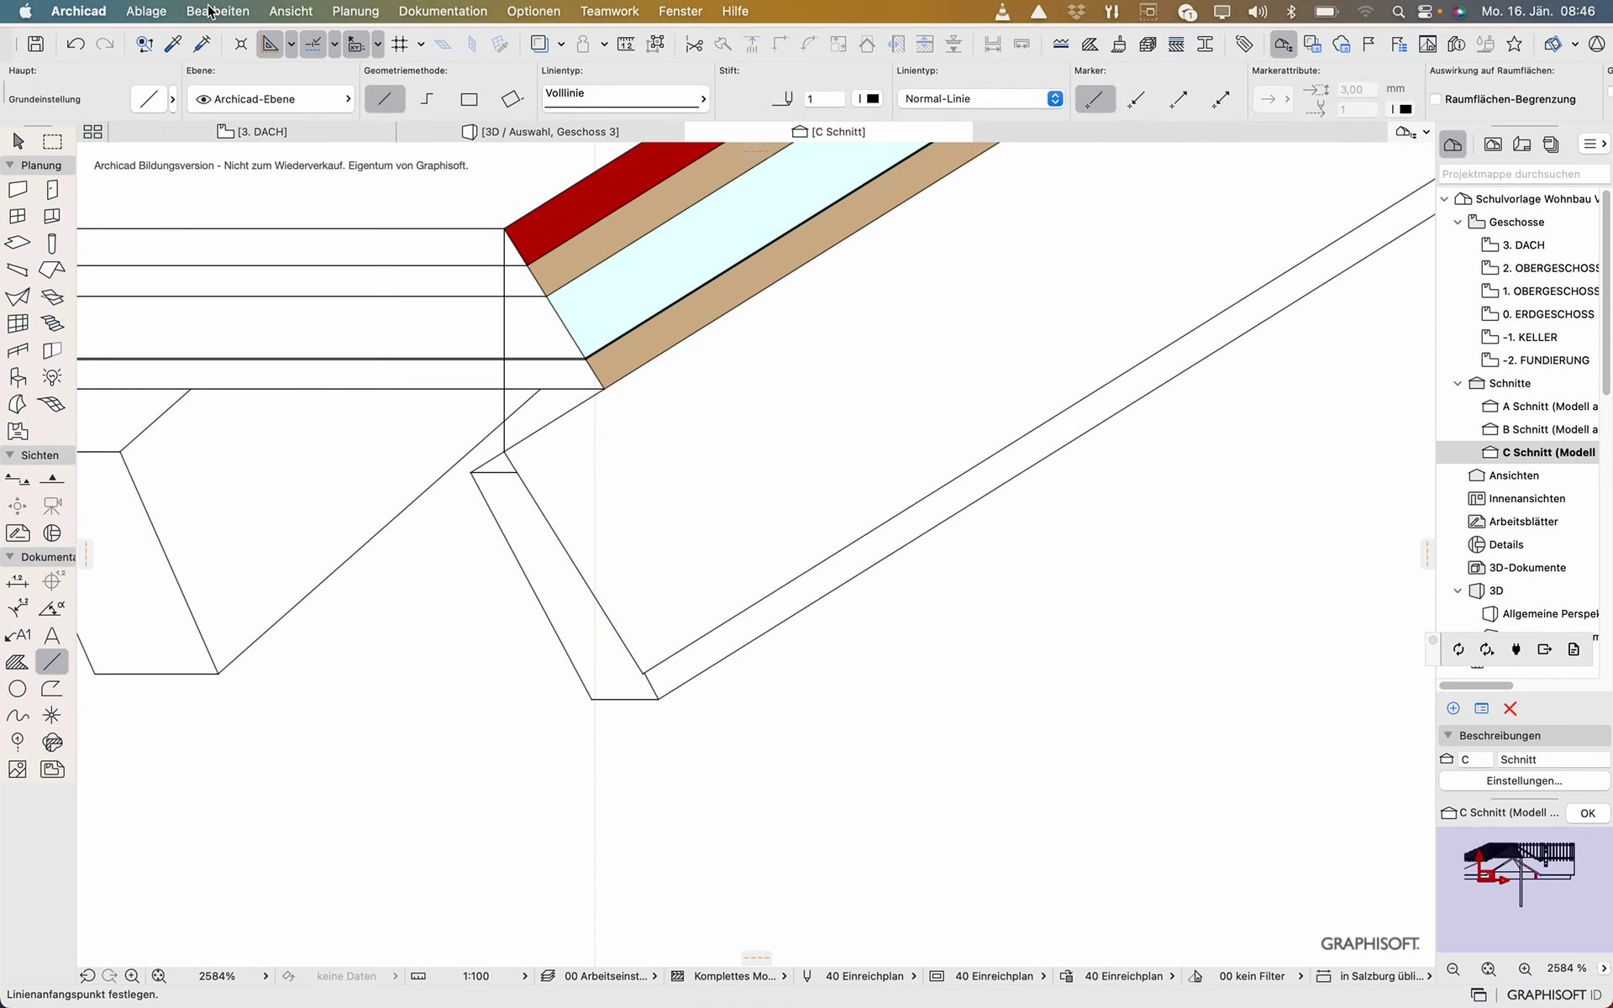
{"action": "scroll", "coordinate": [454, 345], "scroll_direction": "down", "scroll_amount": 10}
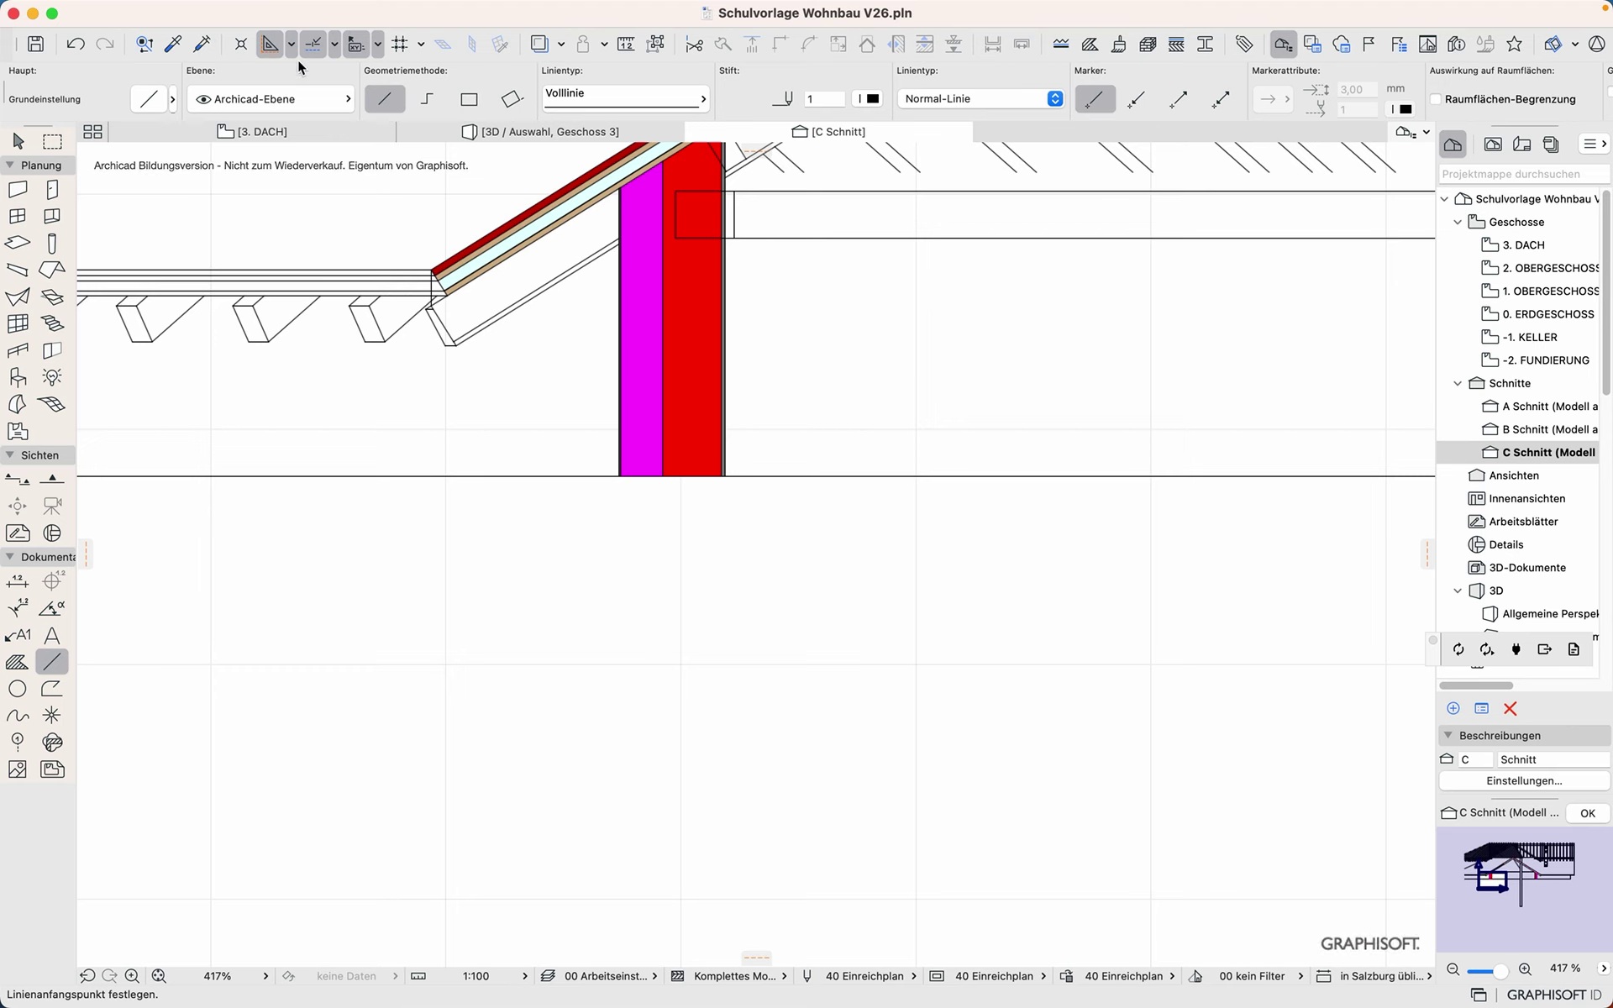
{"action": "mouse_move", "coordinate": [269, 5]}
{"action": "left_click", "coordinate": [220, 11]}
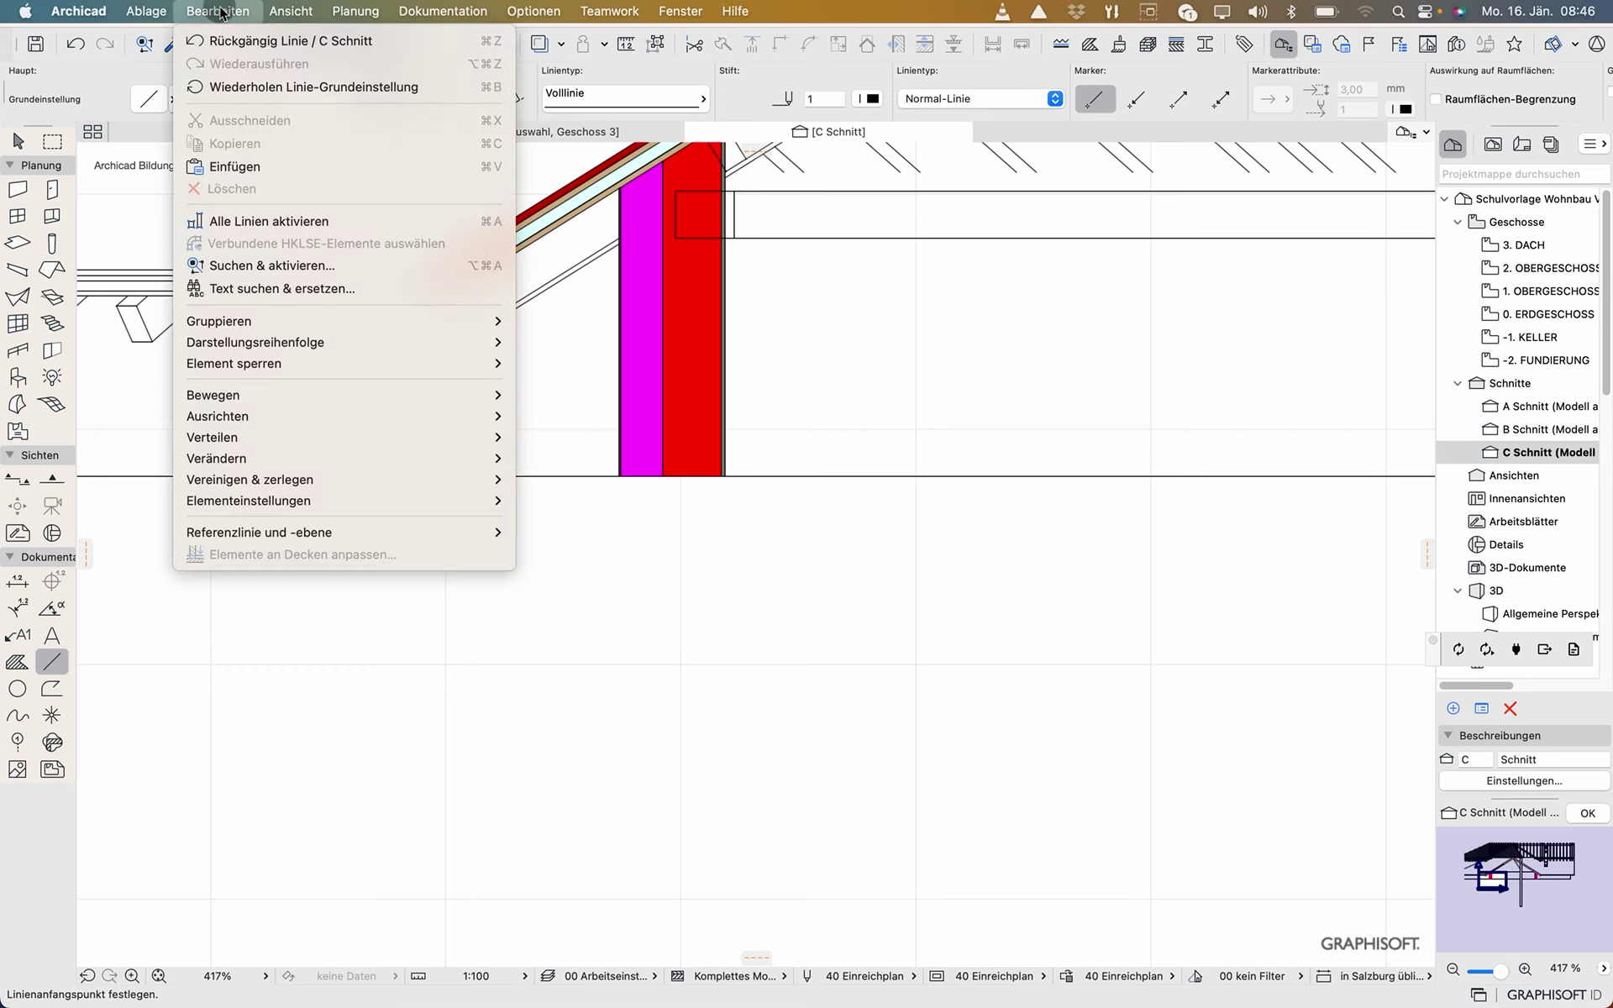
{"action": "mouse_move", "coordinate": [260, 323]}
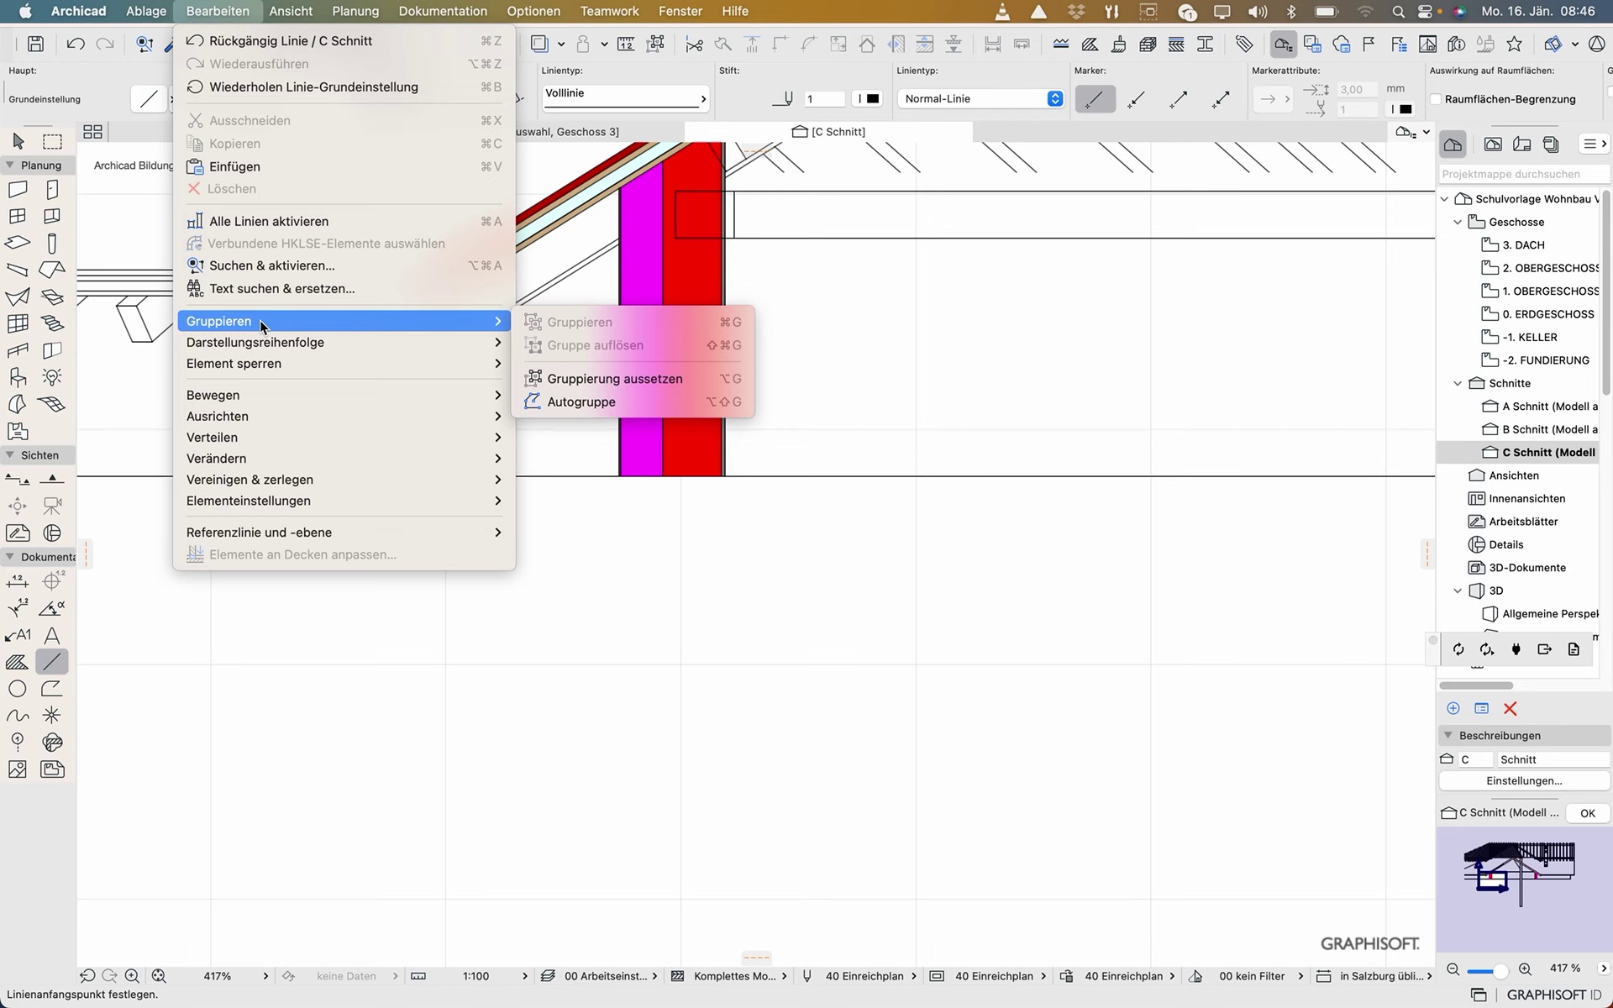
{"action": "left_click", "coordinate": [613, 379]}
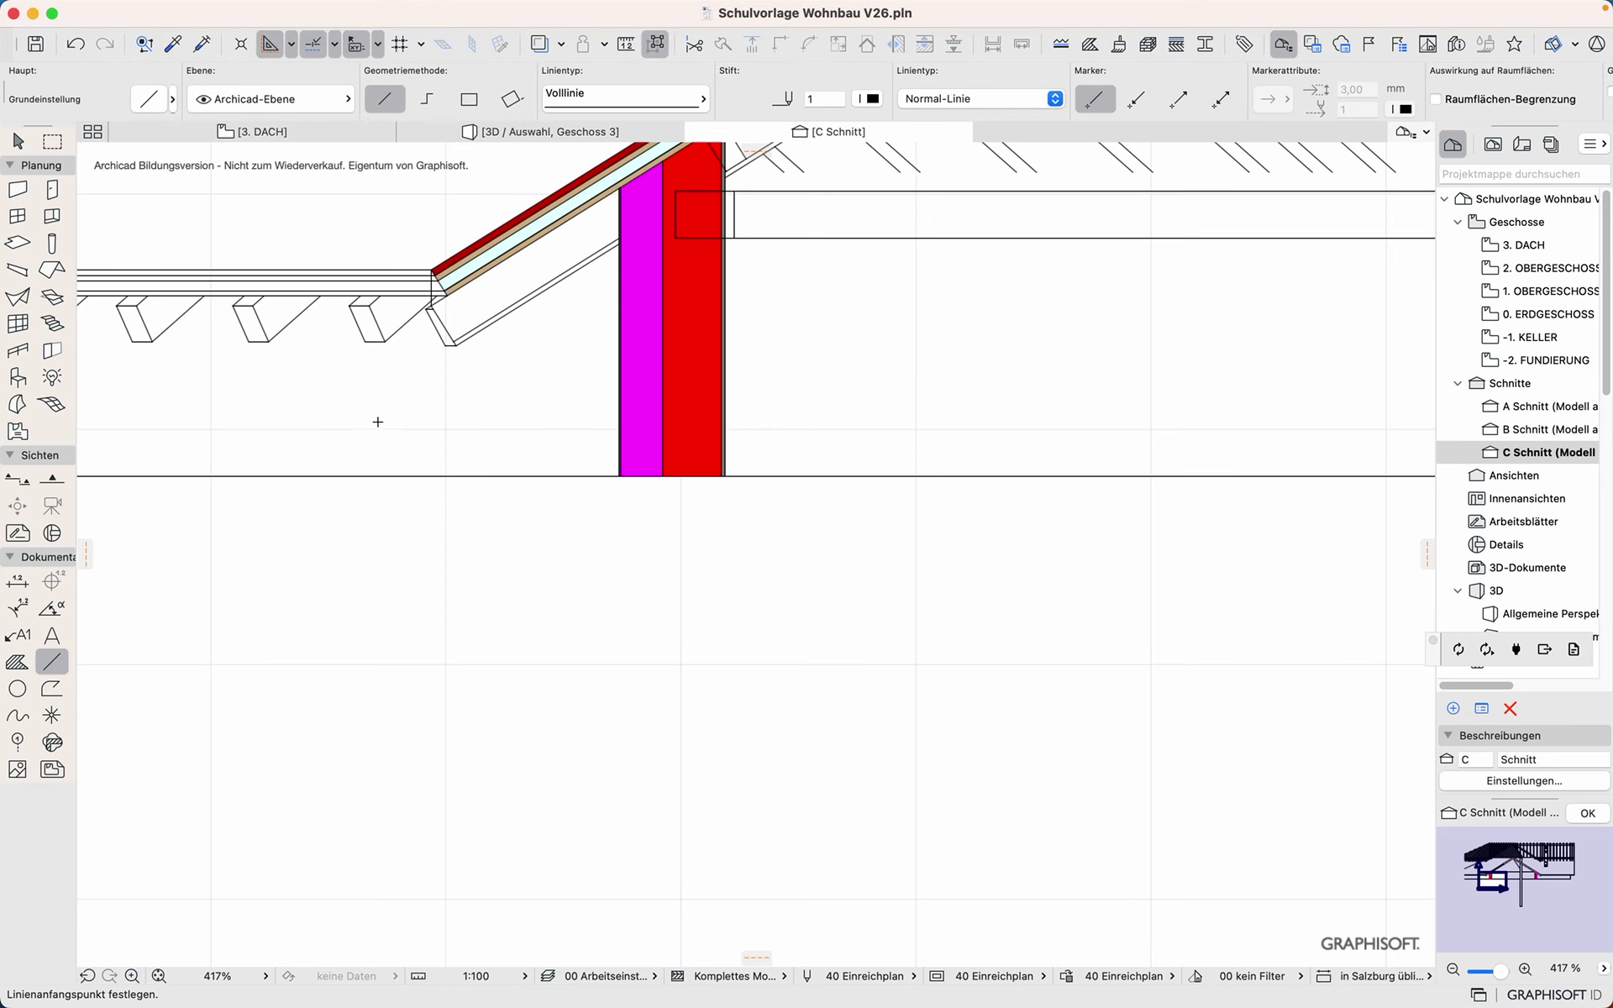
Step: Open Find & Select (Suchen & aktivieren) and pick up the Objekt element type from an eave rafter as the criterion
{"action": "left_click", "coordinate": [392, 331], "text": "shift"}
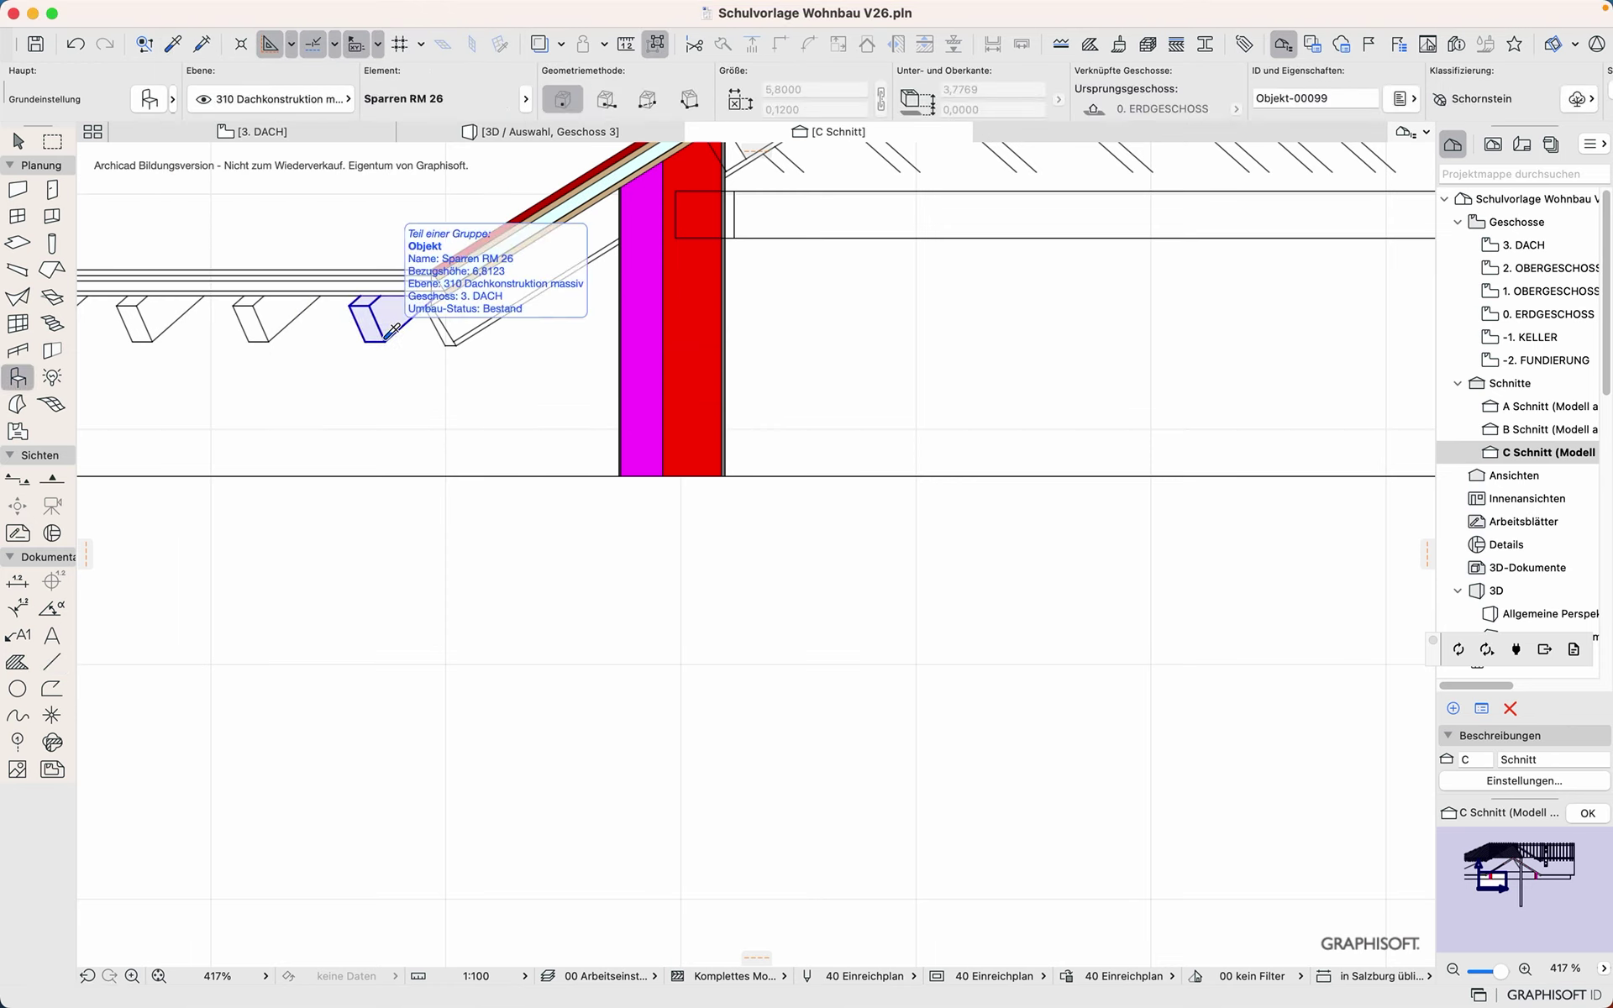
{"action": "left_click", "coordinate": [384, 339]}
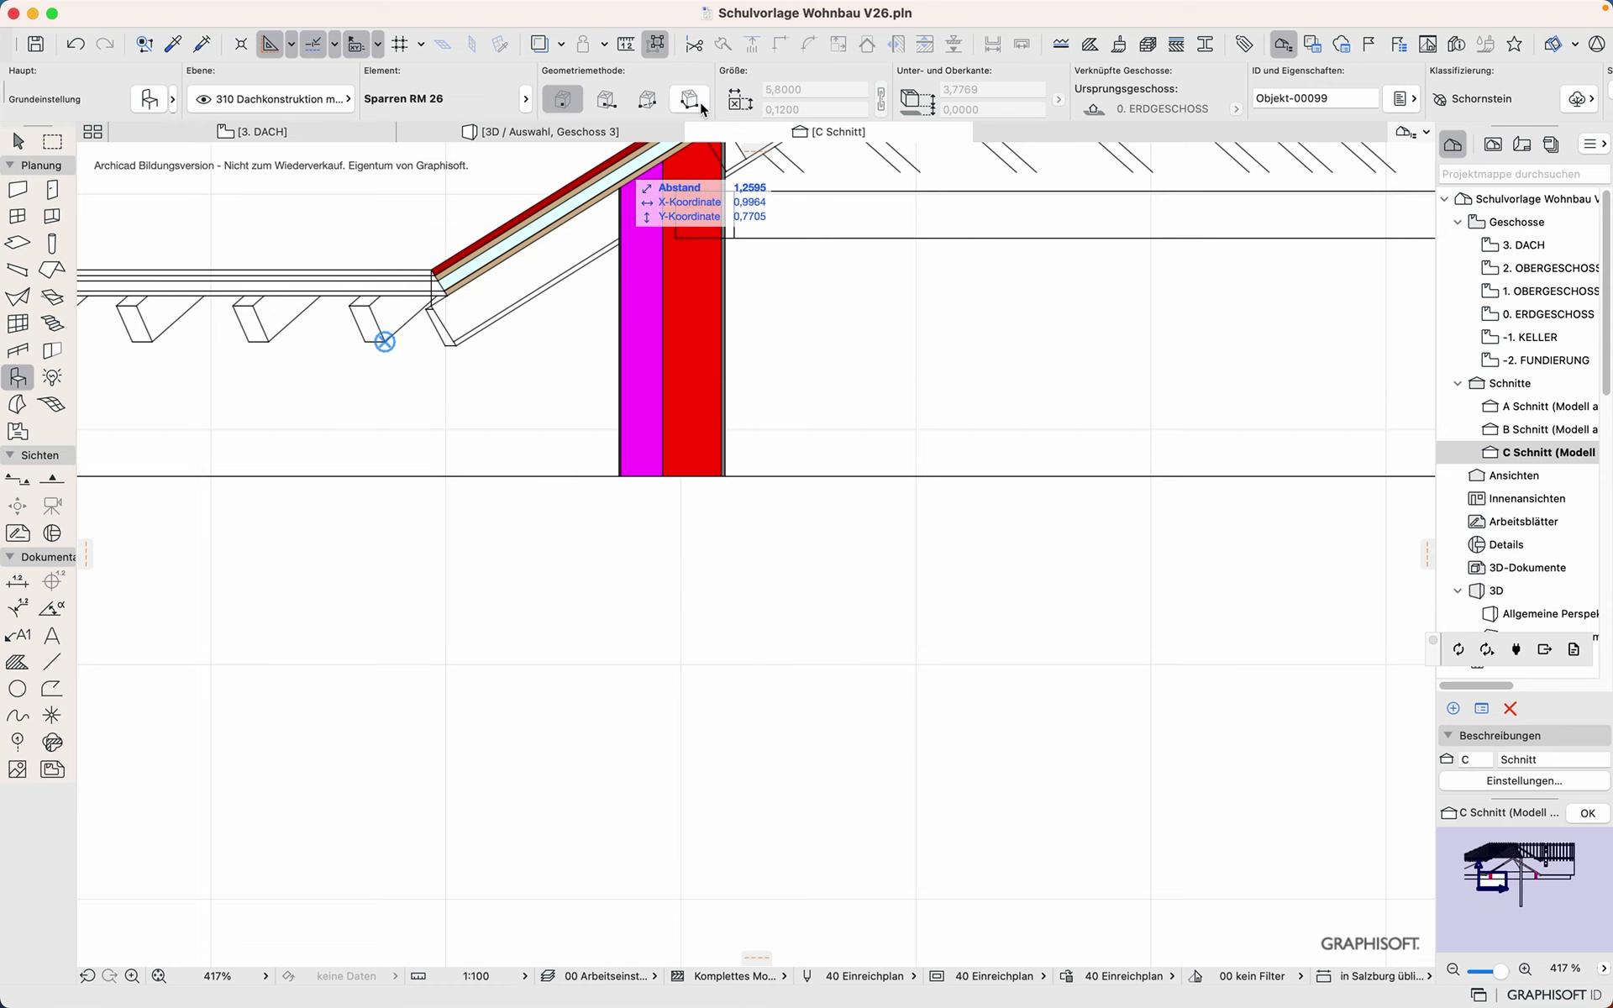
{"action": "left_click", "coordinate": [144, 44]}
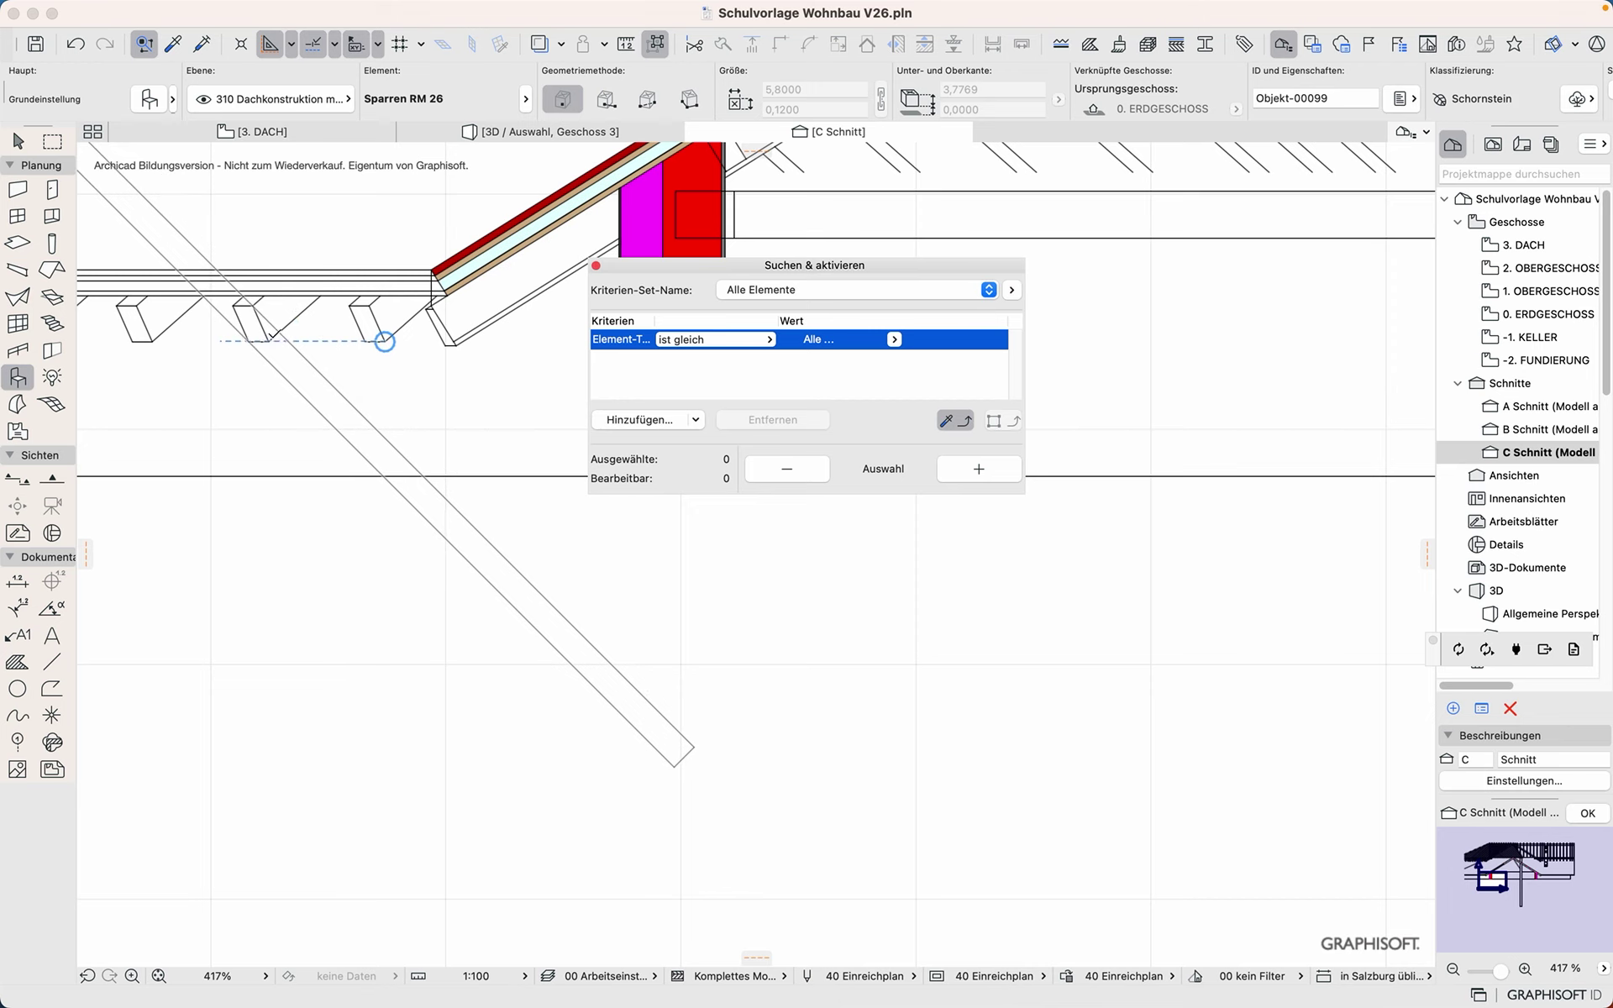
{"action": "left_click", "coordinate": [271, 336]}
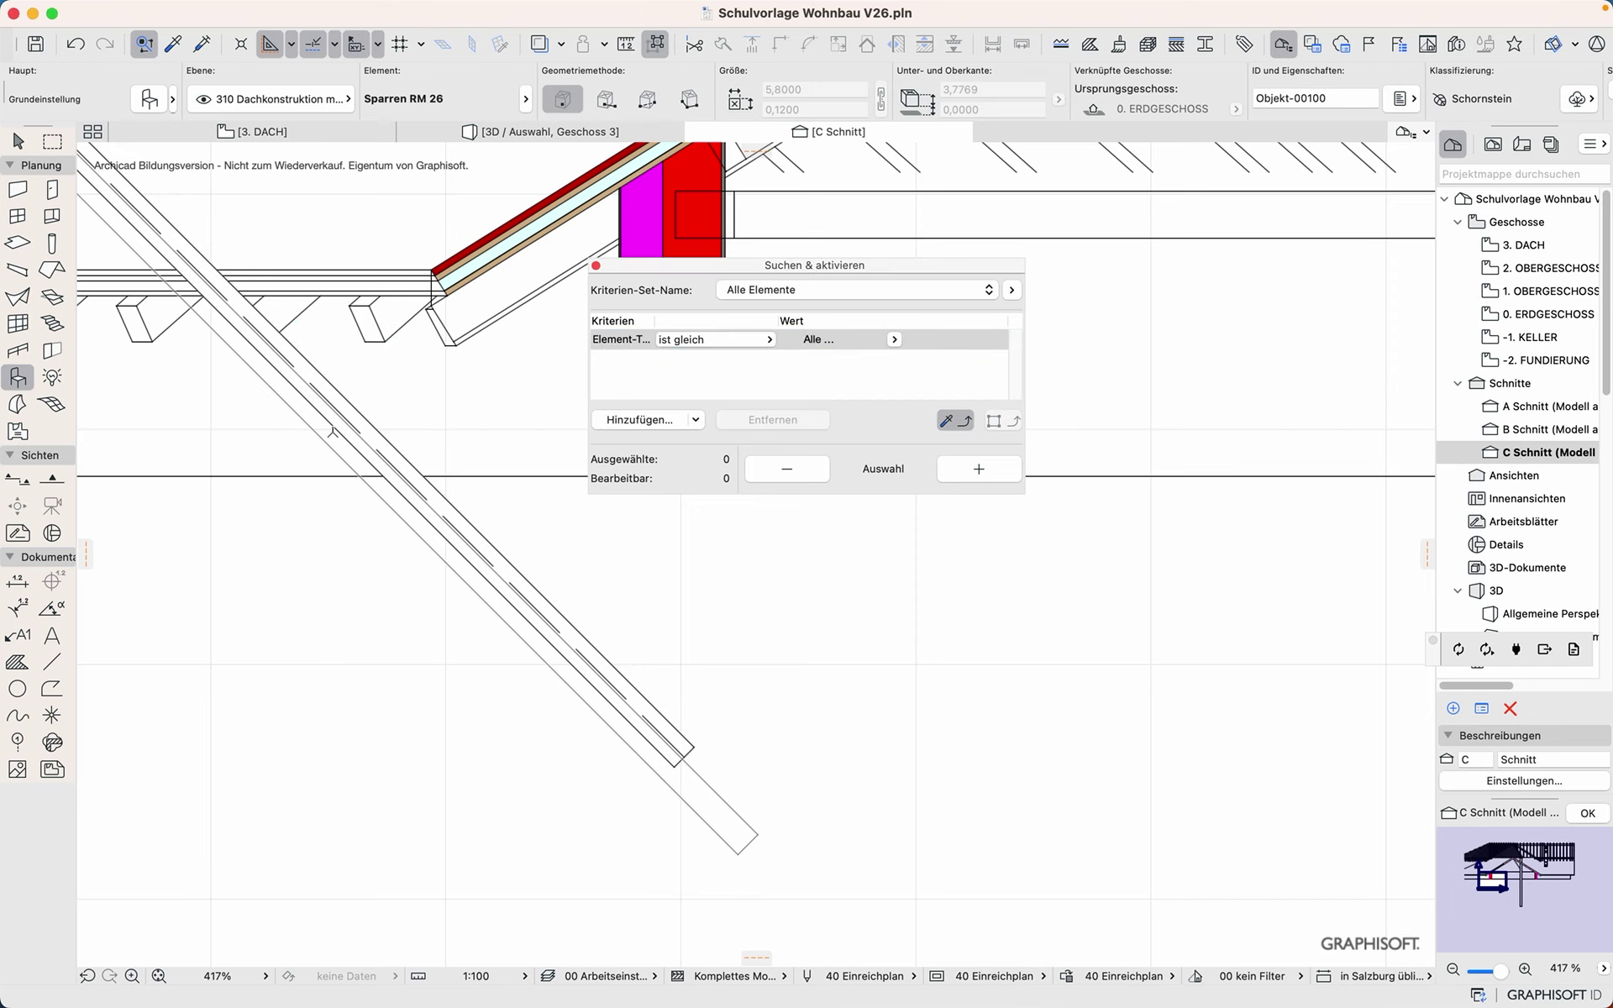
{"action": "key", "text": "super+z"}
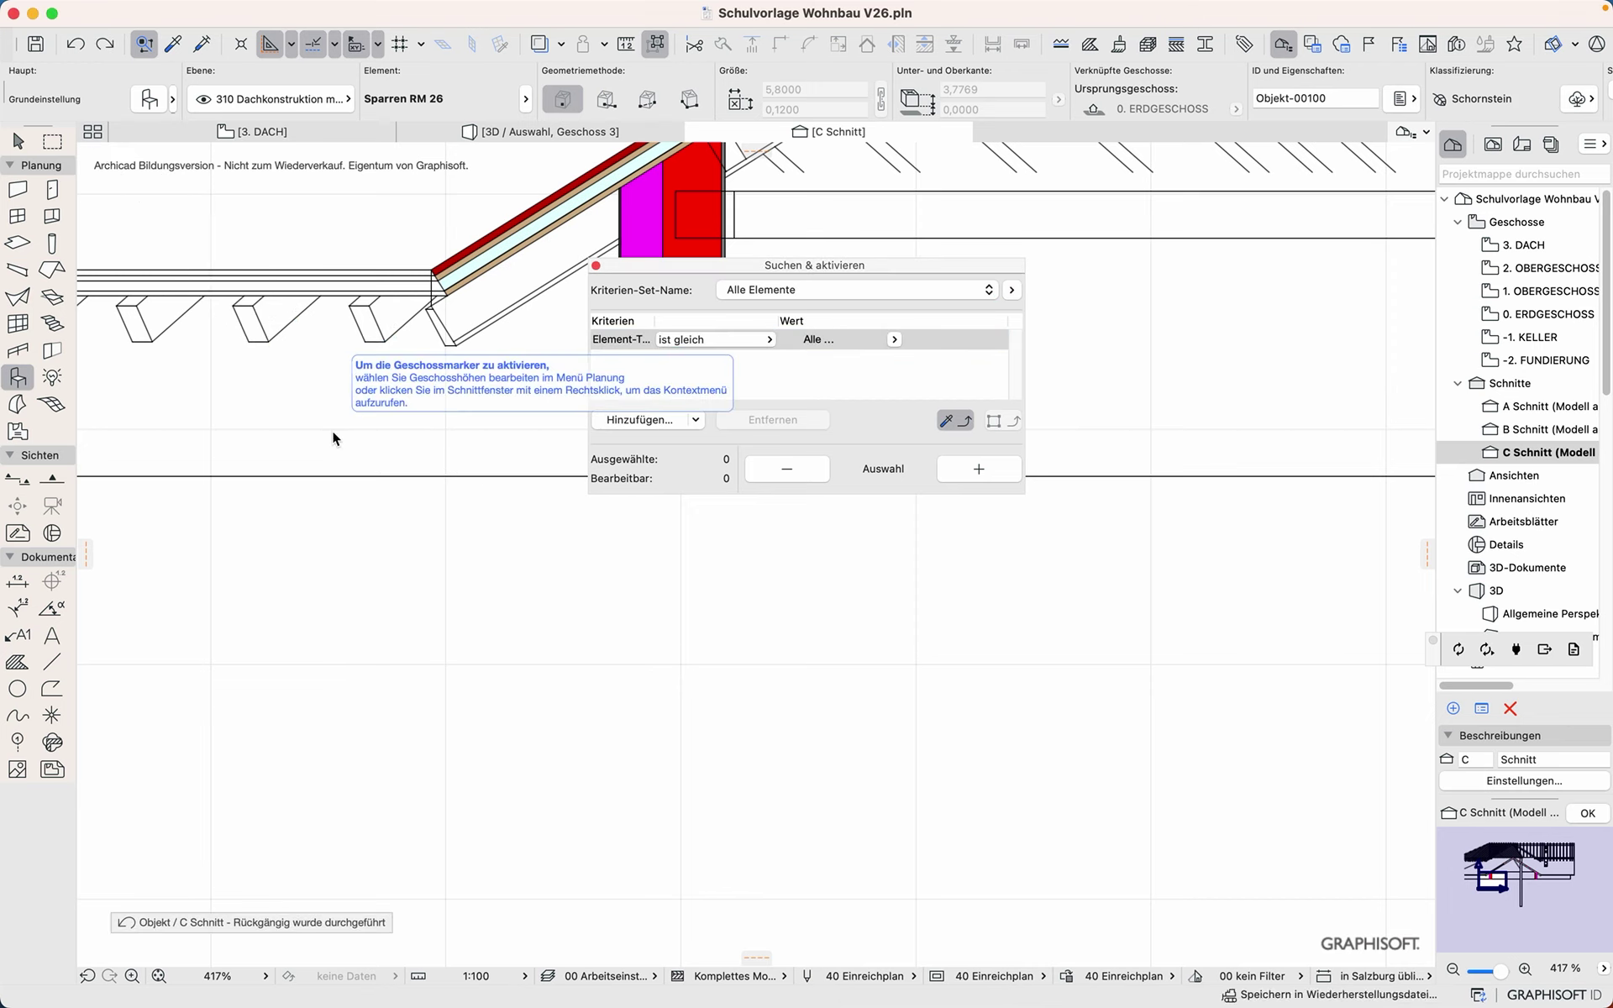
{"action": "left_click", "coordinate": [272, 336], "text": "alt"}
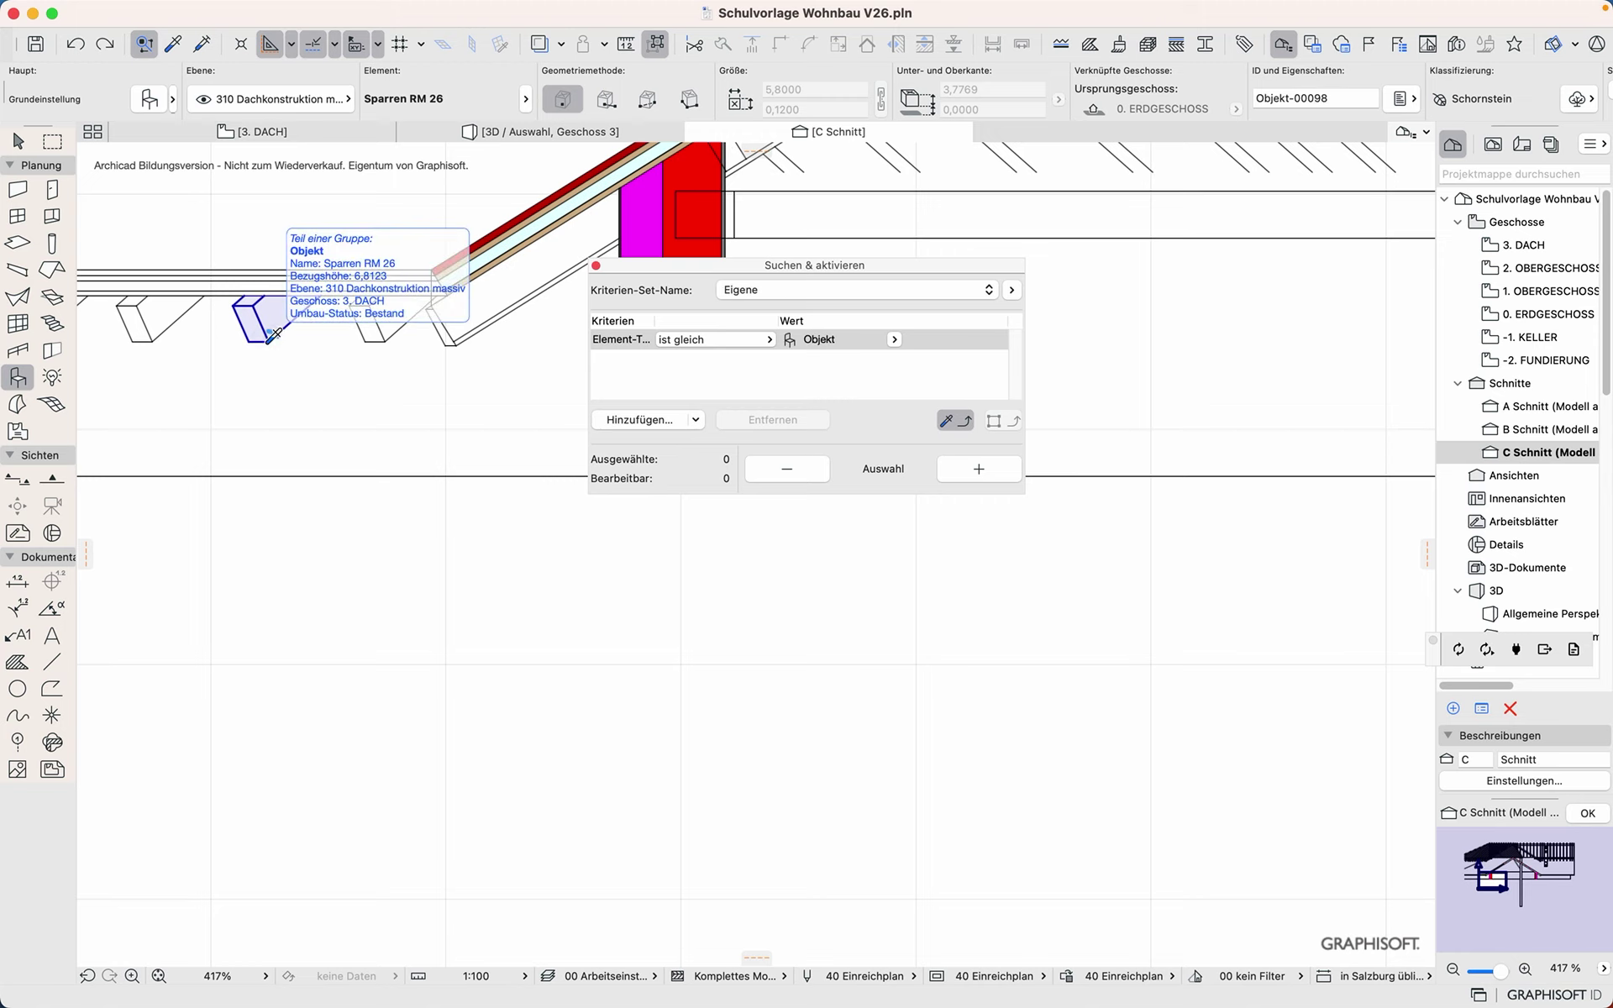
Step: Add a Name criterion containing "Sparren RM" to the object search and select all matching rafters
{"action": "left_click", "coordinate": [663, 420]}
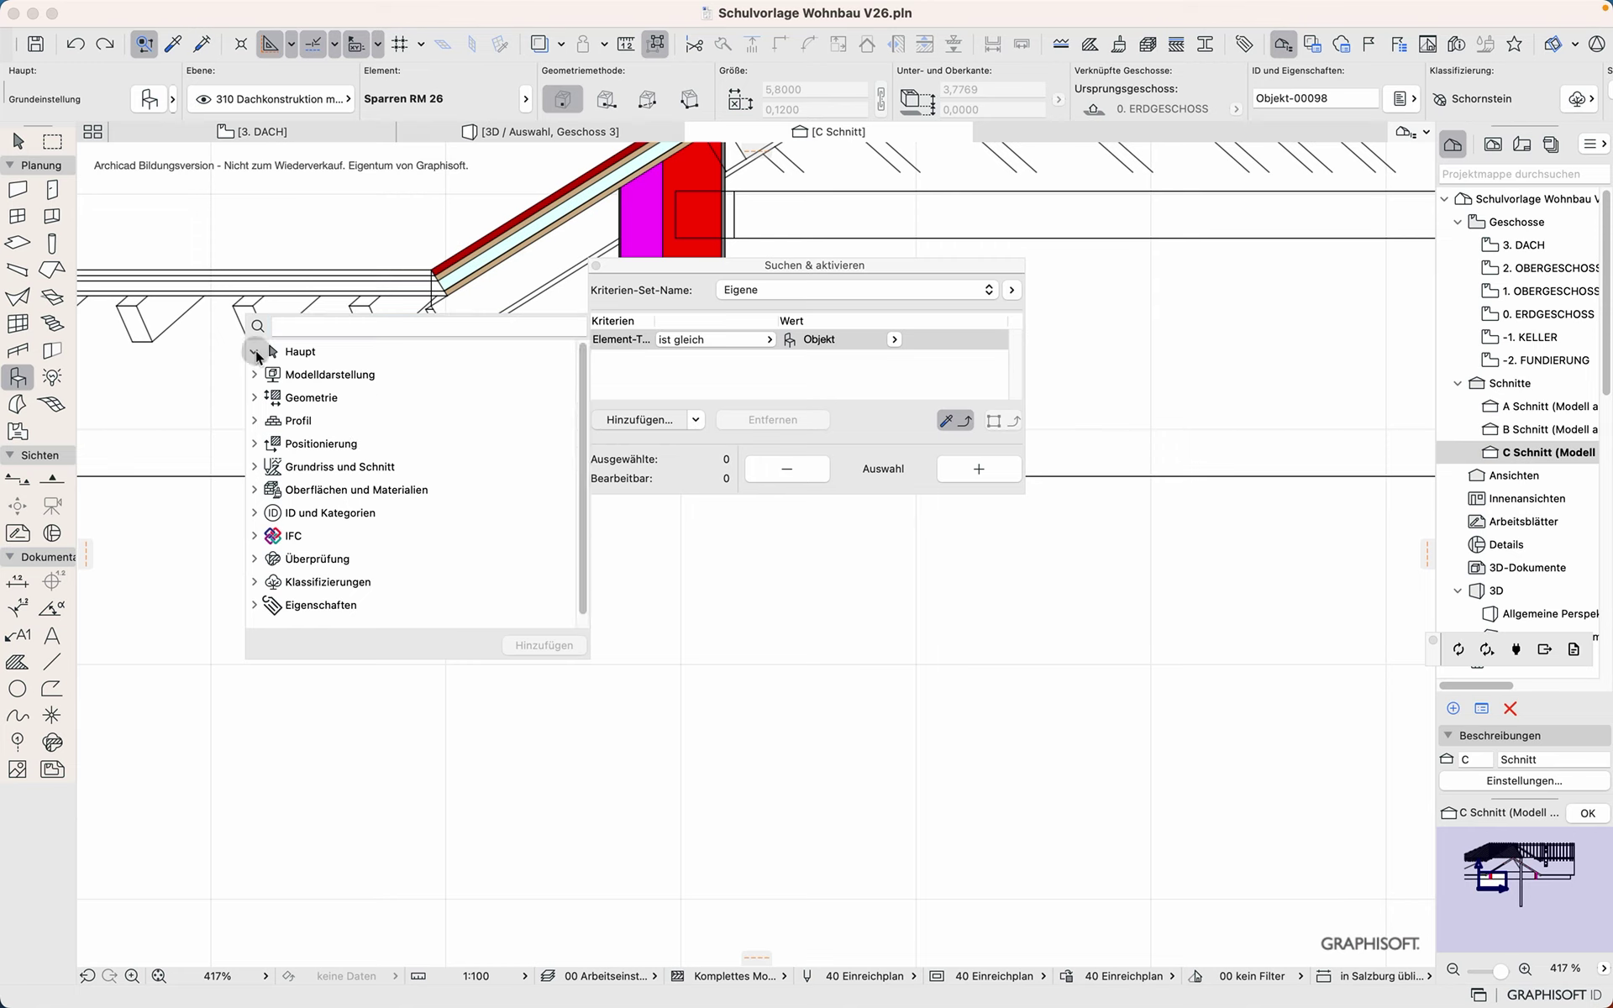
{"action": "left_click", "coordinate": [255, 351]}
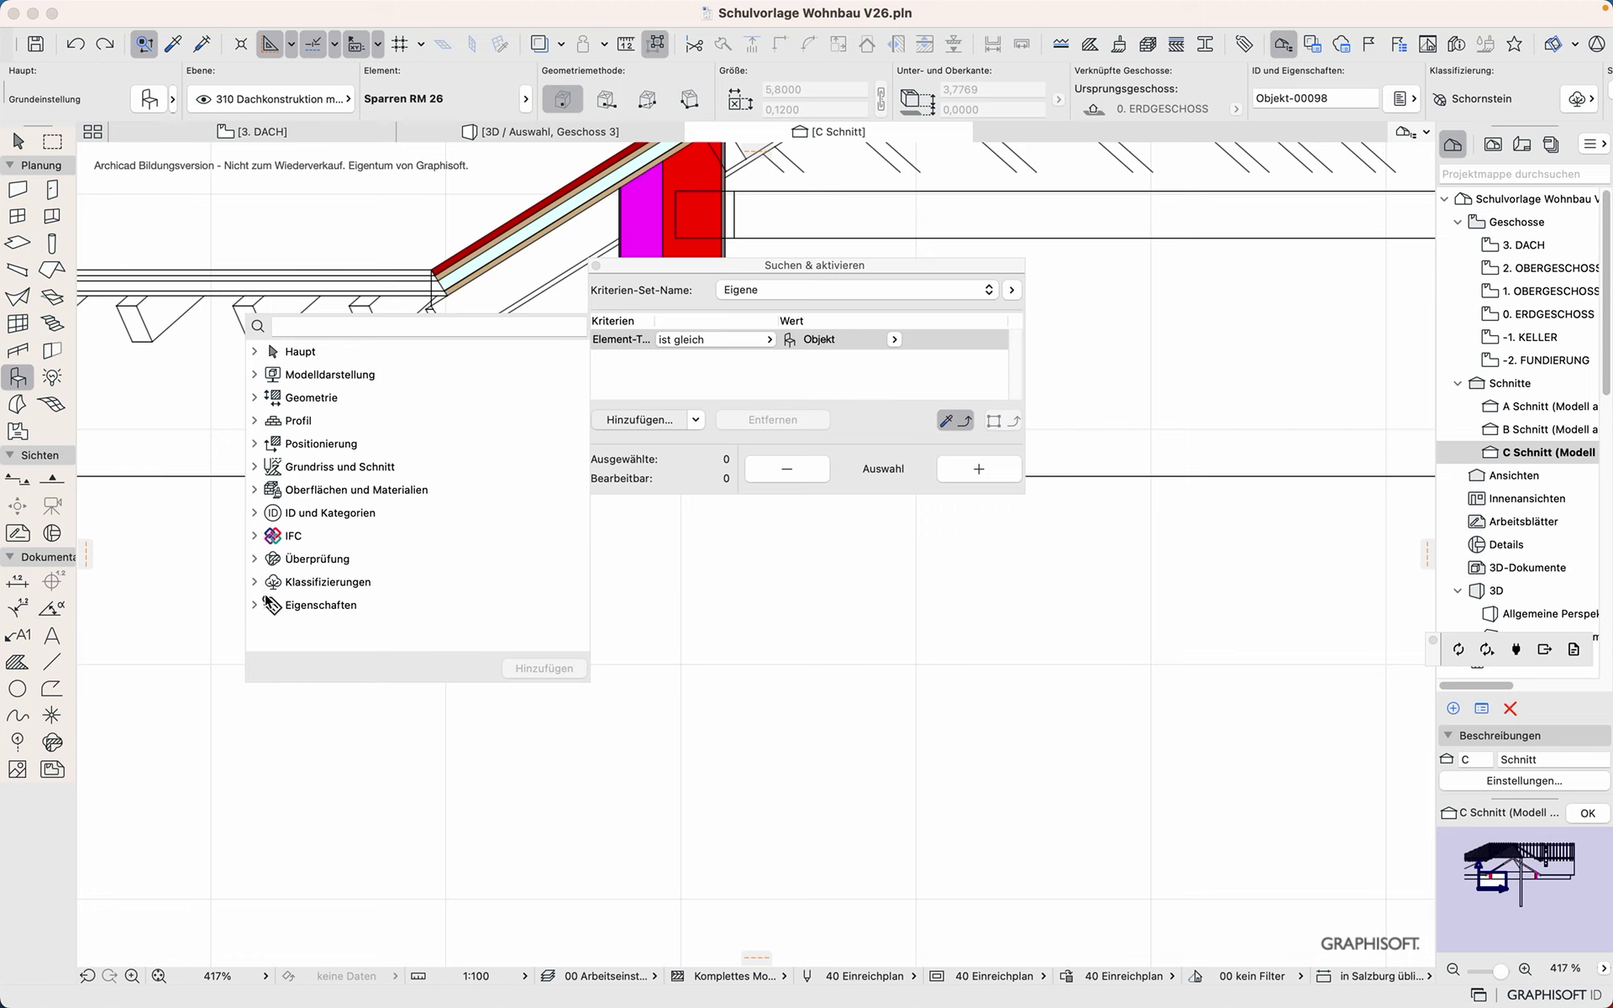
{"action": "left_click", "coordinate": [255, 376]}
{"action": "left_click", "coordinate": [255, 376]}
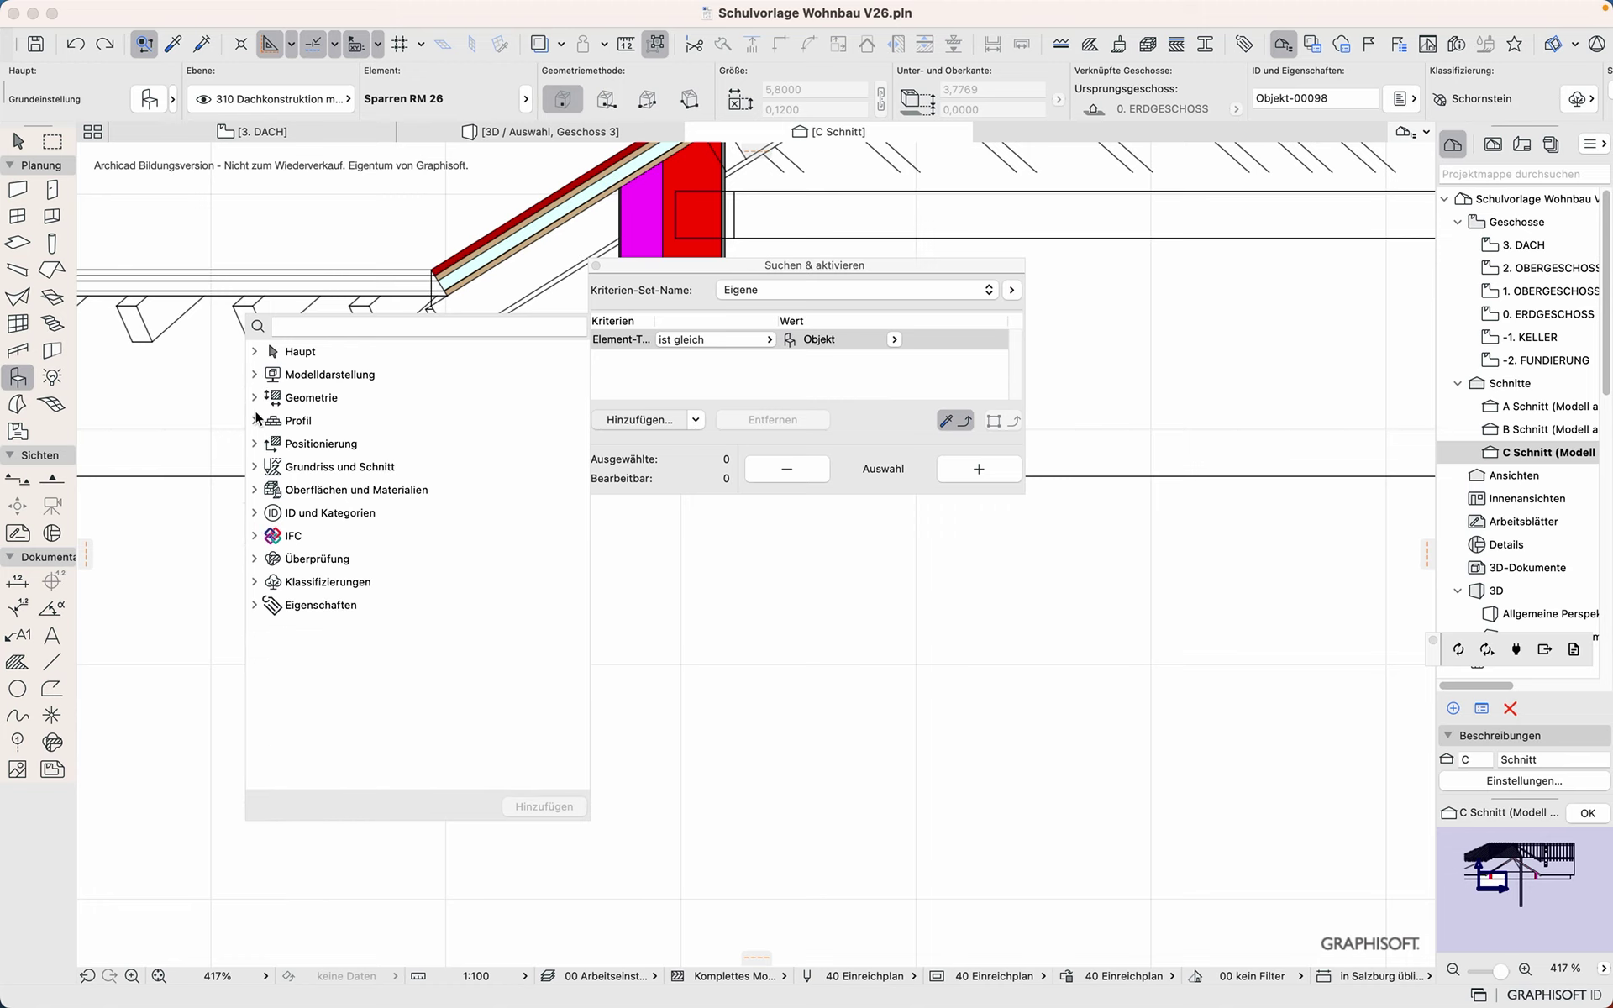
{"action": "left_click", "coordinate": [256, 399]}
{"action": "left_click", "coordinate": [255, 398]}
{"action": "left_click", "coordinate": [255, 513]}
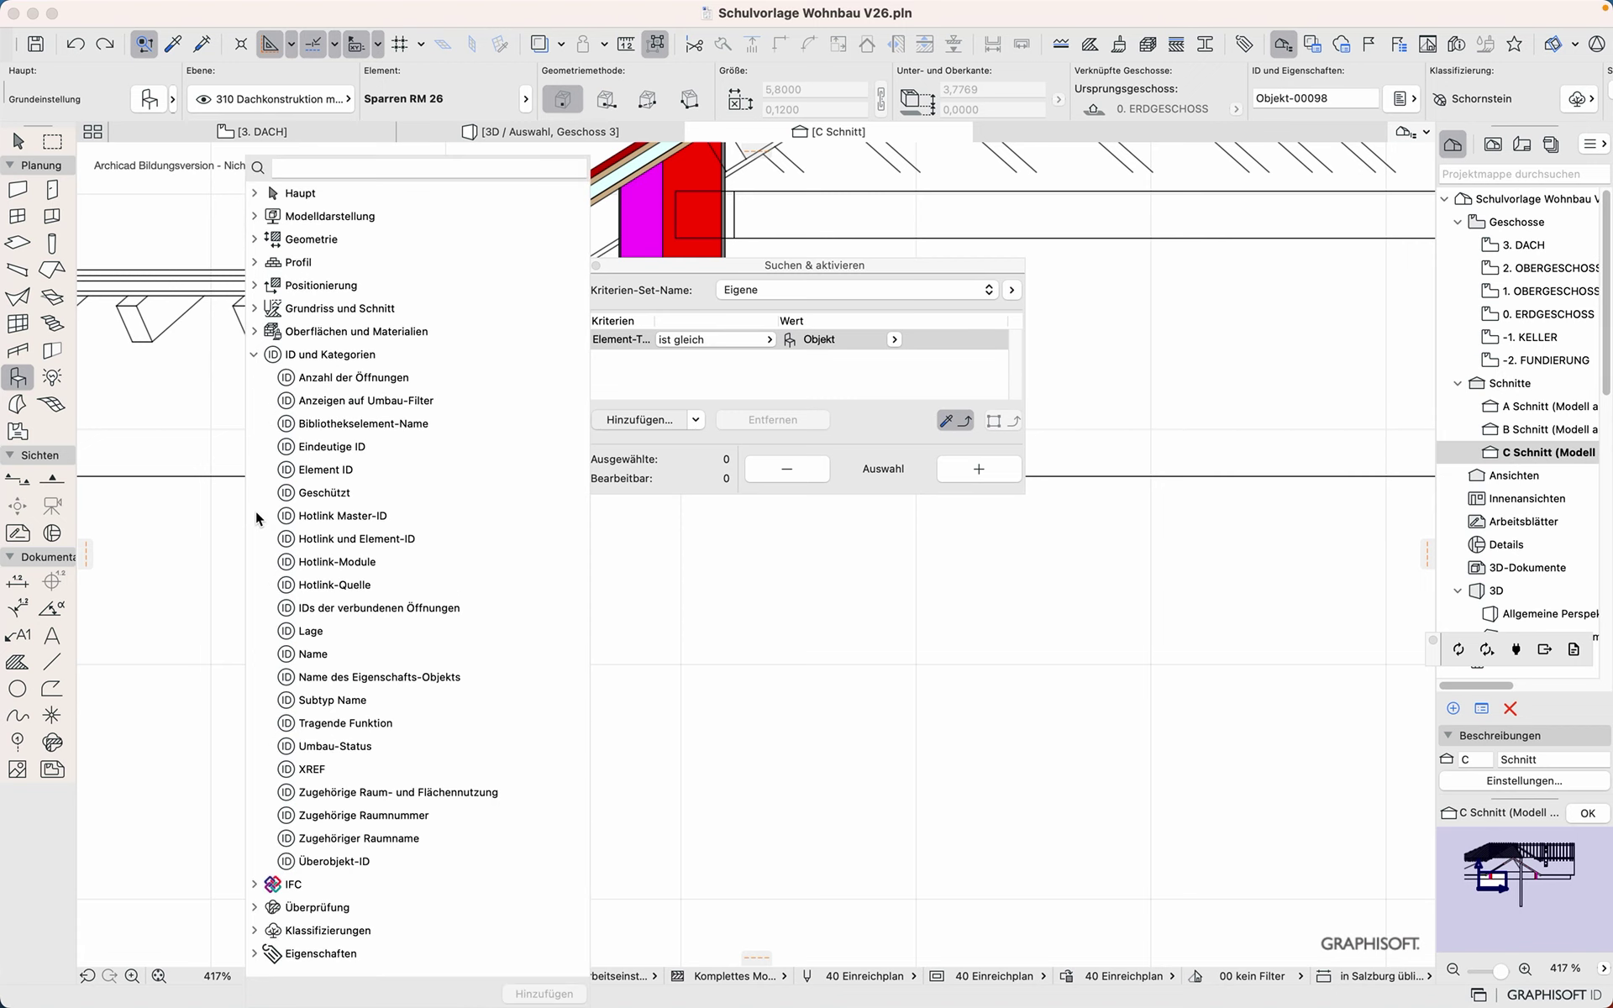
{"action": "left_click", "coordinate": [313, 655]}
{"action": "left_click", "coordinate": [545, 994]}
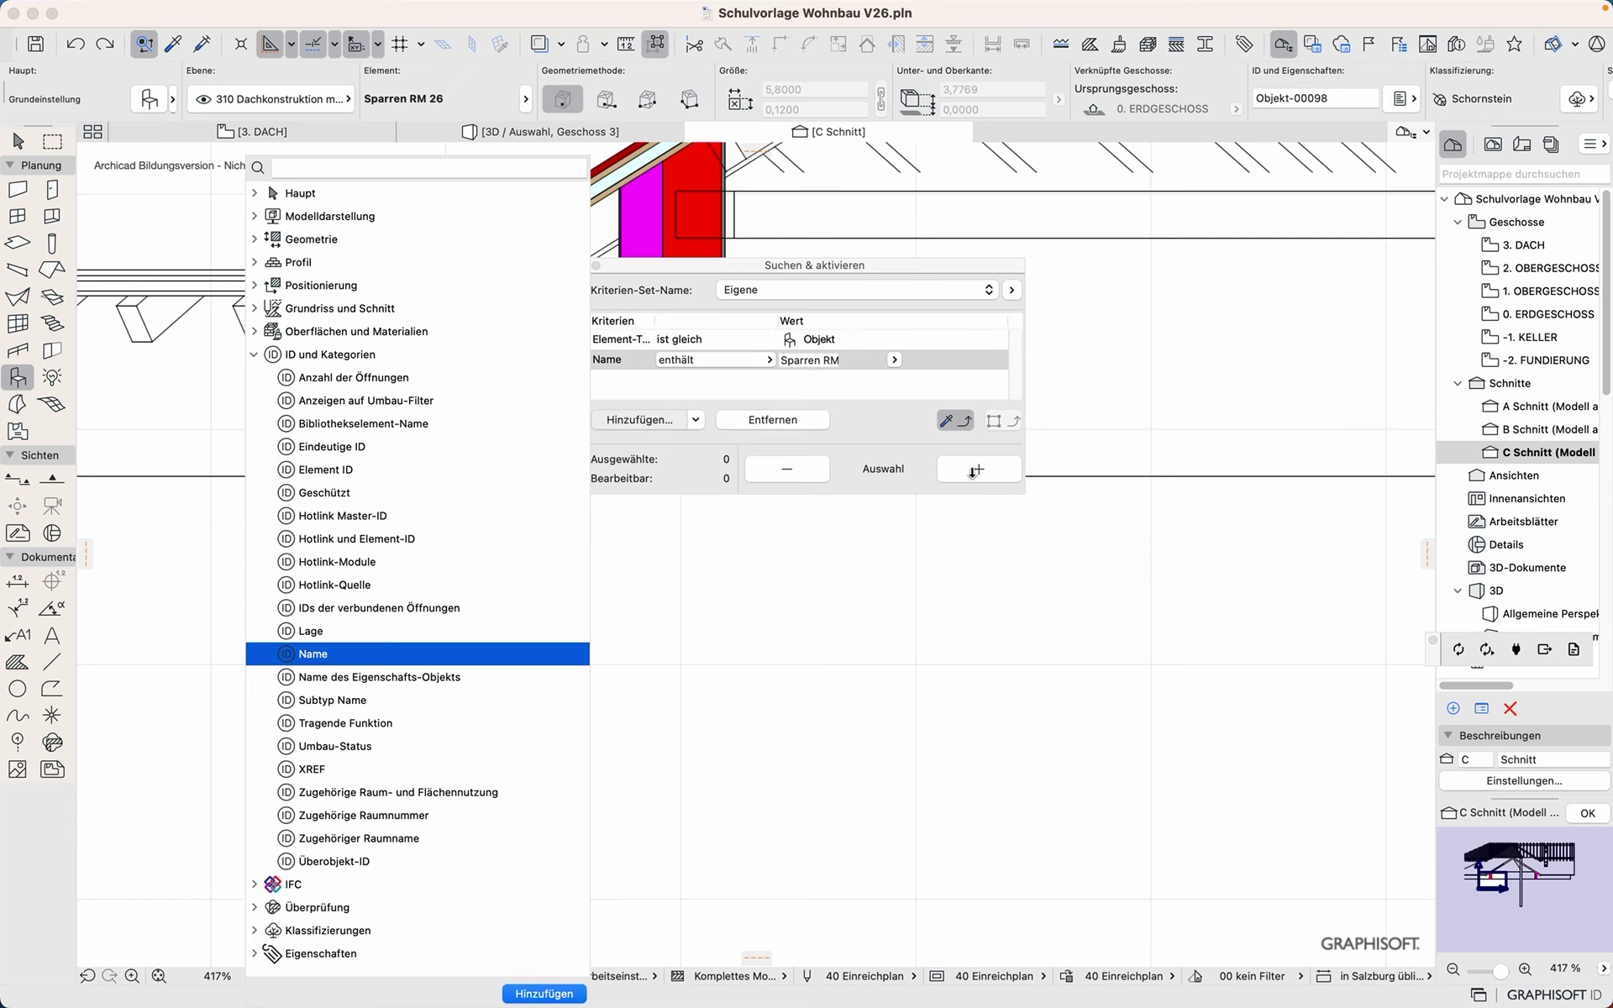
{"action": "left_click", "coordinate": [973, 469]}
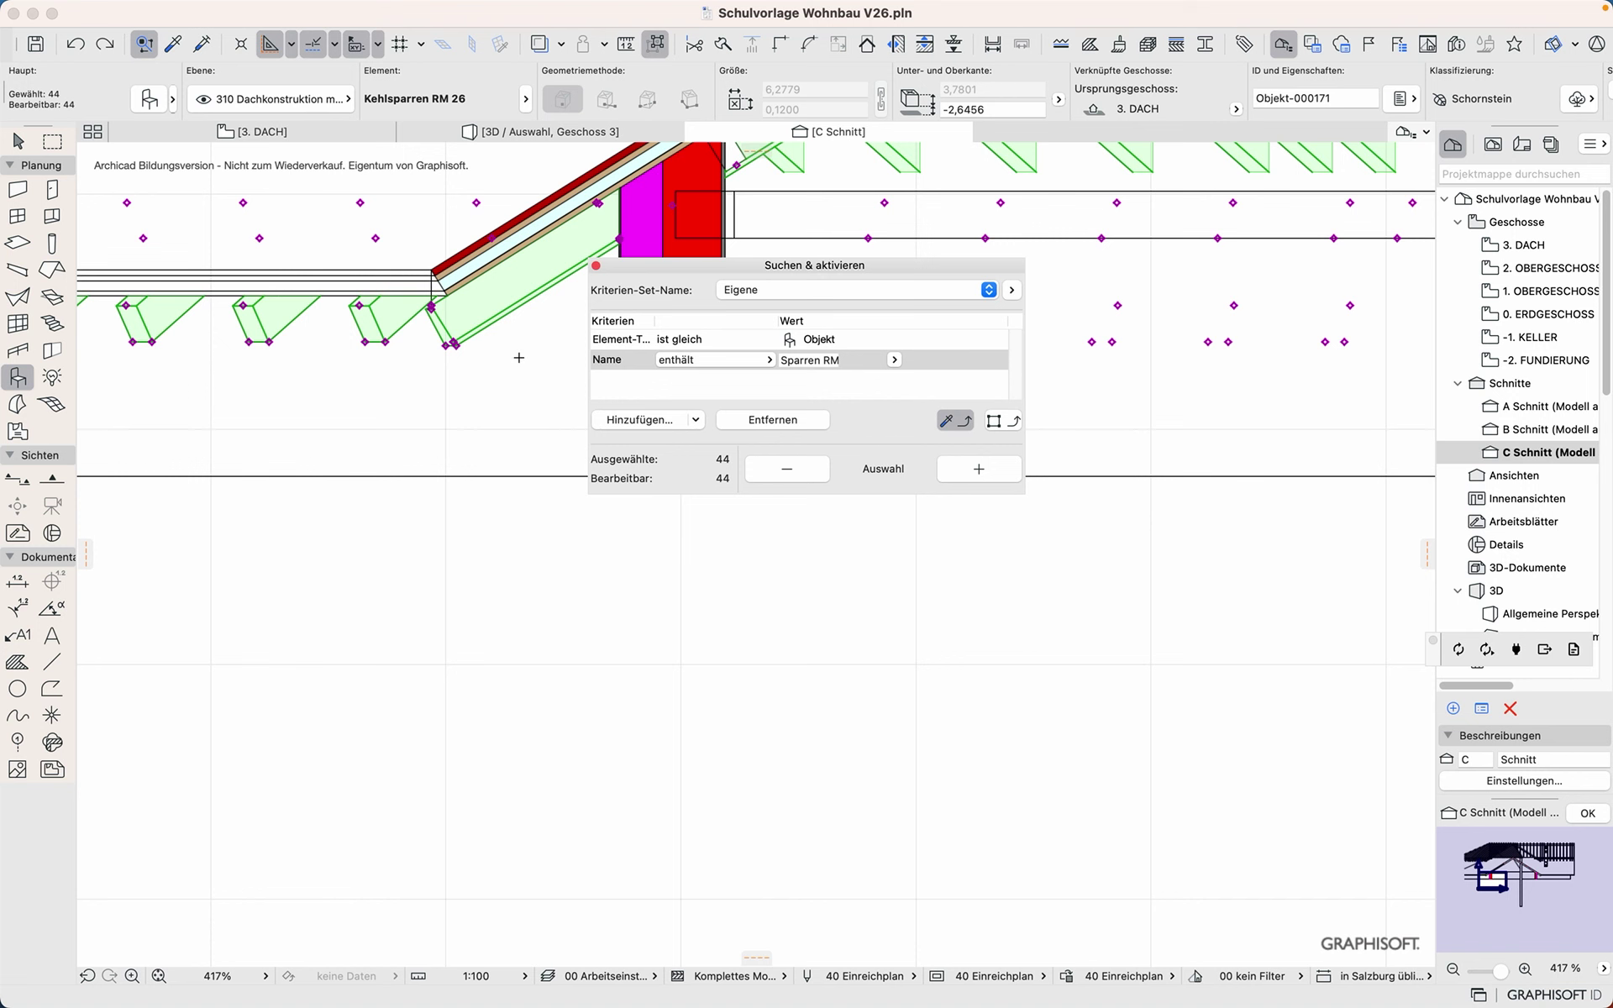
{"action": "key", "text": "super+t"}
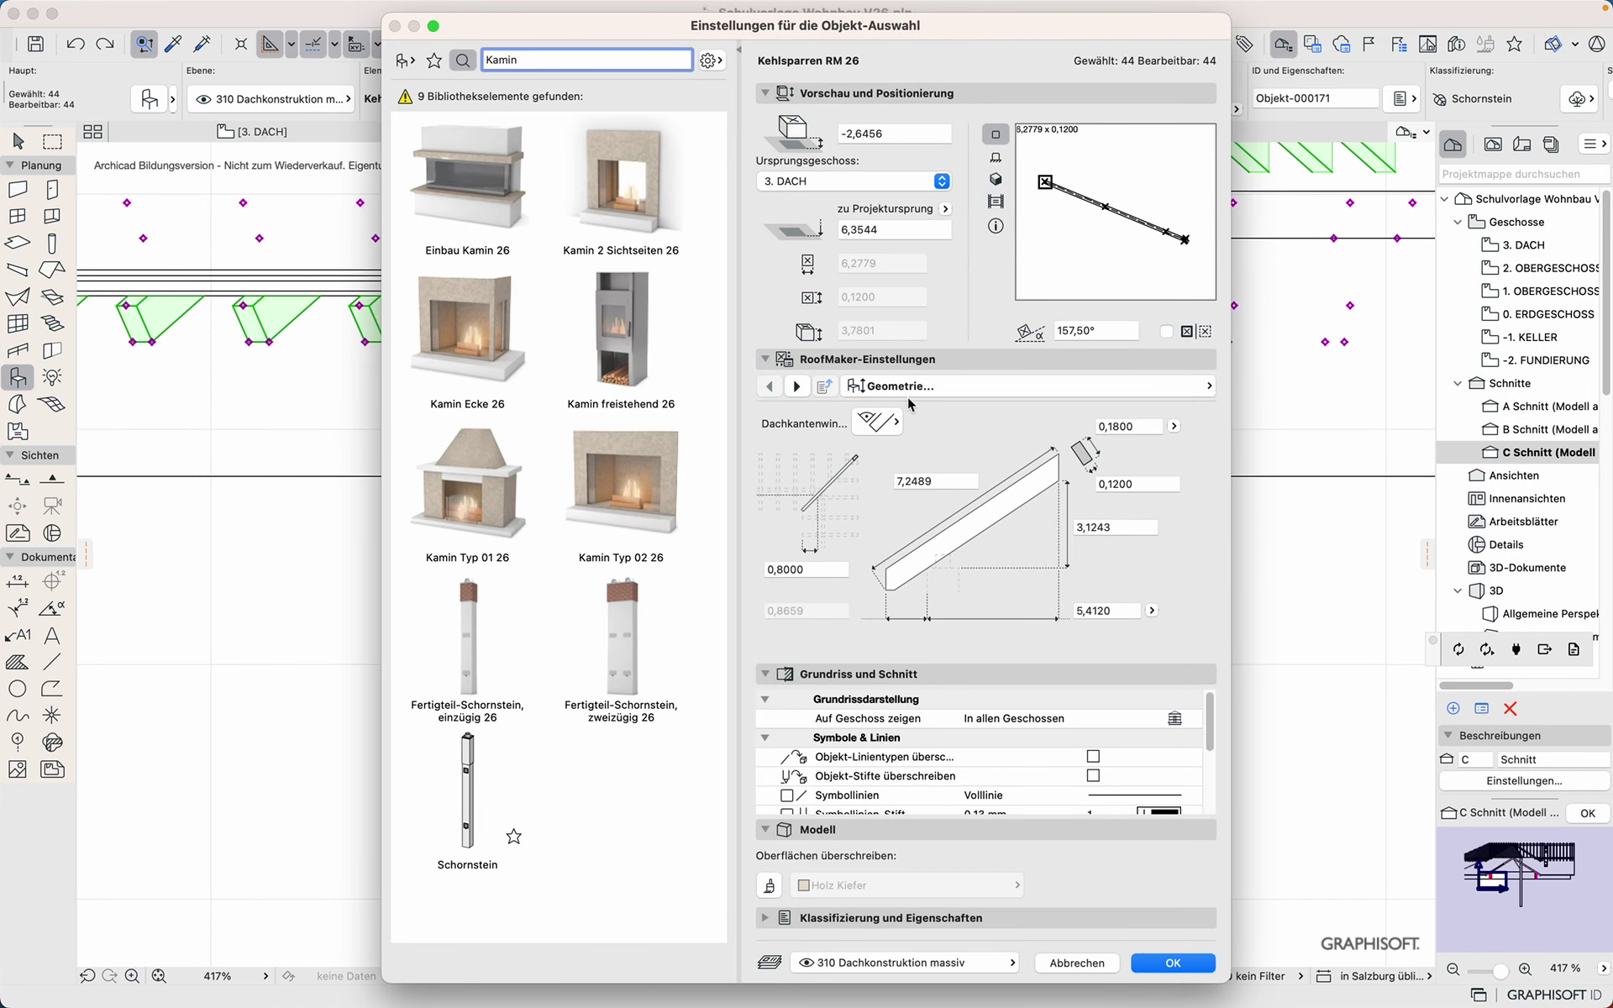
{"action": "left_click", "coordinate": [781, 570]}
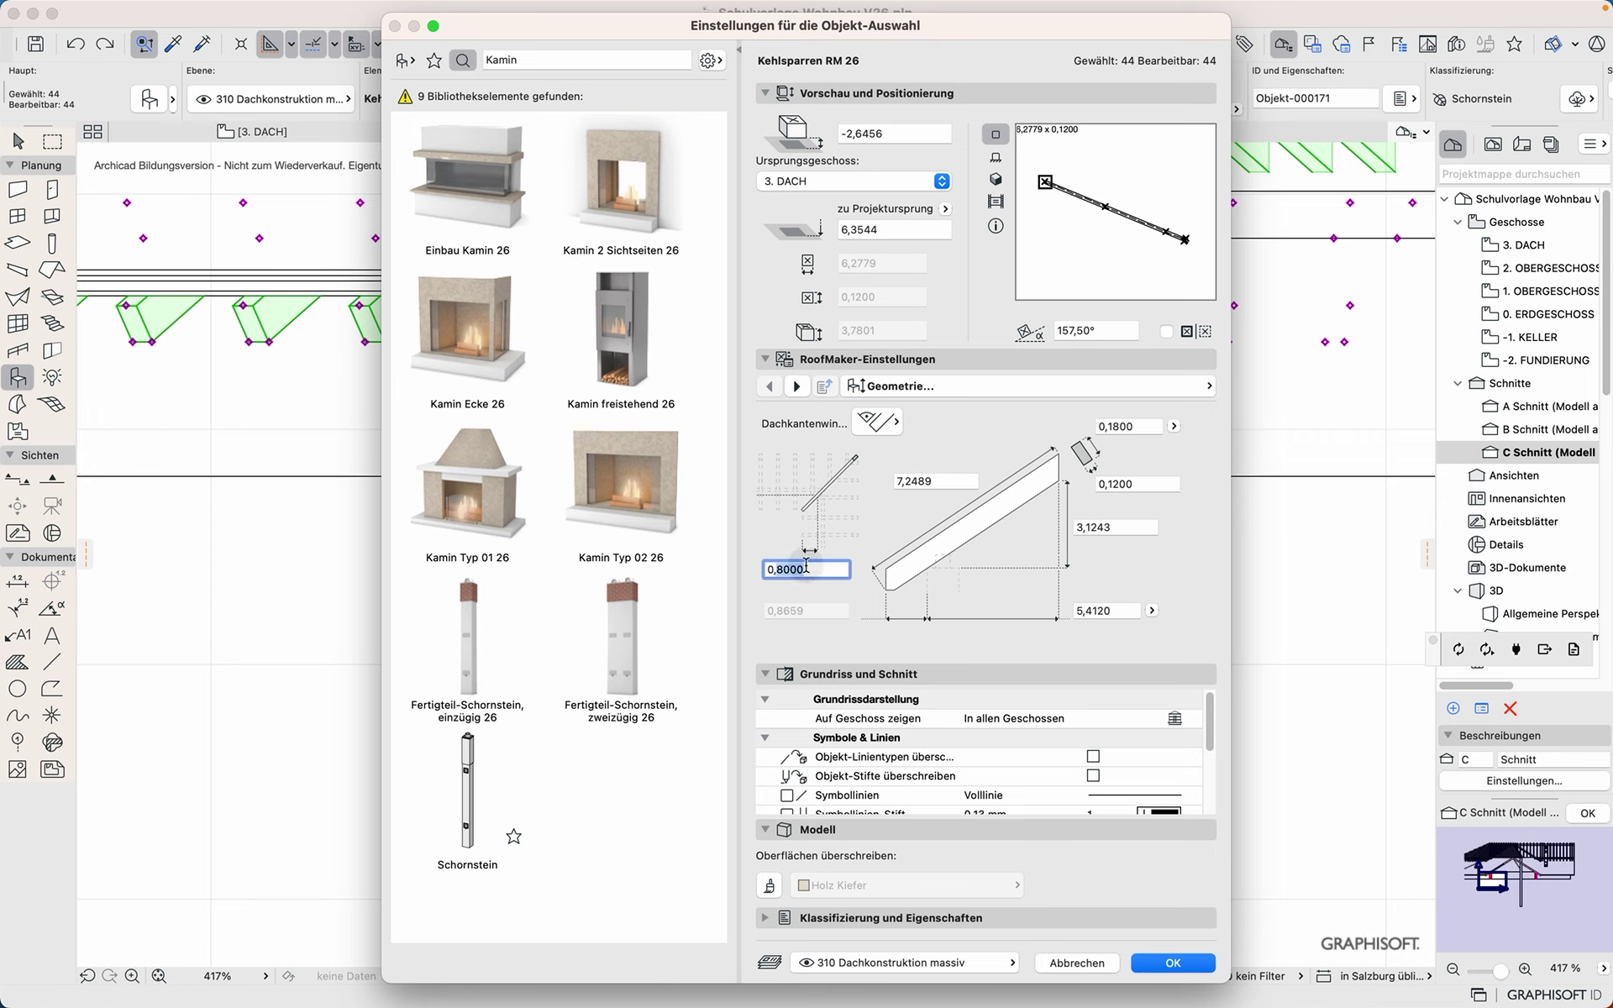
{"action": "left_click", "coordinate": [818, 572]}
{"action": "left_click", "coordinate": [819, 571]}
{"action": "left_click", "coordinate": [805, 571]}
{"action": "key", "text": "BackSpace"}
{"action": "left_click", "coordinate": [1077, 963]}
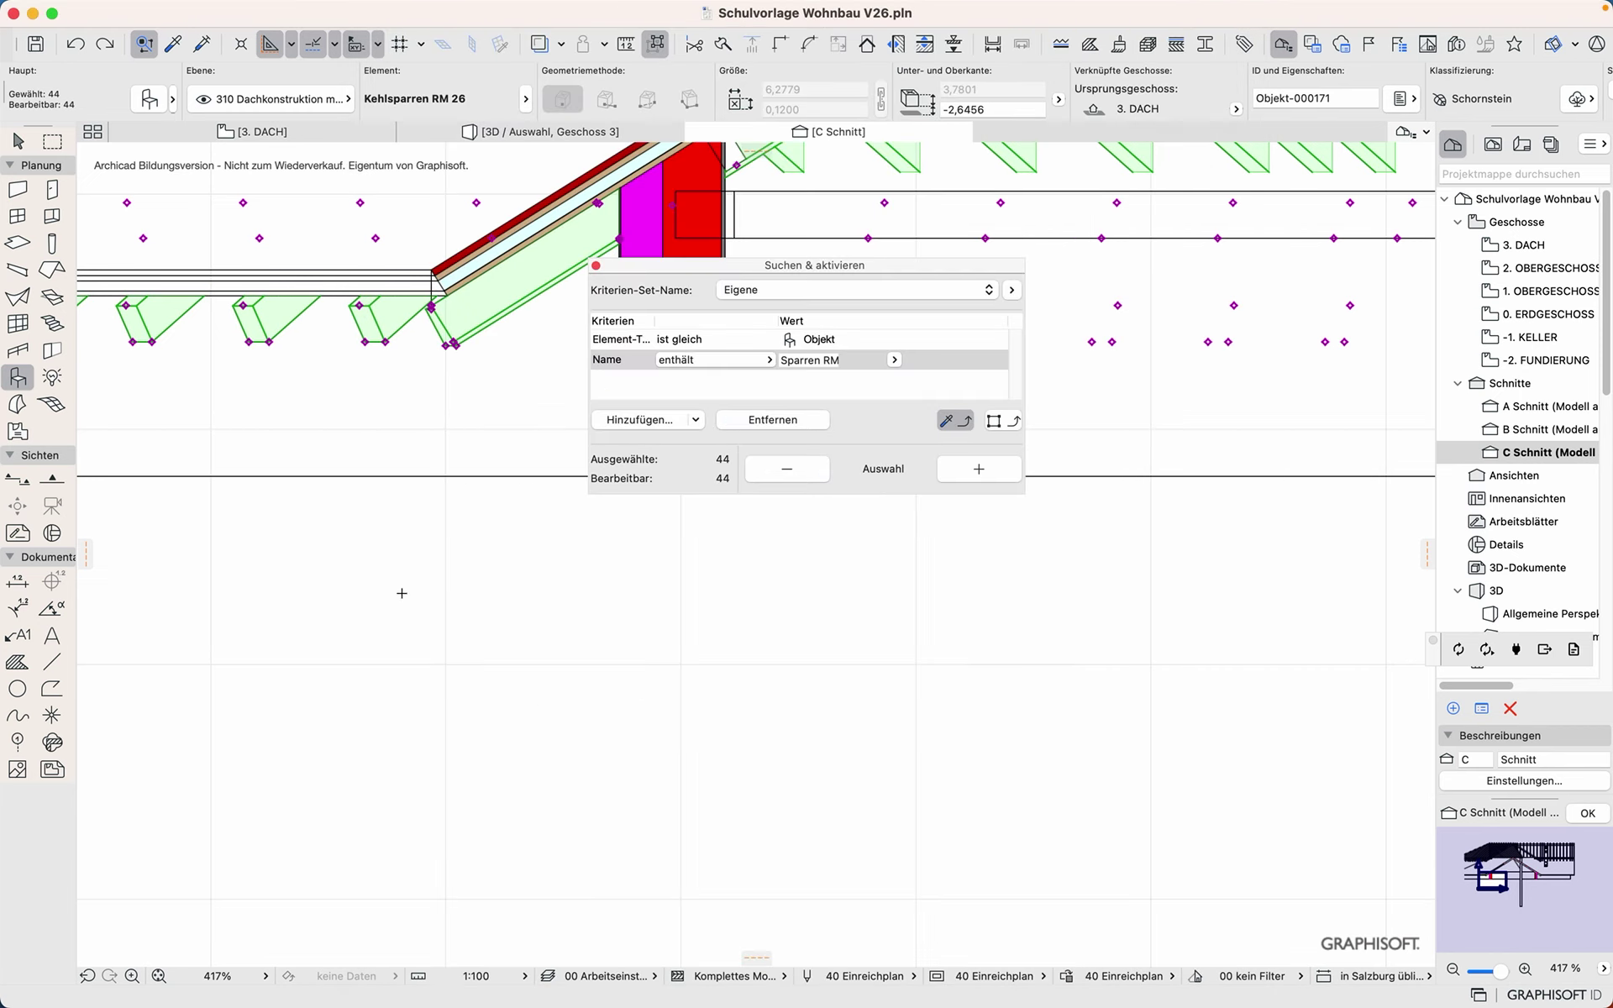
Step: Set the multi-plane roof's uniform overhang (Dachüberstand) to 0.8689 m
{"action": "left_click", "coordinate": [370, 270]}
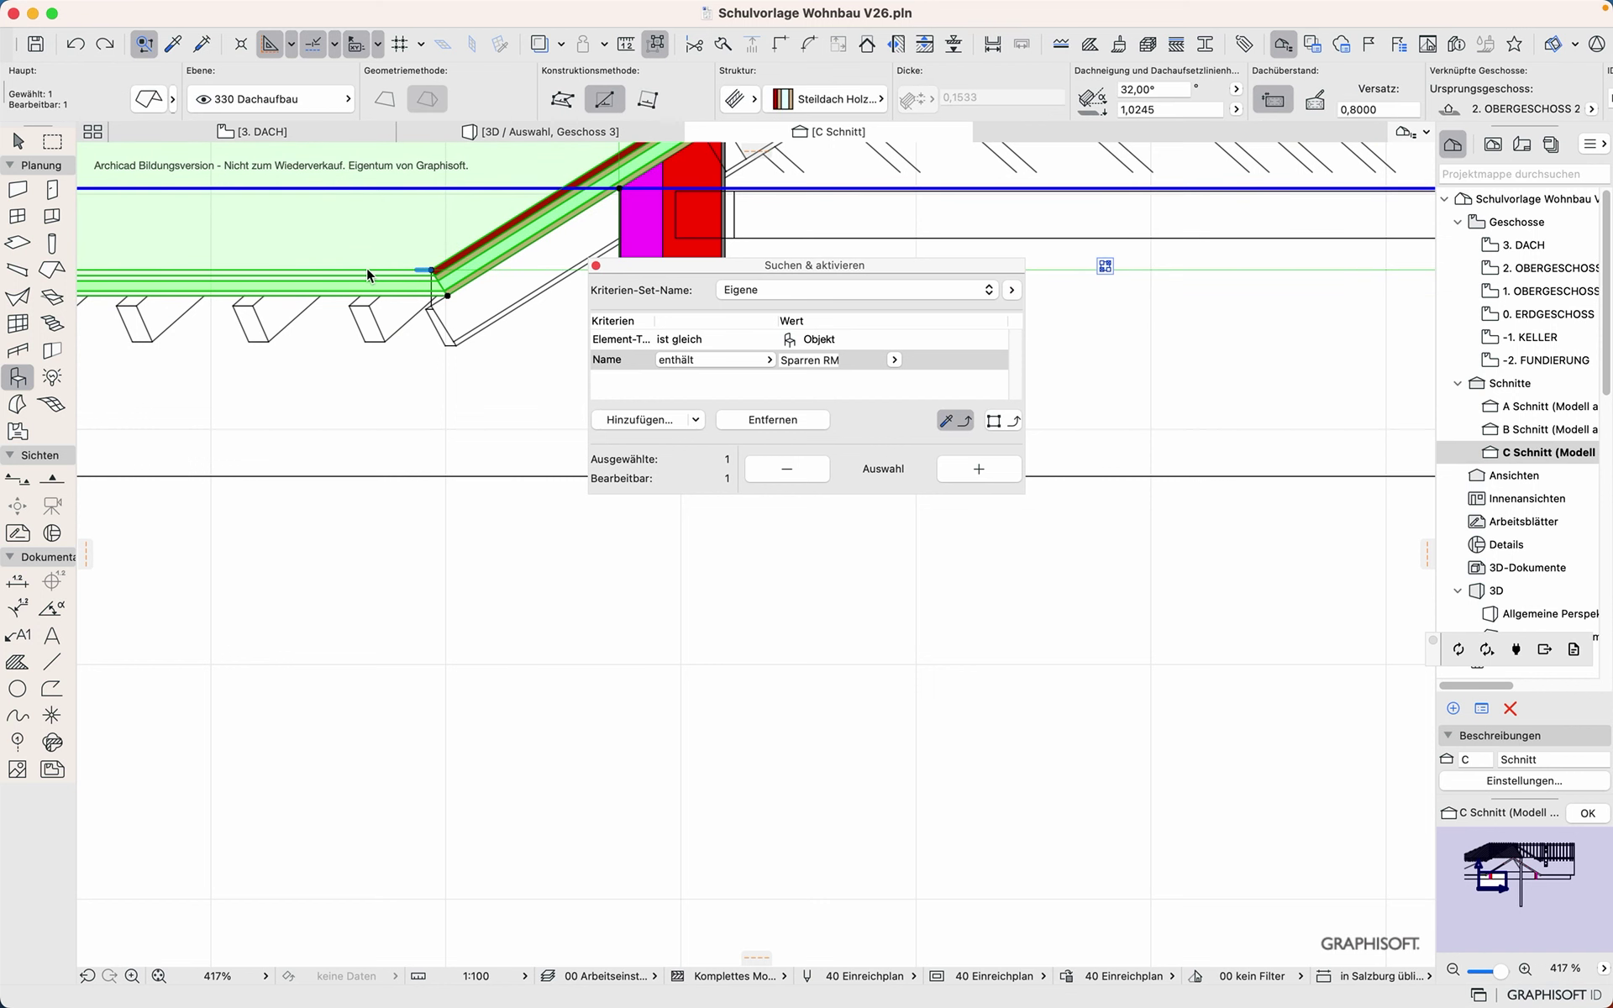
{"action": "double_click", "coordinate": [367, 267]}
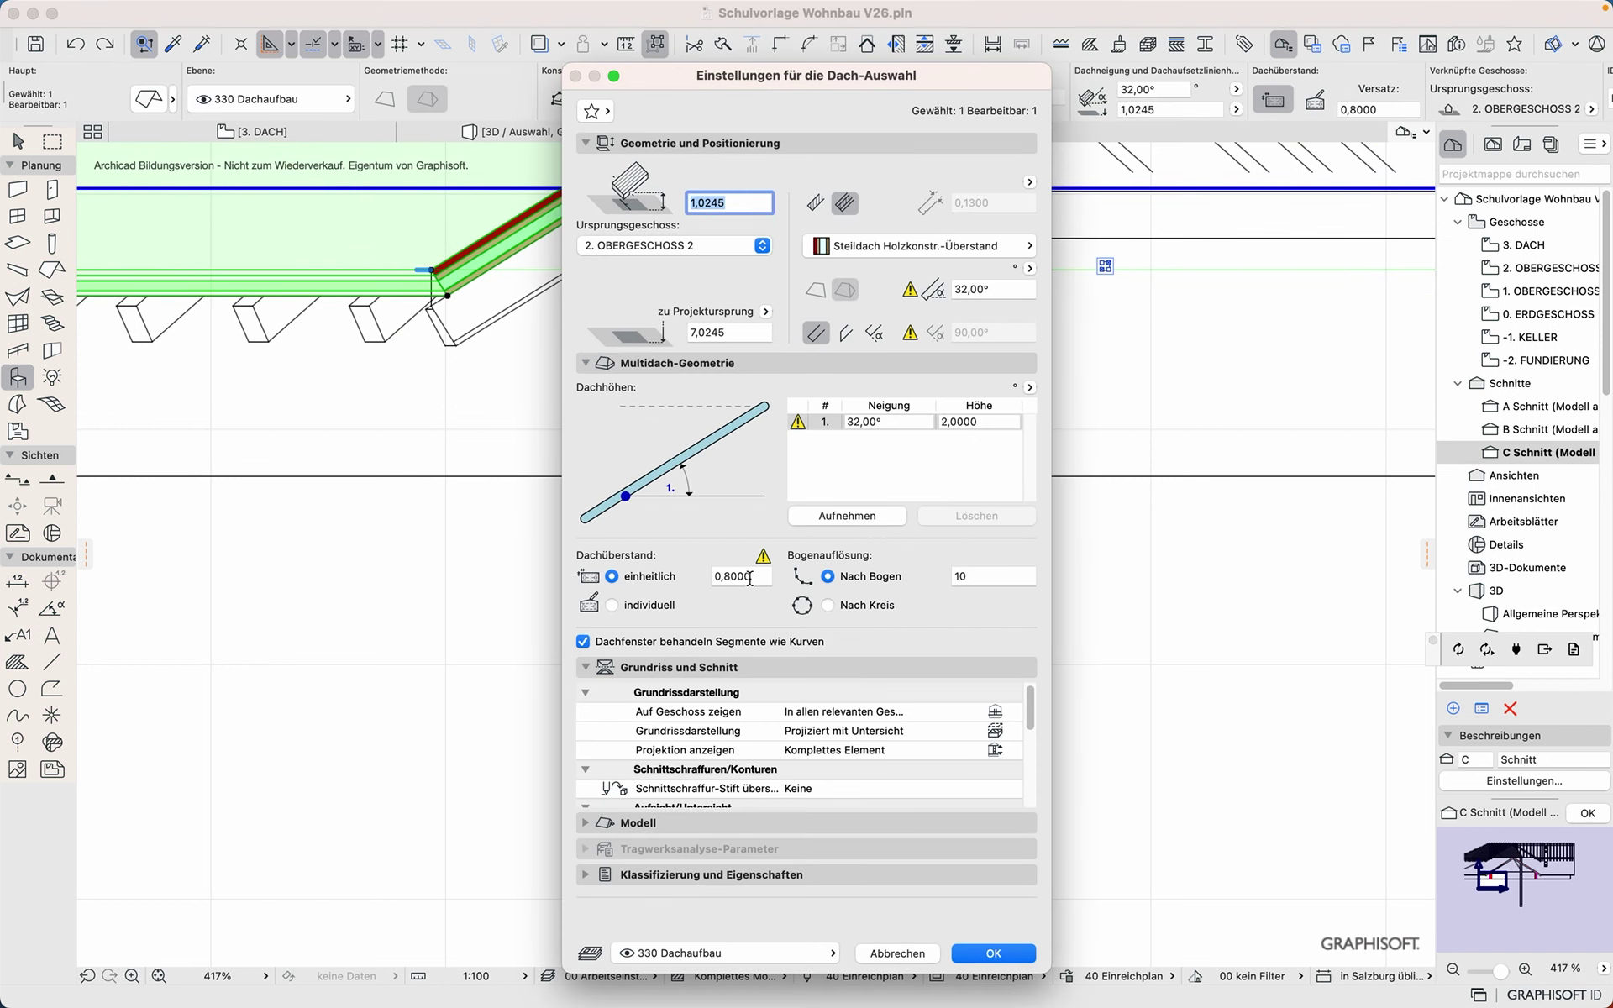
{"action": "mouse_move", "coordinate": [759, 578]}
{"action": "left_mouse_down"}
{"action": "mouse_move", "coordinate": [725, 578]}
{"action": "mouse_move", "coordinate": [759, 577]}
{"action": "left_mouse_up"}
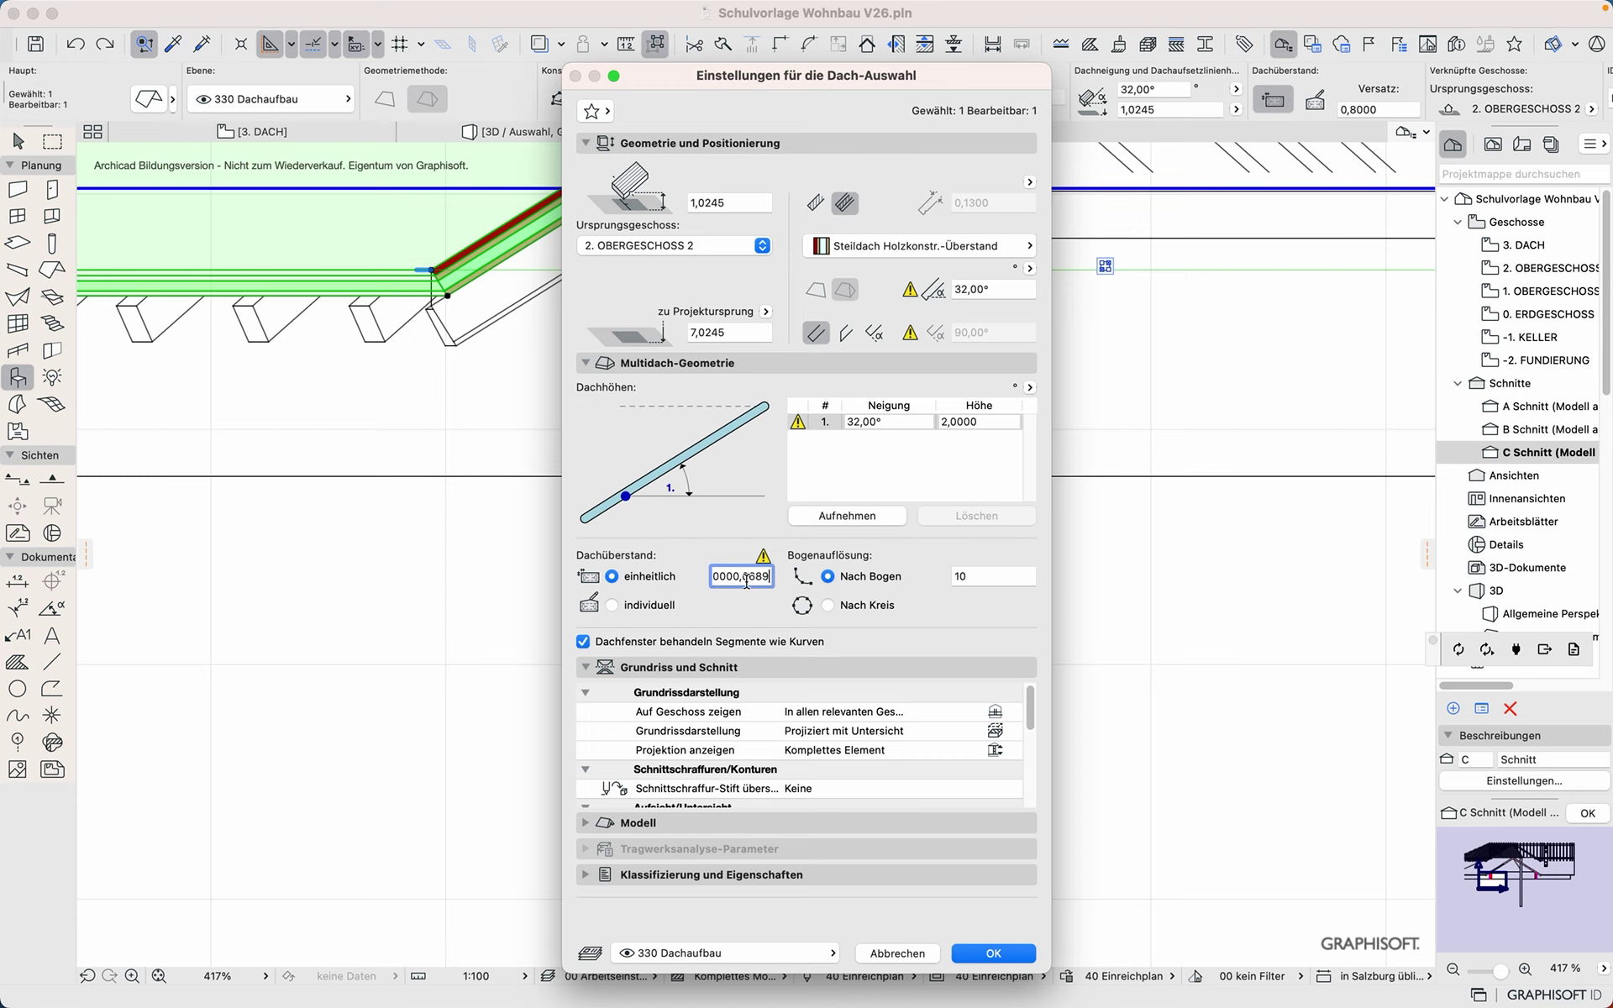
{"action": "mouse_move", "coordinate": [741, 579]}
{"action": "left_mouse_down"}
{"action": "mouse_move", "coordinate": [675, 581]}
{"action": "mouse_move", "coordinate": [725, 583]}
{"action": "left_mouse_up"}
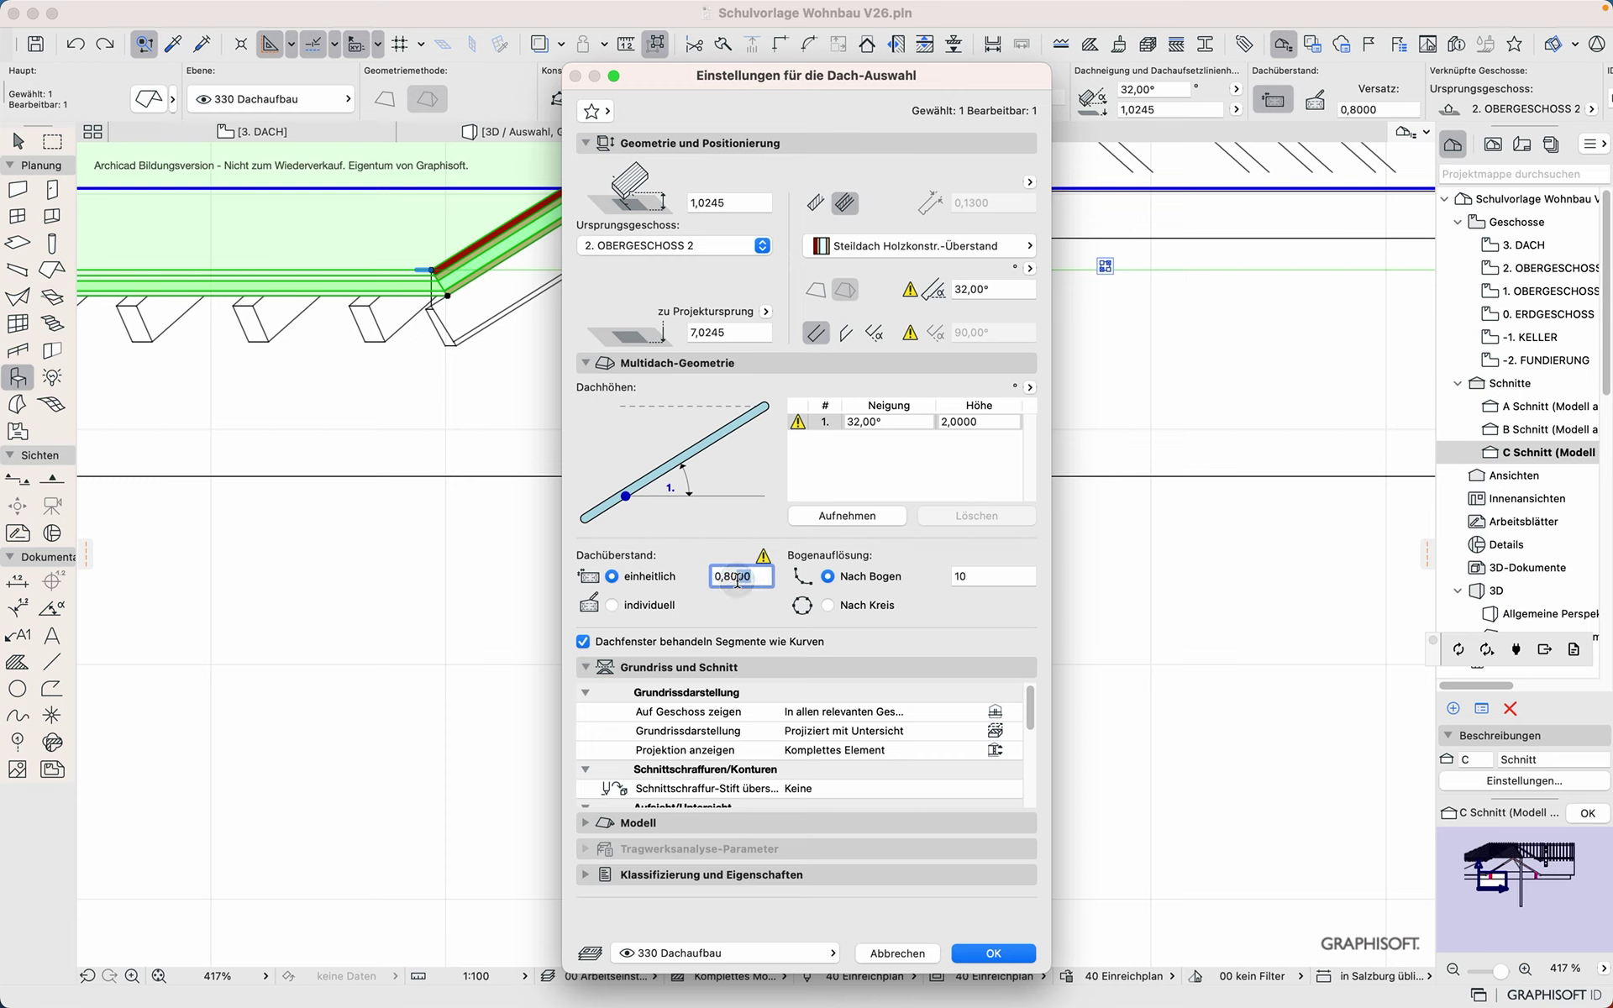
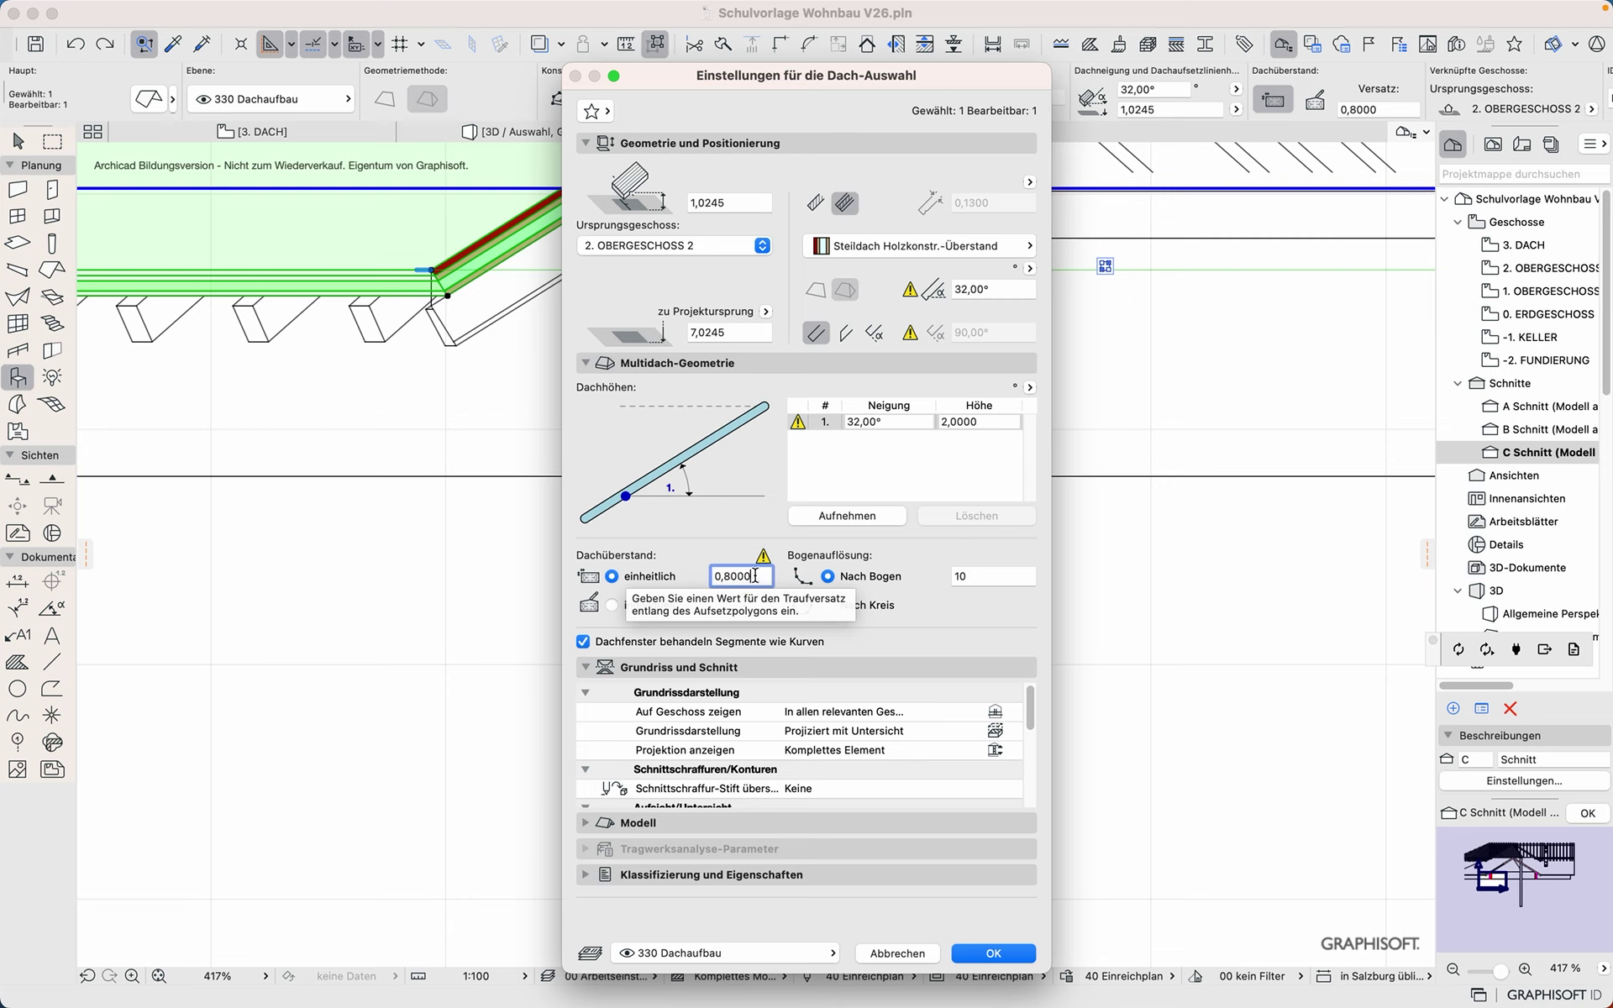
{"action": "left_click", "coordinate": [733, 576]}
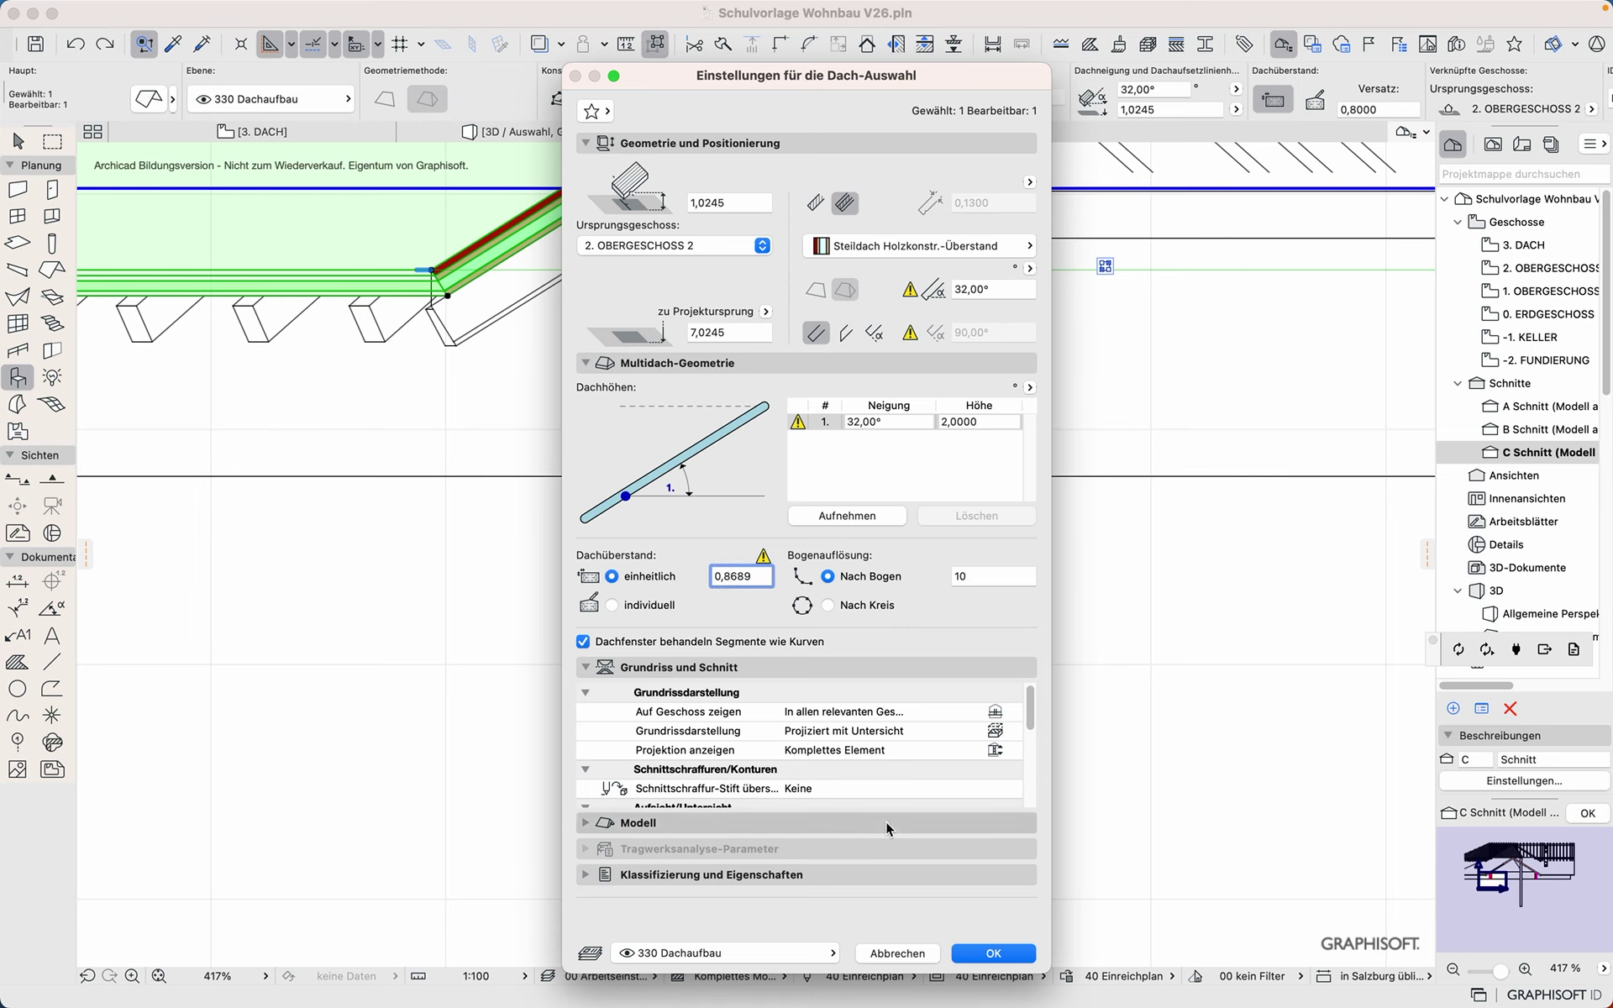
{"action": "left_click", "coordinate": [995, 954]}
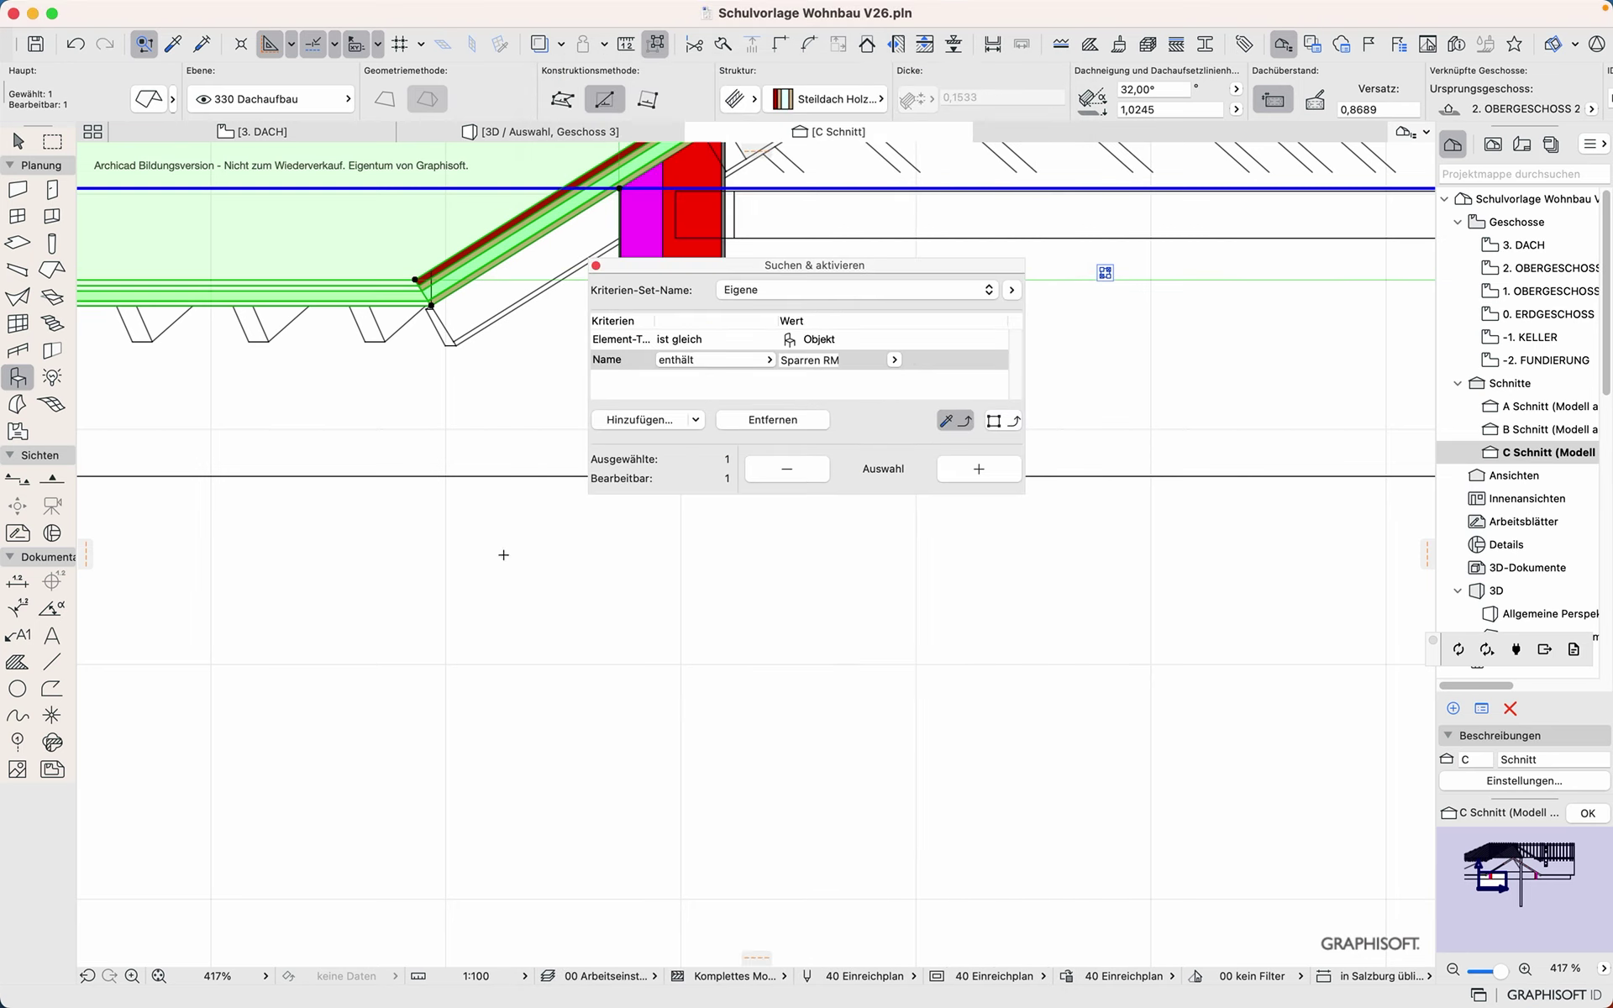
Step: Examine the extended eave against the rafter end in section C, and inspect the whole roof in 3D
{"action": "scroll", "coordinate": [448, 321], "scroll_direction": "up", "scroll_amount": 5}
{"action": "scroll", "coordinate": [441, 294], "scroll_direction": "down", "scroll_amount": 2}
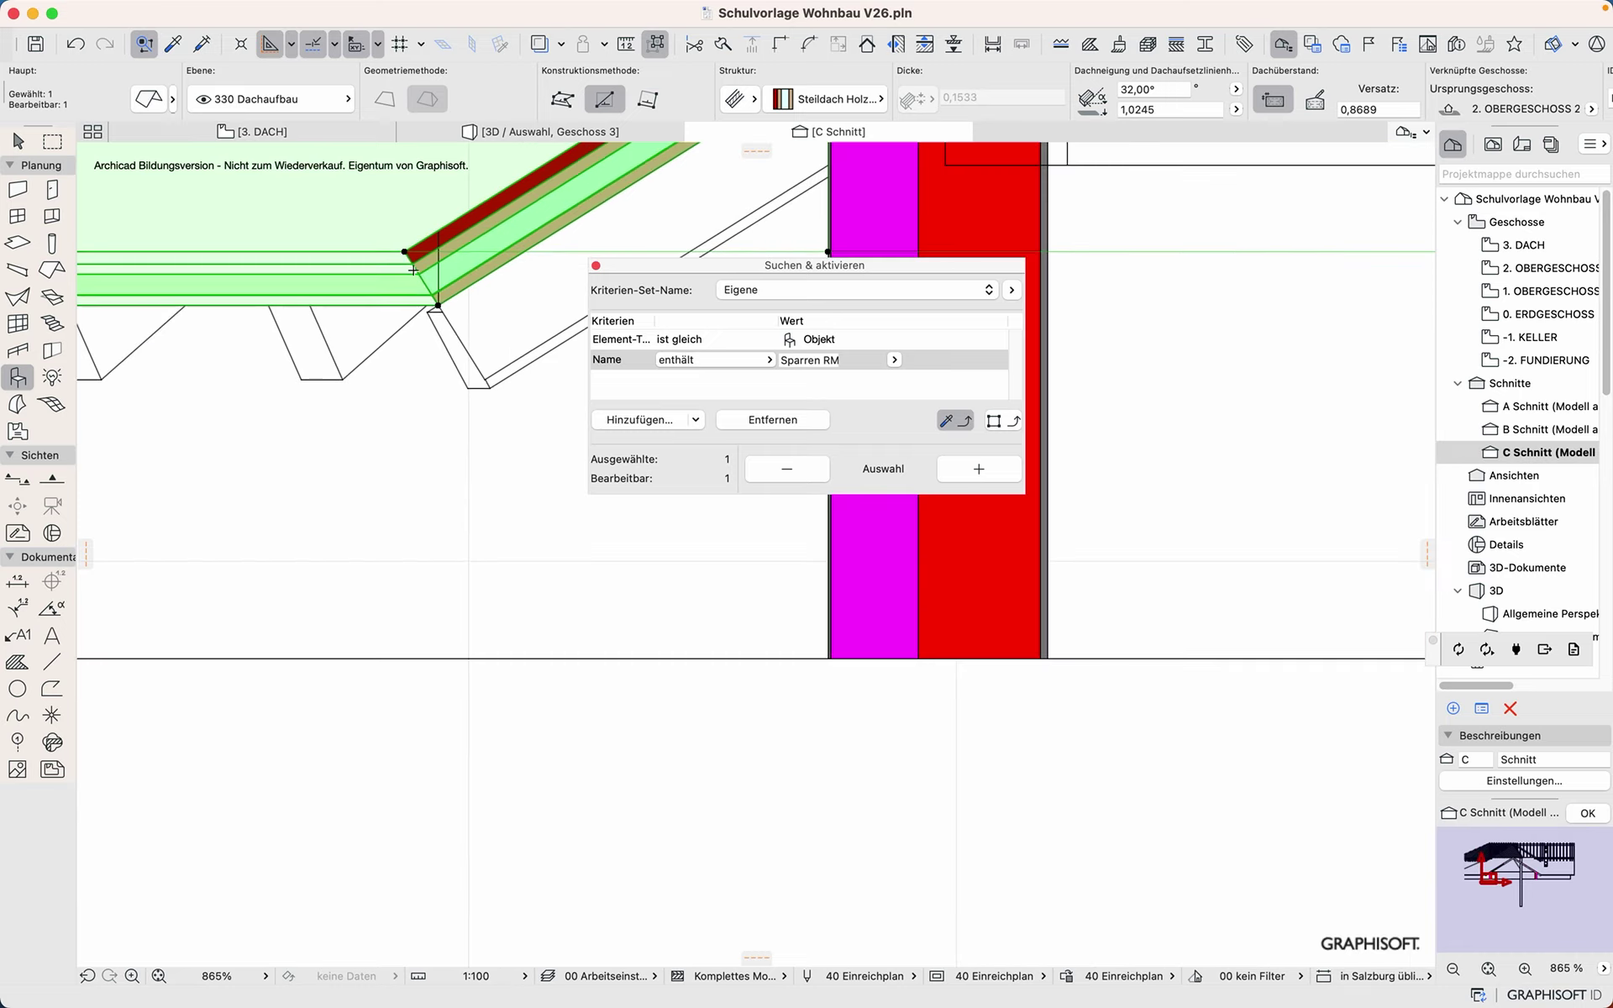
{"action": "scroll", "coordinate": [487, 404], "scroll_direction": "down", "scroll_amount": 8}
{"action": "key", "text": "Escape"}
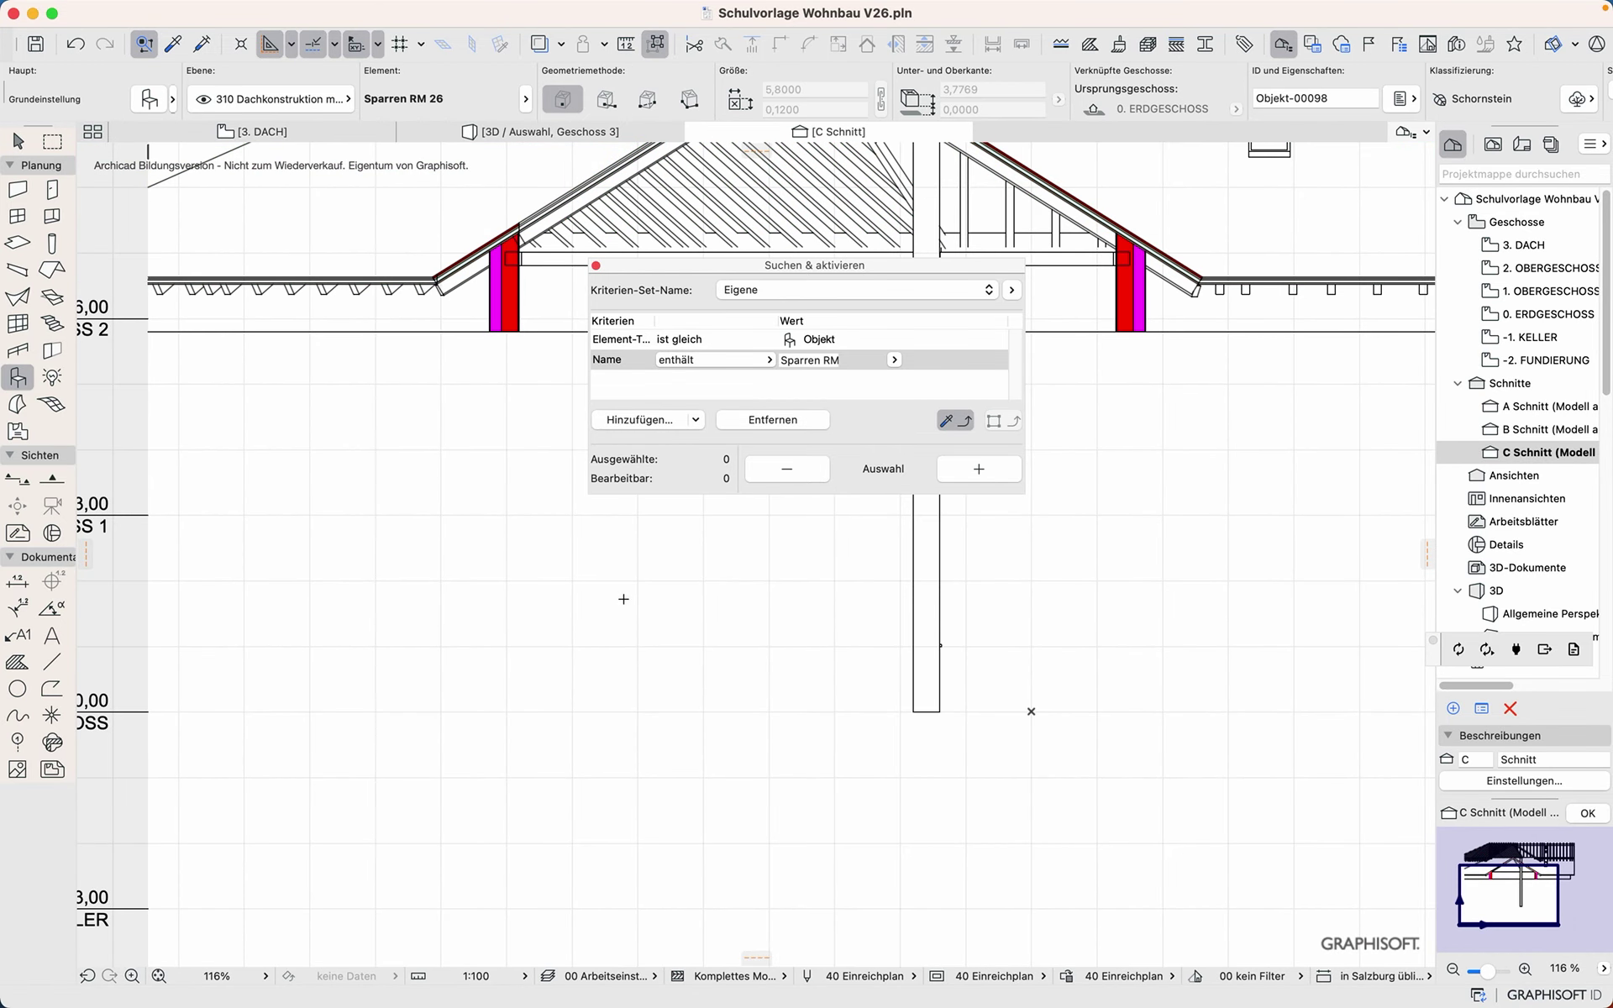
{"action": "key", "text": "F3"}
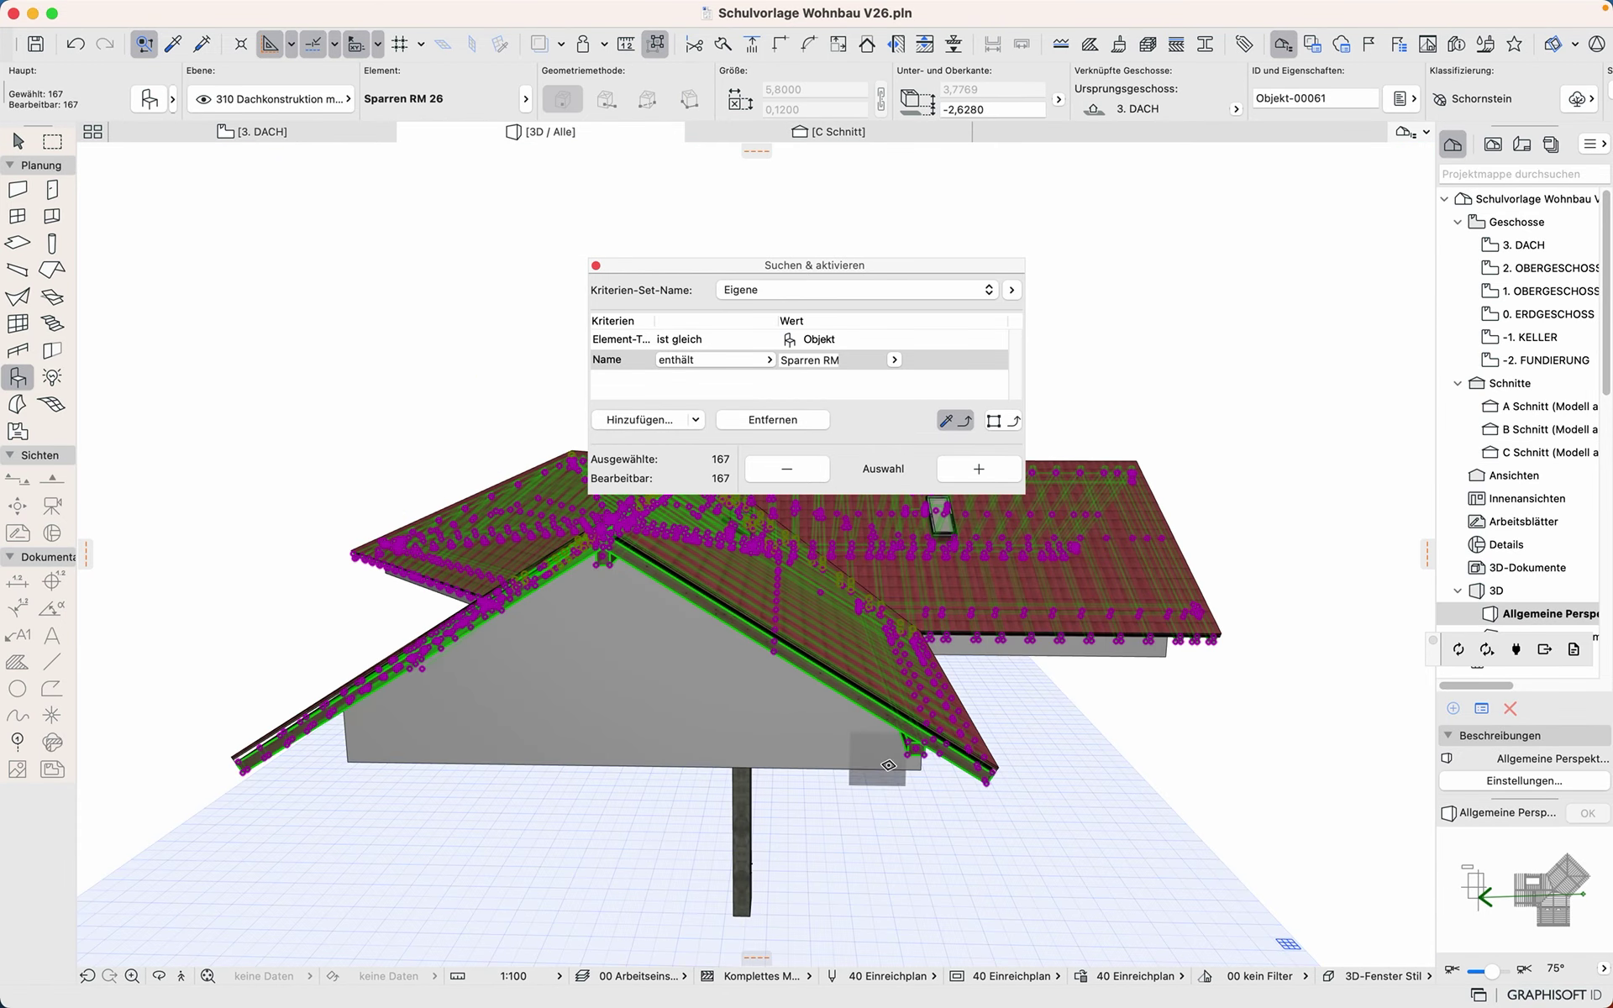
{"action": "key", "text": "Escape"}
{"action": "scroll", "coordinate": [950, 865], "scroll_direction": "up", "scroll_amount": 10}
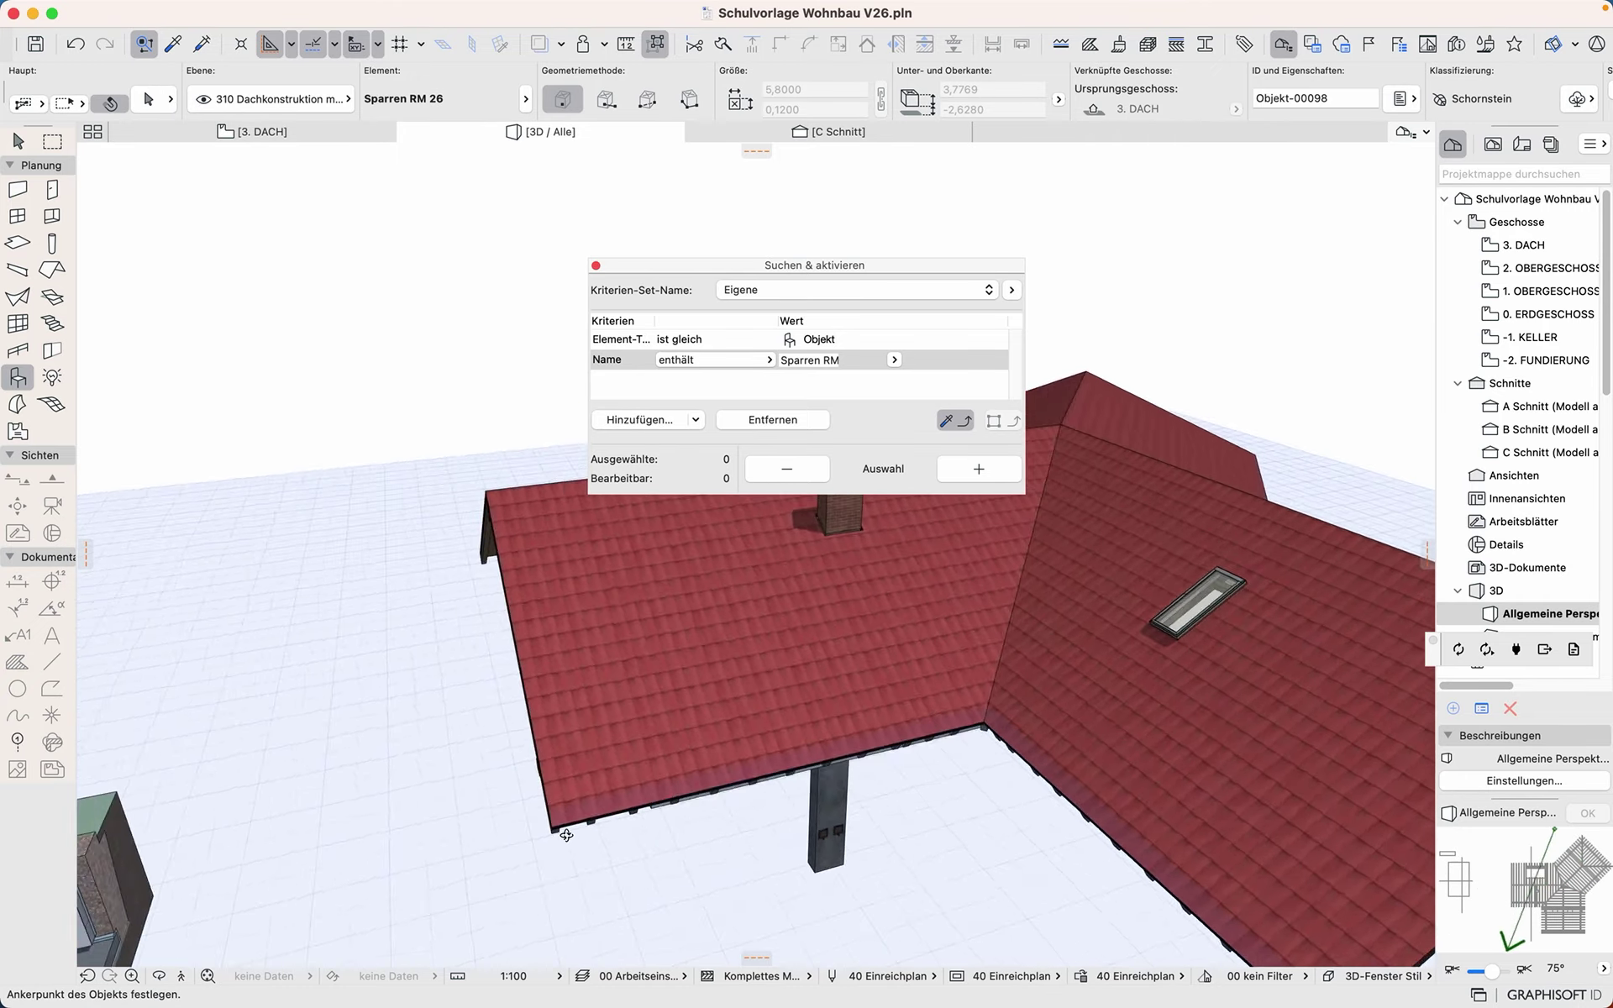
{"action": "scroll", "coordinate": [512, 781], "scroll_direction": "down", "scroll_amount": 10}
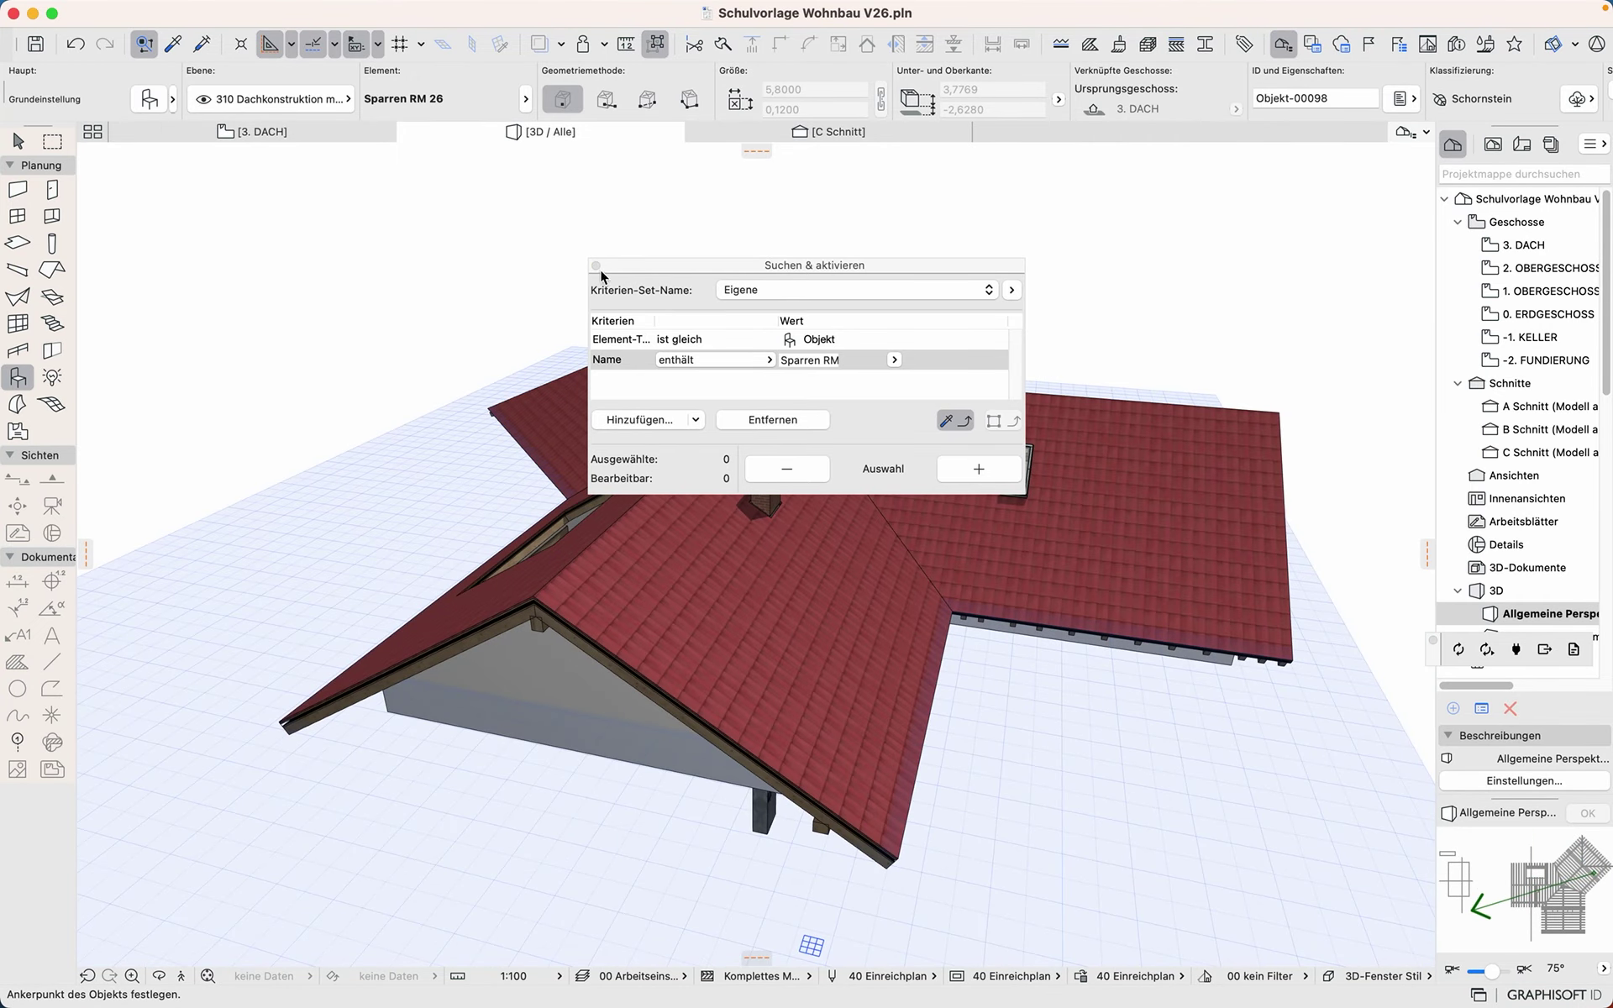
Step: Move the trimmer beam (Wechsel RM 26) at the roof opening up about 0.053 m towards the roof's underside in 3D
{"action": "middle_click_drag", "start_coordinate": [630, 392], "coordinate": [929, 435], "text": "shift"}
{"action": "scroll", "coordinate": [538, 534], "scroll_direction": "up", "scroll_amount": 3}
{"action": "scroll", "coordinate": [539, 535], "scroll_direction": "up", "scroll_amount": 8}
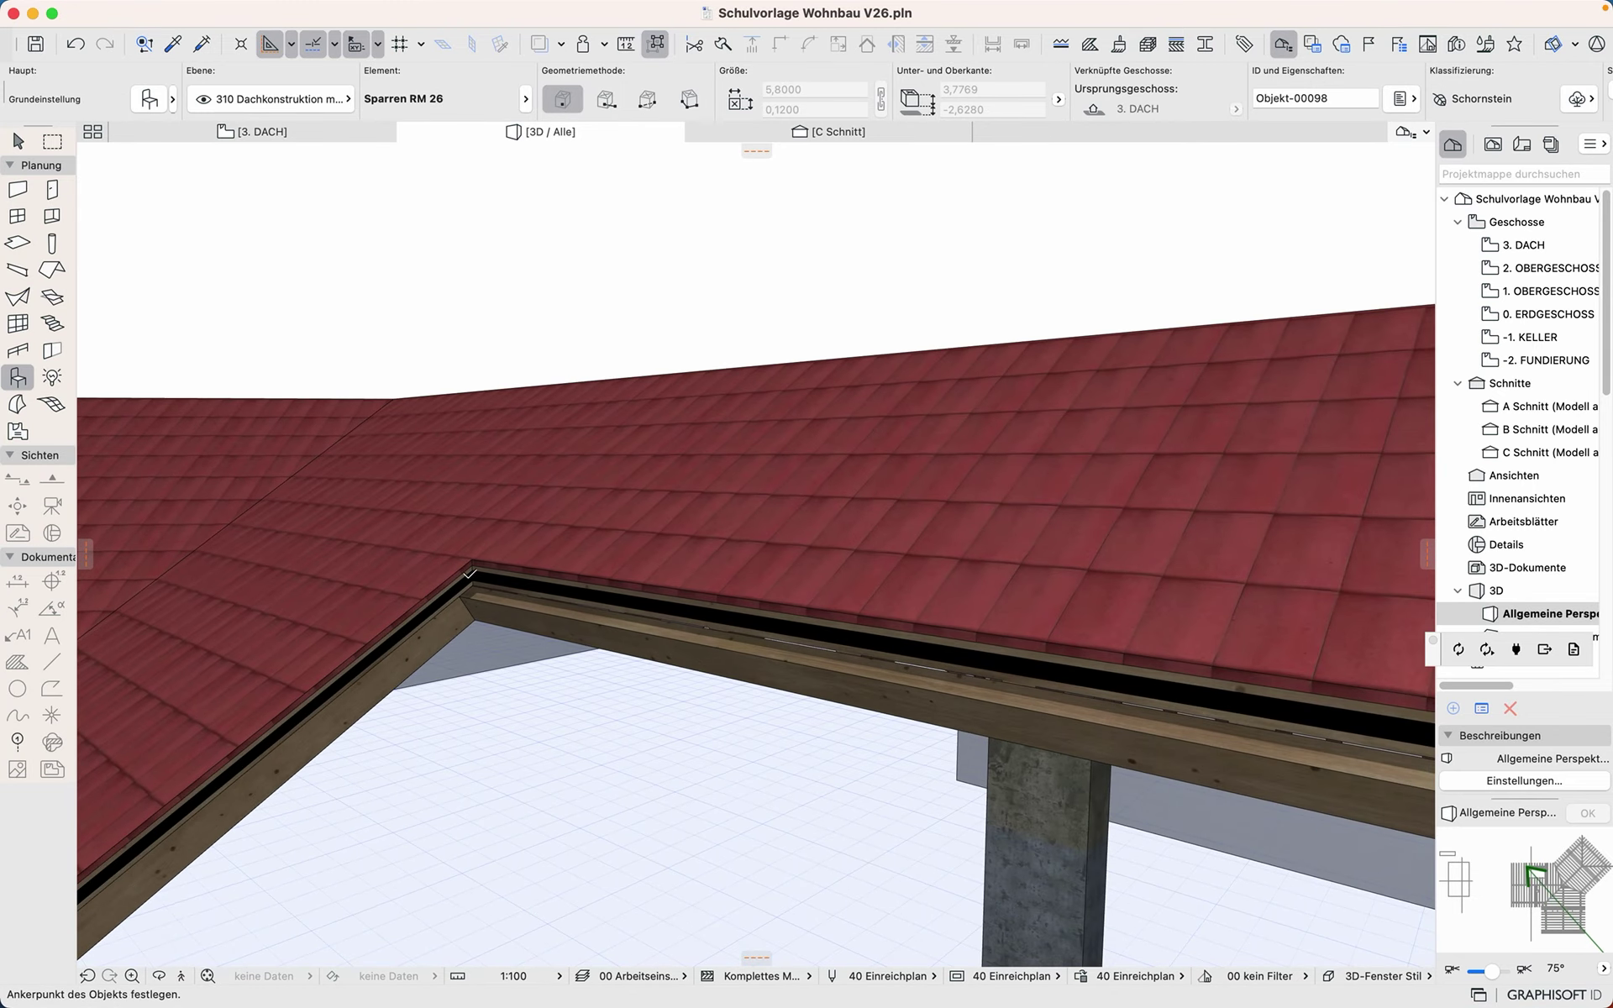
{"action": "middle_click_drag", "start_coordinate": [574, 656], "coordinate": [390, 663], "text": "shift"}
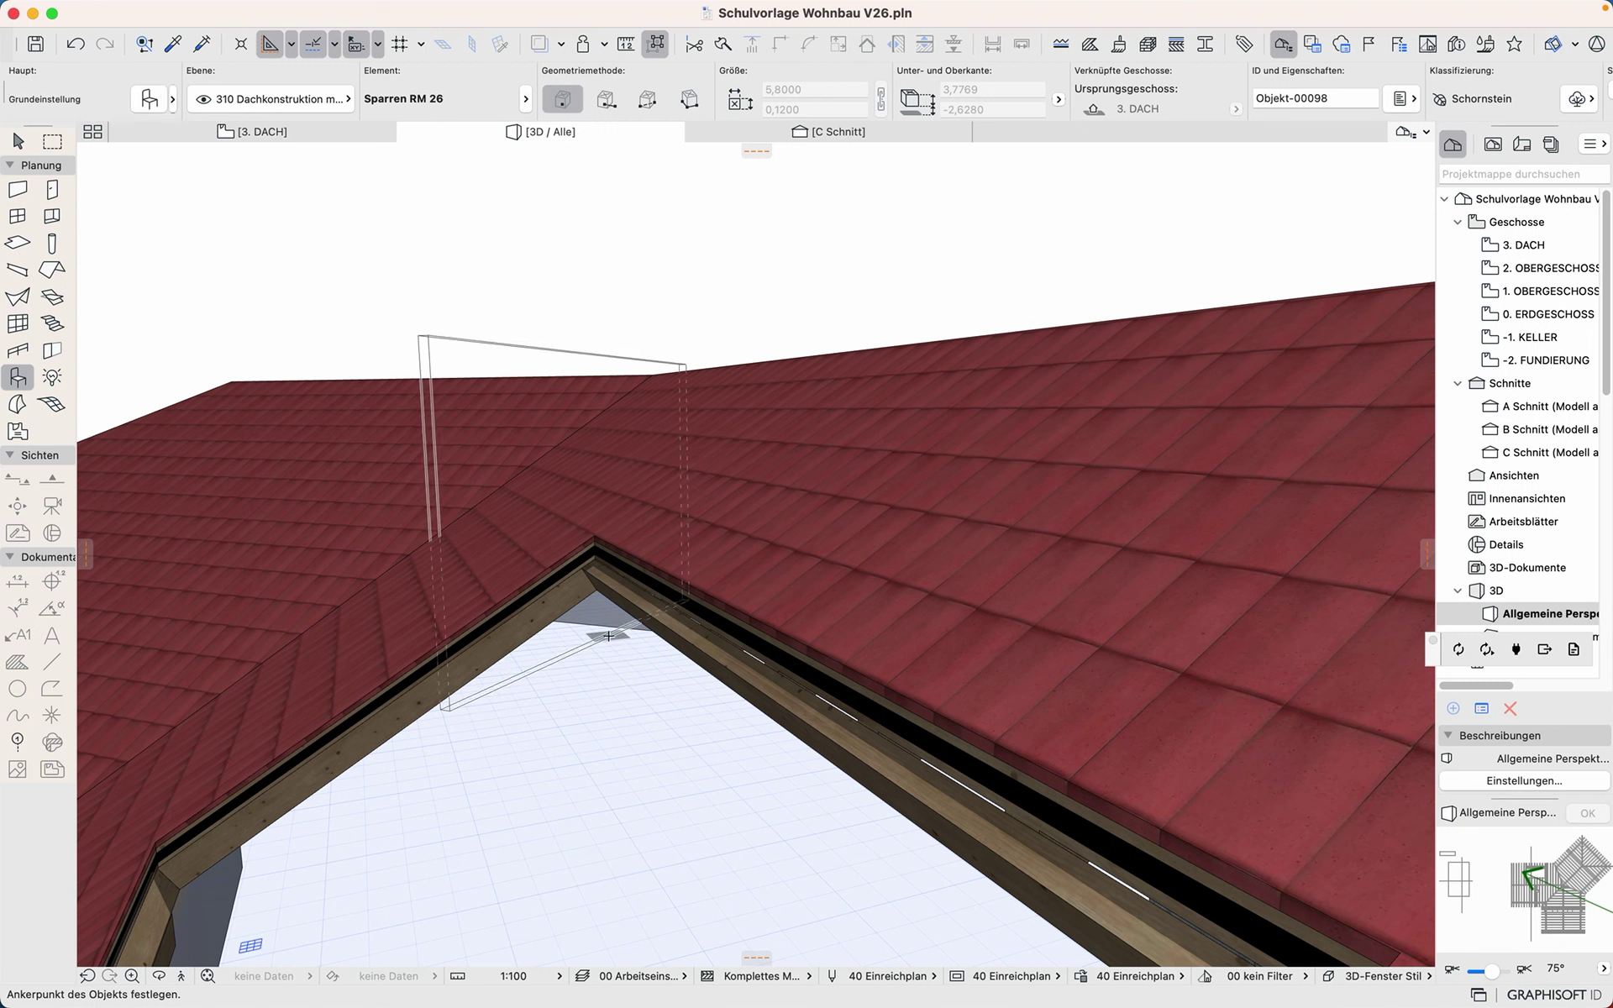
{"action": "left_click", "coordinate": [668, 581], "text": "shift"}
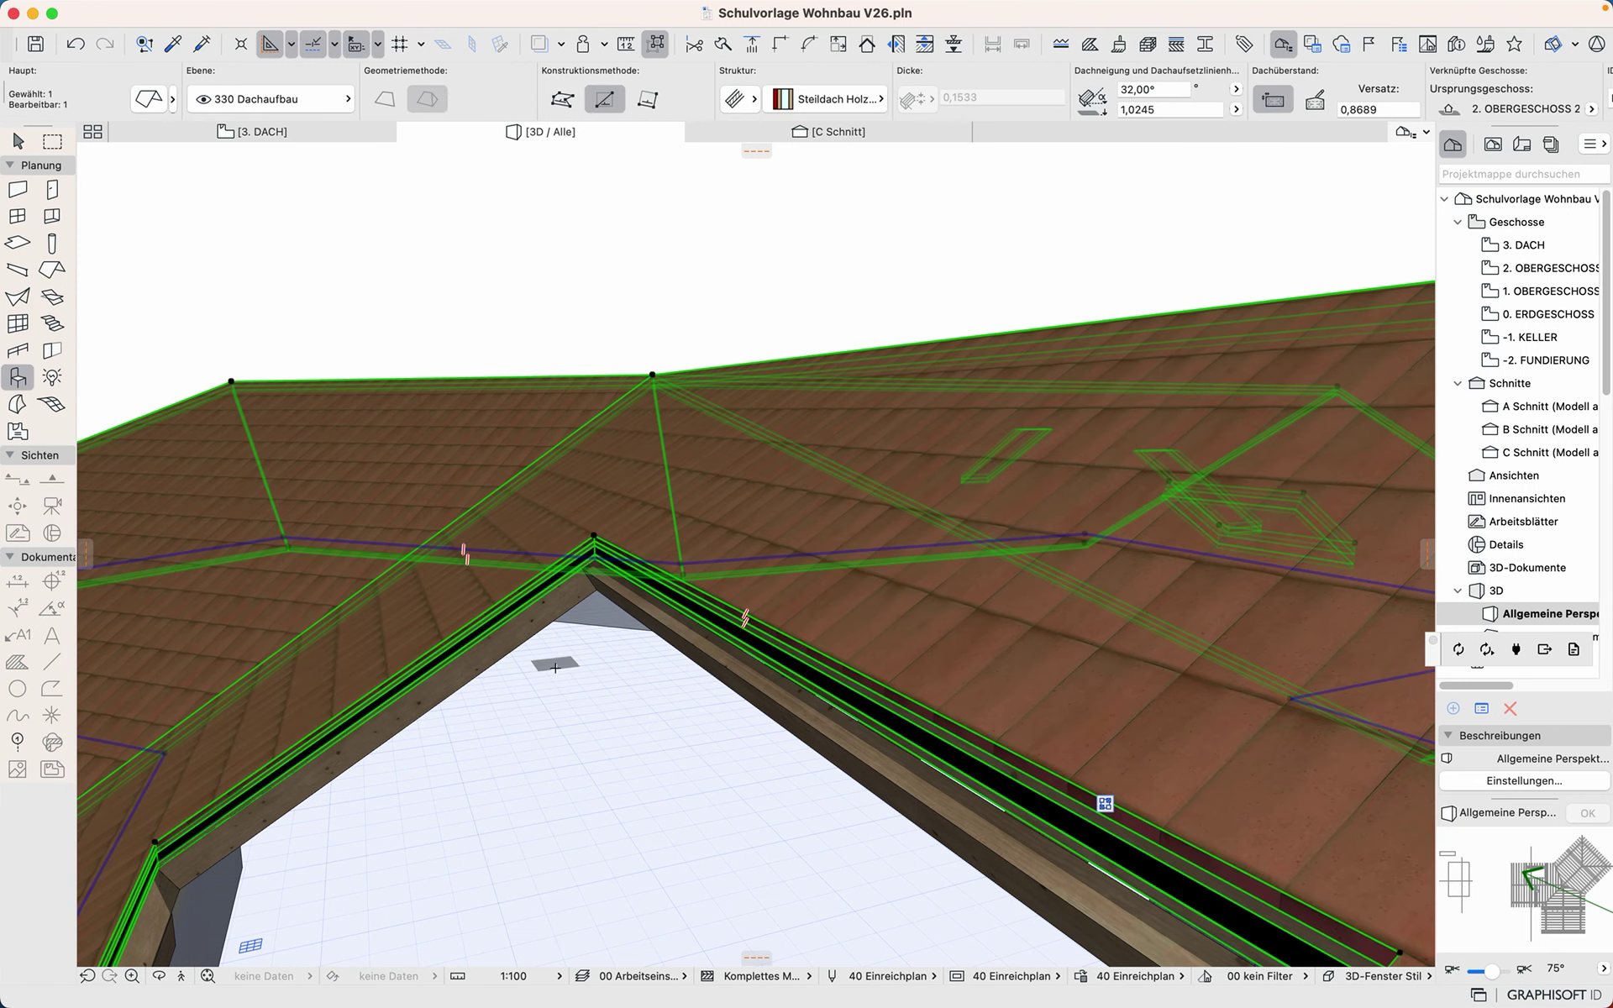
{"action": "key", "text": "Escape"}
{"action": "left_click", "coordinate": [601, 588], "text": "shift"}
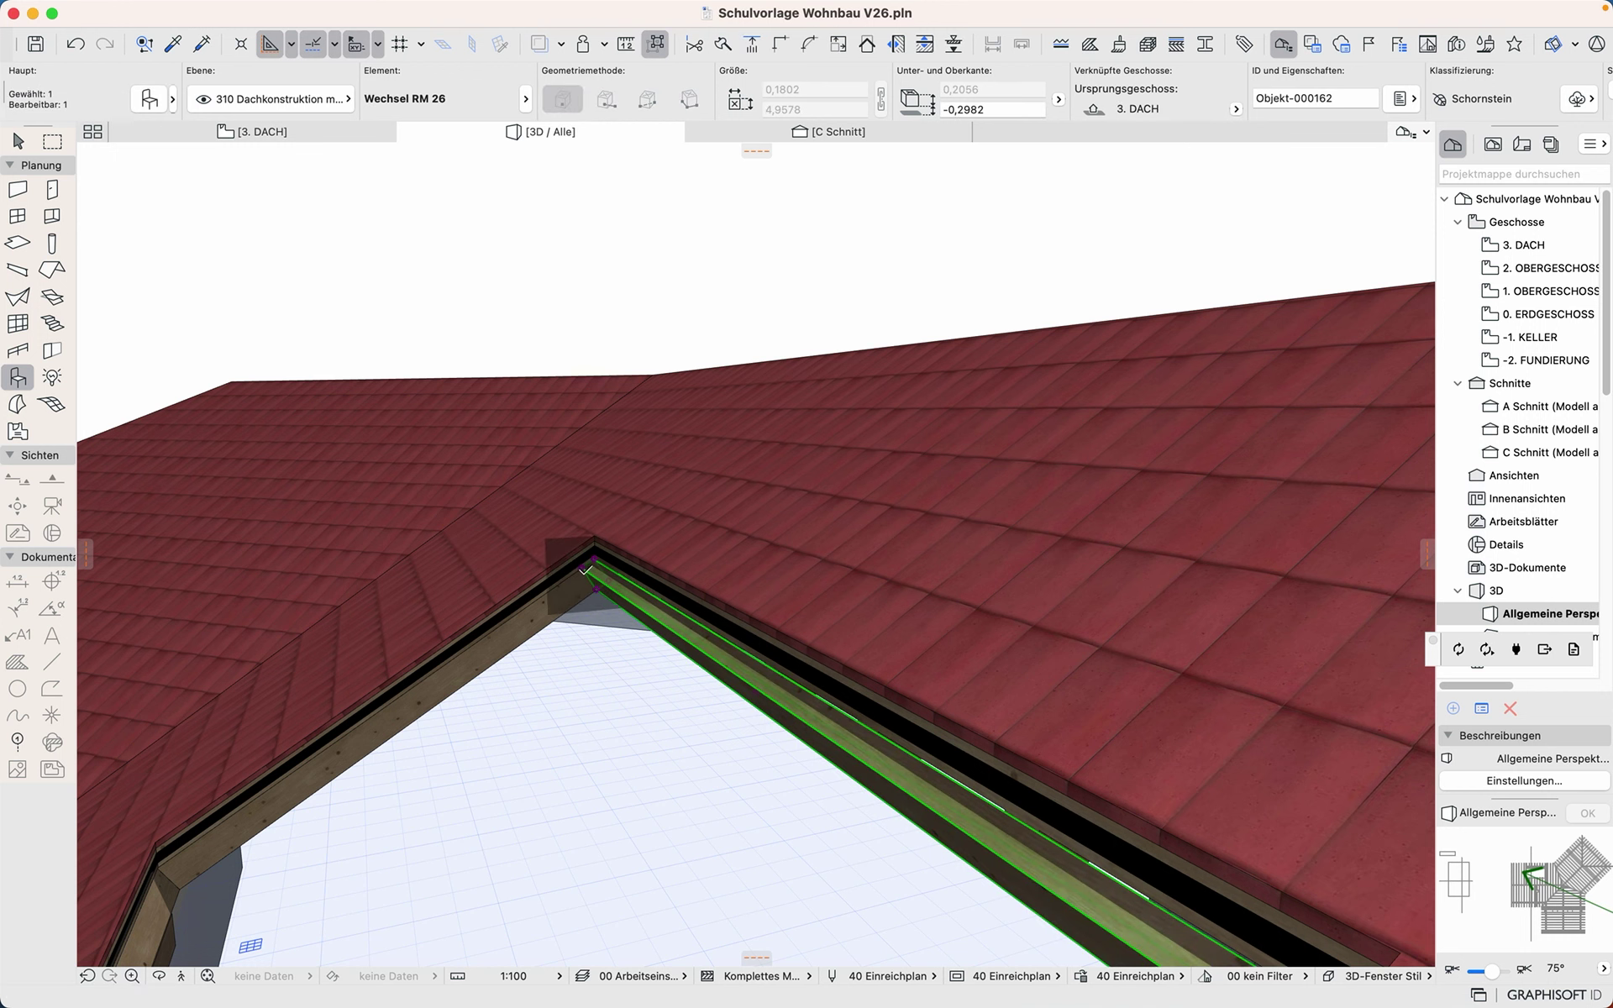
{"action": "key", "text": "super+d"}
{"action": "left_click", "coordinate": [585, 577]}
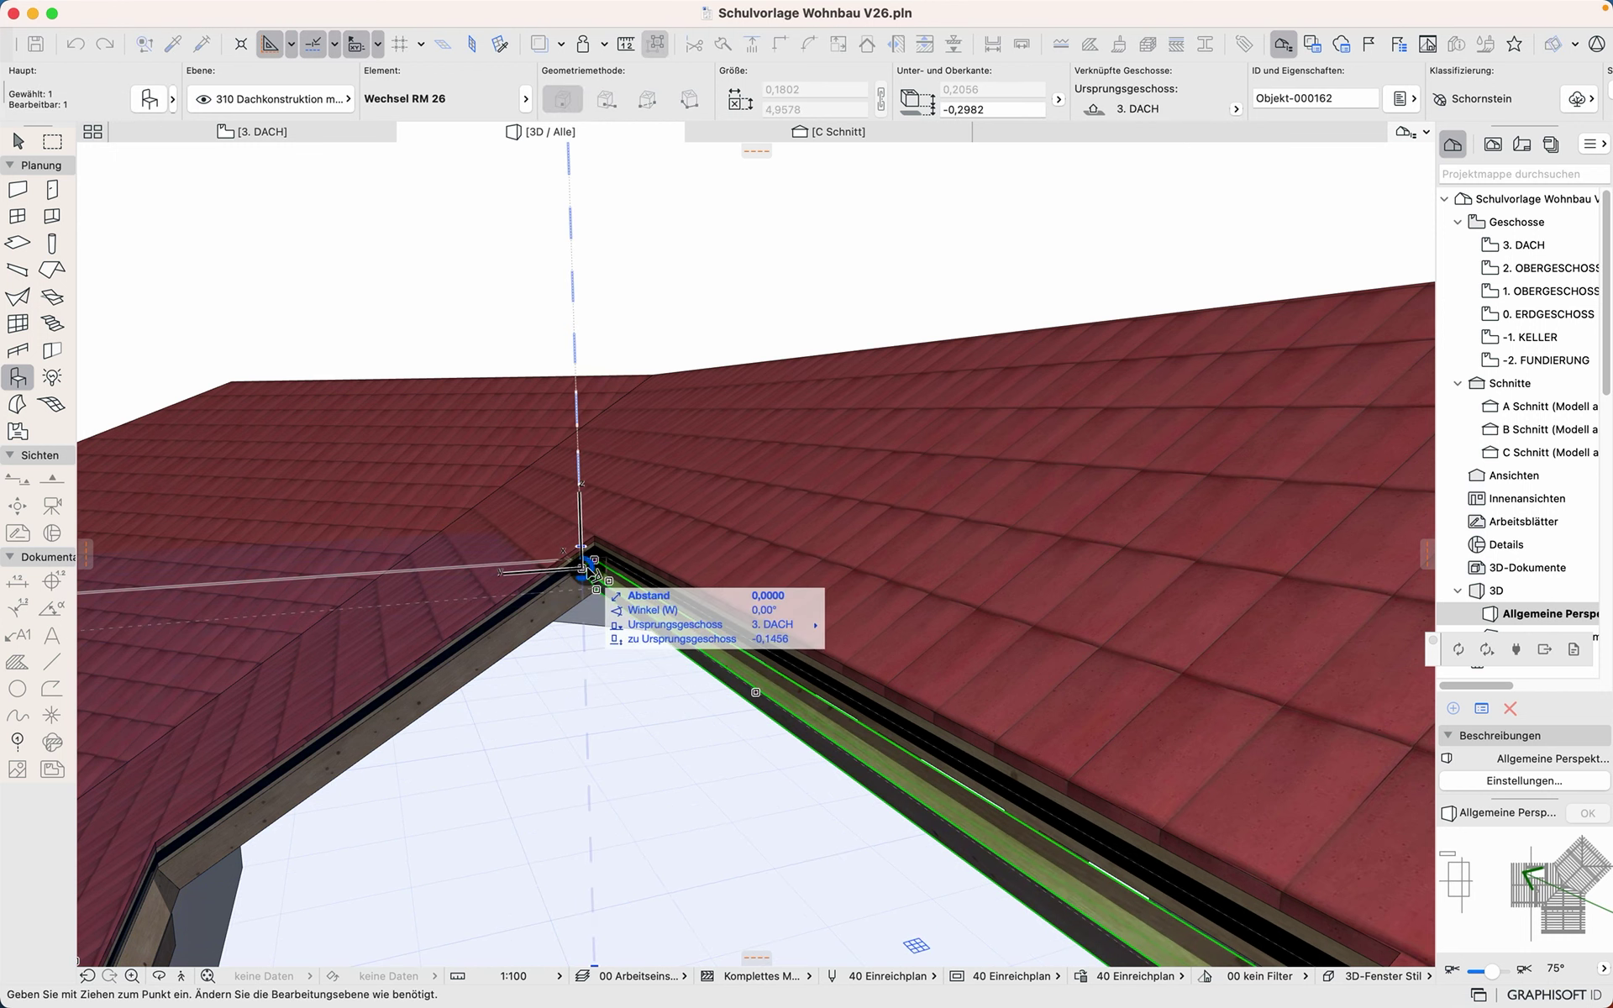
{"action": "left_click", "coordinate": [593, 578]}
{"action": "middle_click_drag", "start_coordinate": [623, 639], "coordinate": [522, 648], "text": "shift"}
{"action": "middle_click_drag", "start_coordinate": [490, 744], "coordinate": [602, 755], "text": "shift"}
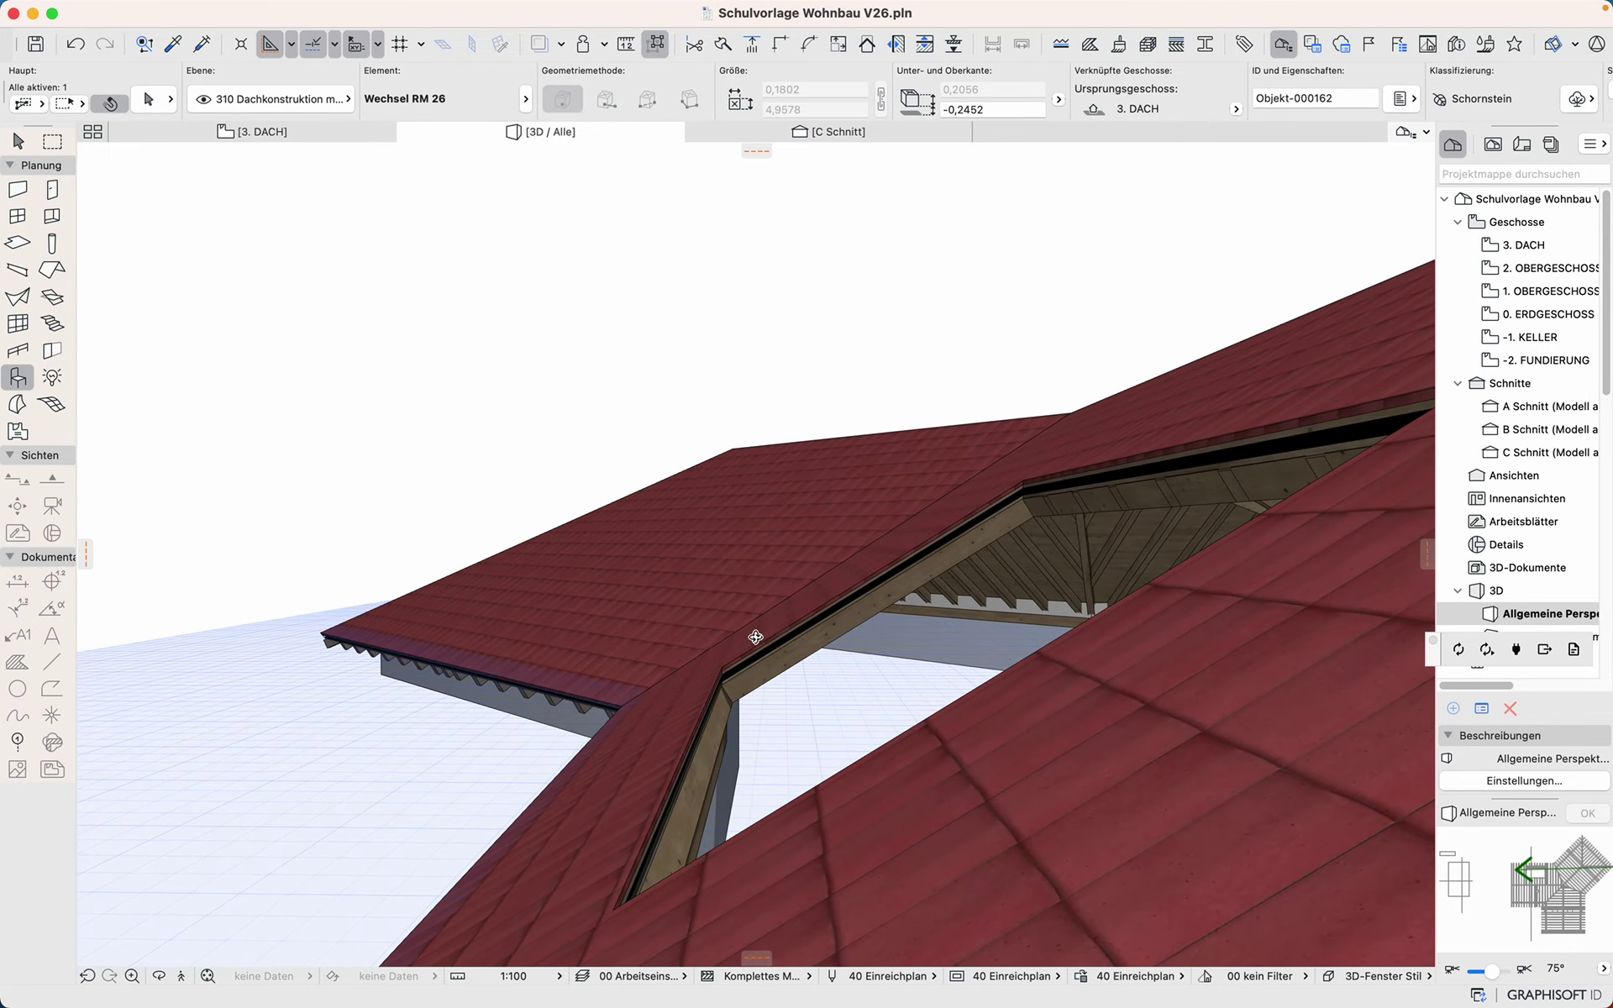
{"action": "middle_click_drag", "start_coordinate": [882, 584], "coordinate": [896, 703], "text": "shift"}
Step: Move section line C in the 3. DACH plan so it cuts through the chimney, and open section C
{"action": "left_click", "coordinate": [269, 136]}
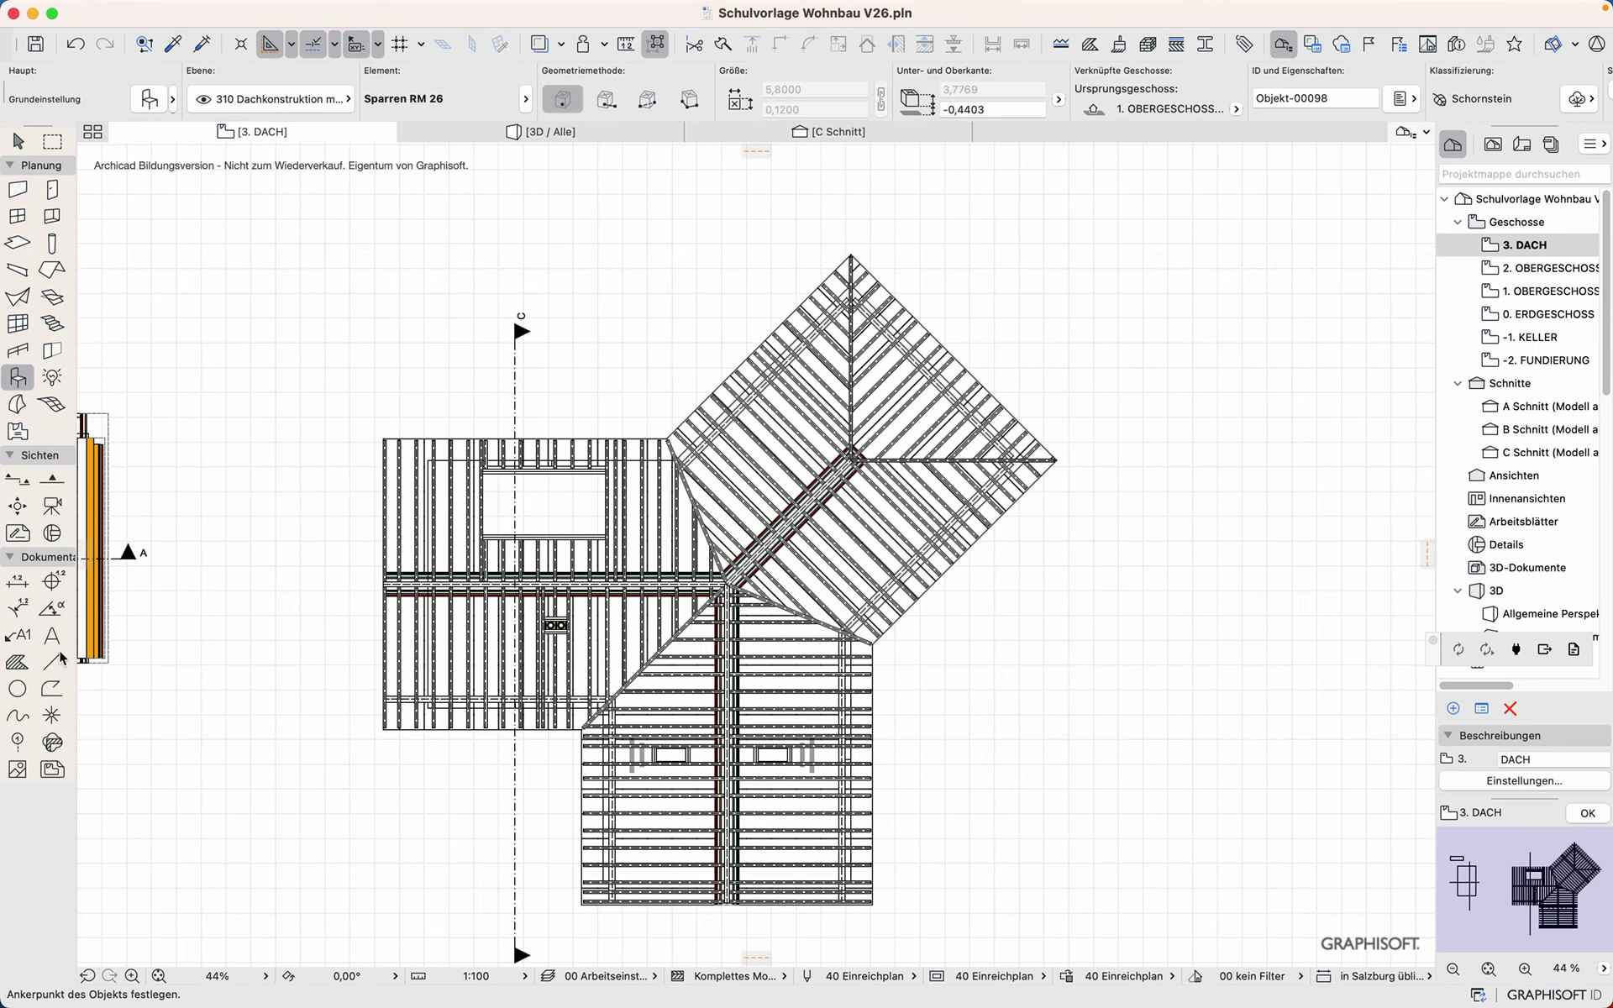
{"action": "left_click", "coordinate": [17, 140]}
{"action": "left_click", "coordinate": [515, 391]}
{"action": "left_click_drag", "start_coordinate": [515, 393], "coordinate": [572, 400]}
{"action": "double_click", "coordinate": [1521, 458]}
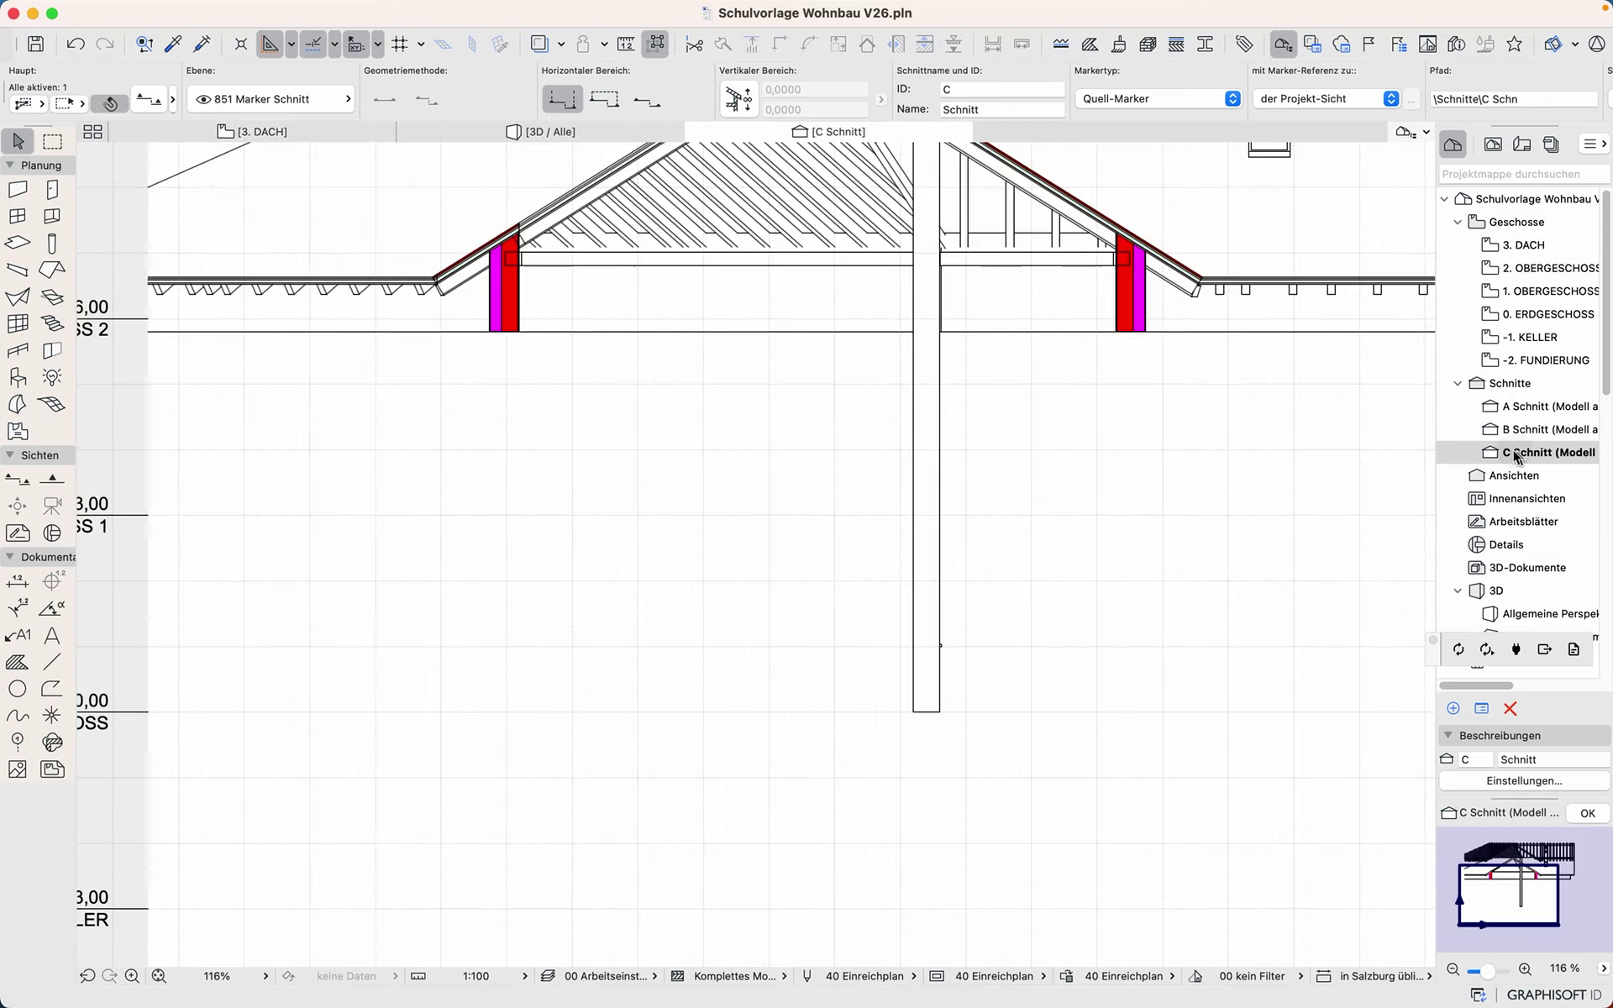
Step: Move the trimmer beam on the chimney's upslope side 0.0901 m horizontally away from it and about 0.056 m up against the roof's underside
{"action": "scroll", "coordinate": [648, 358], "scroll_direction": "up", "scroll_amount": 5}
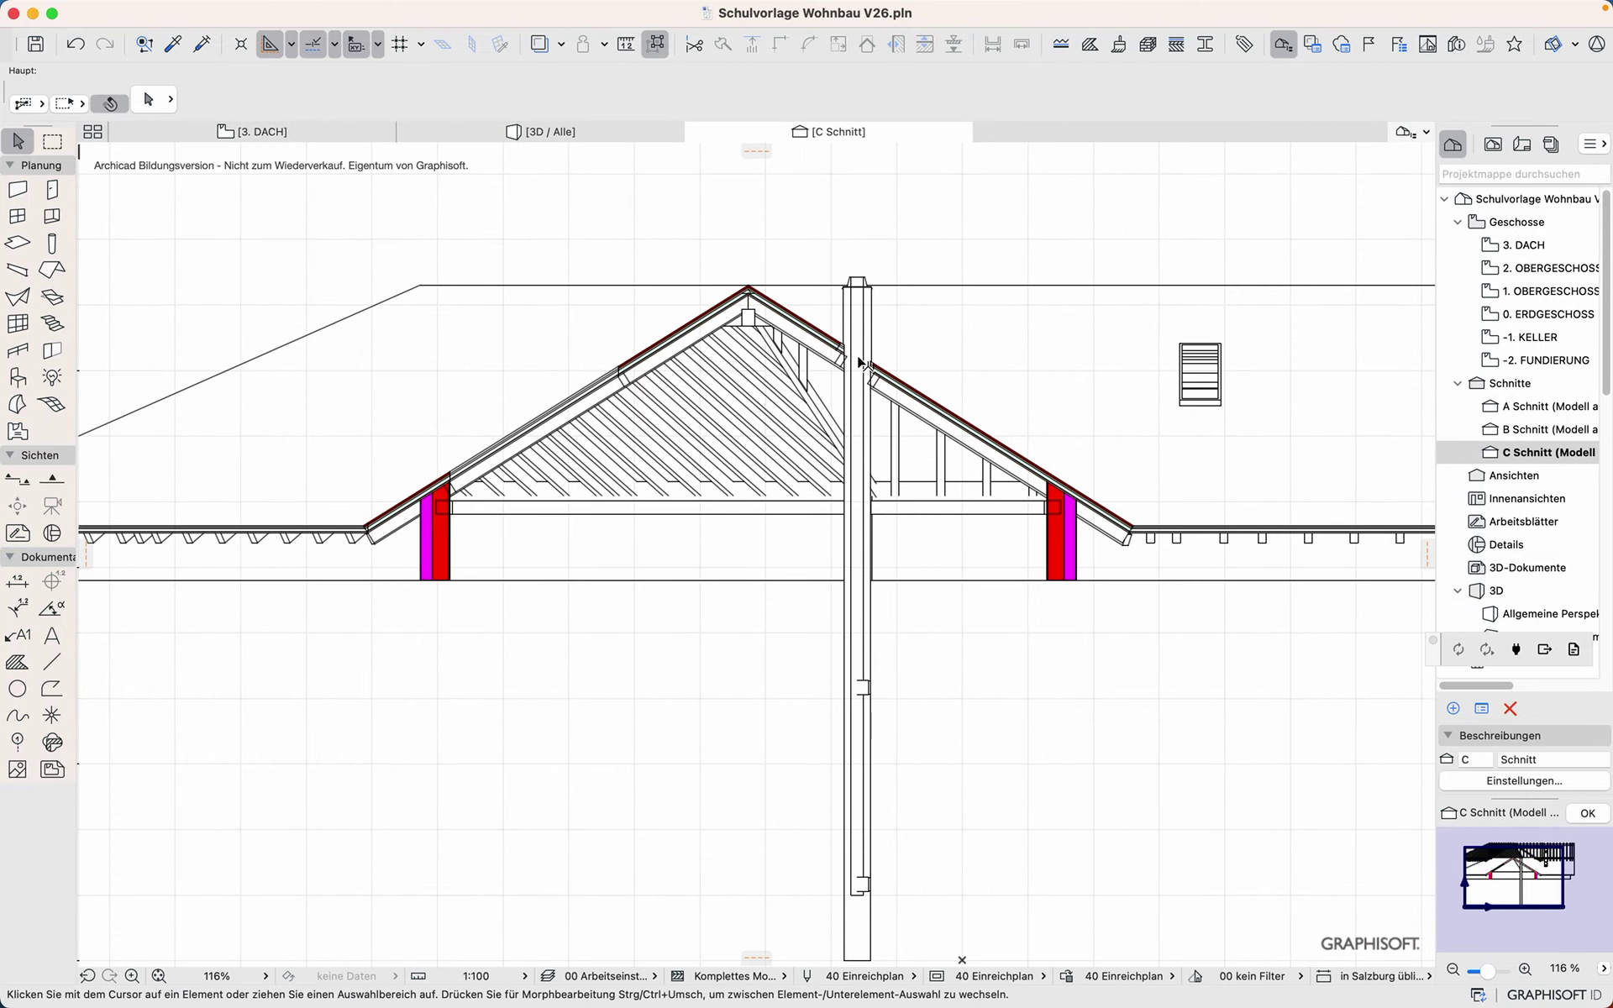
{"action": "scroll", "coordinate": [861, 363], "scroll_direction": "up", "scroll_amount": 10}
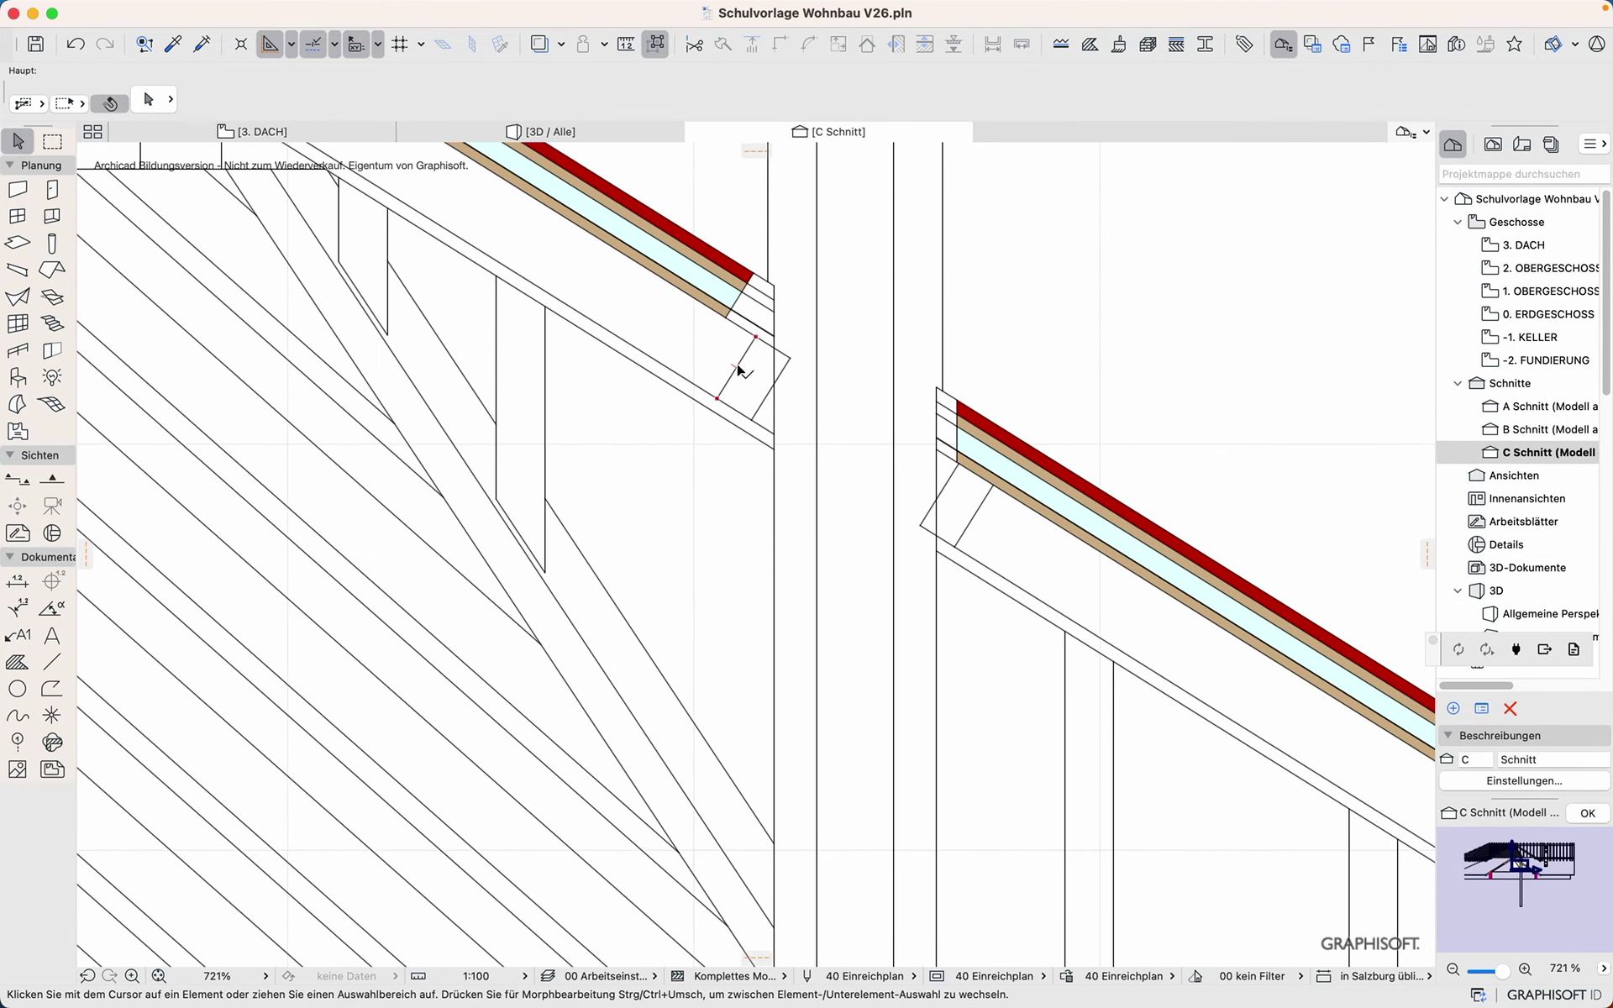
{"action": "left_click", "coordinate": [739, 370]}
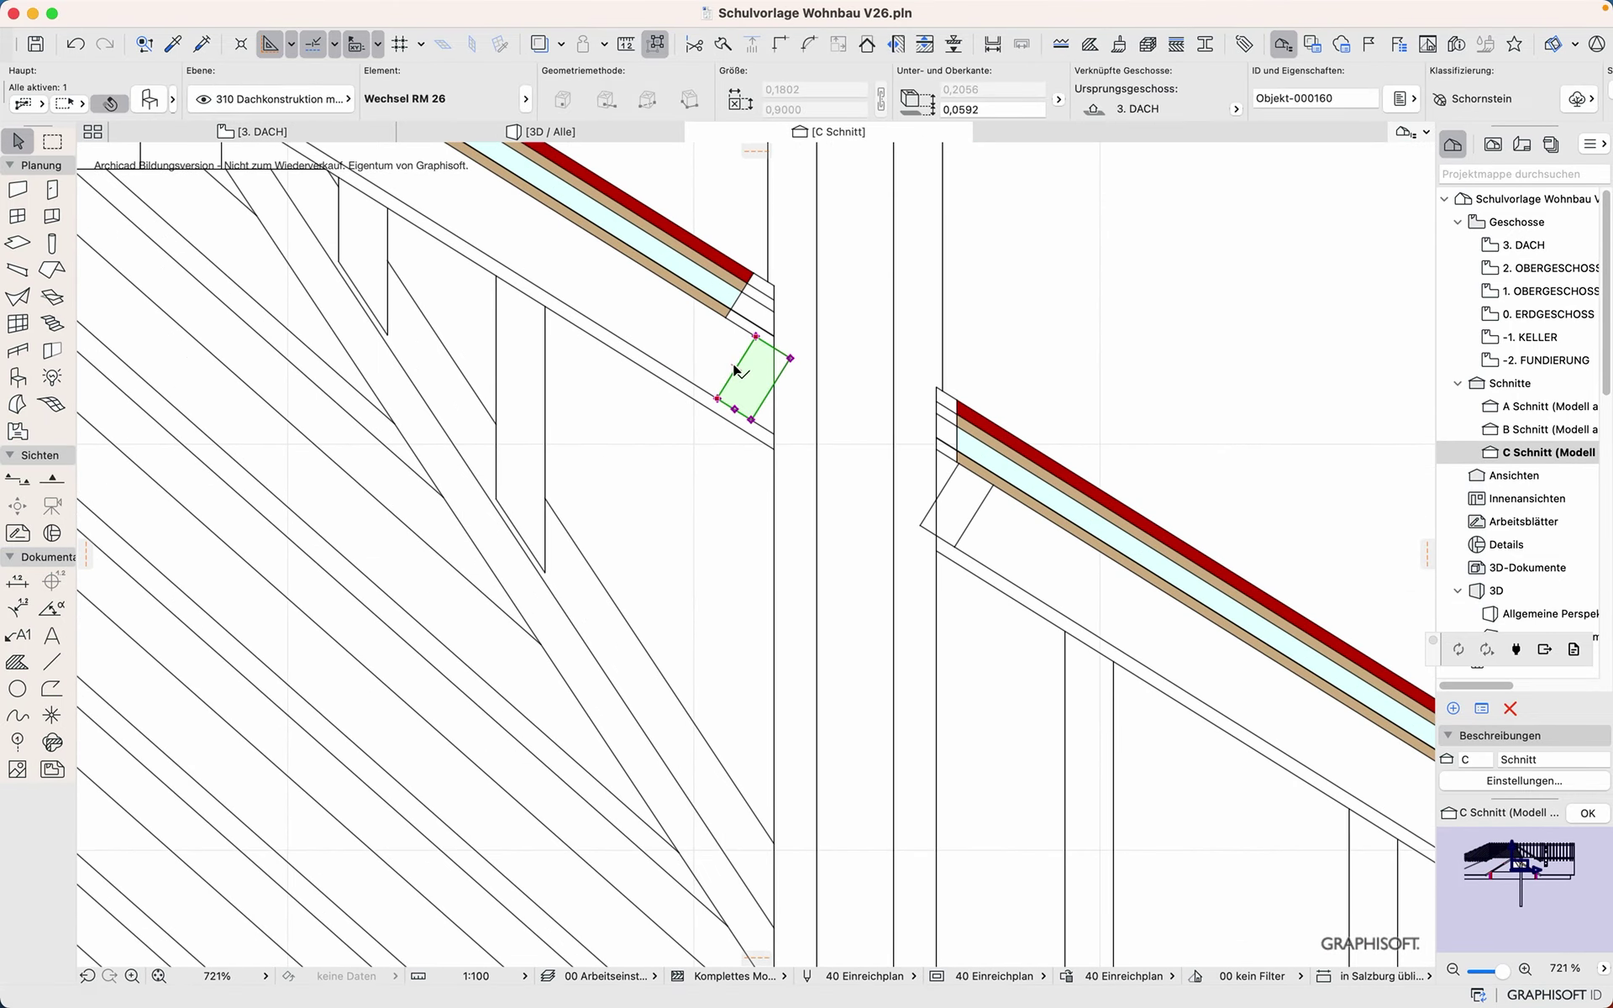
{"action": "left_click", "coordinate": [791, 359]}
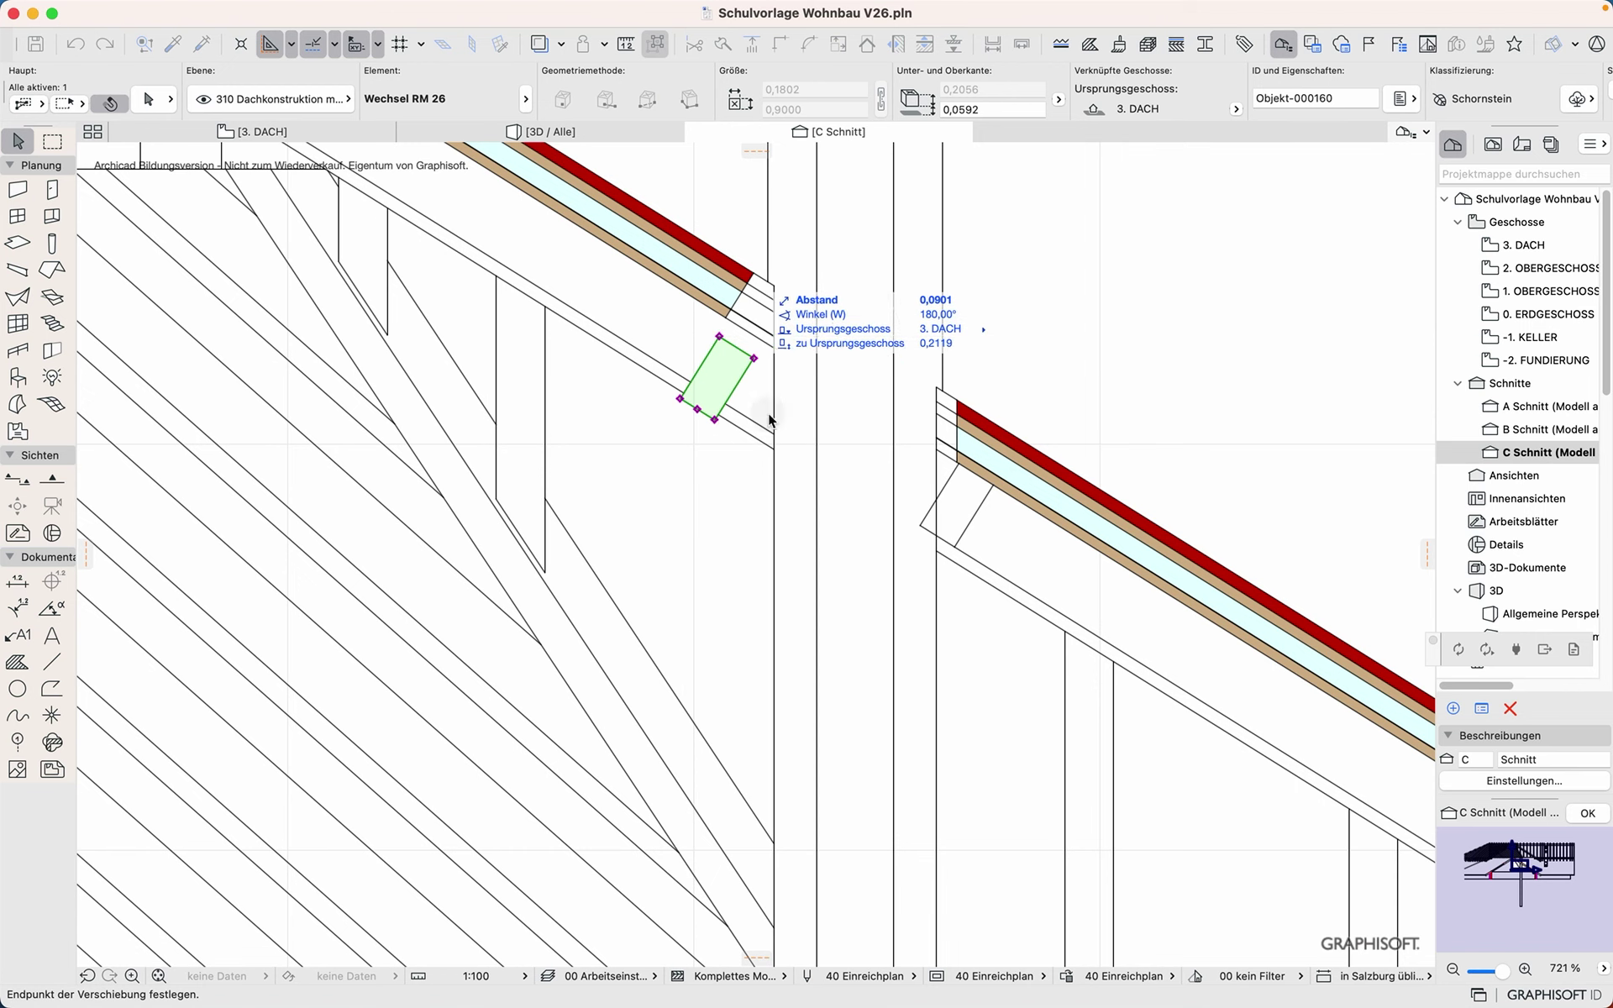
{"action": "left_click", "coordinate": [752, 368]}
{"action": "key", "text": "super+d"}
{"action": "left_click", "coordinate": [753, 359]}
{"action": "left_click", "coordinate": [754, 317]}
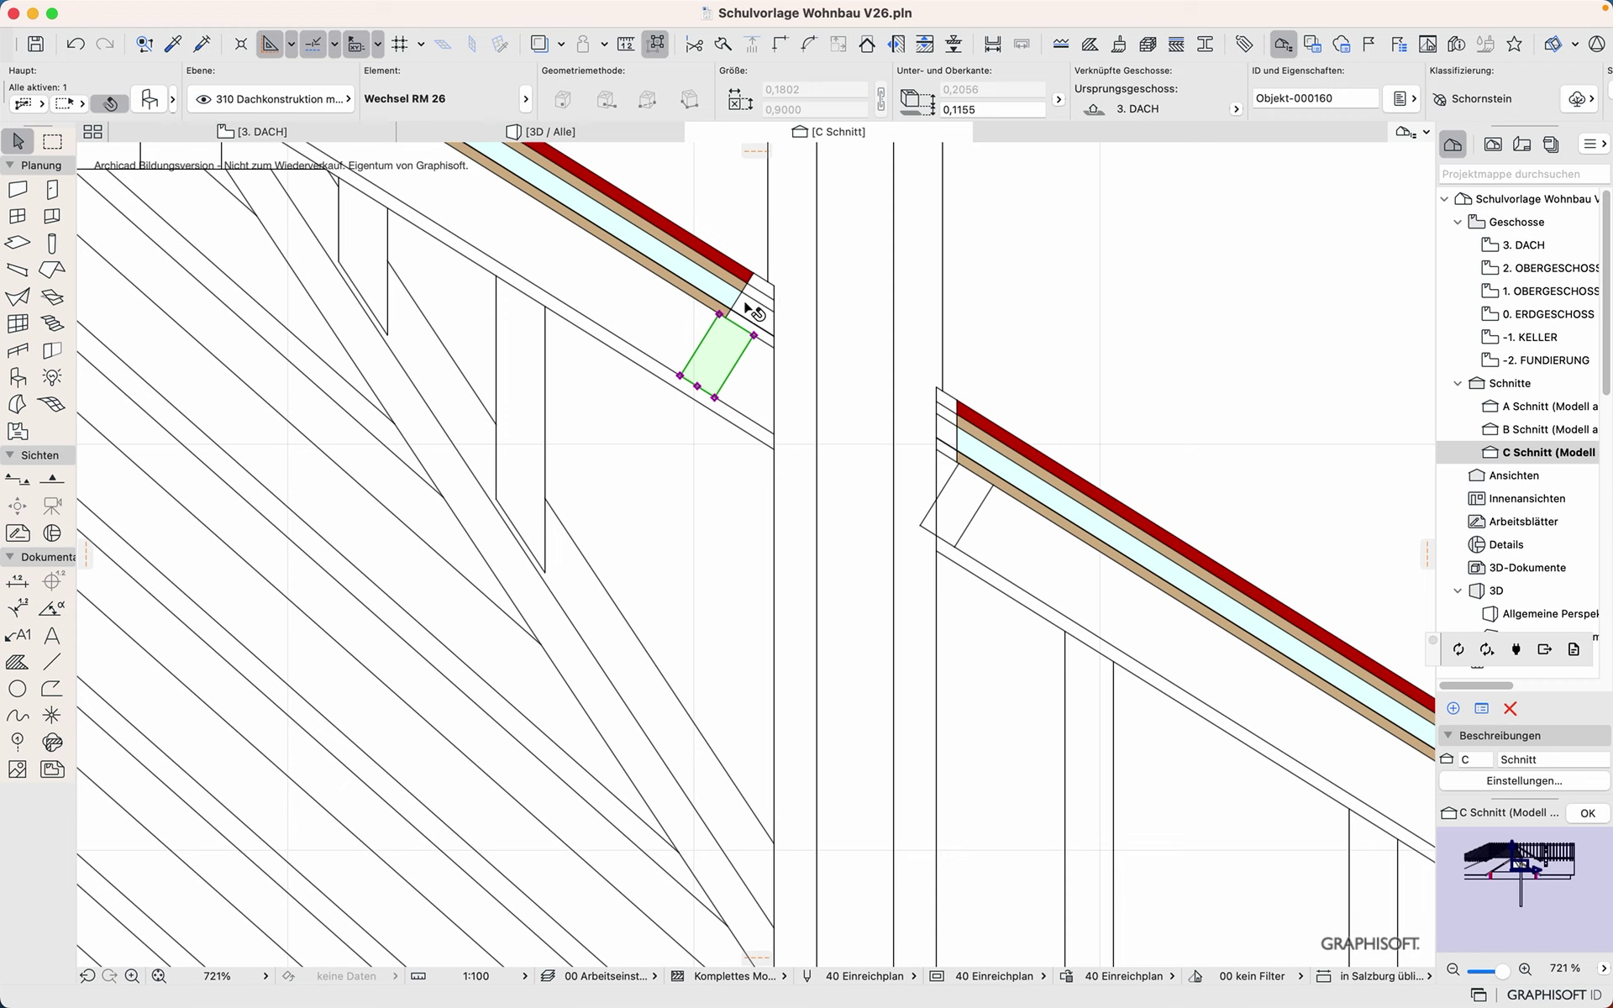
Step: Move the trimmer beam on the chimney's downslope side 0.0954 m horizontally away from it and about 0.056 m down to the roof's underside
{"action": "left_click", "coordinate": [963, 491]}
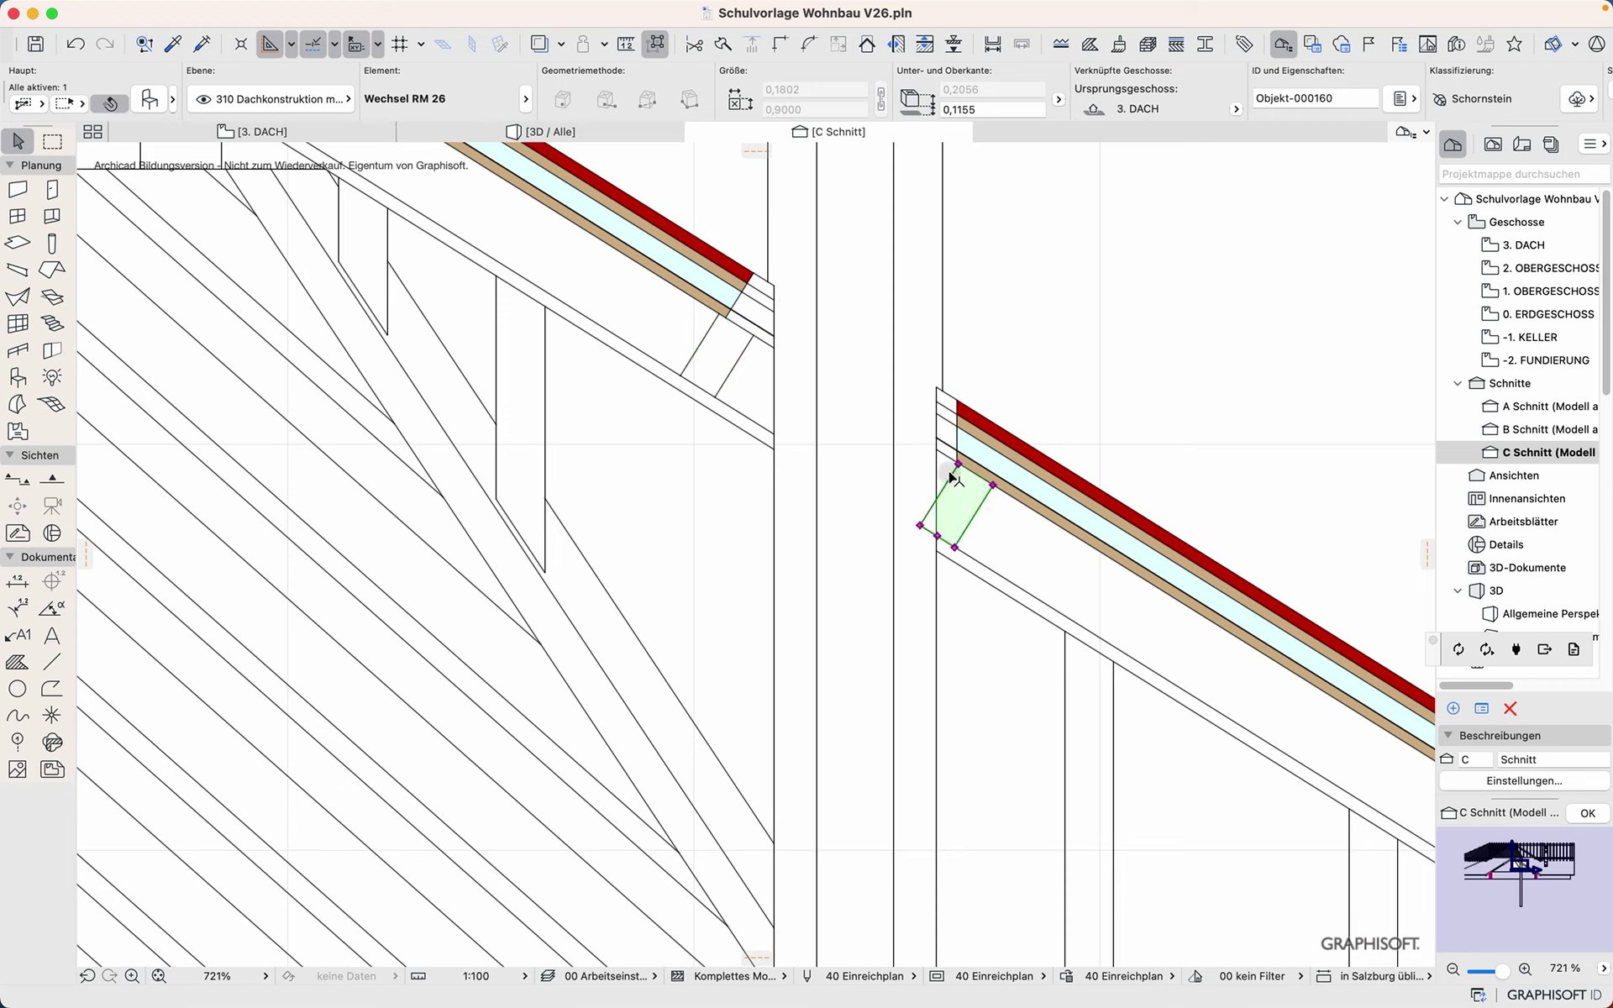
{"action": "key", "text": "super+d"}
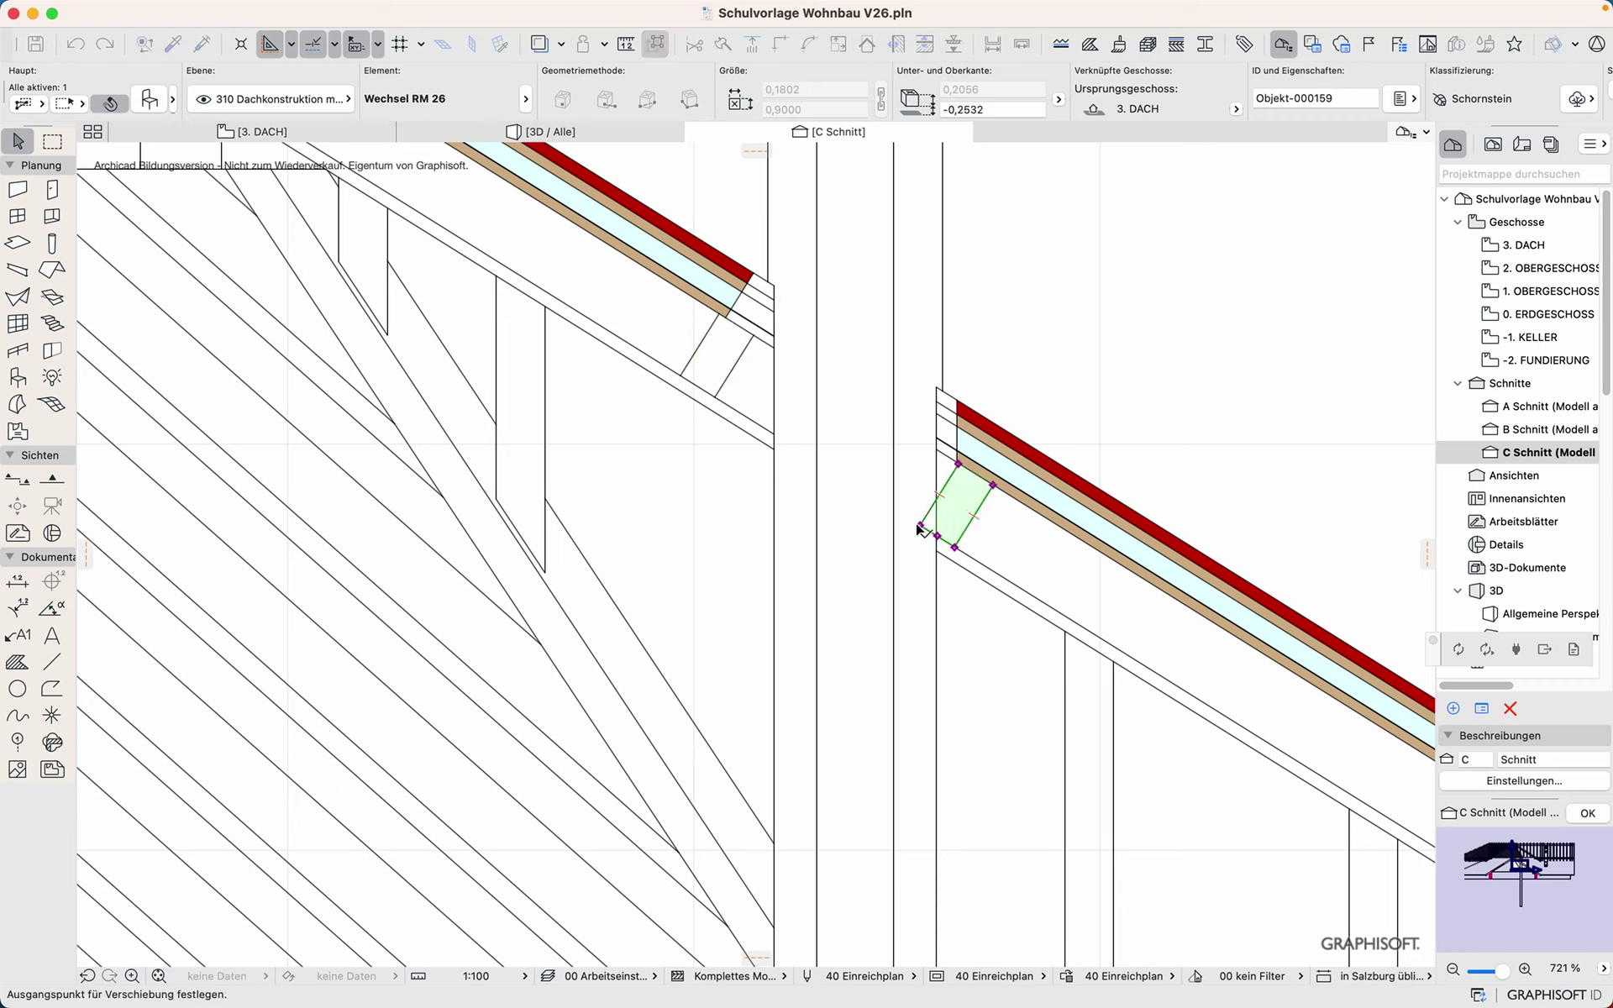
{"action": "left_click", "coordinate": [920, 526]}
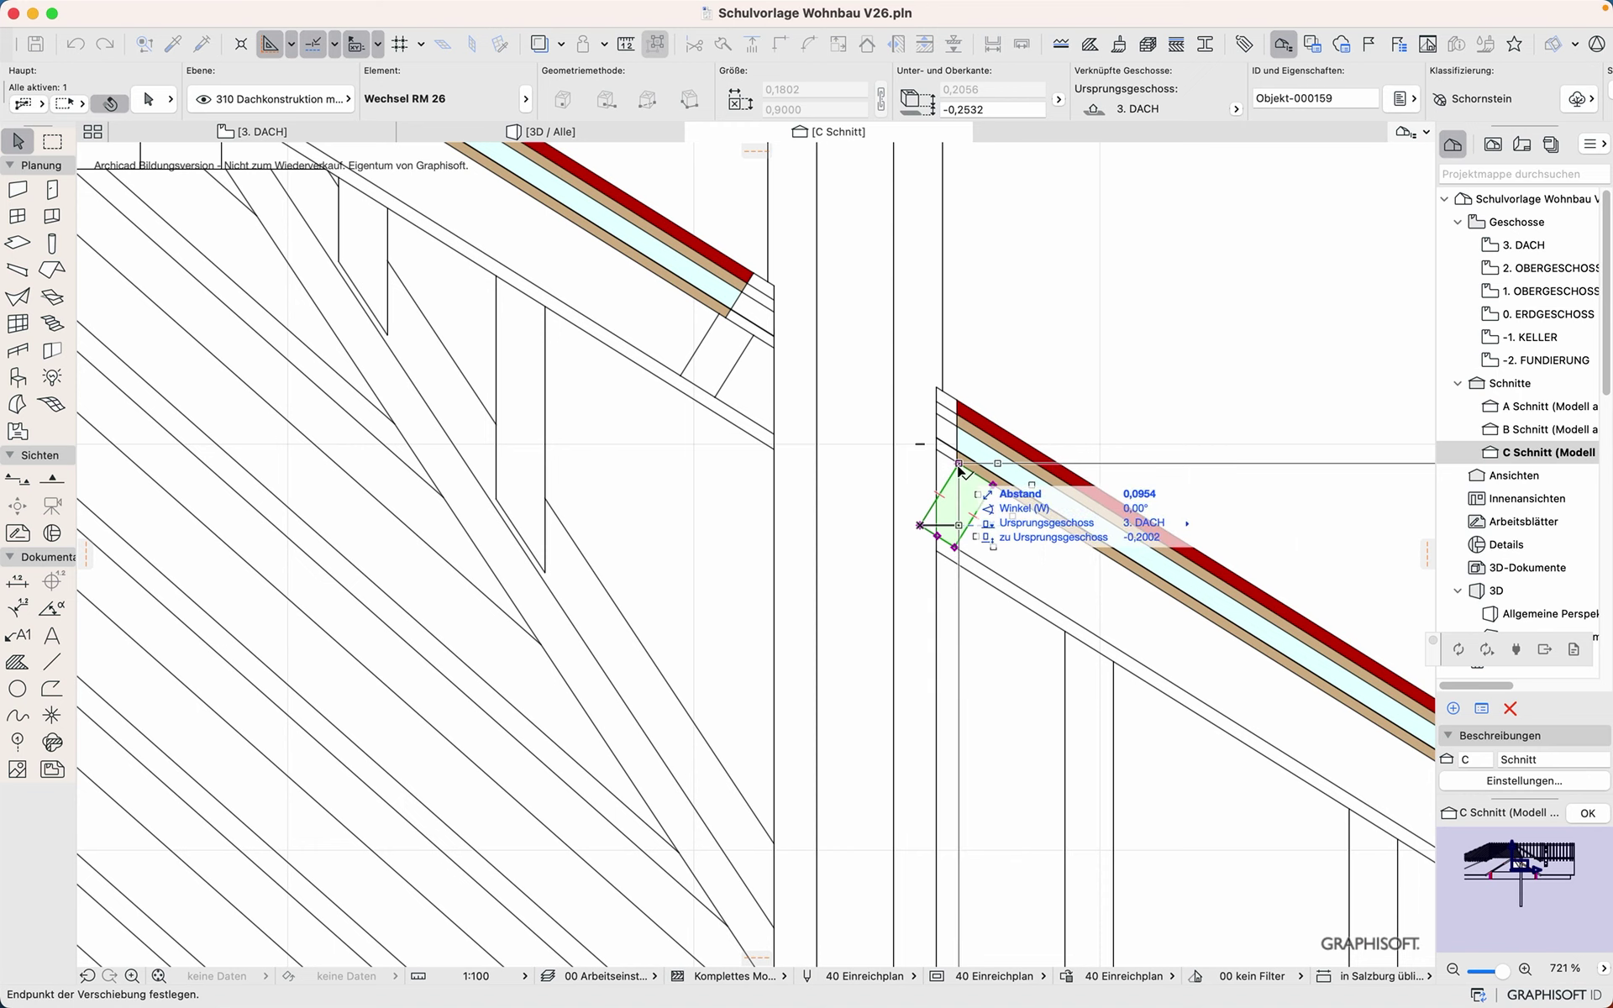
{"action": "left_click", "coordinate": [956, 525]}
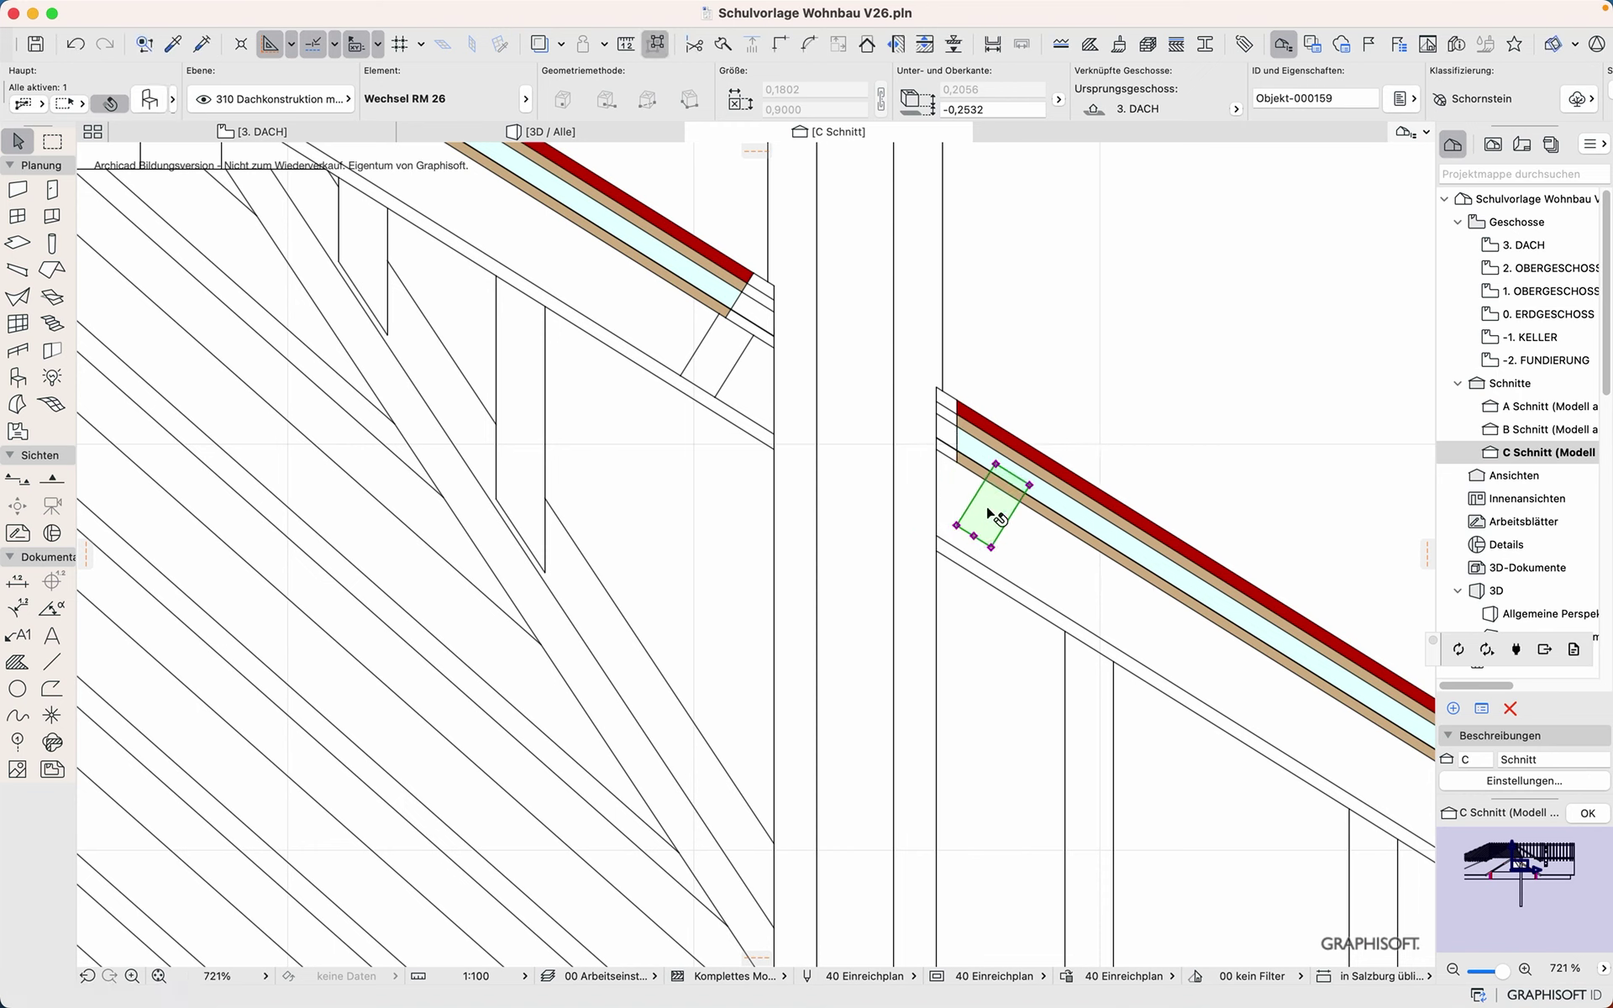
{"action": "key", "text": "super+d"}
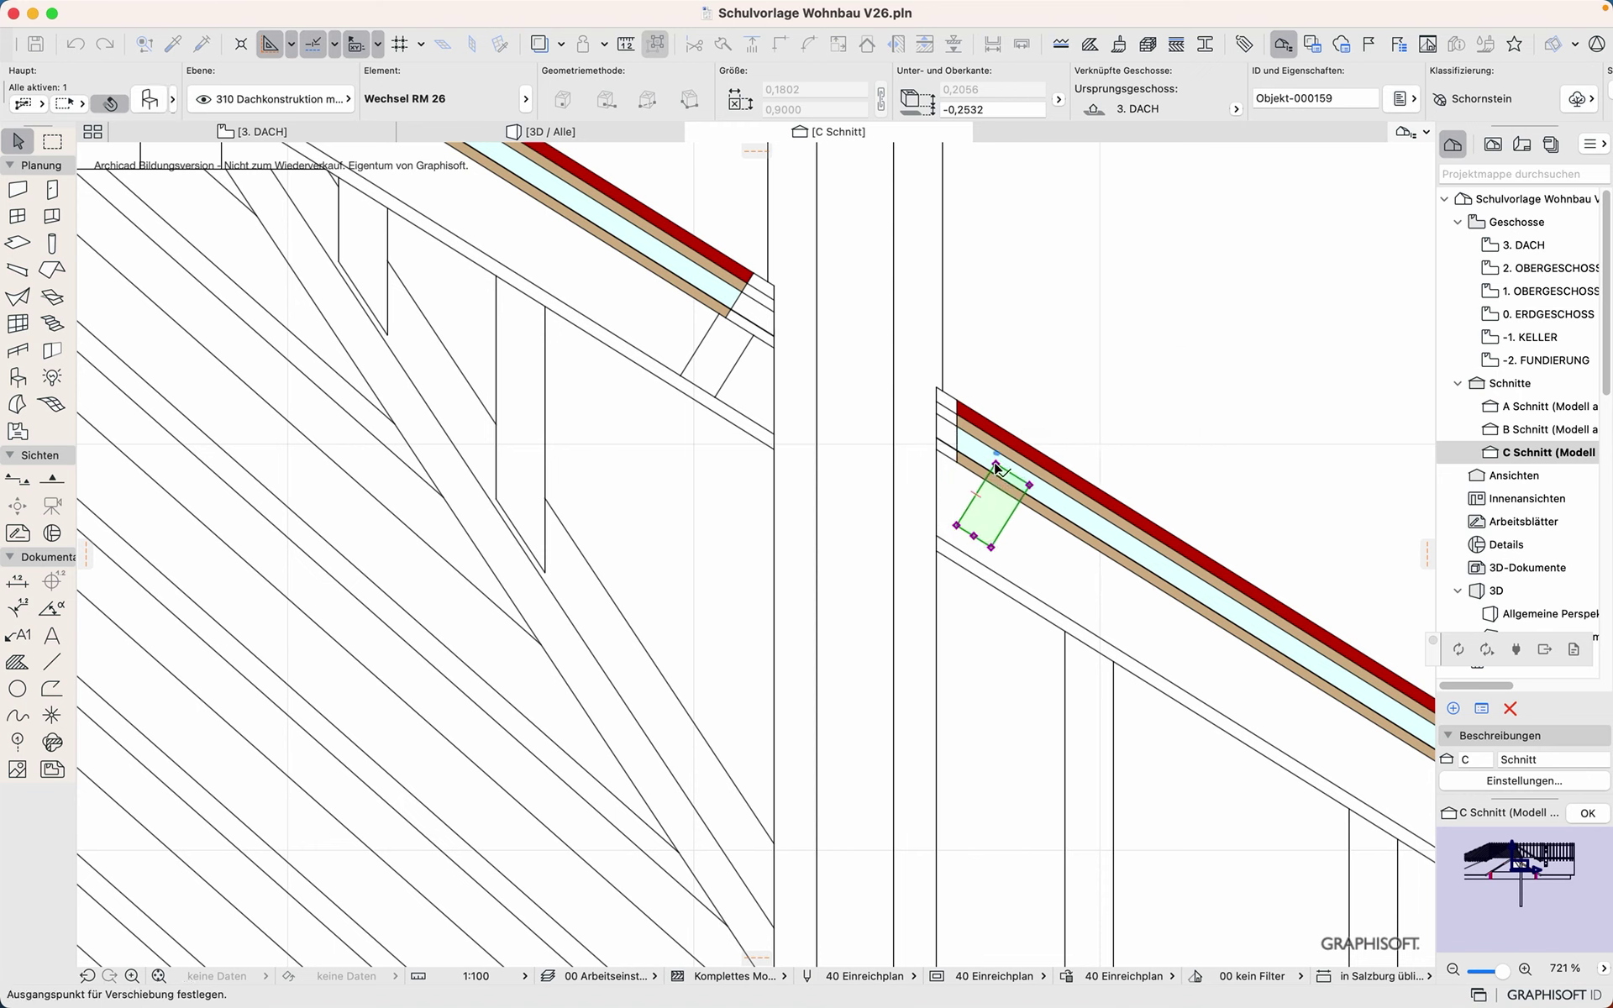
{"action": "left_click", "coordinate": [996, 465]}
{"action": "left_click", "coordinate": [997, 486]}
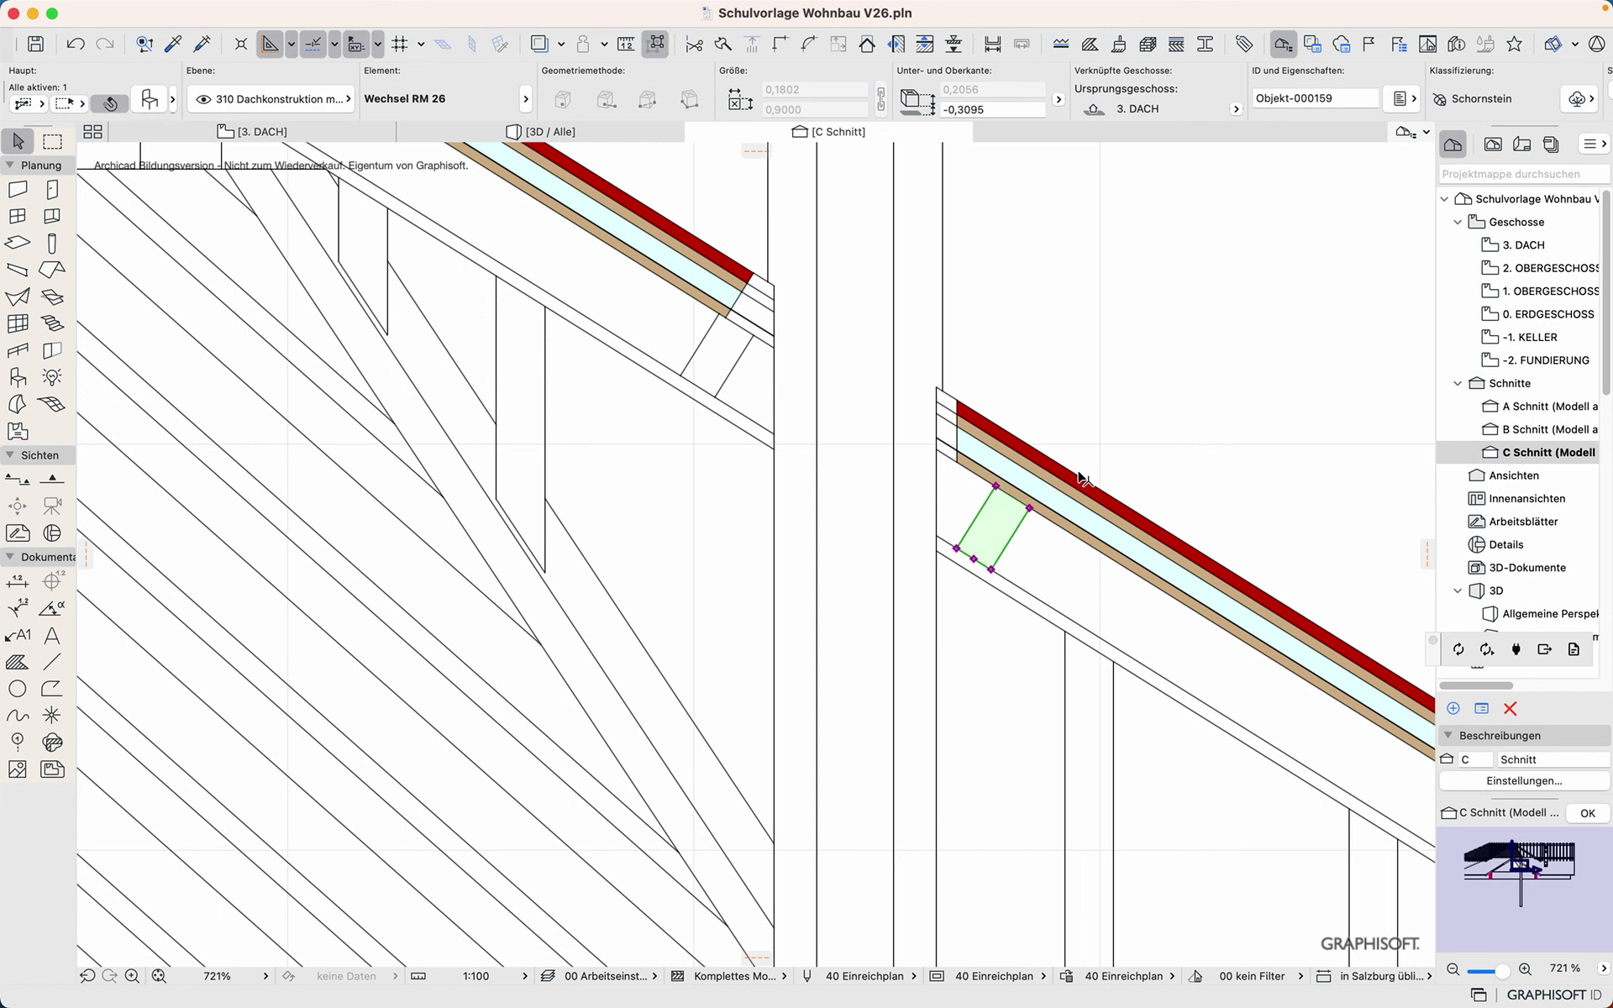
{"action": "left_click", "coordinate": [1065, 507]}
{"action": "scroll", "coordinate": [659, 432], "scroll_direction": "down", "scroll_amount": 10}
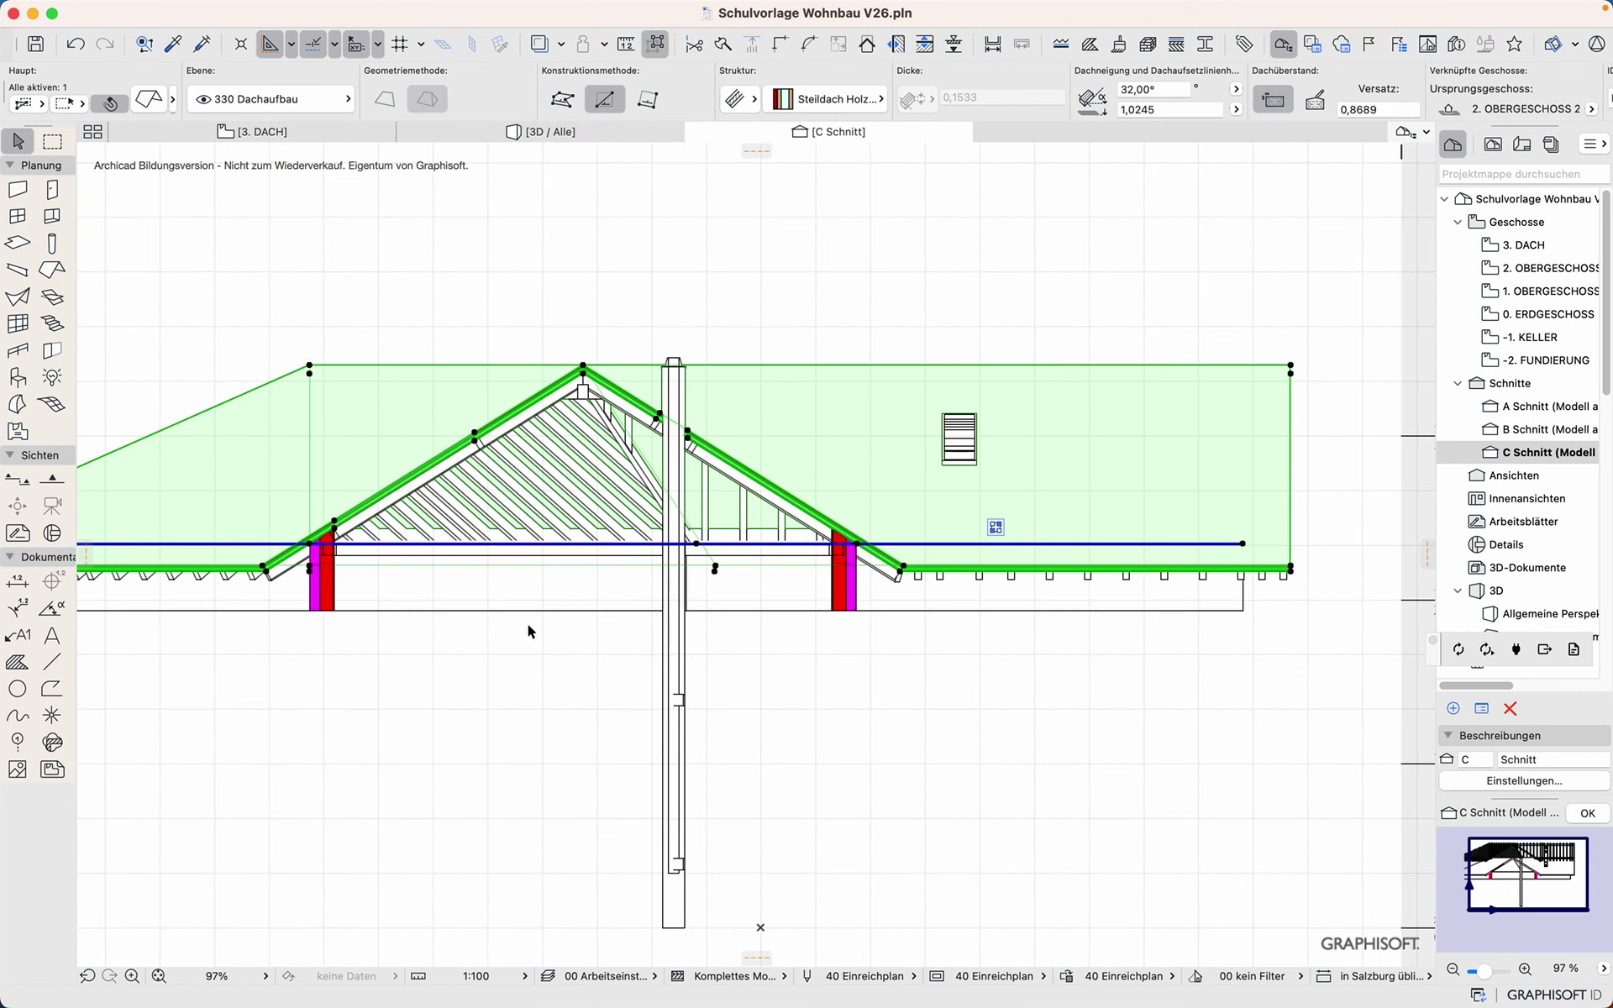
Step: Rotate section line C to horizontal in the 3. DACH plan
{"action": "left_click", "coordinate": [306, 133]}
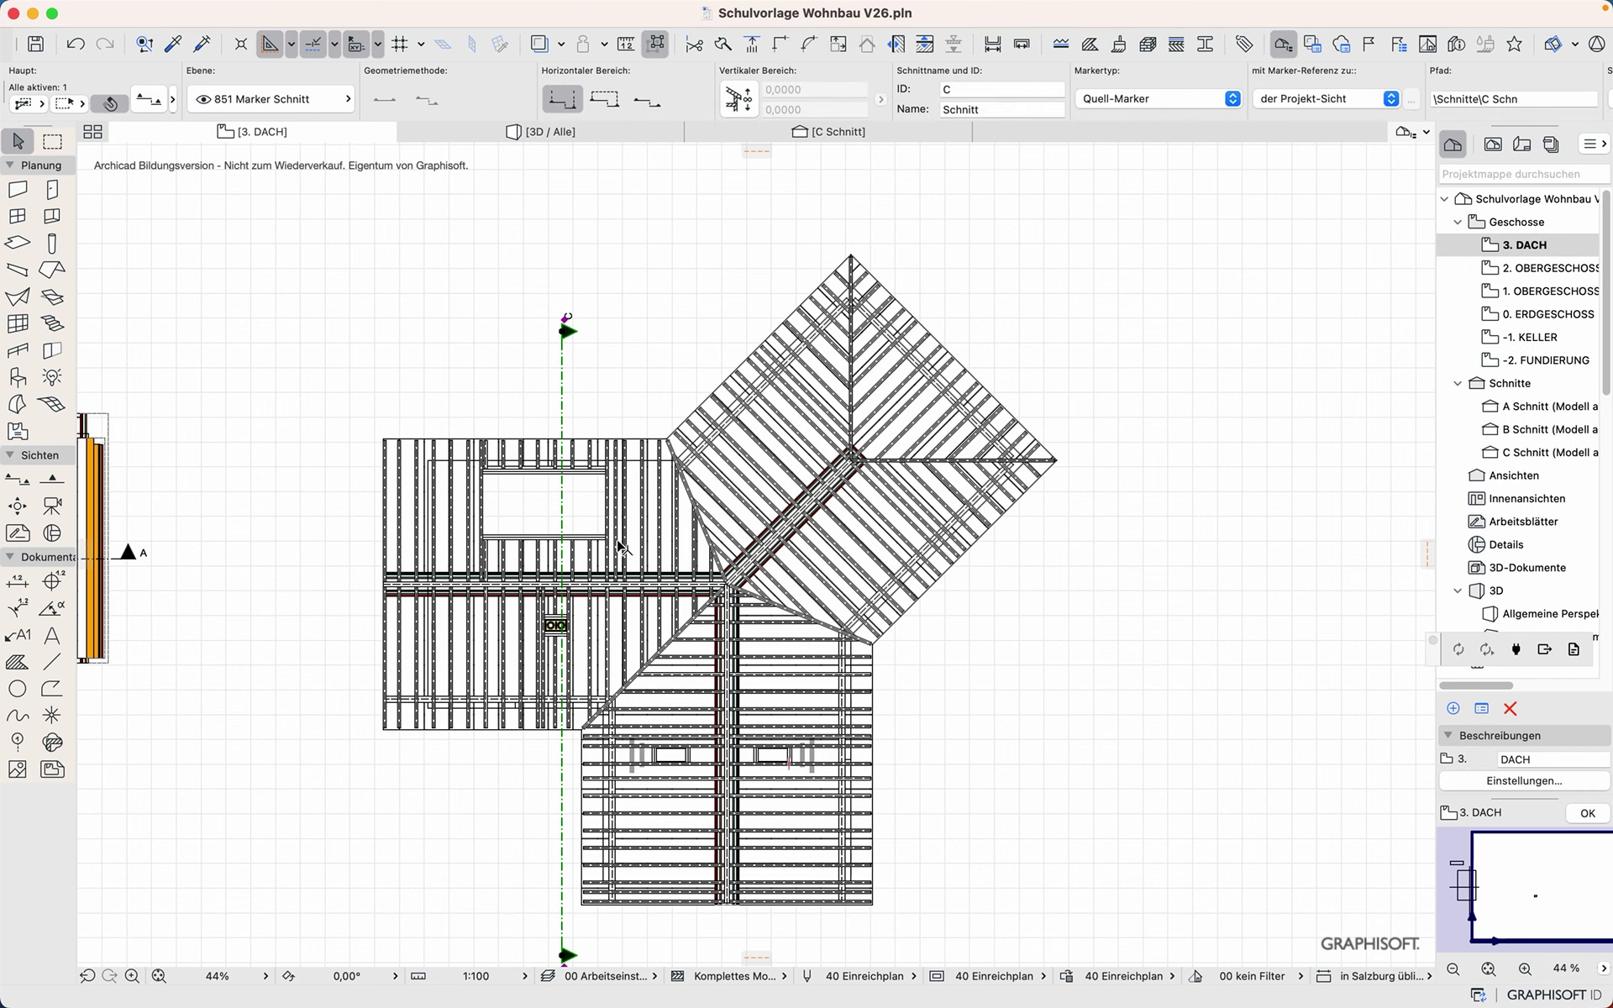
{"action": "key", "text": "super+e"}
{"action": "left_click", "coordinate": [562, 418]}
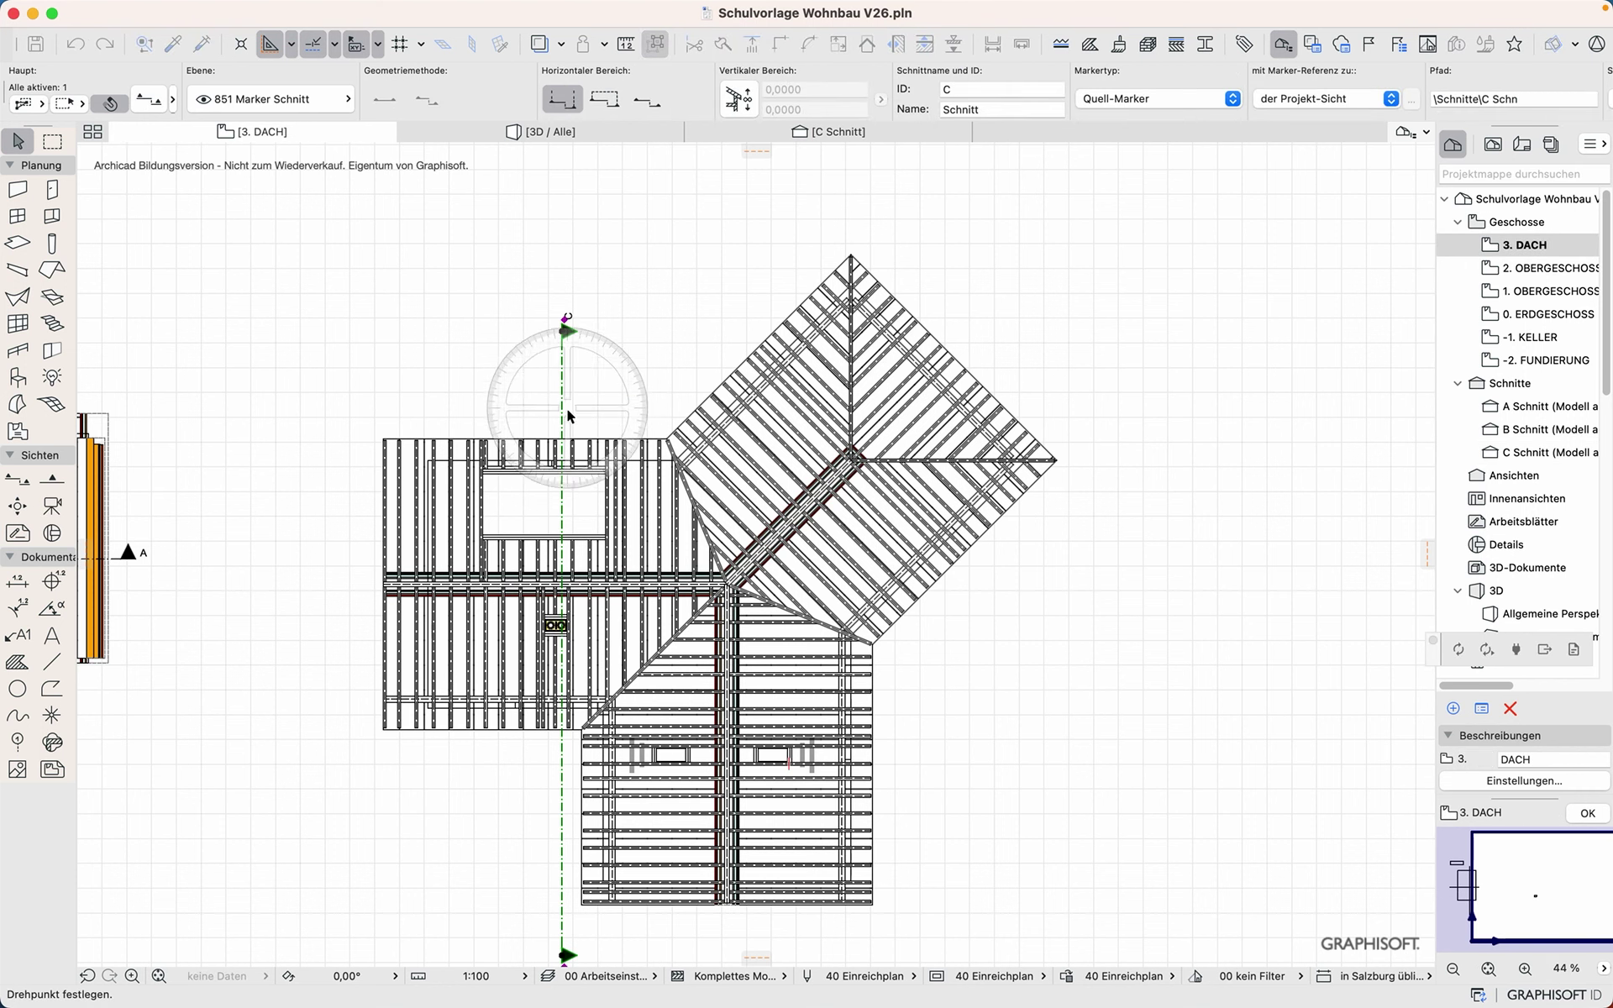
{"action": "left_click", "coordinate": [562, 233]}
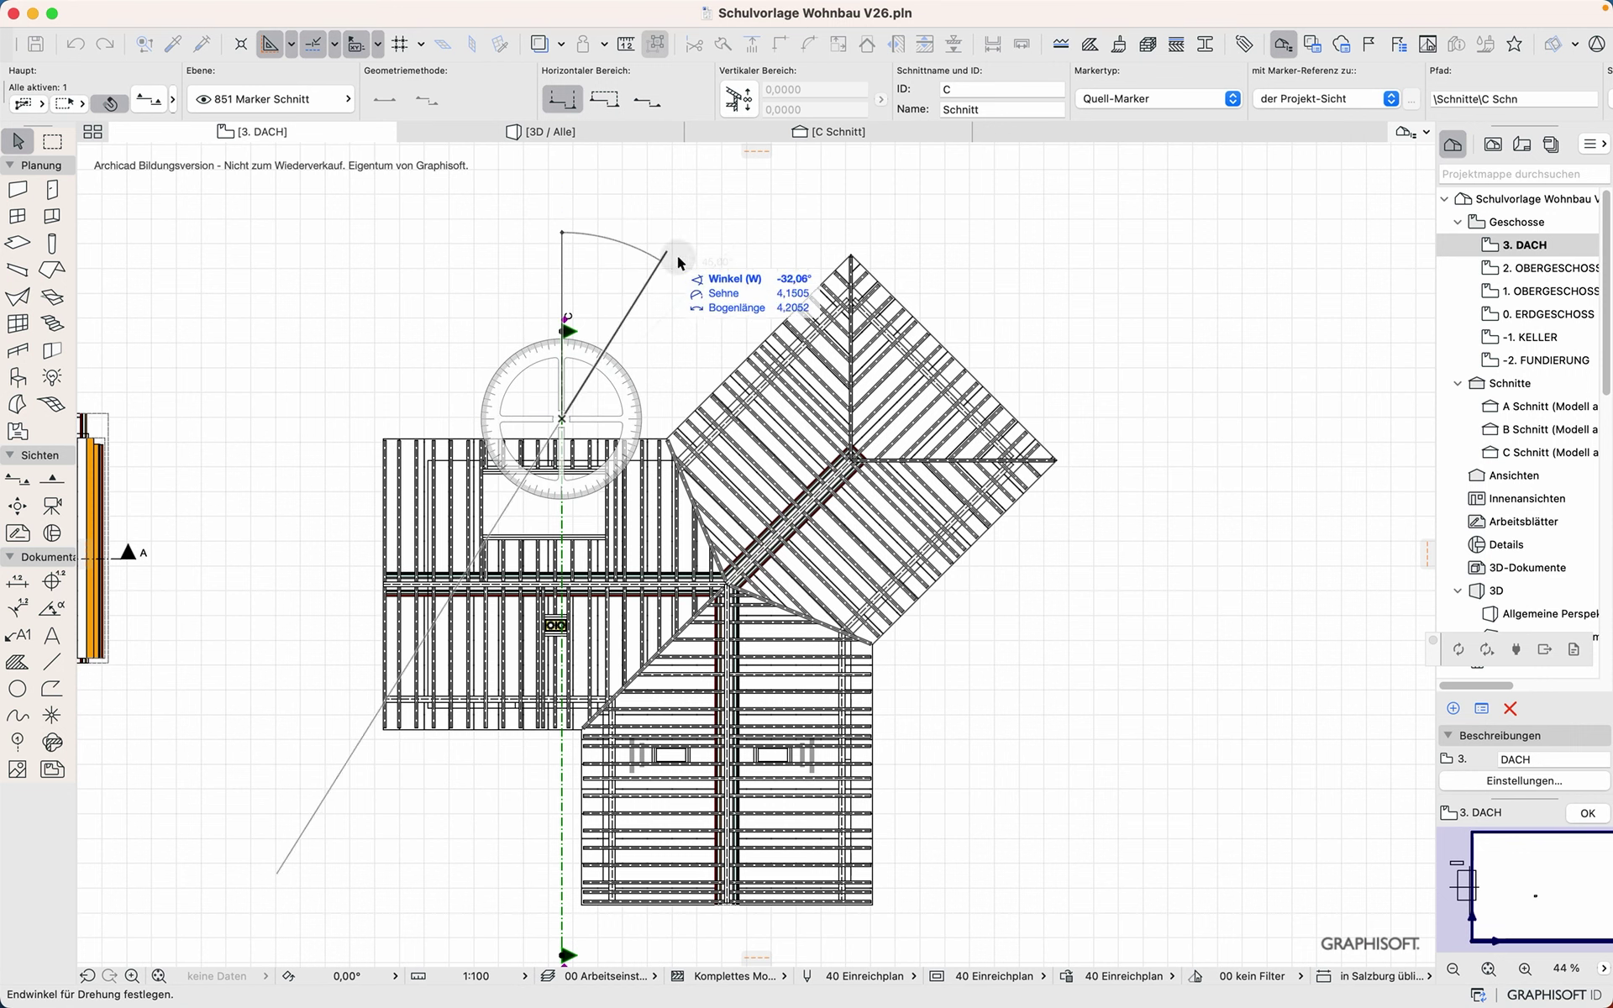
{"action": "left_click", "coordinate": [1126, 418]}
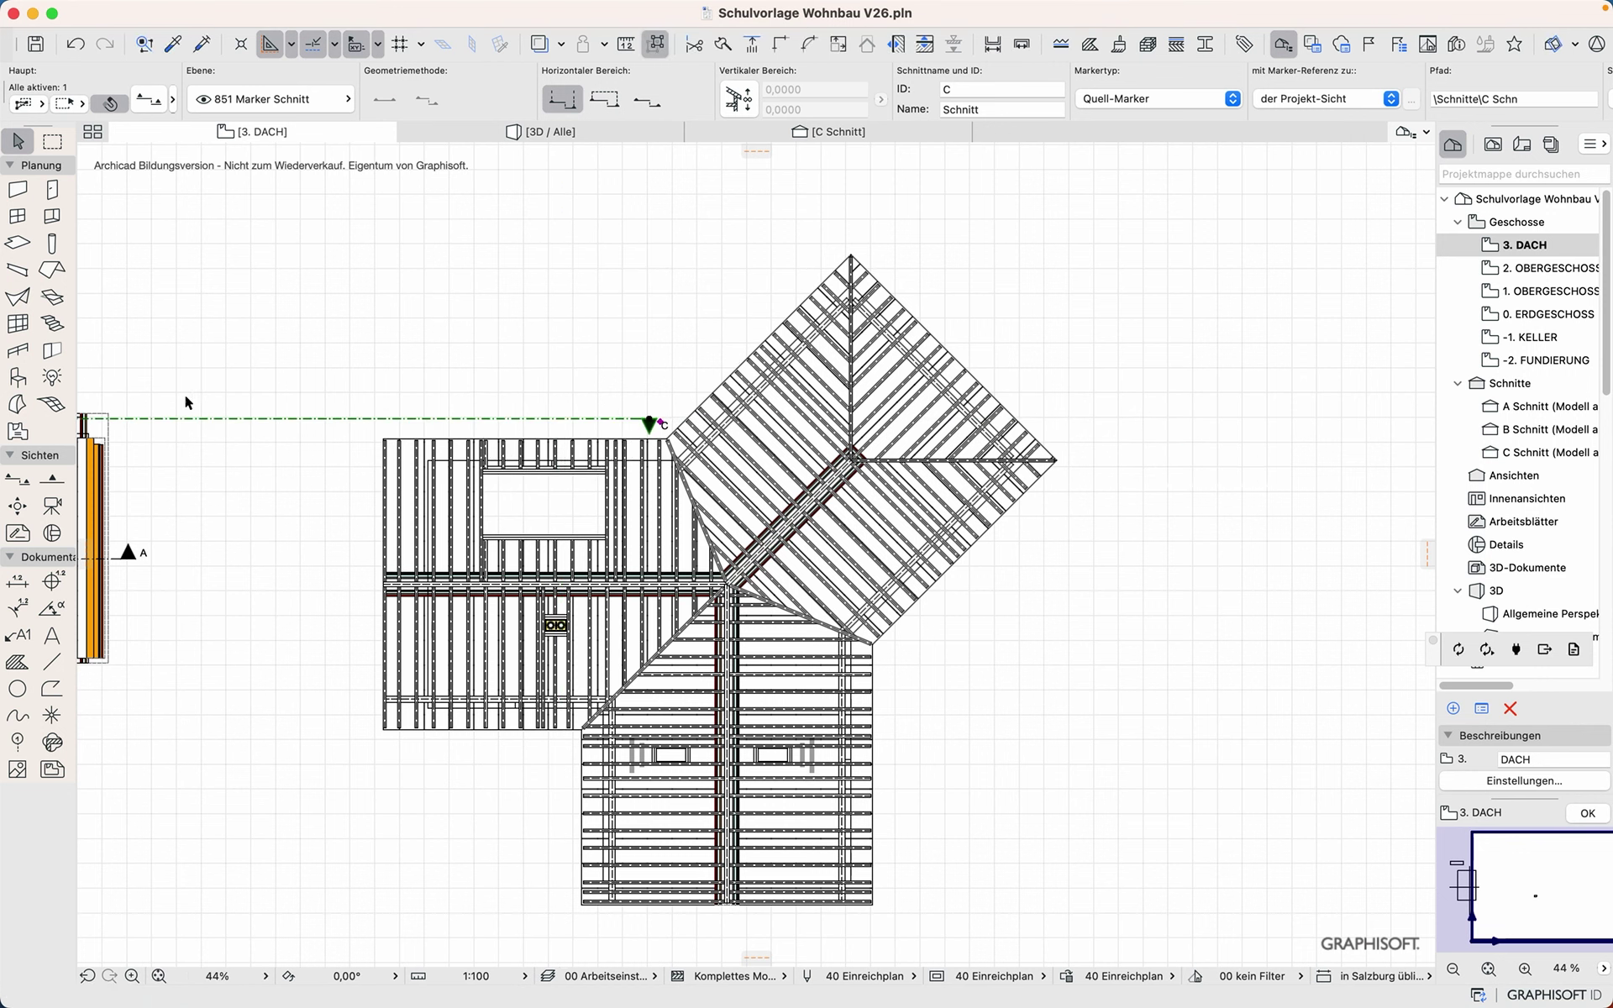
Step: Move section line C so it cuts through the two roof windows in the plan's lower wing, and open section C
{"action": "key", "text": "super+d"}
{"action": "left_click", "coordinate": [178, 420]}
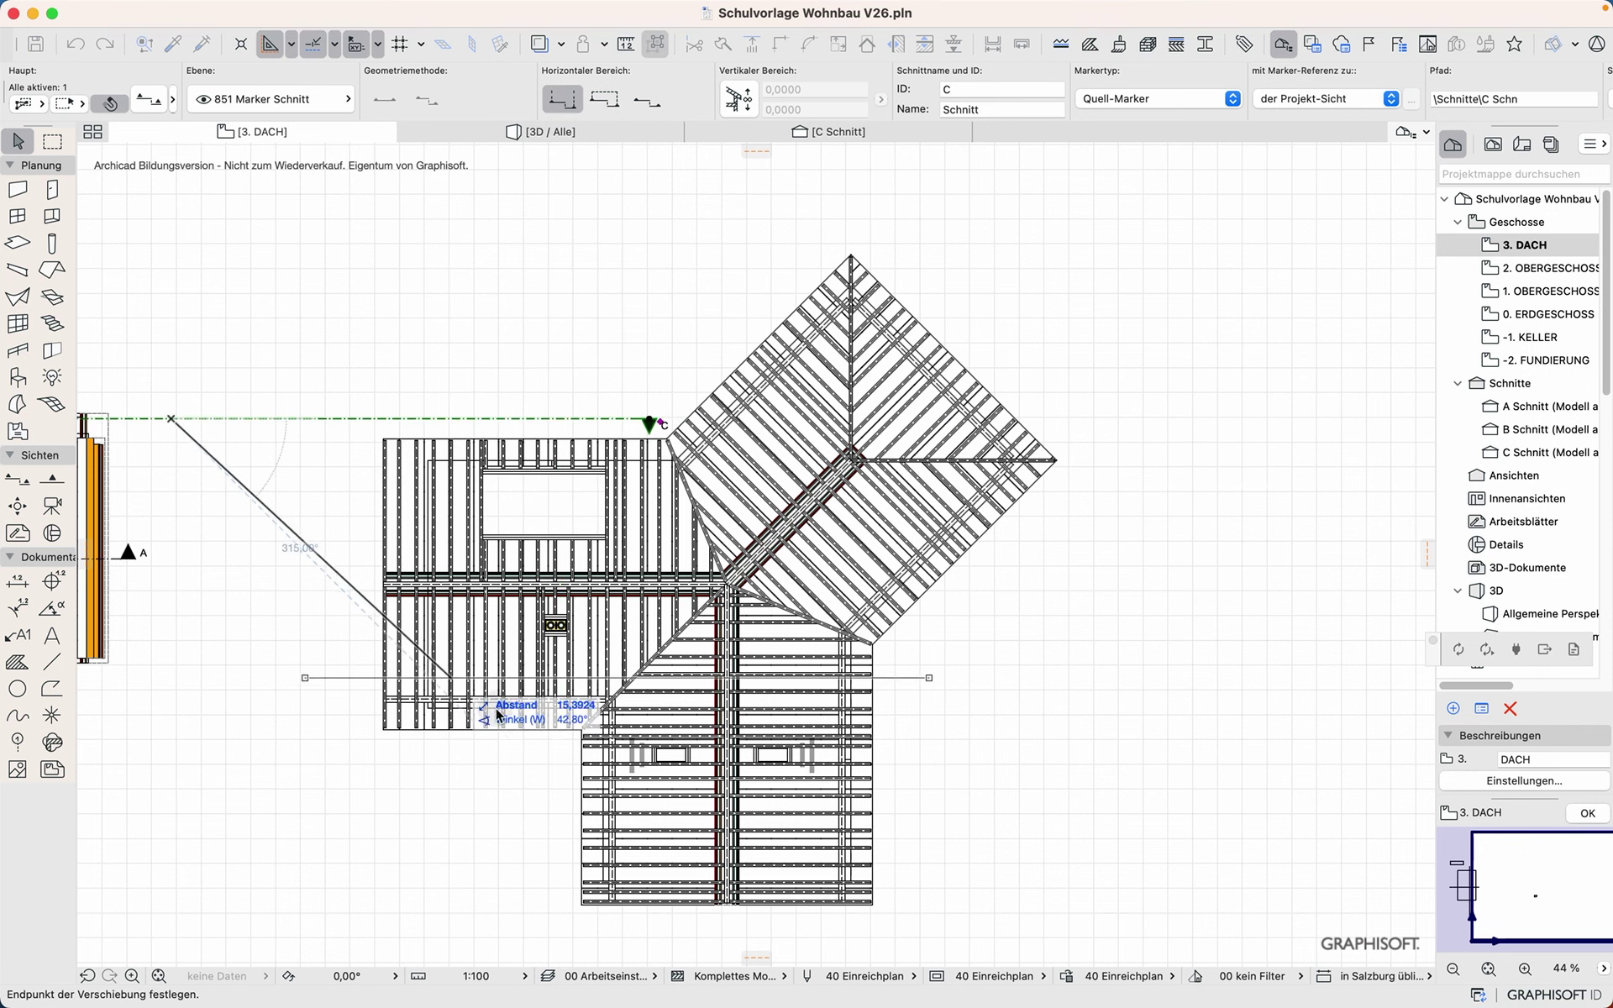
{"action": "left_click", "coordinate": [589, 758]}
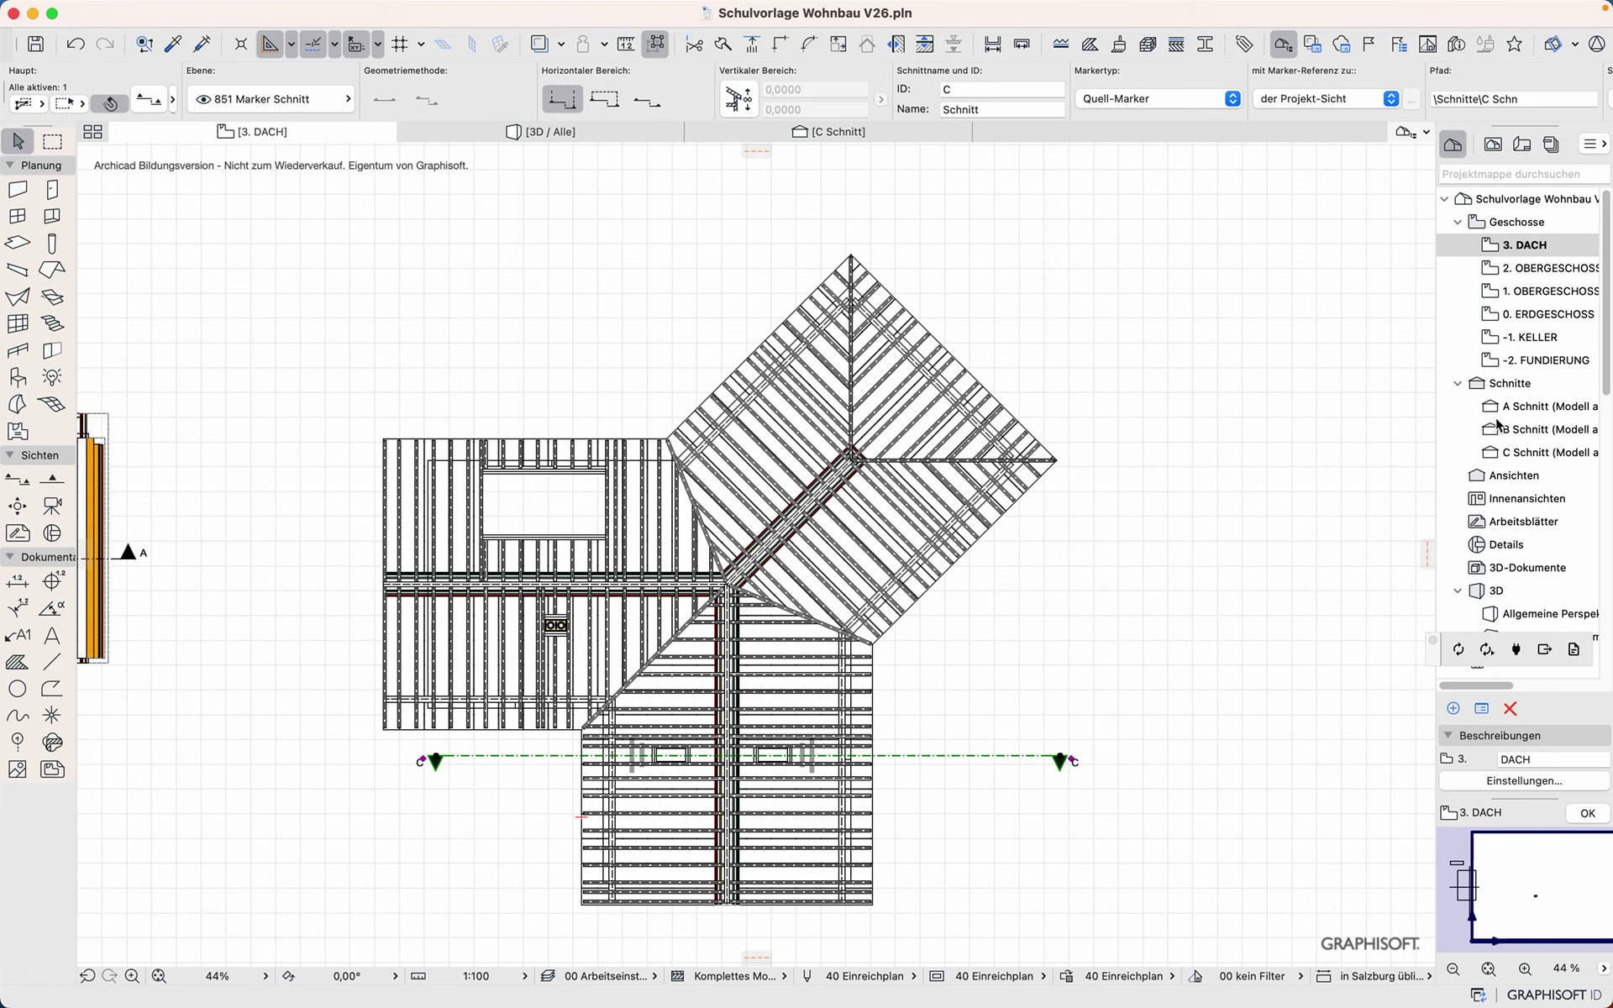
{"action": "double_click", "coordinate": [1527, 451]}
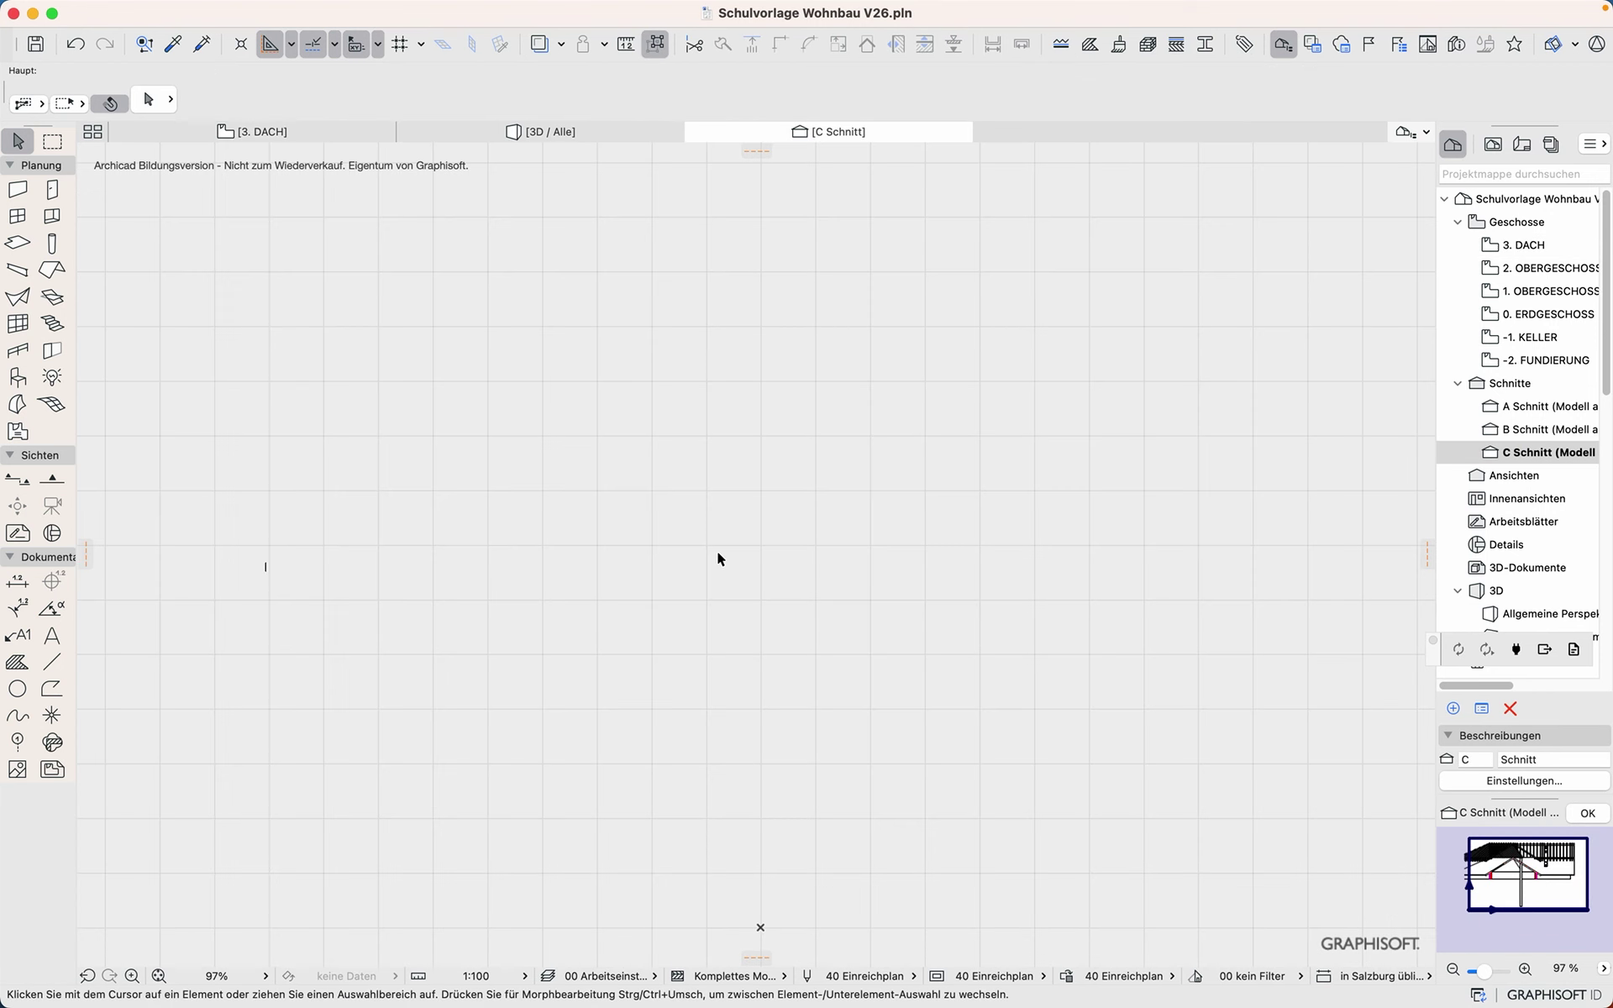
Step: Move the upper trimmer (Wechsel RM 26) at the right slope's roof window about 0.45 m up along the slope
{"action": "scroll", "coordinate": [445, 463], "scroll_direction": "up", "scroll_amount": 3}
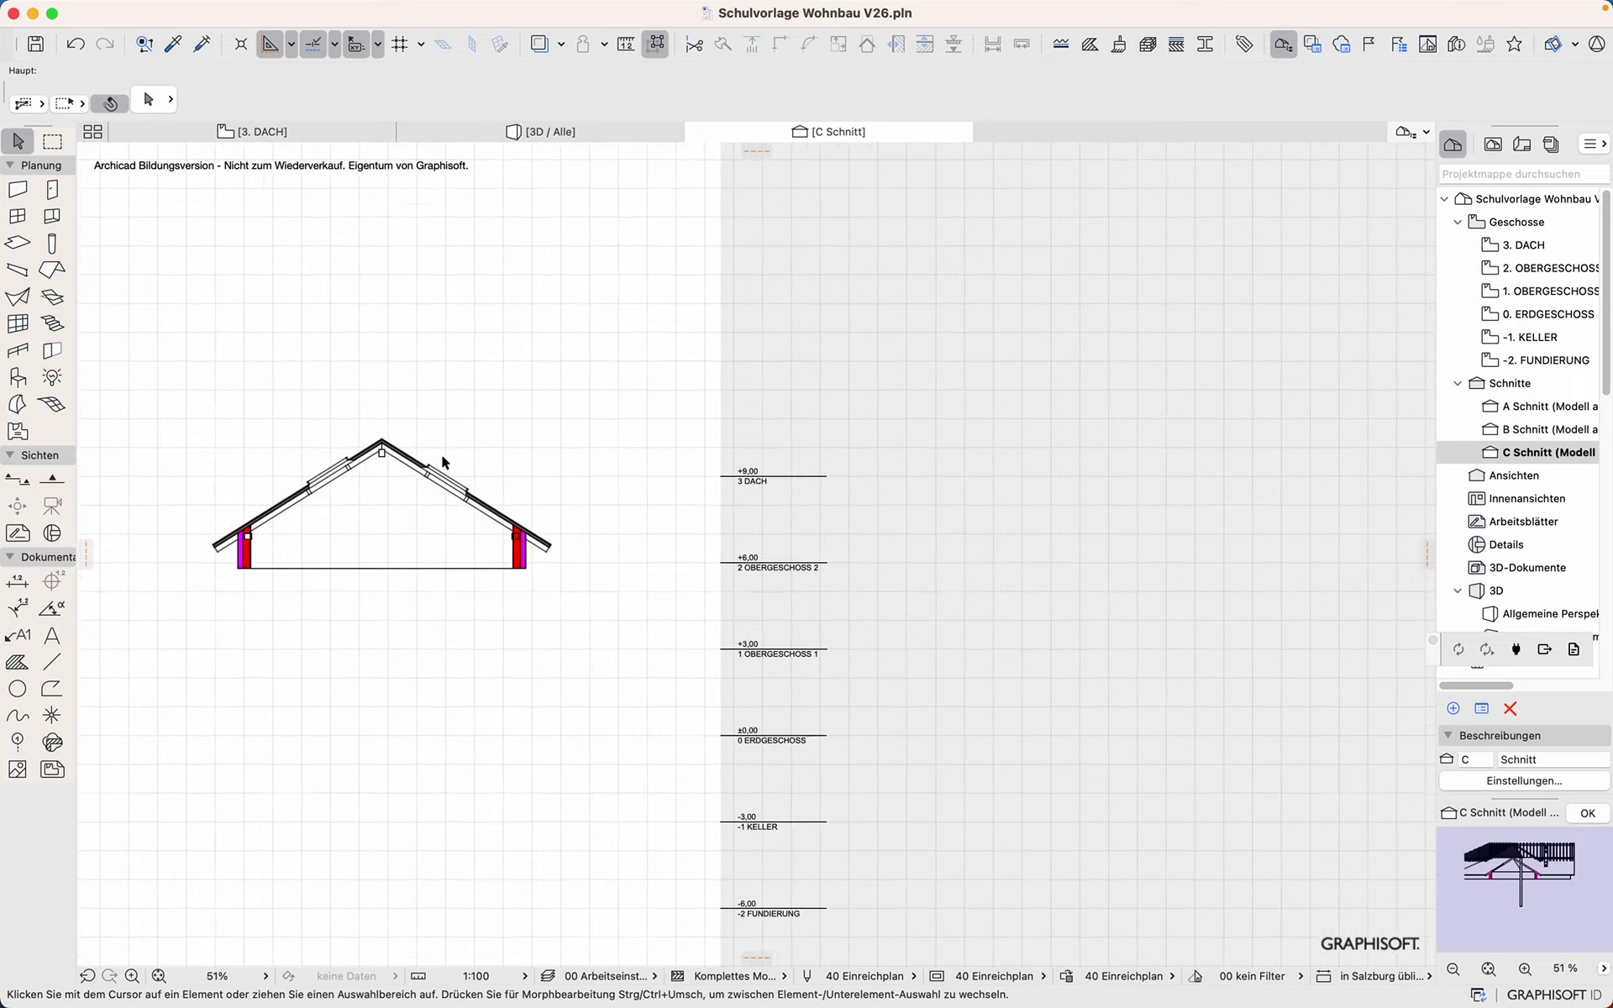
{"action": "scroll", "coordinate": [391, 527], "scroll_direction": "up", "scroll_amount": 10}
{"action": "left_click", "coordinate": [424, 513]}
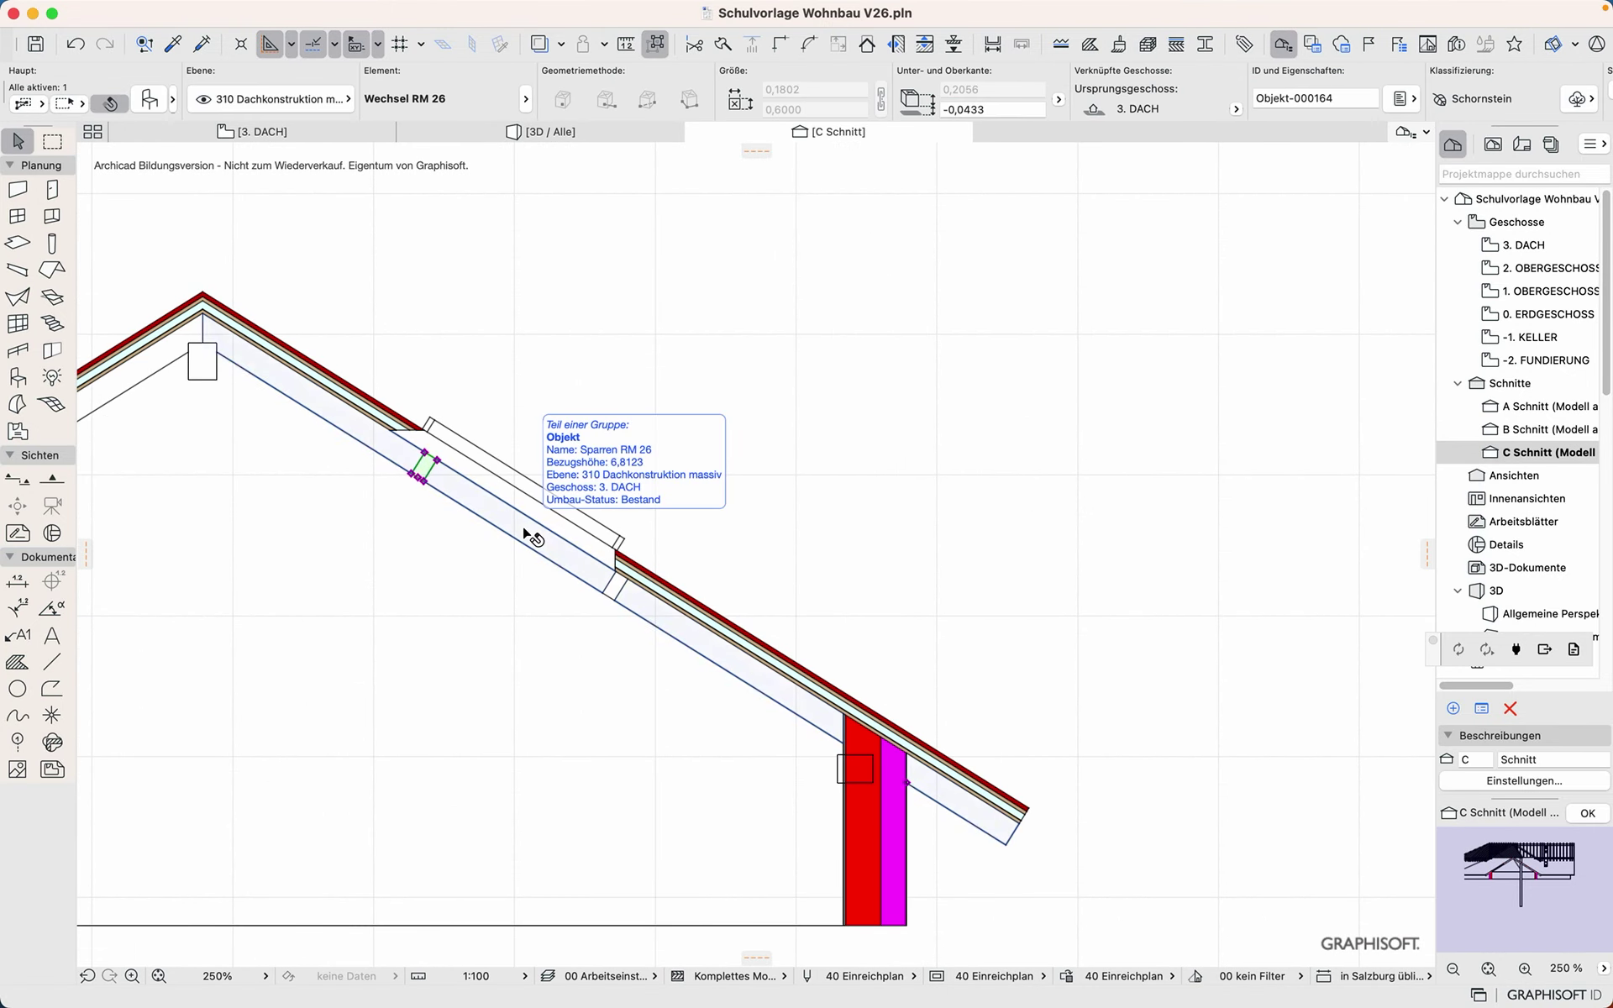
{"action": "key", "text": "super+d"}
{"action": "left_click", "coordinate": [439, 461]}
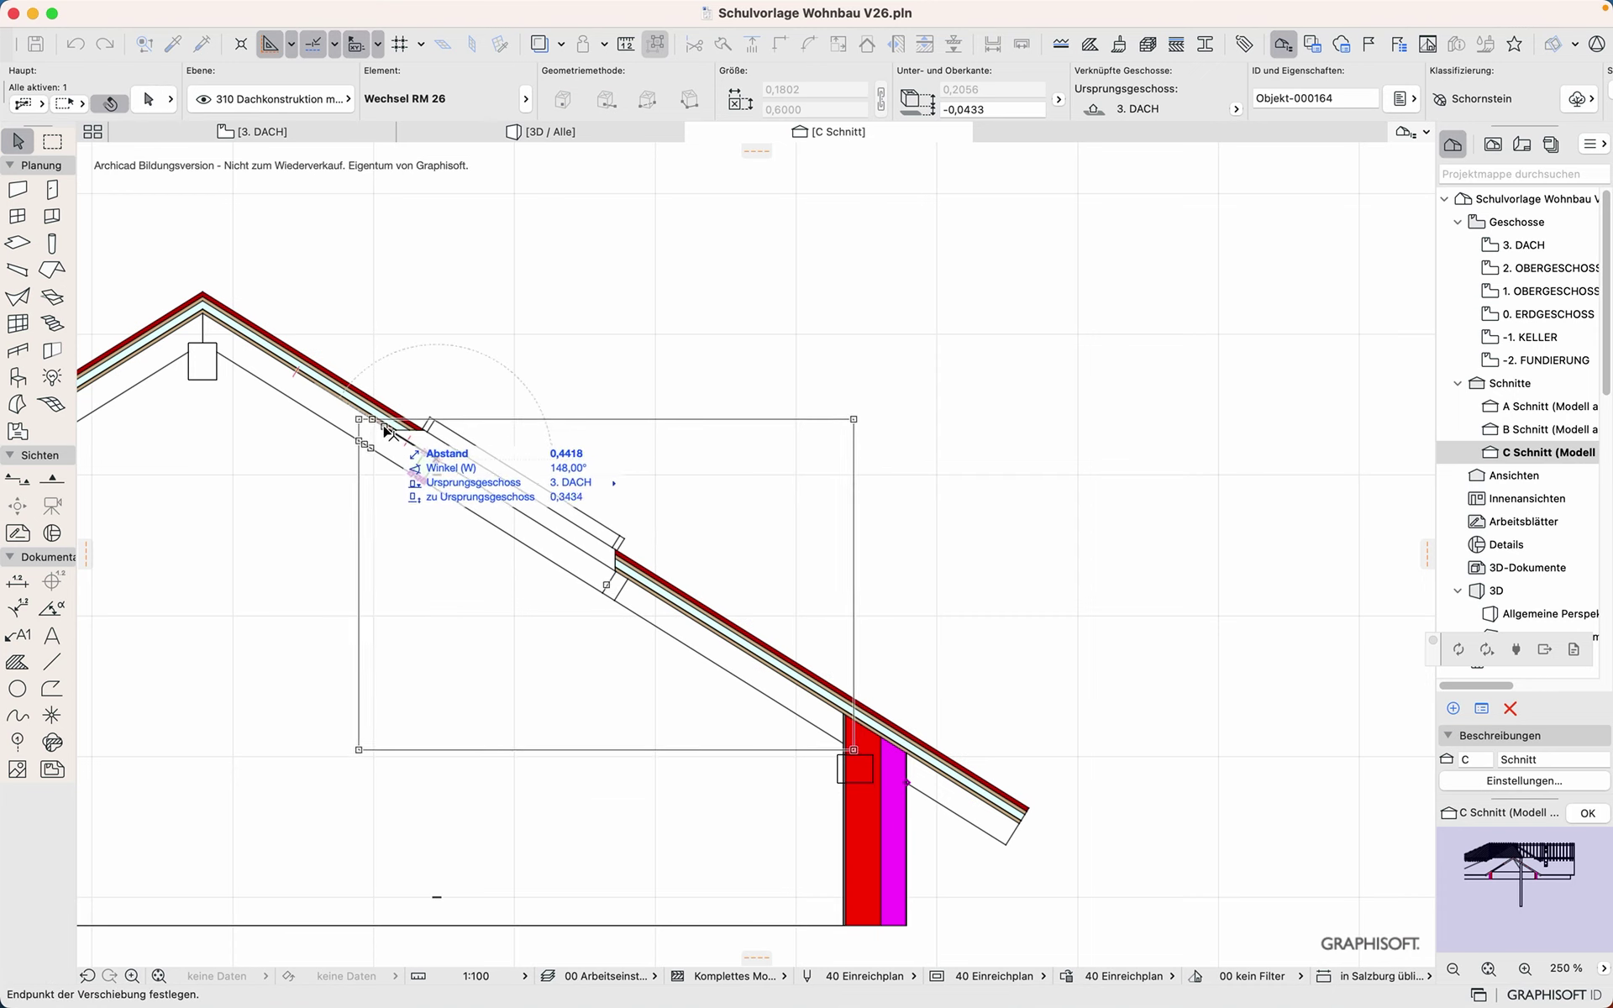
{"action": "left_click", "coordinate": [384, 429]}
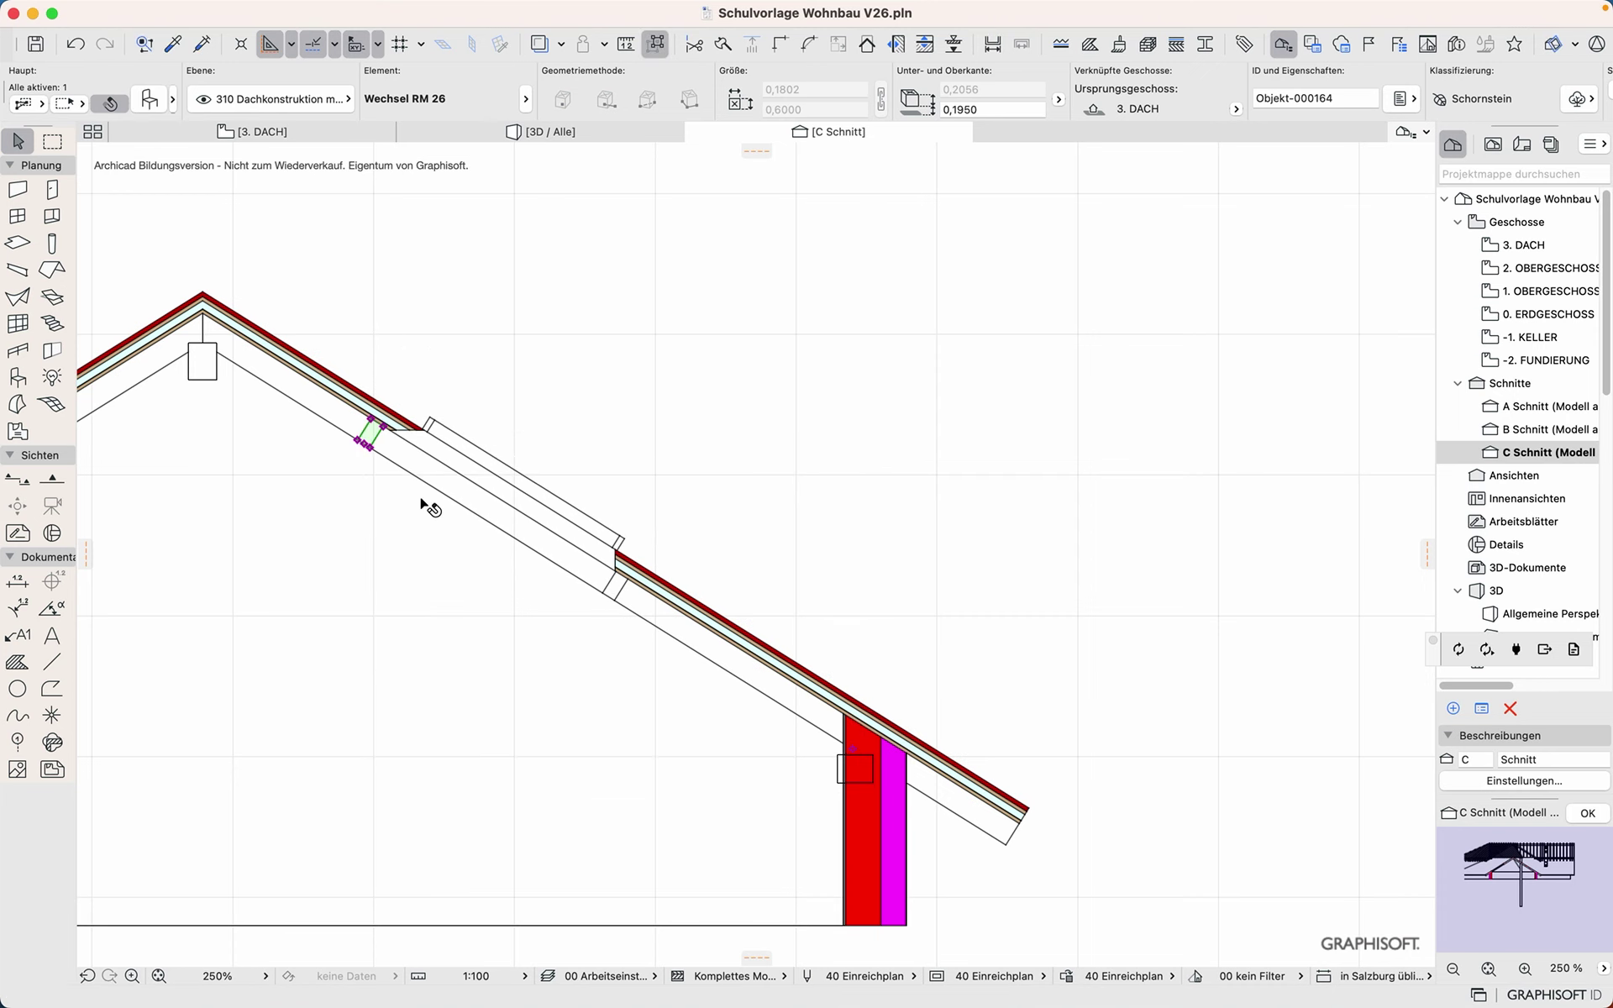
Step: Move the lower trimmer at the right slope's roof window about 0.20 m down along the slope
{"action": "left_click", "coordinate": [612, 590]}
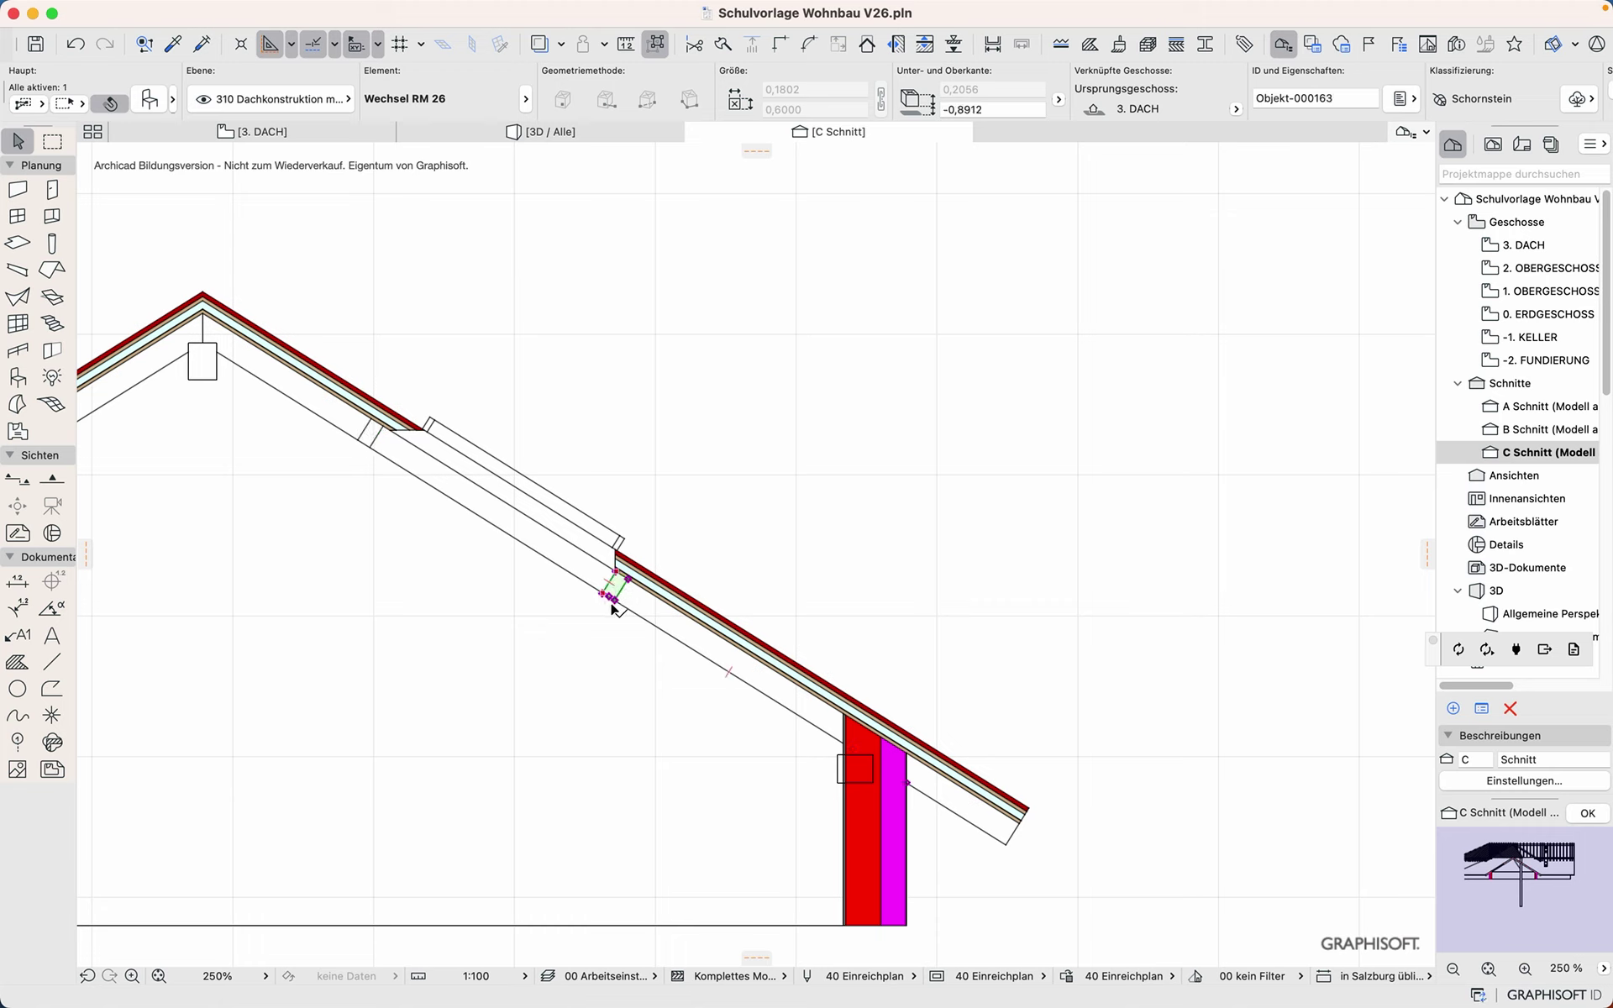
{"action": "key", "text": "super+d"}
{"action": "left_click", "coordinate": [604, 595]}
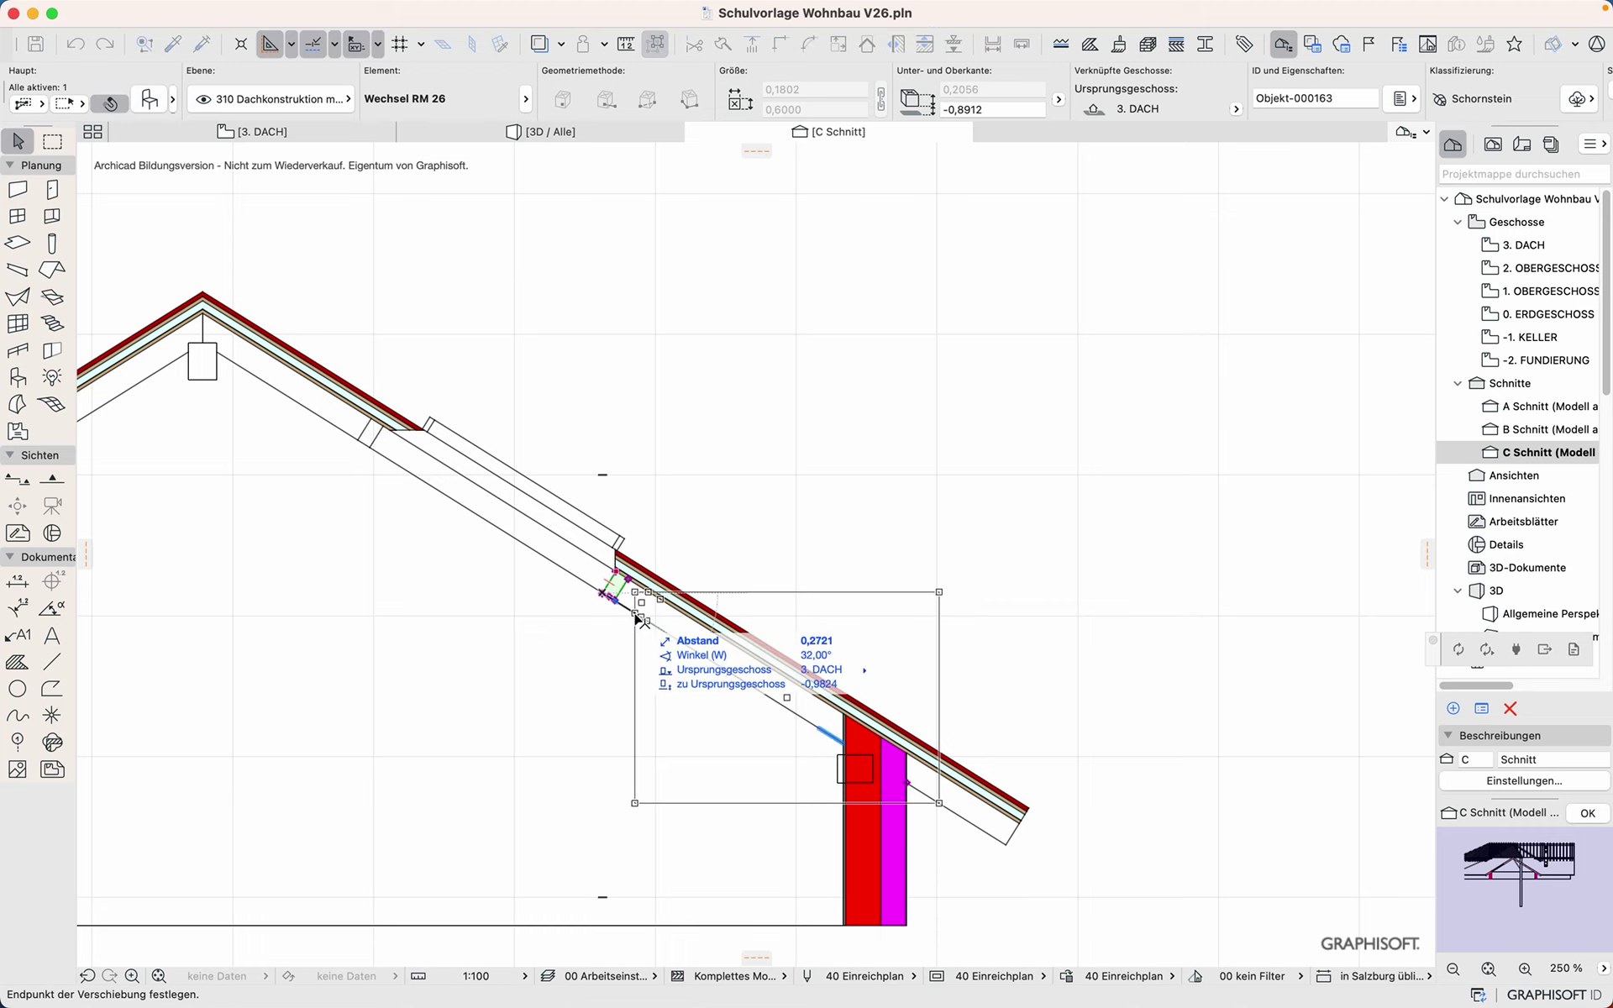
{"action": "left_click", "coordinate": [632, 615]}
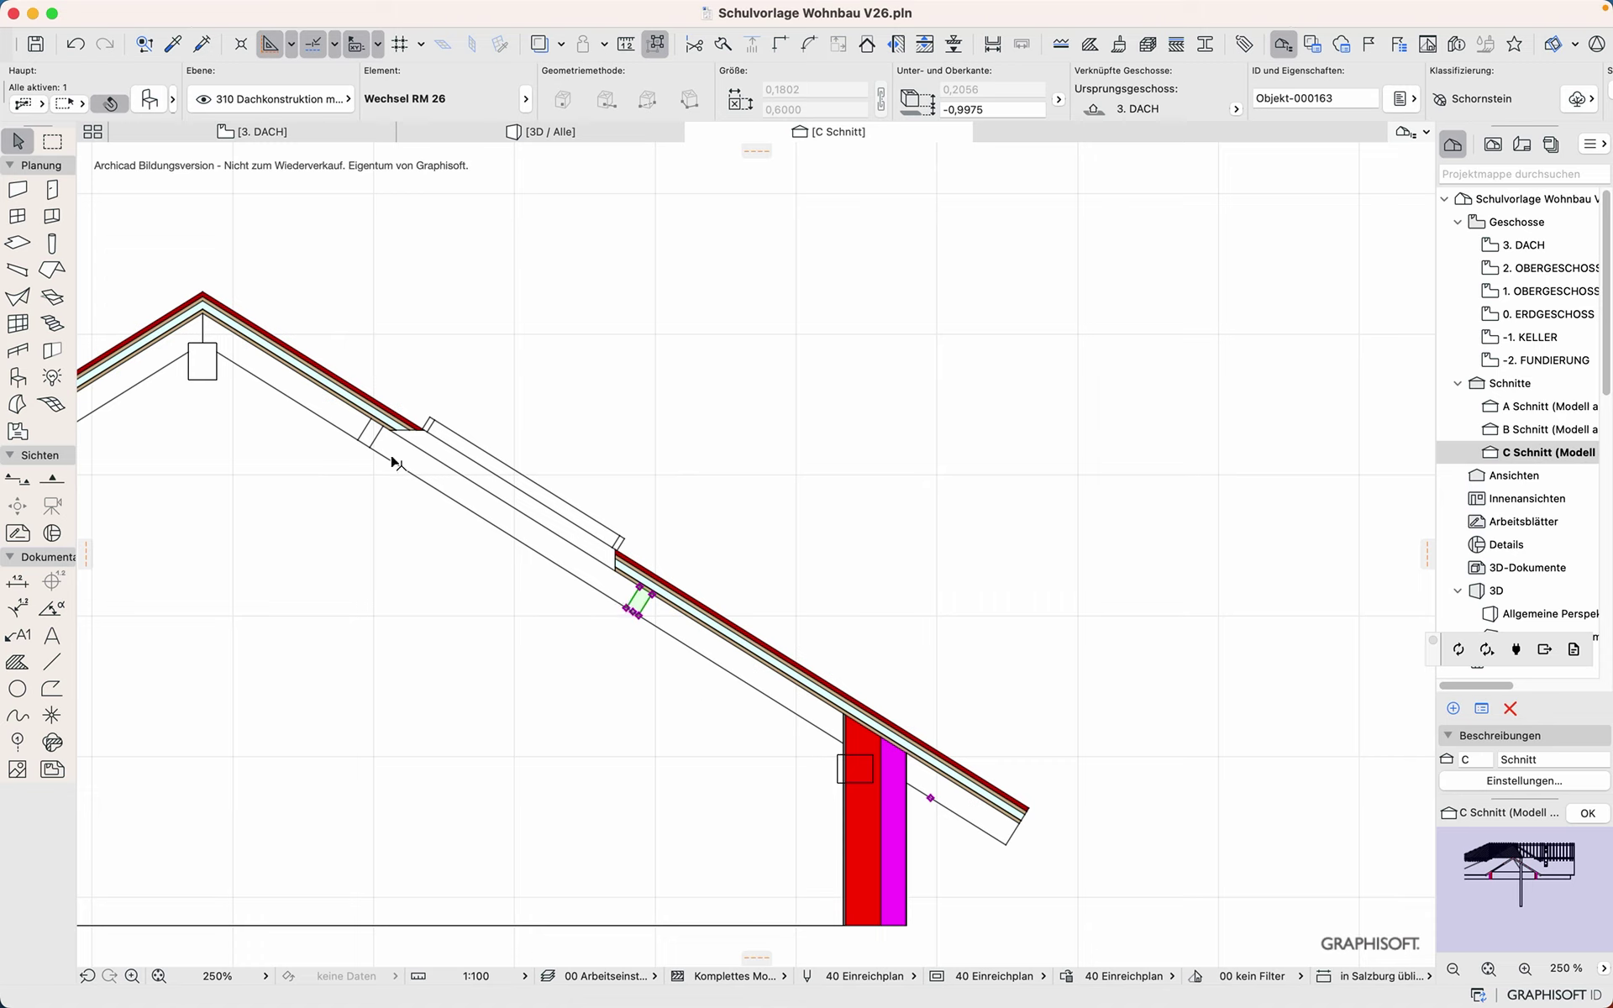
Step: Shift the upper trimmer at the right slope's roof window another 0.1771 m up along the slope
{"action": "left_click", "coordinate": [369, 435]}
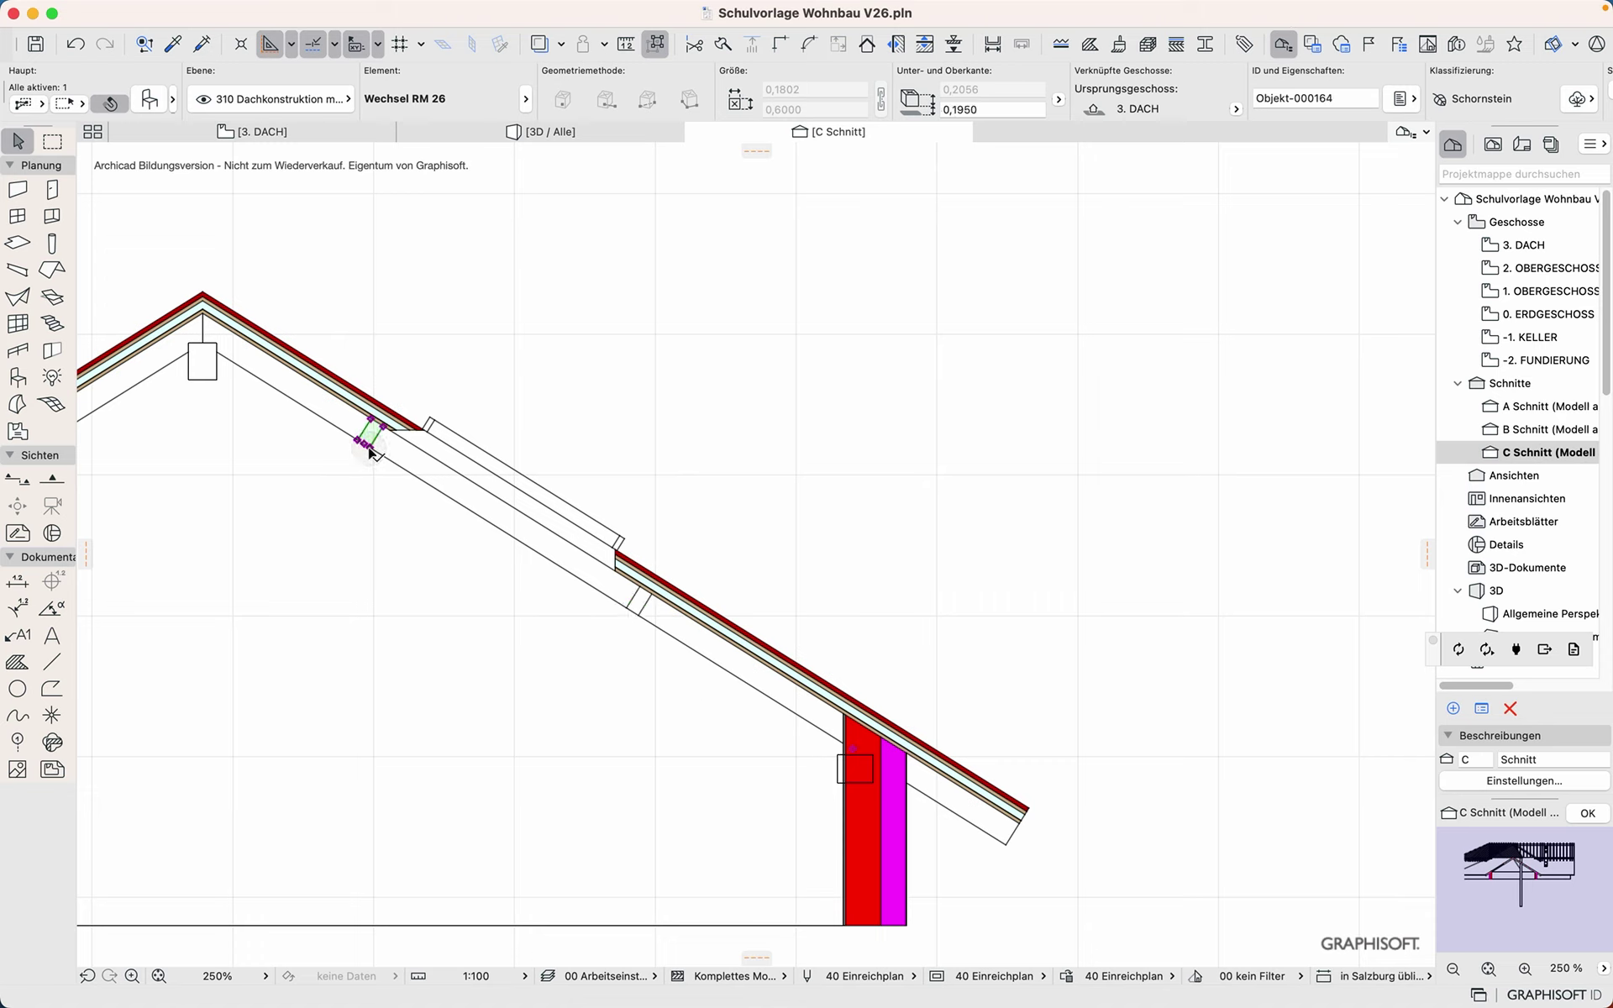
{"action": "key", "text": "super+d"}
{"action": "left_click", "coordinate": [361, 437]}
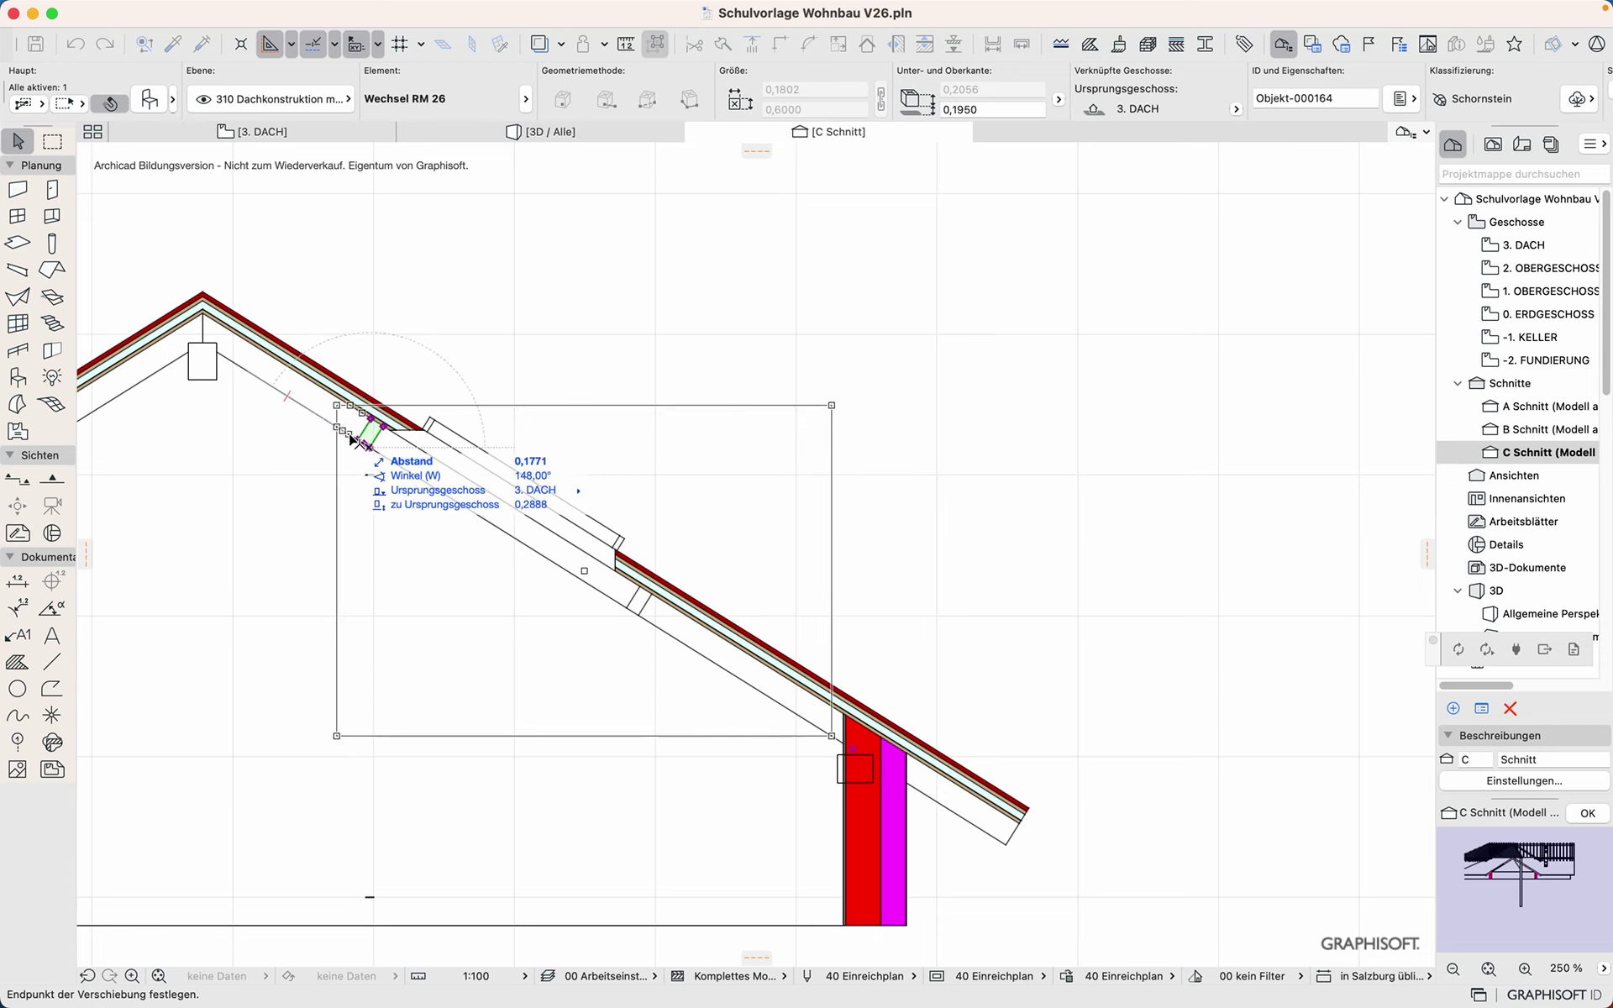
{"action": "left_click", "coordinate": [345, 424]}
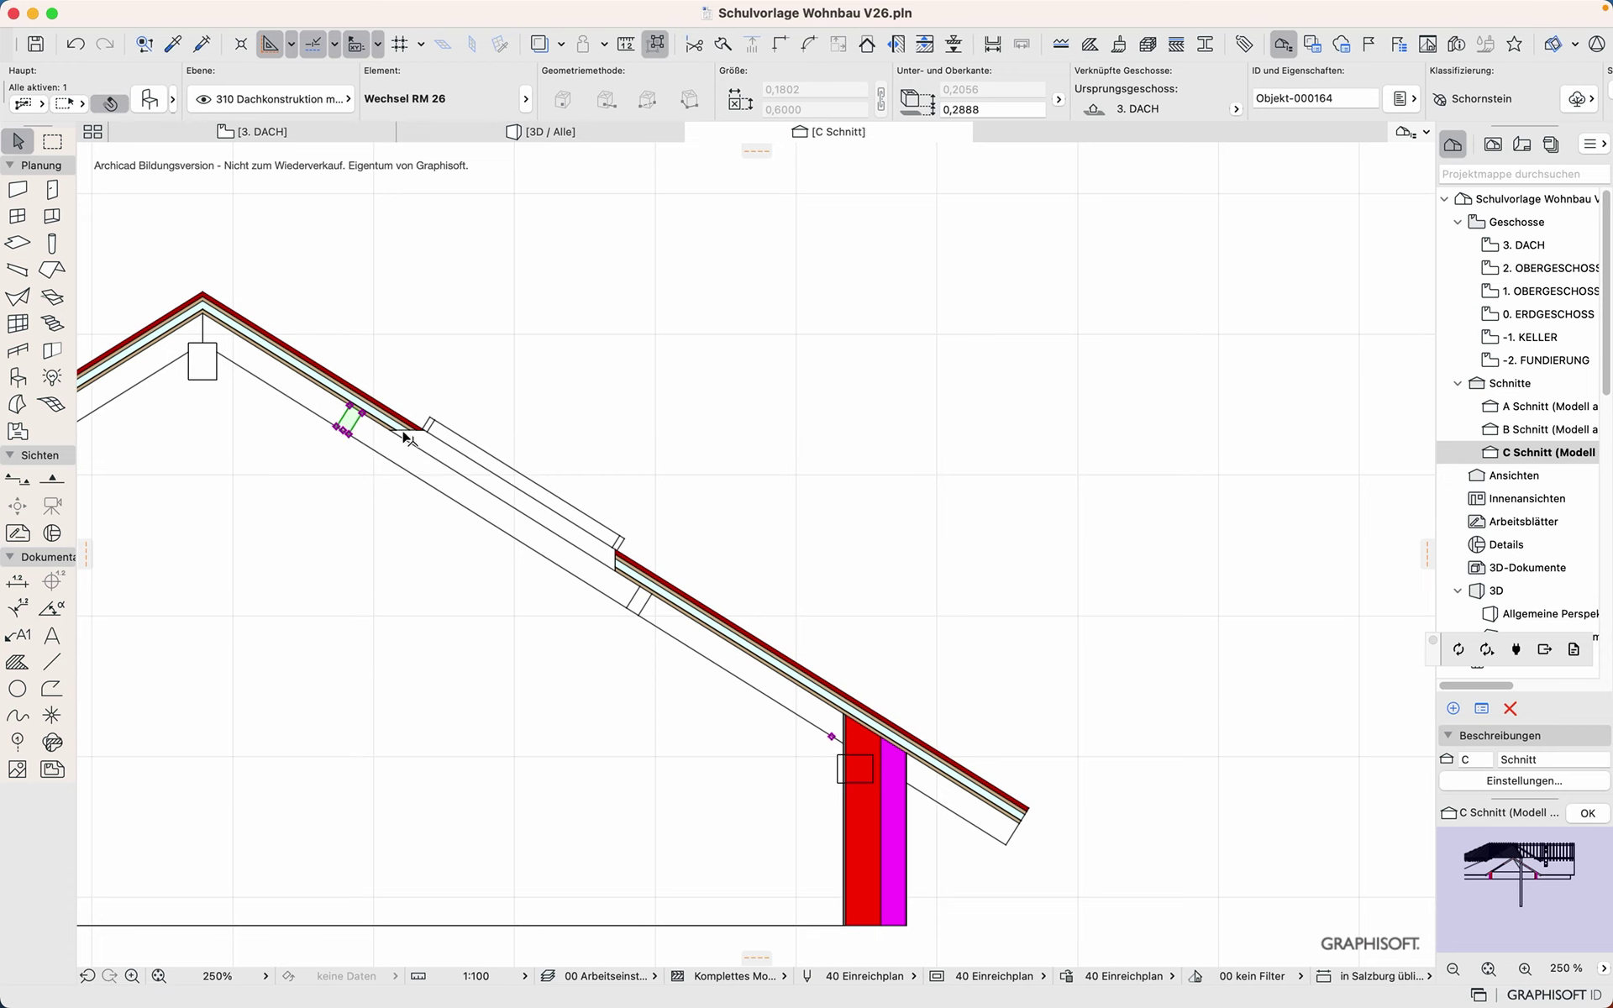
{"action": "scroll", "coordinate": [394, 496], "scroll_direction": "down", "scroll_amount": 5}
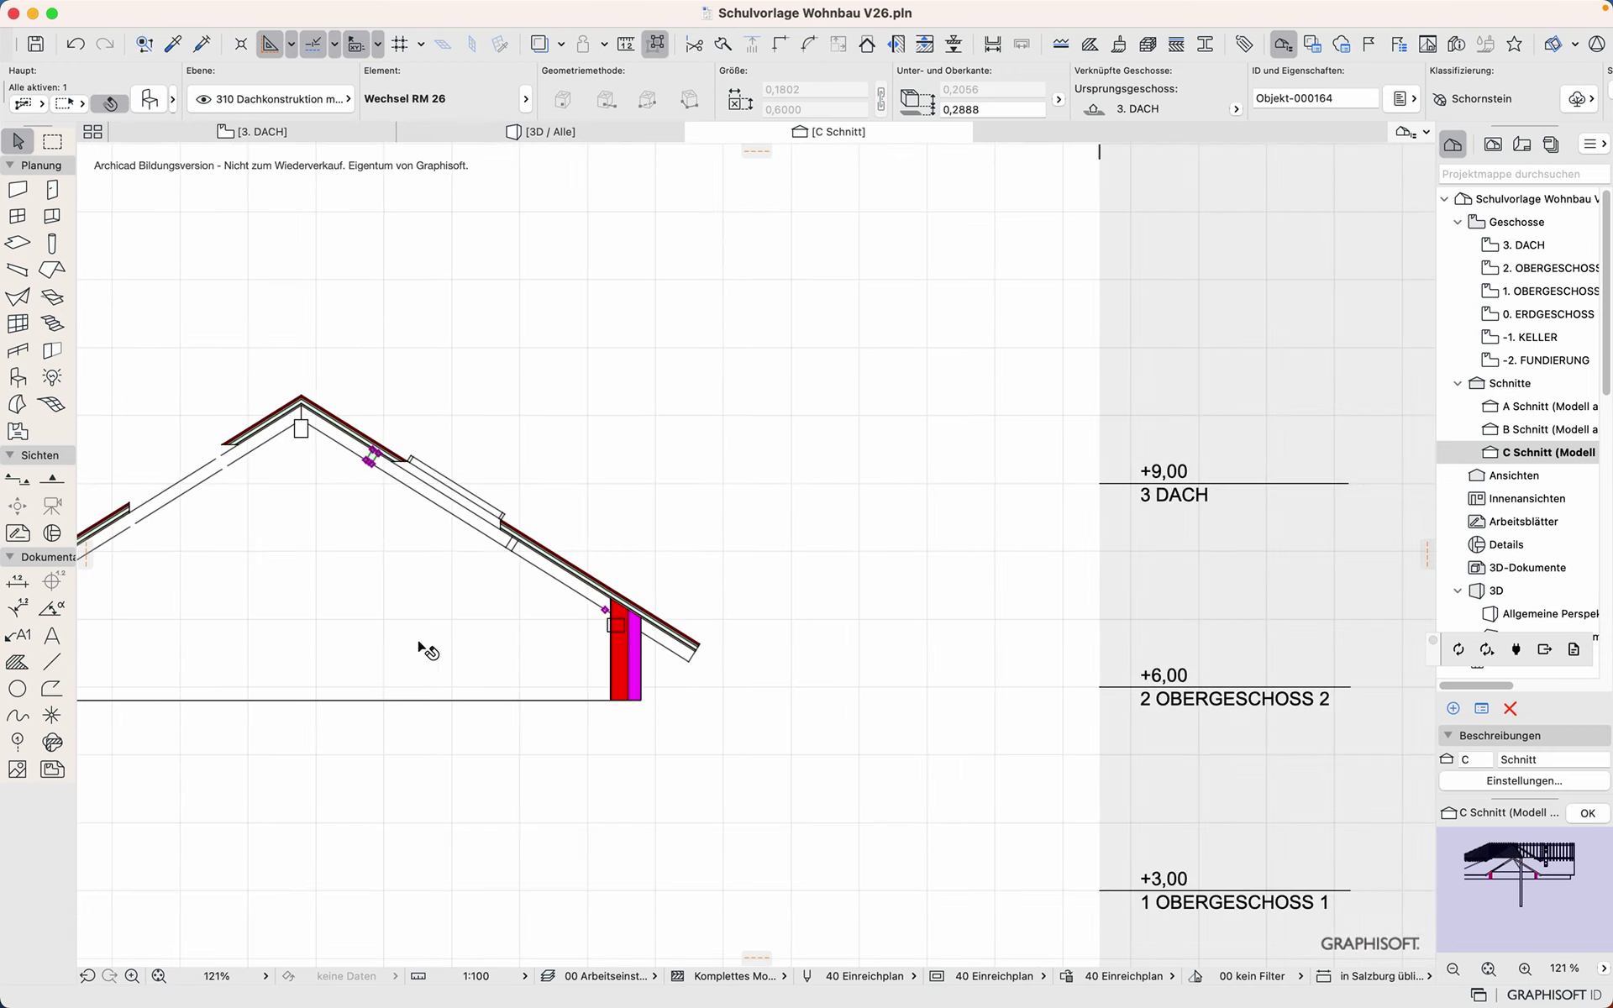
Step: Move the upper trimmer at the left slope's roof window about 0.66 m up along the slope
{"action": "left_click", "coordinate": [222, 466]}
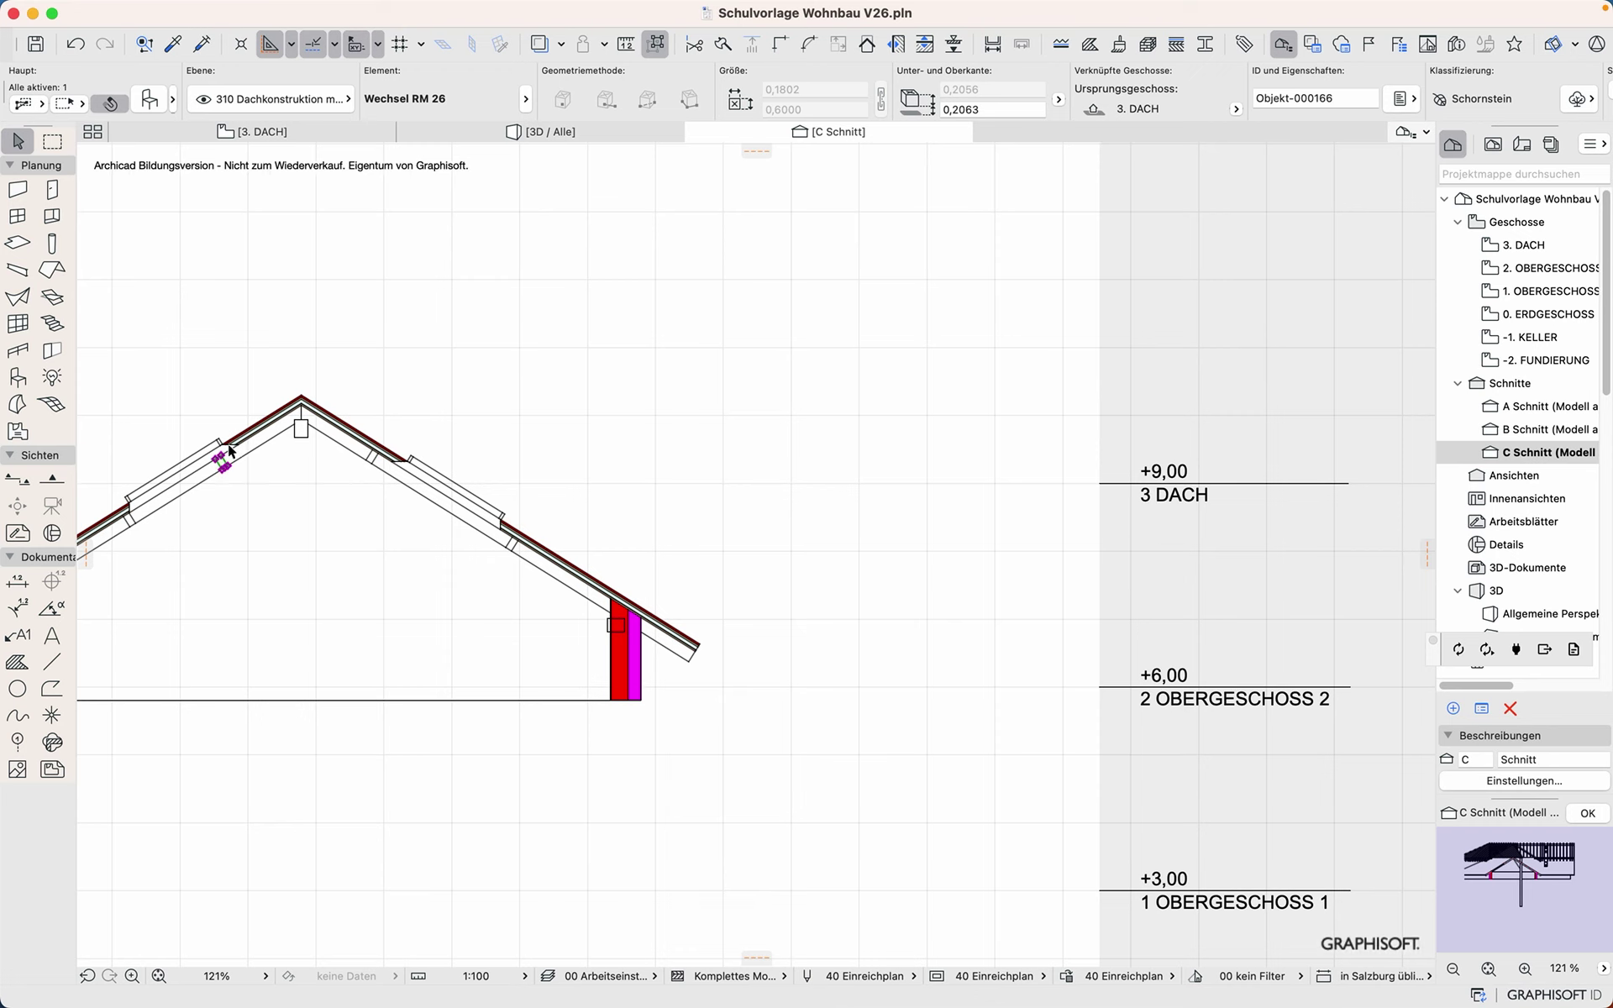
{"action": "scroll", "coordinate": [227, 447], "scroll_direction": "up", "scroll_amount": 10}
{"action": "key", "text": "super+d"}
{"action": "left_click", "coordinate": [178, 509]}
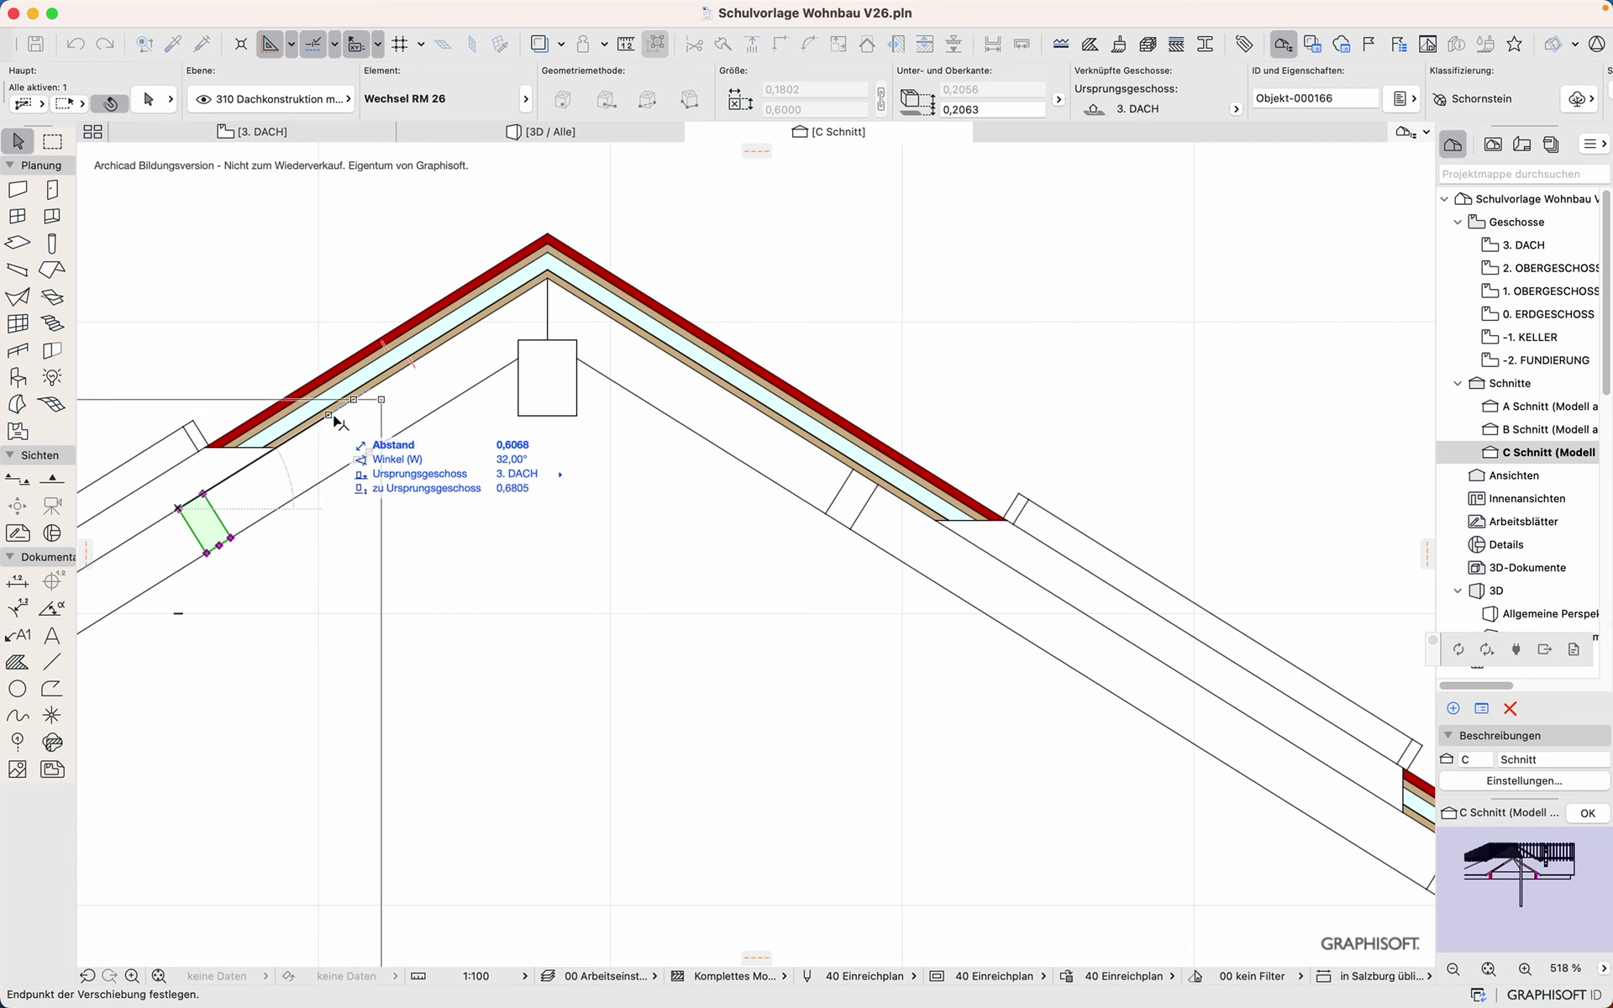
{"action": "left_click", "coordinate": [346, 420]}
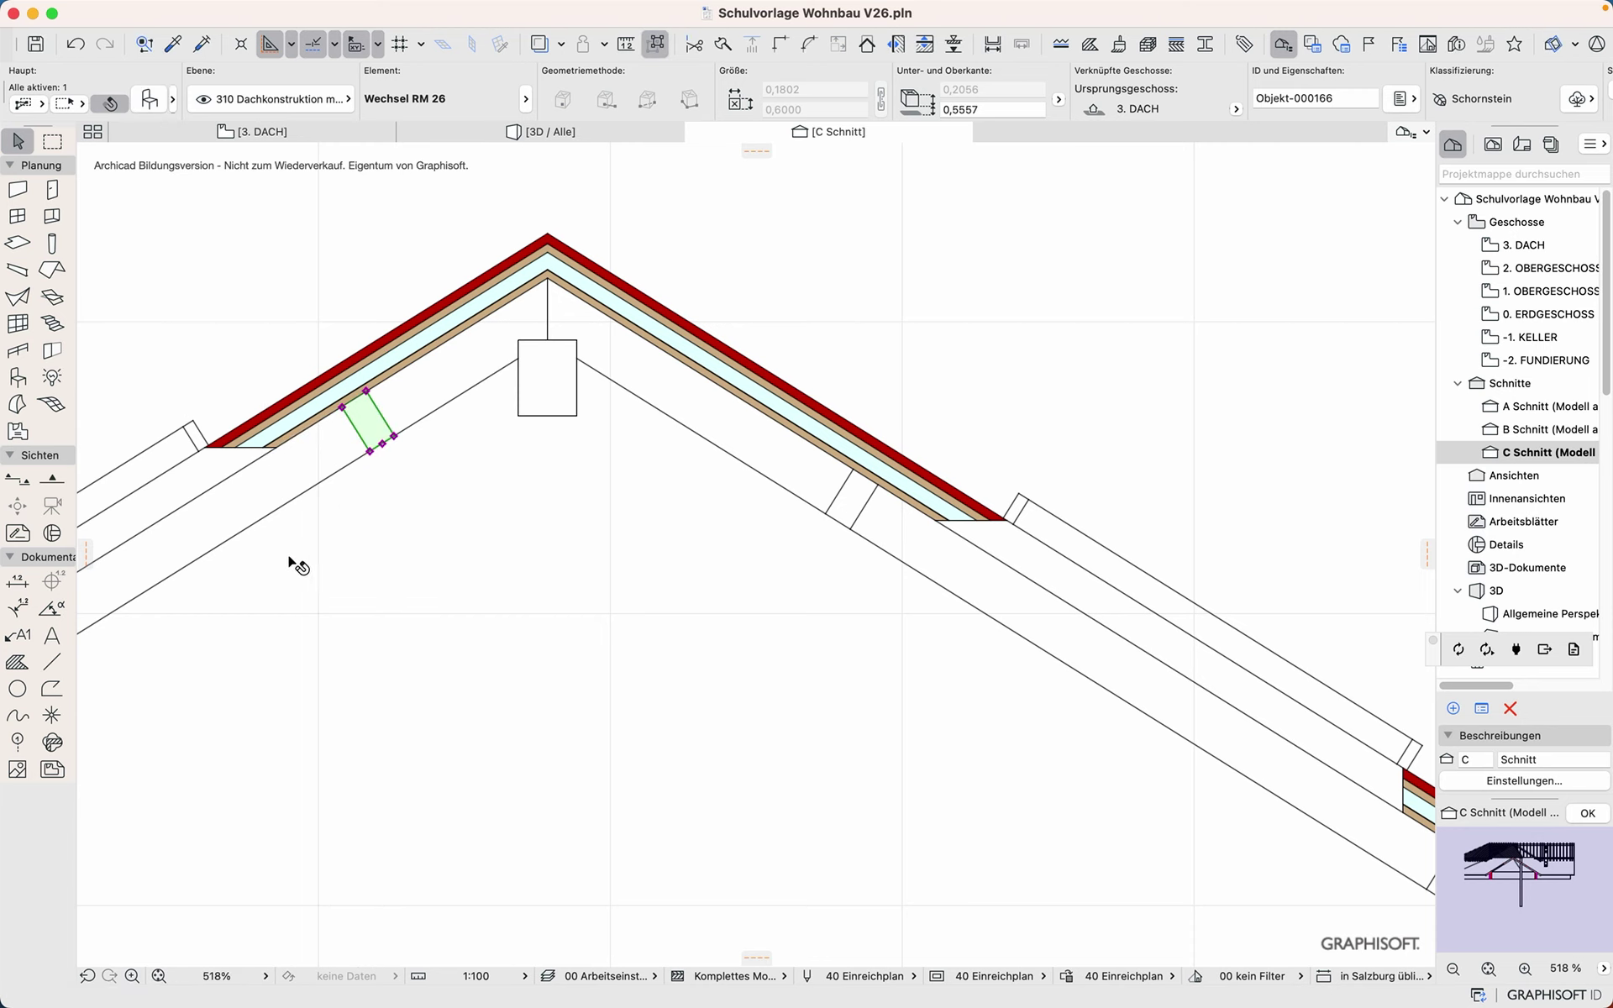
Step: Move the lower trimmer at the left slope's roof window down along the slope to a base height of about -0.719 m
{"action": "scroll", "coordinate": [327, 612], "scroll_direction": "down", "scroll_amount": 5}
{"action": "middle_click_drag", "start_coordinate": [328, 612], "coordinate": [814, 497]}
{"action": "left_click", "coordinate": [558, 566]}
{"action": "scroll", "coordinate": [559, 568], "scroll_direction": "up", "scroll_amount": 5}
{"action": "key", "text": "super+d"}
{"action": "left_click", "coordinate": [558, 566]}
{"action": "left_click", "coordinate": [514, 593]}
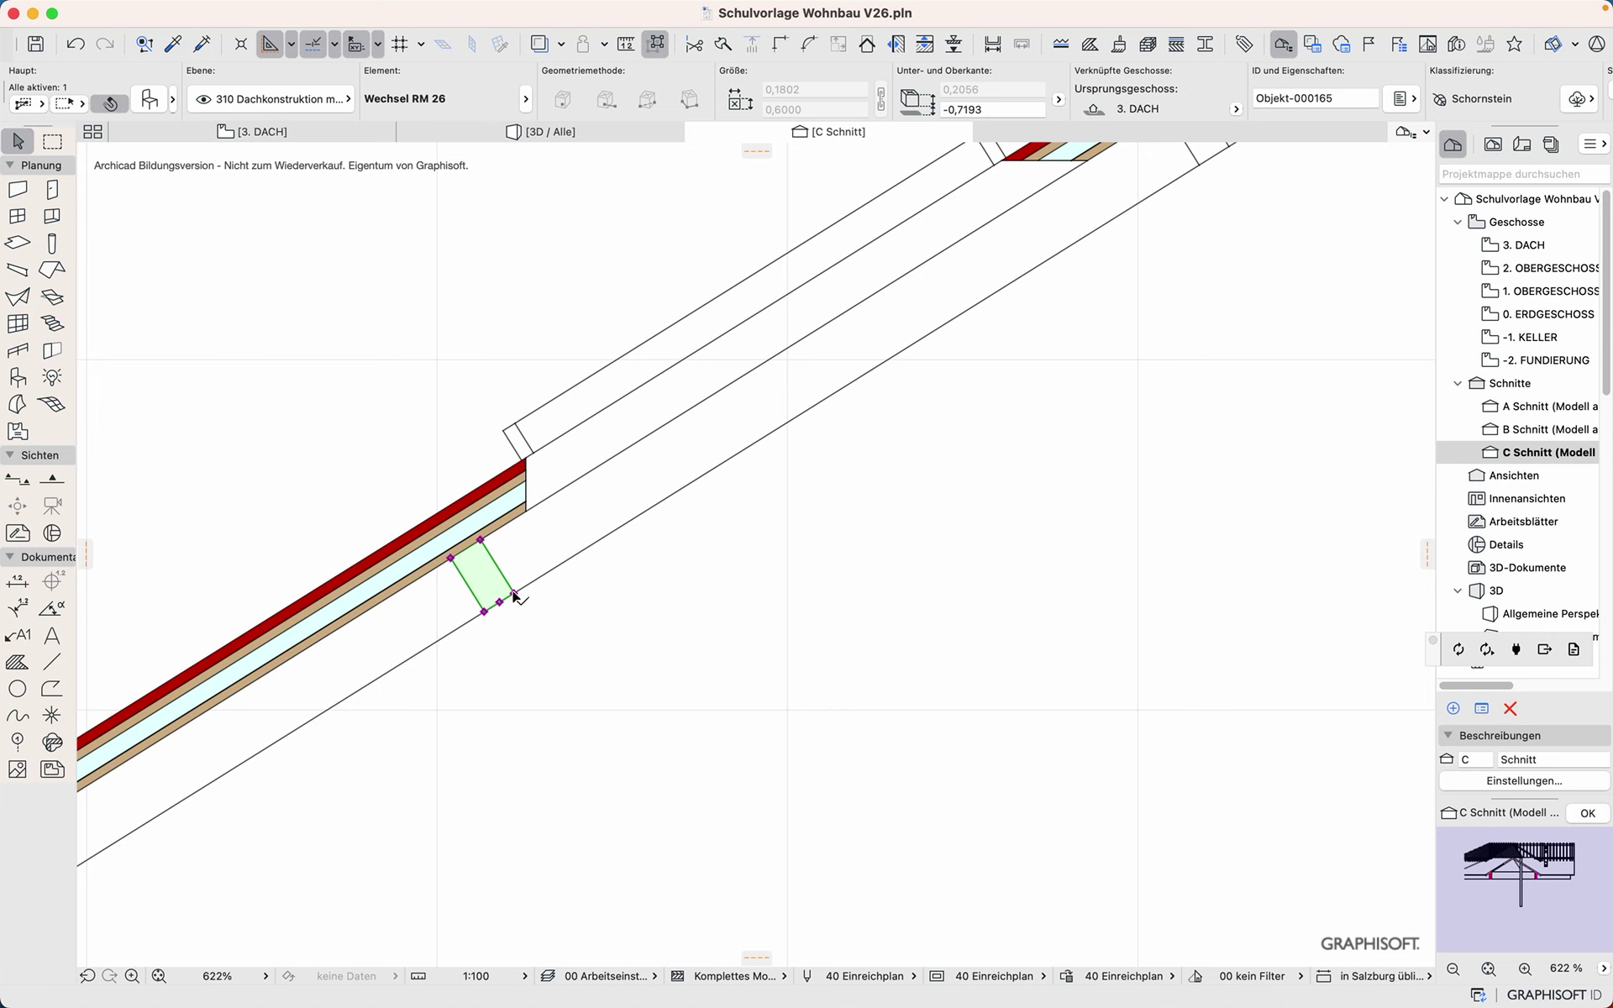
{"action": "scroll", "coordinate": [643, 542], "scroll_direction": "down", "scroll_amount": 7}
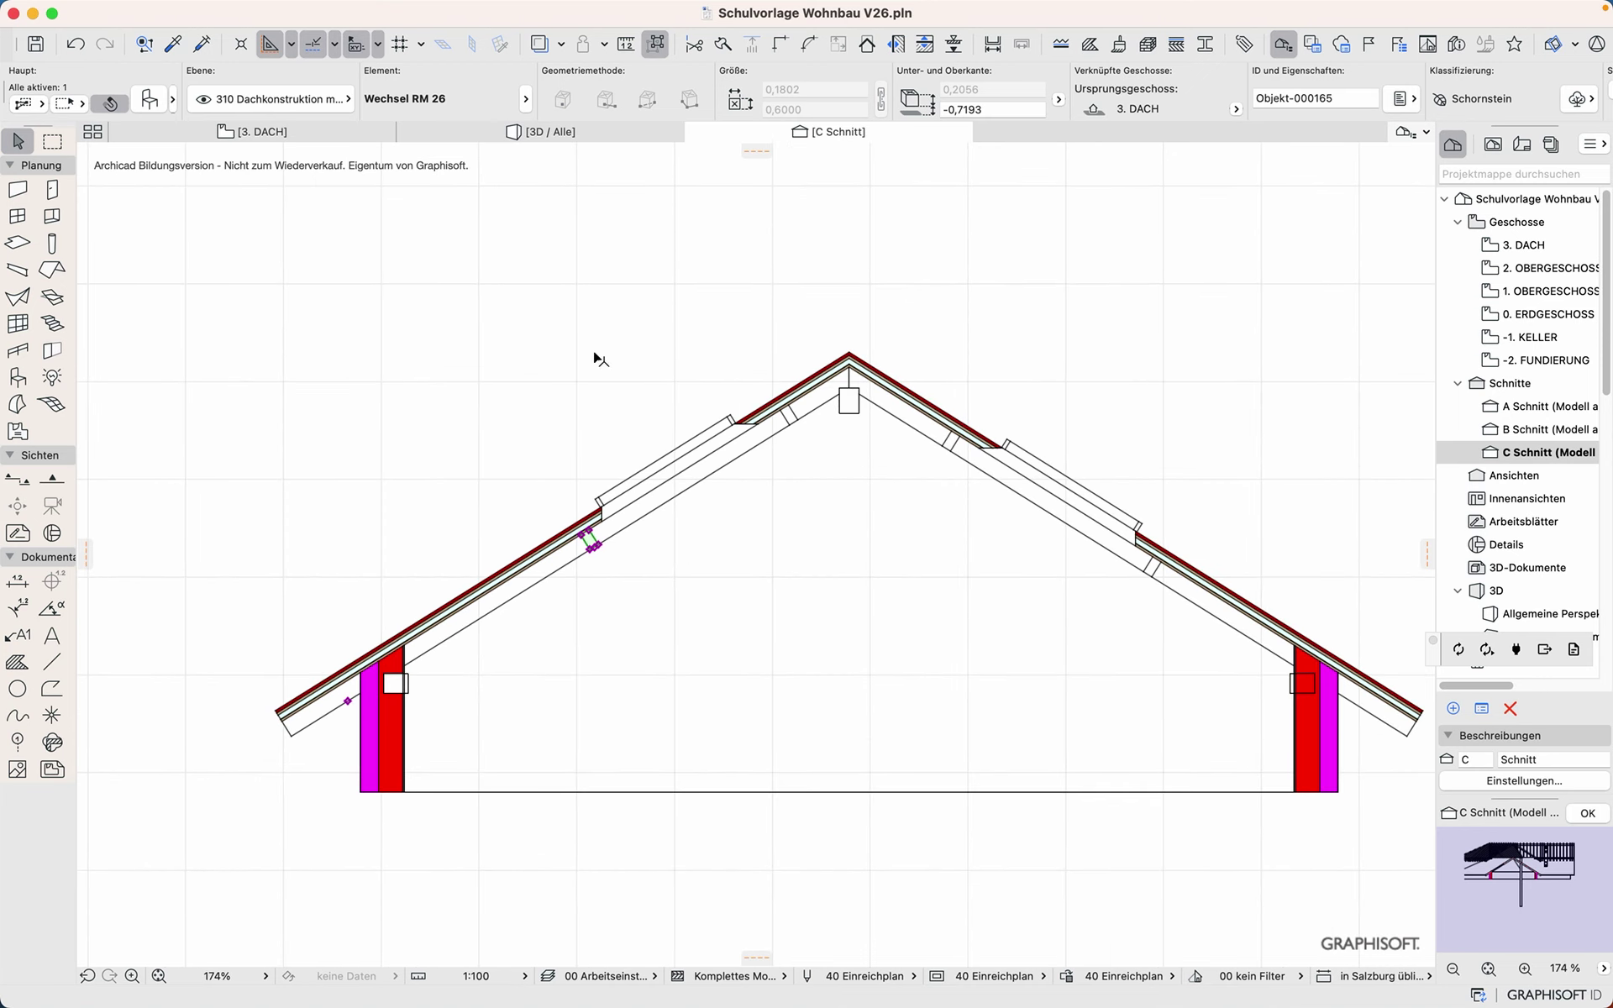
Step: Open the 3. DACH plan and collapse the Geschosse, Schnitte, 3D and Auswertungen groups in the project map
{"action": "left_click", "coordinate": [328, 135]}
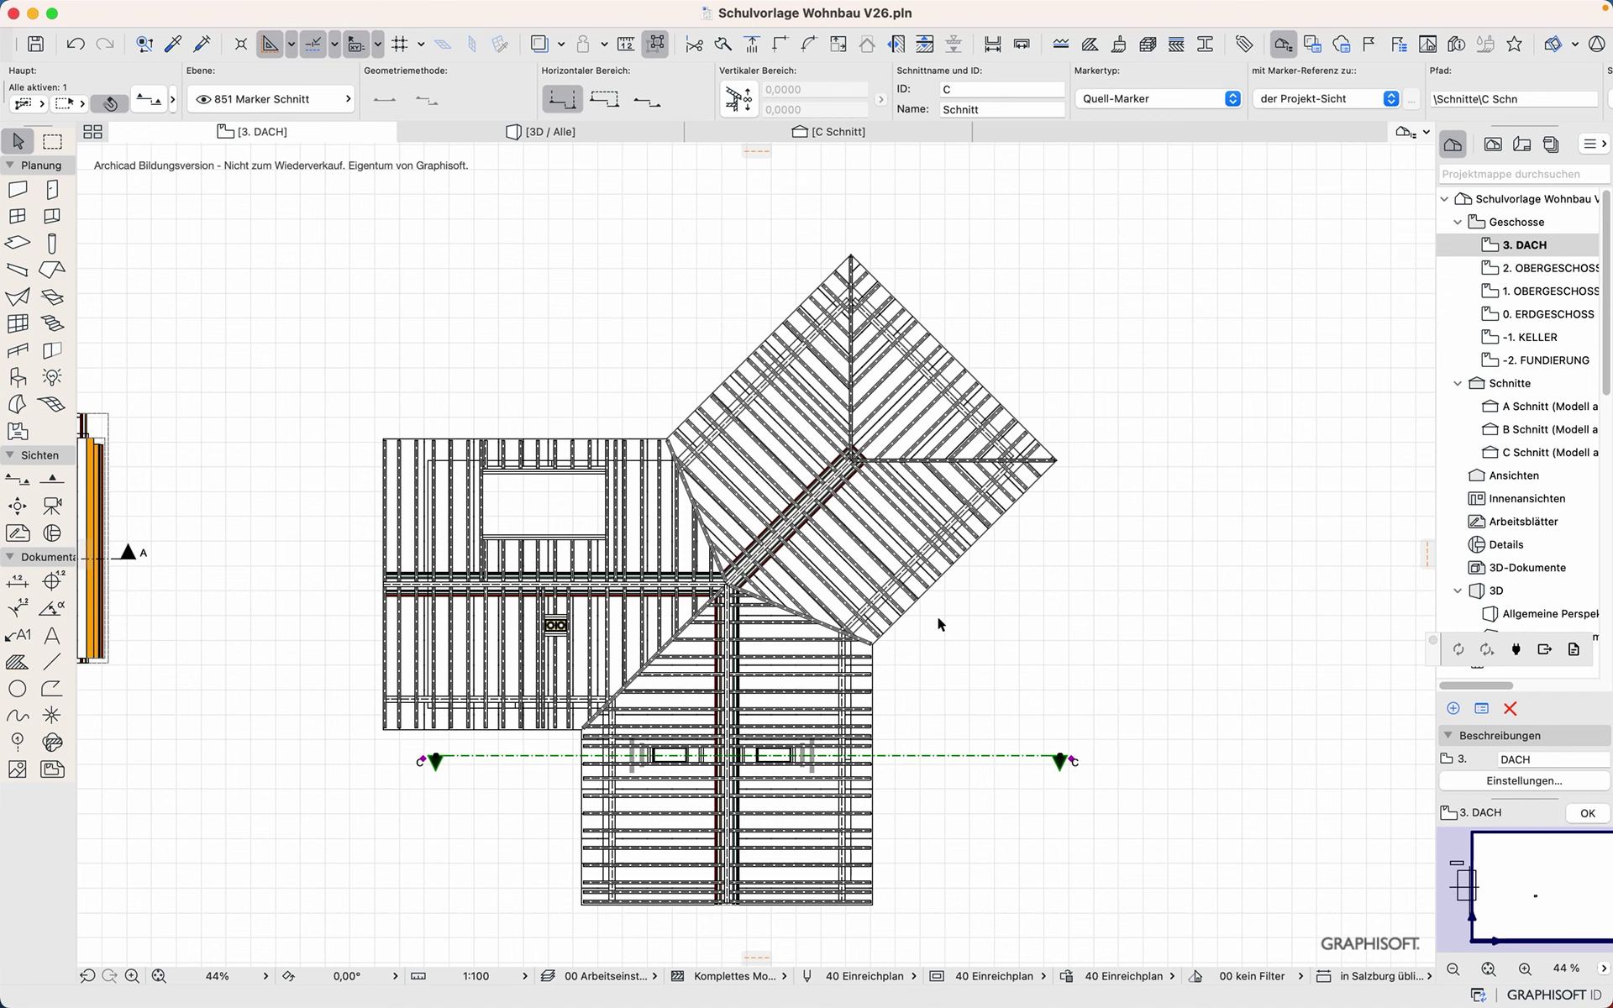
{"action": "scroll", "coordinate": [938, 620], "scroll_direction": "down", "scroll_amount": 4}
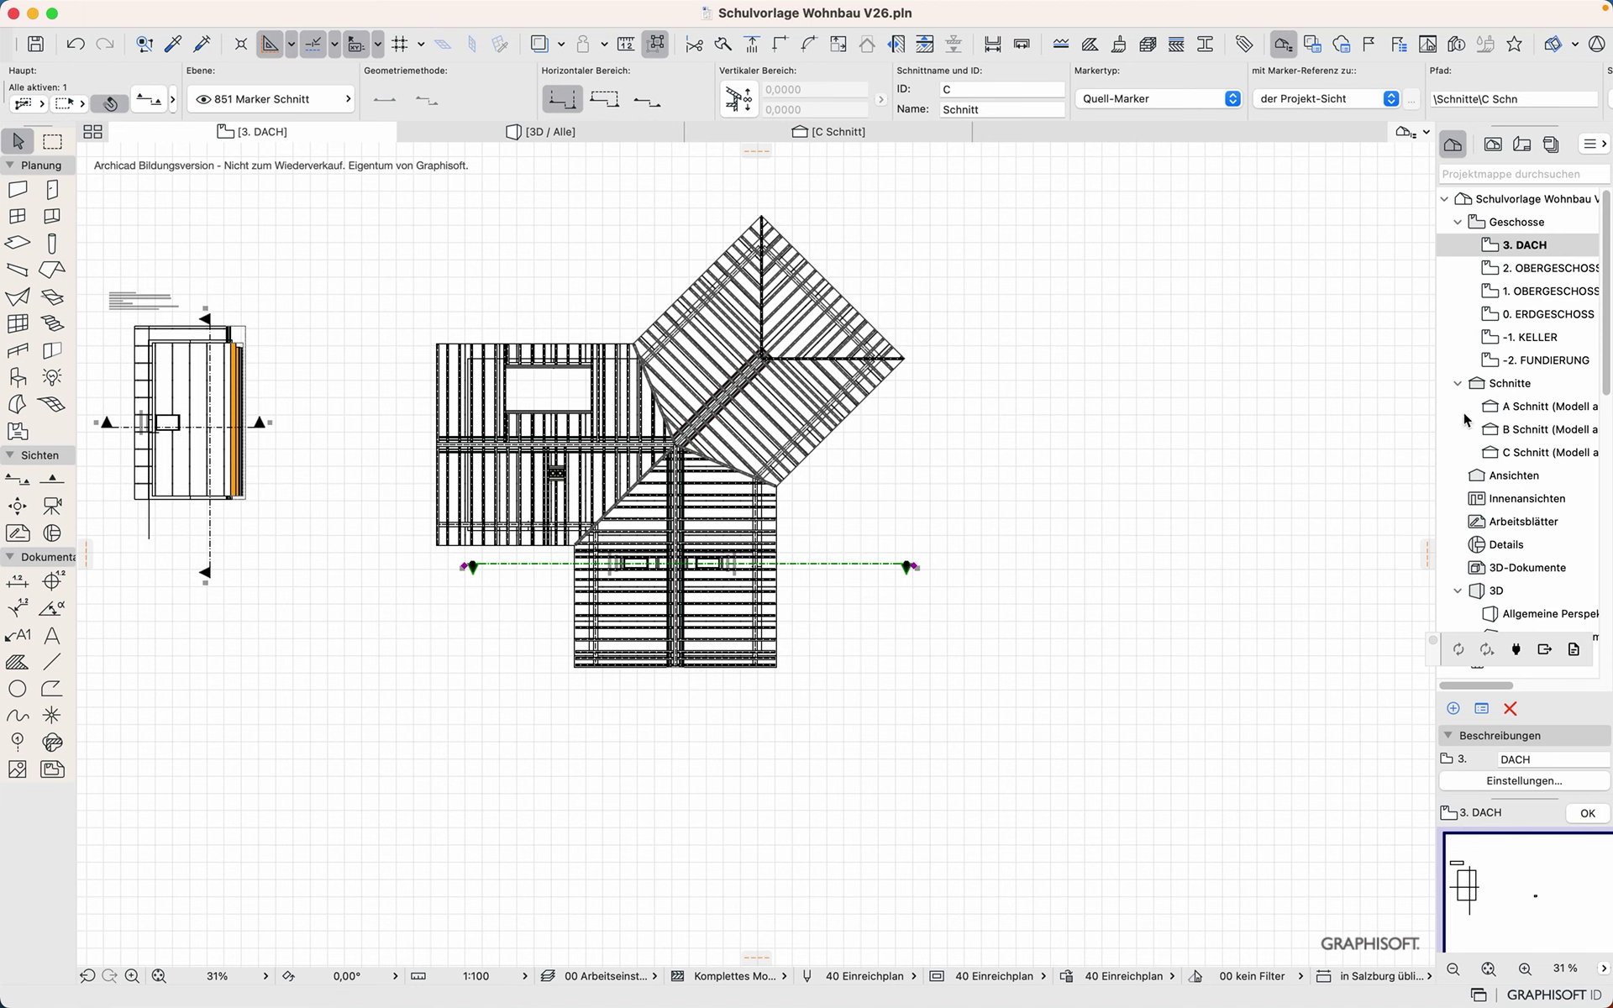
{"action": "left_click", "coordinate": [1460, 223]}
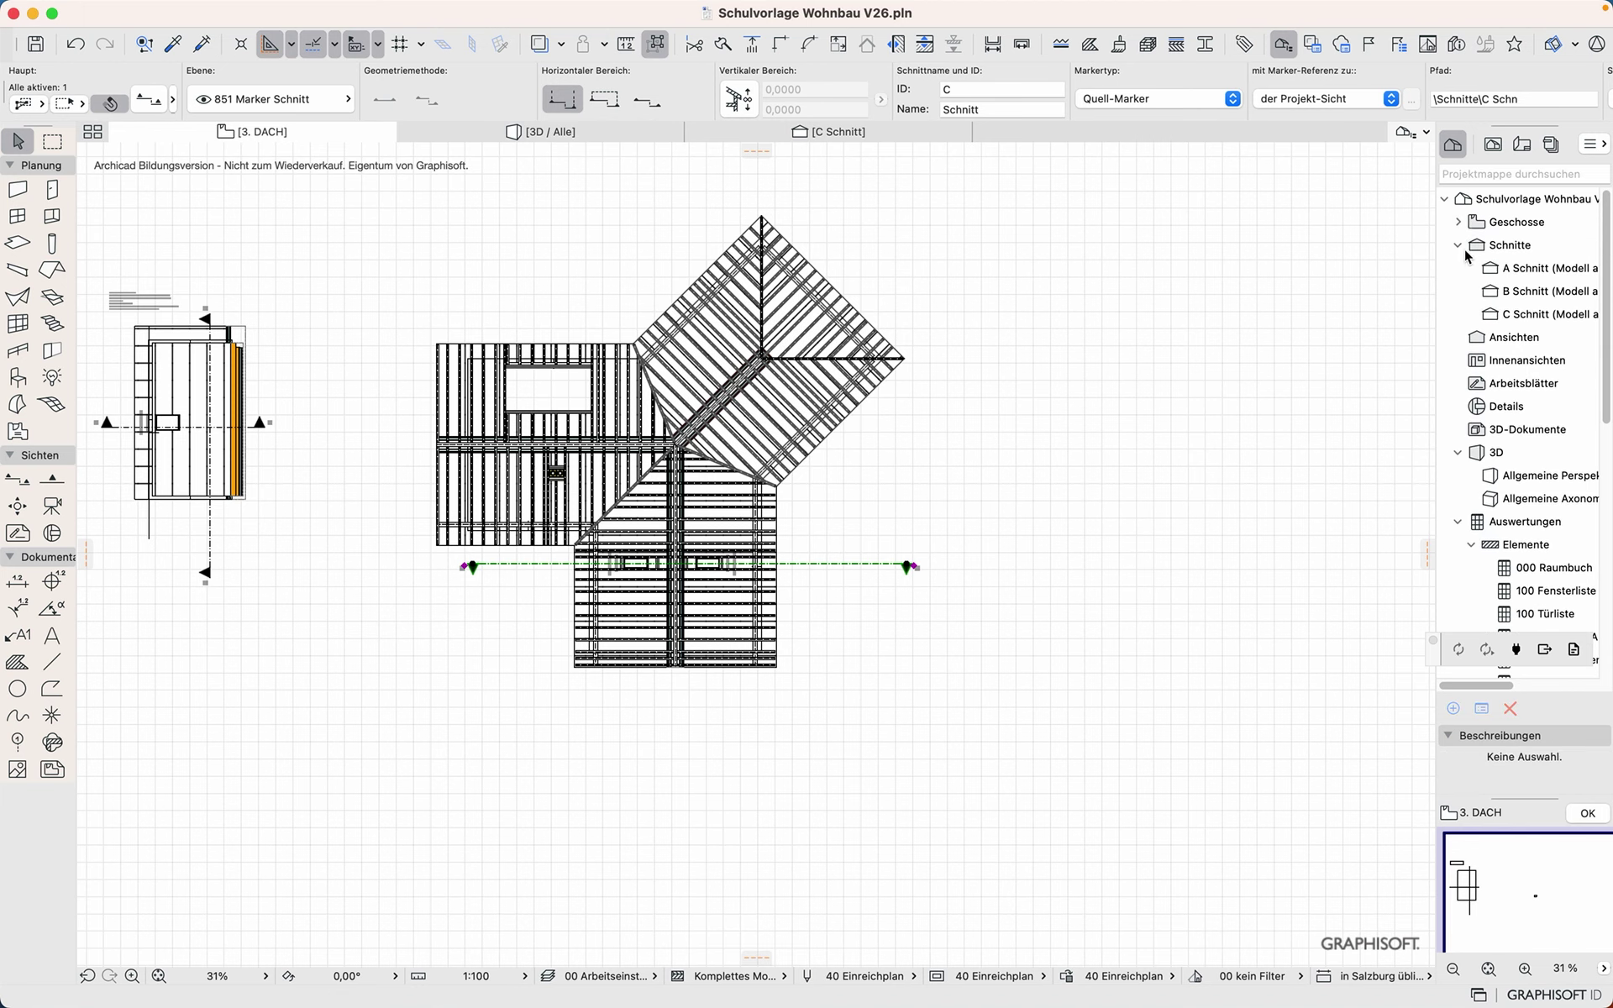
{"action": "left_click", "coordinate": [1458, 245]}
{"action": "left_click", "coordinate": [1459, 383]}
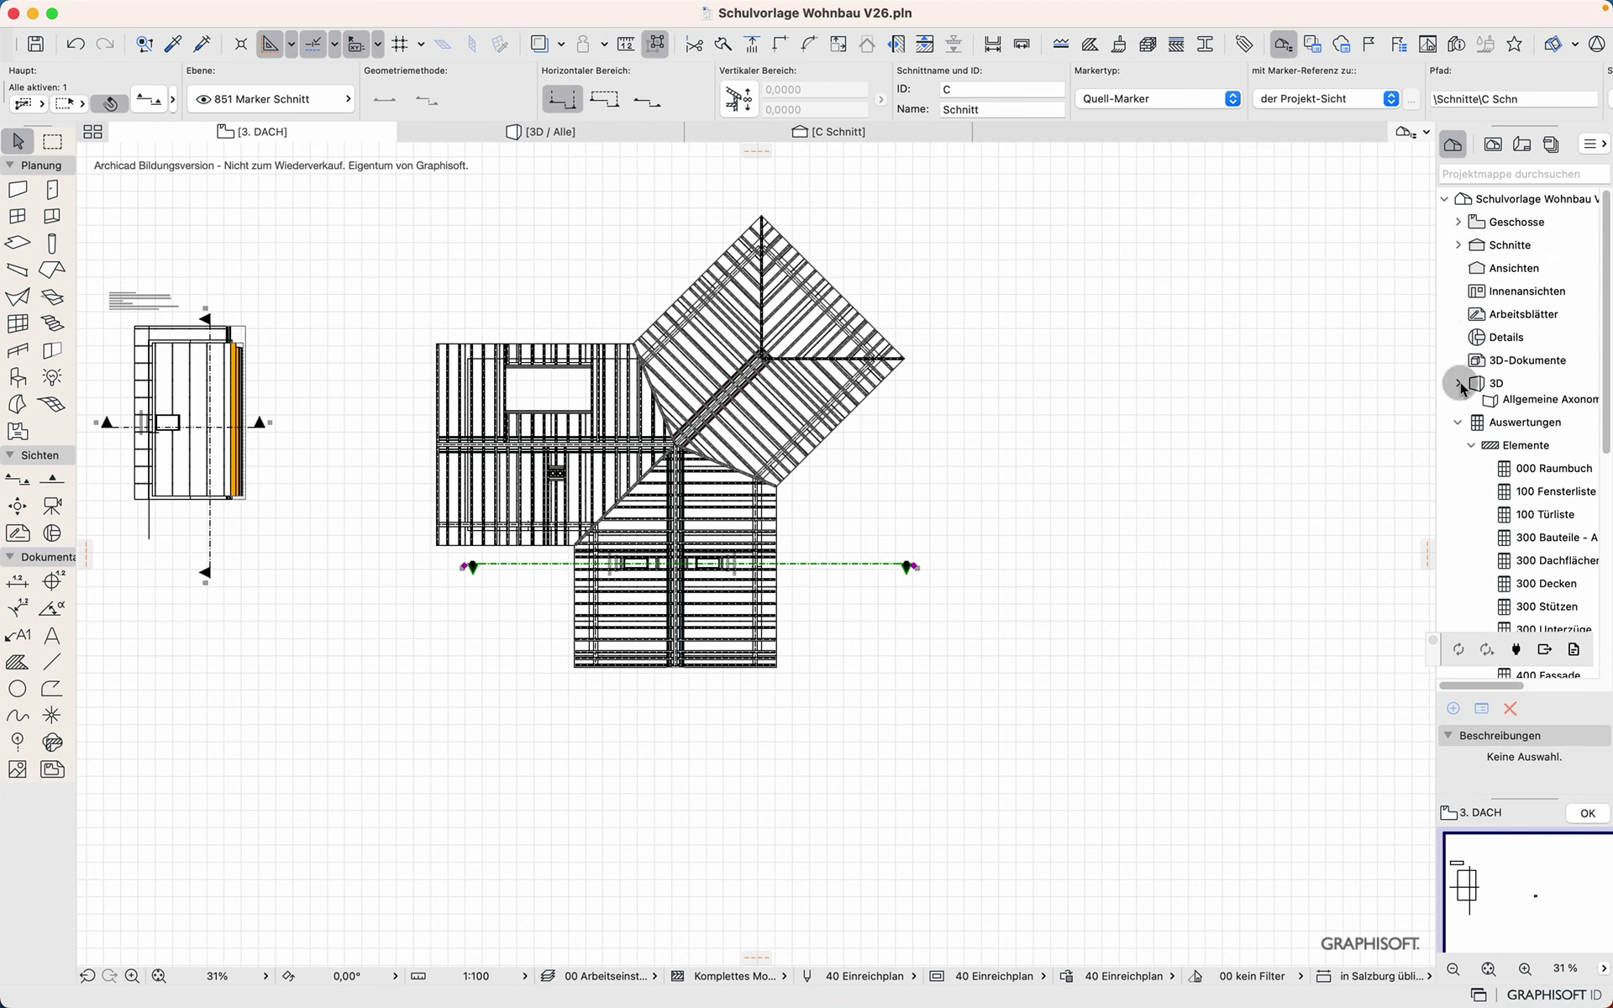
{"action": "left_click", "coordinate": [1457, 406]}
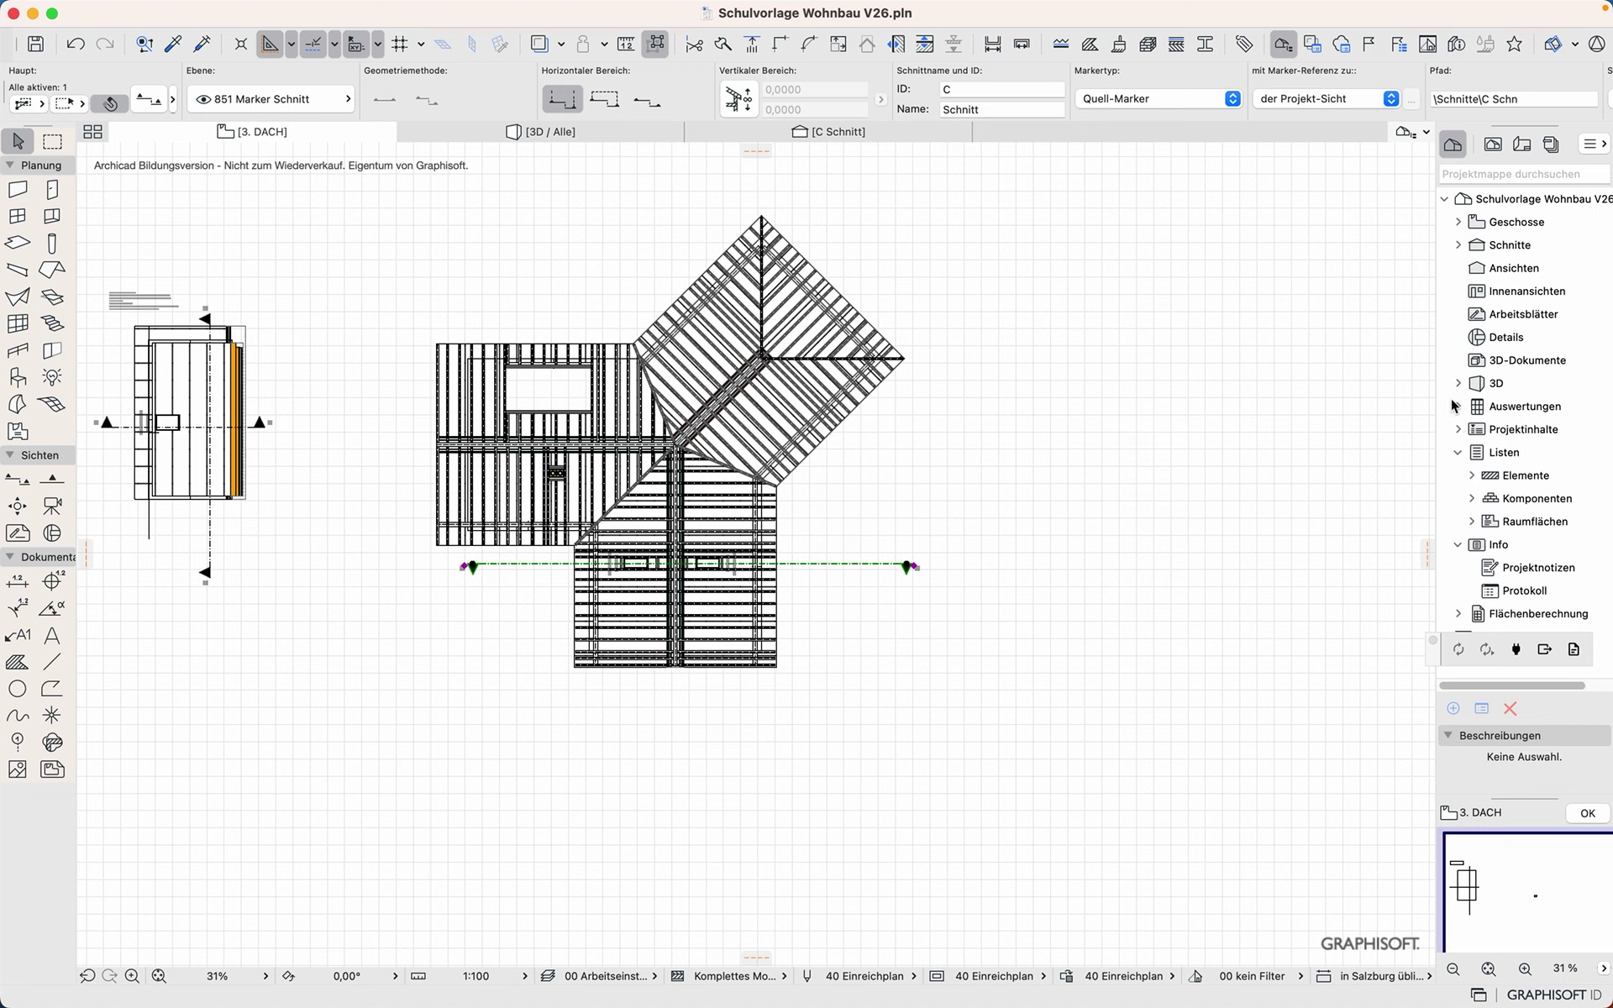
Step: Collapse the Listen and Info groups in the project map and expand Auswertungen to browse its element schedules
{"action": "left_click", "coordinate": [1459, 454]}
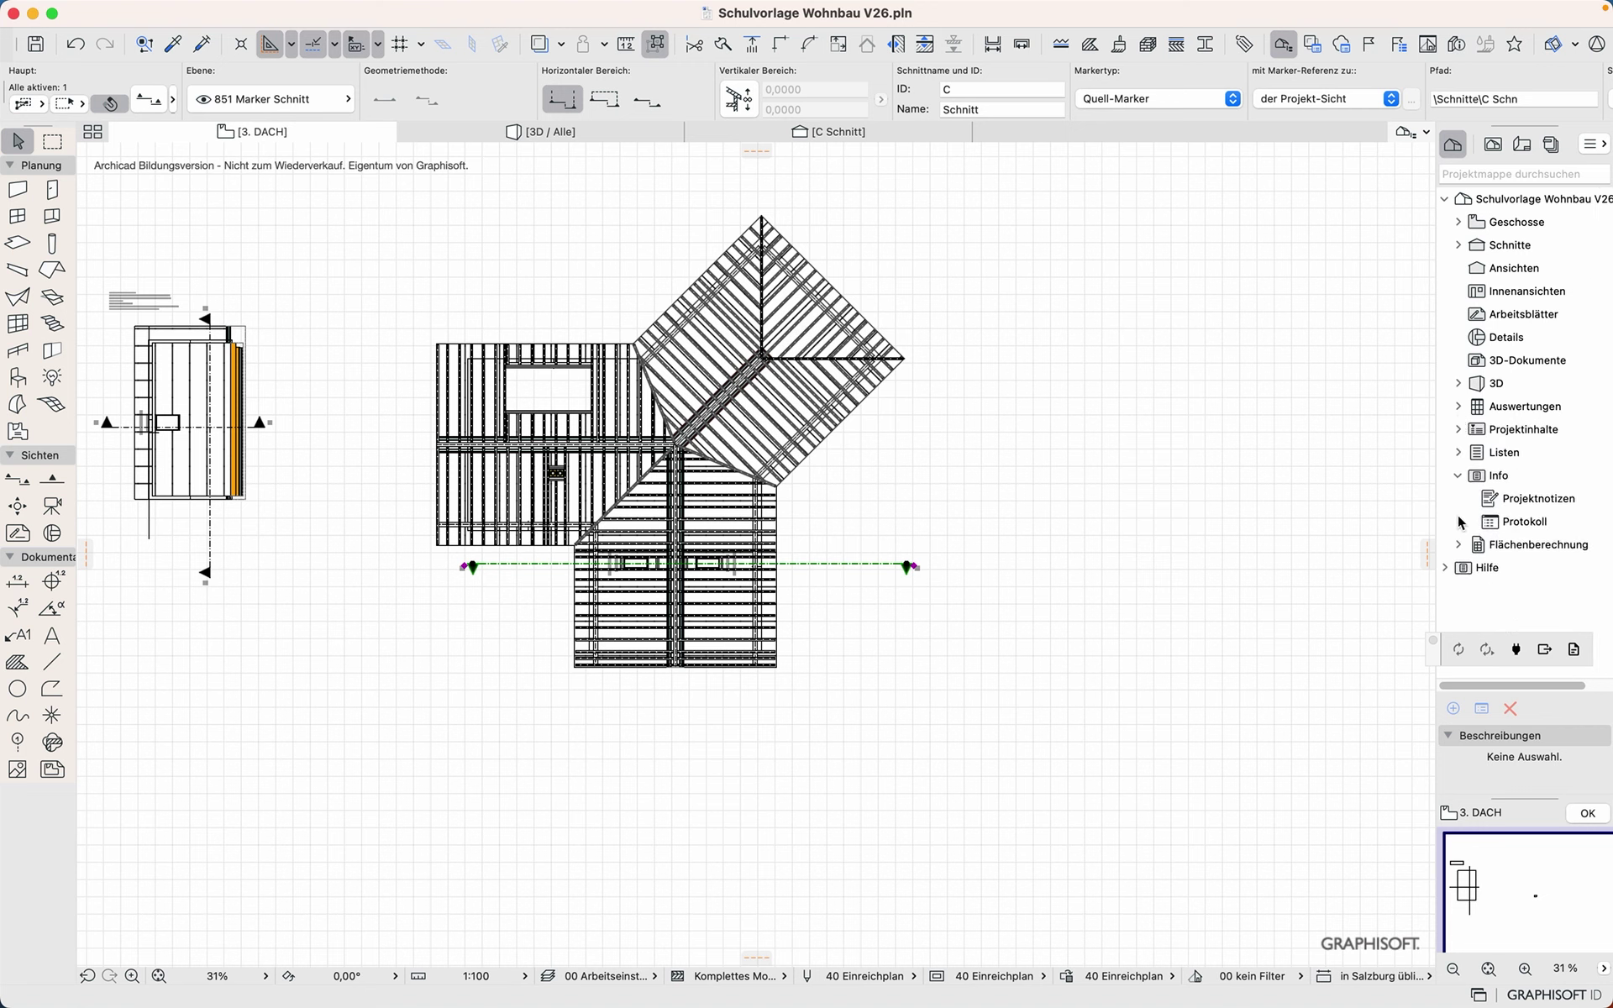
{"action": "left_click", "coordinate": [1458, 476]}
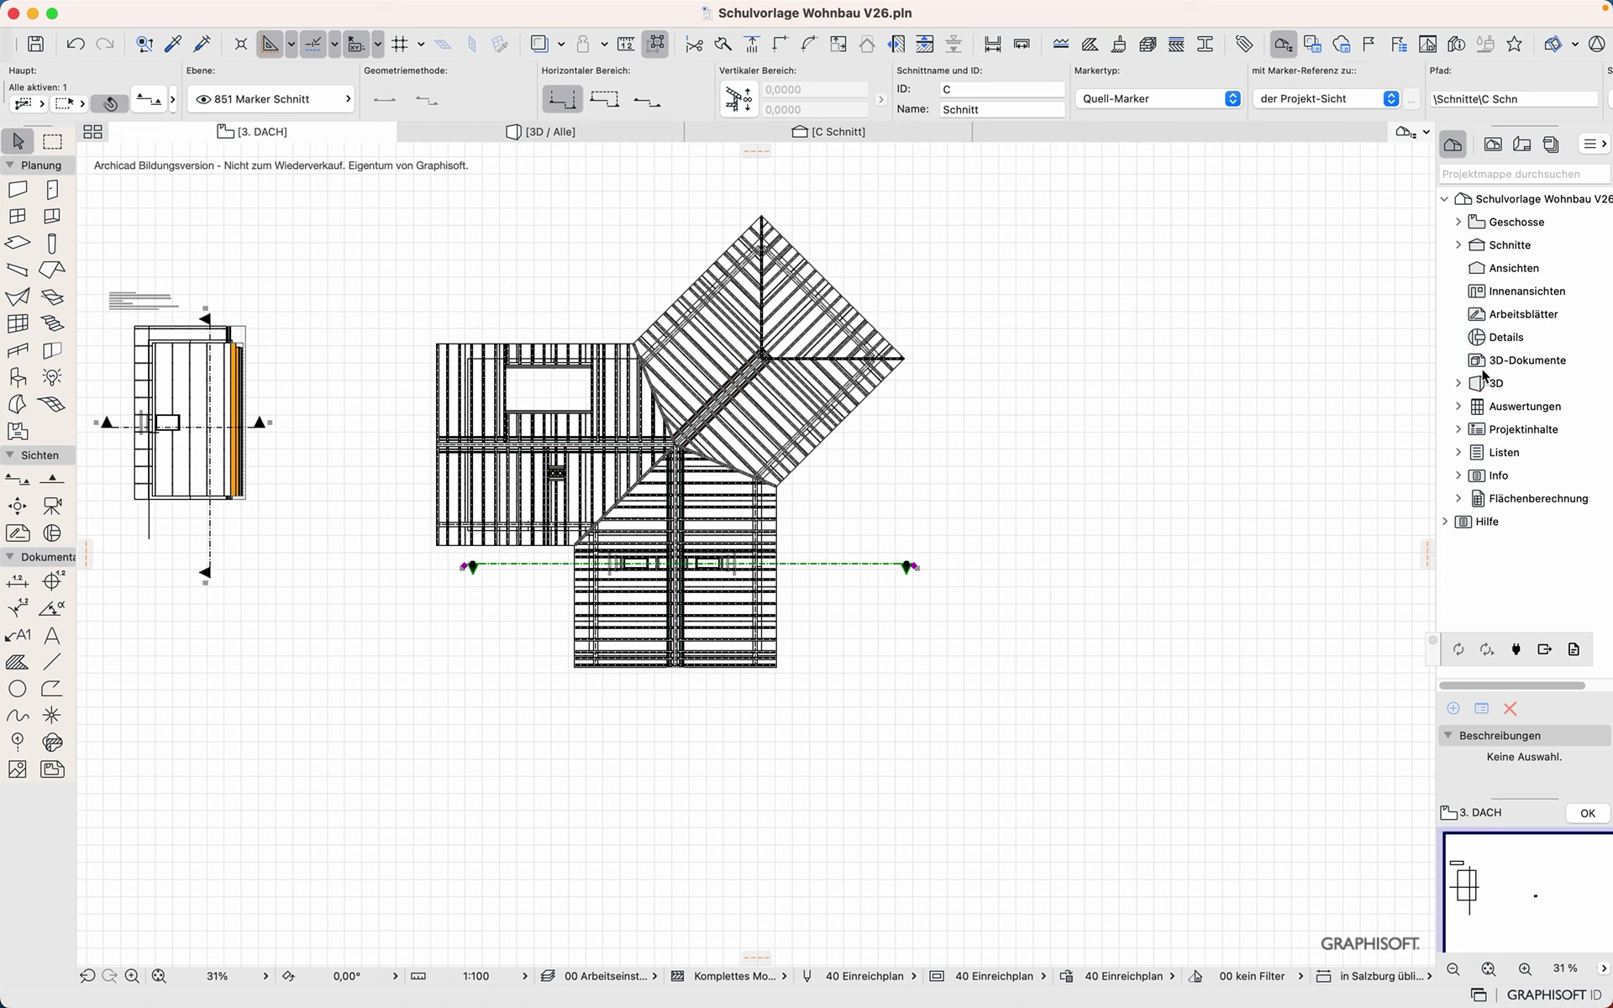
{"action": "left_click", "coordinate": [1458, 406]}
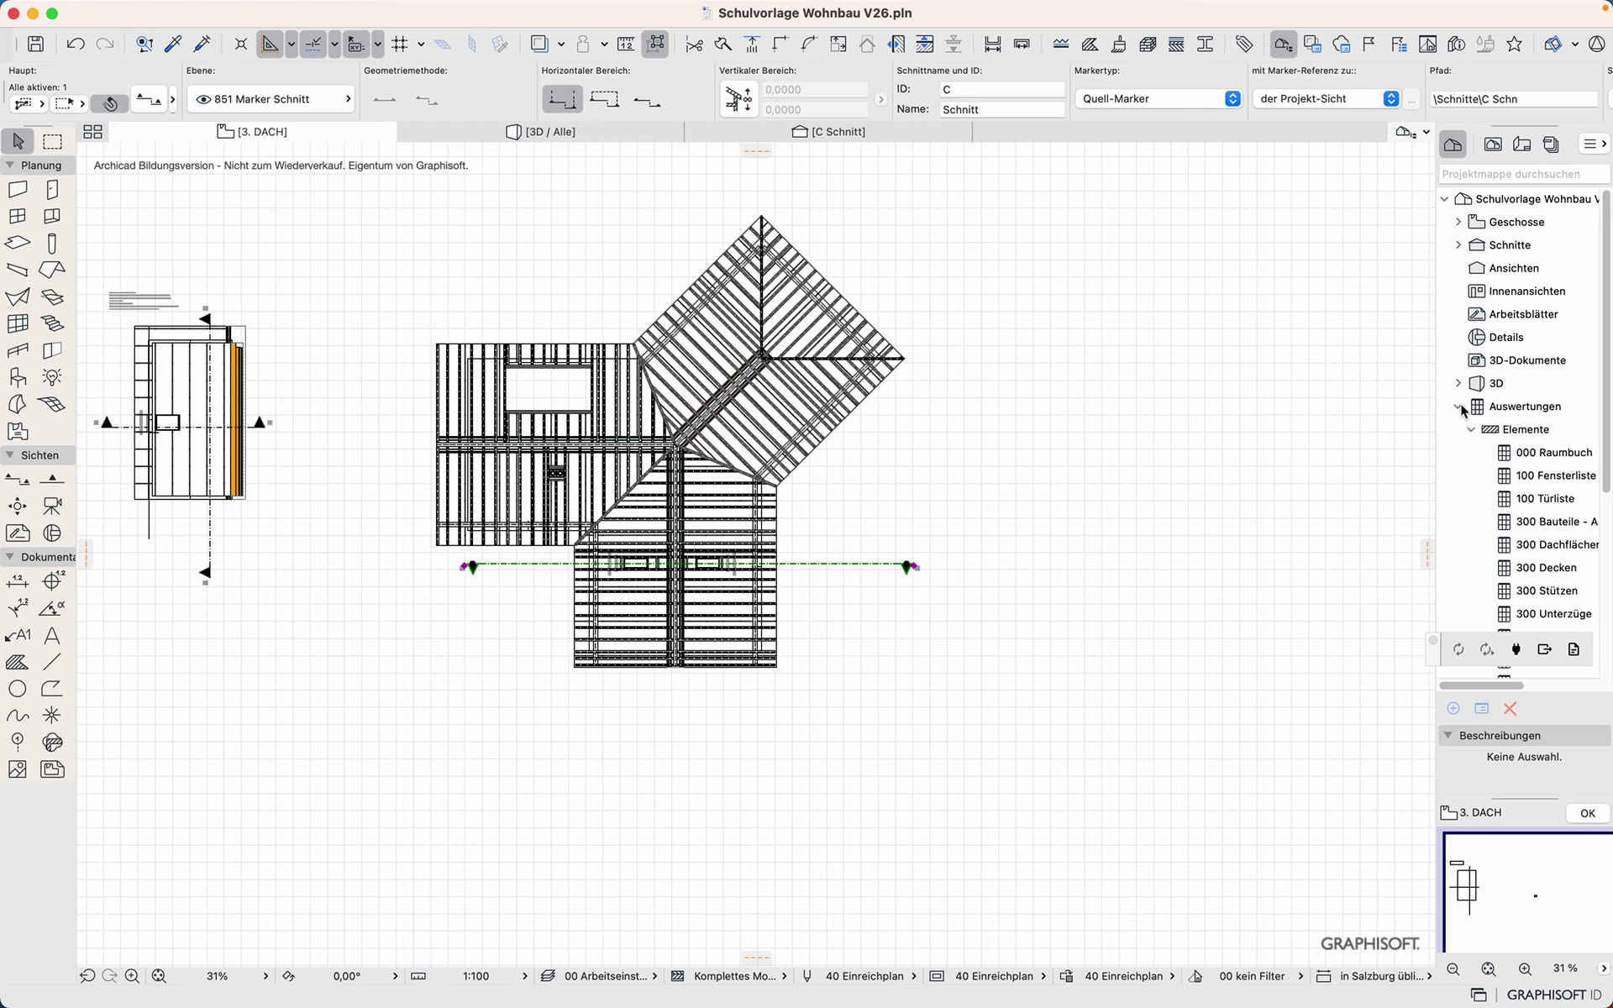
{"action": "scroll", "coordinate": [1580, 436], "scroll_direction": "down", "scroll_amount": 5}
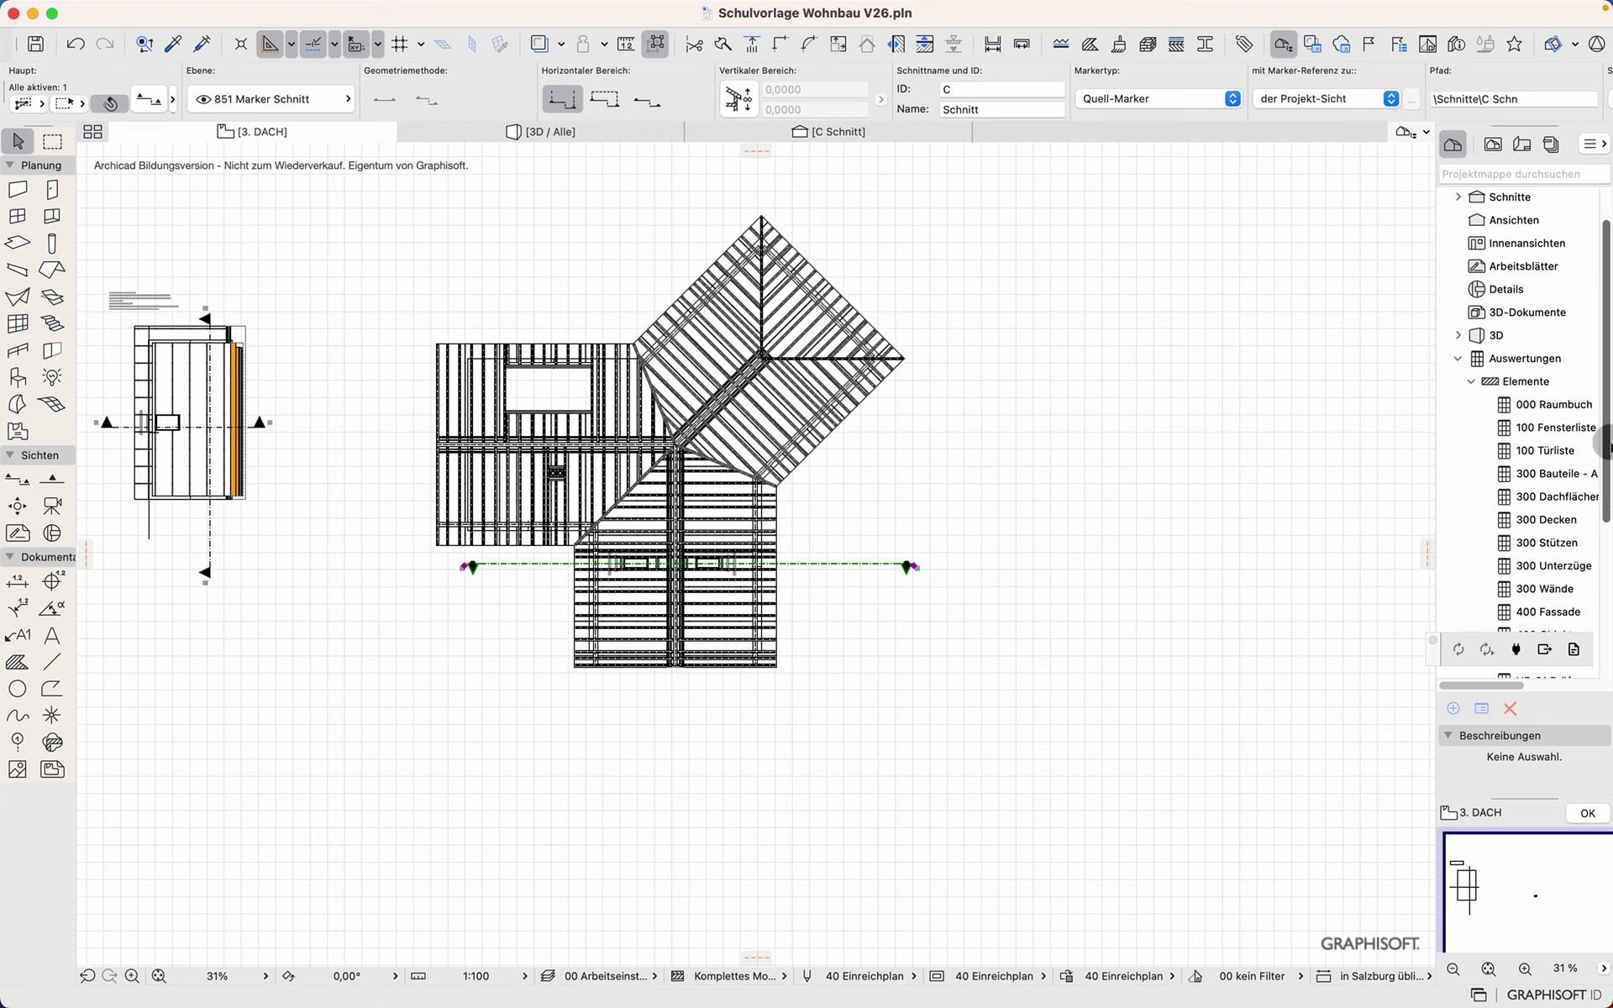
{"action": "mouse_move", "coordinate": [1605, 468]}
{"action": "left_mouse_down"}
{"action": "mouse_move", "coordinate": [1605, 568]}
{"action": "mouse_move", "coordinate": [1604, 439]}
{"action": "left_mouse_up"}
{"action": "left_click", "coordinate": [1473, 538]}
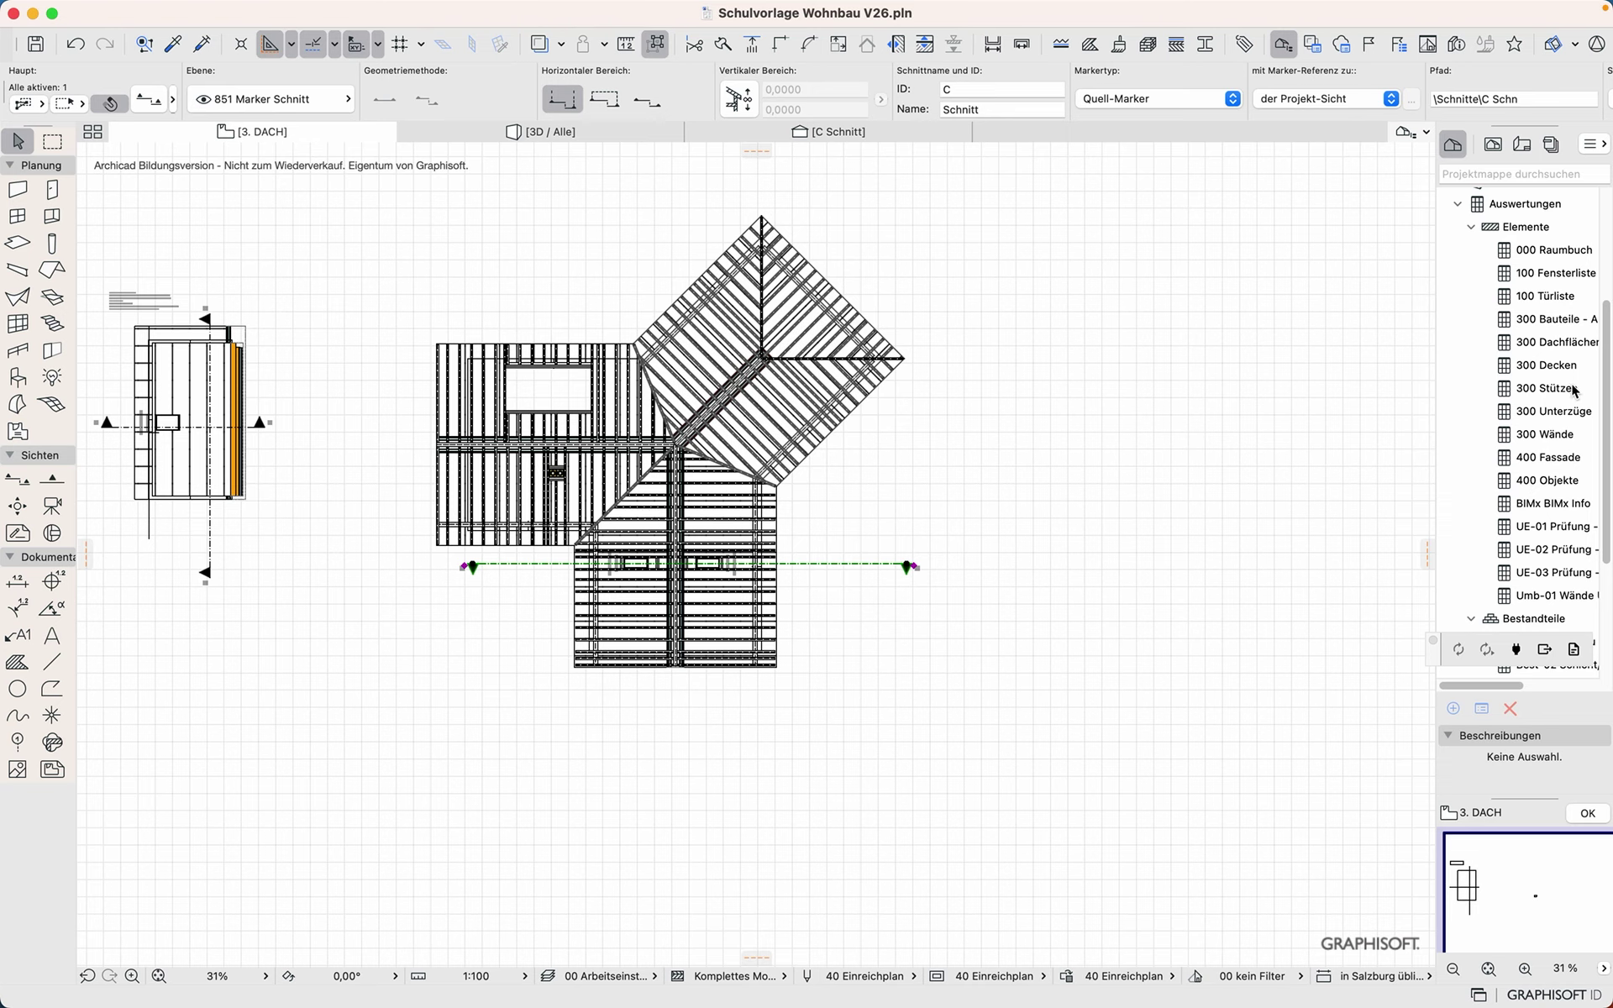
{"action": "left_click", "coordinate": [1471, 227]}
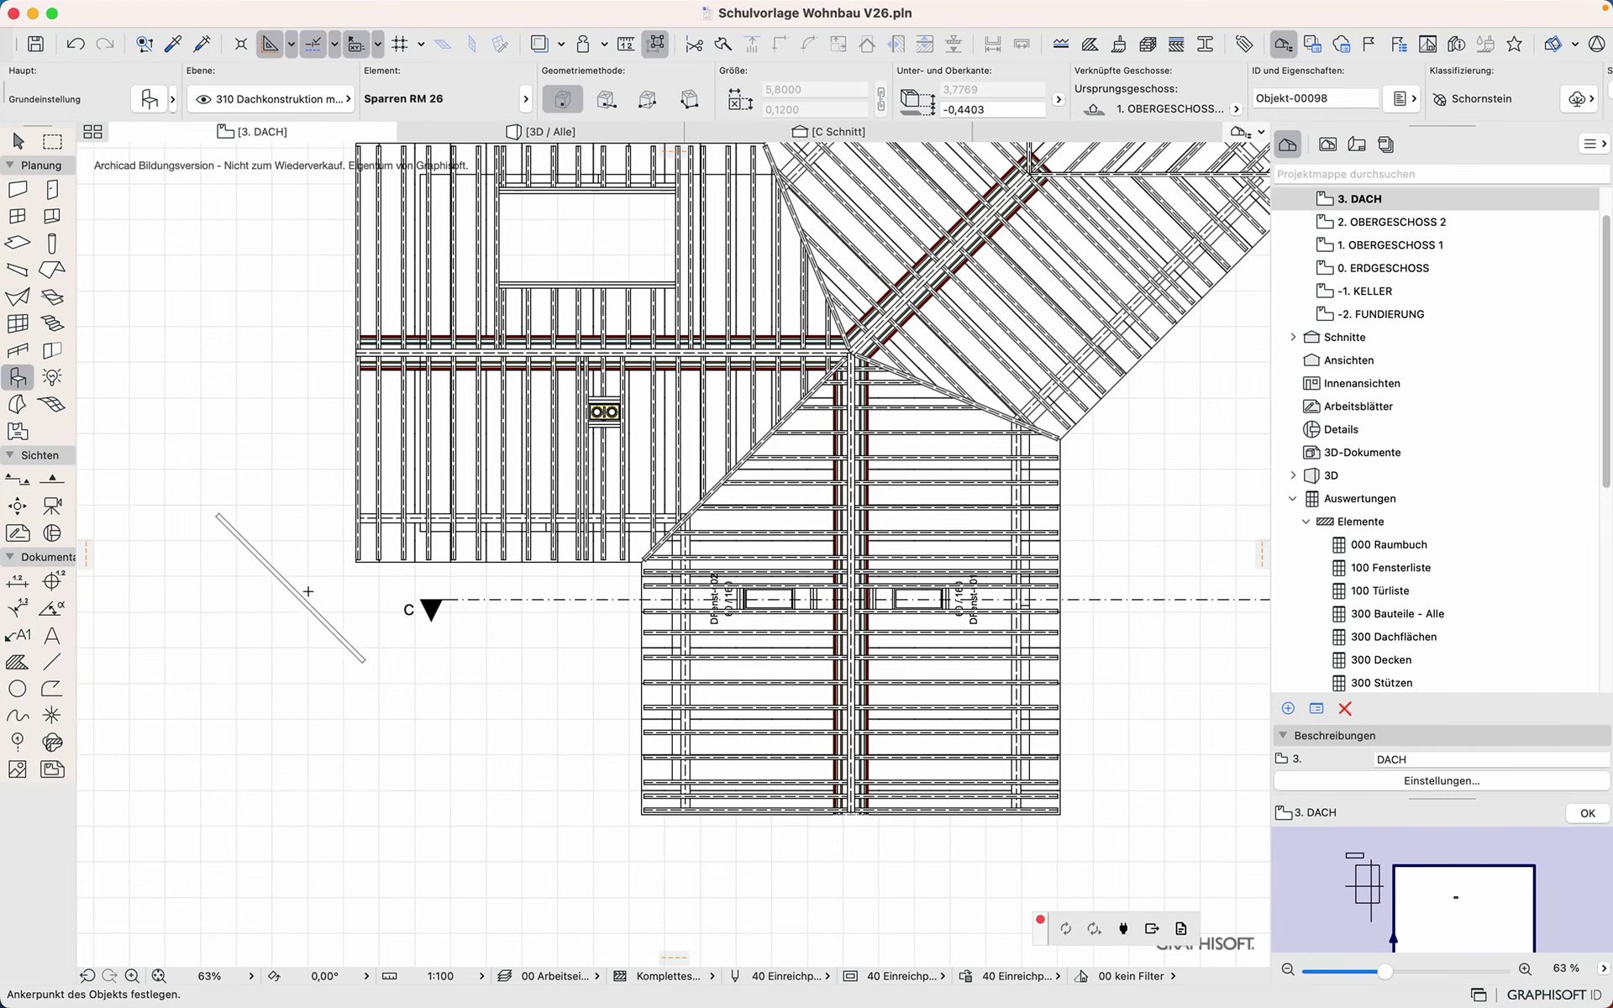
Step: Leave rafter placement, collapse the Geschosse group and open the scheme settings of the 300 Bauteile - Alle schedule
{"action": "key", "text": "Escape"}
{"action": "middle_click_drag", "start_coordinate": [293, 587], "coordinate": [240, 698]}
{"action": "scroll", "coordinate": [215, 654], "scroll_direction": "down", "scroll_amount": 5}
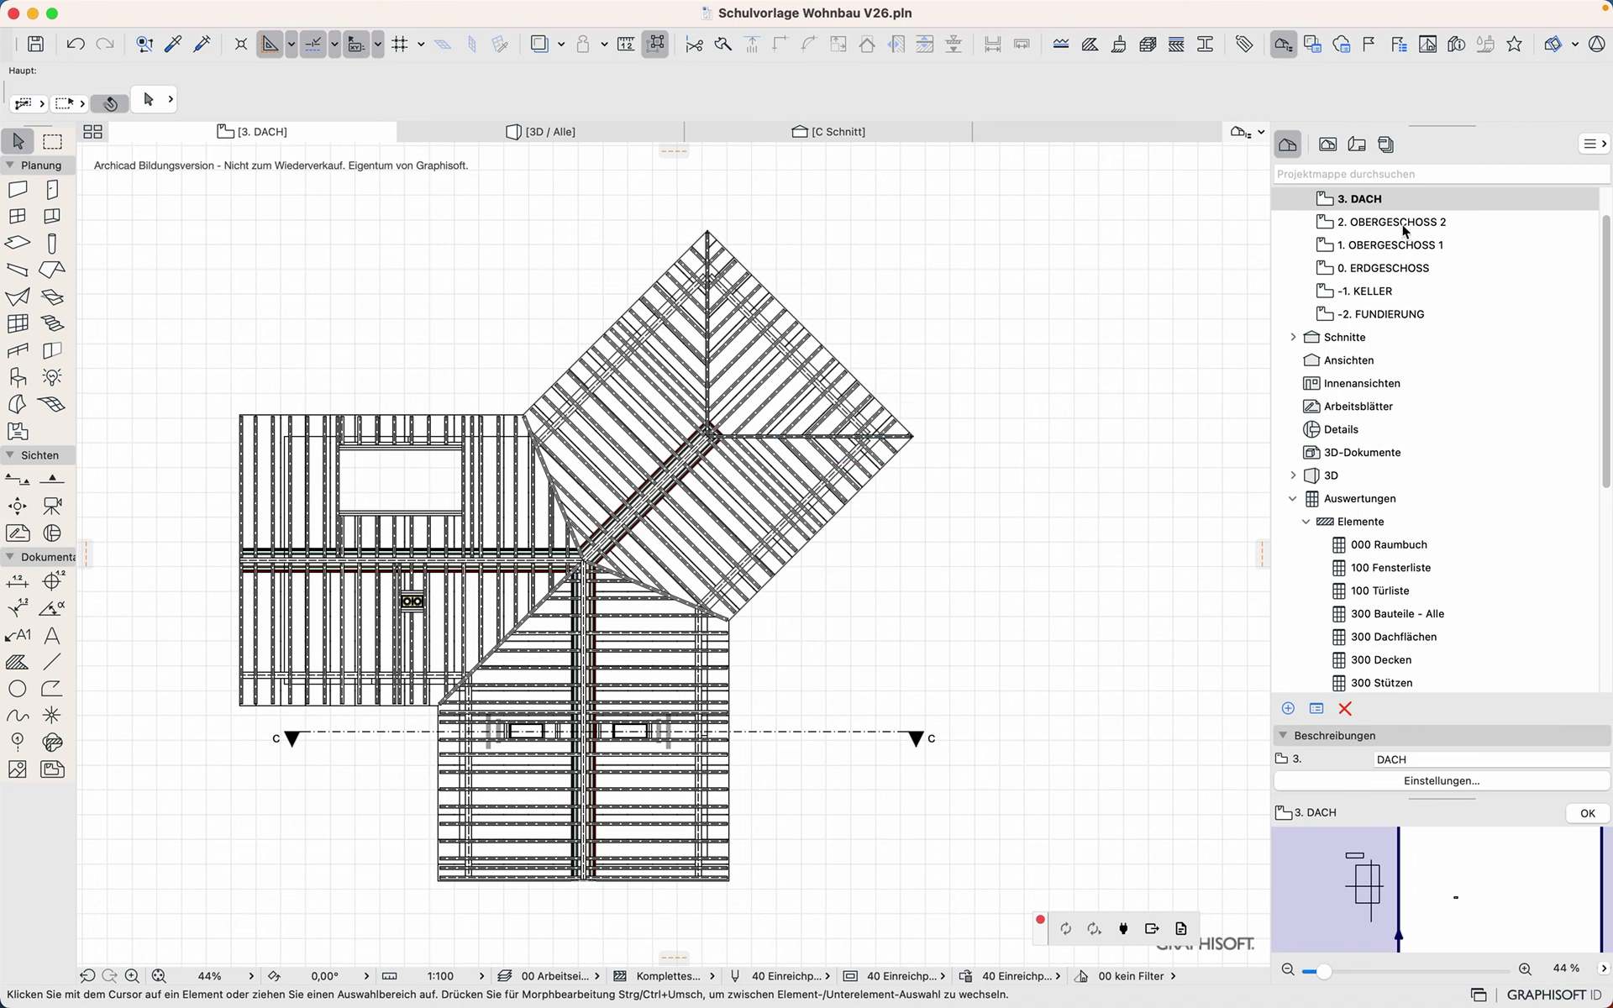
{"action": "scroll", "coordinate": [1596, 300], "scroll_direction": "up", "scroll_amount": 2}
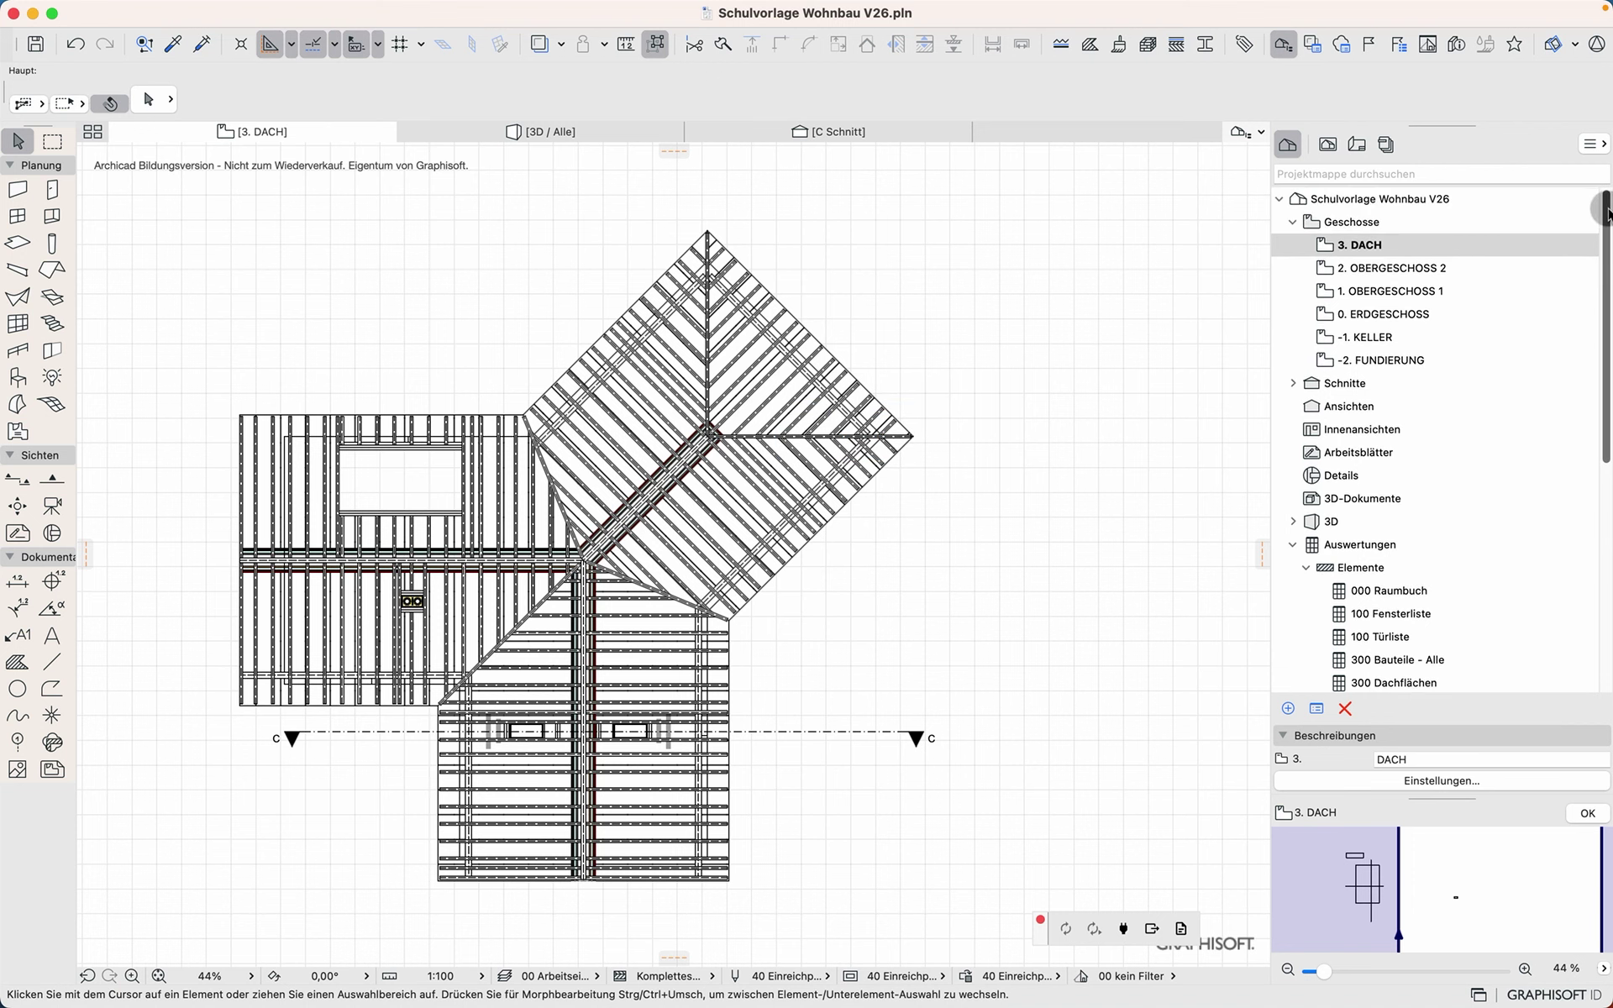
{"action": "left_click", "coordinate": [1293, 221]}
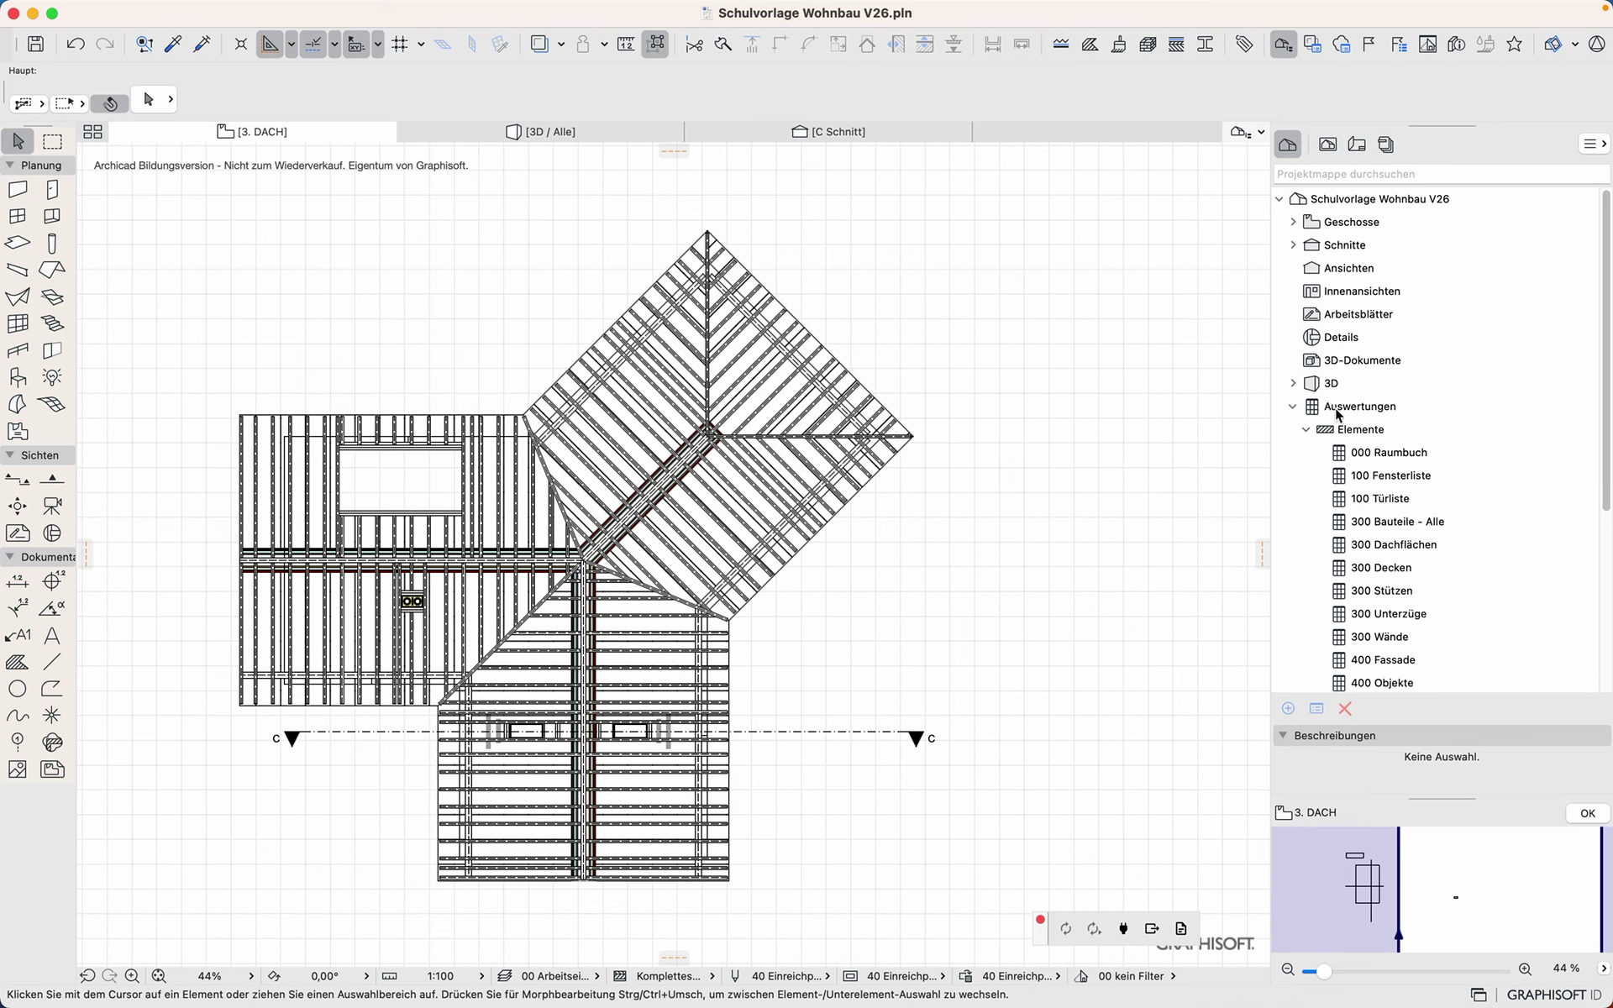
{"action": "left_click", "coordinate": [1362, 430]}
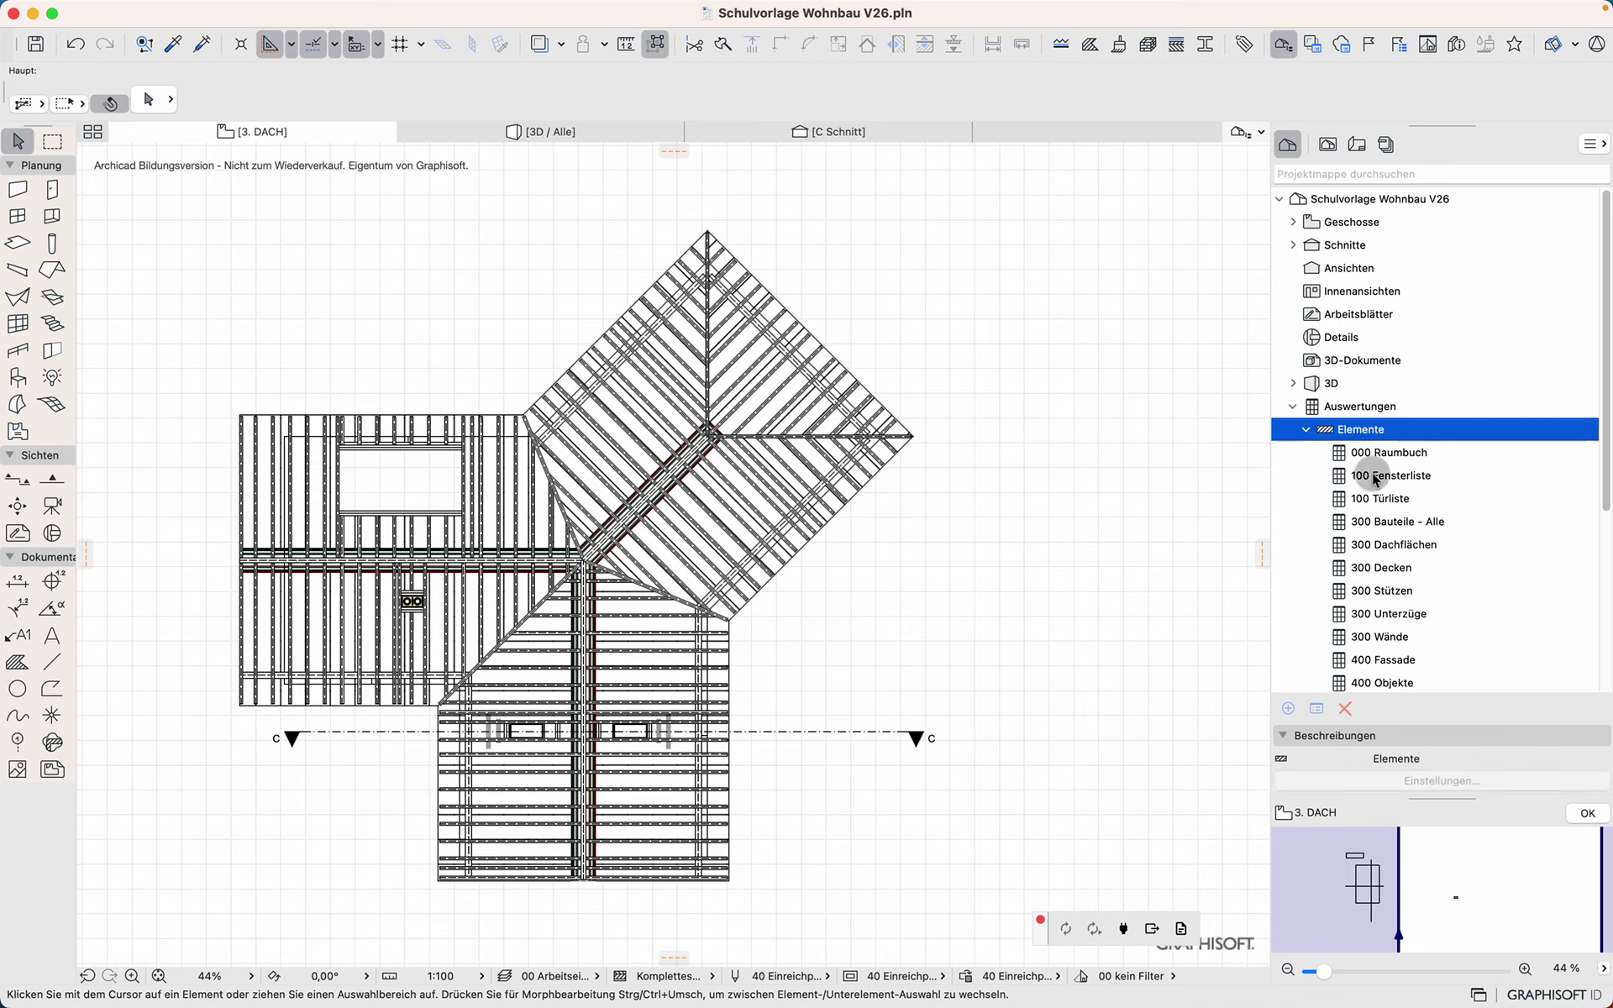
{"action": "left_click", "coordinate": [1369, 524]}
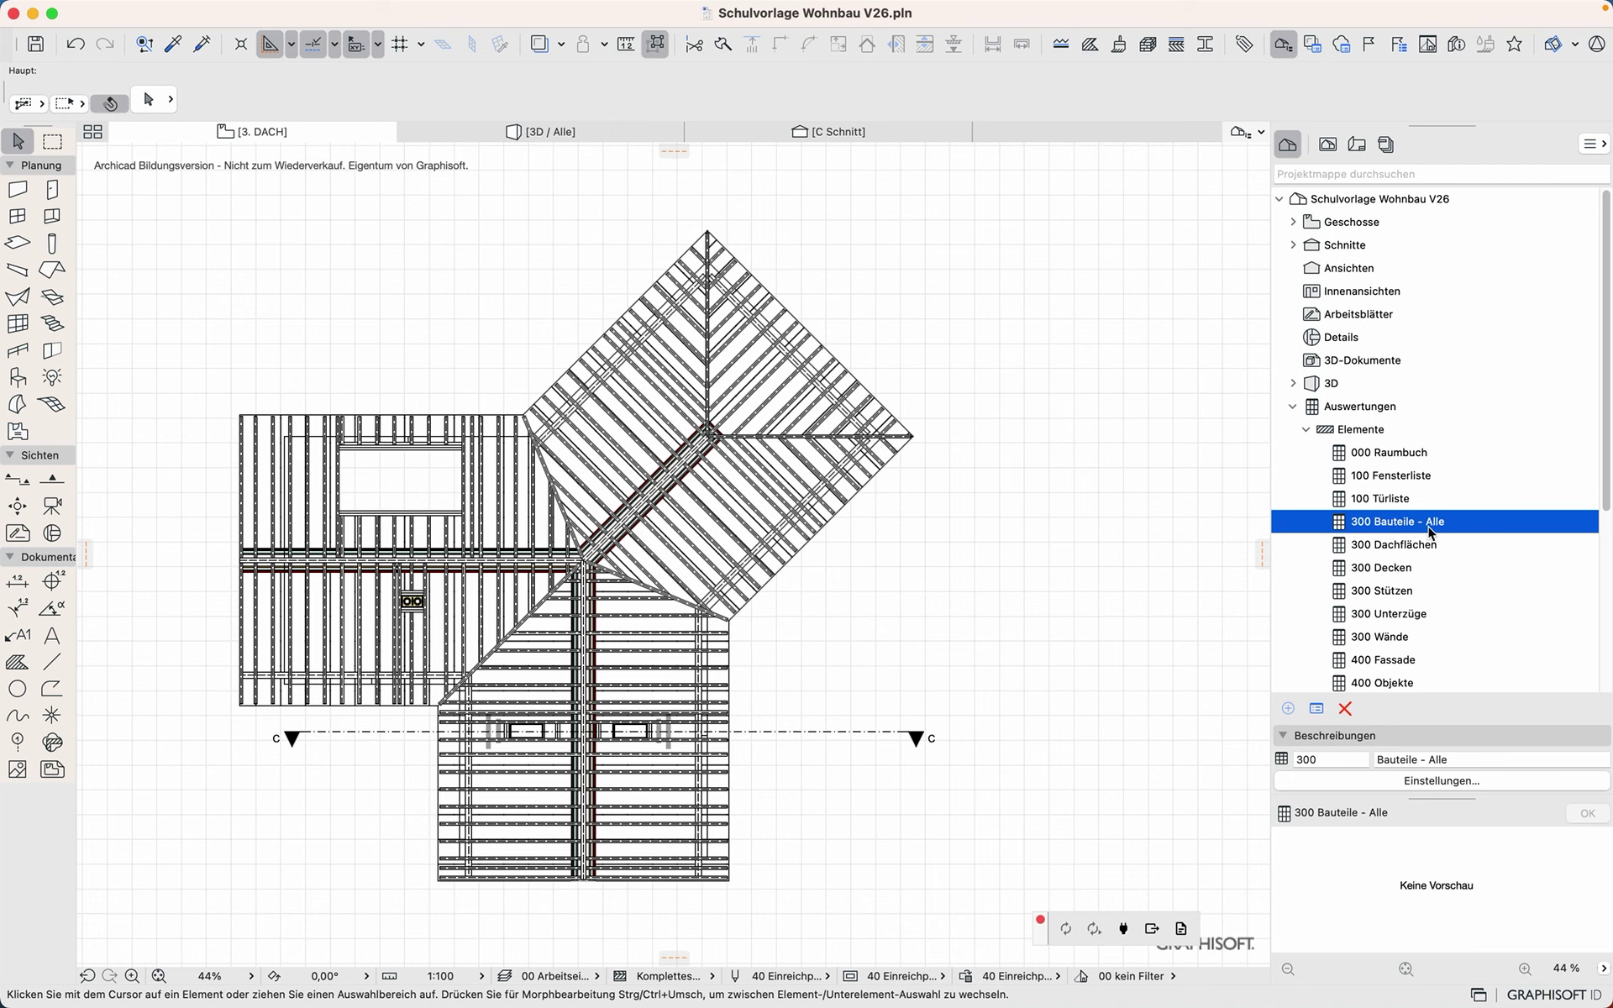
{"action": "left_click", "coordinate": [1431, 778]}
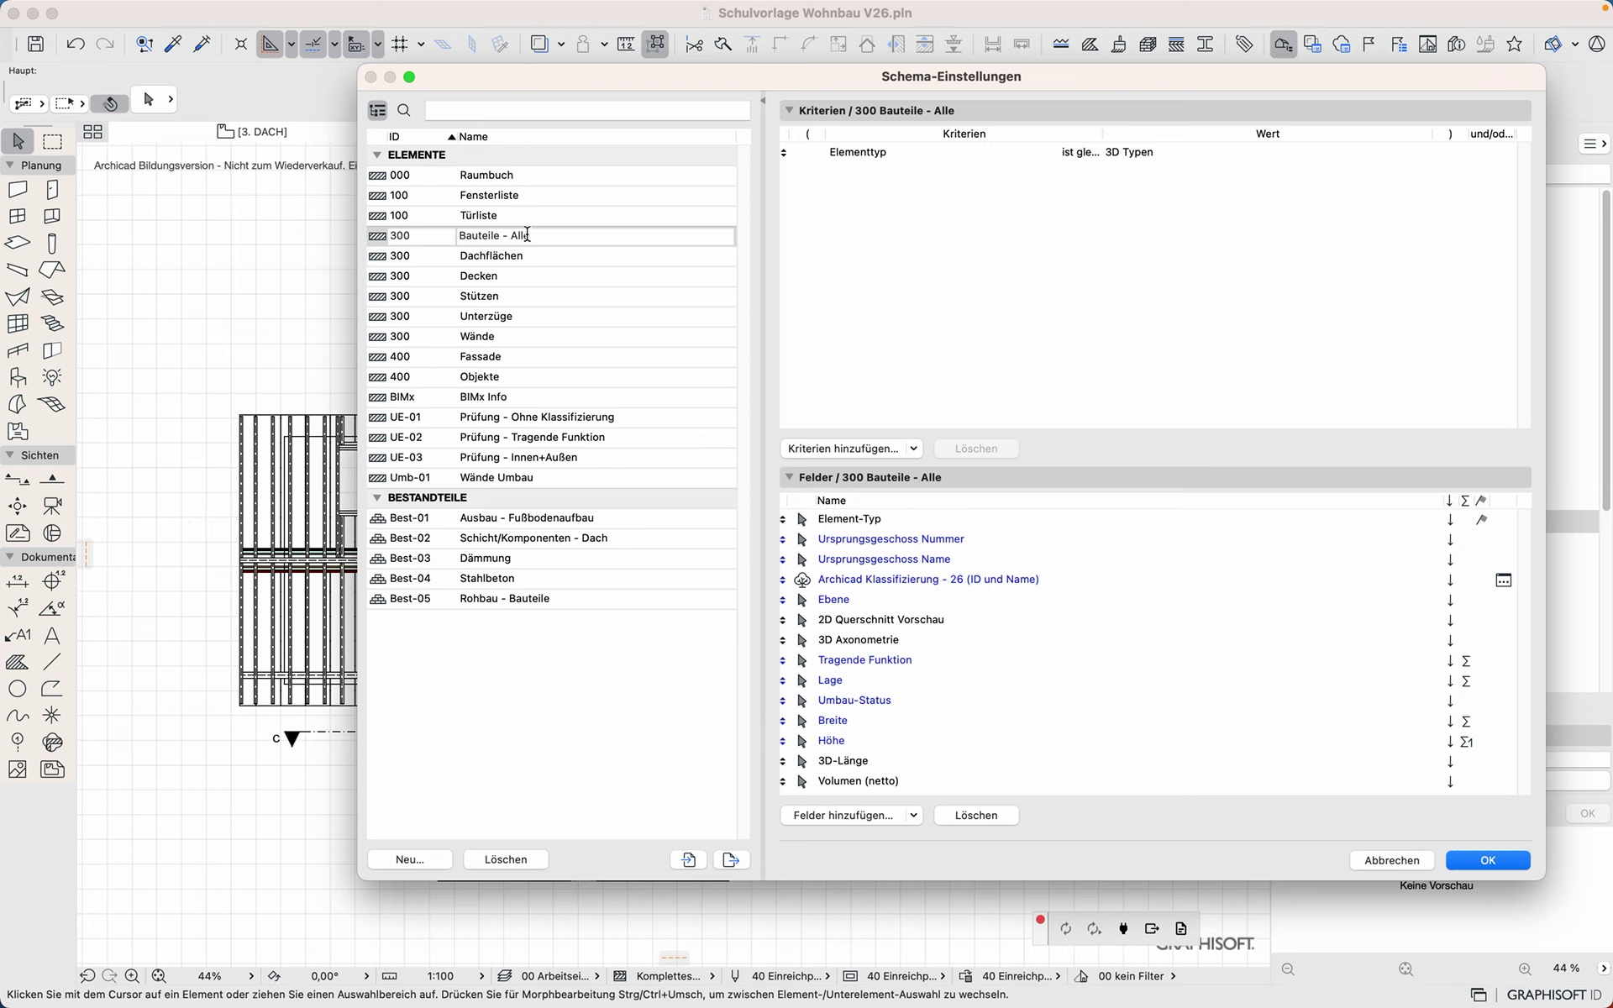
Step: Create a new schedule scheme with ID 300 and name Werksatz by duplicating 300 Bauteile - Alle
{"action": "left_click", "coordinate": [437, 859]}
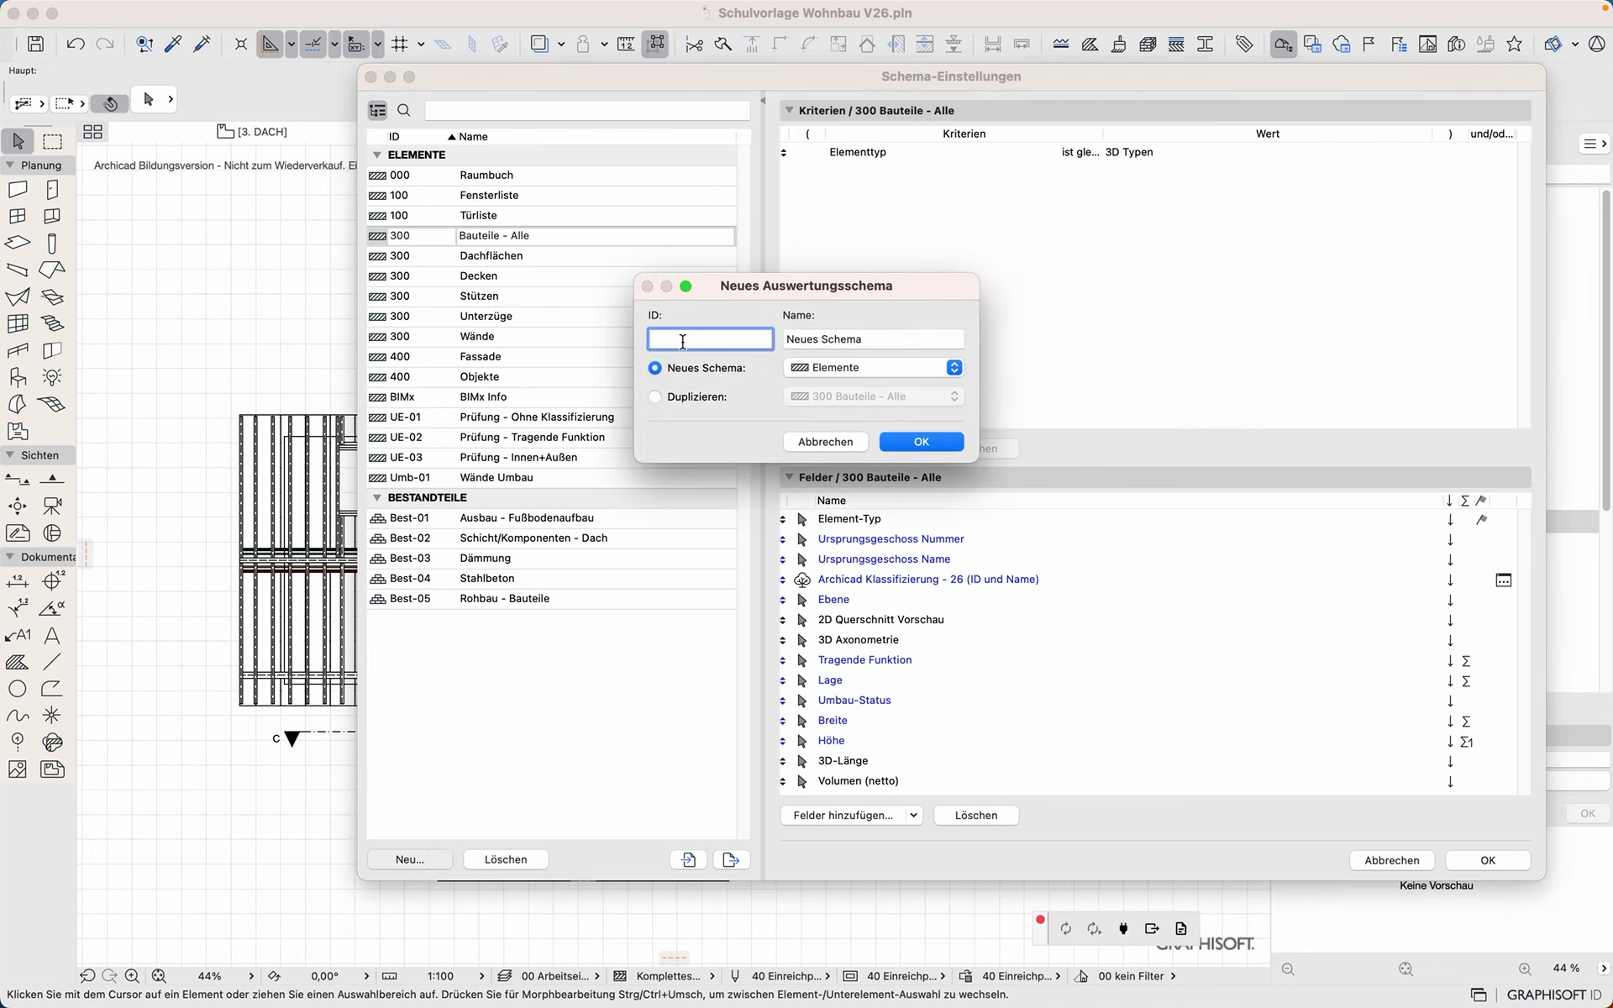
{"action": "key", "text": "Tab"}
{"action": "type", "text": "We"}
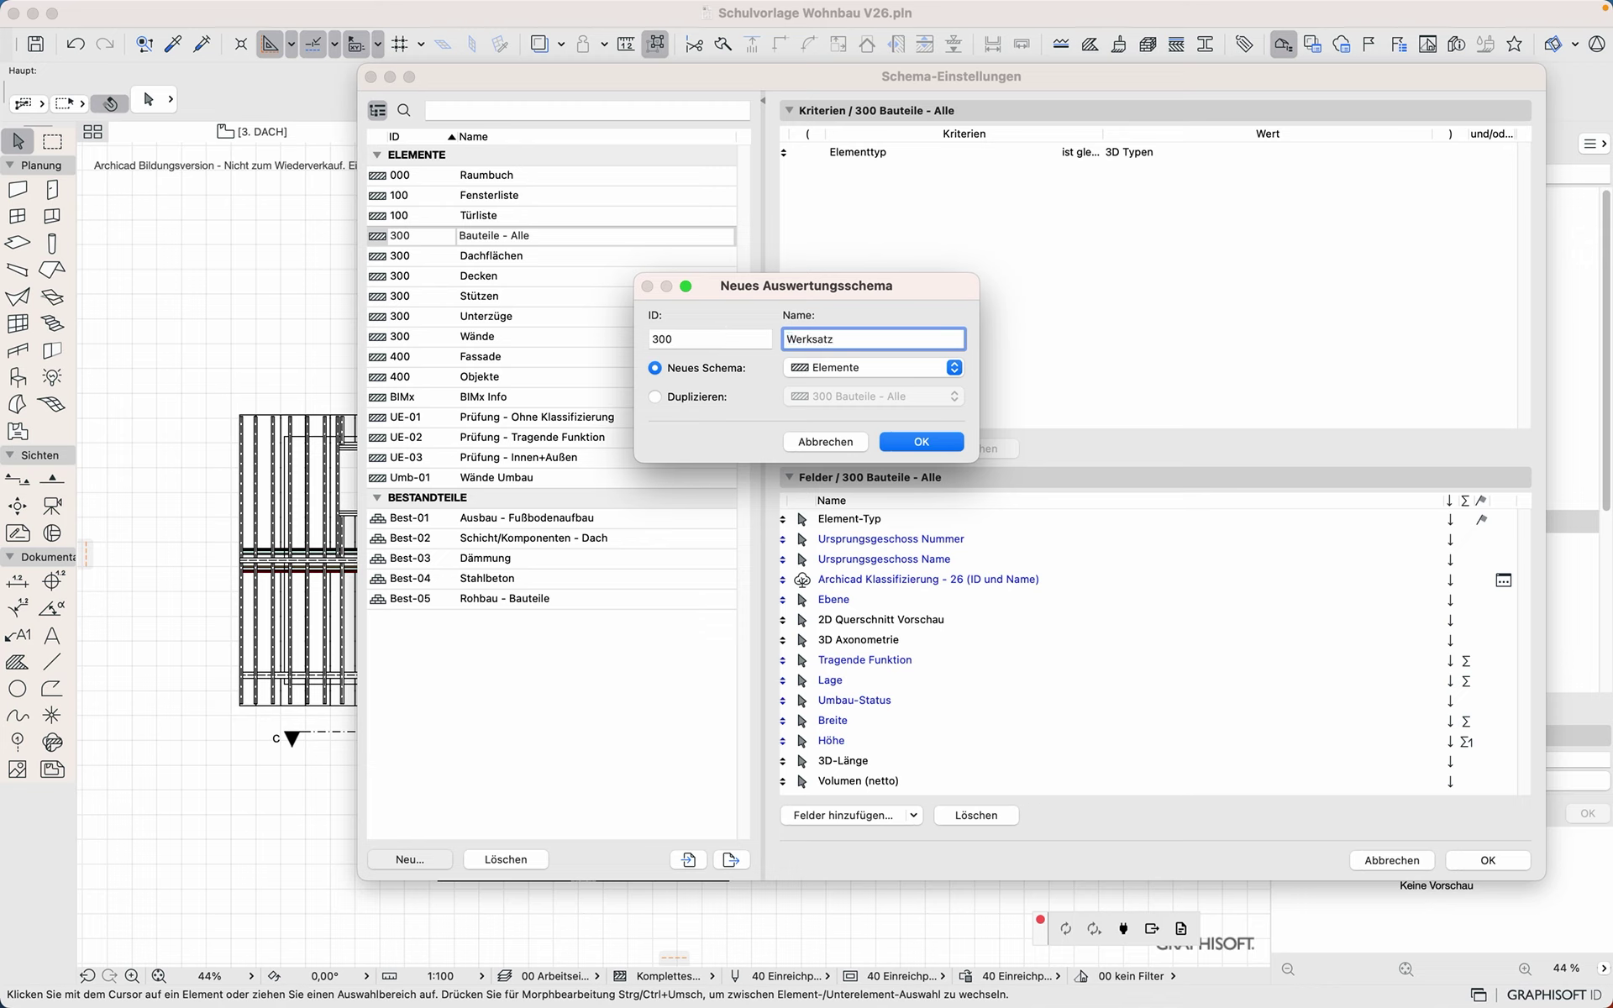
{"action": "left_click", "coordinate": [686, 402]}
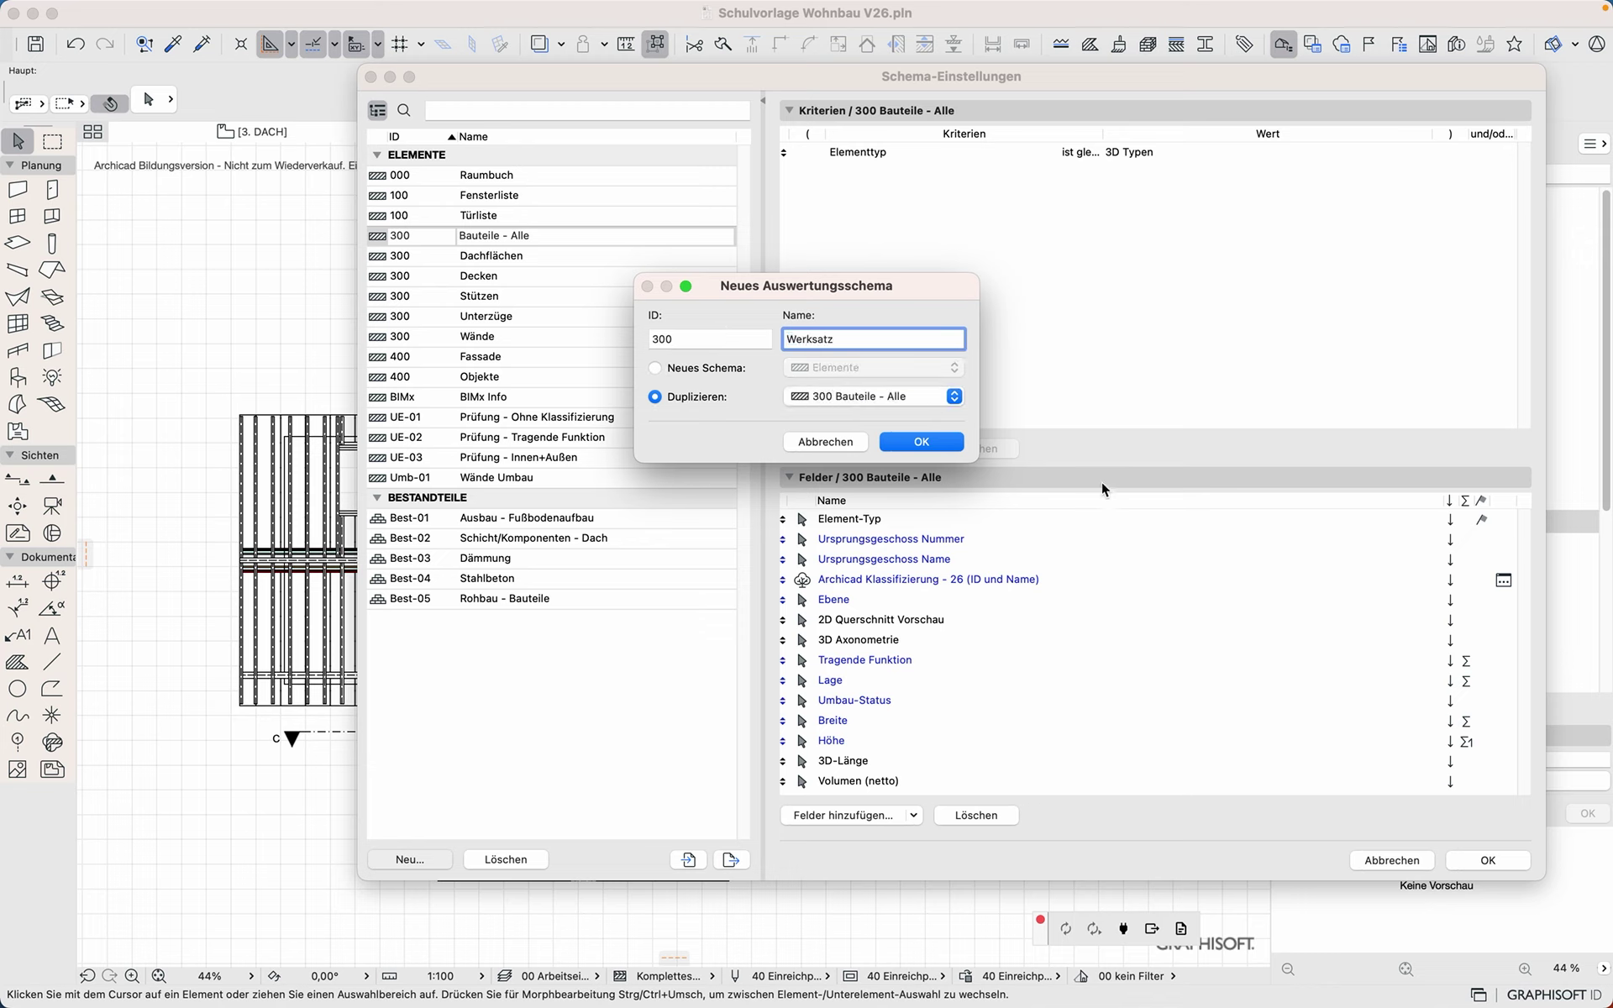
{"action": "left_click", "coordinate": [922, 443]}
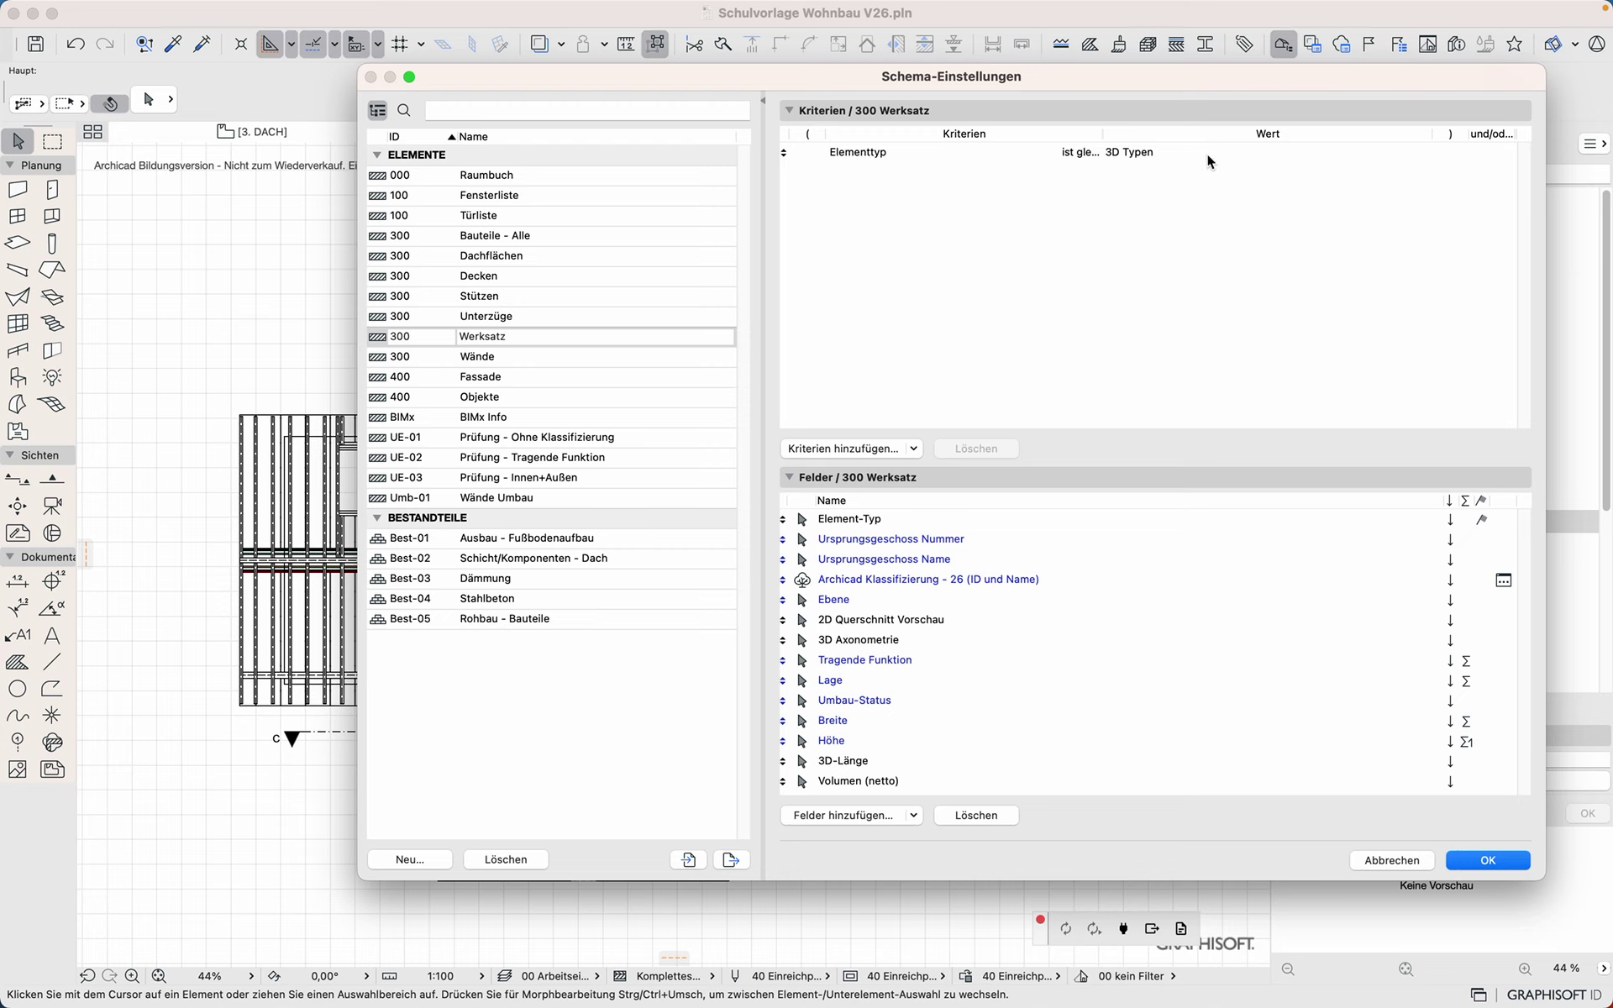
Step: Set the element type criterion of the 300 Werksatz scheme to Objekt
{"action": "left_click", "coordinate": [1168, 153]}
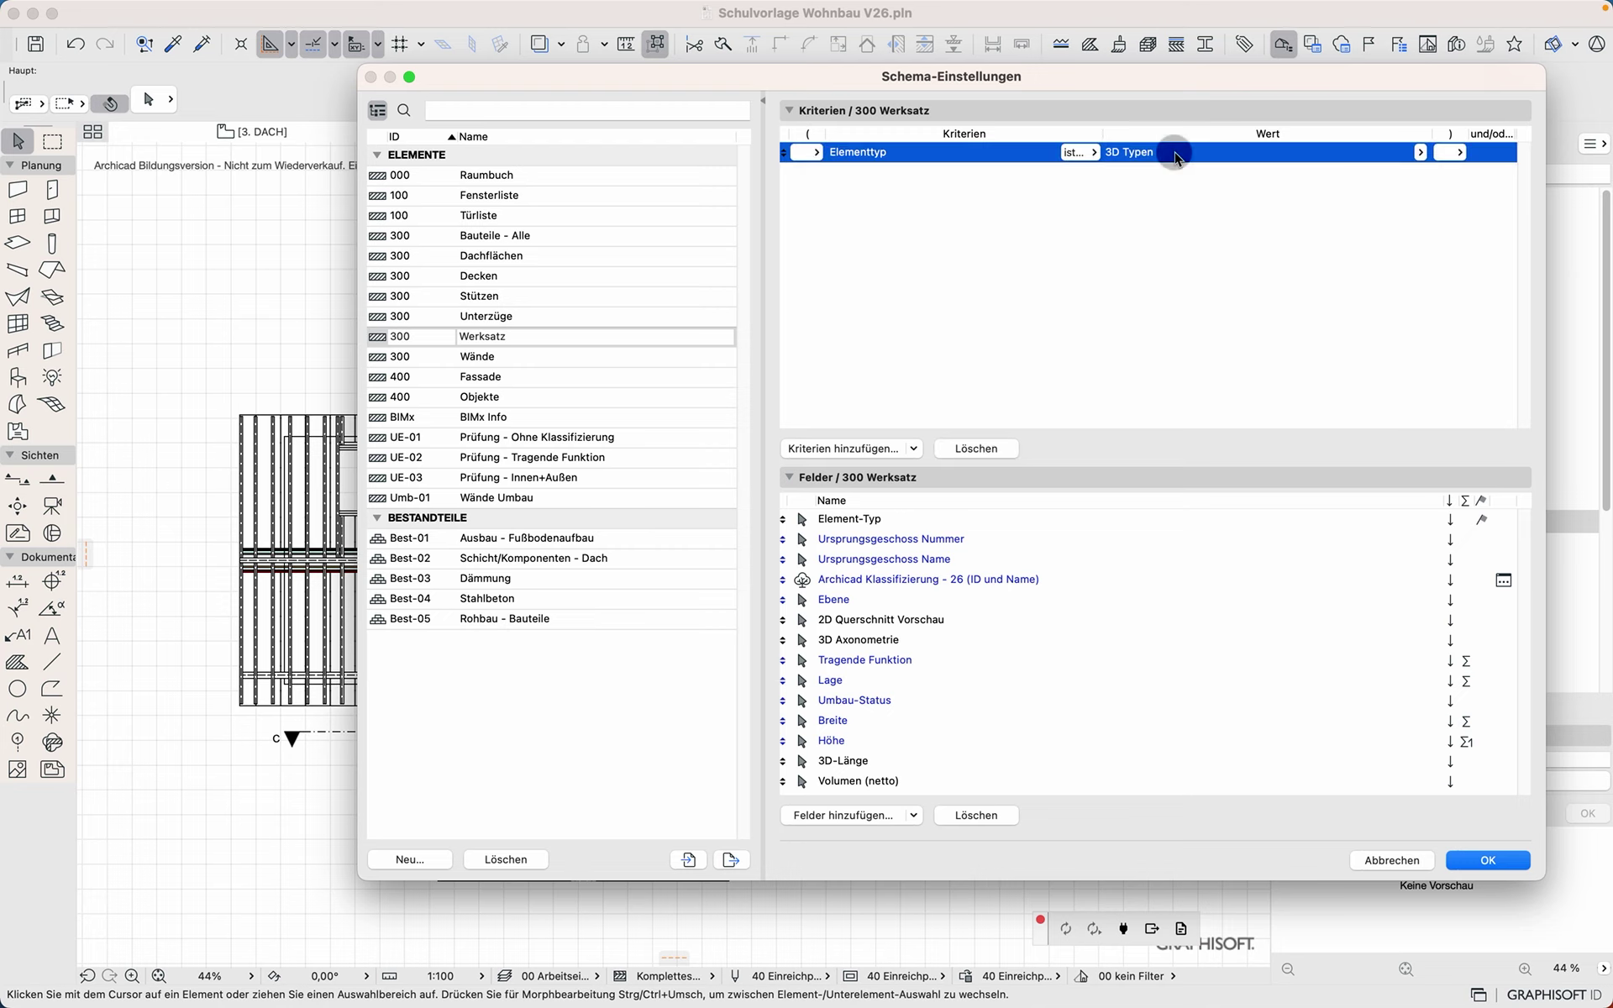
{"action": "left_click", "coordinate": [1419, 153]}
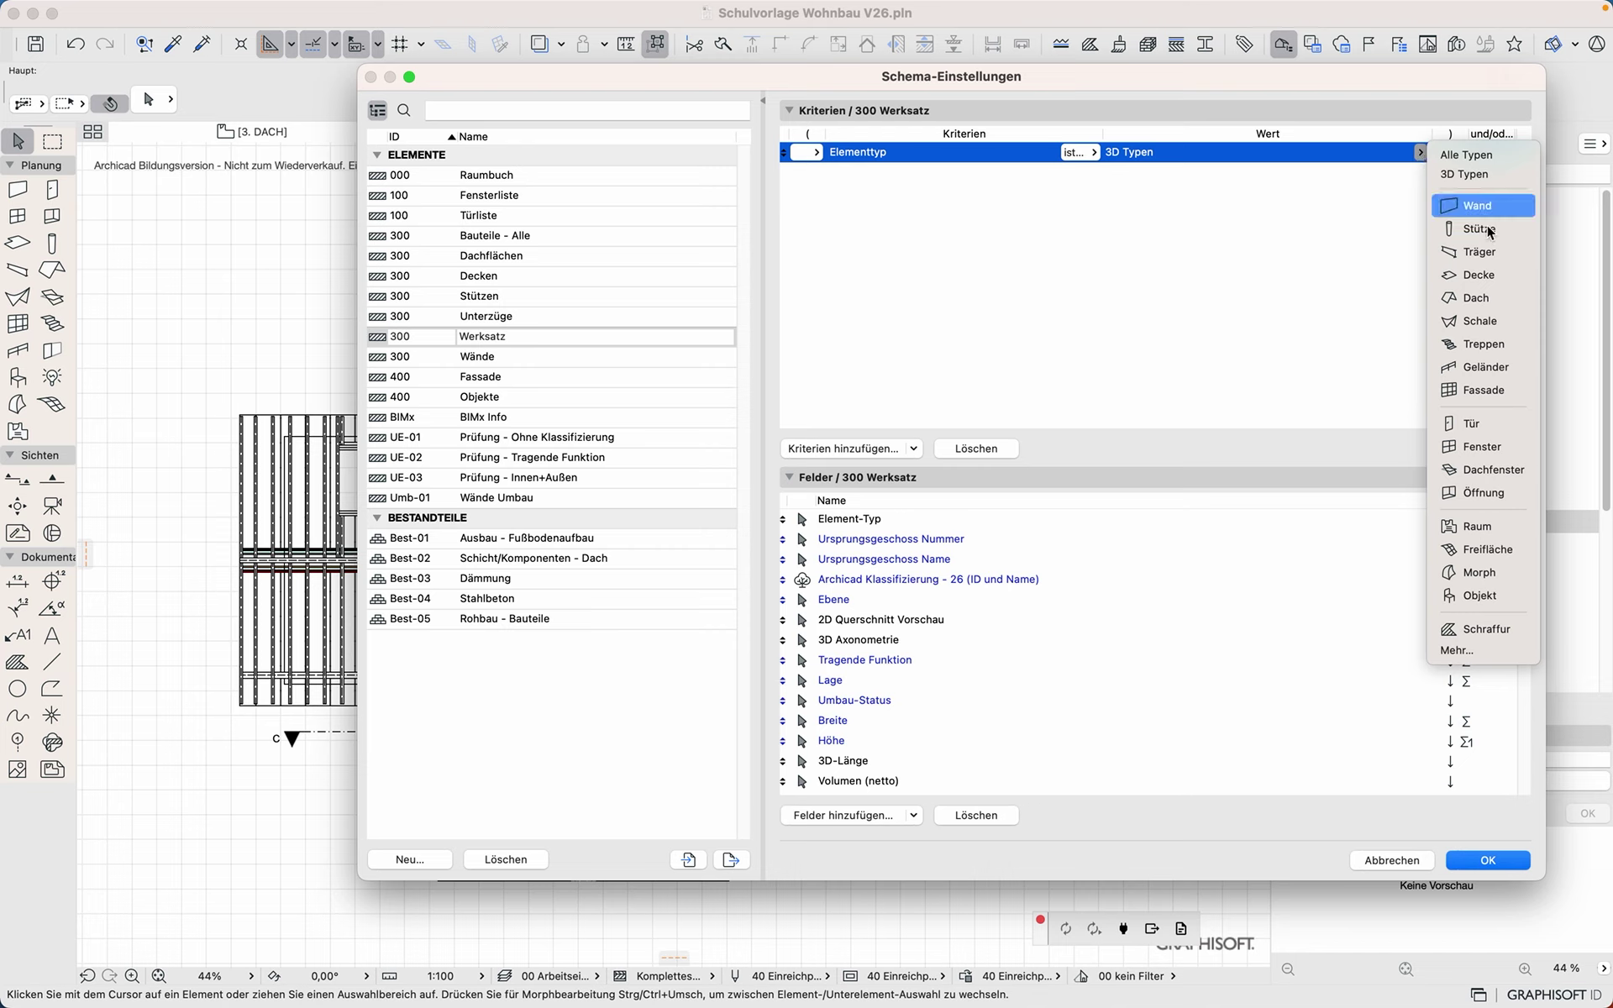
{"action": "left_click", "coordinate": [1479, 595]}
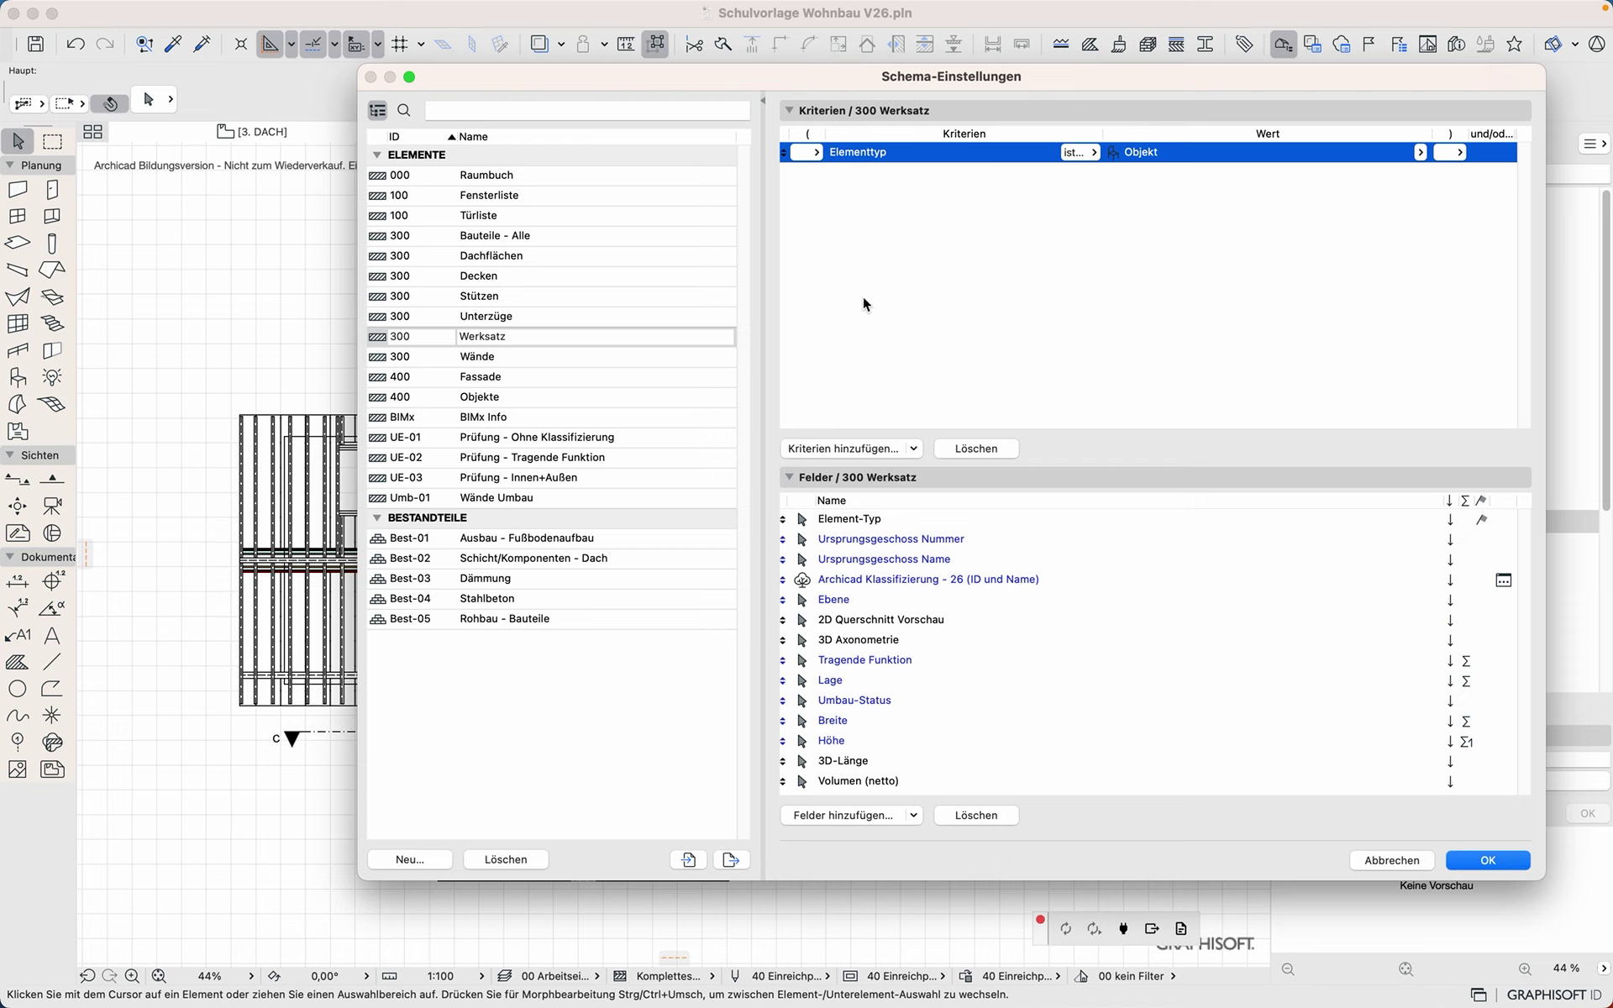
Step: Add an ARCHICAD Klassifizierung - 25 criterion with the building material Holz to the 300 Werksatz scheme and accept the scheme settings
{"action": "left_click", "coordinate": [868, 451]}
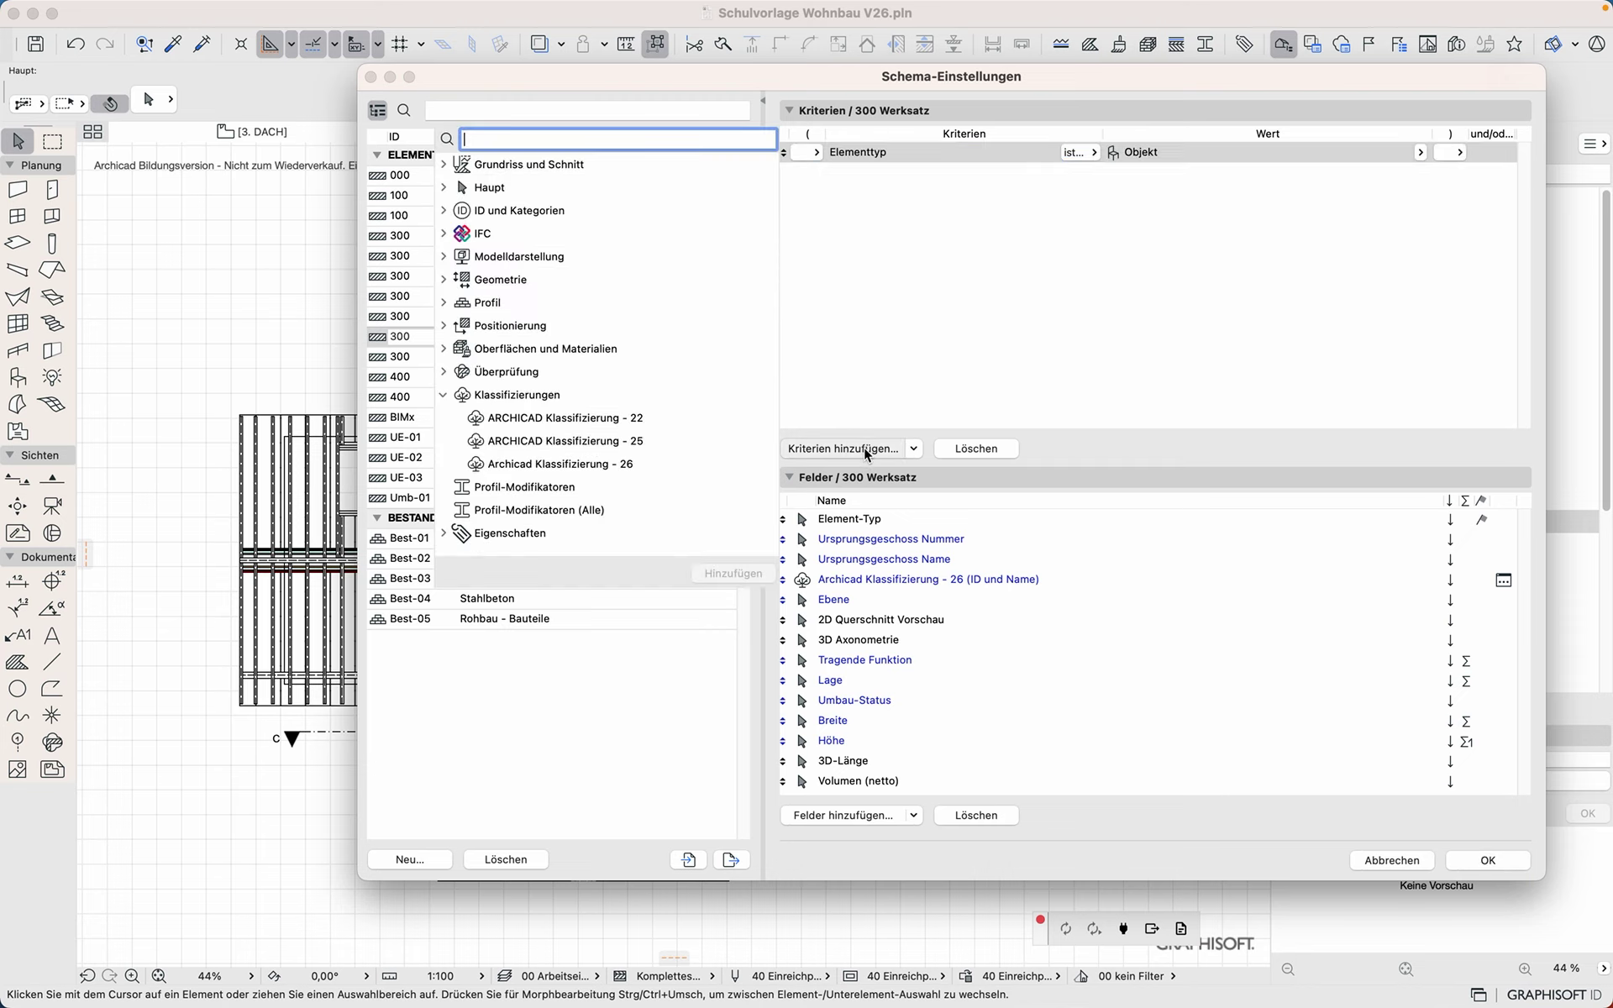
{"action": "double_click", "coordinate": [509, 450]}
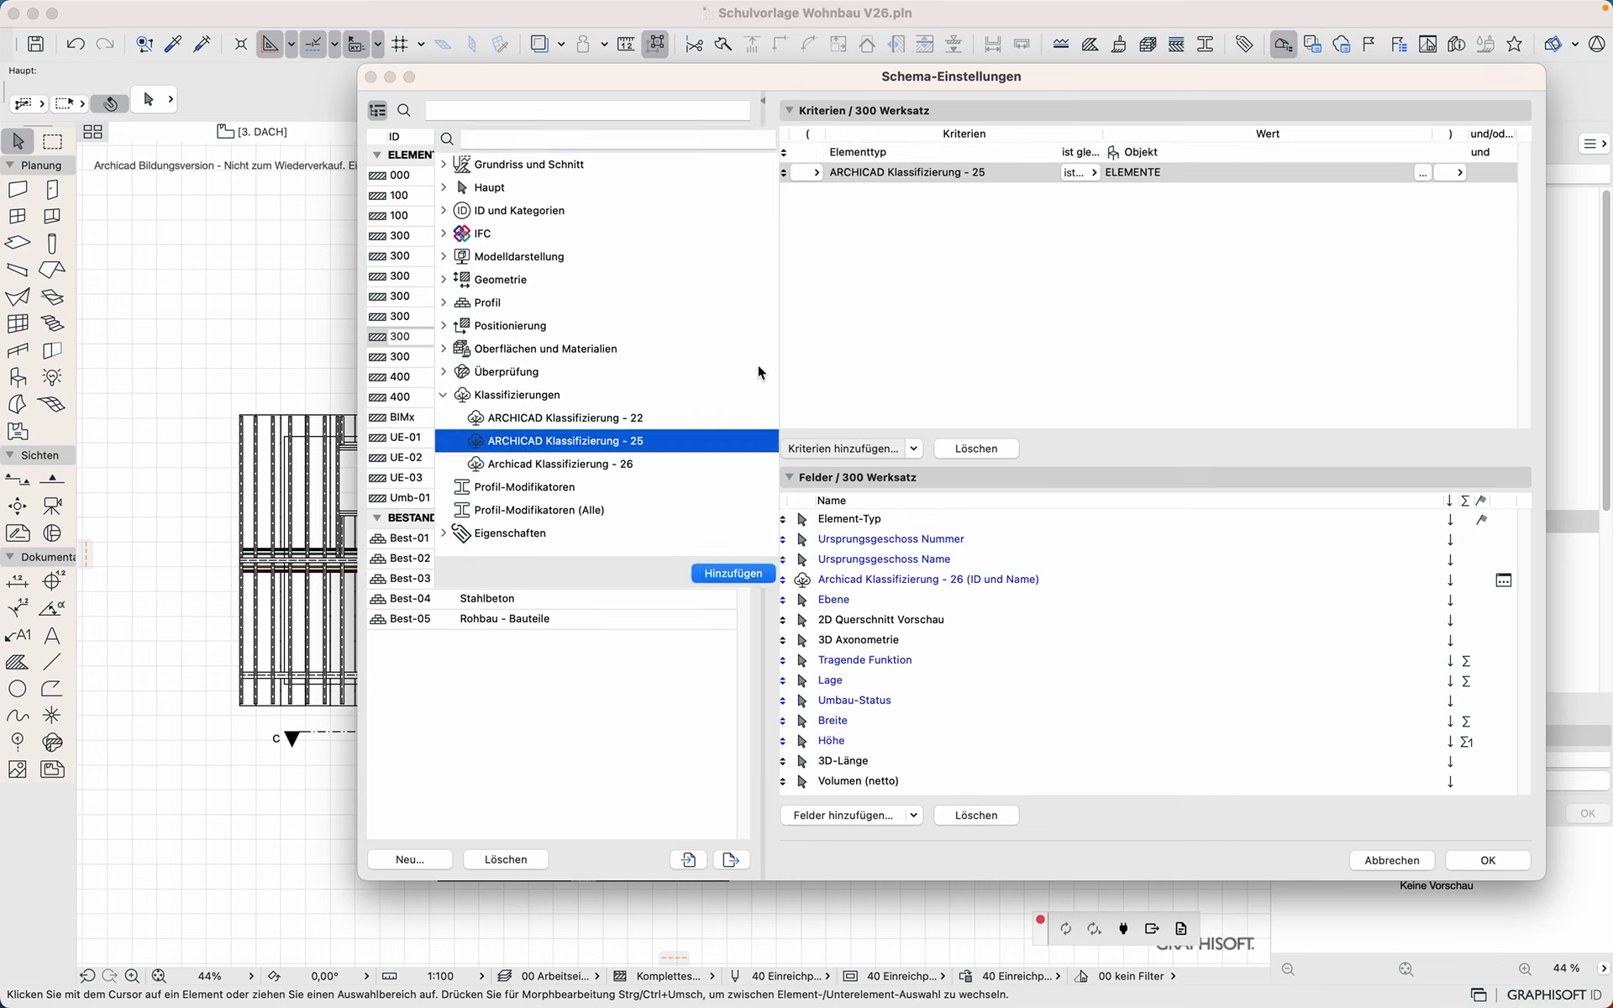
{"action": "left_click", "coordinate": [1421, 173]}
{"action": "left_click", "coordinate": [1424, 173]}
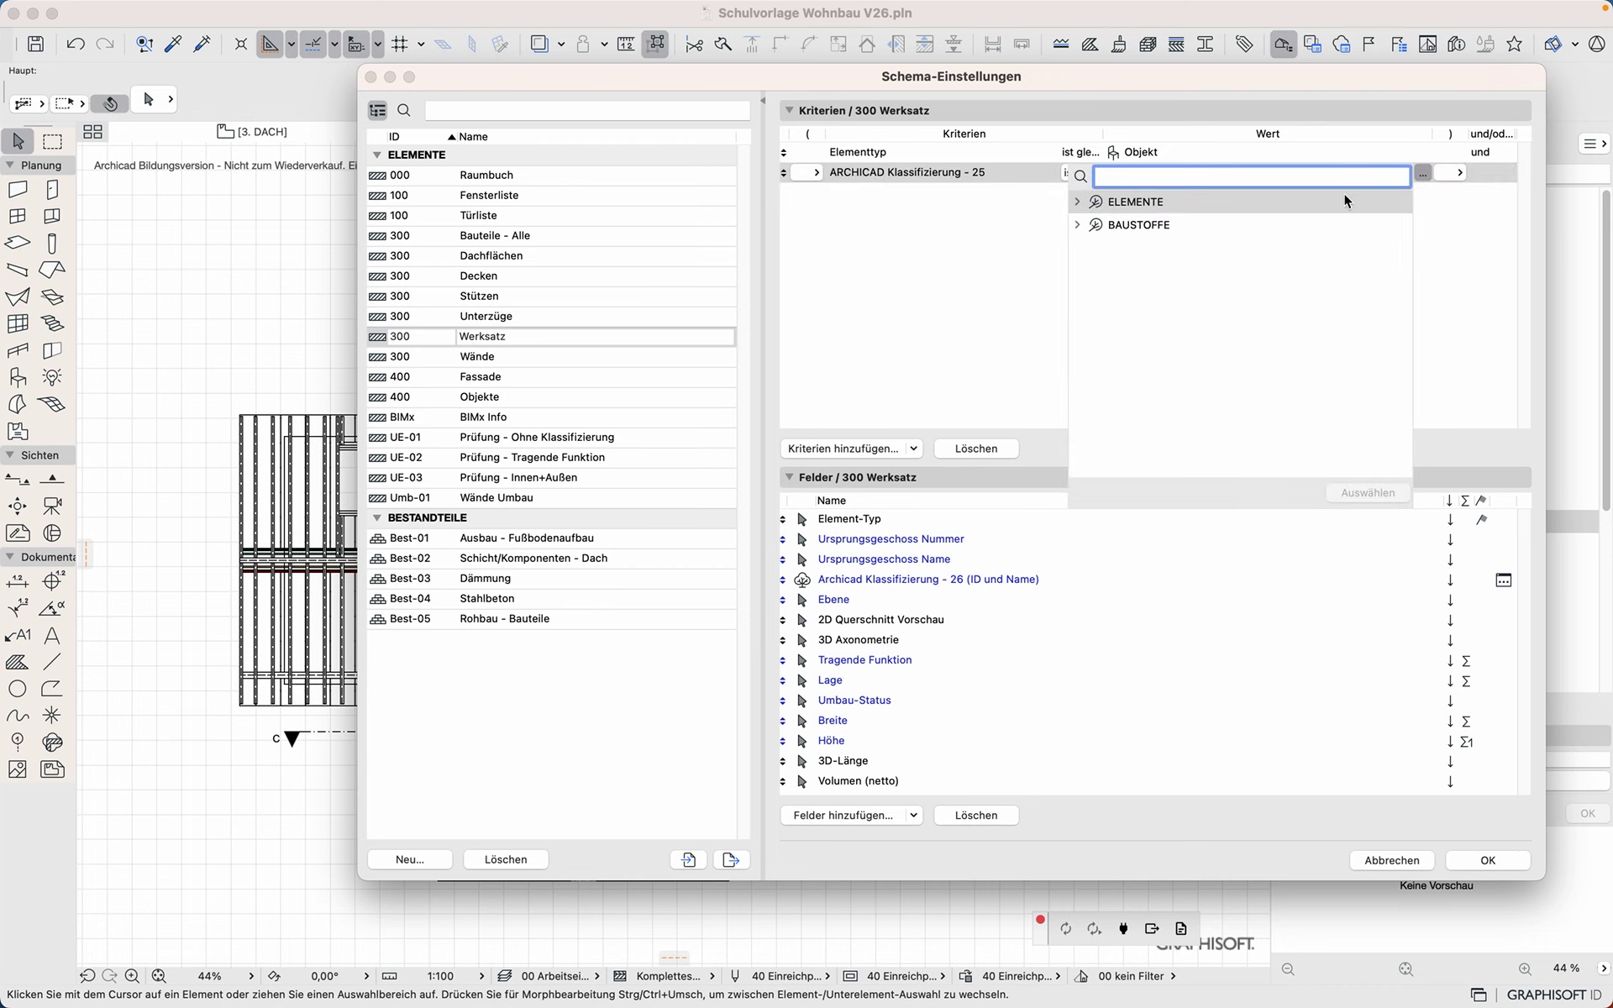
{"action": "left_click", "coordinate": [1077, 225]}
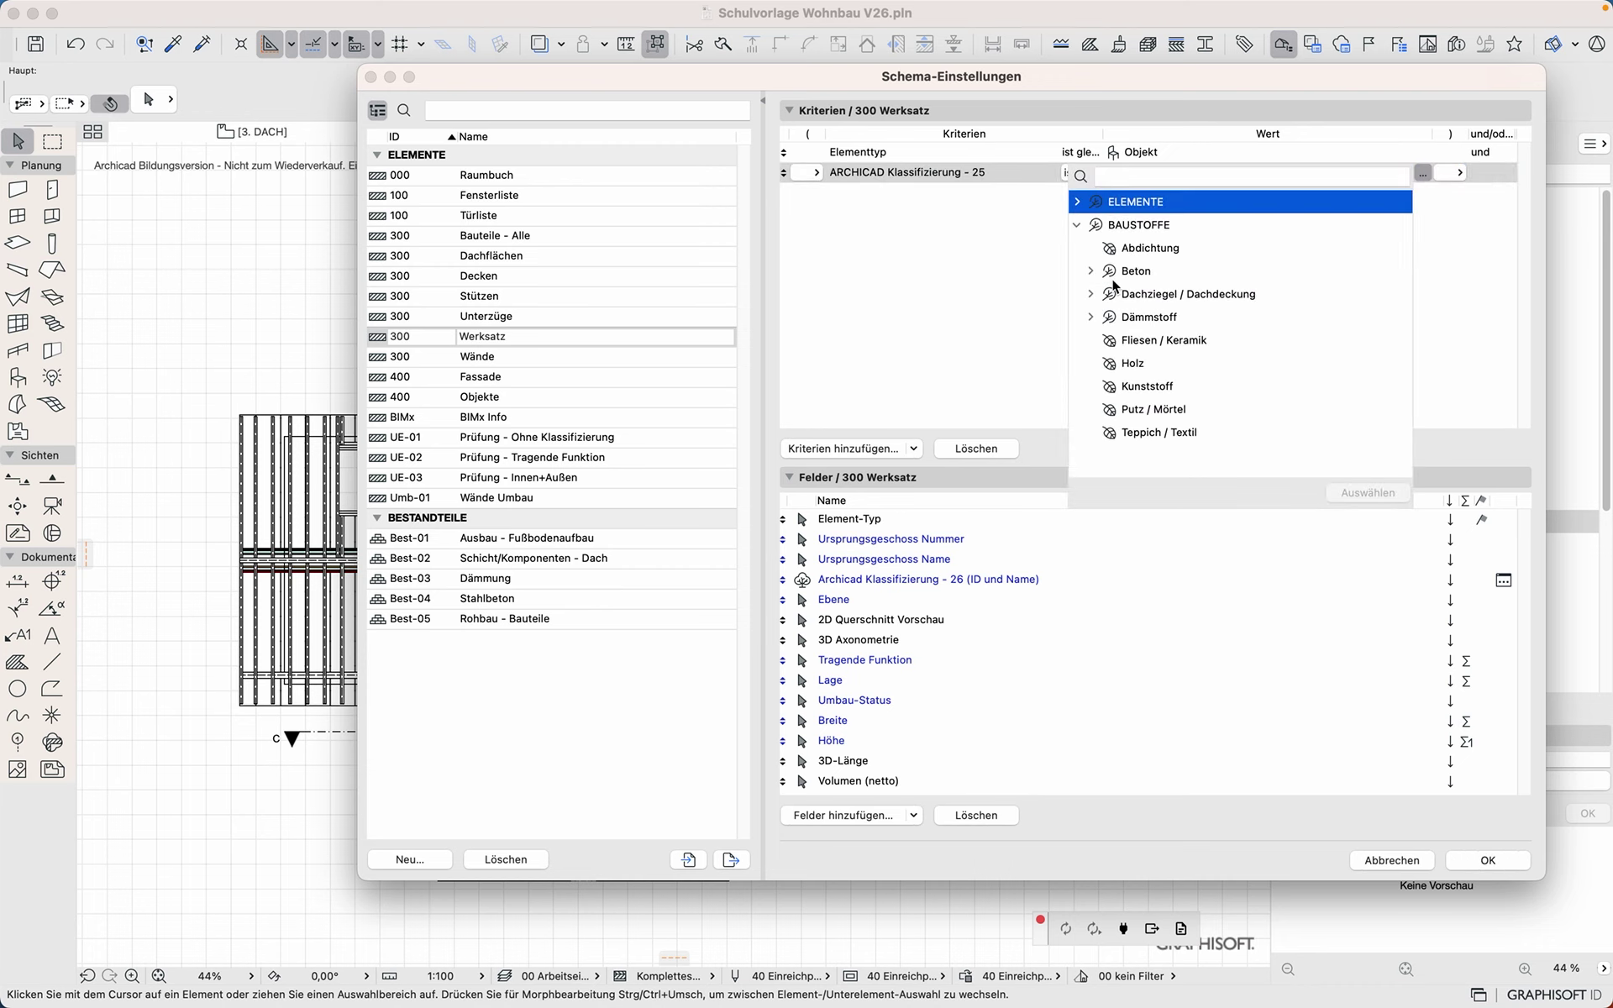
{"action": "left_click", "coordinate": [1140, 362]}
{"action": "left_click", "coordinate": [1365, 494]}
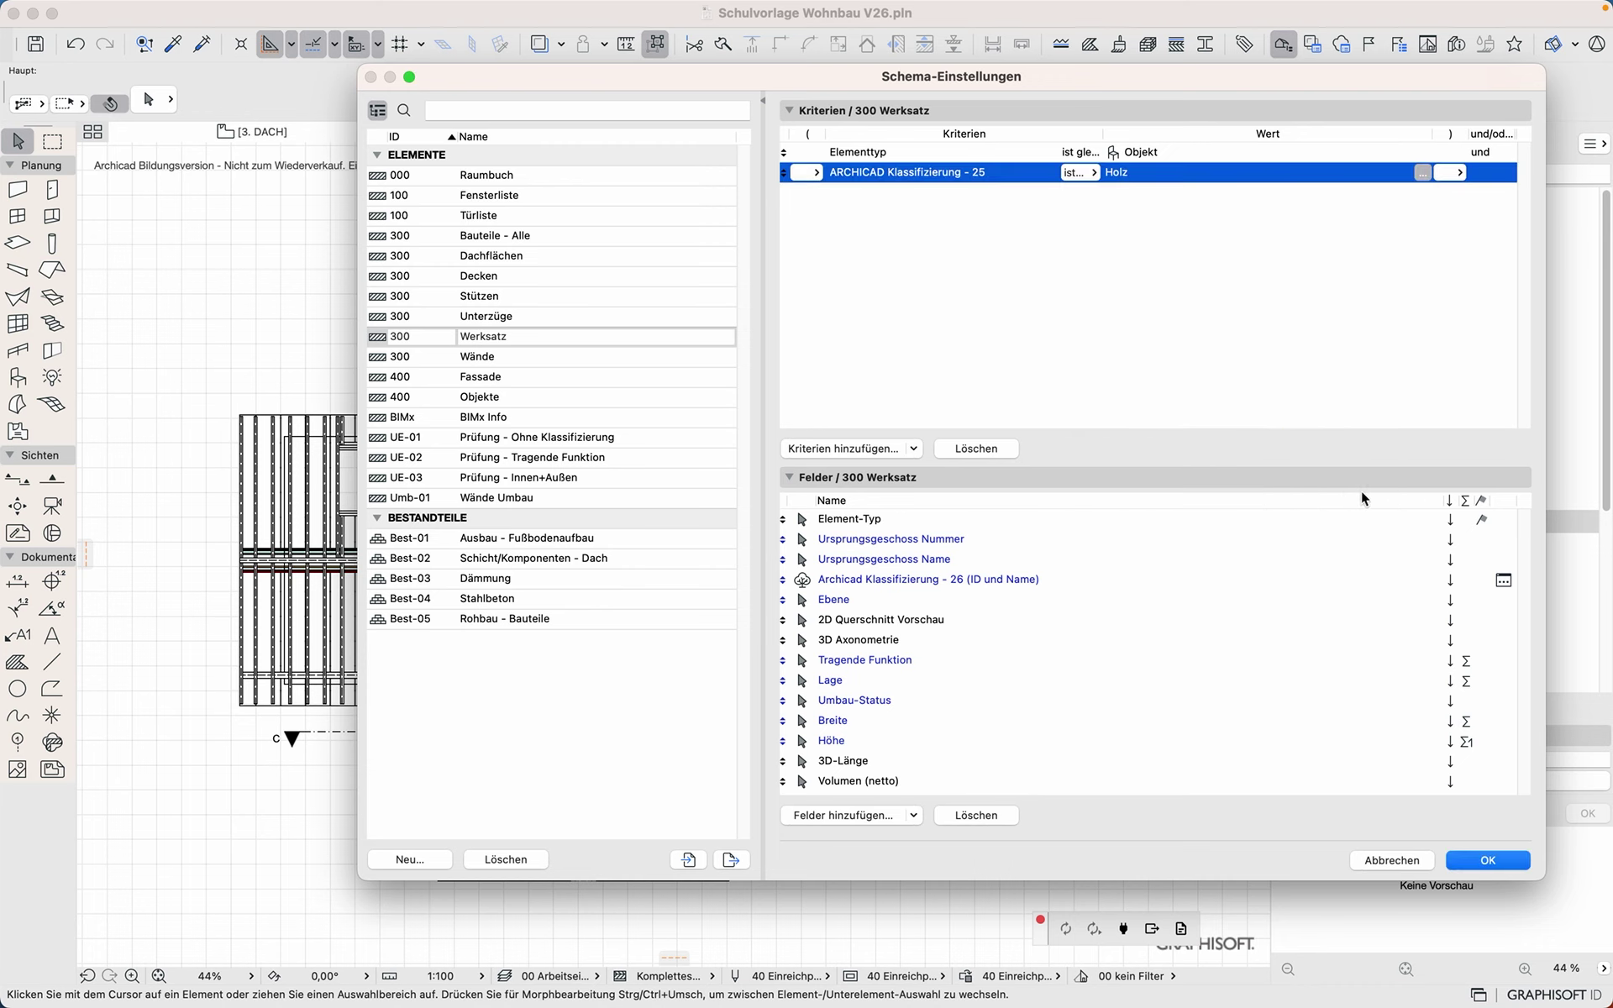
{"action": "left_click", "coordinate": [1488, 861]}
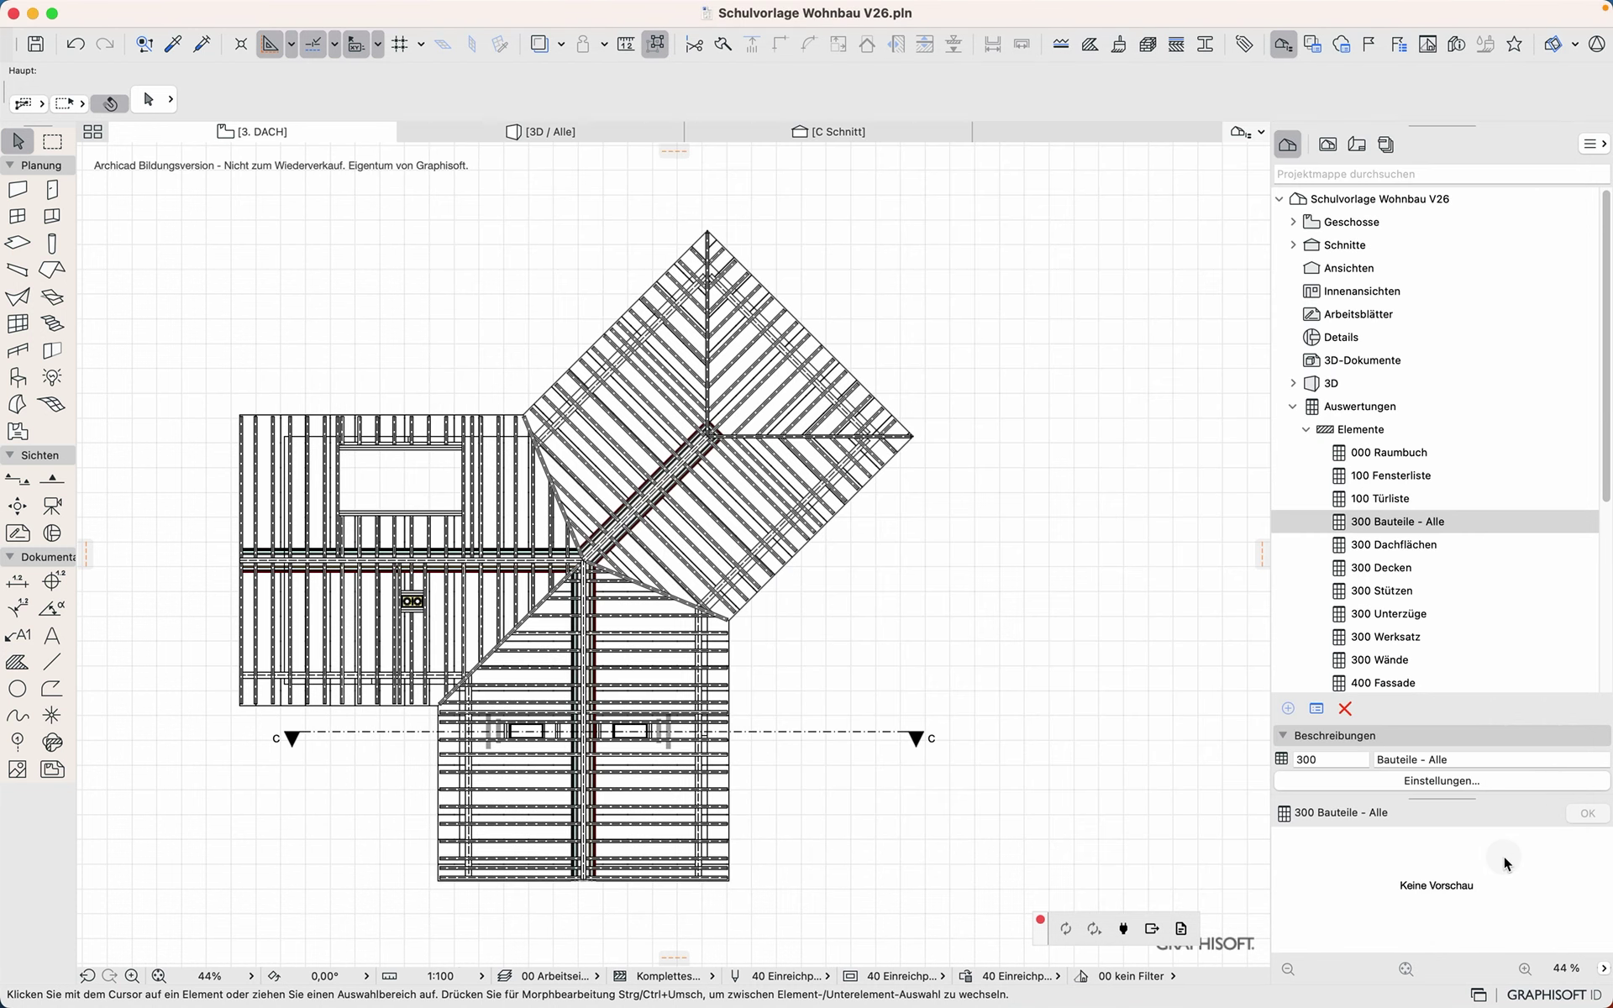
Step: Open the 300 Werksatz schedule and look through its columns from Modelliert mit to Netto-Volumen
{"action": "left_click", "coordinate": [1395, 639]}
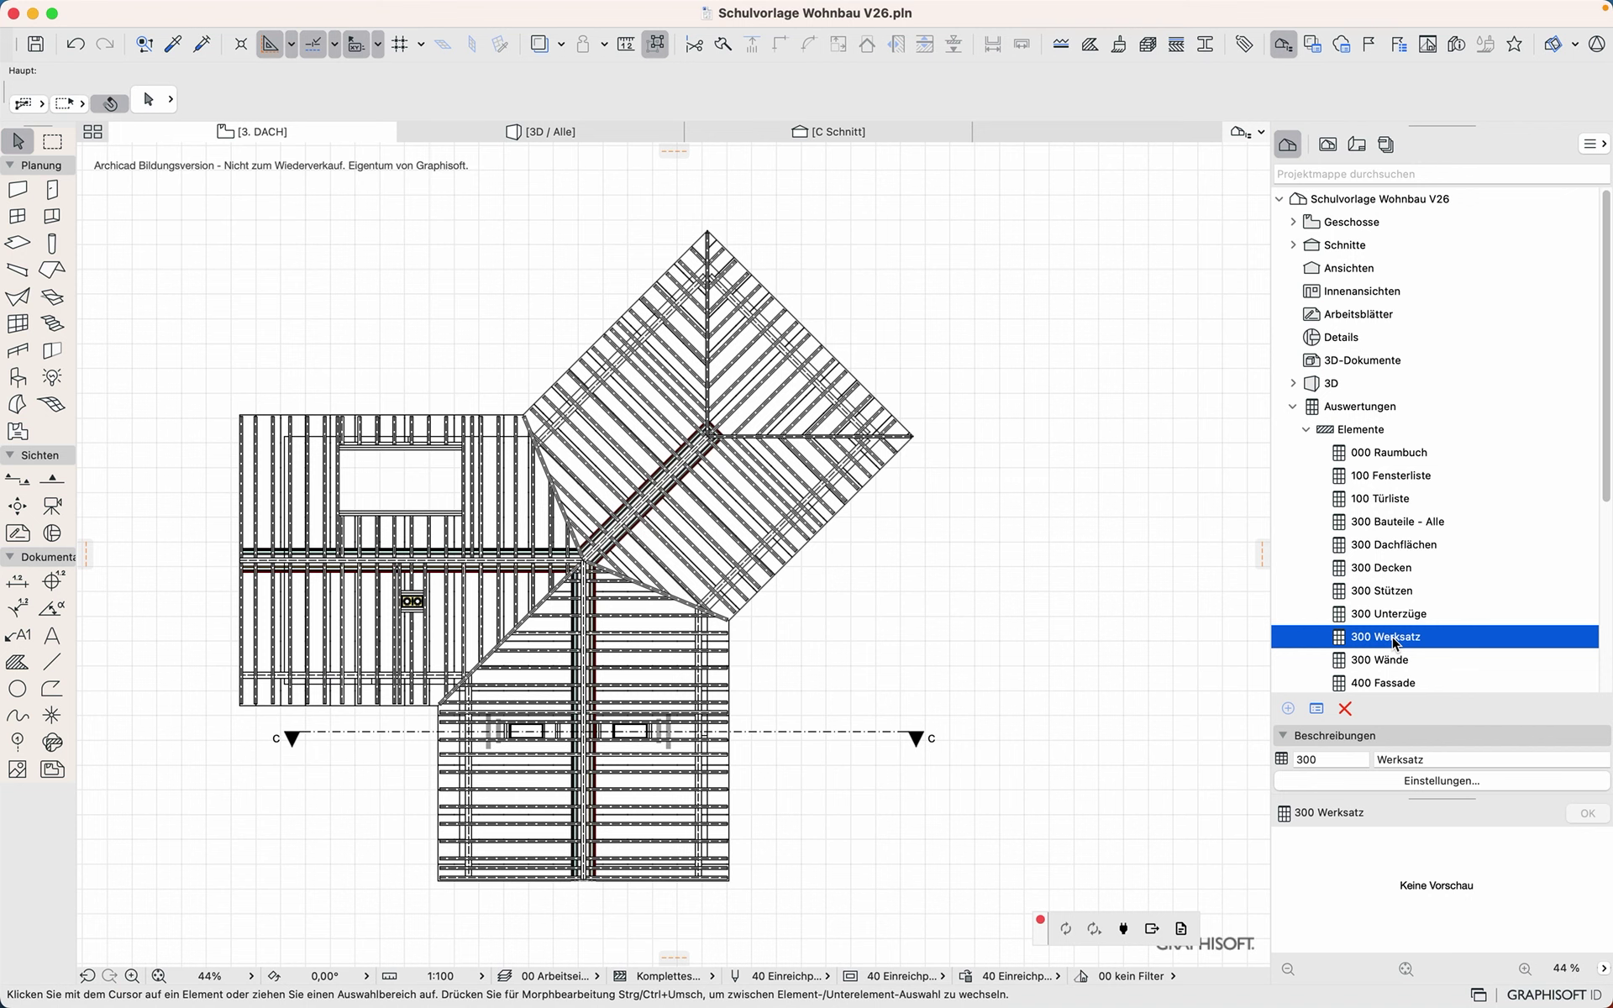
{"action": "double_click", "coordinate": [1392, 639]}
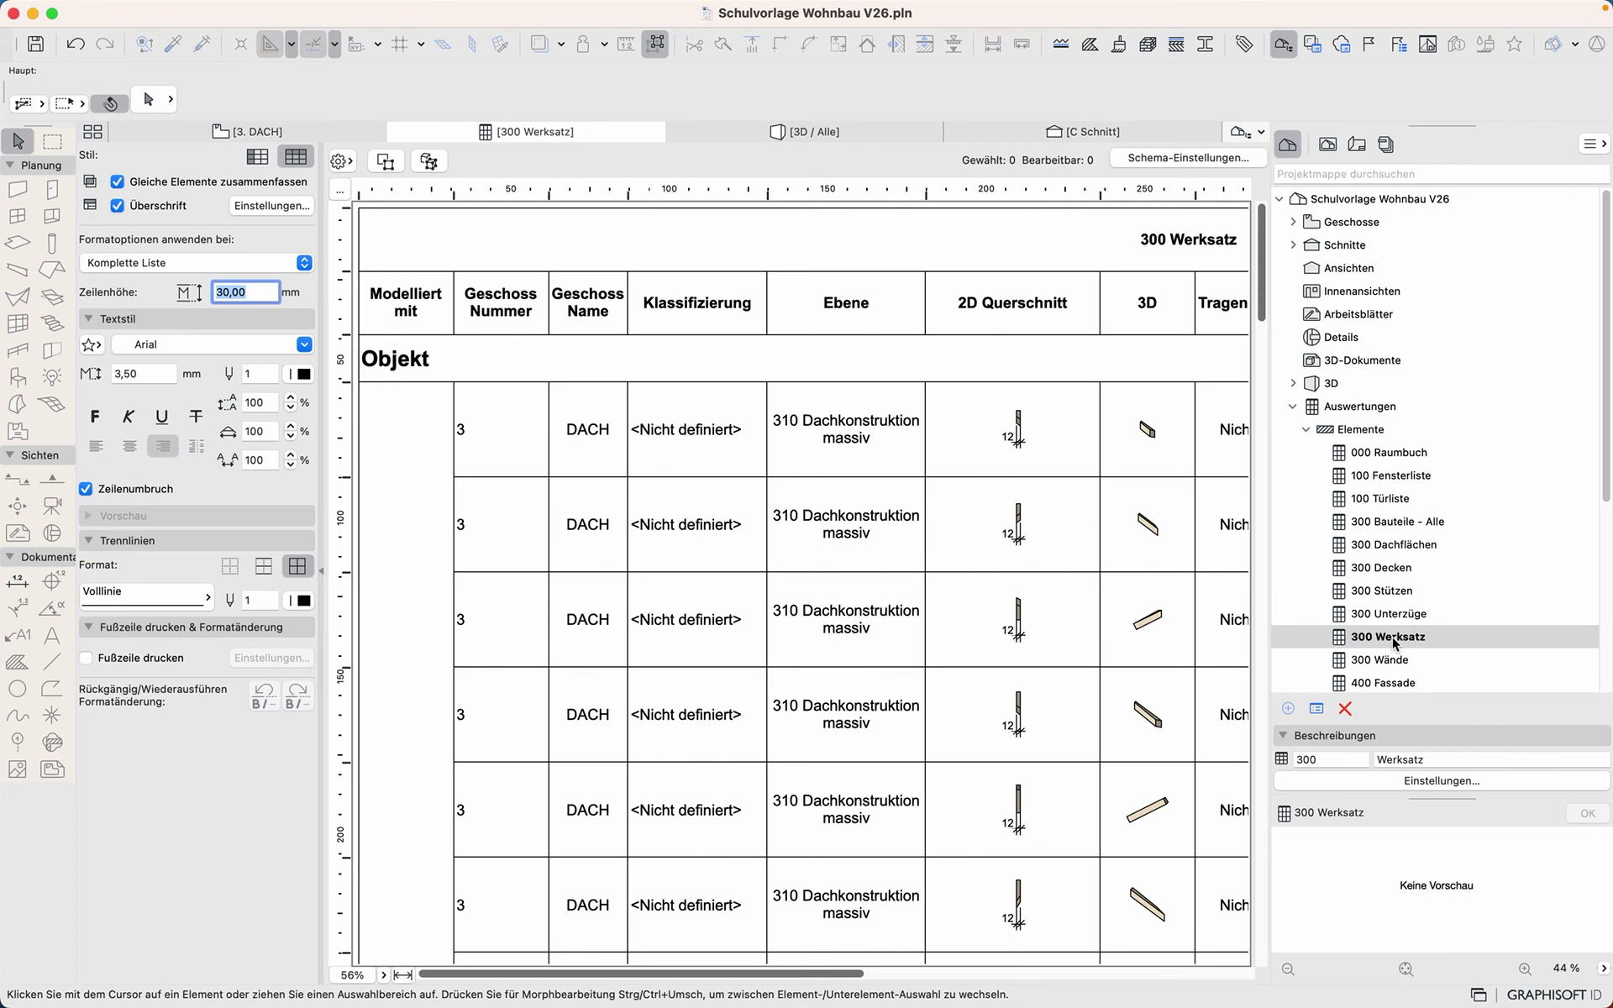
{"action": "left_click_drag", "start_coordinate": [708, 973], "coordinate": [920, 973]}
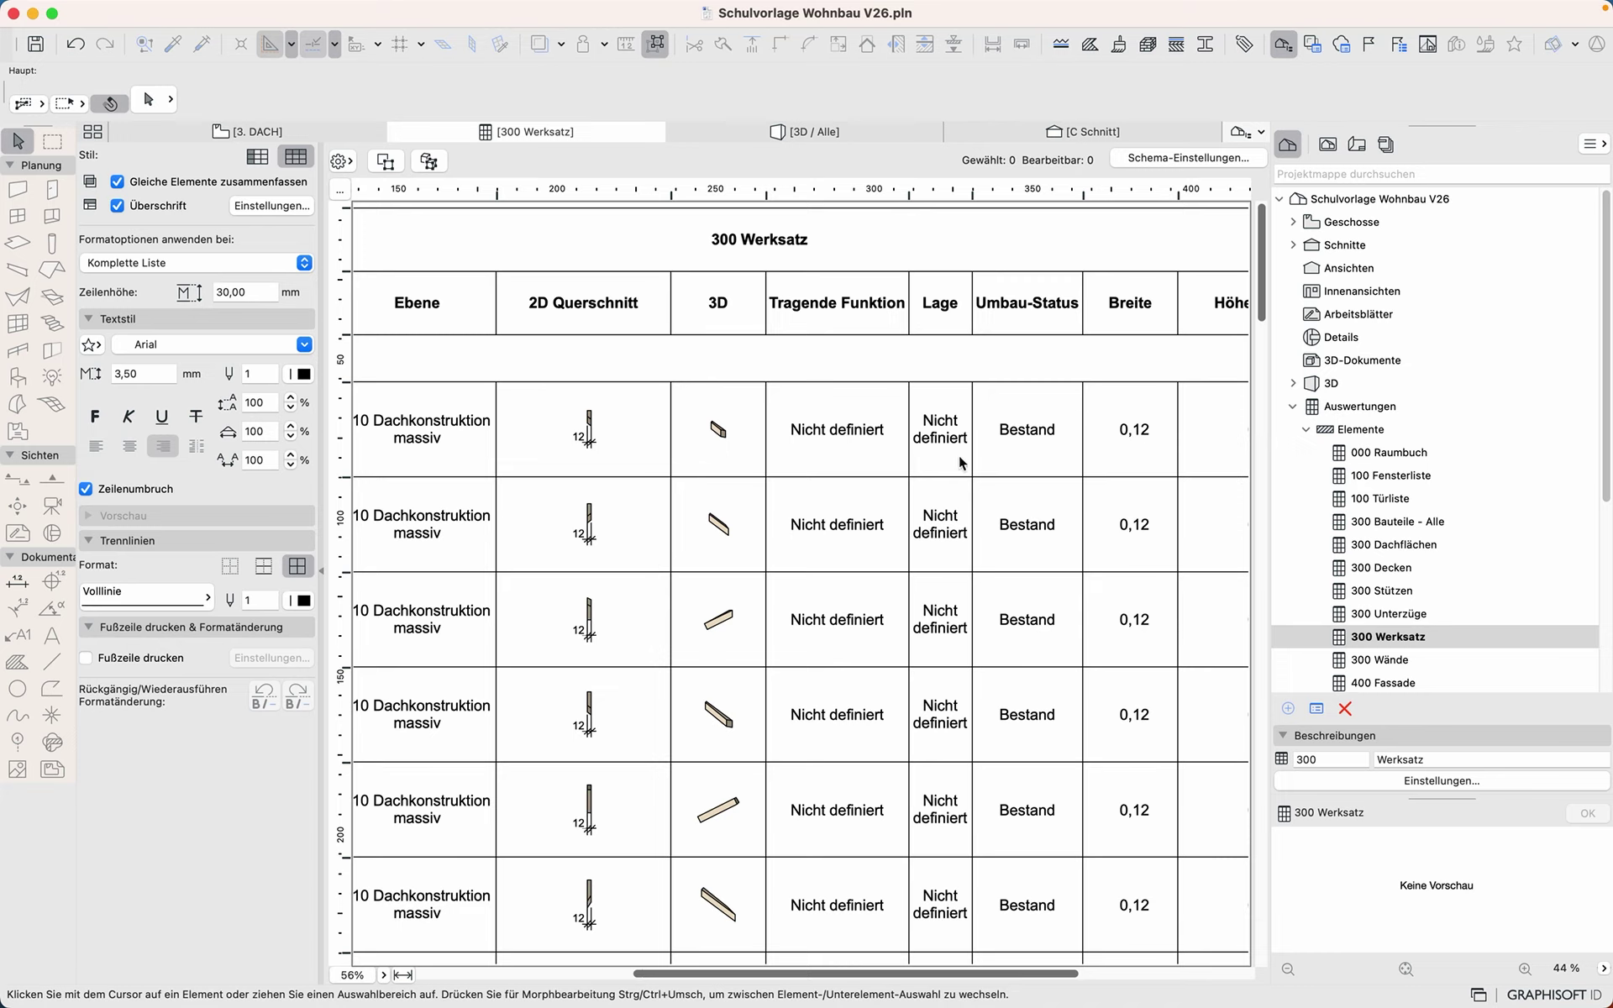
{"action": "left_click_drag", "start_coordinate": [979, 975], "coordinate": [1200, 991]}
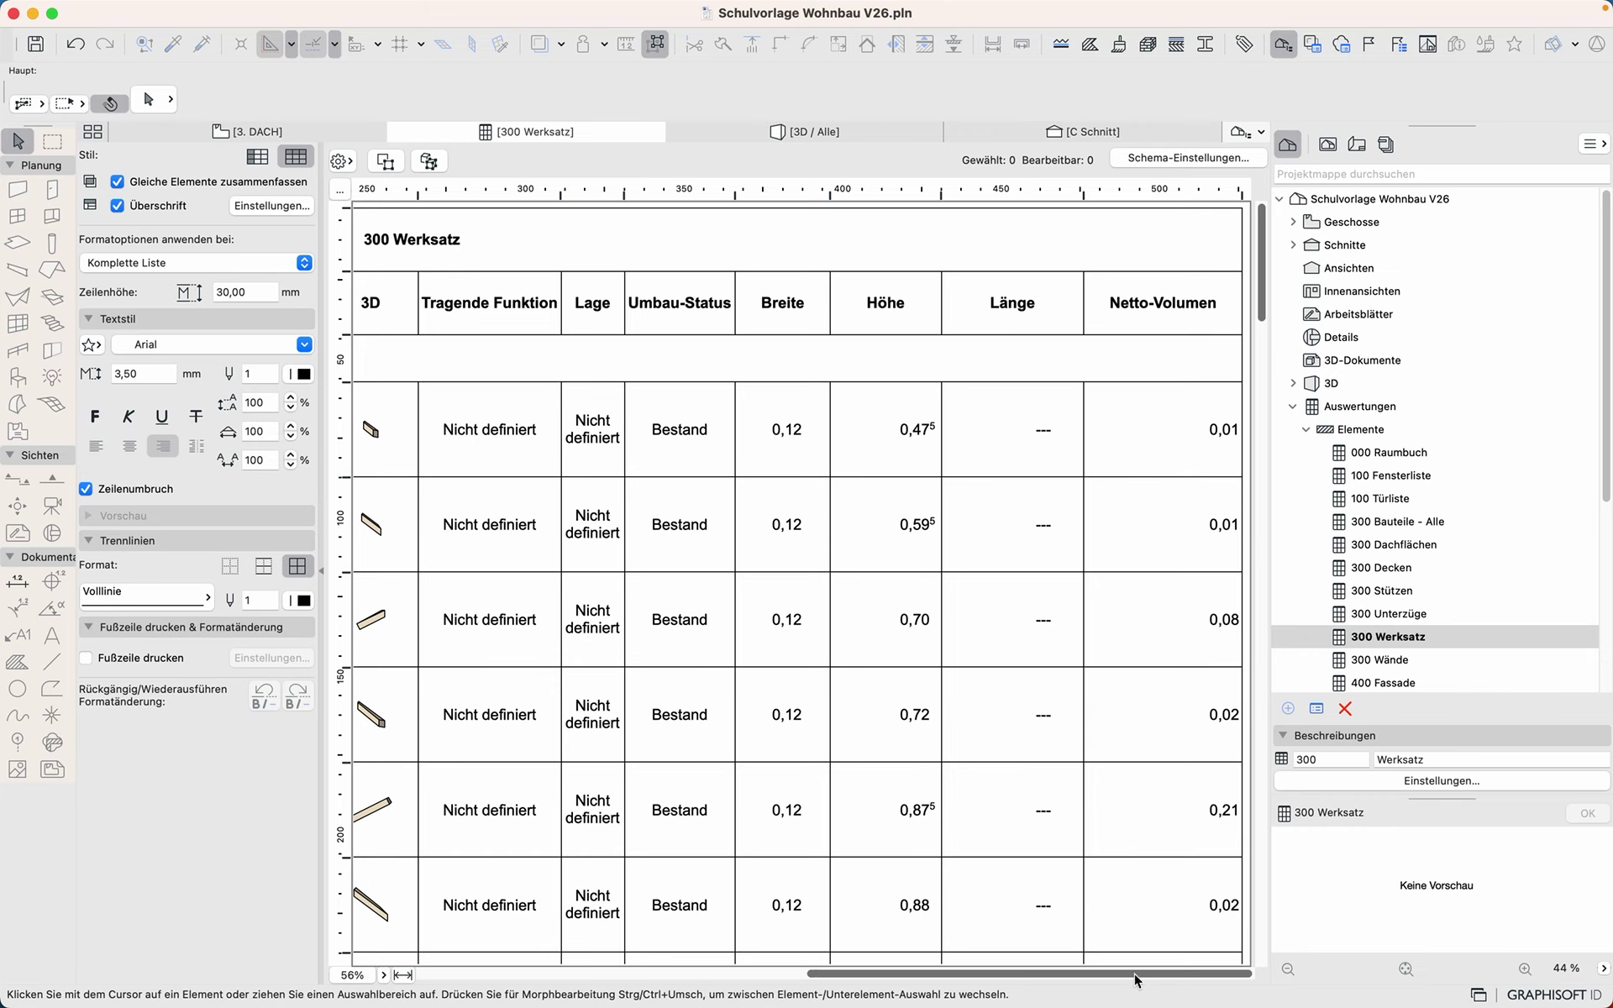
{"action": "left_click_drag", "start_coordinate": [1120, 980], "coordinate": [677, 943]}
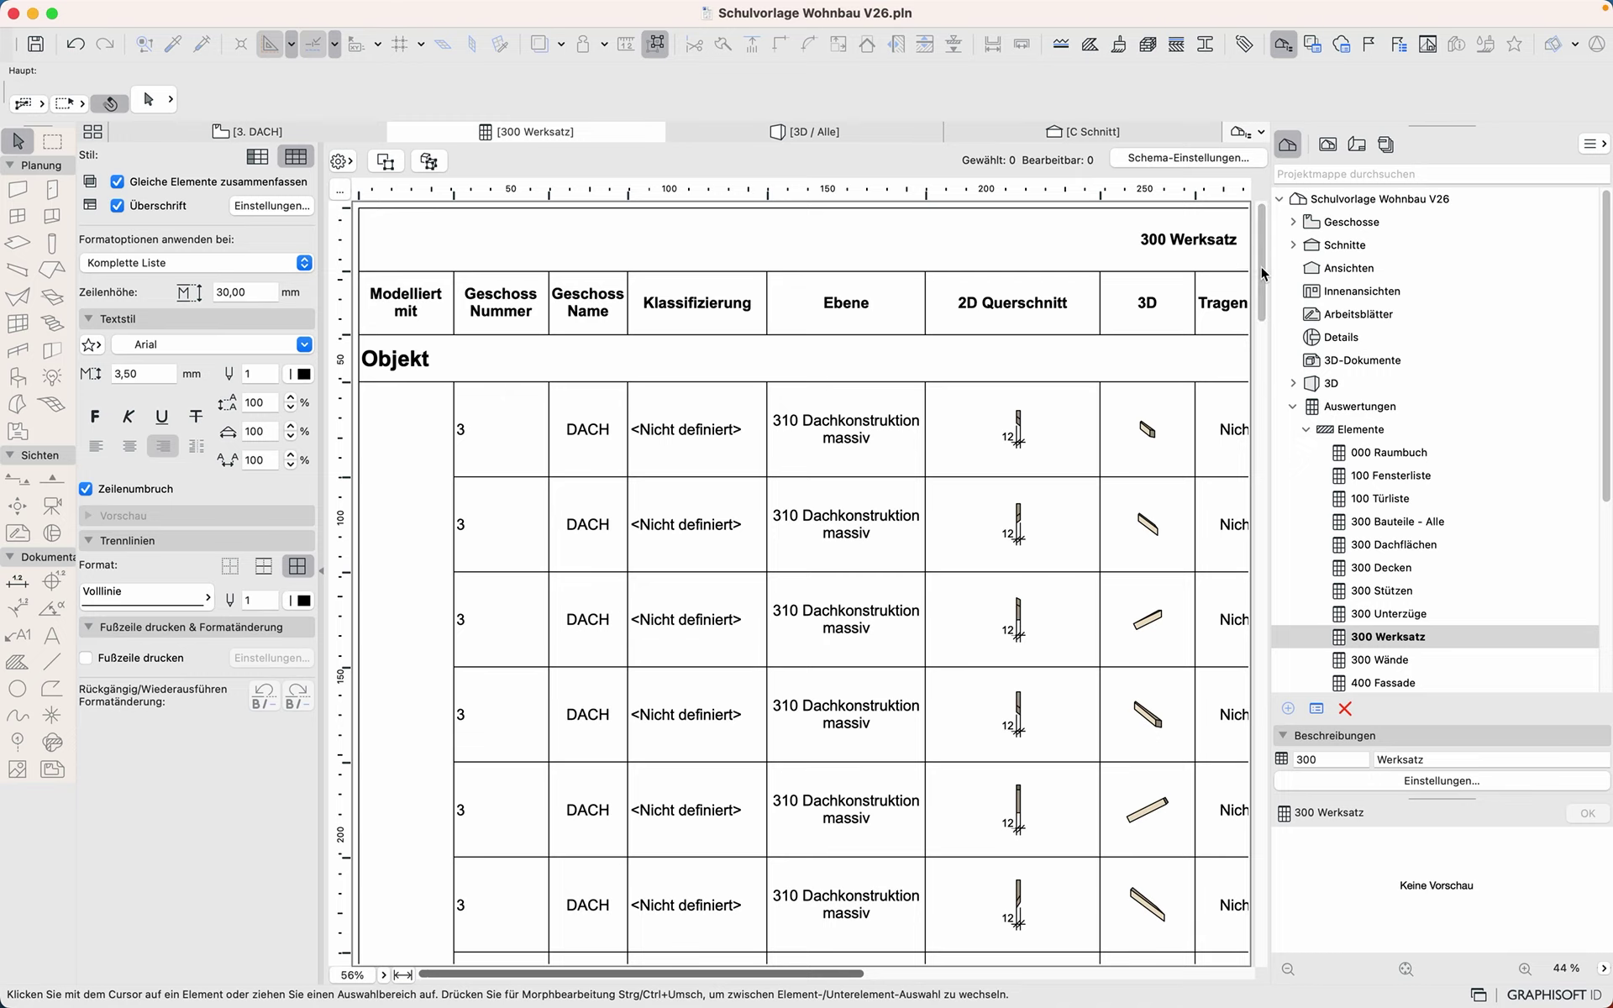